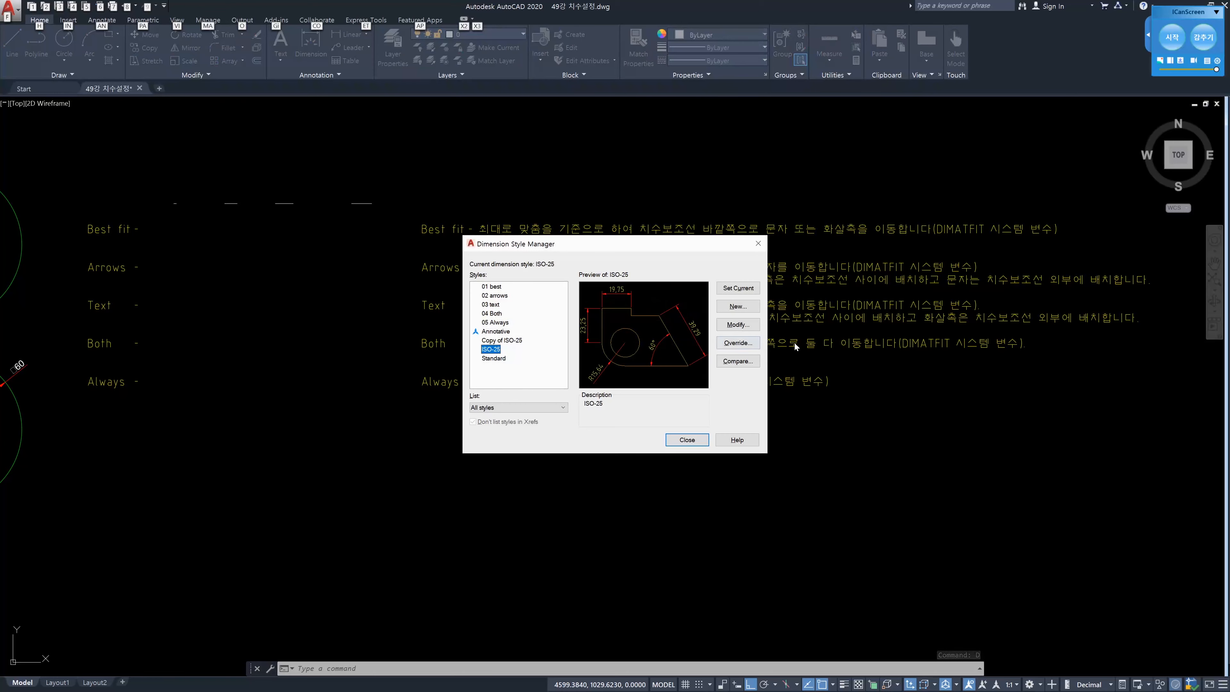
Review the text and fit settings of the ISO-25 dimension style
click(748, 326)
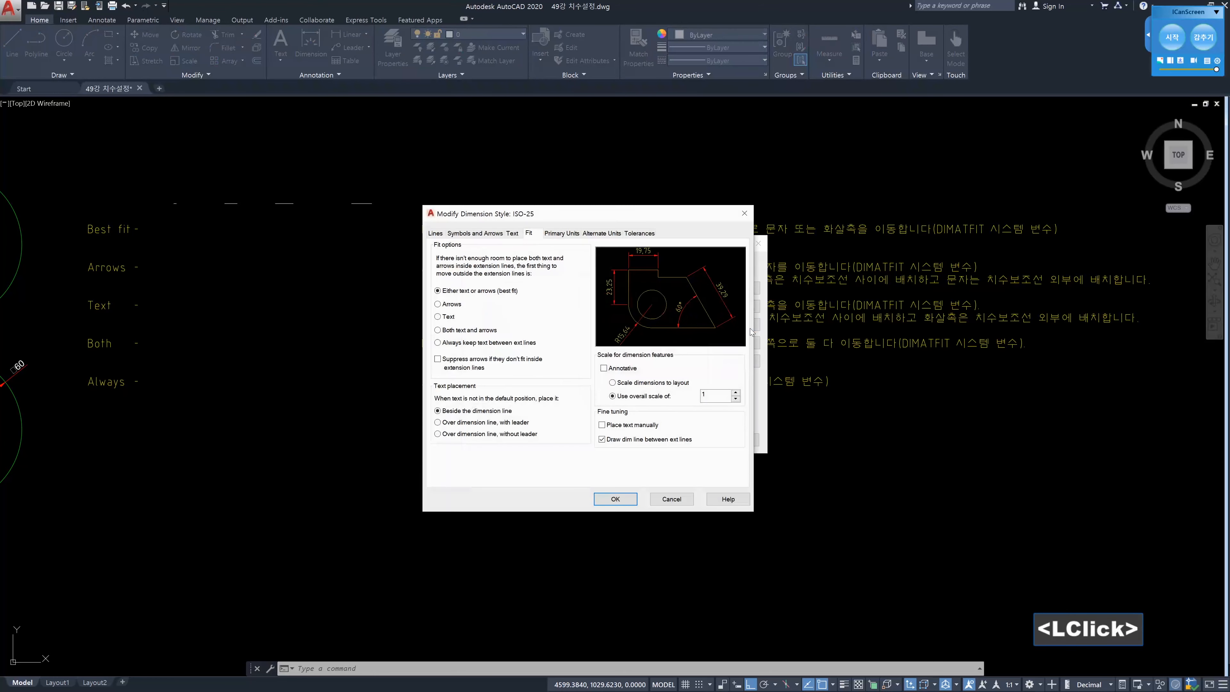
click(512, 234)
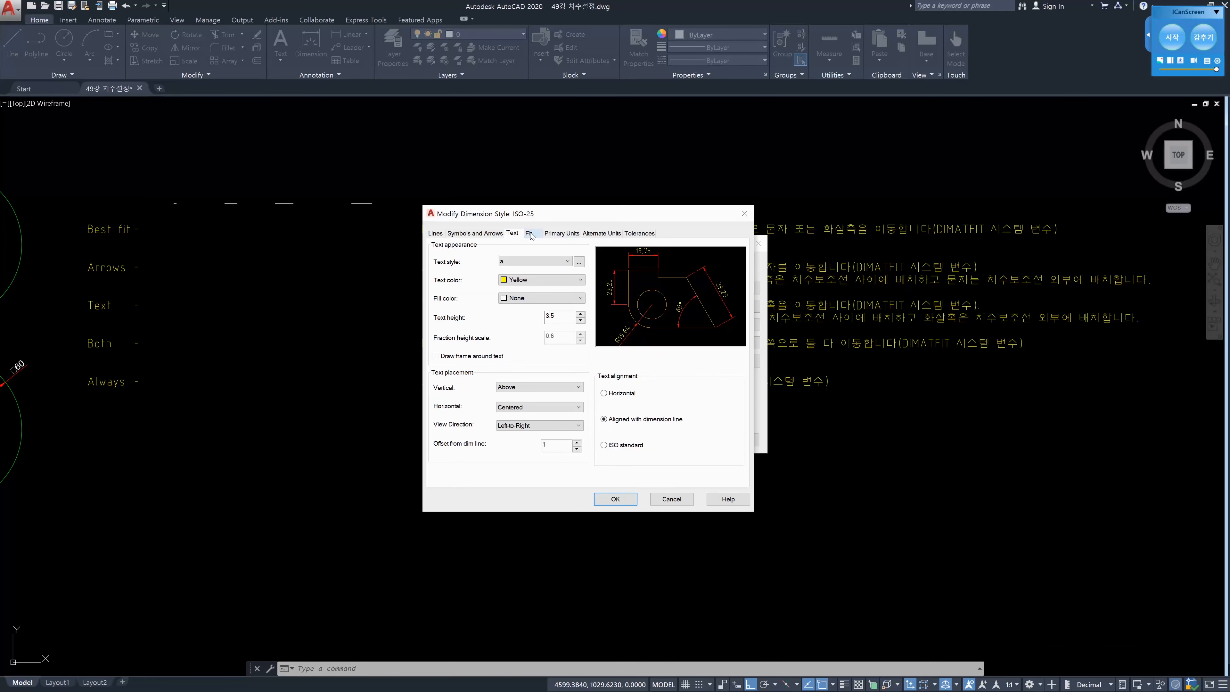
click(530, 234)
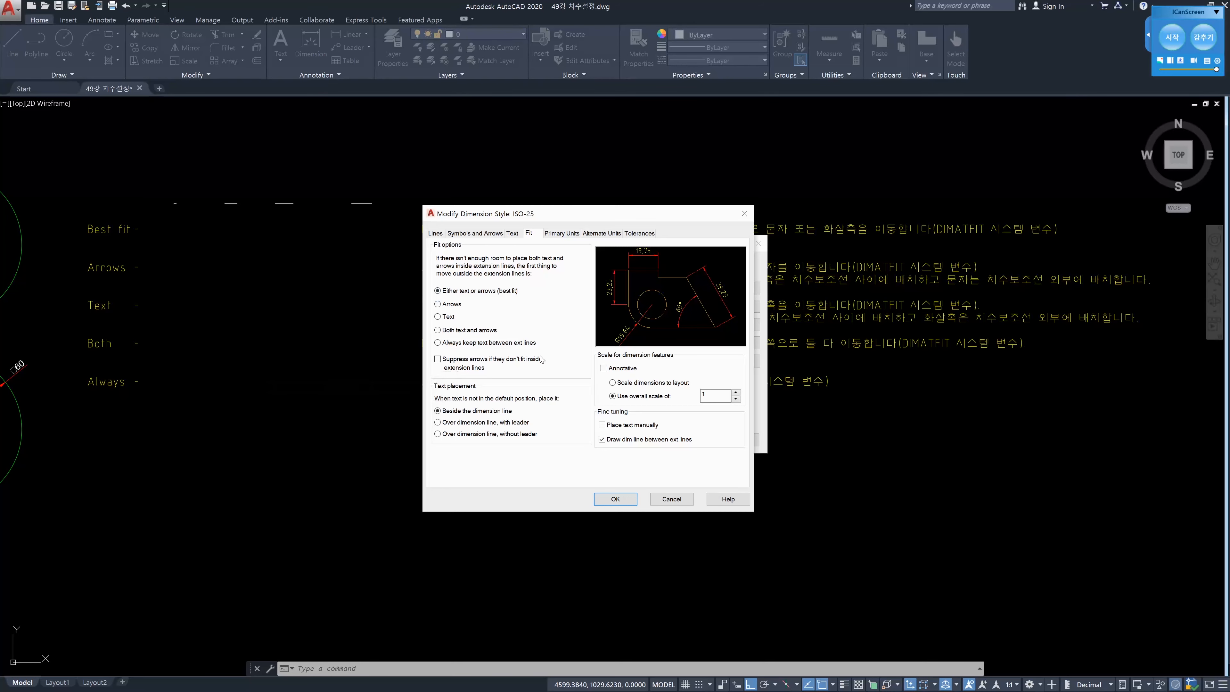
click(615, 499)
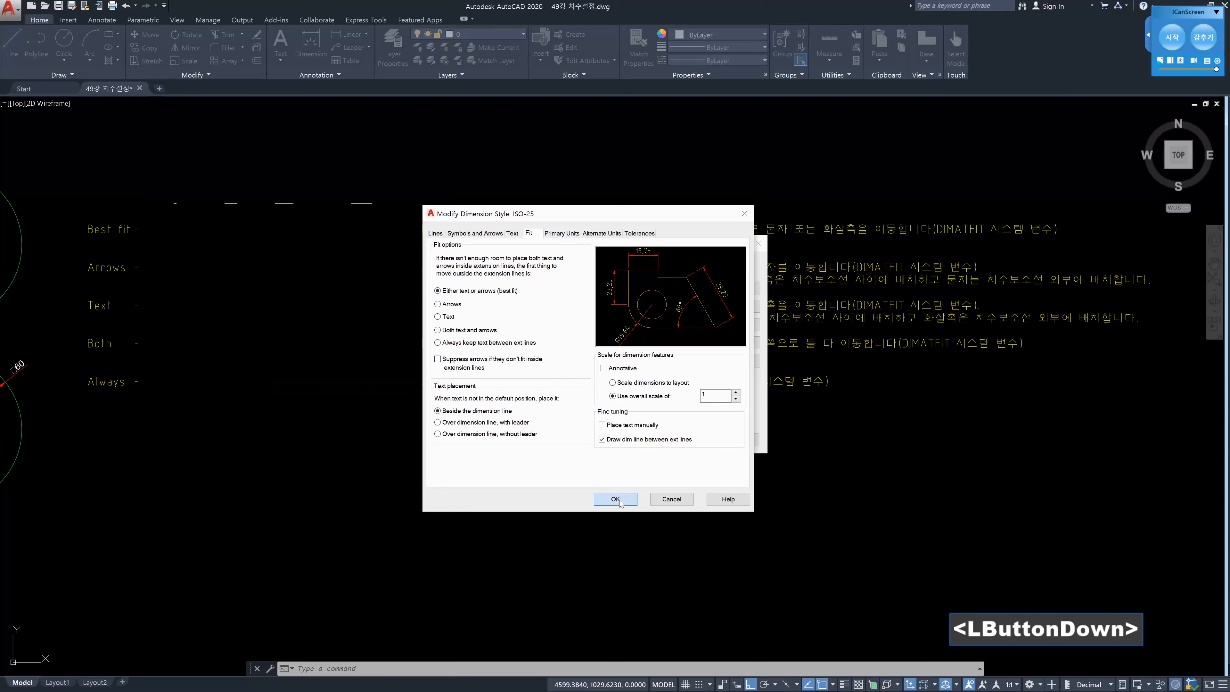
click(686, 442)
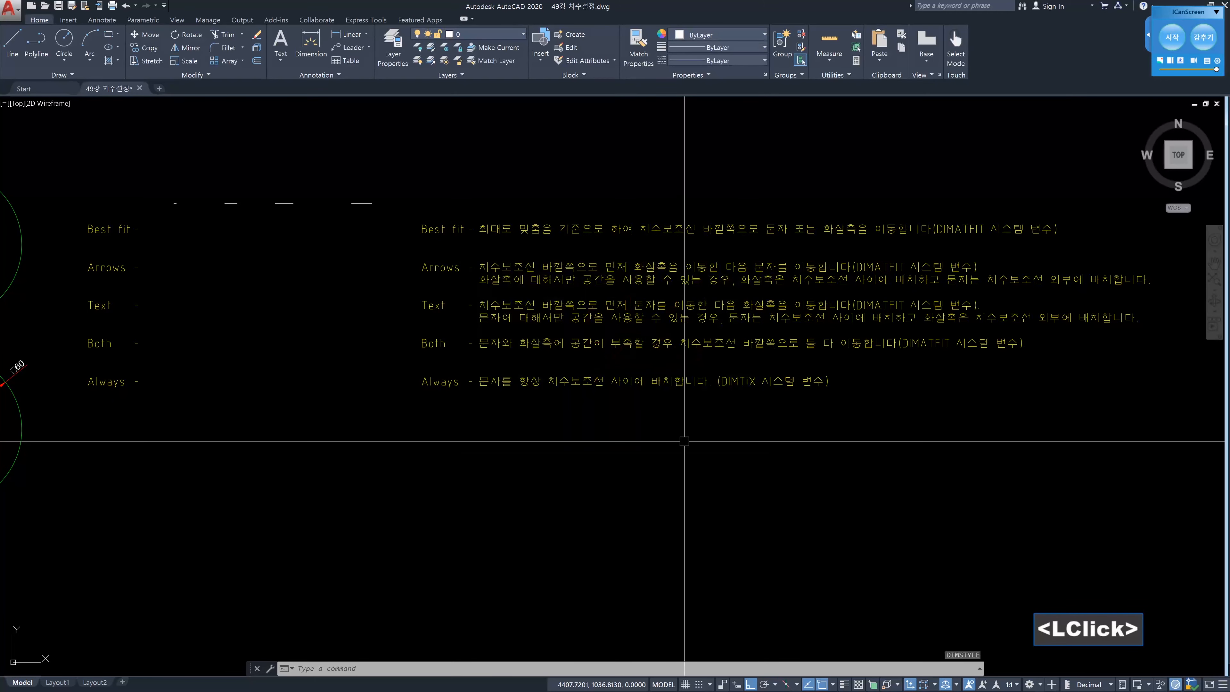
Mark both extension lines of the 31,71 dimension and the space between them with the yellow screen pen
scroll(679, 412, down, 2)
scroll(269, 325, down, 1)
middle_drag(339, 368, 495, 399)
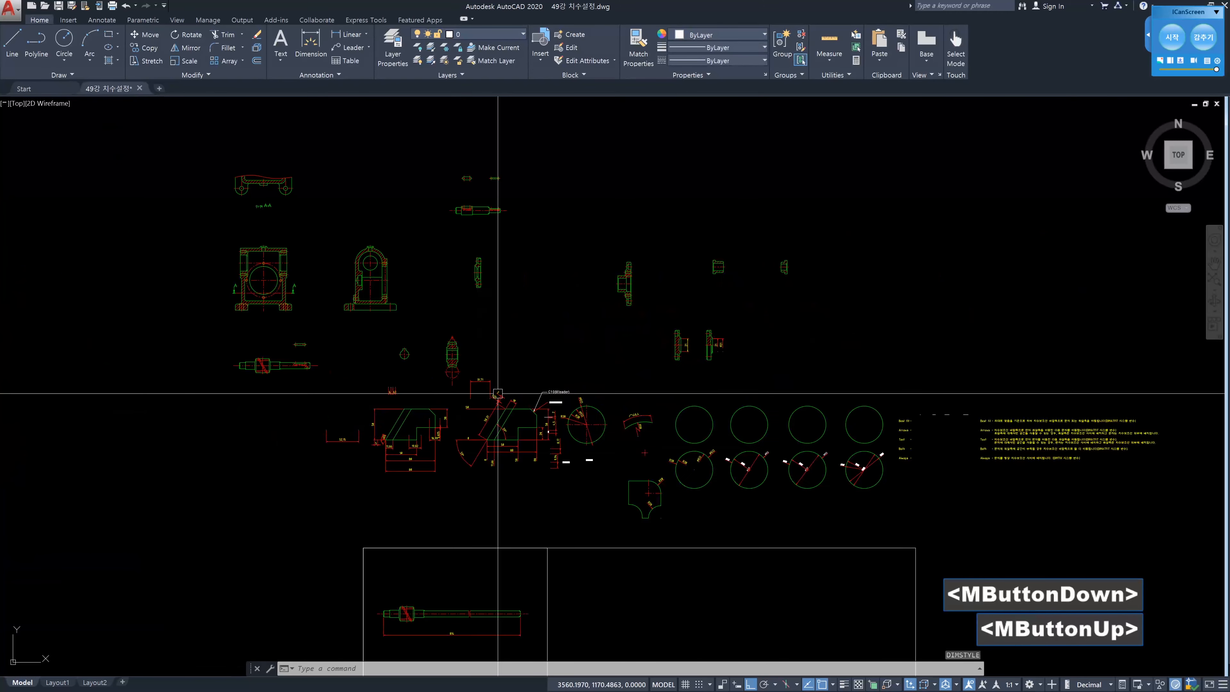
scroll(485, 392, up, 4)
scroll(527, 389, up, 2)
middle_drag(576, 393, 457, 373)
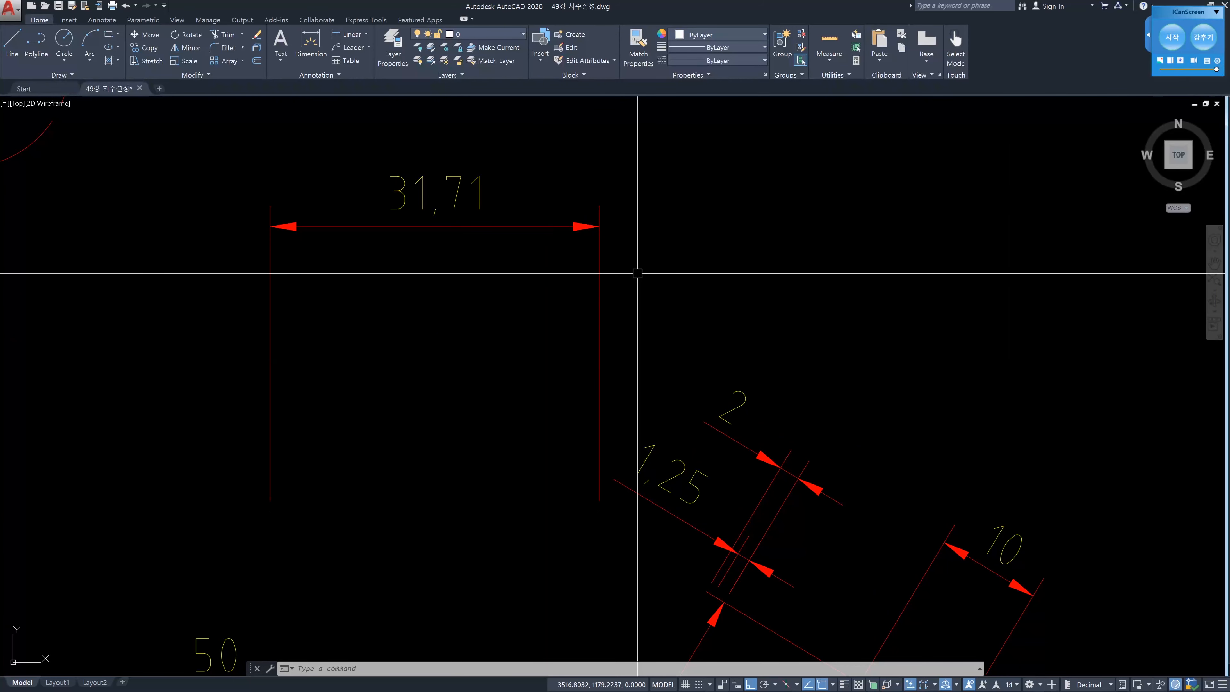
click(1172, 37)
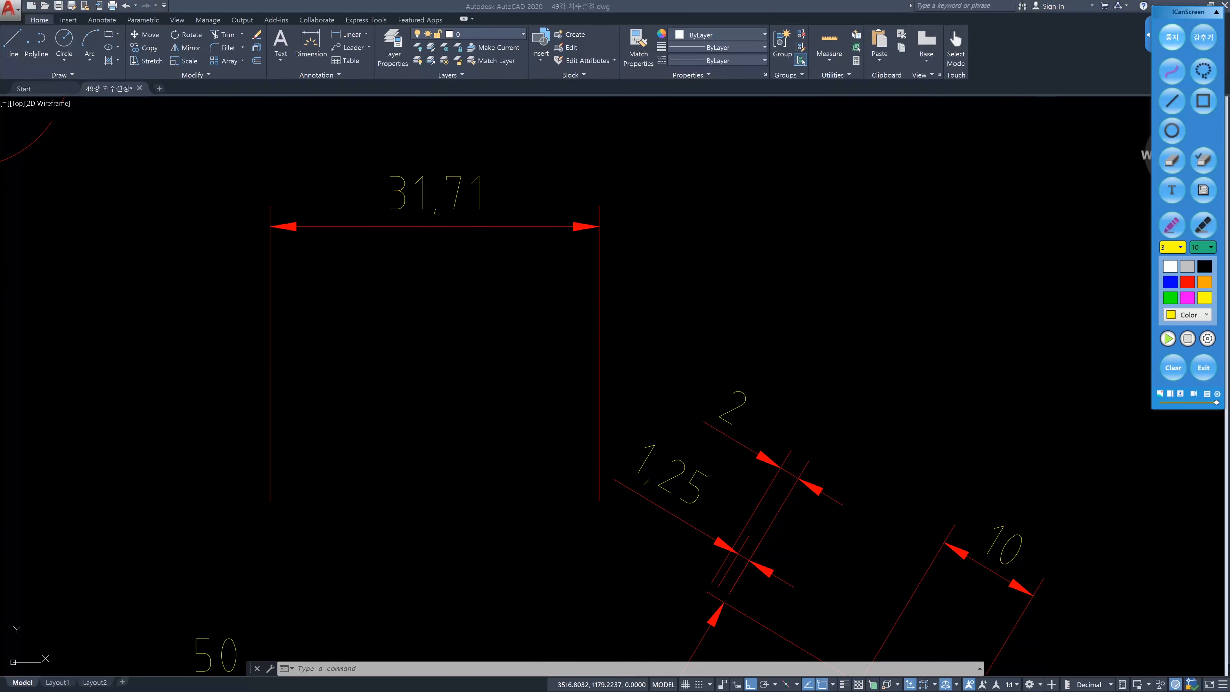
drag(272, 212, 270, 508)
drag(600, 201, 596, 515)
mouse_move(288, 359)
mouse_down()
mouse_move(573, 367)
mouse_move(568, 397)
mouse_move(279, 380)
mouse_move(329, 400)
mouse_up()
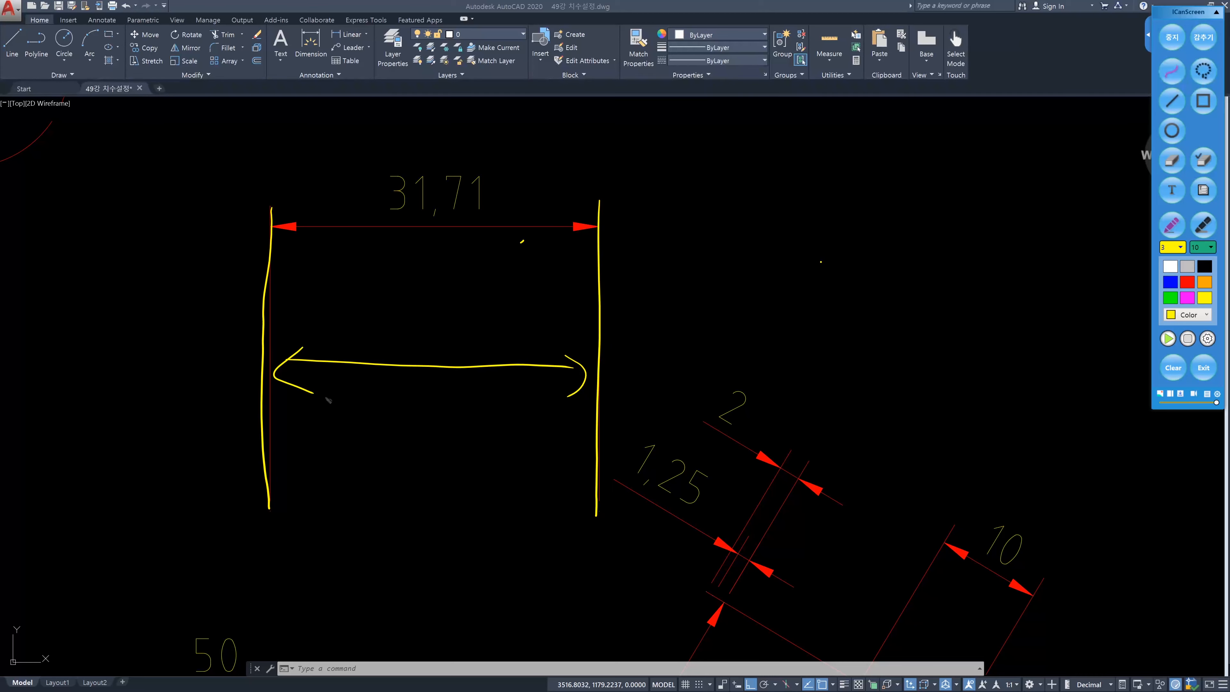
Circle the arrowheads and text of the 31,71 dimension in yellow and mark the width each one takes up
mouse_move(288, 244)
mouse_down()
mouse_move(305, 236)
mouse_move(304, 253)
mouse_up()
mouse_move(505, 195)
mouse_down()
mouse_move(409, 240)
mouse_move(491, 222)
mouse_up()
mouse_move(608, 230)
mouse_down()
mouse_move(554, 232)
mouse_move(619, 246)
mouse_up()
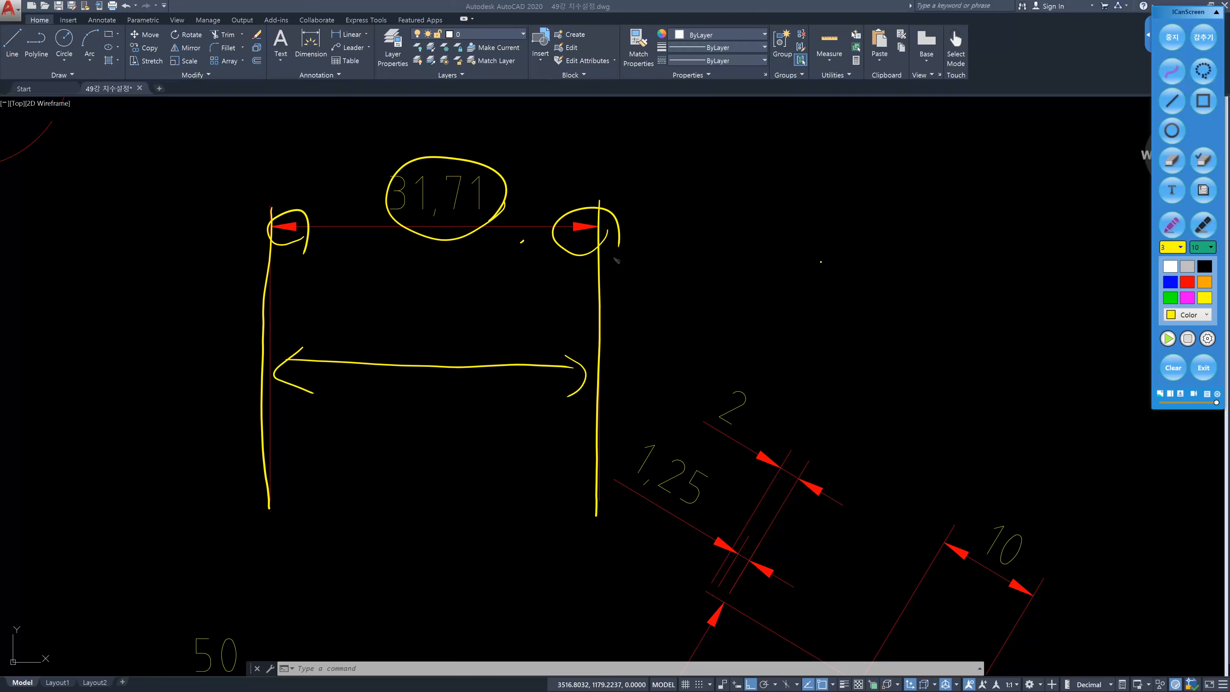
mouse_move(273, 267)
mouse_down()
mouse_move(312, 265)
mouse_move(291, 291)
mouse_up()
mouse_move(560, 266)
mouse_down()
mouse_move(603, 264)
mouse_move(573, 281)
mouse_up()
mouse_move(373, 211)
mouse_down()
mouse_move(497, 222)
mouse_move(487, 231)
mouse_move(397, 215)
mouse_up()
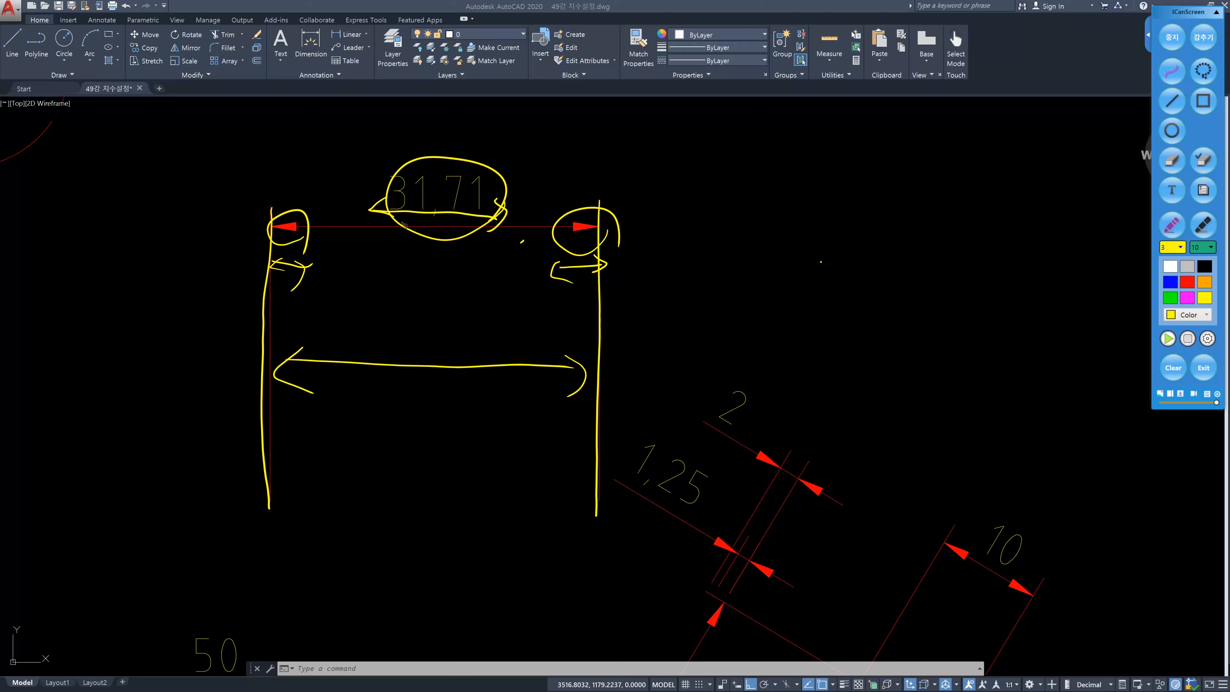
Circle the space between the extension lines and the small 2 dimension, sketch an outward arrow, and clear all pen marks
mouse_move(473, 342)
mouse_down()
mouse_move(468, 368)
mouse_move(410, 390)
mouse_up()
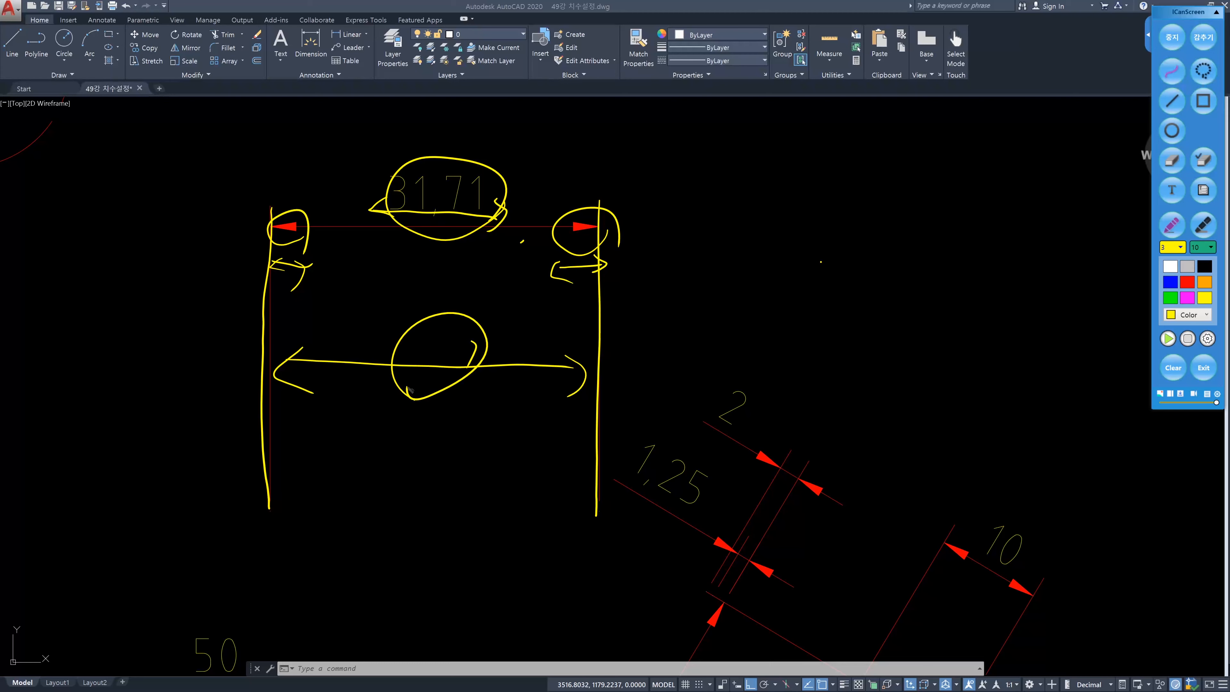
mouse_move(834, 507)
mouse_down()
mouse_move(687, 439)
mouse_move(823, 532)
mouse_move(787, 528)
mouse_up()
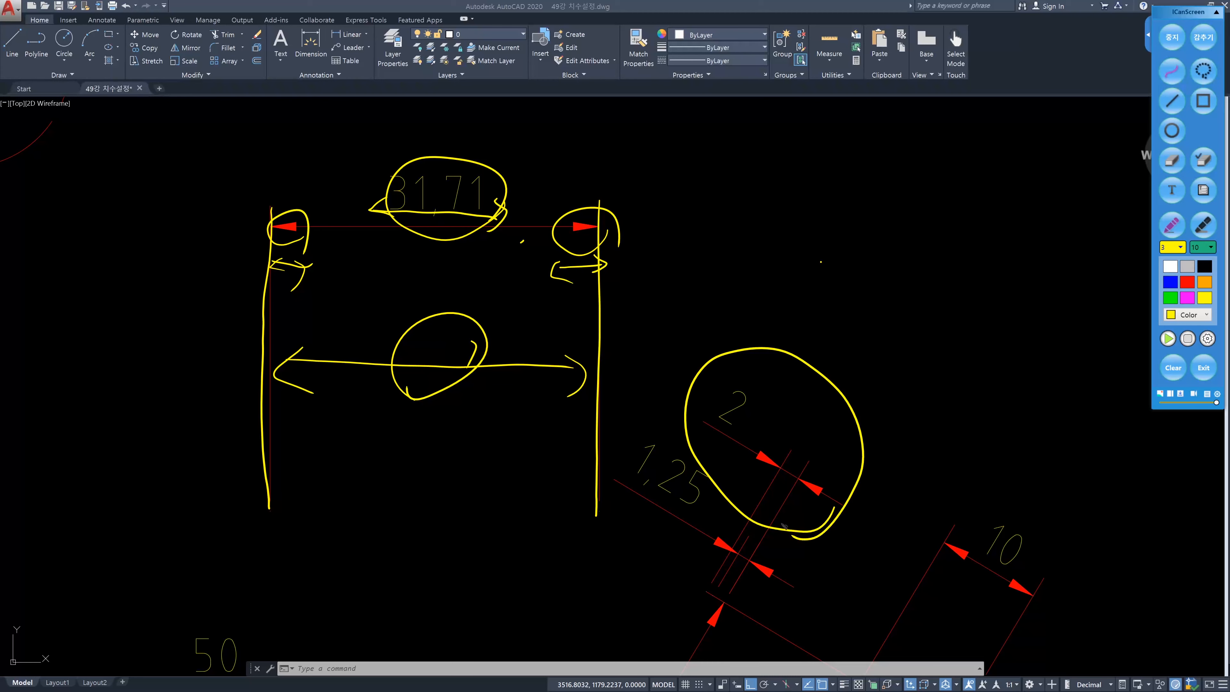
drag(573, 178, 730, 129)
mouse_move(725, 120)
mouse_down()
mouse_move(739, 122)
mouse_move(713, 177)
mouse_up()
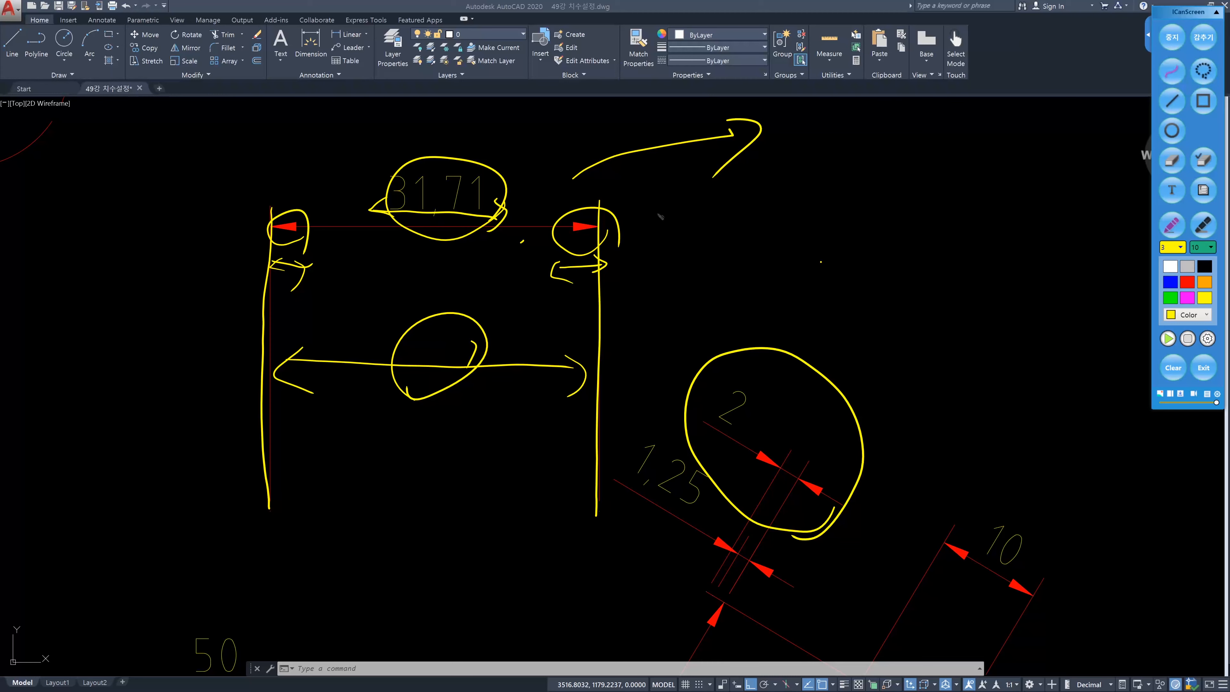
click(1171, 363)
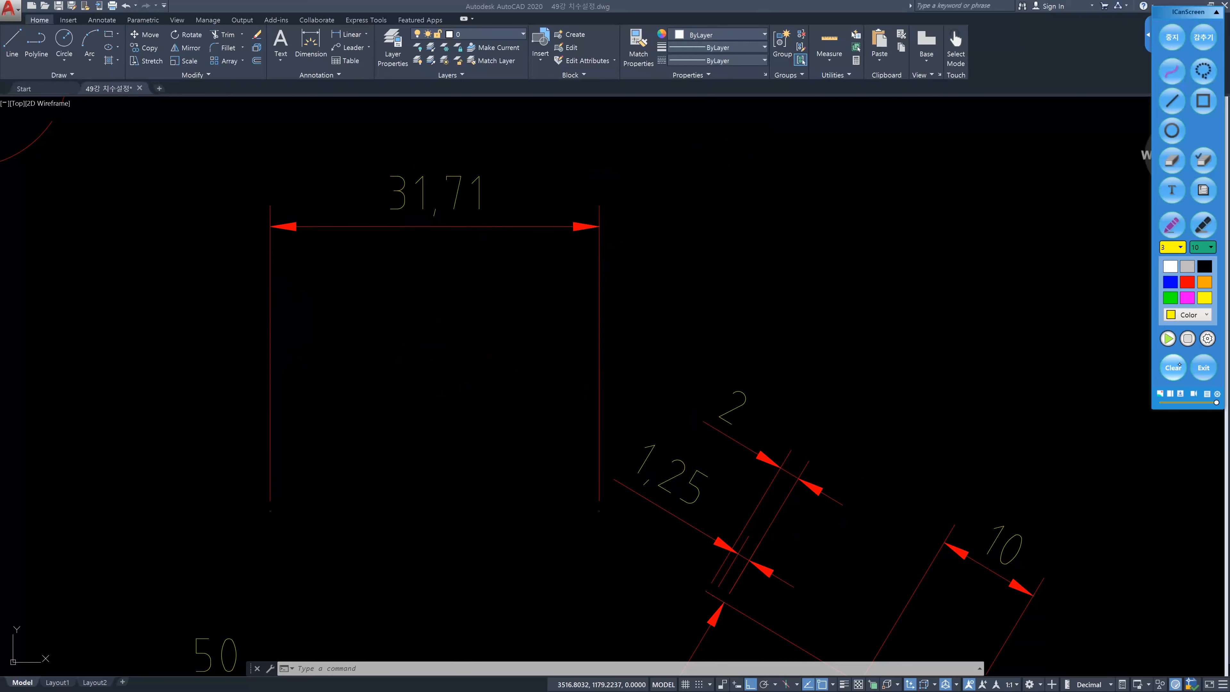
click(1172, 37)
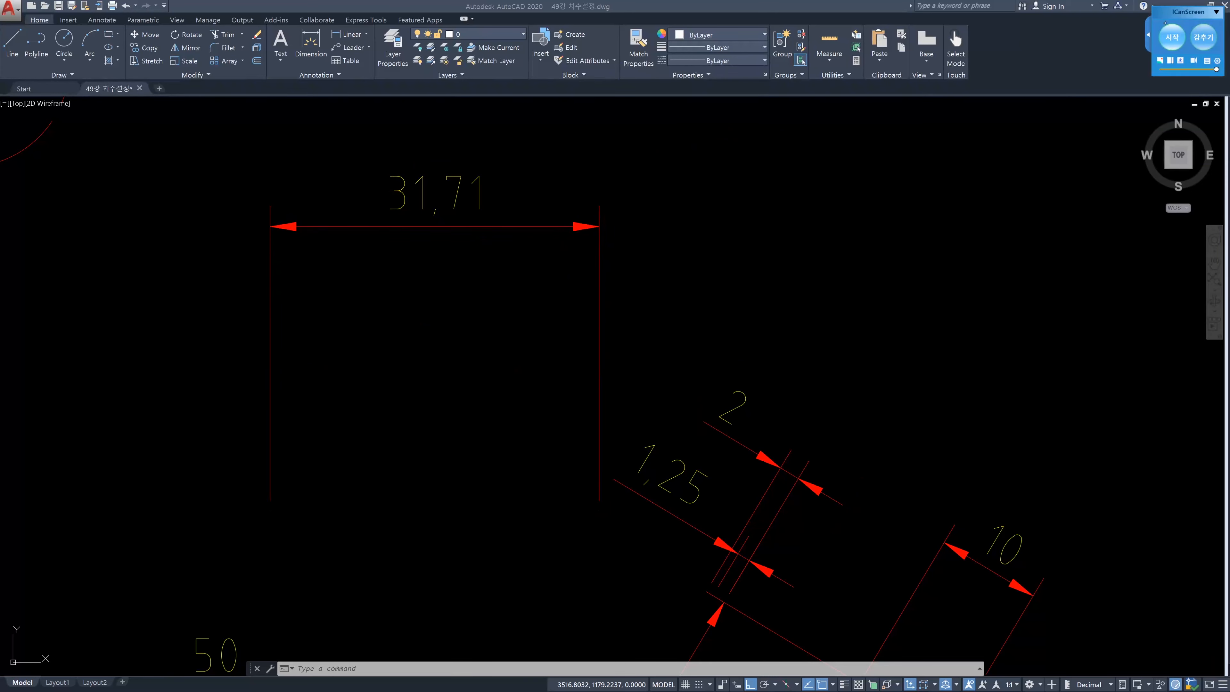
Open the Dimension Style Manager at the fit option table and preview the styles from 01 best to 05 Always
click(833, 308)
scroll(832, 308, down, 3)
mouse_move(623, 321)
middle_down()
mouse_move(707, 356)
mouse_move(78, 311)
middle_up()
middle_drag(920, 366, 549, 349)
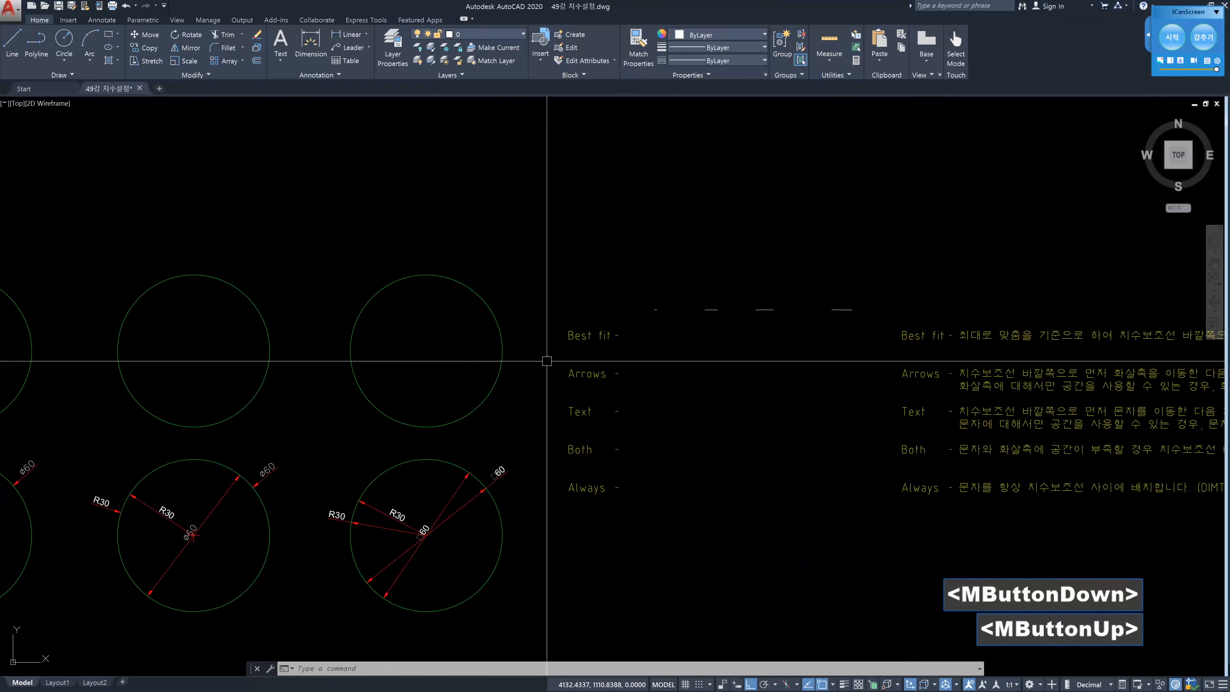
scroll(850, 369, up, 2)
middle_click(849, 370)
scroll(777, 371, up, 3)
middle_drag(781, 367, 824, 299)
text(d)
key(Return)
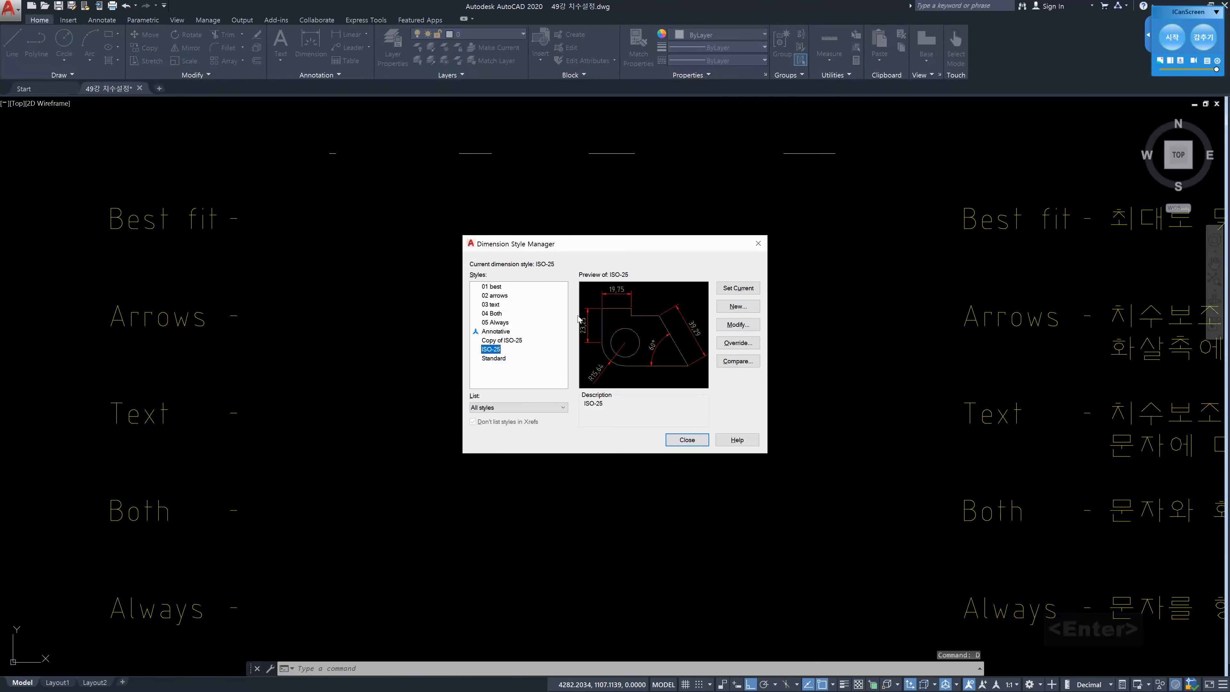
click(501, 289)
click(499, 304)
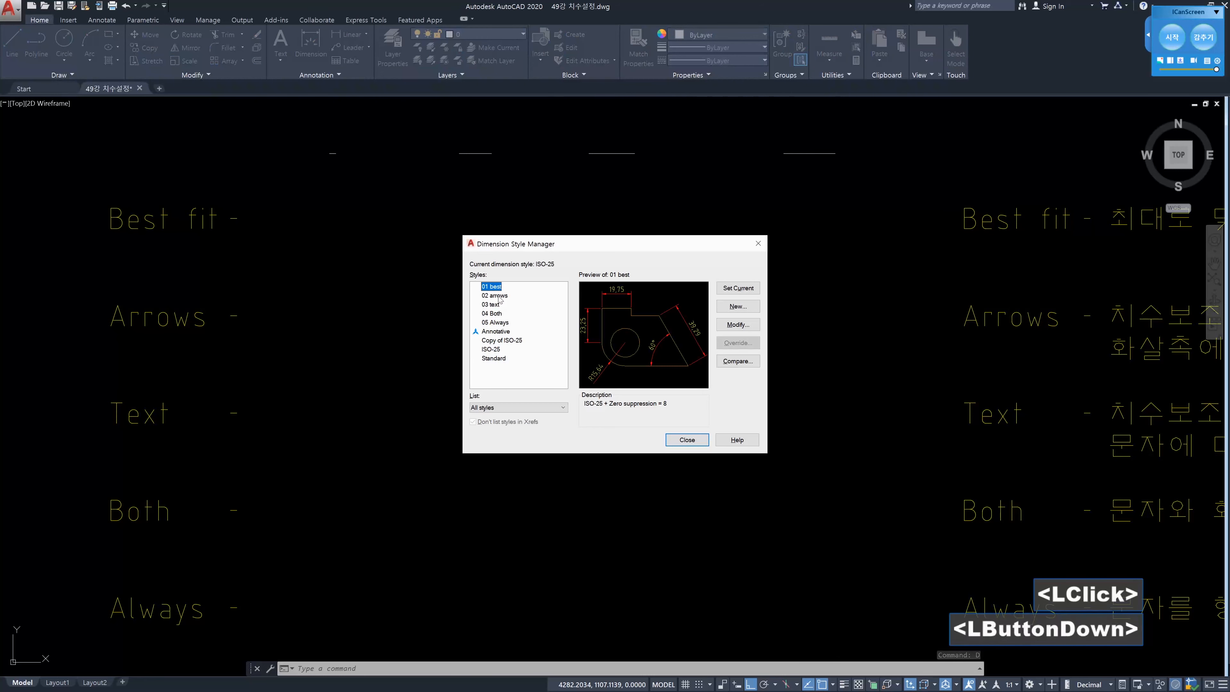
click(498, 322)
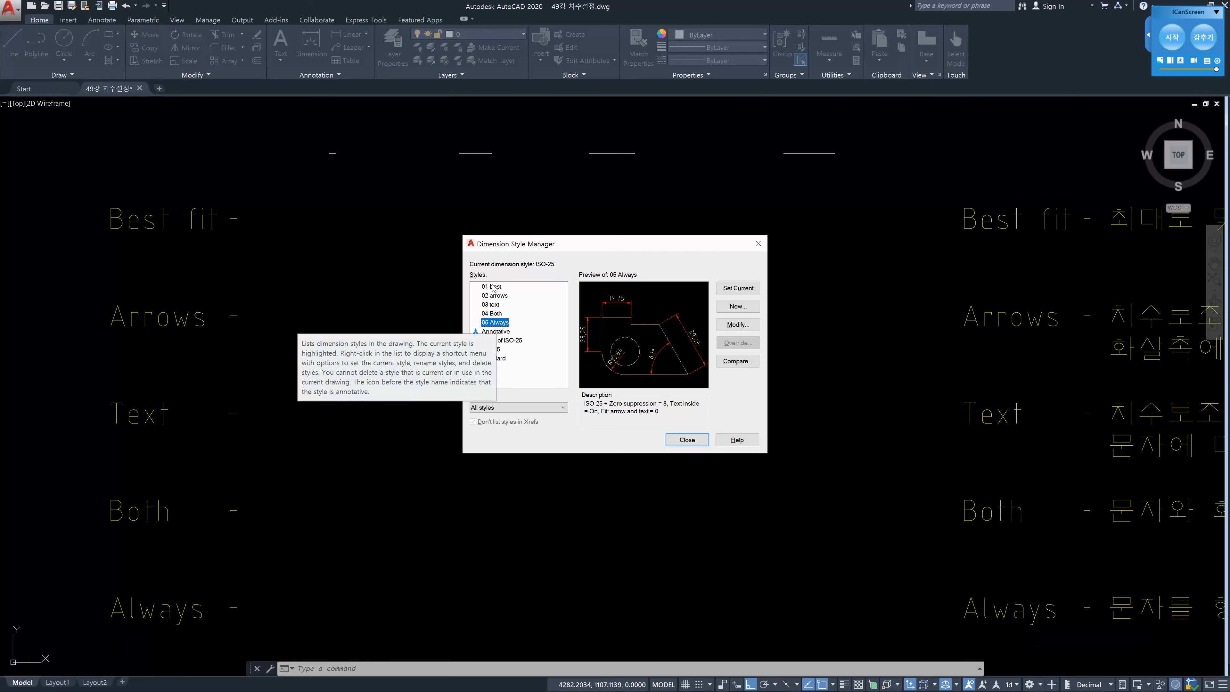
Check the available fit options in the ISO-25 dimension style
click(493, 349)
click(737, 324)
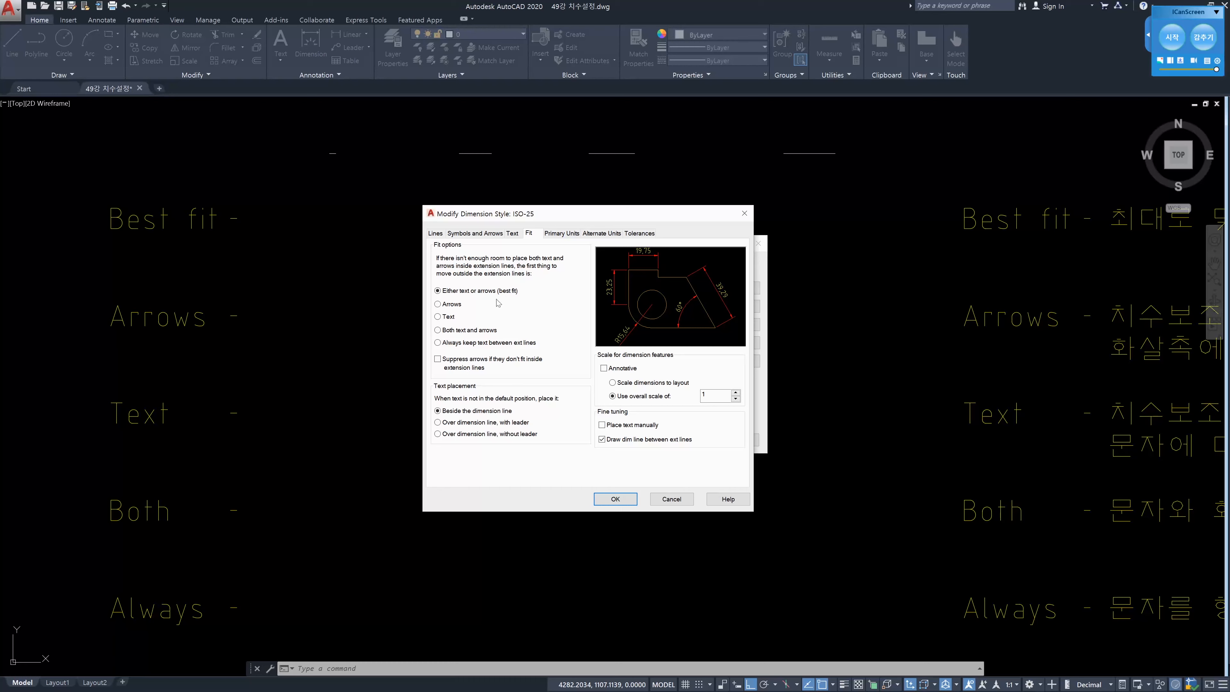
click(615, 499)
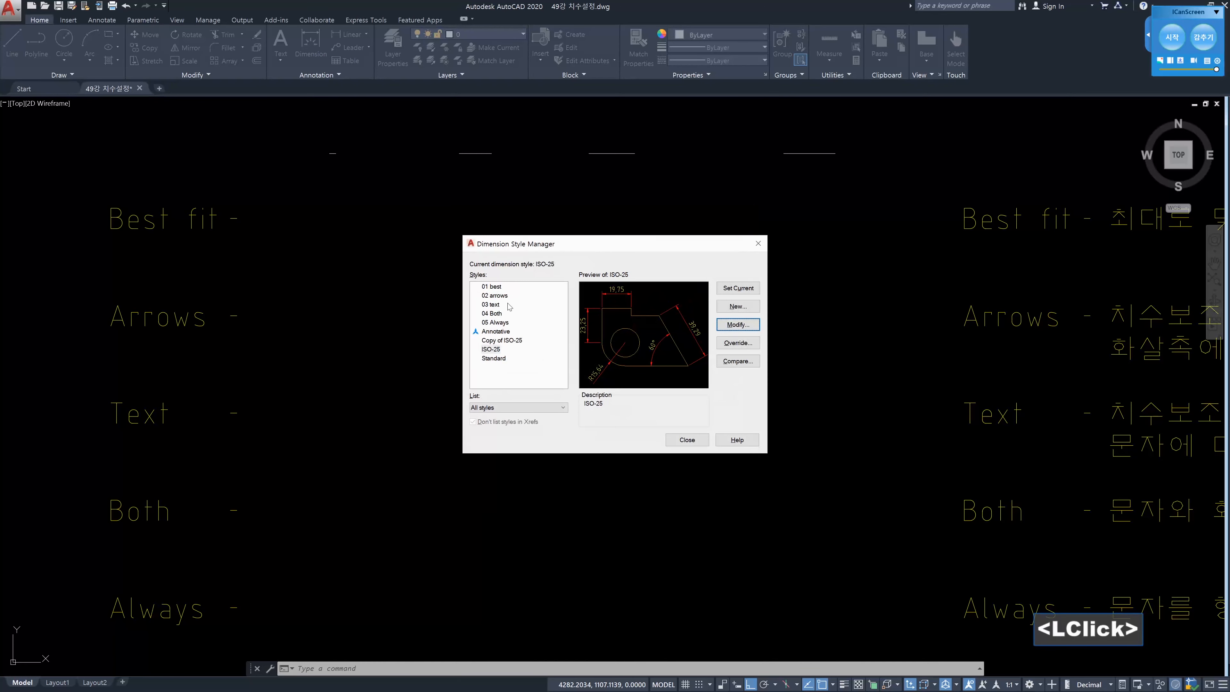
Set 01 best as the current dimension style and check its fit option
double_click(491, 287)
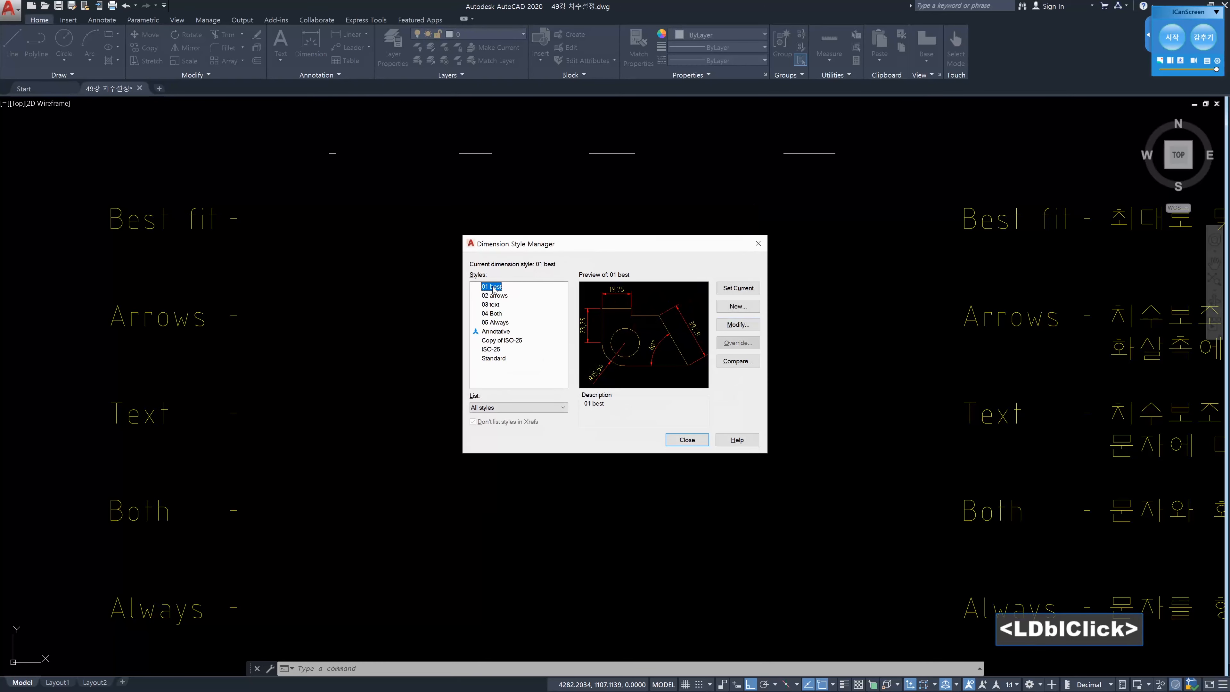
click(724, 325)
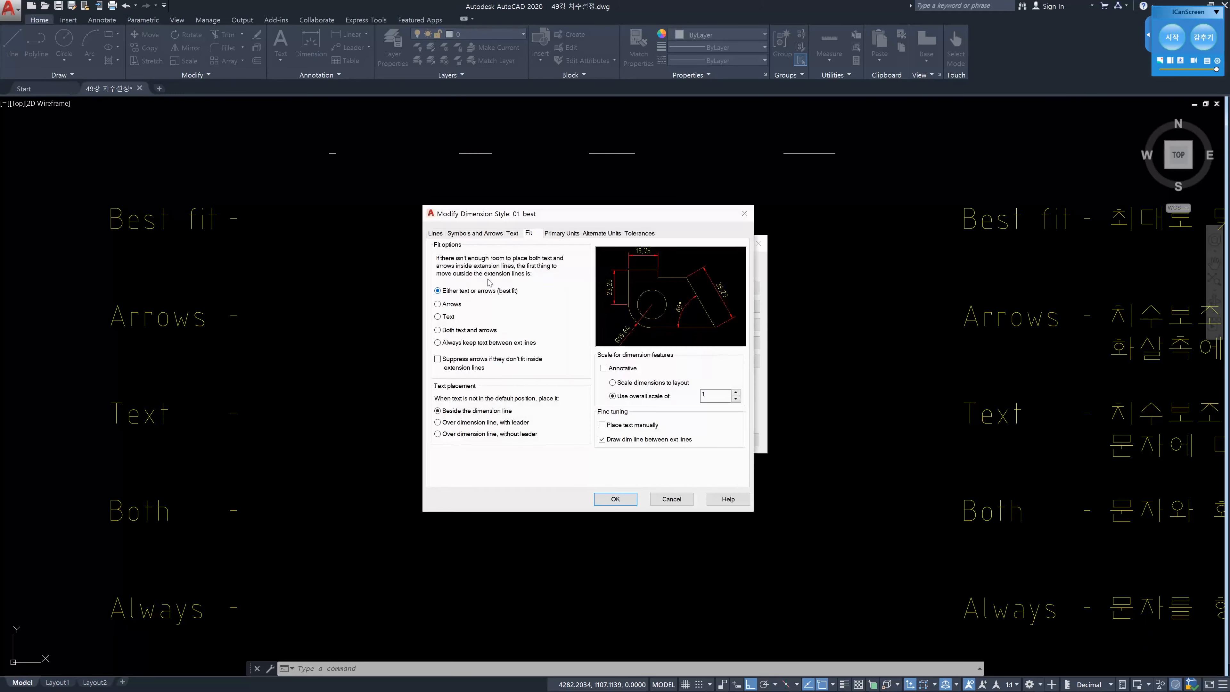
click(617, 501)
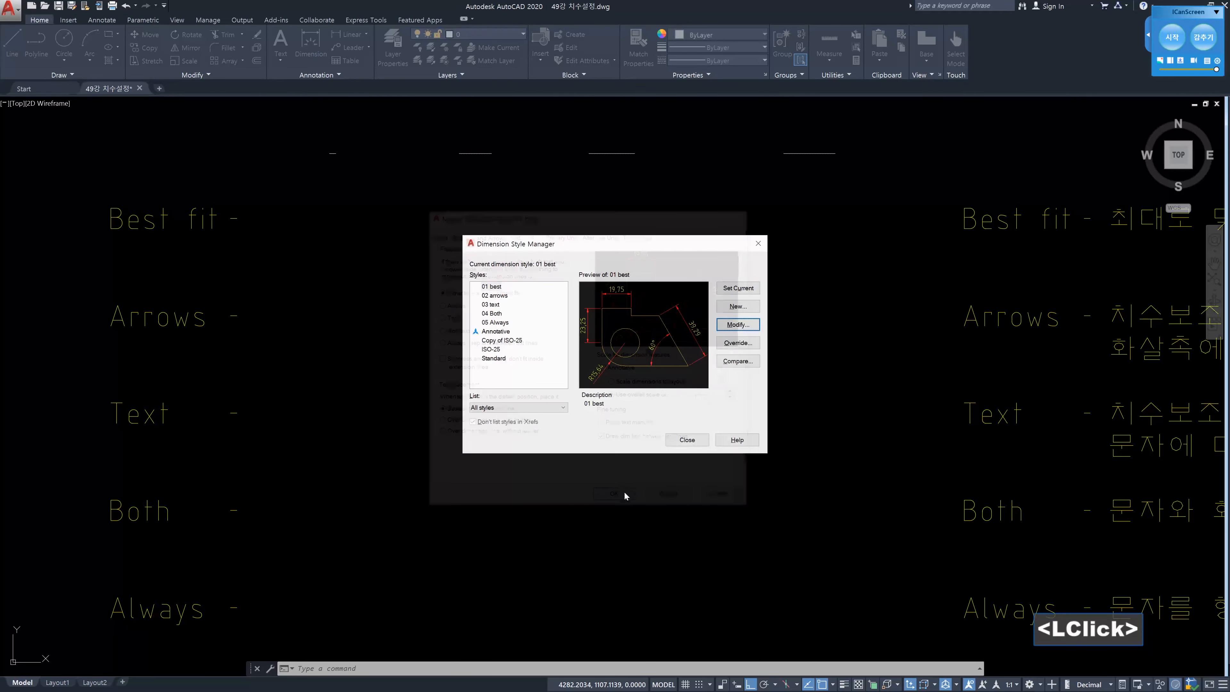
click(686, 440)
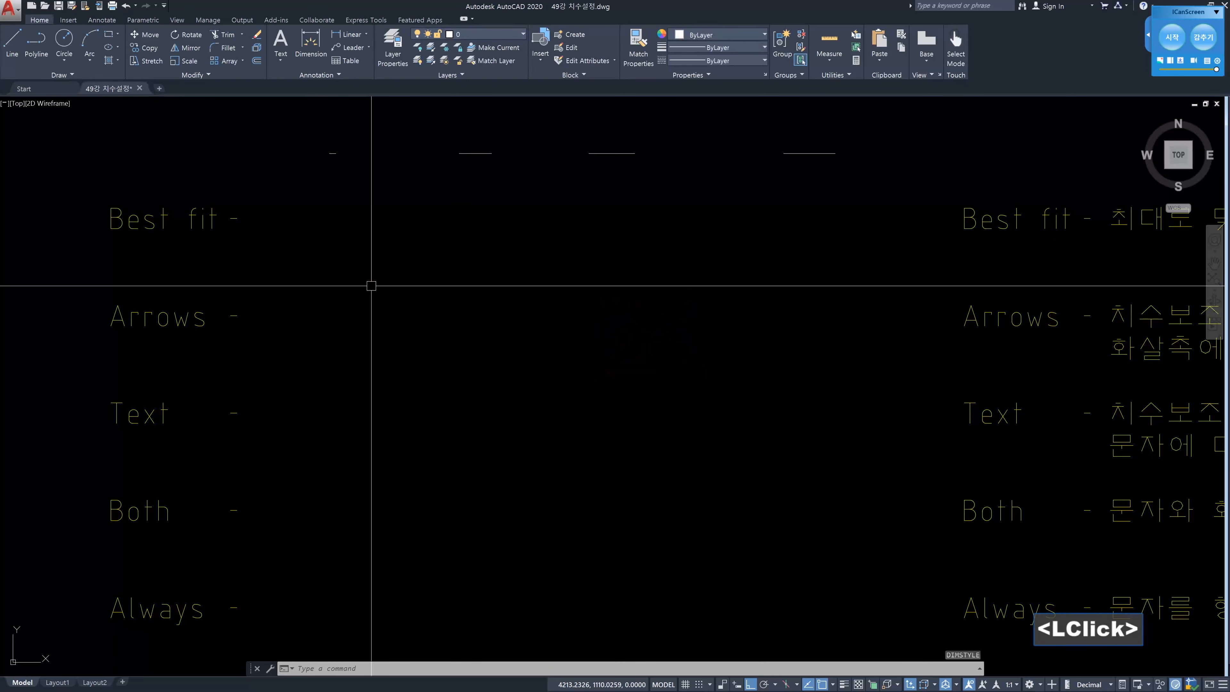
Add a linear dimension to the first, shortest line, with its dimension line level with the Best fit row
text(dli)
key(Return)
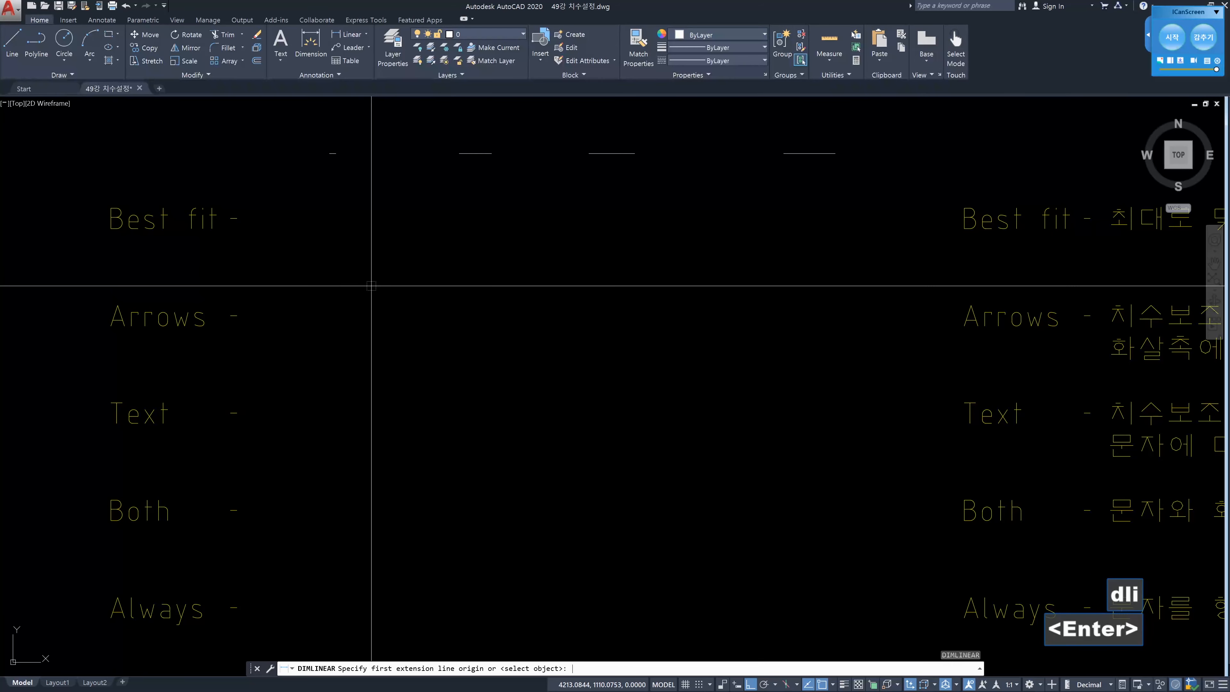
click(334, 154)
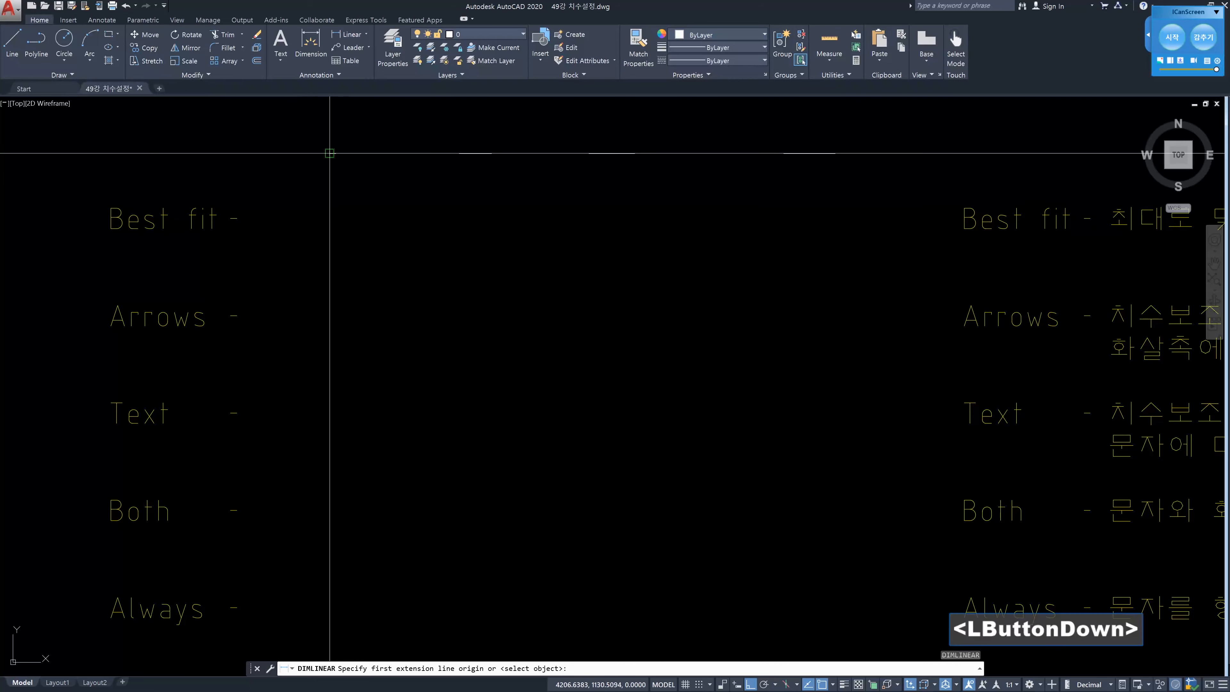
click(331, 154)
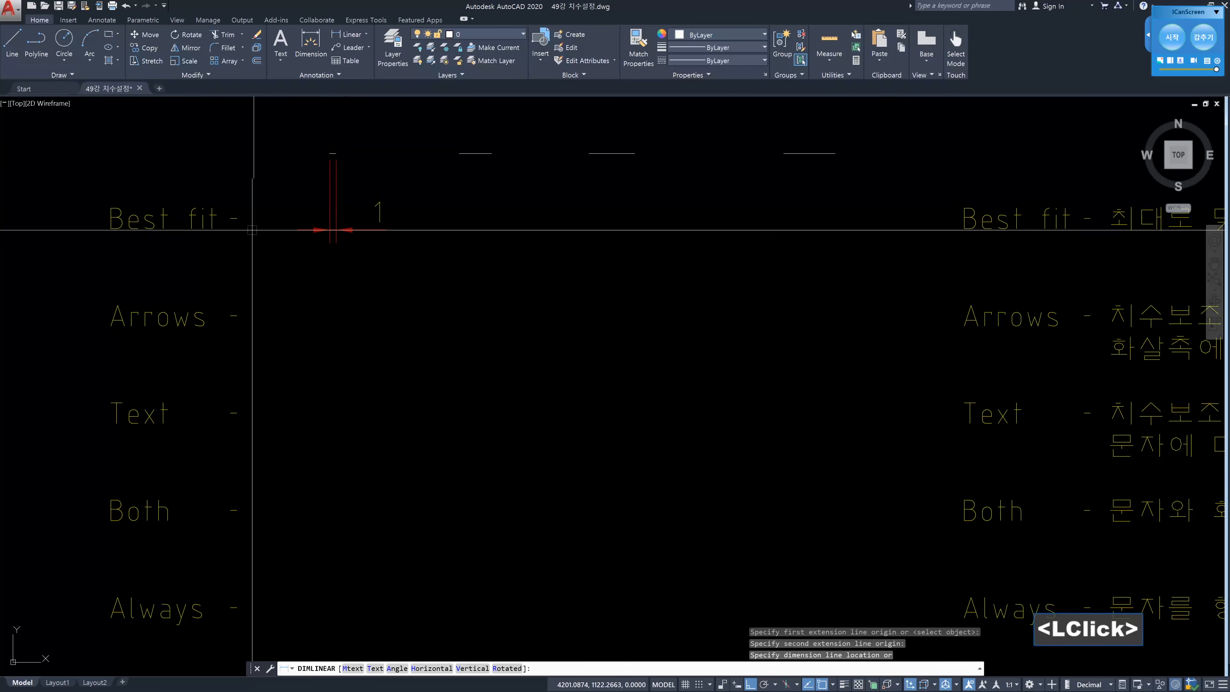
click(237, 219)
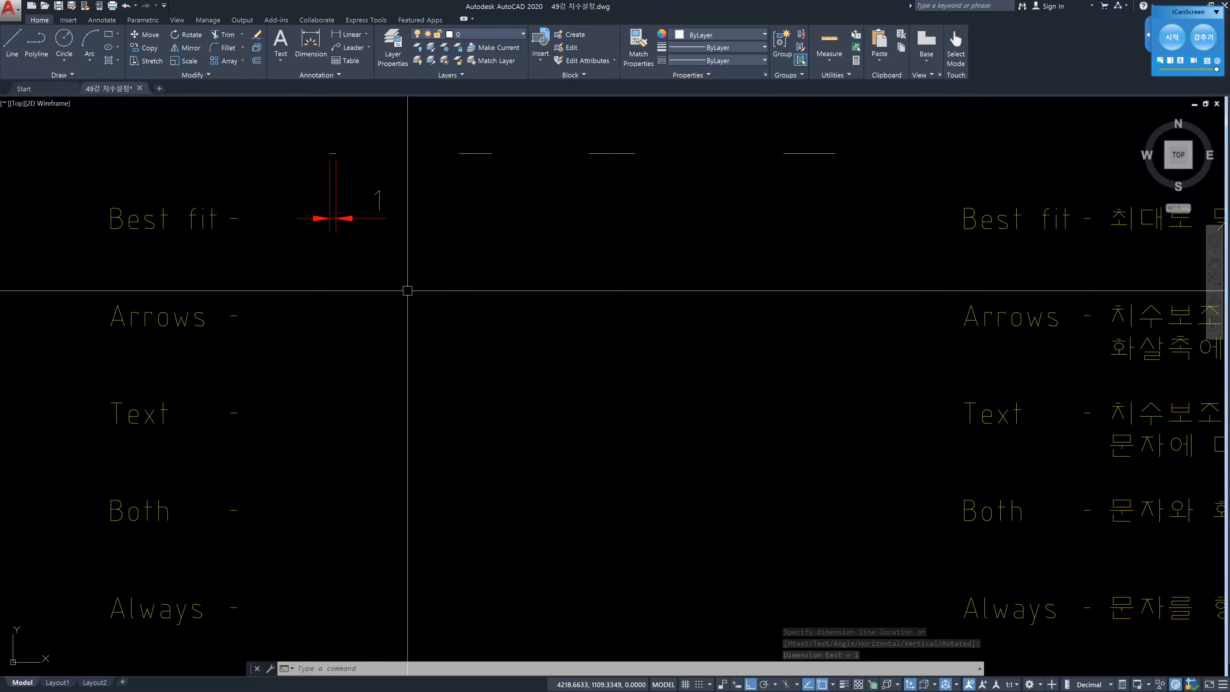
Add a linear dimension to the second line, aligned with the first dimension in the Best fit row
key(space)
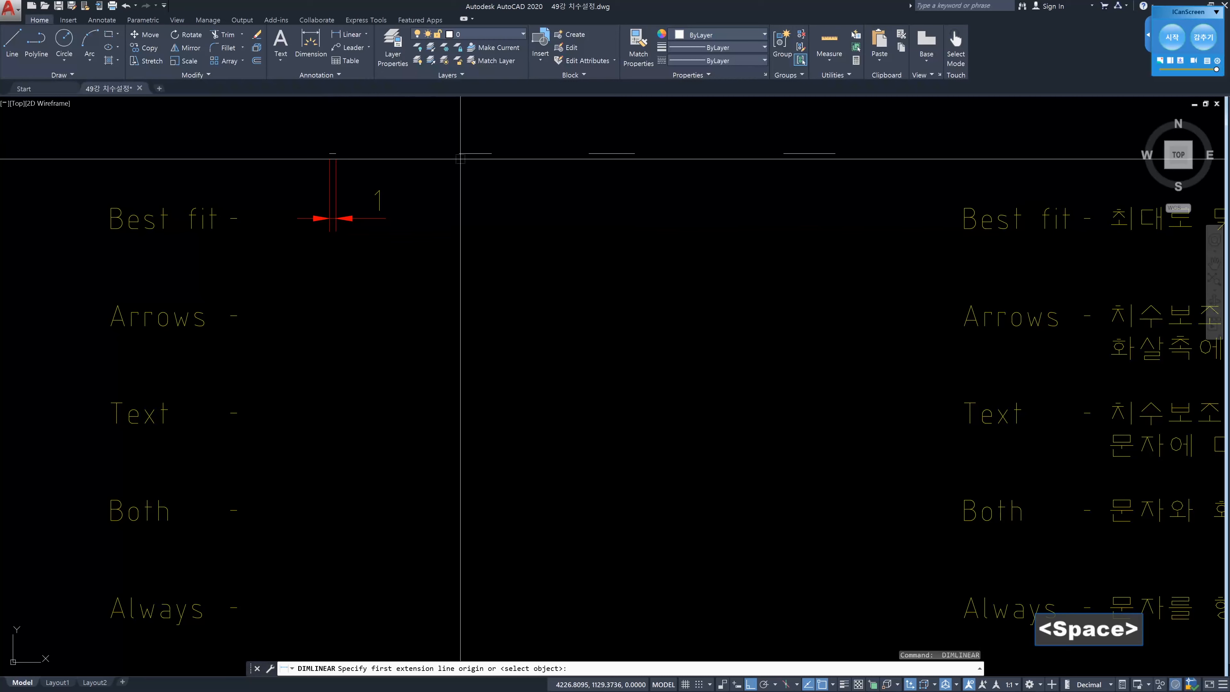
click(459, 153)
click(492, 153)
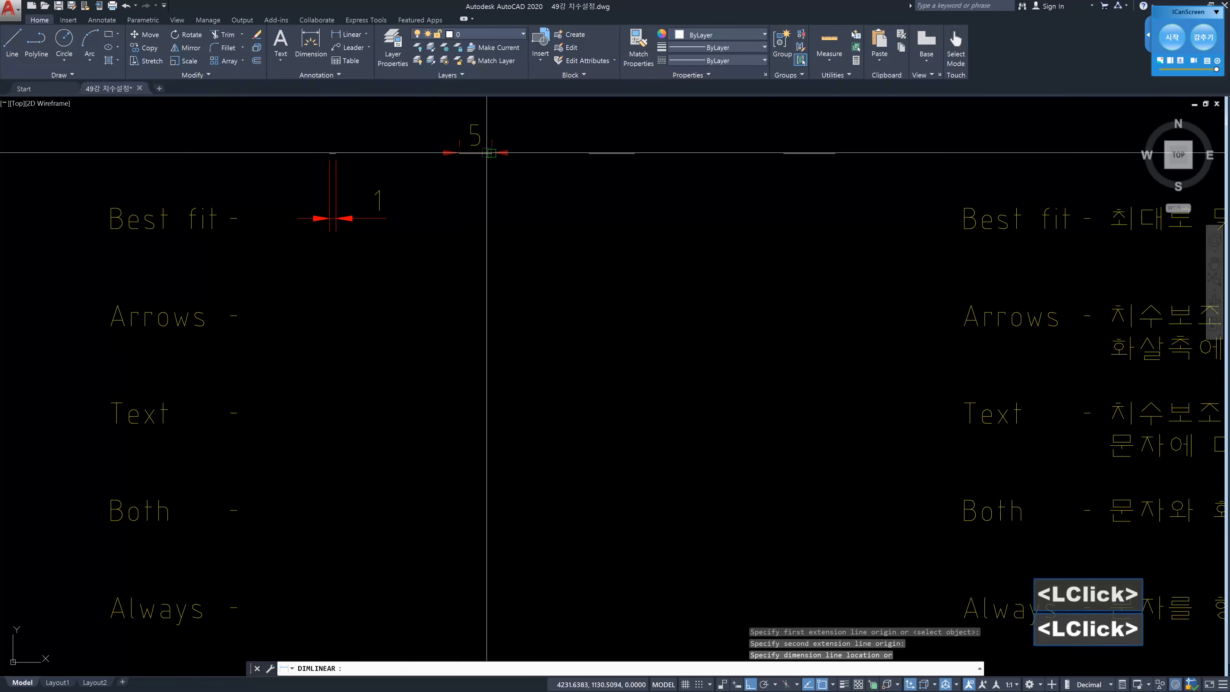
click(384, 218)
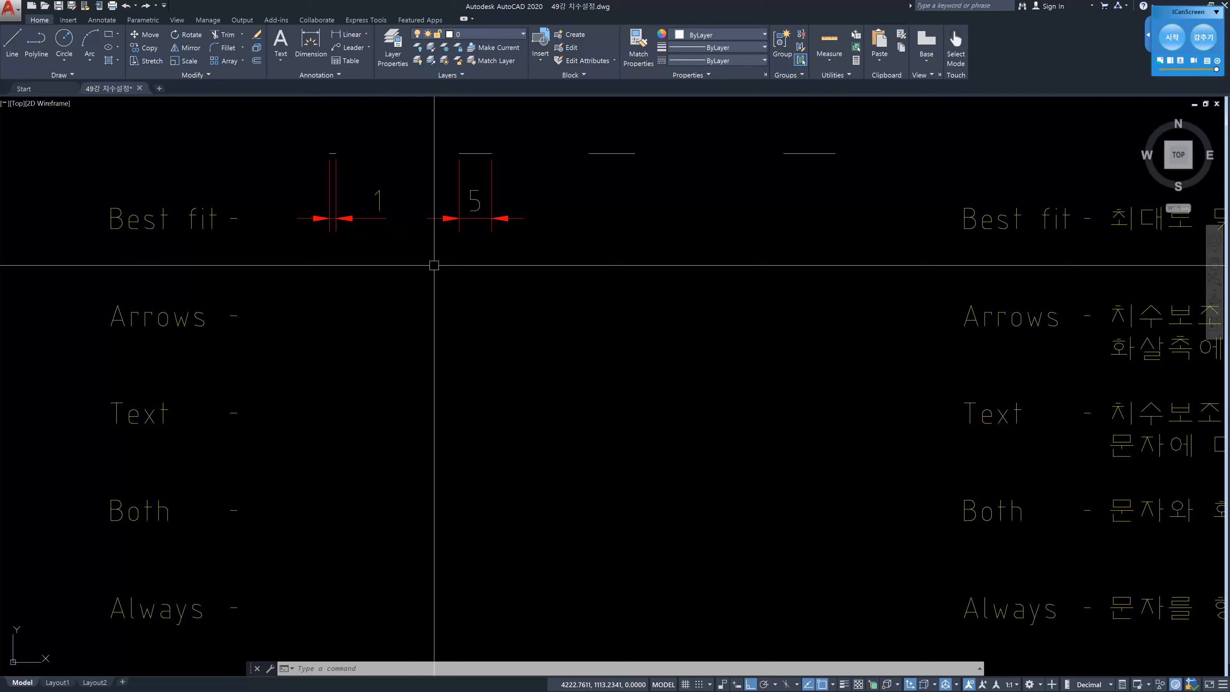
Add a linear dimension to the third line, aligned with the other dimensions in the Best fit row
key(Return)
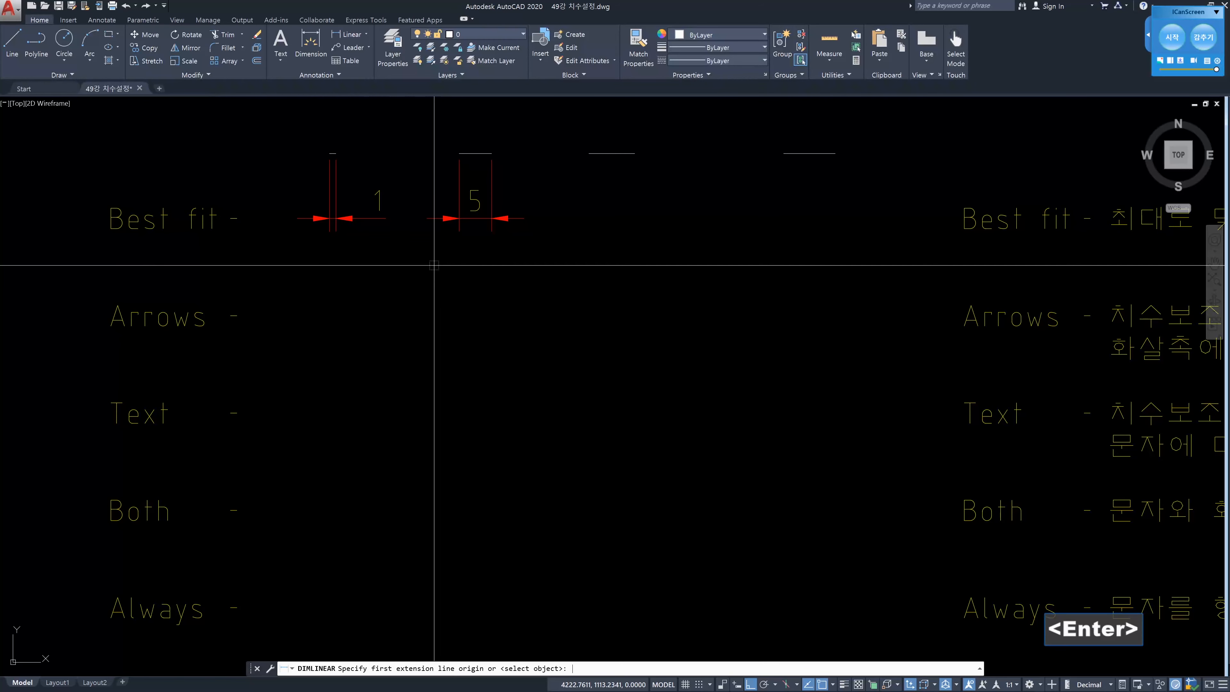
click(589, 153)
click(634, 153)
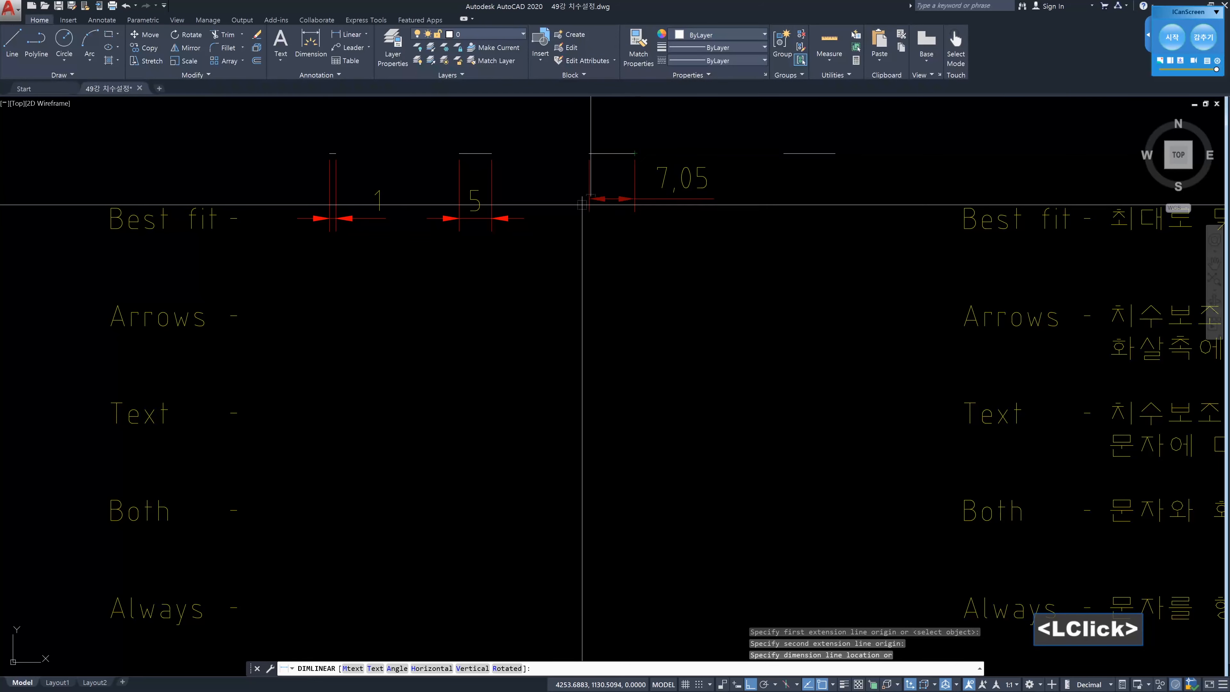
click(577, 217)
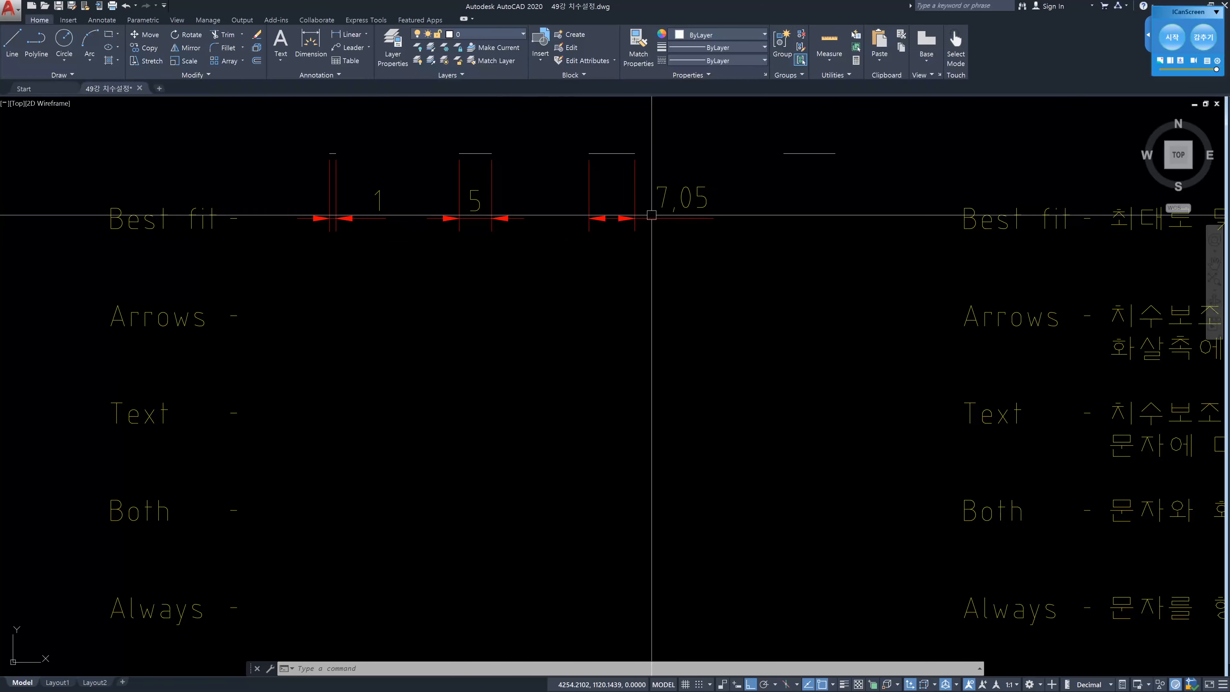
Try moving the third line's dimension text between its extension lines, then undo the move
click(682, 199)
click(682, 199)
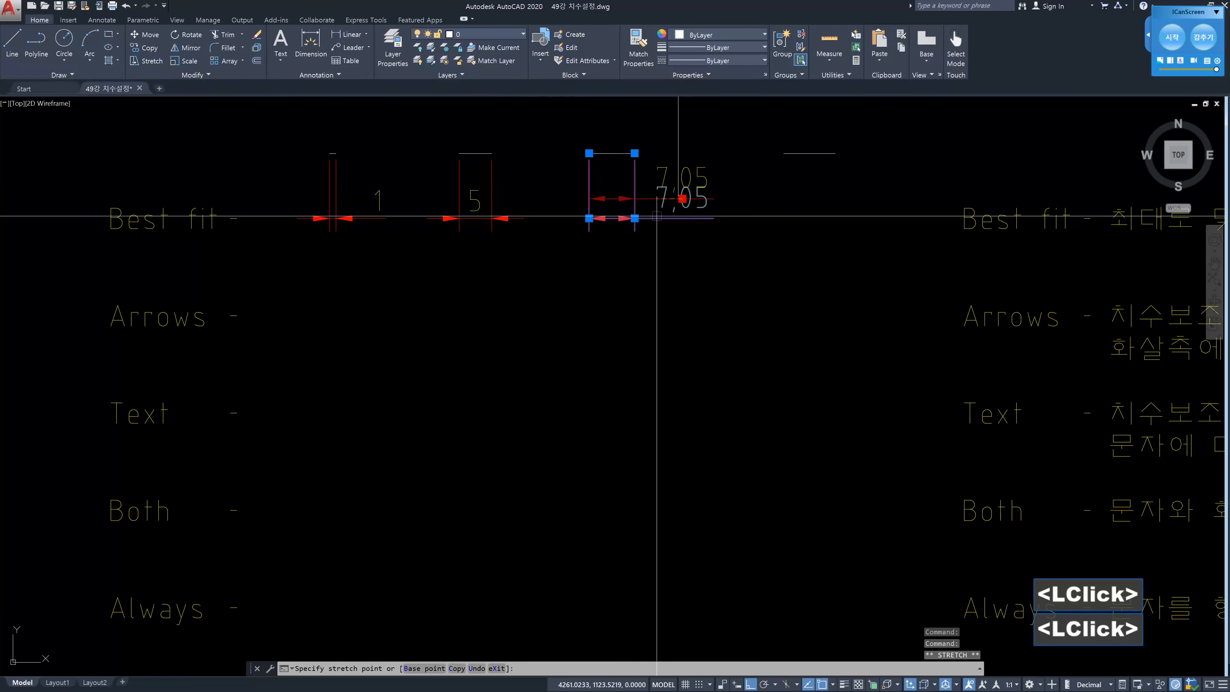
click(612, 218)
mouse_move(611, 218)
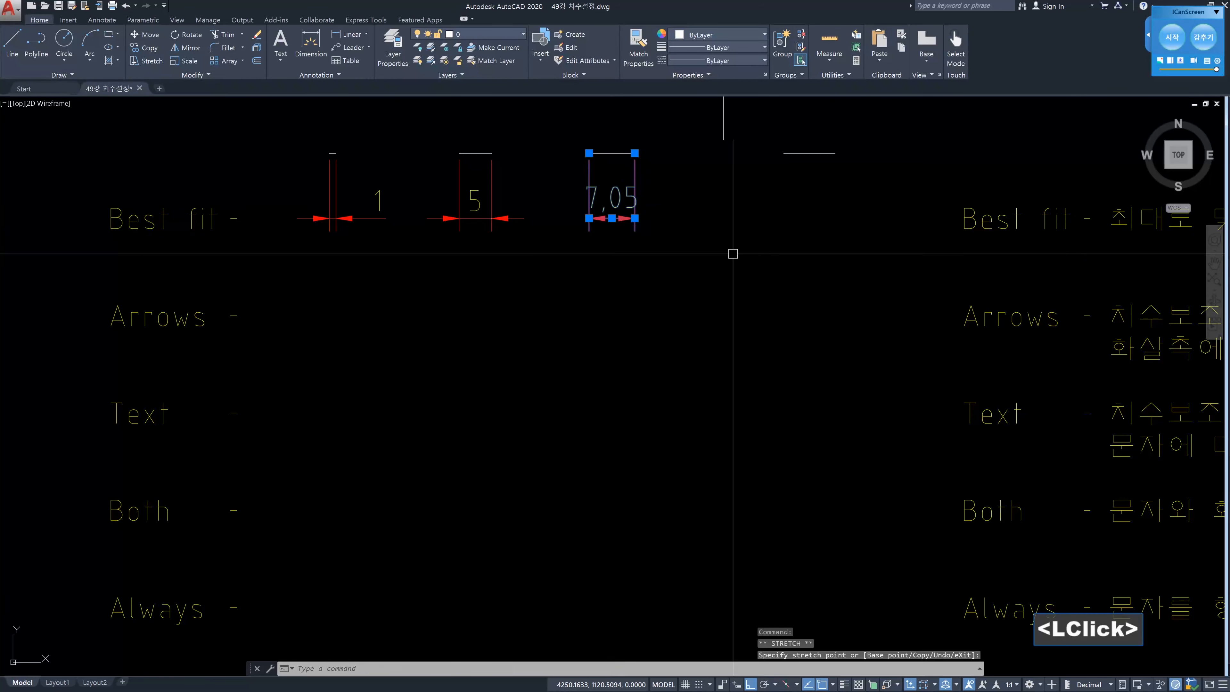
key(Escape)
key(ctrl+z)
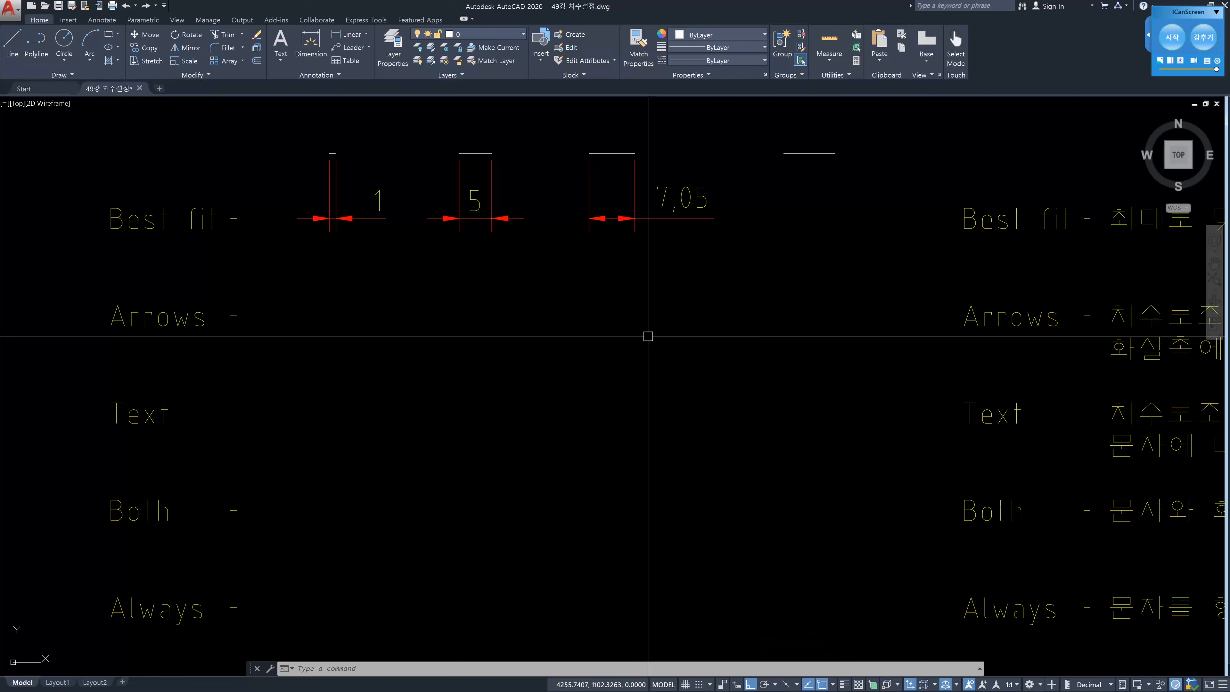
Handwrite the 2.5 arrow sizes and their sum of 5 below the third dimension with the screen pen, then clear the notes
click(1173, 37)
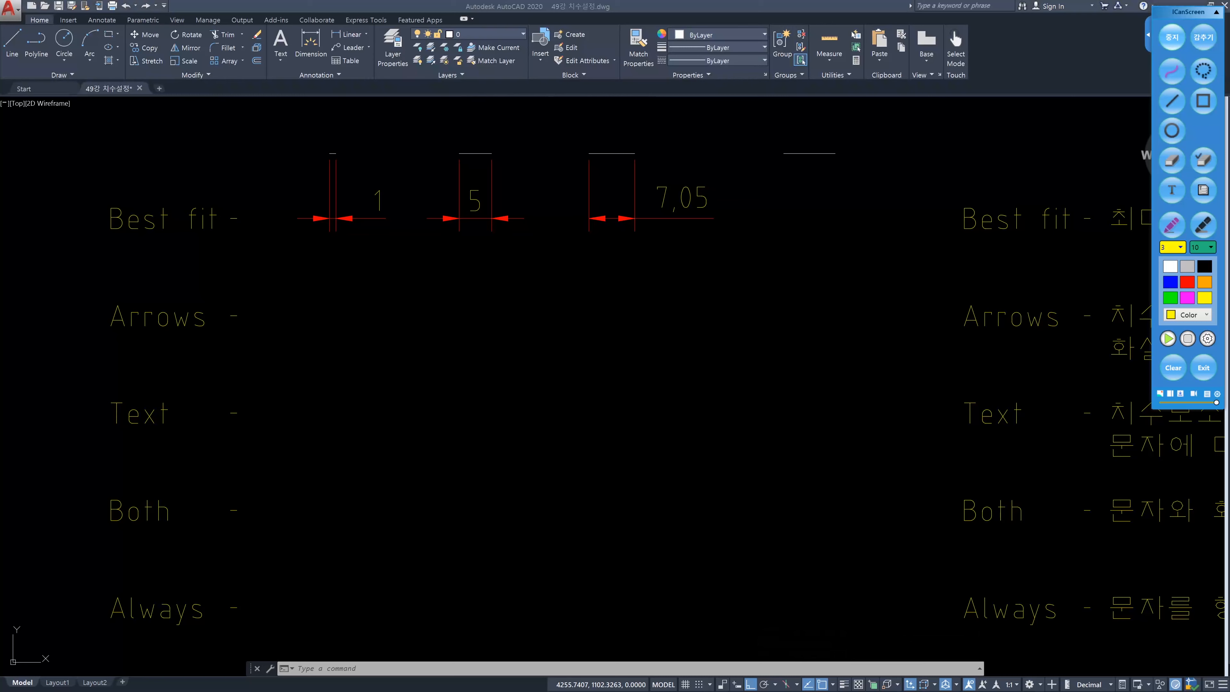
mouse_move(667, 320)
mouse_down()
mouse_move(691, 335)
mouse_move(719, 328)
mouse_move(725, 294)
mouse_up()
click(699, 334)
drag(606, 217, 609, 269)
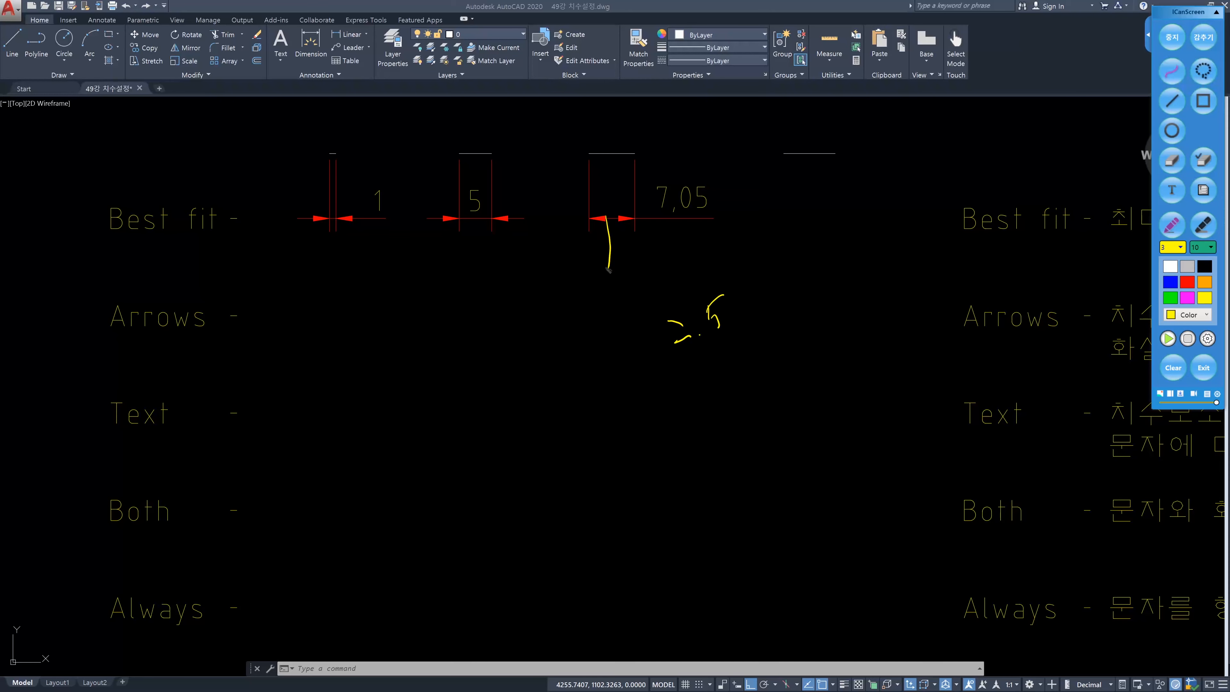
mouse_move(620, 214)
mouse_down()
mouse_move(621, 274)
mouse_move(636, 242)
mouse_move(626, 274)
mouse_move(650, 299)
mouse_move(655, 275)
mouse_up()
mouse_move(590, 230)
mouse_down()
mouse_move(603, 300)
mouse_move(617, 281)
mouse_up()
click(608, 296)
mouse_move(604, 334)
mouse_down()
mouse_move(620, 348)
mouse_move(630, 327)
mouse_move(608, 326)
mouse_move(641, 347)
mouse_up()
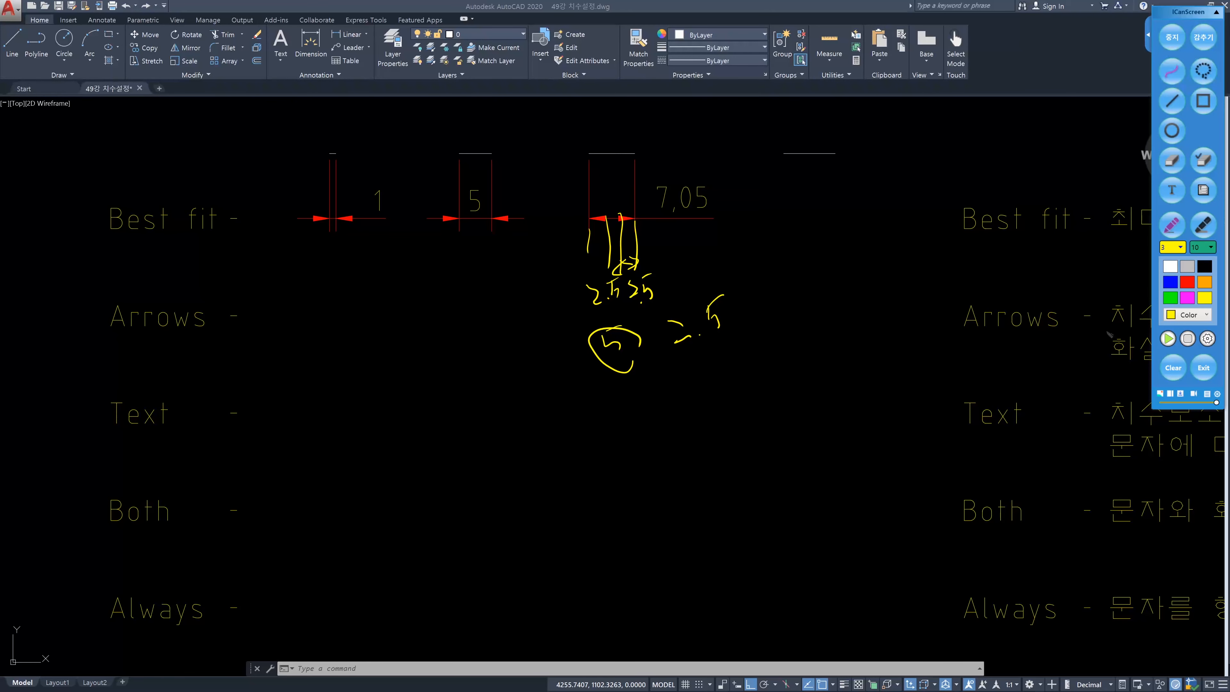
click(1179, 371)
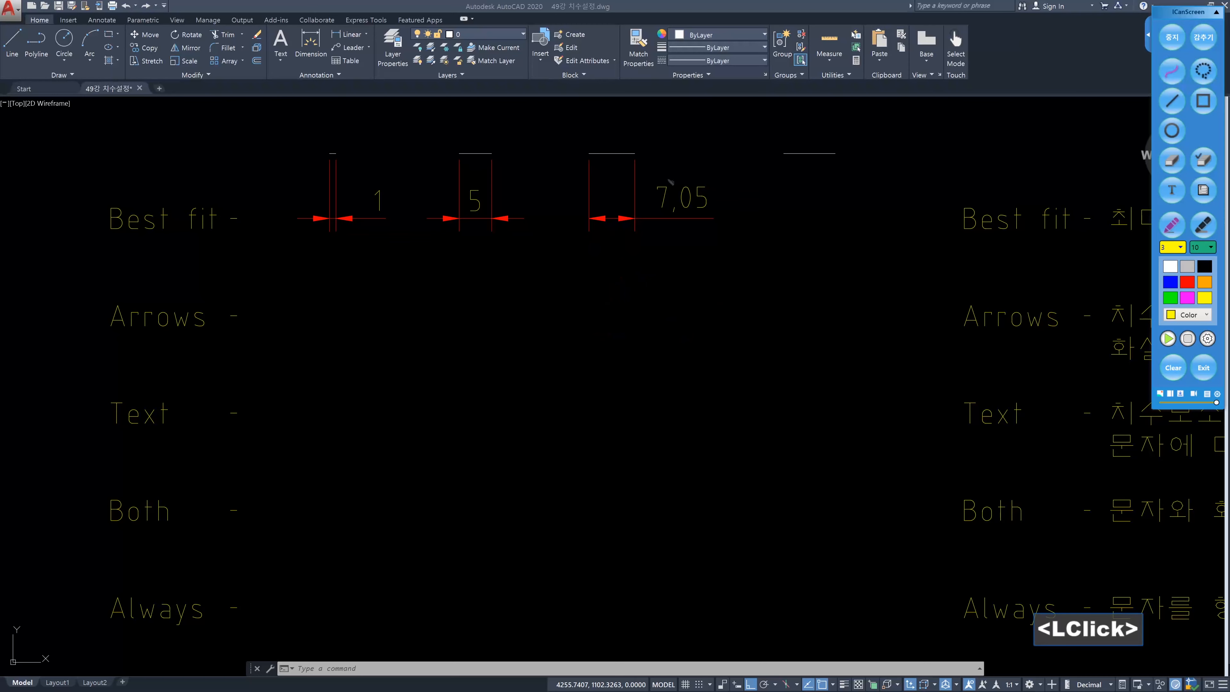
click(1172, 37)
click(614, 174)
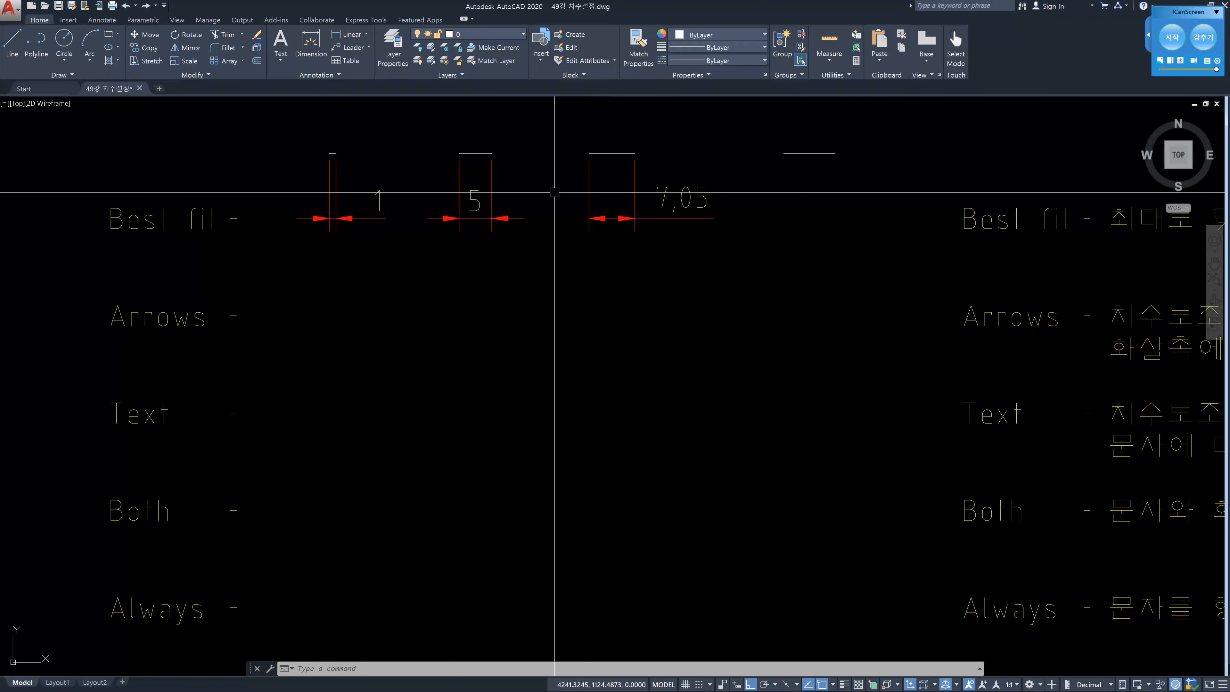
text(dli)
key(Return)
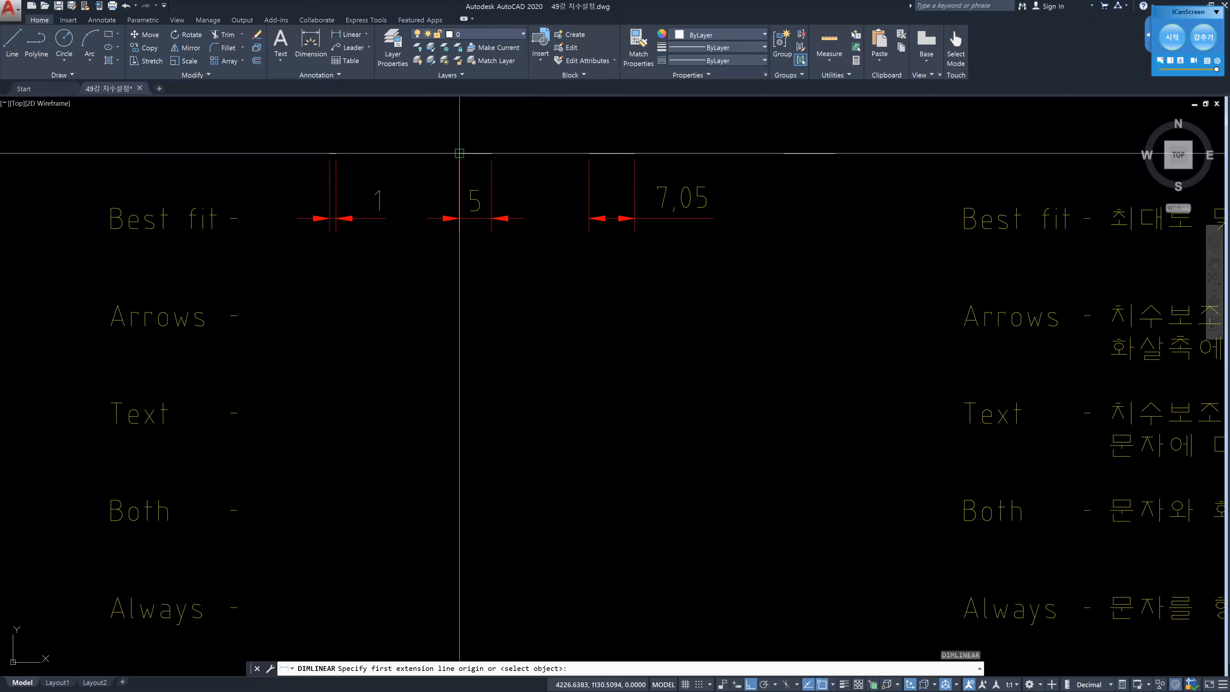
click(492, 153)
click(491, 153)
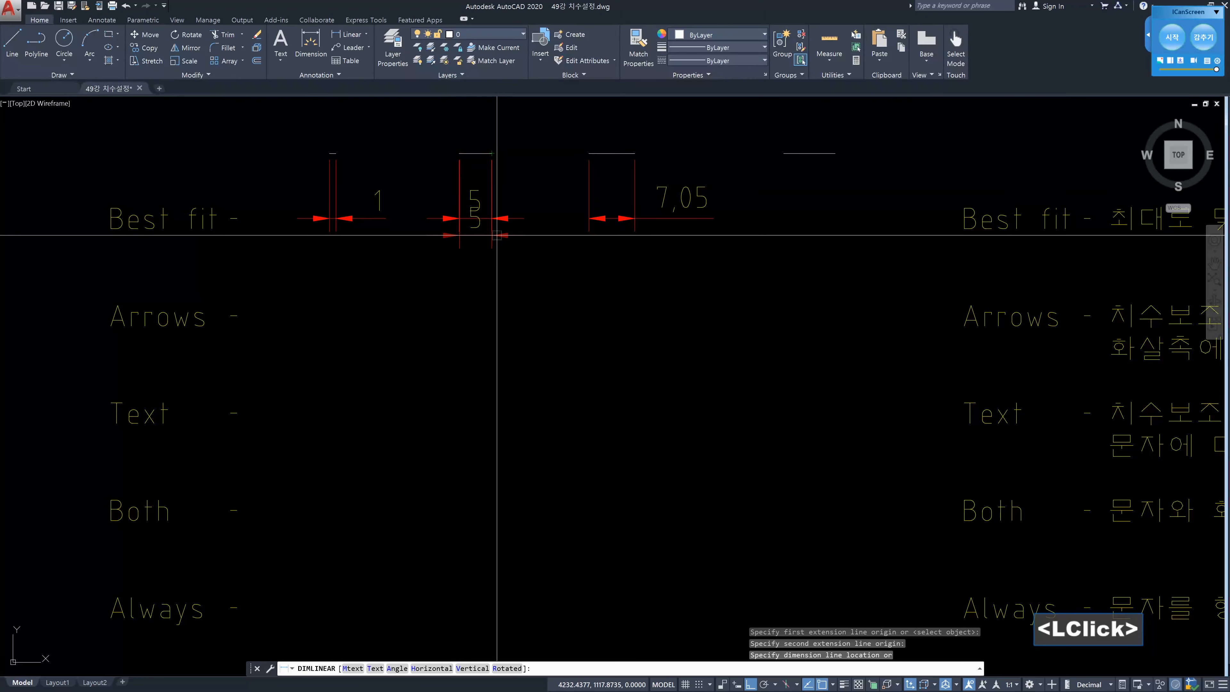
key(Escape)
Add a 5.01 linear dimension starting at the second line's left end, placed below the Best fit row
key(space)
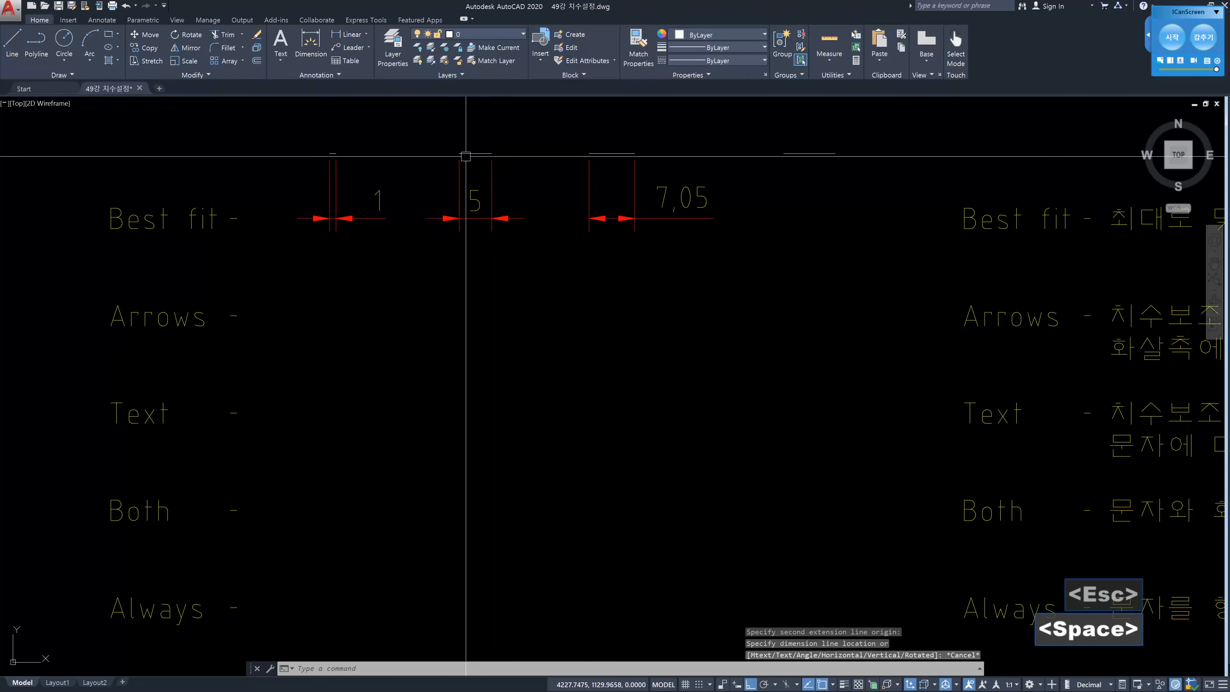
click(463, 154)
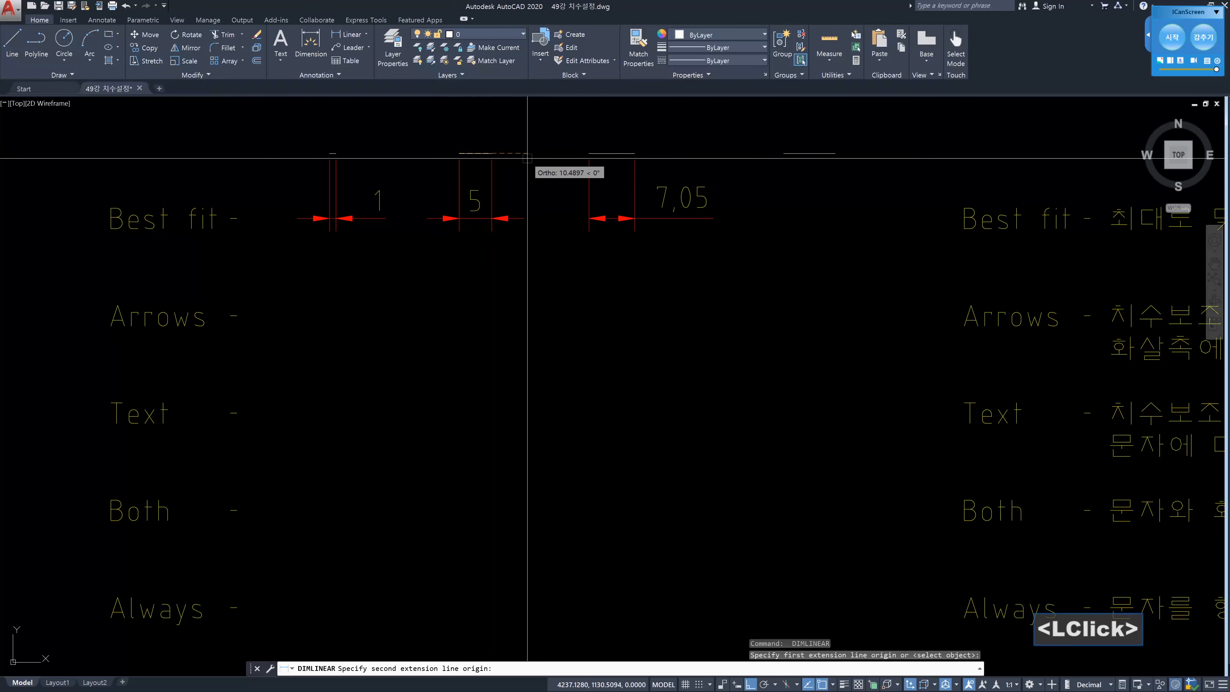
text(5.01)
key(Return)
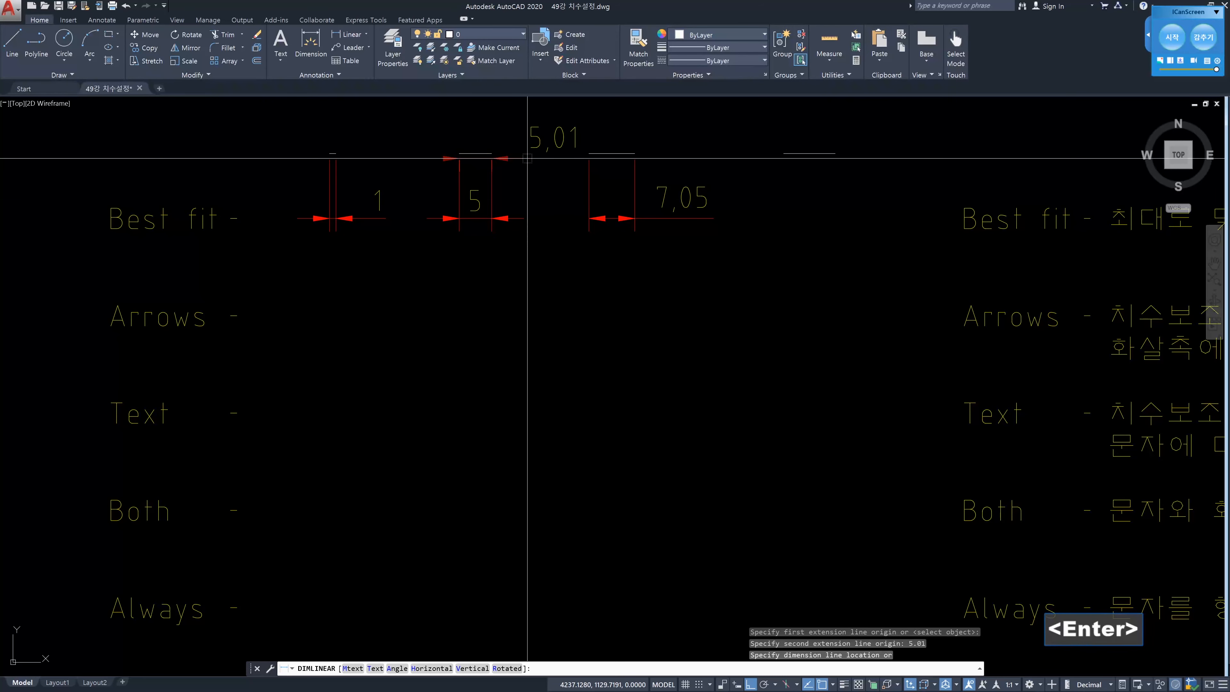
click(563, 309)
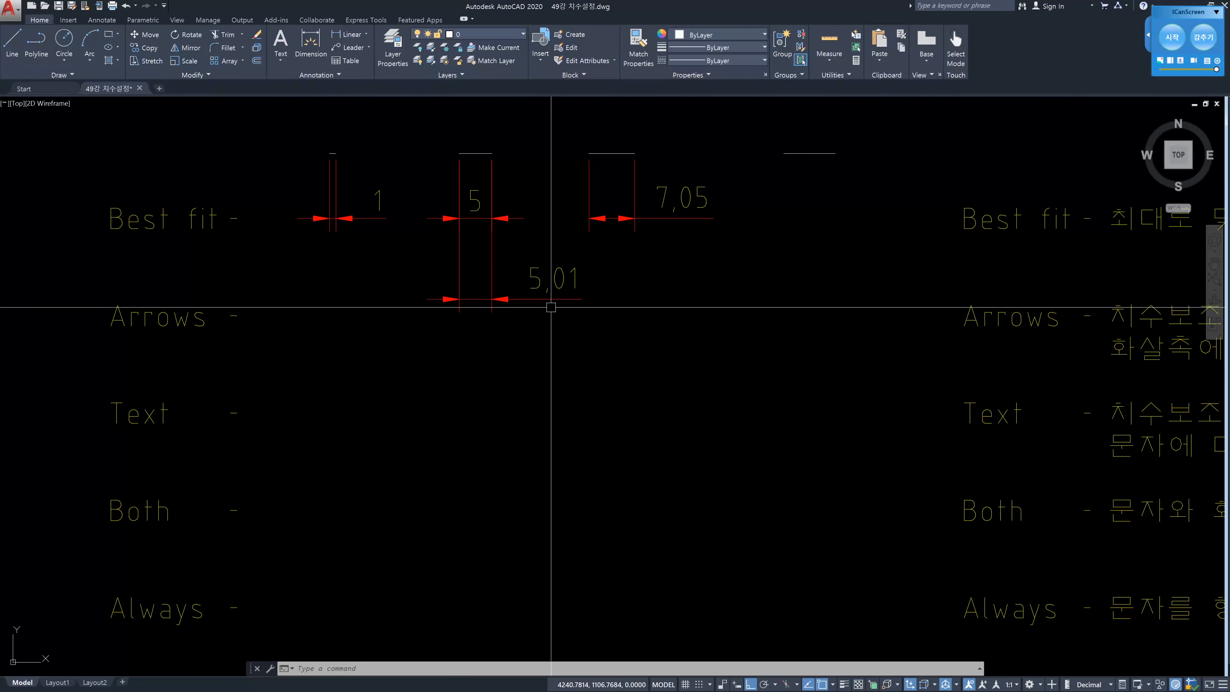
Handwrite the 5, 2.5+1, 2.5, 7 and 0.01 size notes around the 5.01 dimension with the screen pen, then clear them
click(1172, 37)
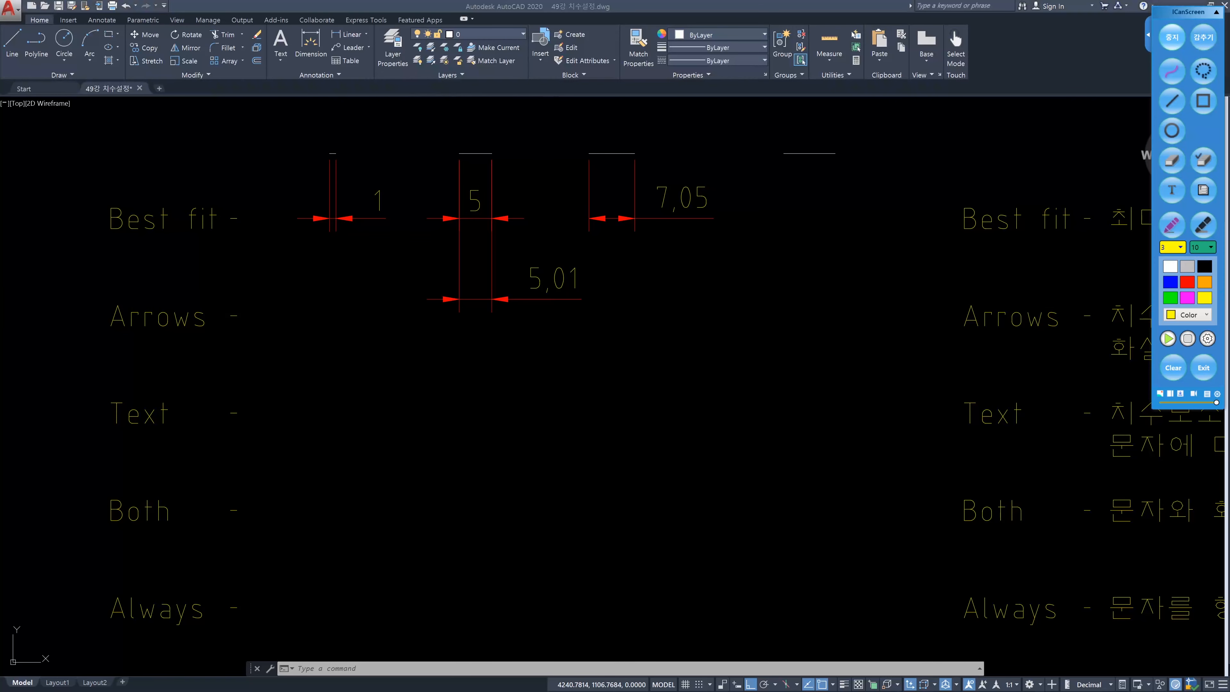
click(481, 370)
drag(479, 377, 494, 391)
drag(584, 360, 611, 357)
drag(611, 357, 611, 385)
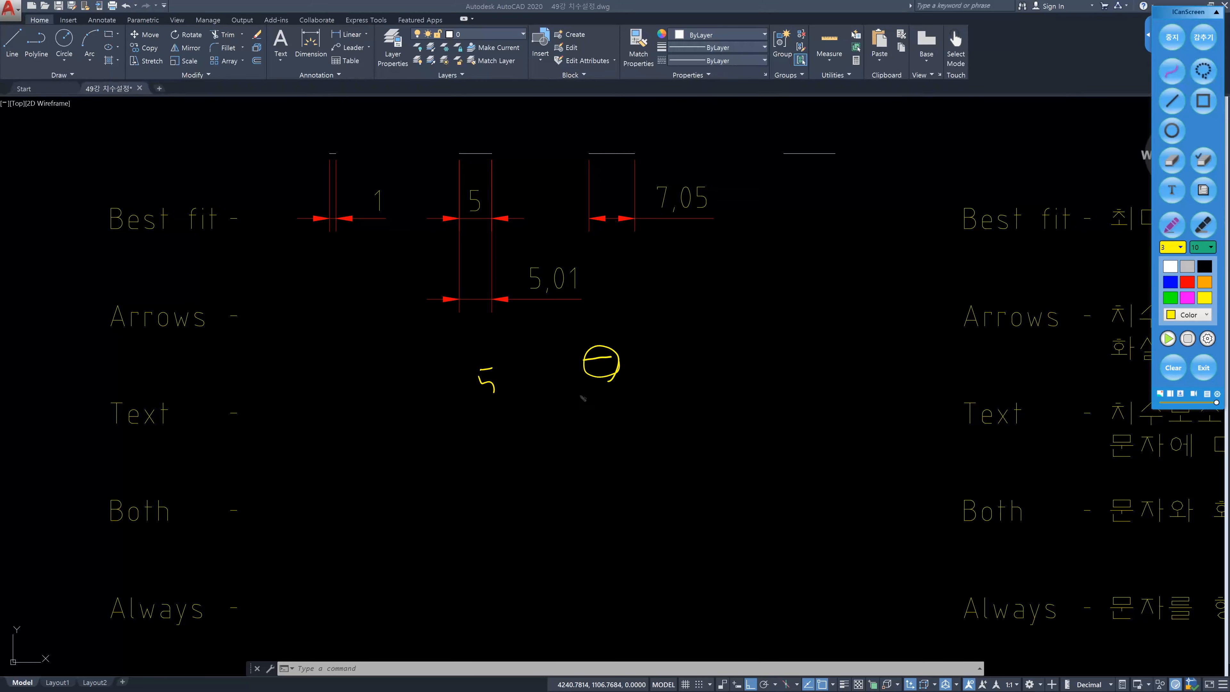
drag(562, 329, 571, 333)
drag(577, 326, 623, 297)
mouse_move(617, 288)
mouse_down()
mouse_move(625, 313)
mouse_move(645, 305)
mouse_up()
drag(568, 346, 649, 313)
drag(597, 418, 615, 443)
click(630, 425)
click(638, 396)
mouse_move(638, 401)
mouse_down()
mouse_move(650, 410)
mouse_move(658, 378)
mouse_up()
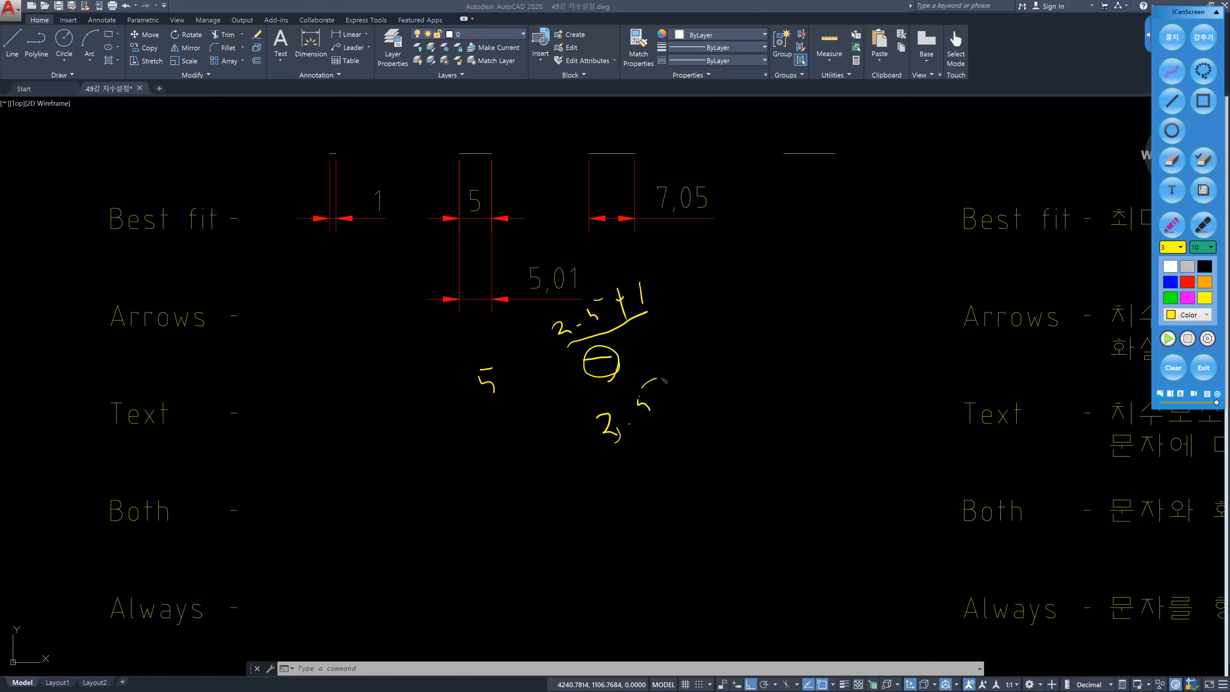
drag(725, 359, 756, 417)
mouse_move(713, 400)
mouse_down()
mouse_move(762, 374)
mouse_move(748, 422)
mouse_move(771, 373)
mouse_move(758, 414)
mouse_up()
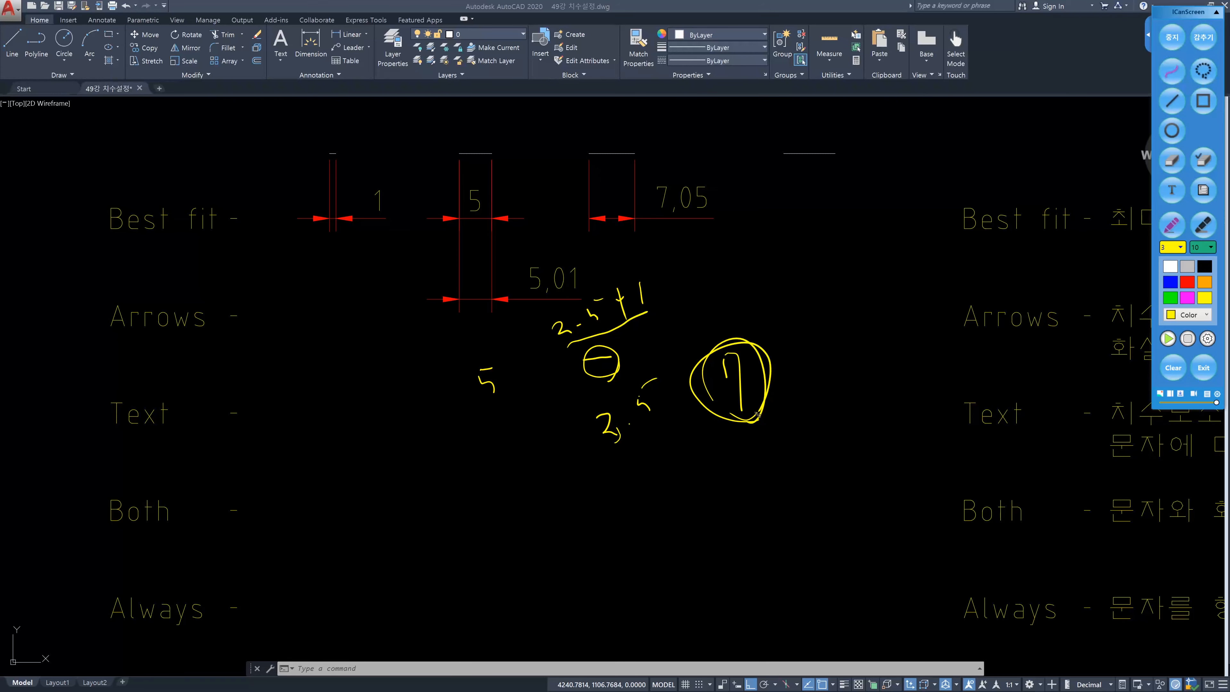
mouse_move(753, 348)
mouse_down()
mouse_move(692, 367)
mouse_move(781, 369)
mouse_move(711, 406)
mouse_up()
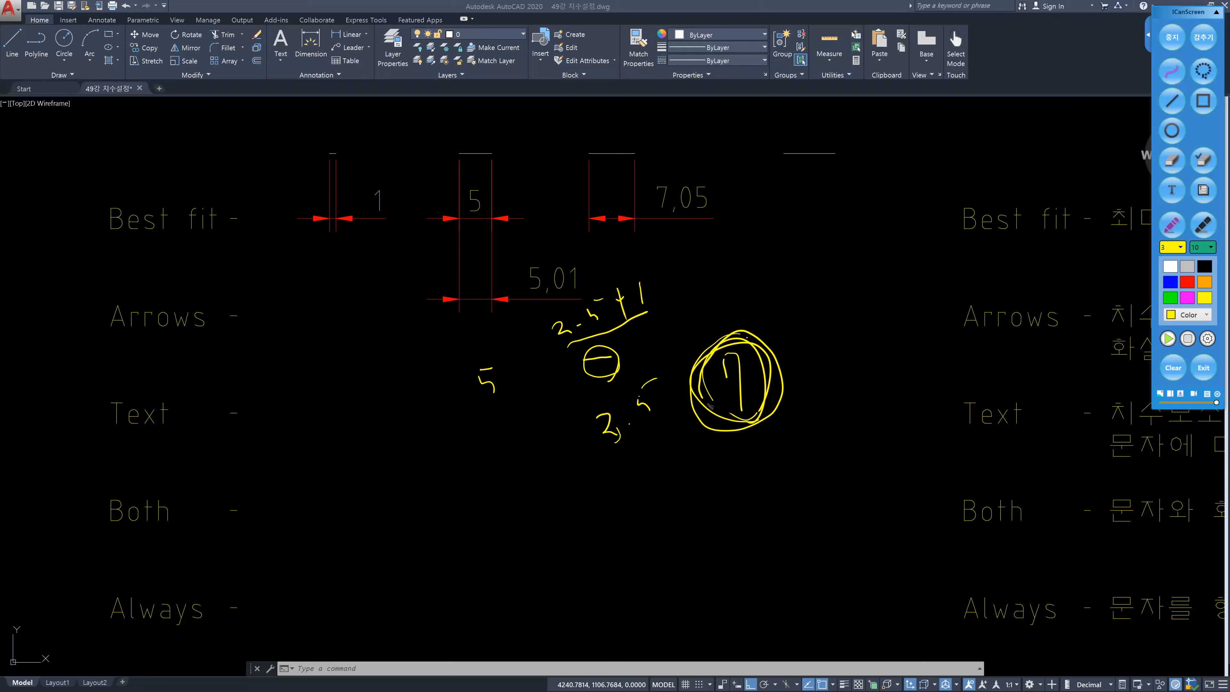
drag(752, 366, 792, 320)
mouse_move(779, 319)
mouse_down()
mouse_move(793, 322)
mouse_move(784, 345)
mouse_up()
mouse_move(819, 307)
mouse_down()
mouse_move(813, 322)
mouse_move(819, 306)
mouse_move(864, 295)
mouse_move(882, 320)
mouse_up()
click(836, 315)
drag(700, 462, 881, 361)
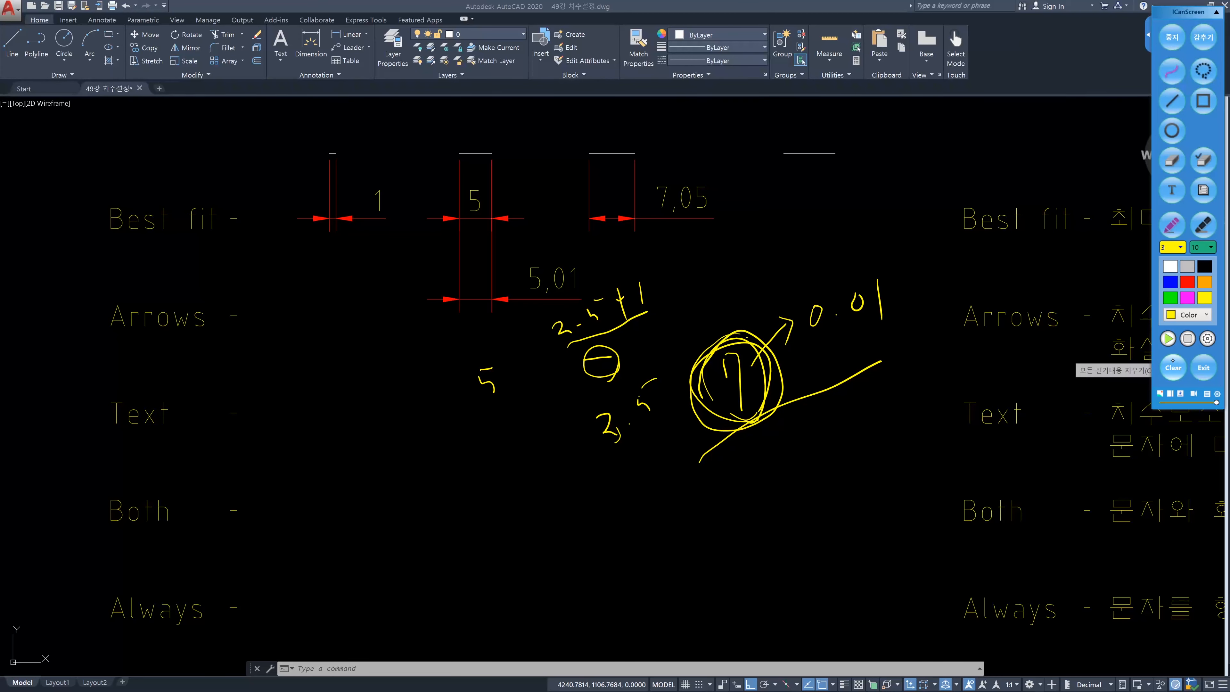
click(1173, 368)
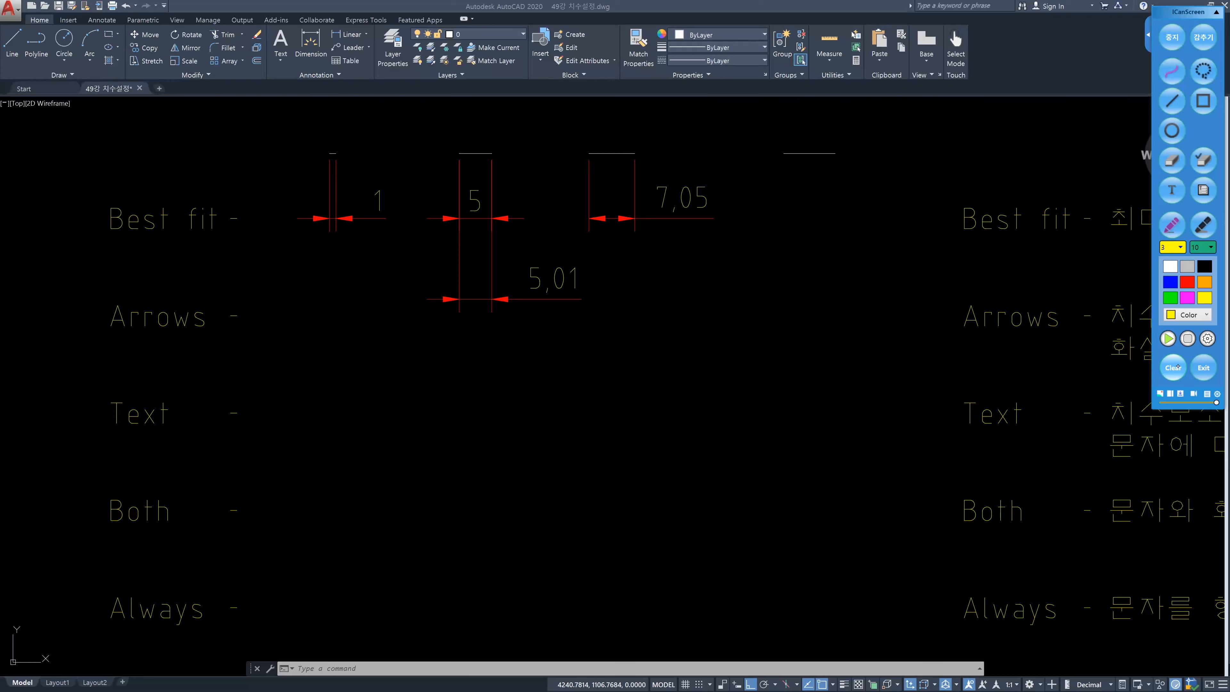
click(1173, 37)
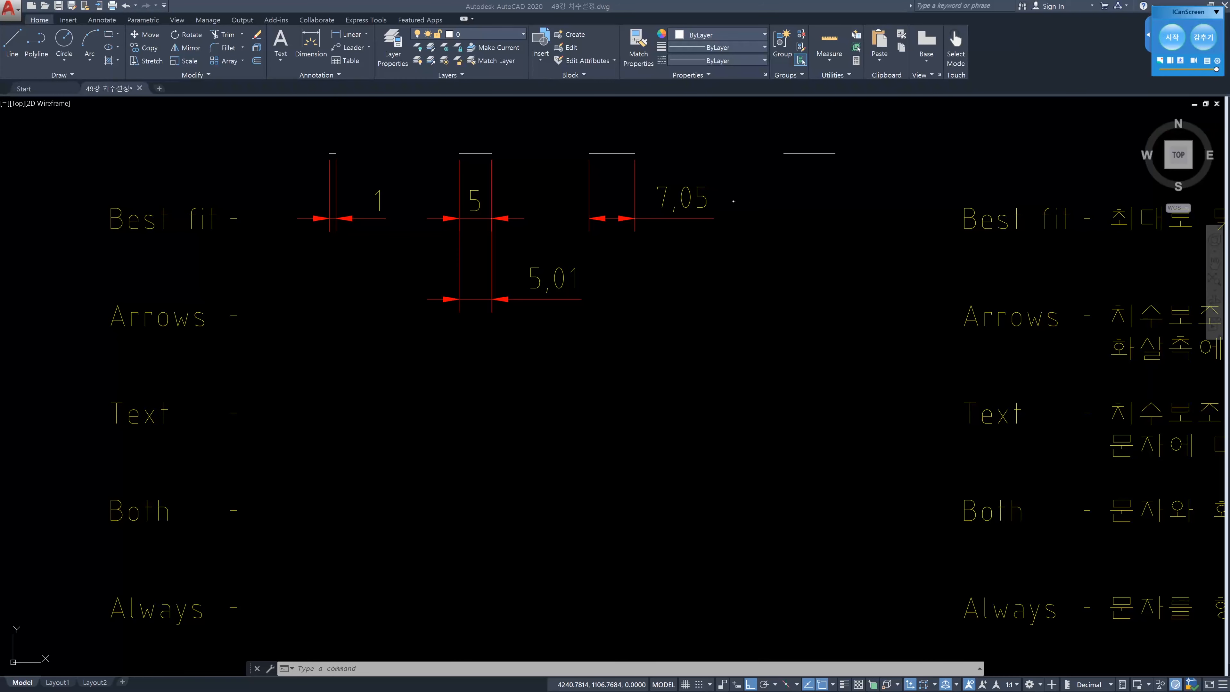
click(651, 241)
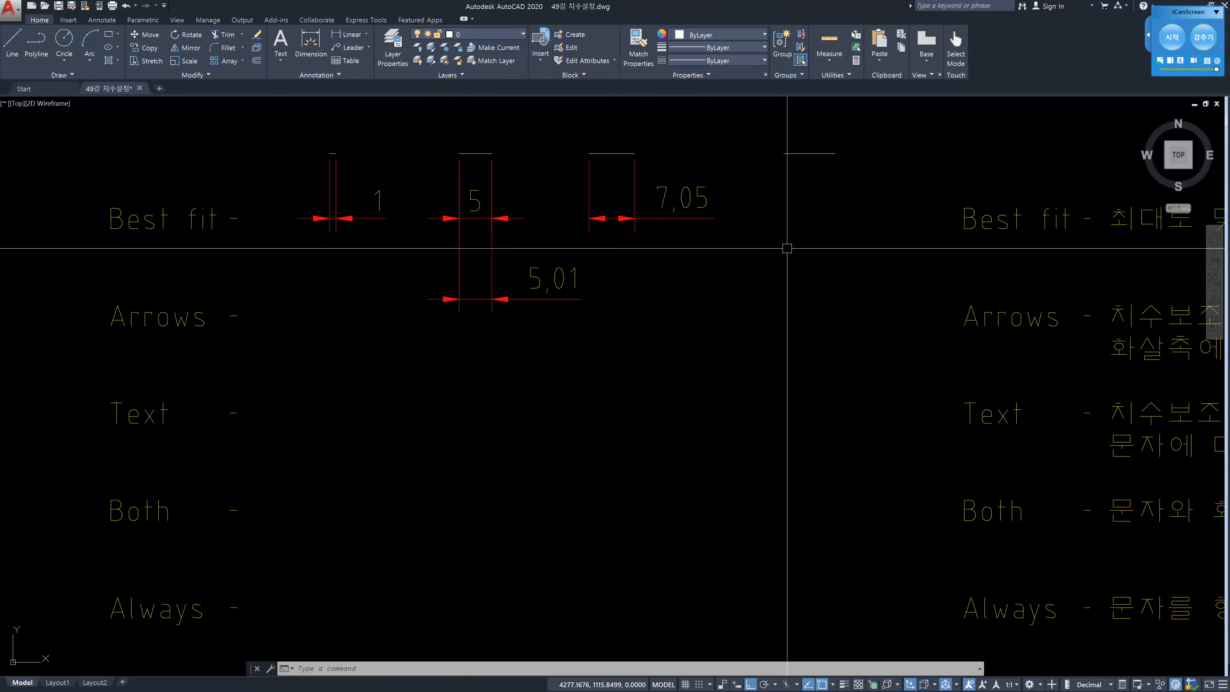
text(dli)
key(Return)
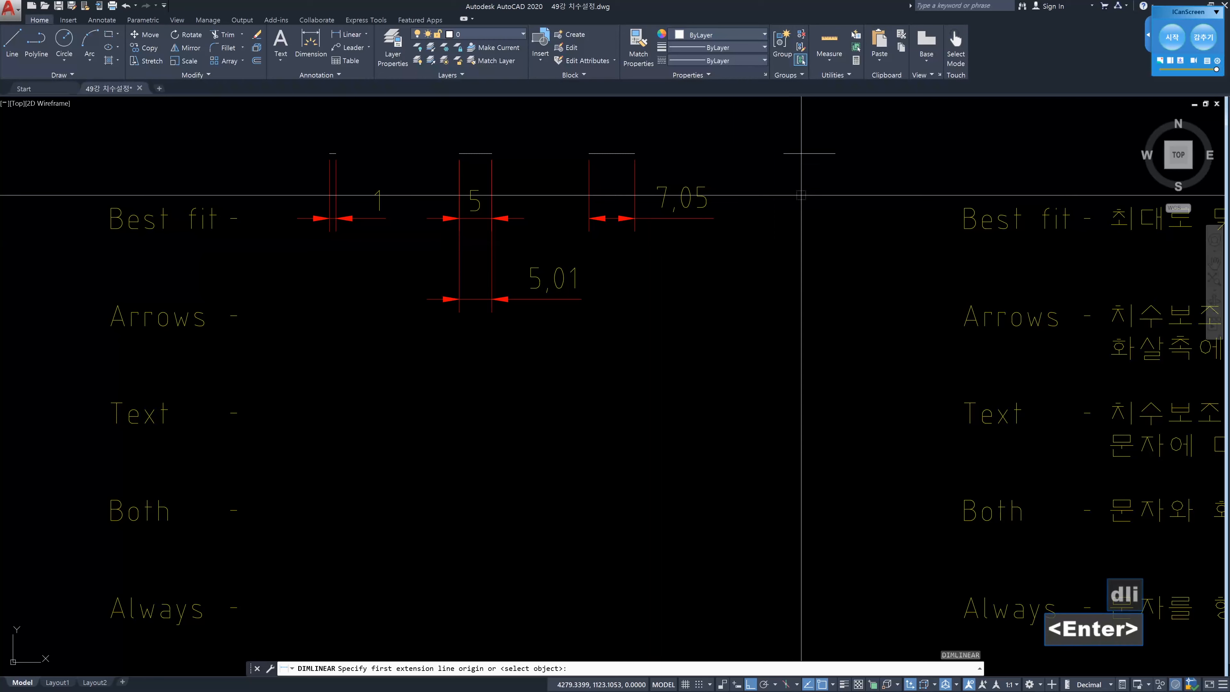
click(809, 153)
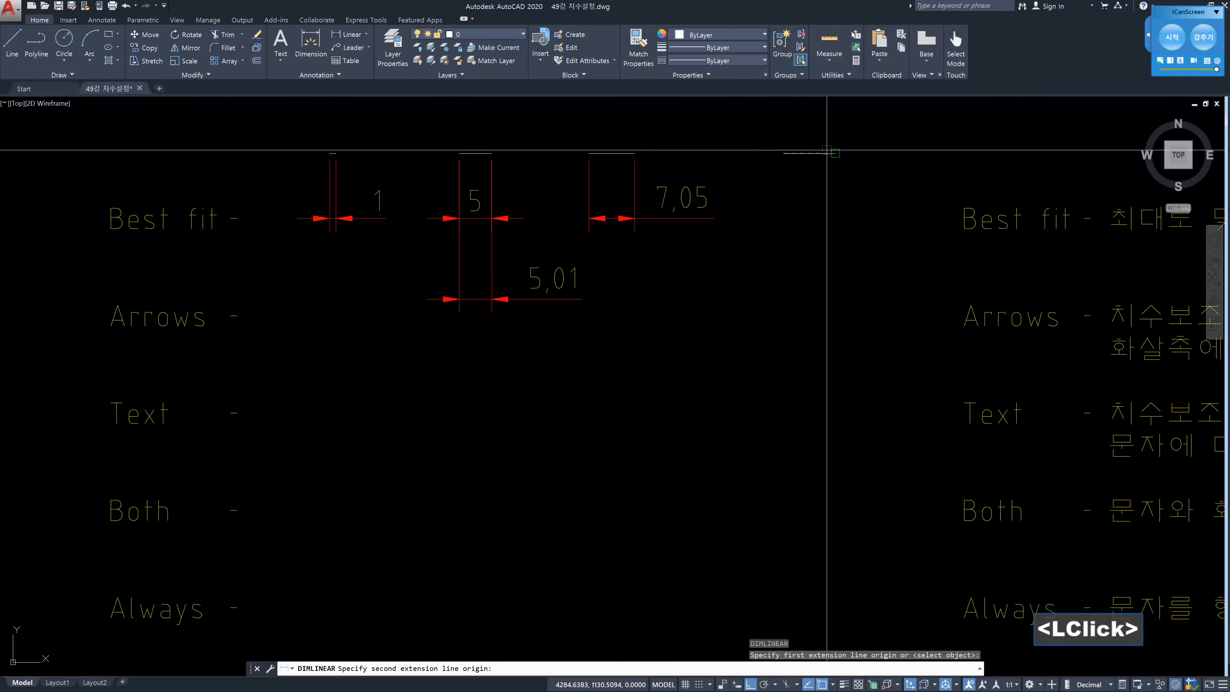
click(830, 153)
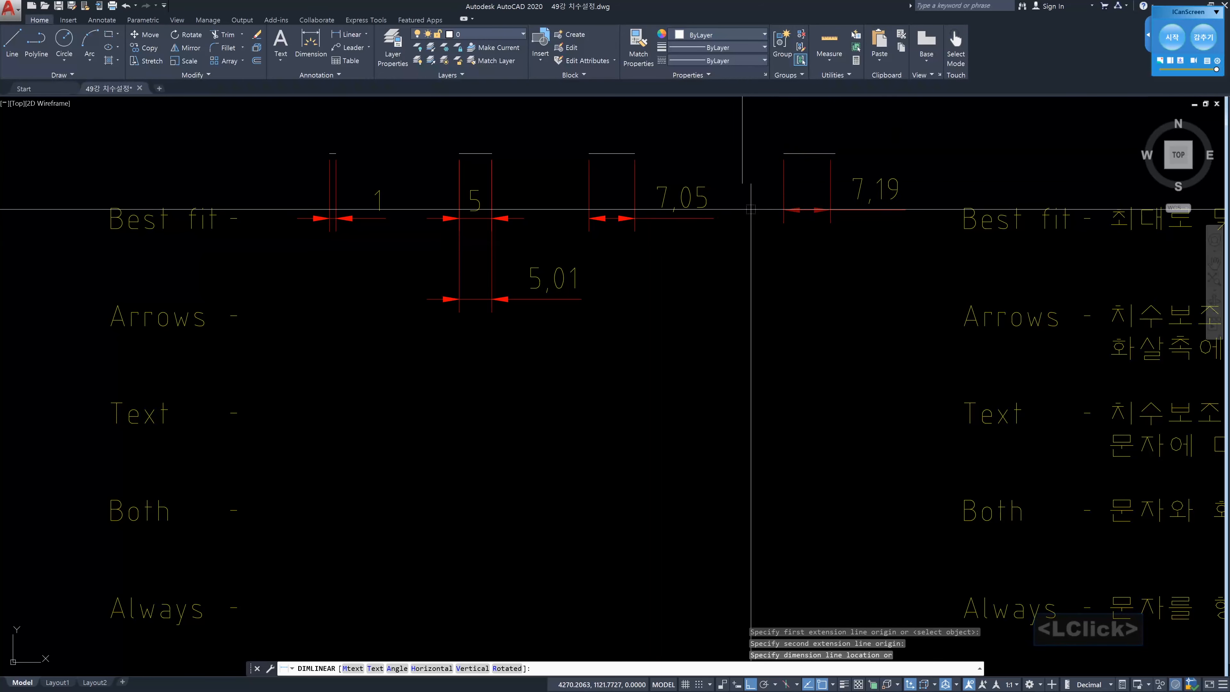
key(Escape)
Add a linear dimension to the fourth, longest line, aligned with the other dimensions in the Best fit row
key(space)
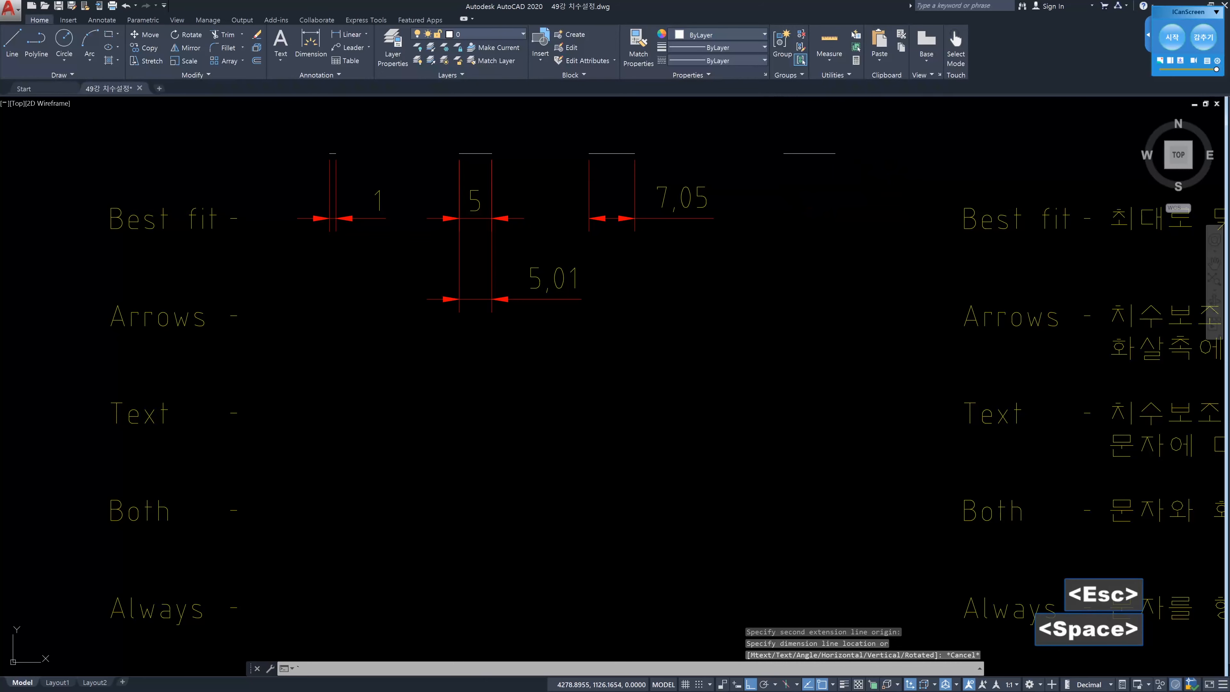
key(space)
click(787, 152)
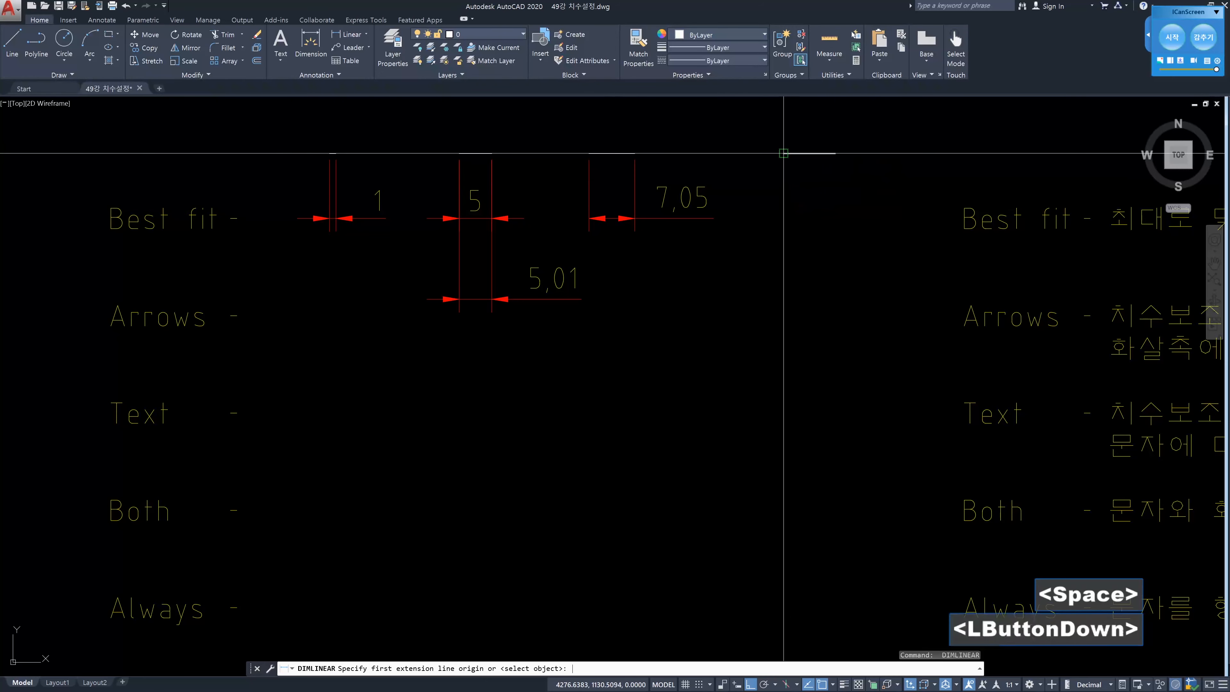
click(835, 154)
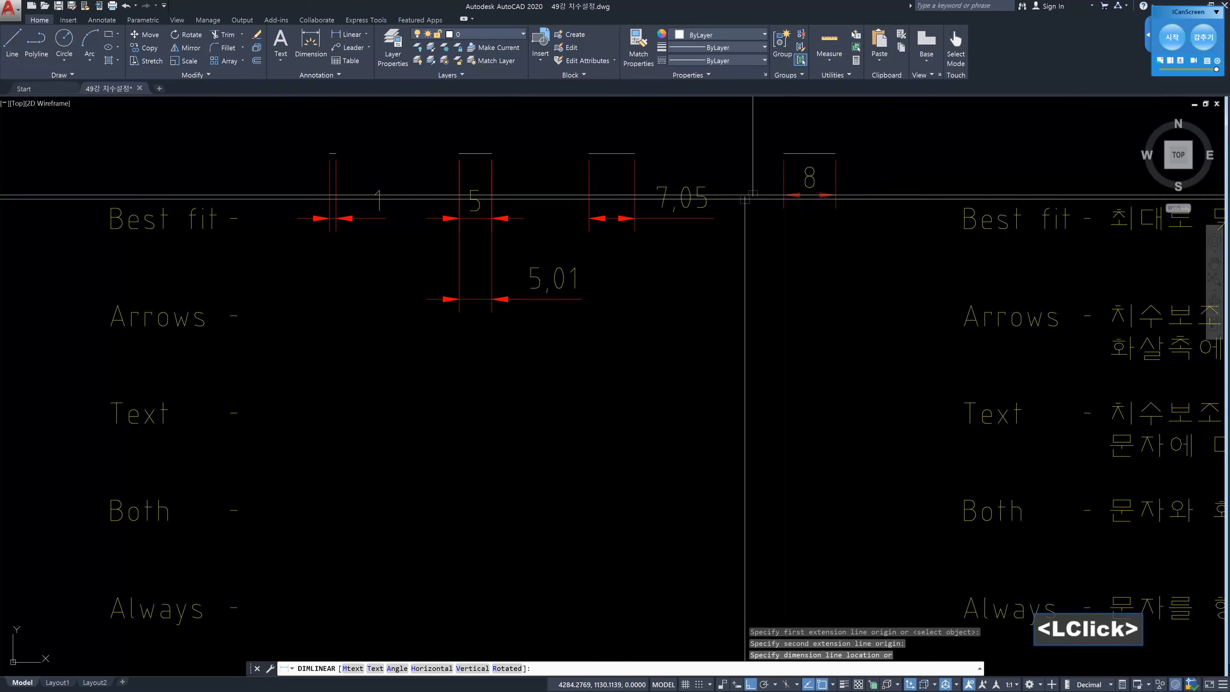
click(707, 219)
key(Escape)
Delete the 5.01 dimension below the Best fit row
click(606, 310)
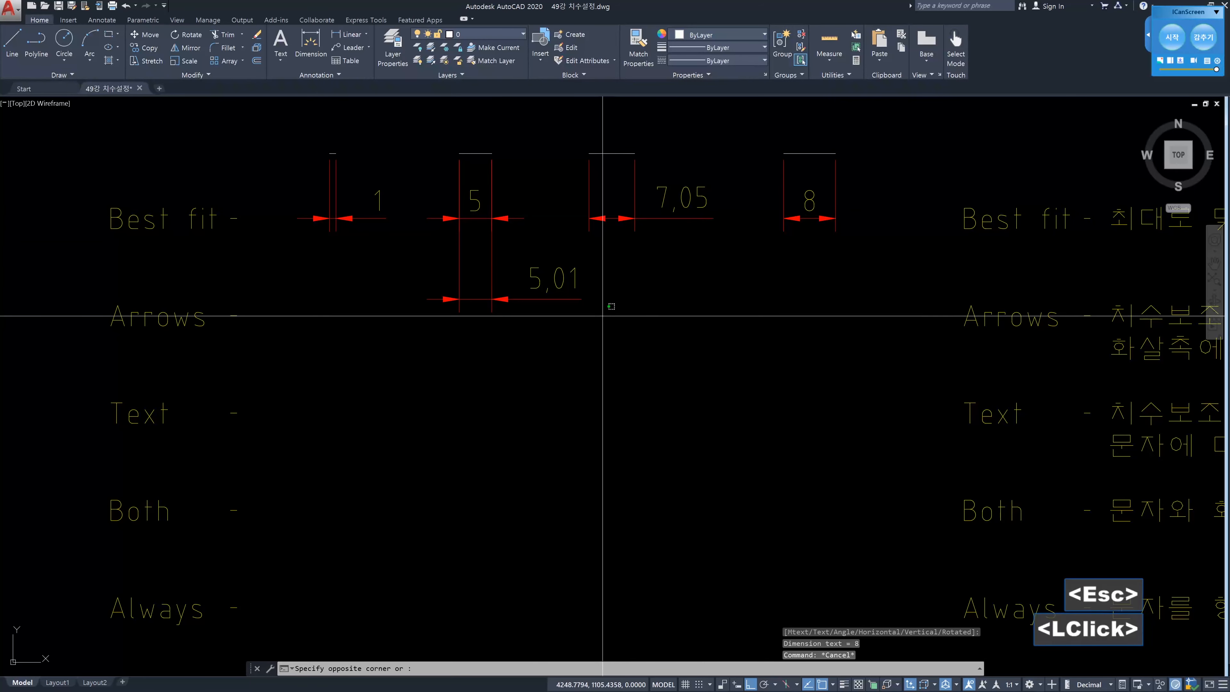
click(426, 266)
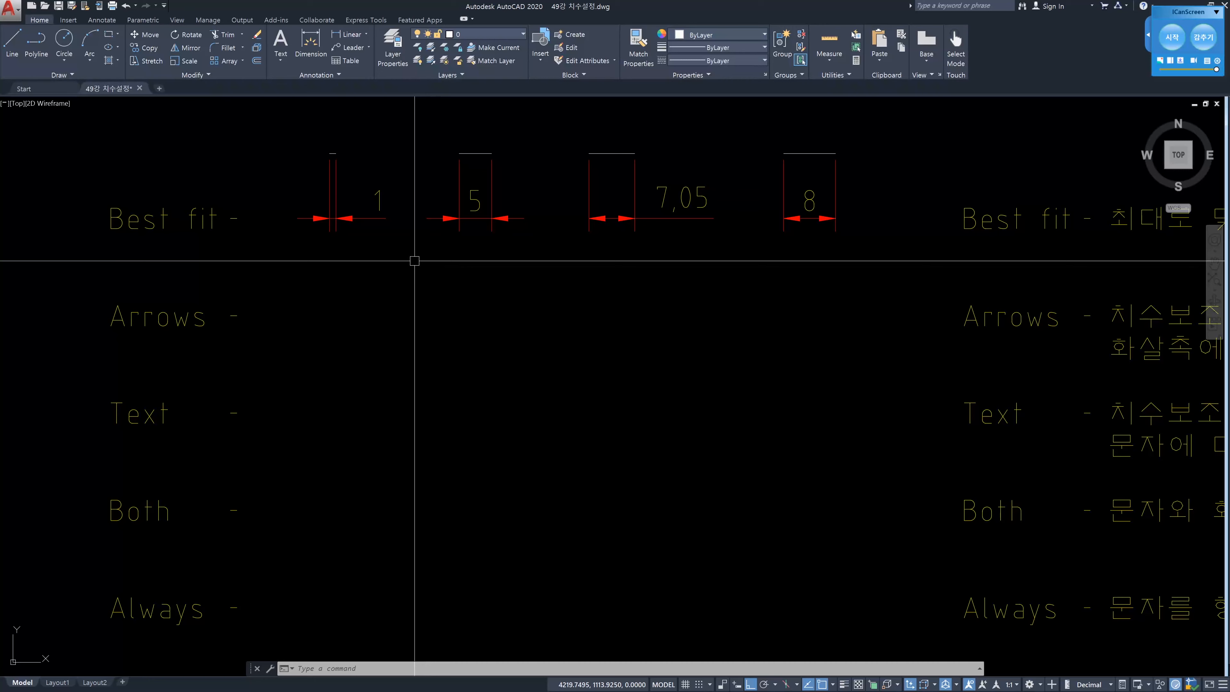
Make the 02 arrows dimension style current and check that its fit option is Arrows
text(d)
key(Return)
click(737, 327)
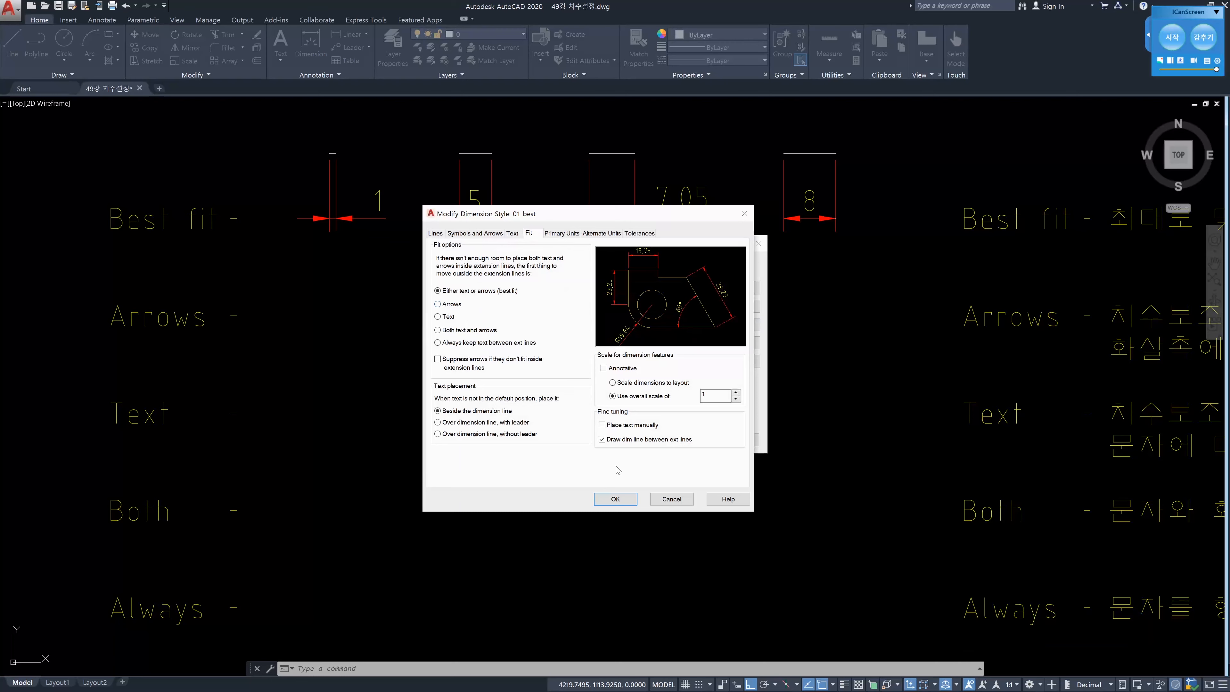
click(678, 500)
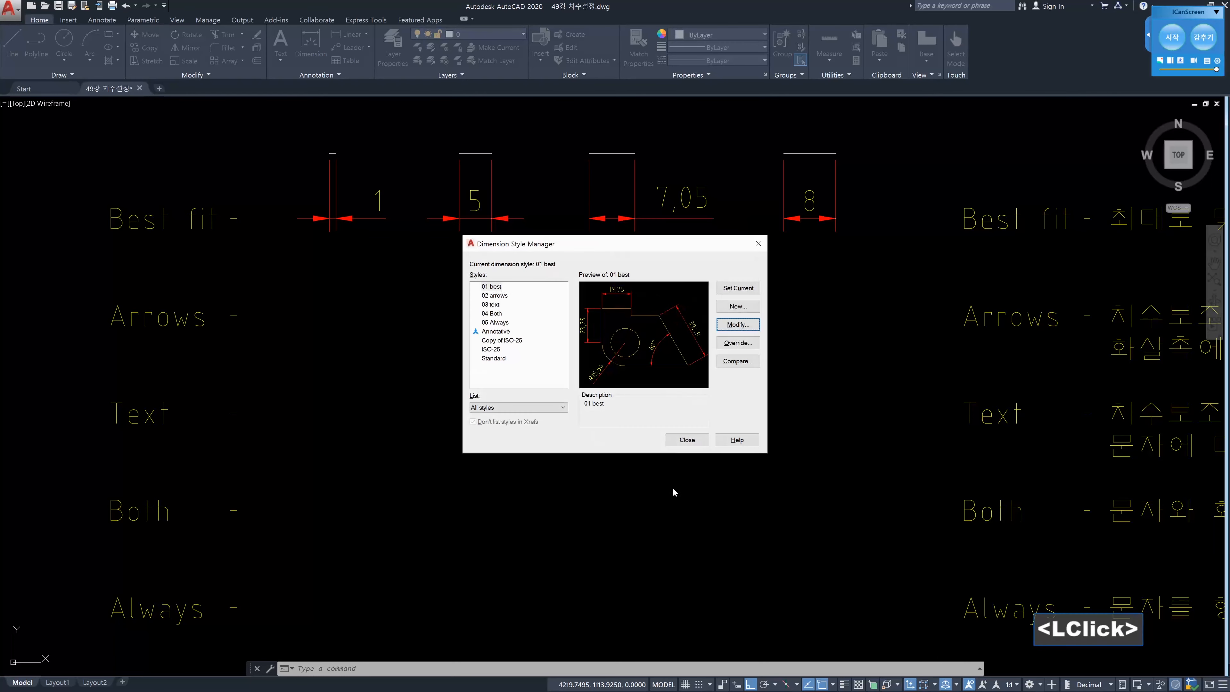
double_click(495, 296)
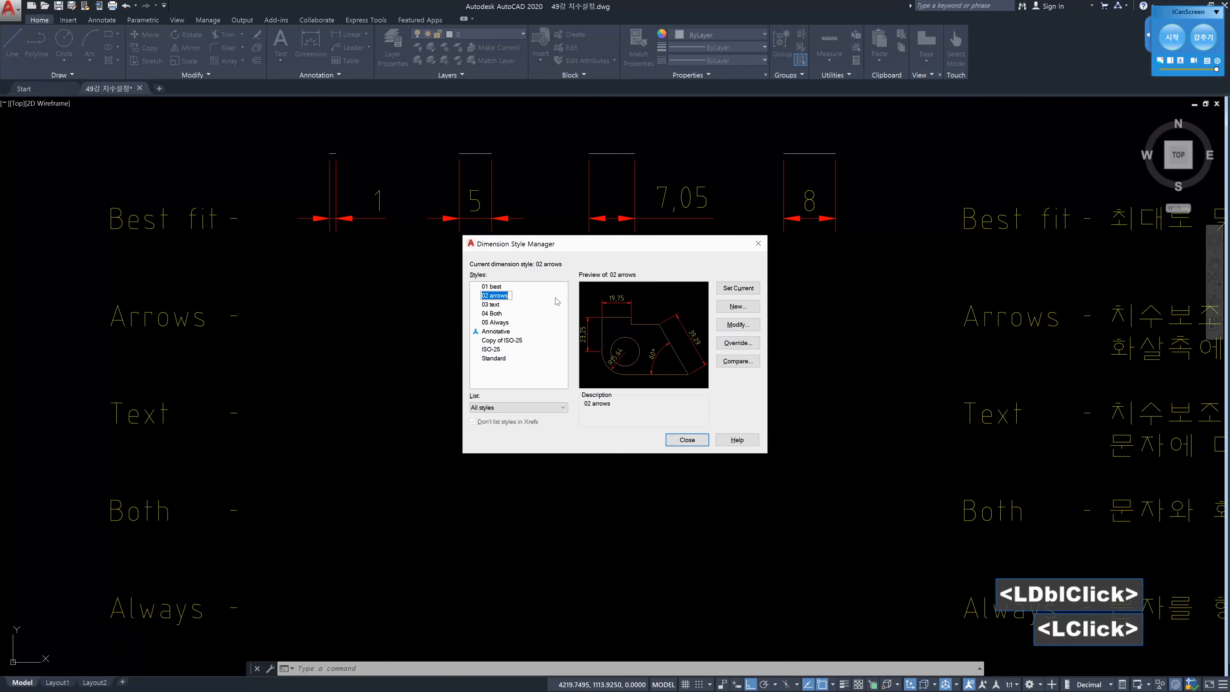
click(739, 325)
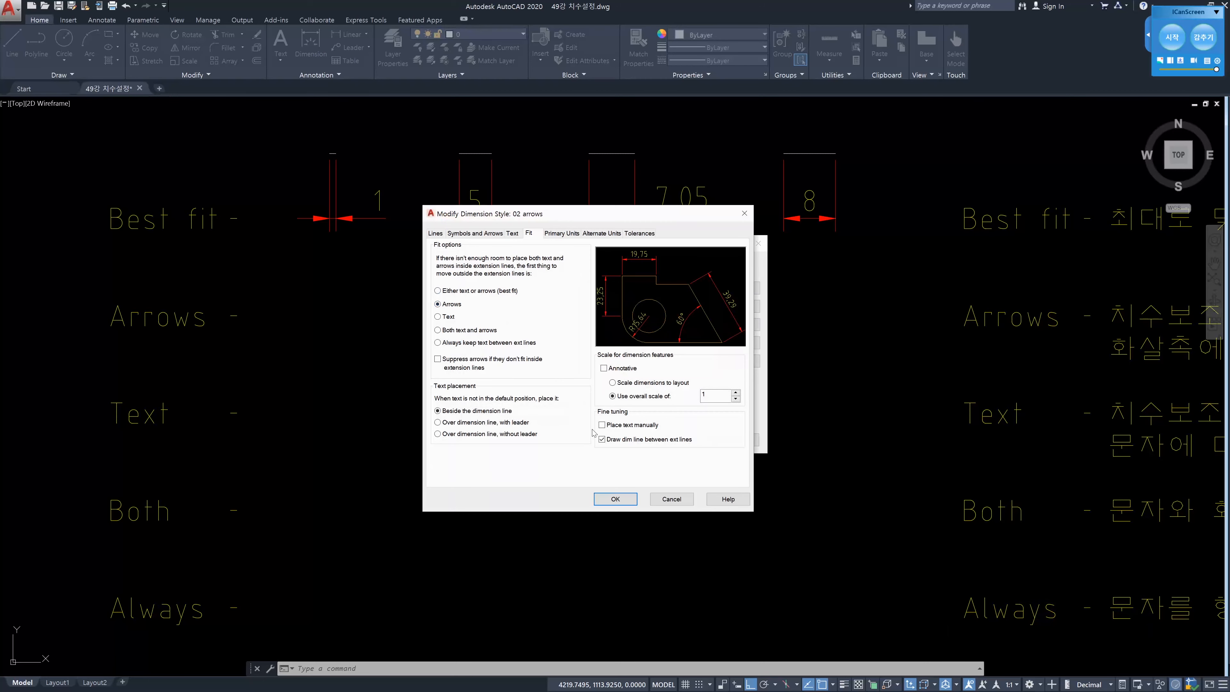
click(616, 499)
click(687, 440)
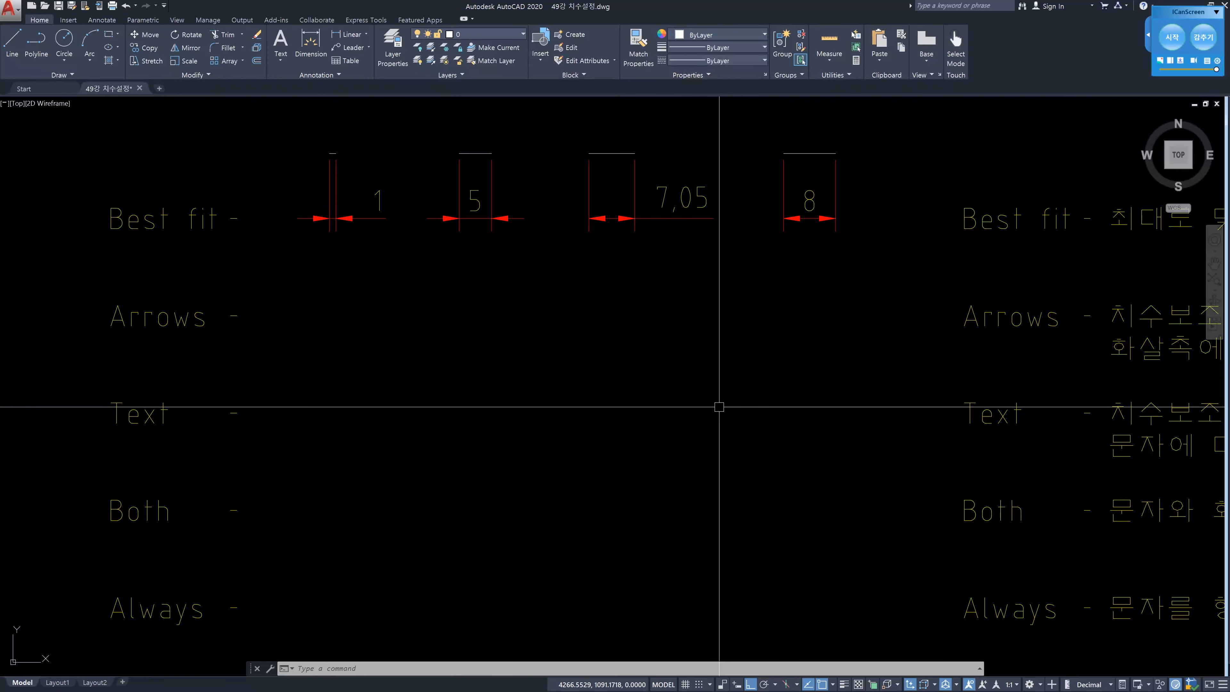
Read the written explanation of the Arrows fit option in the description list beside the dimension rows
mouse_move(929, 402)
middle_down()
mouse_move(137, 395)
mouse_move(54, 426)
middle_up()
scroll(236, 356, down, 1)
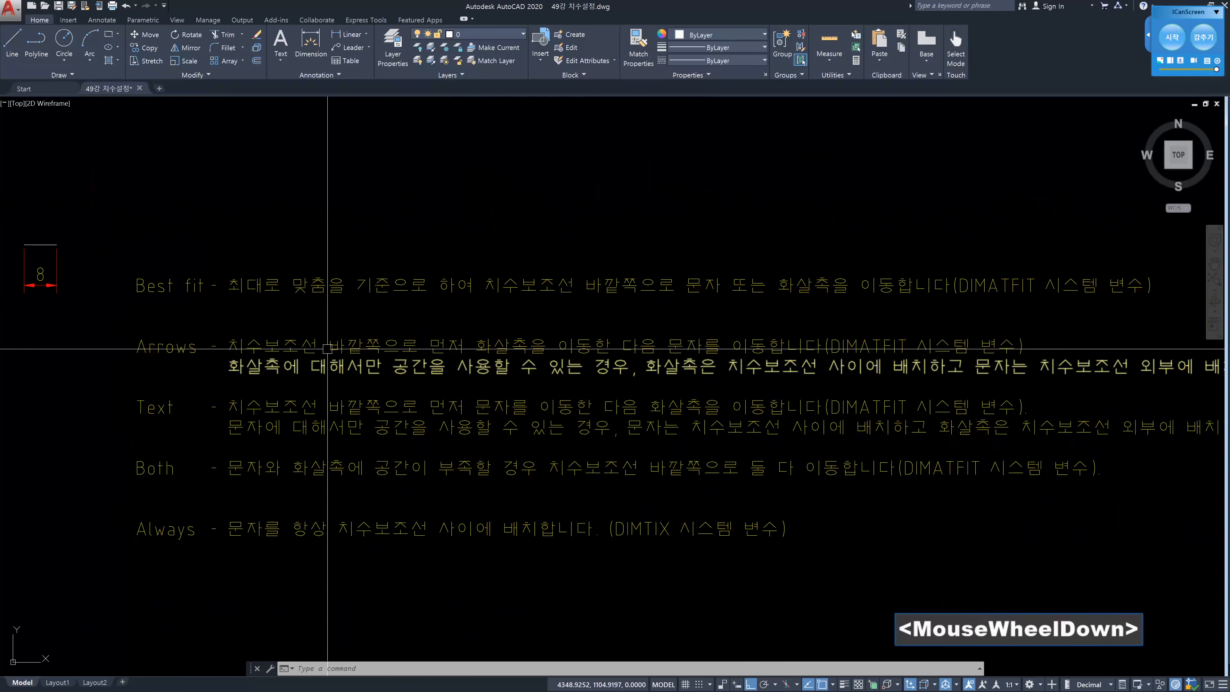
mouse_move(496, 344)
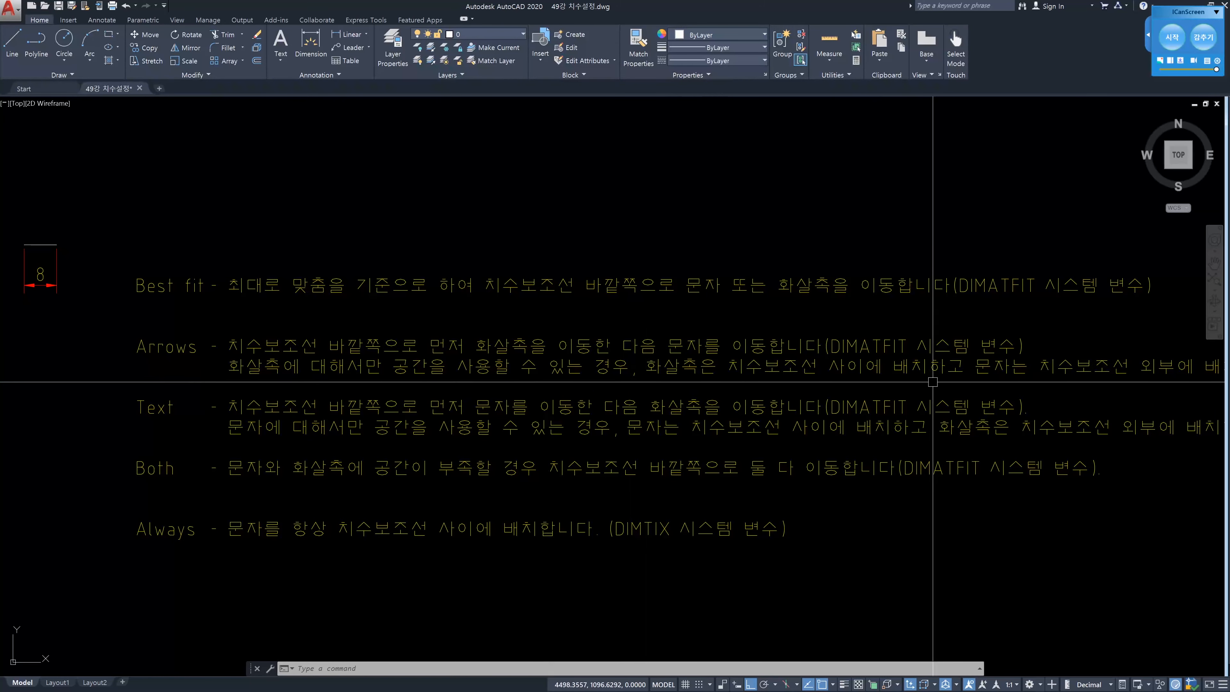
middle_drag(1030, 378, 906, 372)
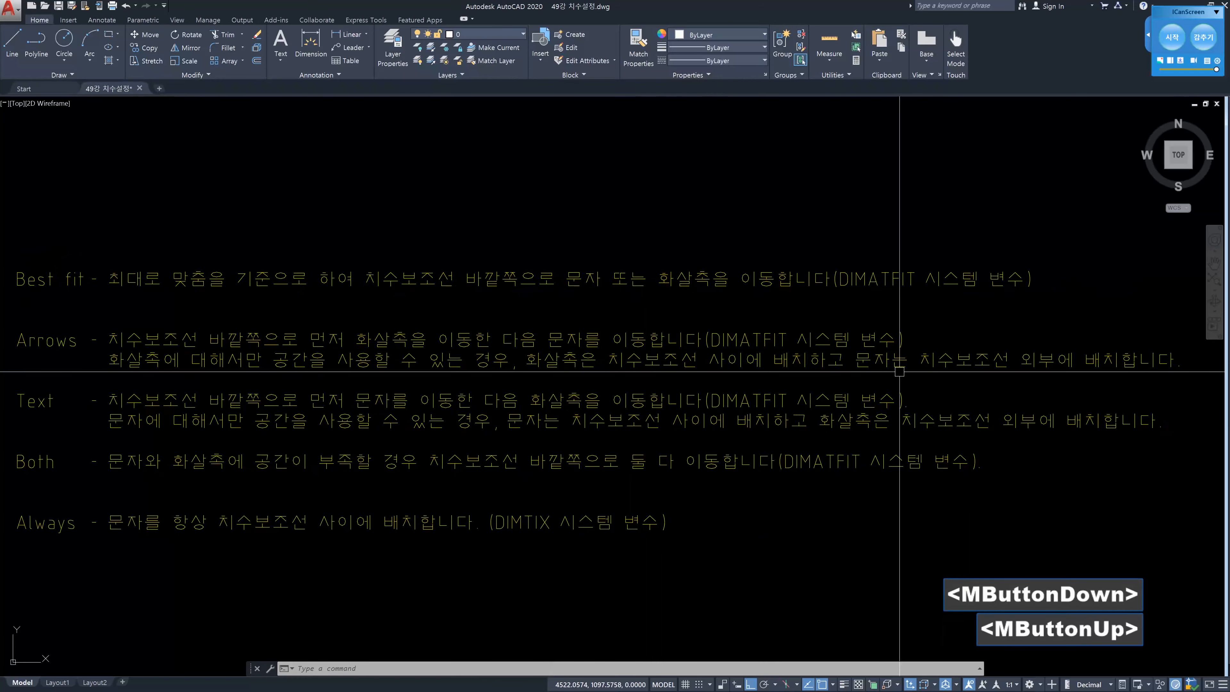
scroll(899, 372, down, 3)
mouse_move(223, 372)
middle_down()
mouse_move(456, 372)
mouse_move(426, 362)
mouse_move(534, 373)
middle_up()
scroll(418, 362, up, 5)
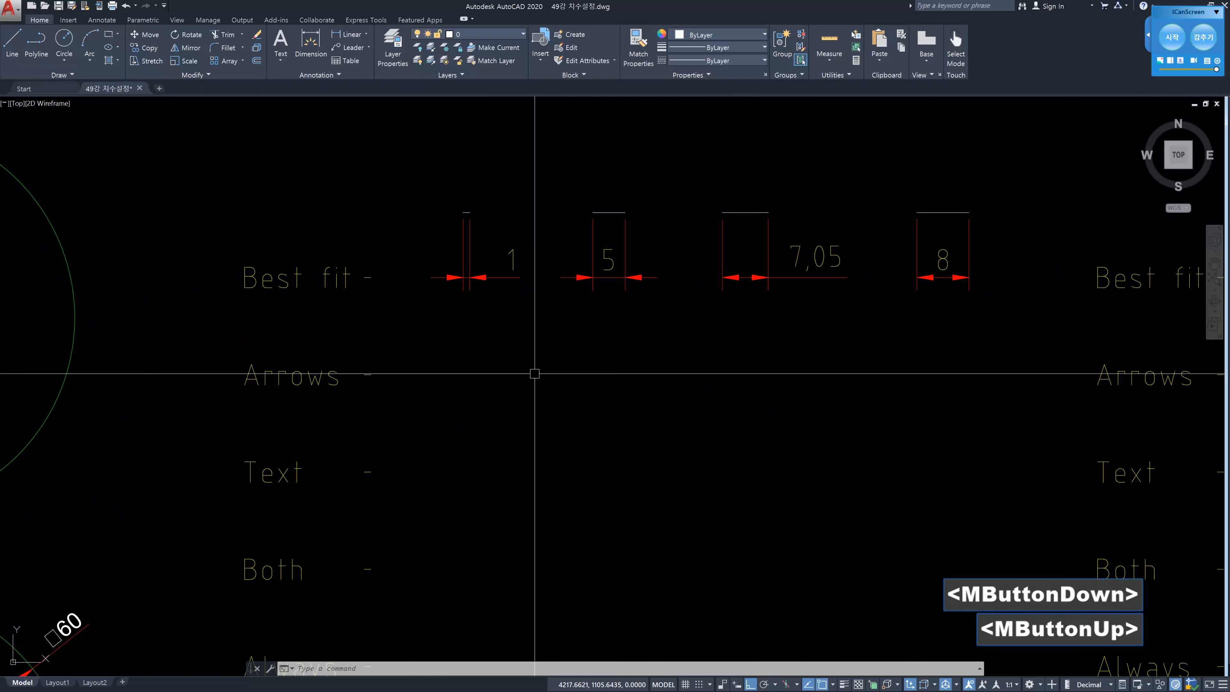
Add a linear dimension to the first, shortest line, with its dimension line level with the Arrows label
text(dli)
key(Return)
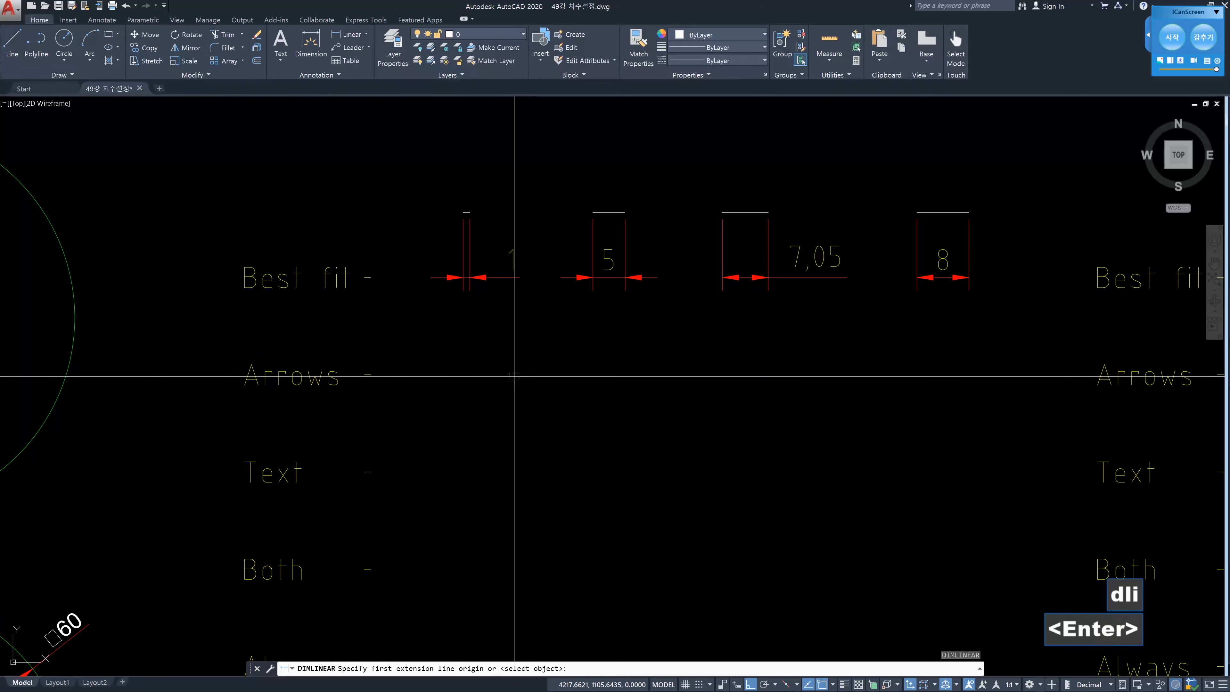
click(463, 212)
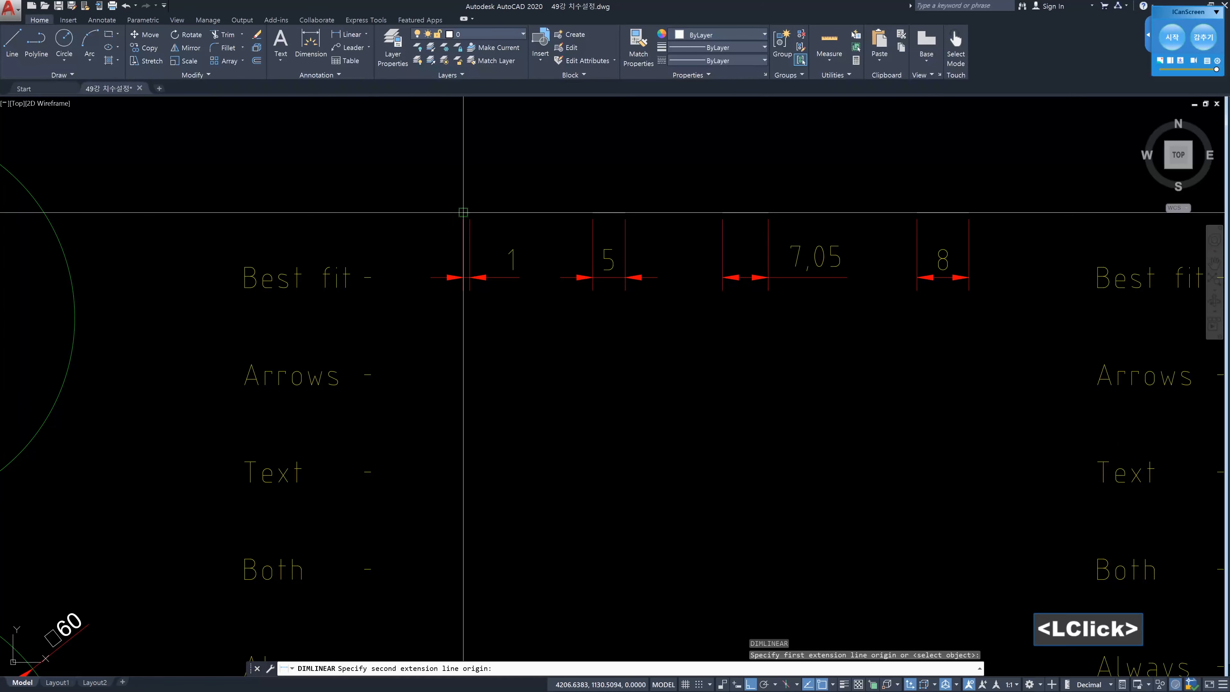
click(469, 213)
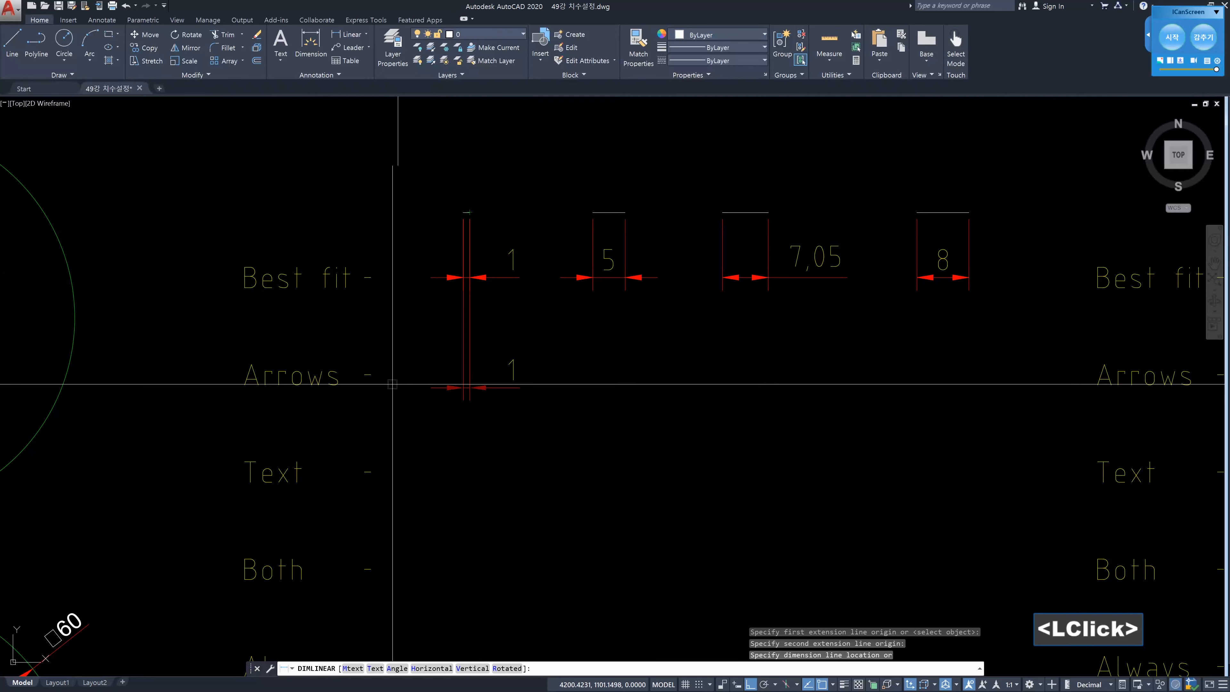
click(370, 374)
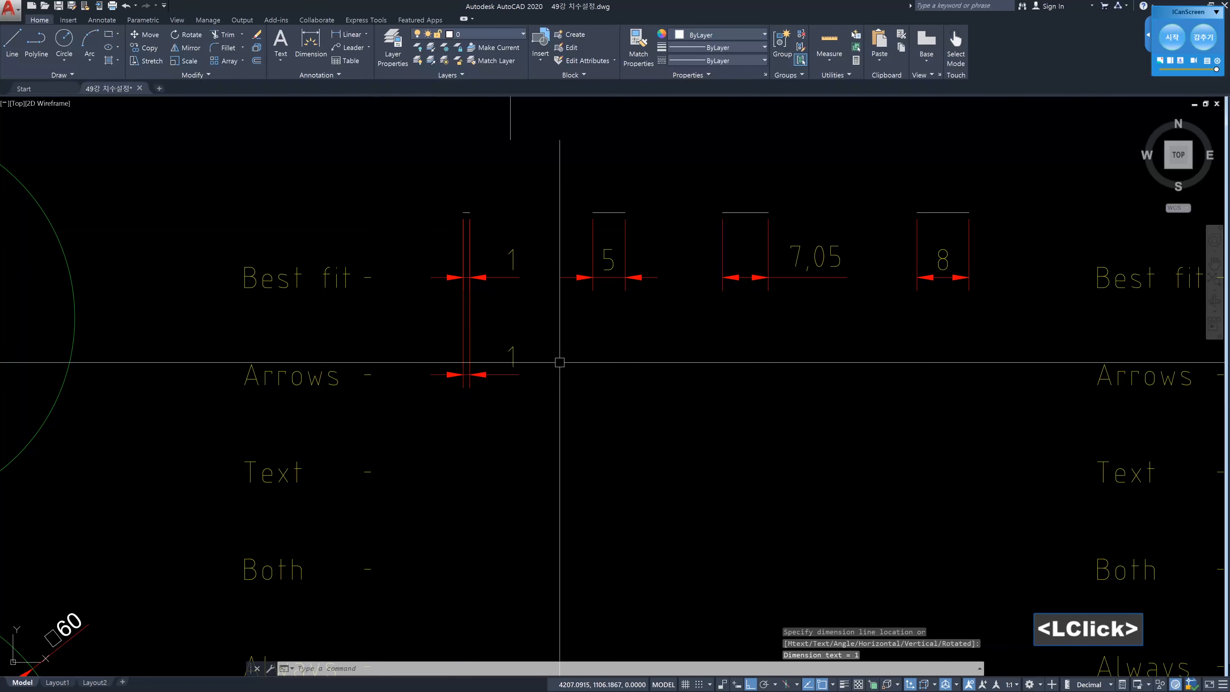
Add linear dimensions to the second and third lines, aligned with the first dimension in the Arrows row
key(space)
click(593, 211)
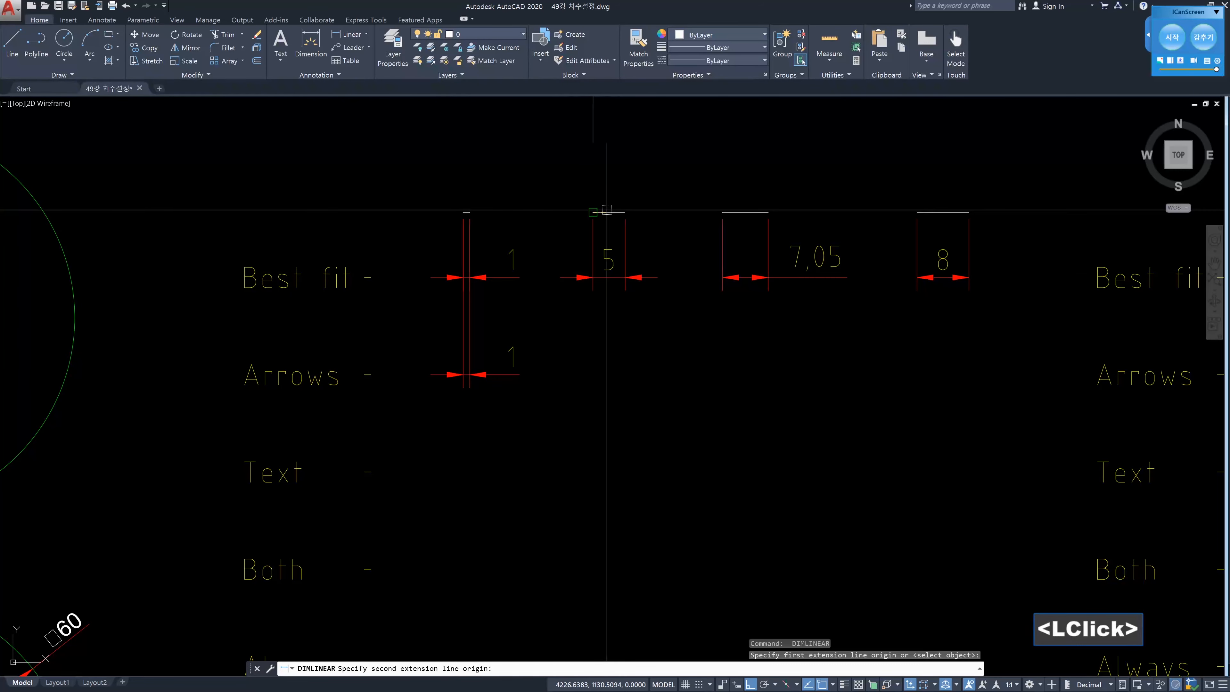
click(625, 212)
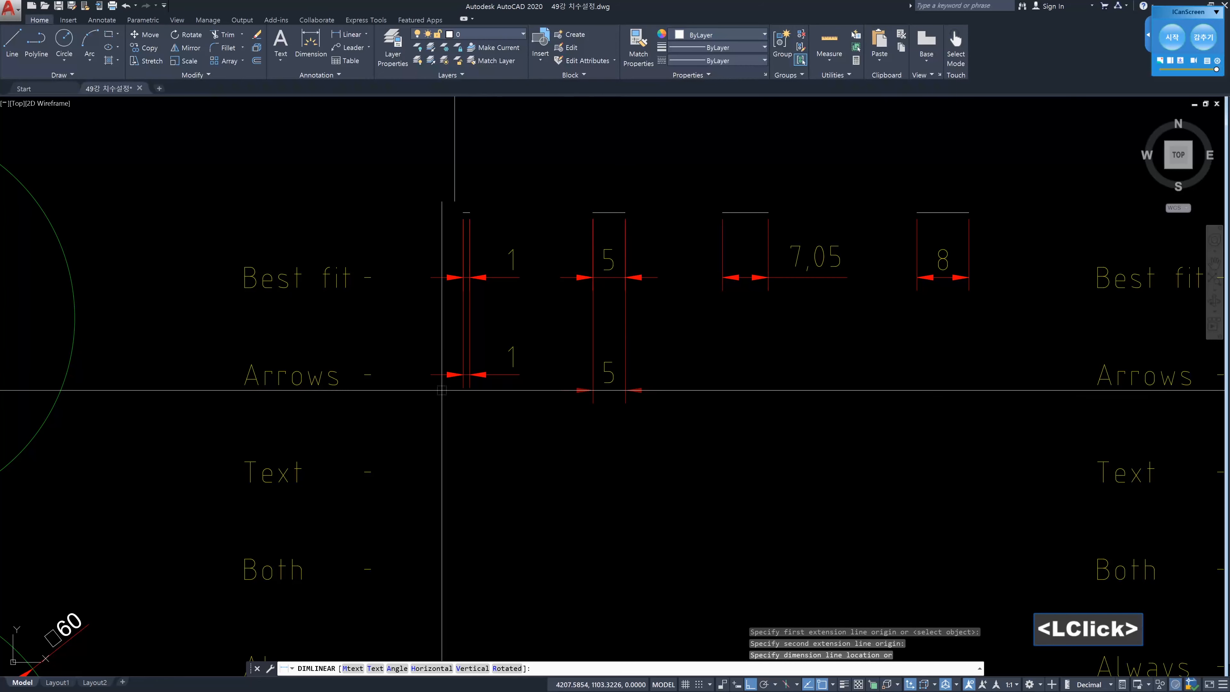
click(368, 374)
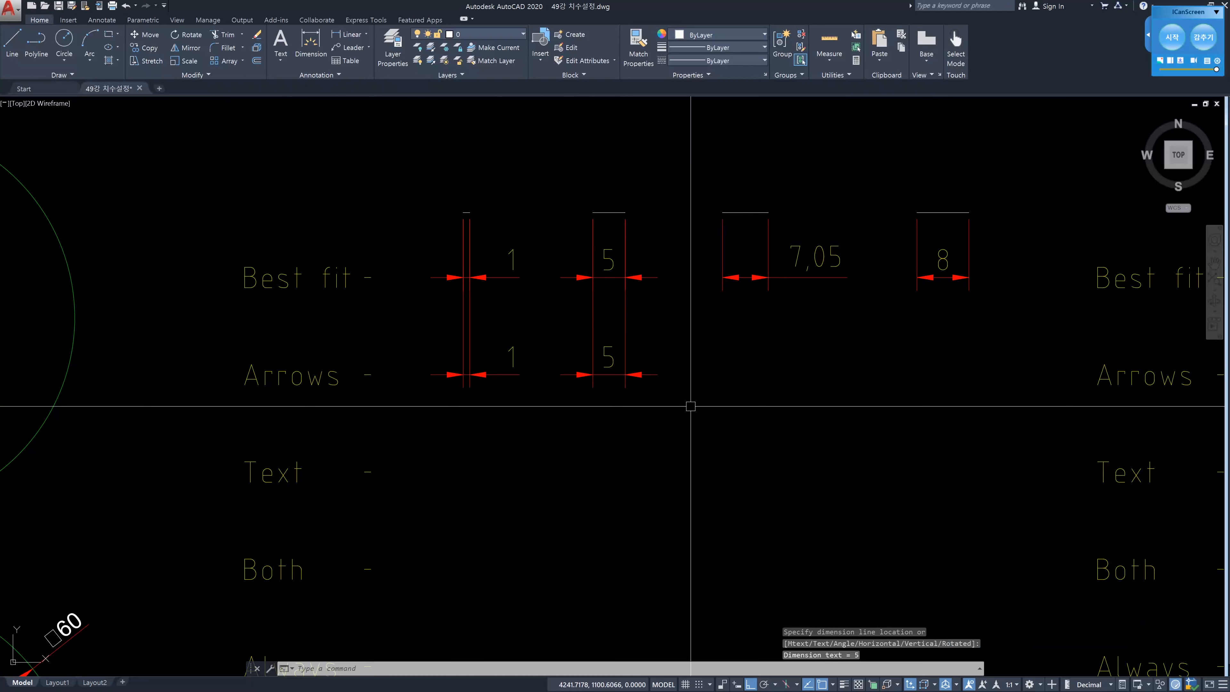
key(space)
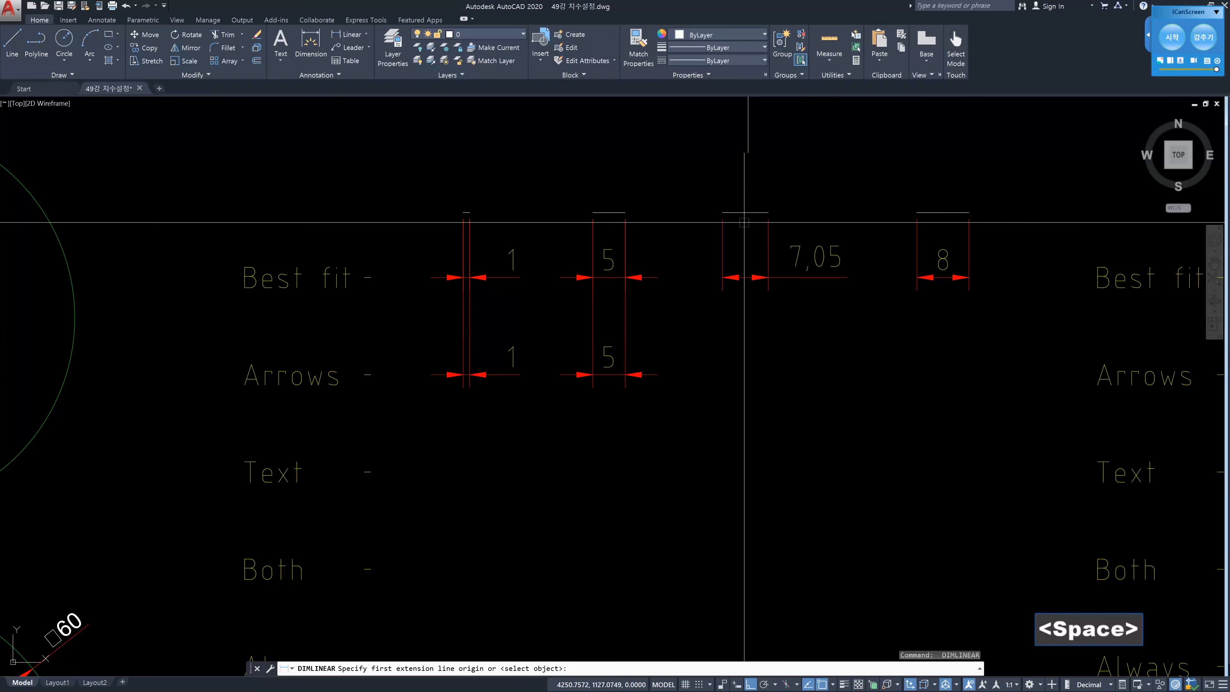
click(722, 212)
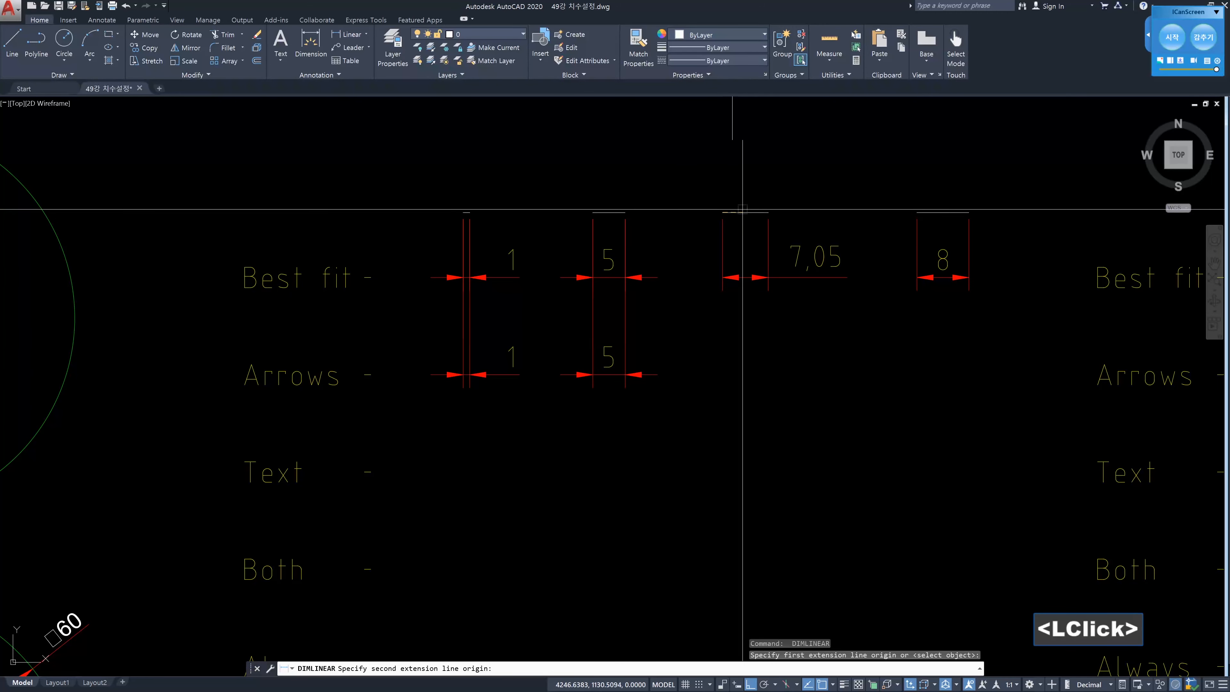
click(769, 212)
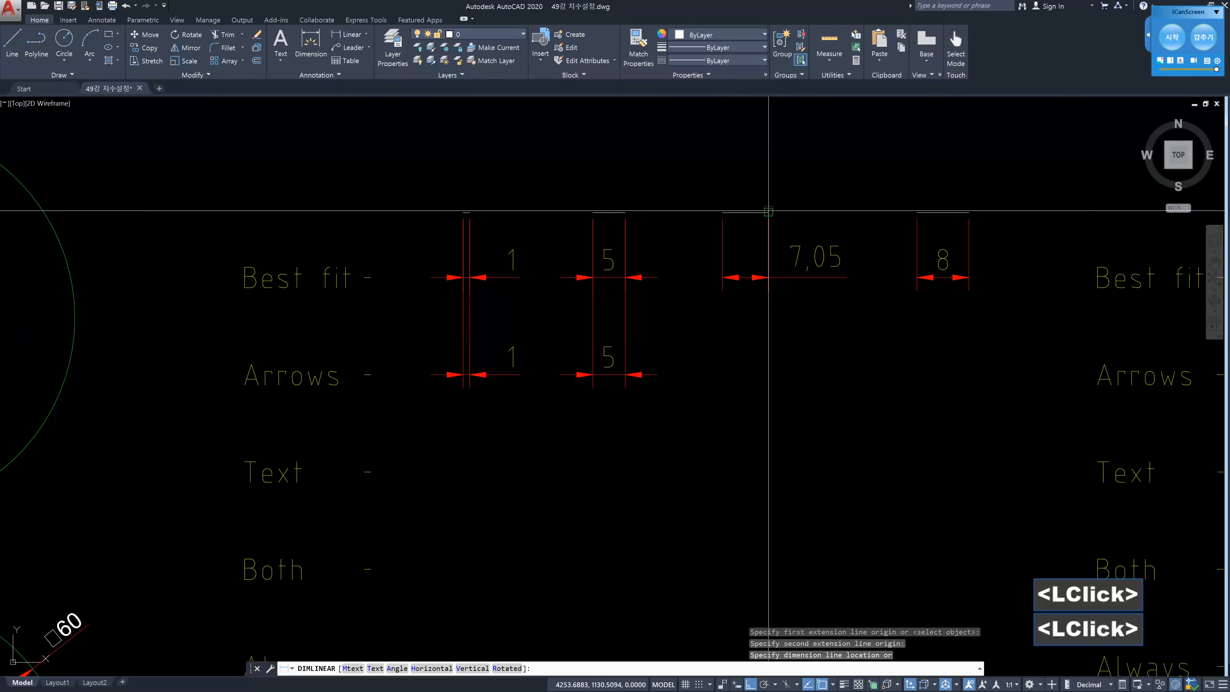
click(660, 375)
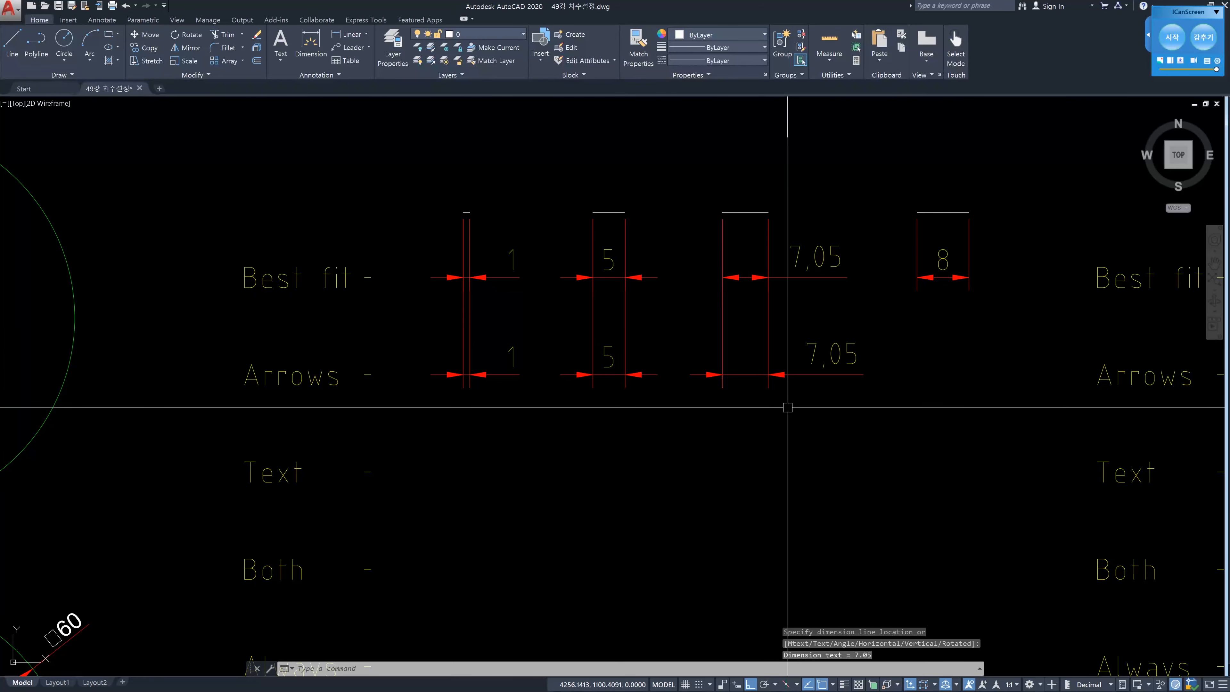
Compare the Arrows row dimensions with the Best fit row and with the written explanation of the Arrows option
middle_drag(793, 404, 682, 401)
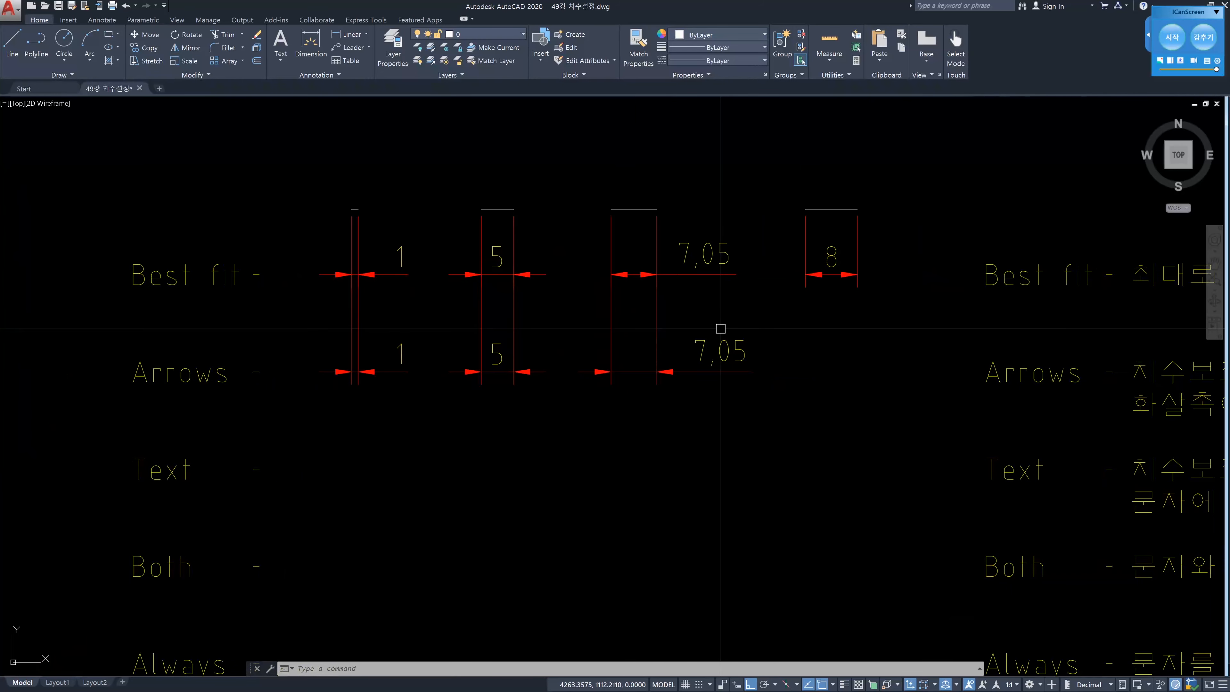
scroll(771, 338, down, 2)
middle_drag(900, 372, 611, 369)
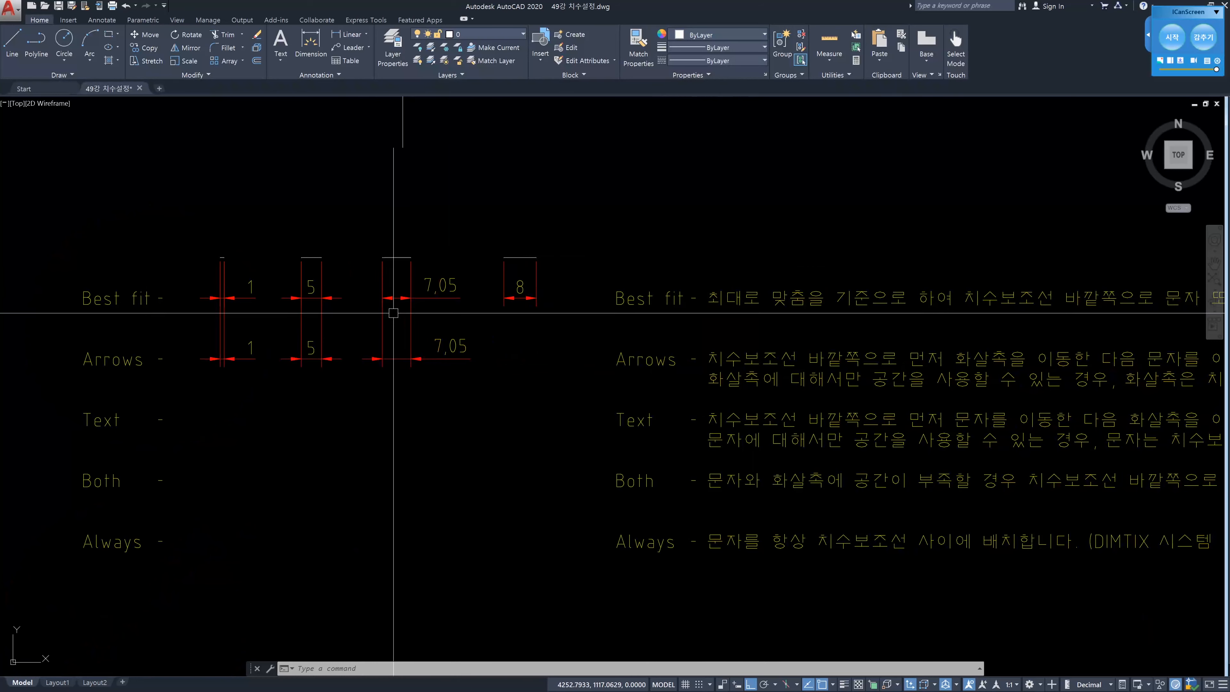
middle_drag(879, 386, 807, 389)
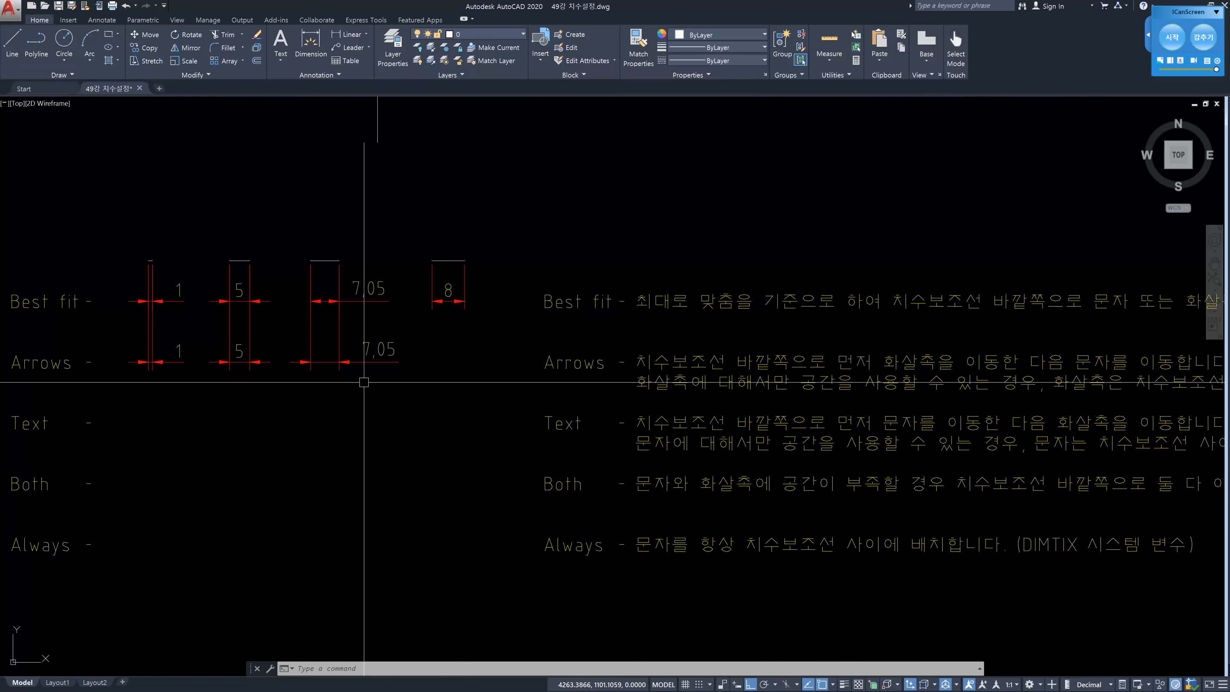
middle_drag(926, 388, 631, 391)
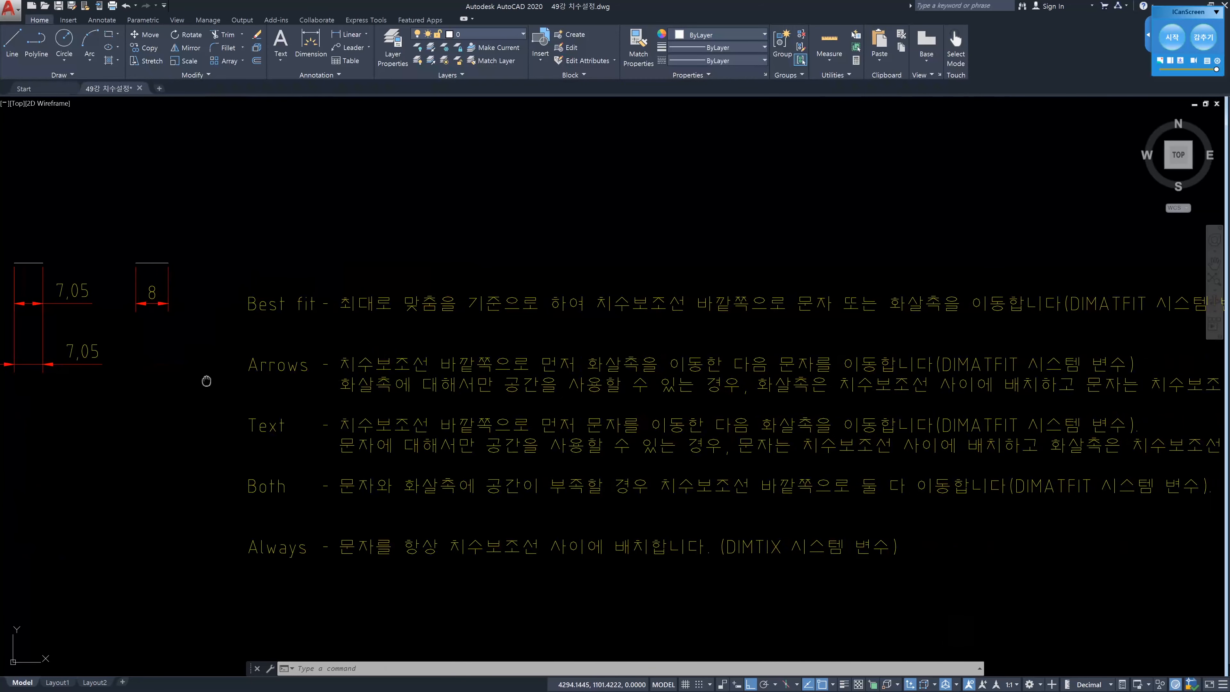
middle_drag(168, 373, 515, 383)
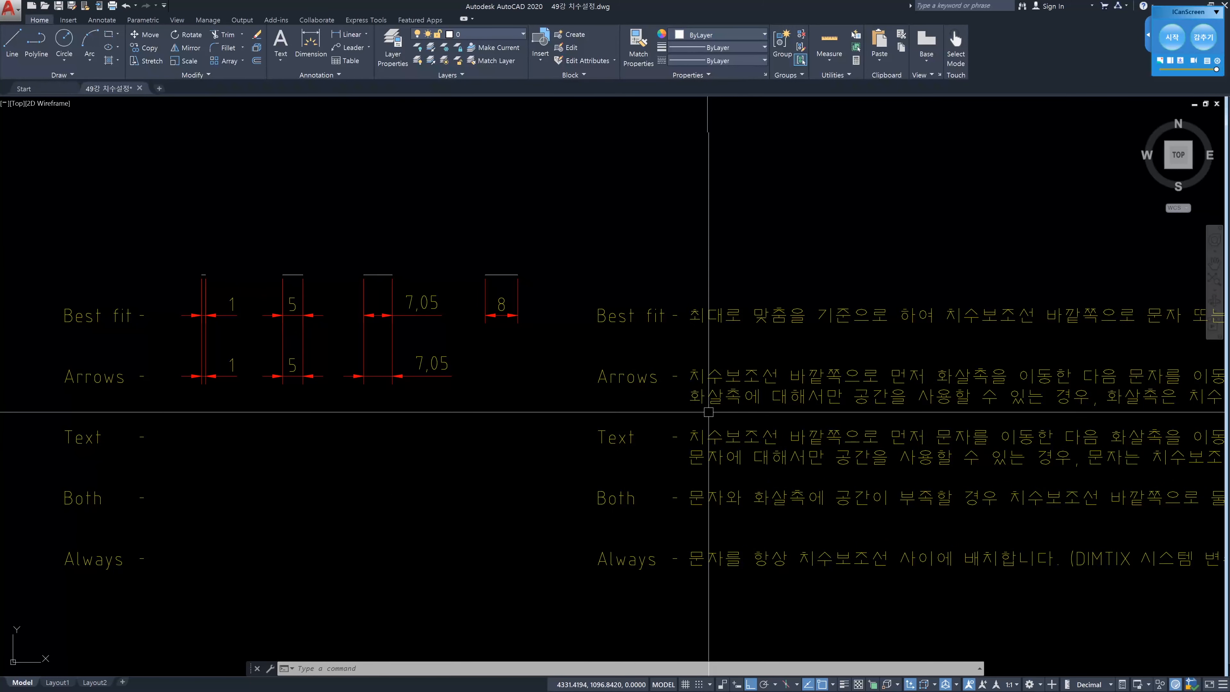
scroll(411, 393, up, 4)
middle_drag(380, 390, 608, 435)
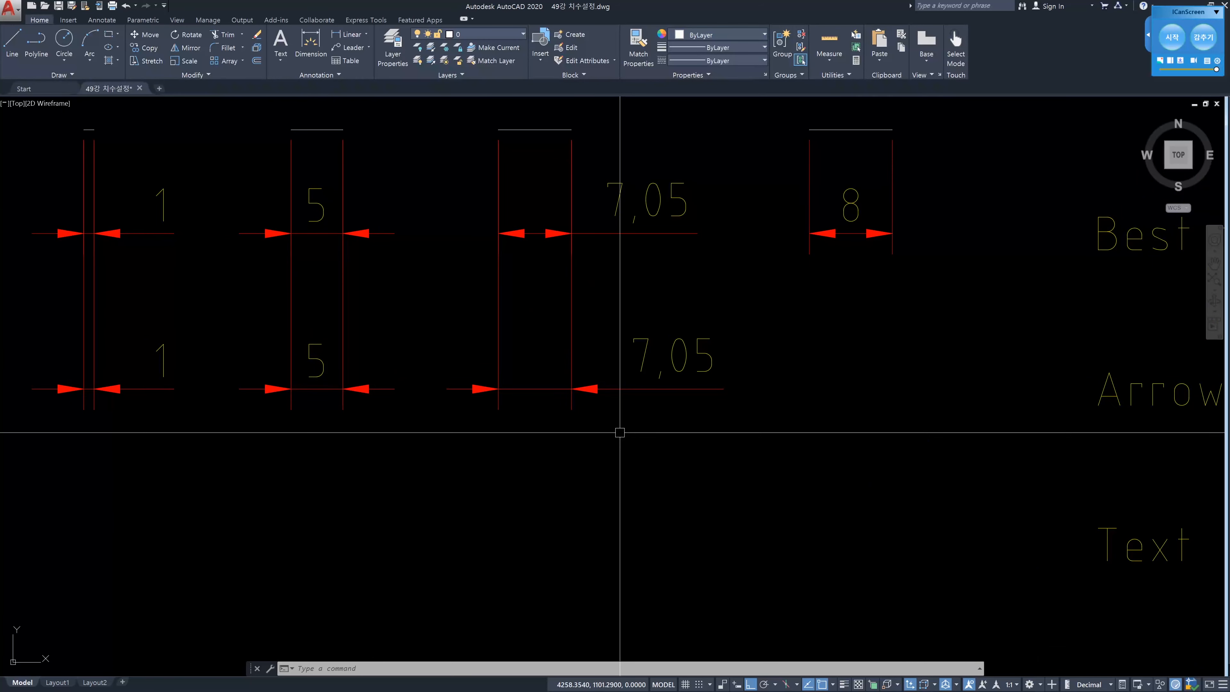
Add a linear dimension to the fourth, longest line, aligned with the other dimensions in the Arrows row
scroll(708, 418, down, 2)
text(dli)
key(Return)
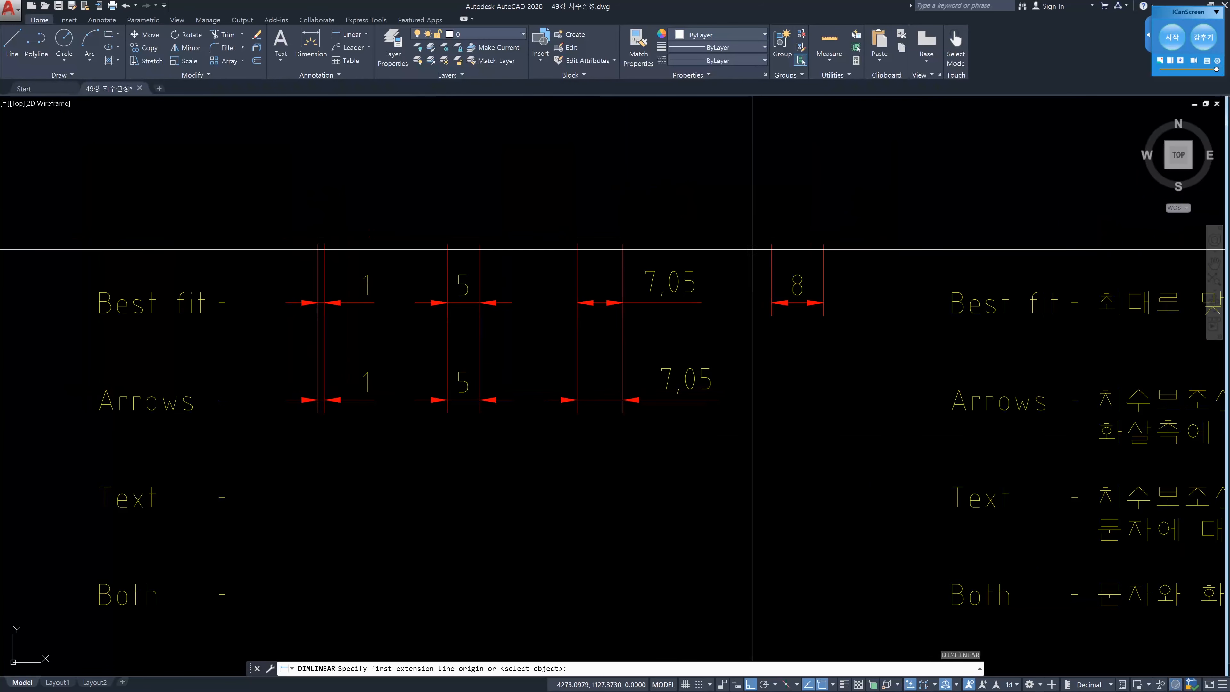
click(771, 238)
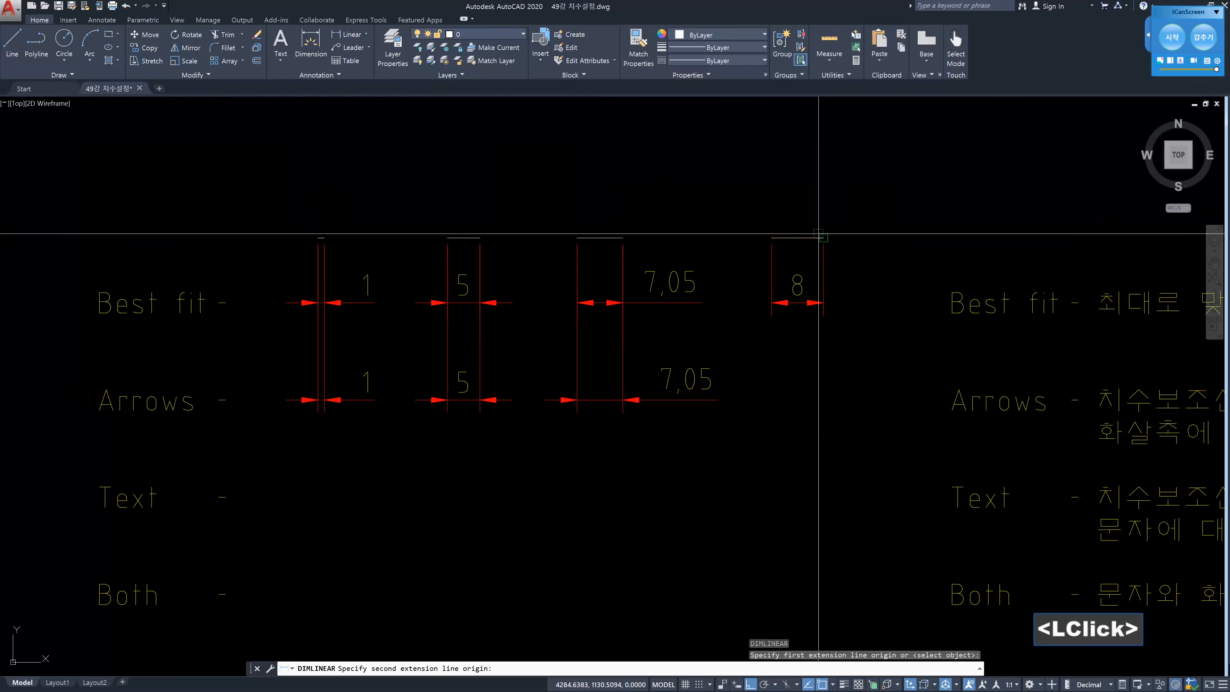
click(823, 237)
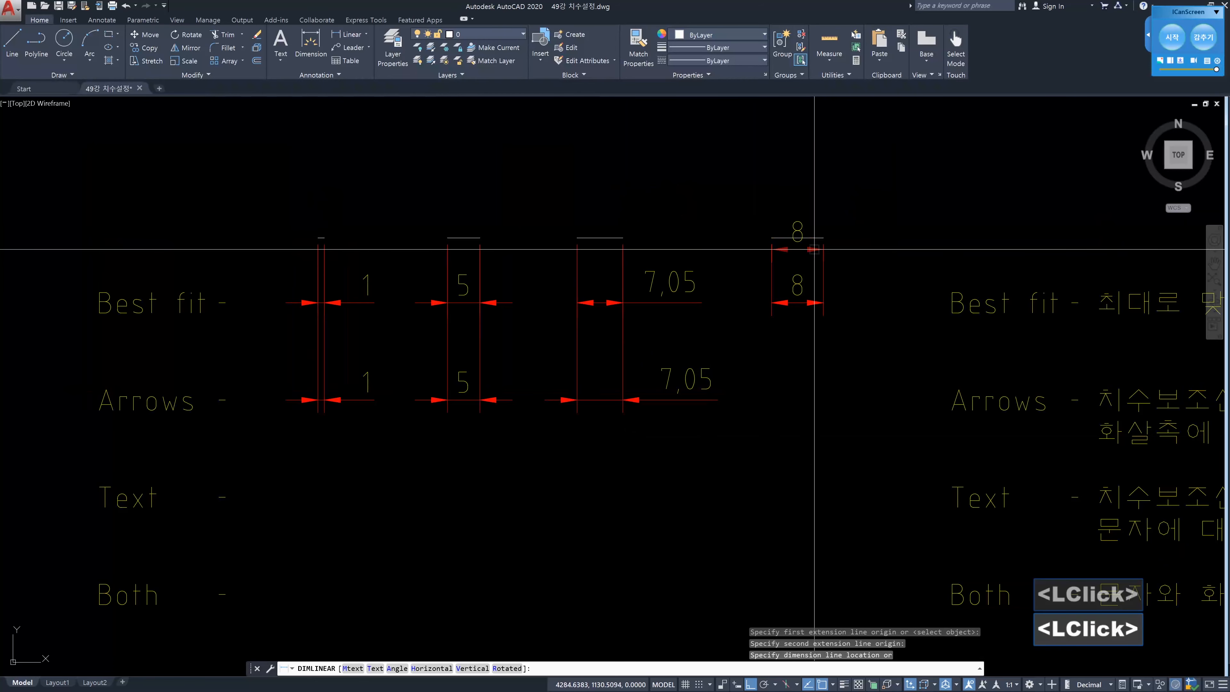
click(720, 400)
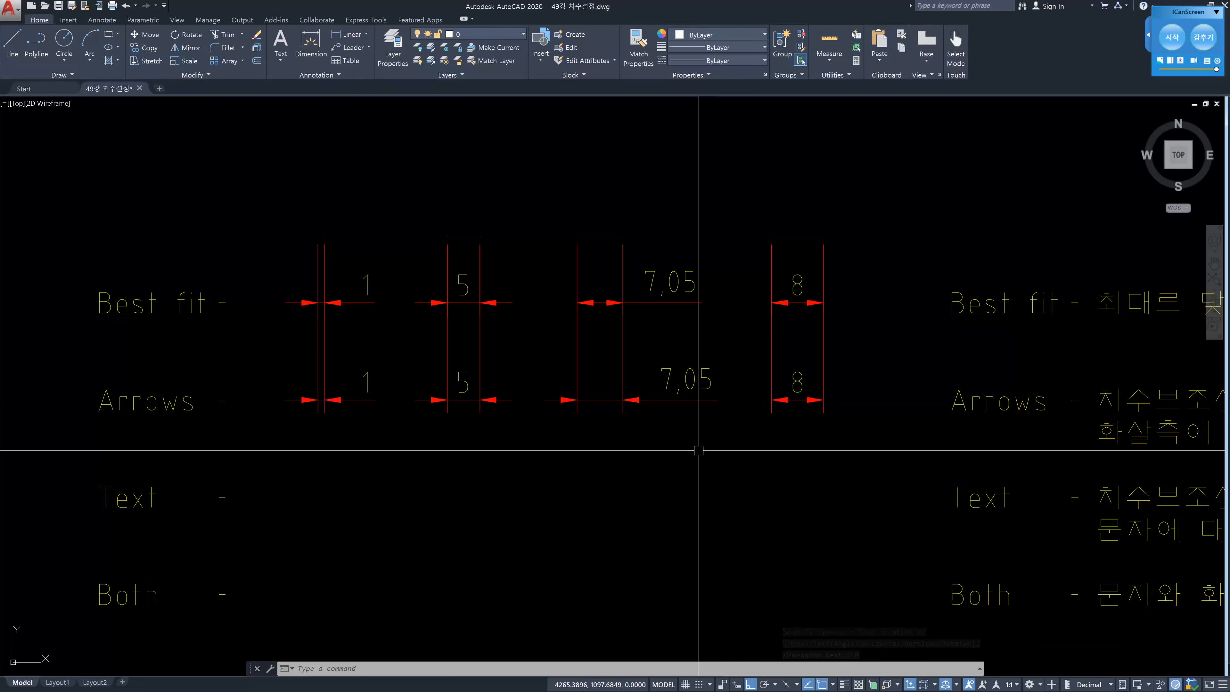
Review the fit options of the 02 arrows dimension style and make the 03 text style, which uses the Text fit option, current
text(d)
key(Return)
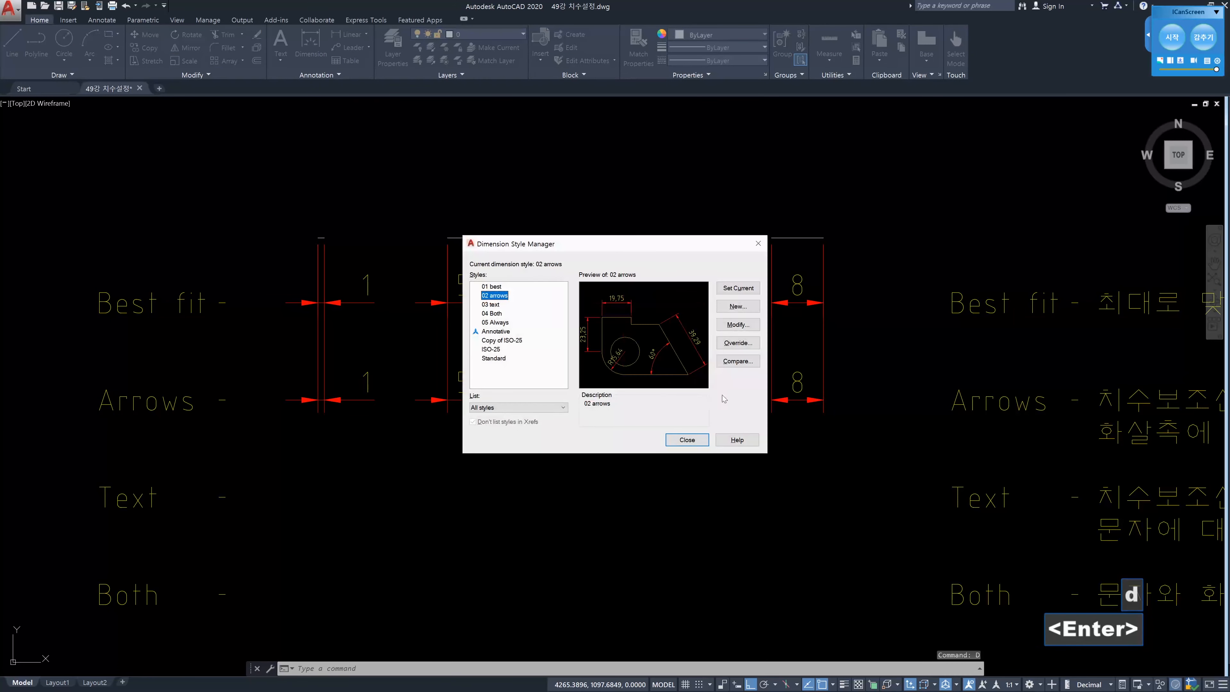
click(743, 329)
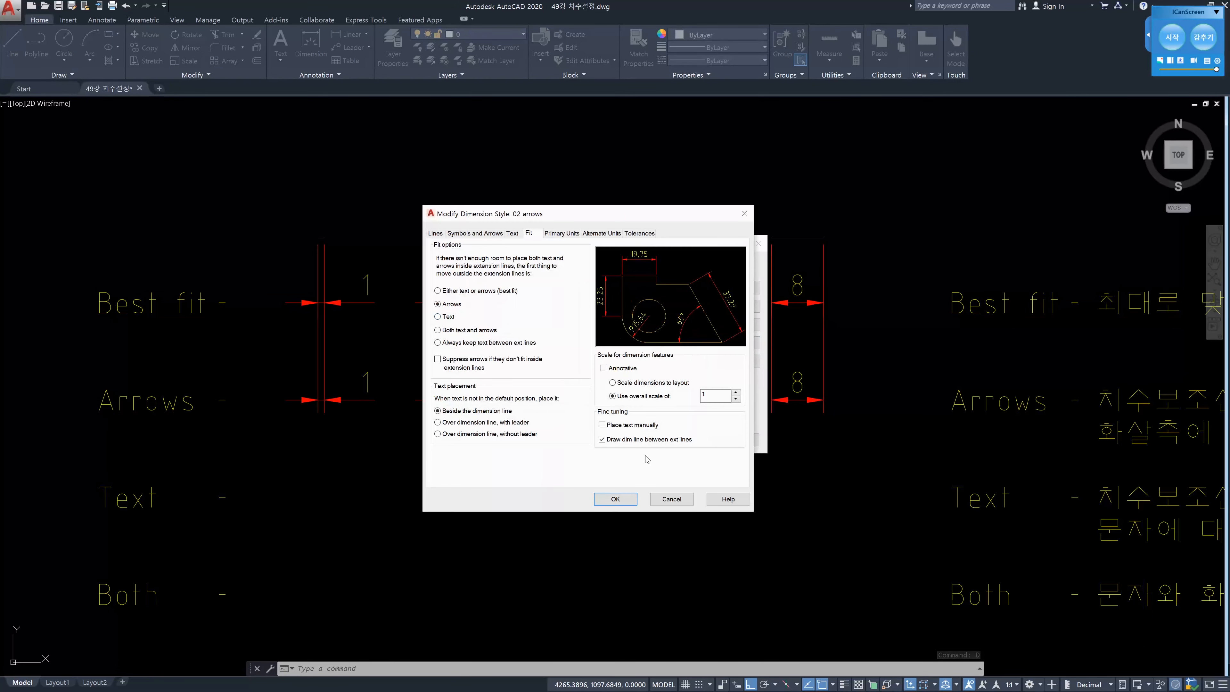
click(672, 499)
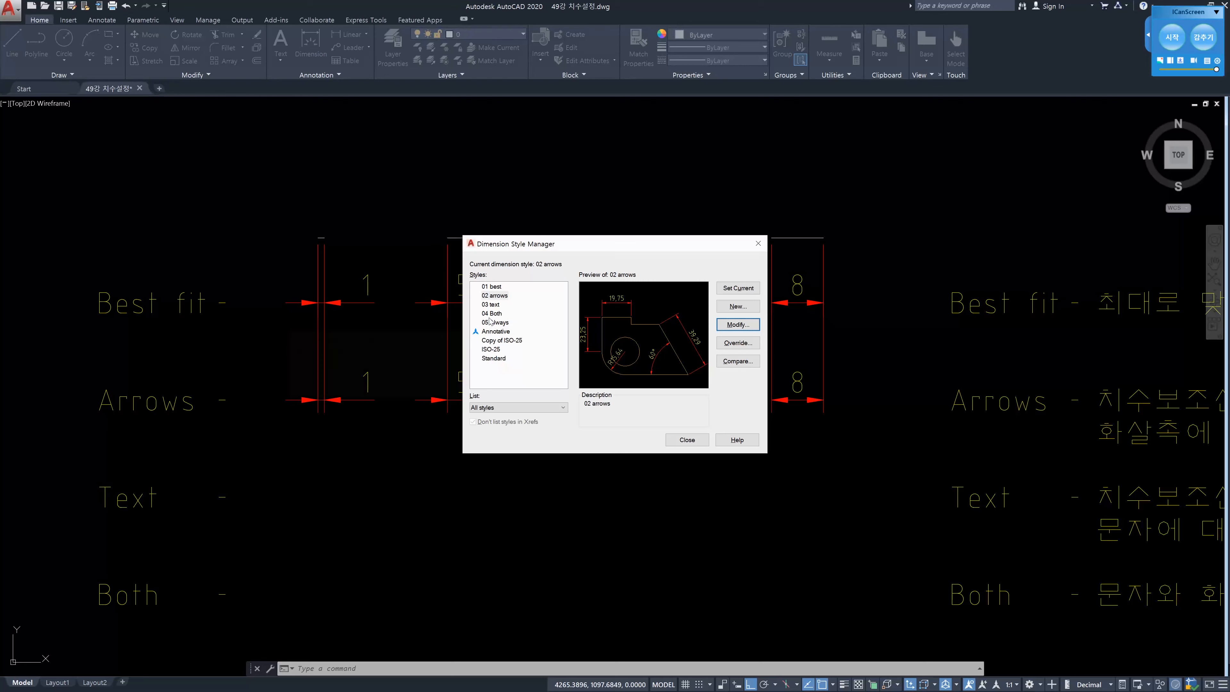
double_click(491, 304)
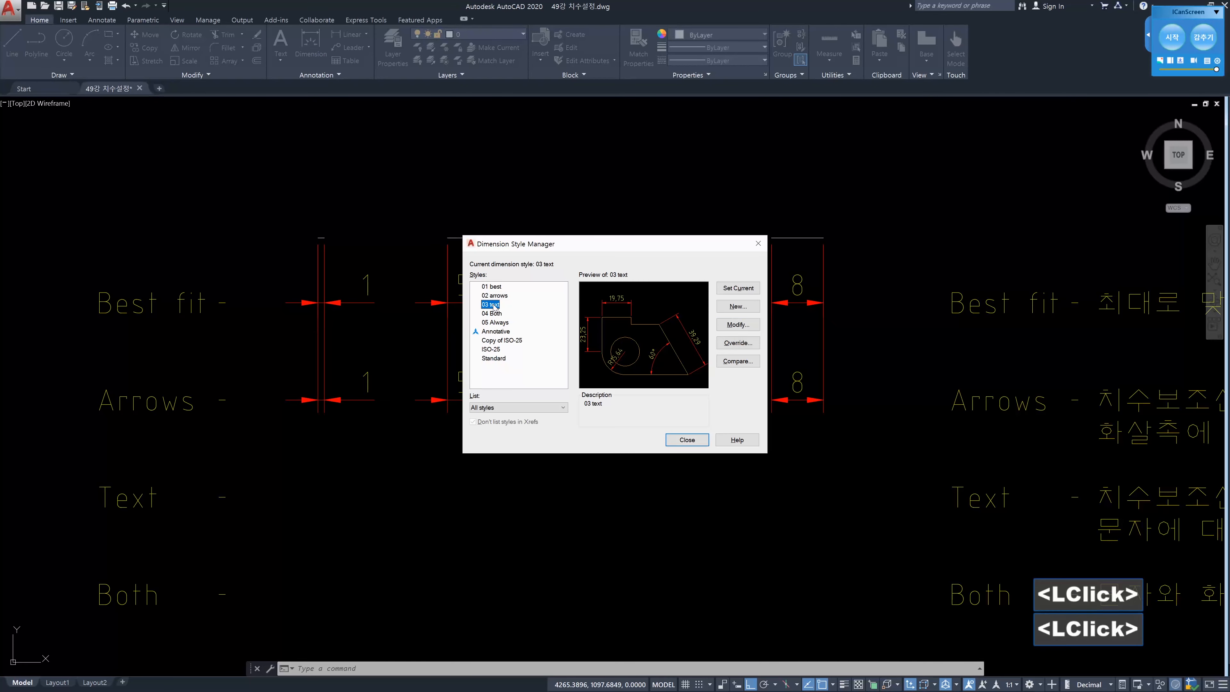
click(739, 325)
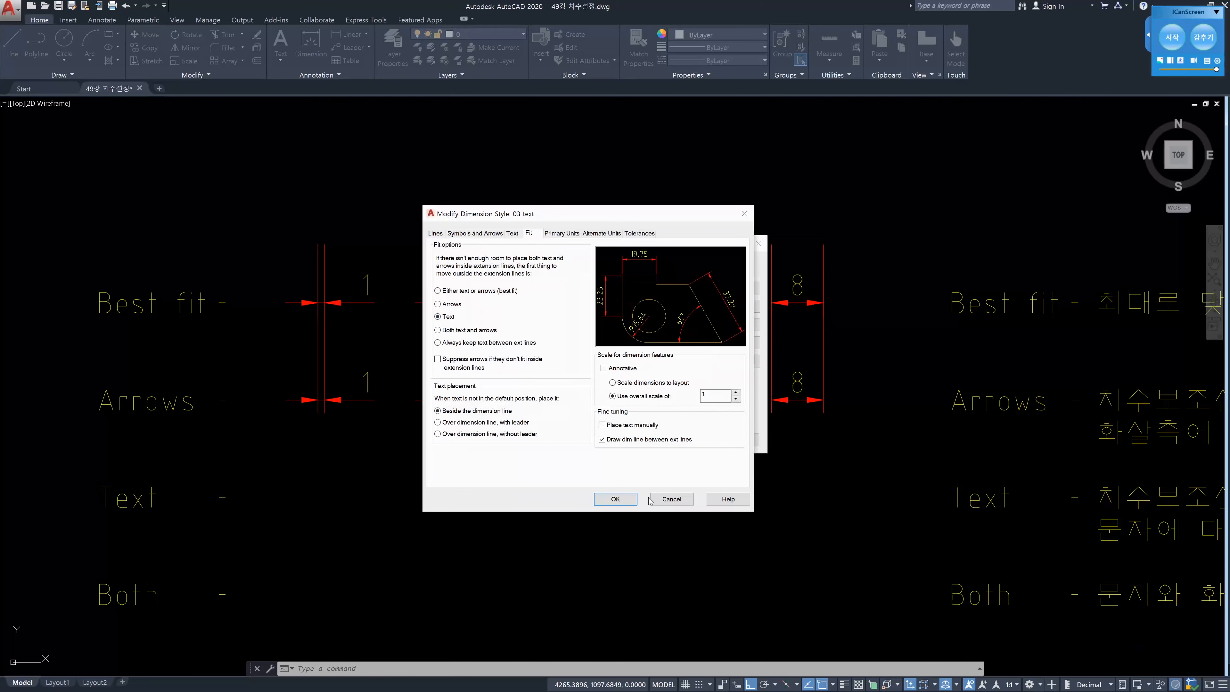
click(615, 500)
click(688, 443)
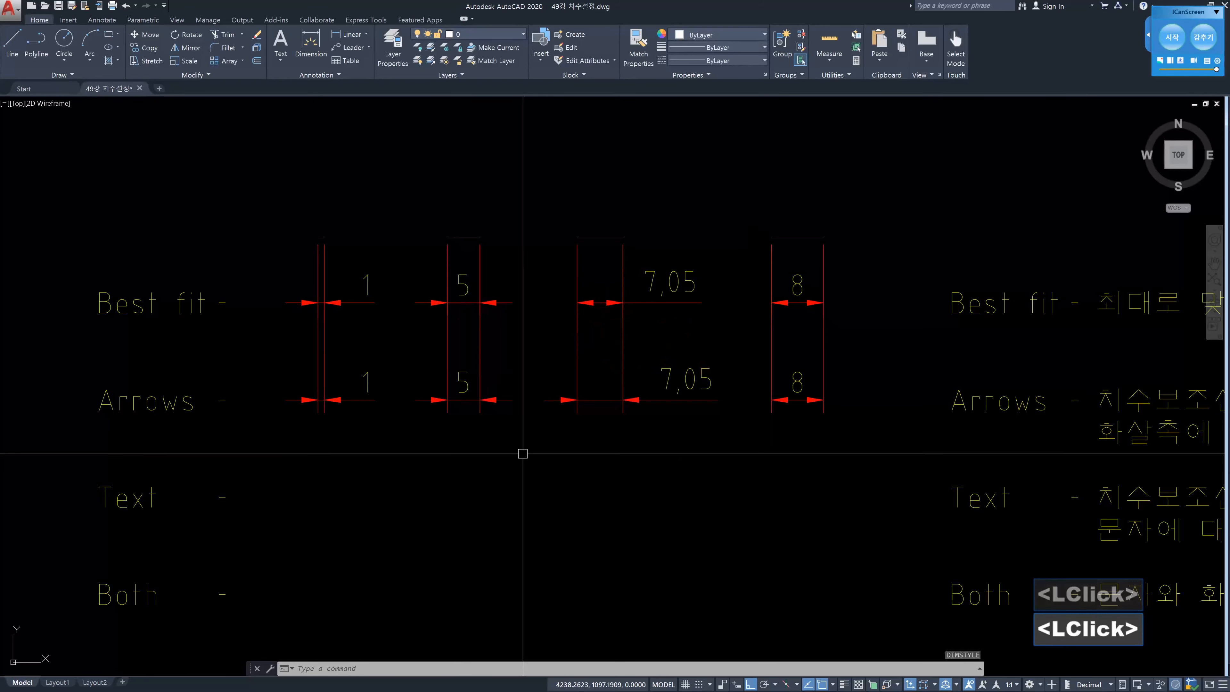
Add a linear dimension to the first, shortest line, with its dimension line level with the Text label
text(dli)
key(Return)
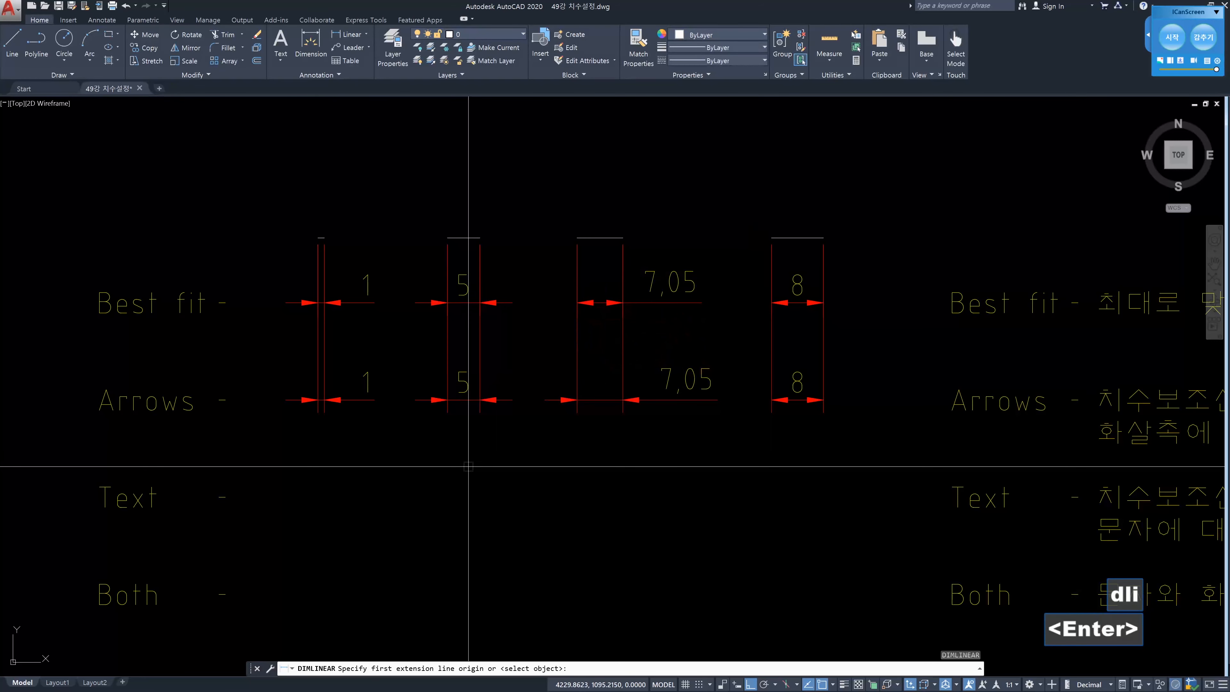
click(318, 238)
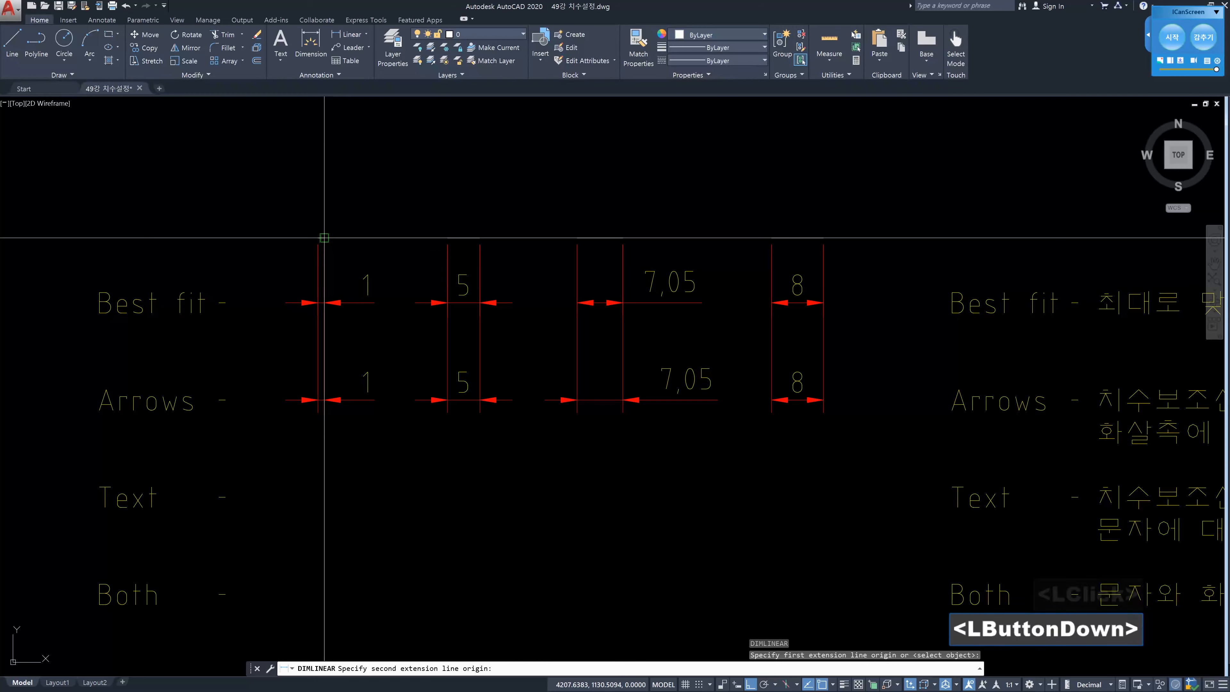
click(324, 237)
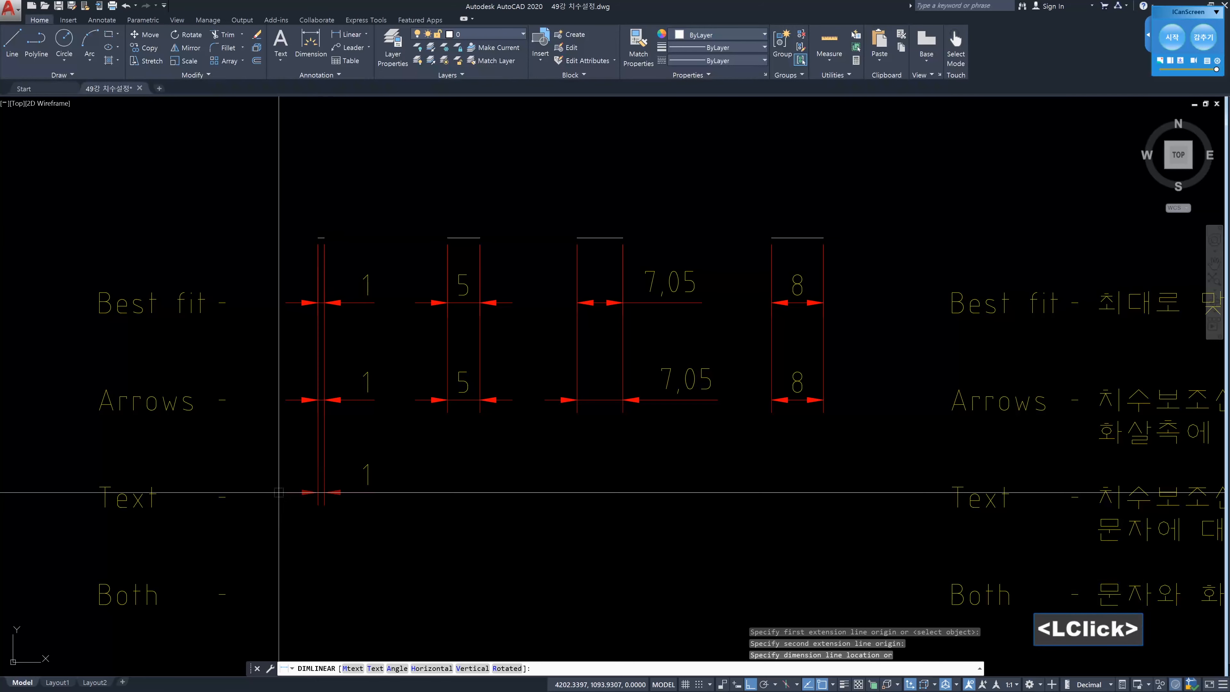
click(224, 497)
Add a linear dimension to the second line, with its dimension line aligned in the Text row
key(space)
click(447, 238)
click(479, 239)
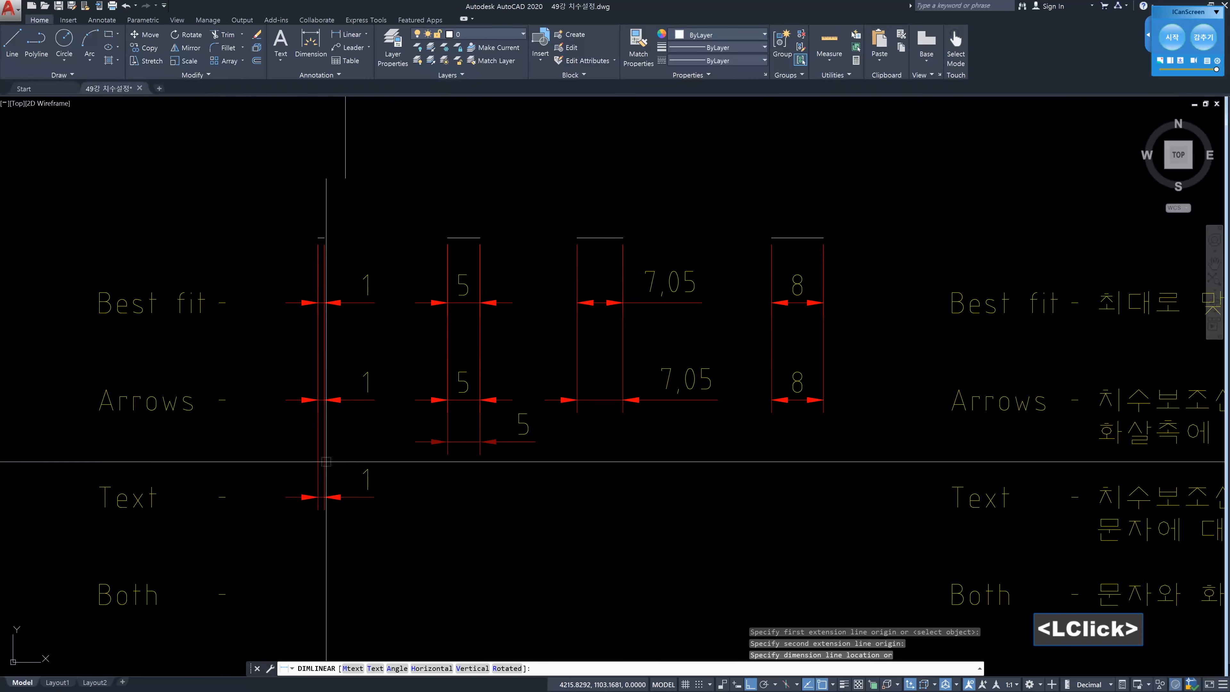
click(225, 497)
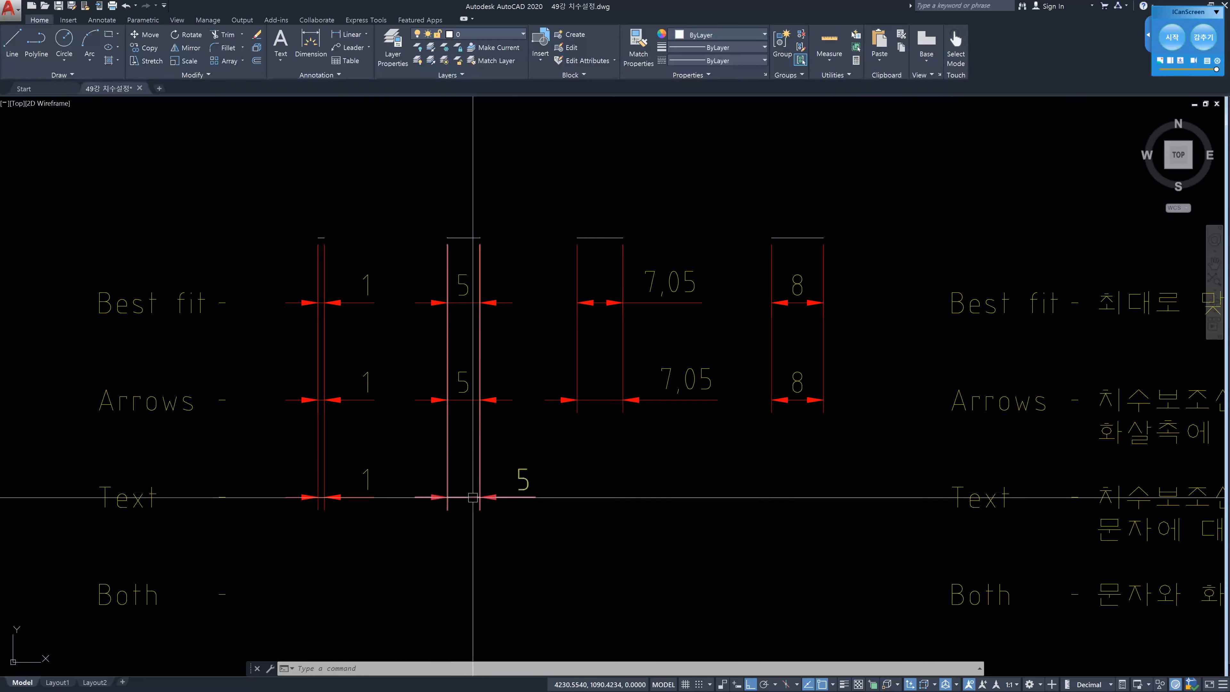
Add a linear dimension to the third line, aligned with the other dimensions in the Text row
middle_drag(554, 497, 463, 479)
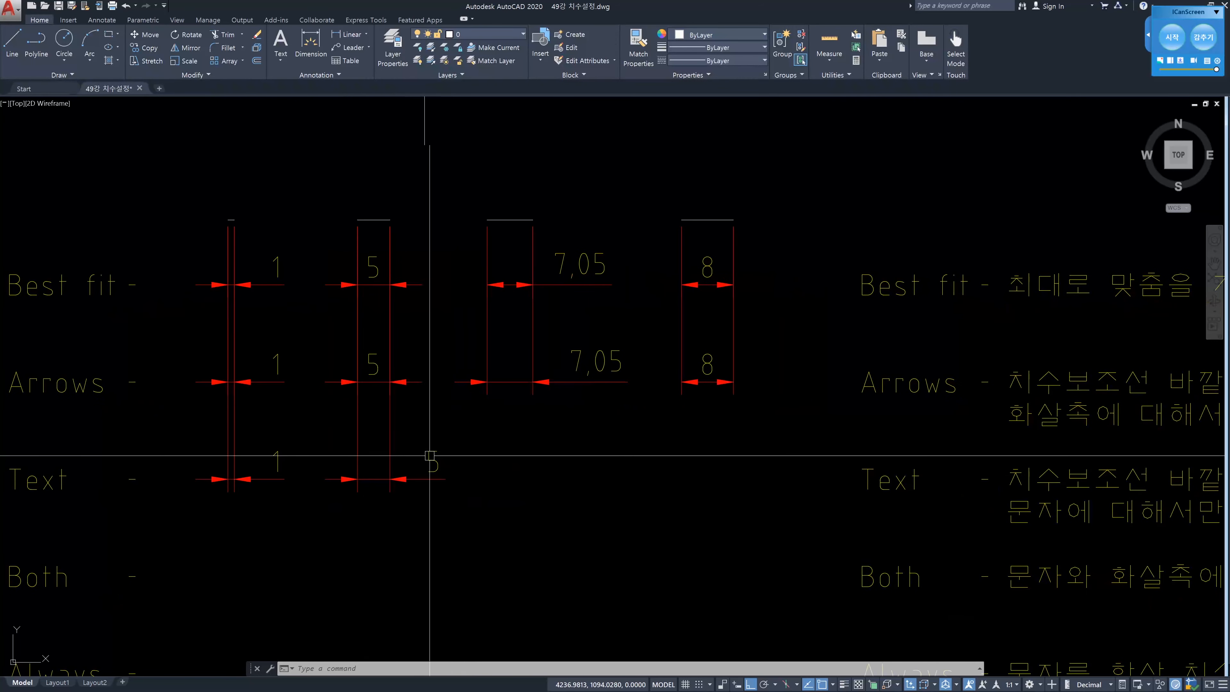
text(dli)
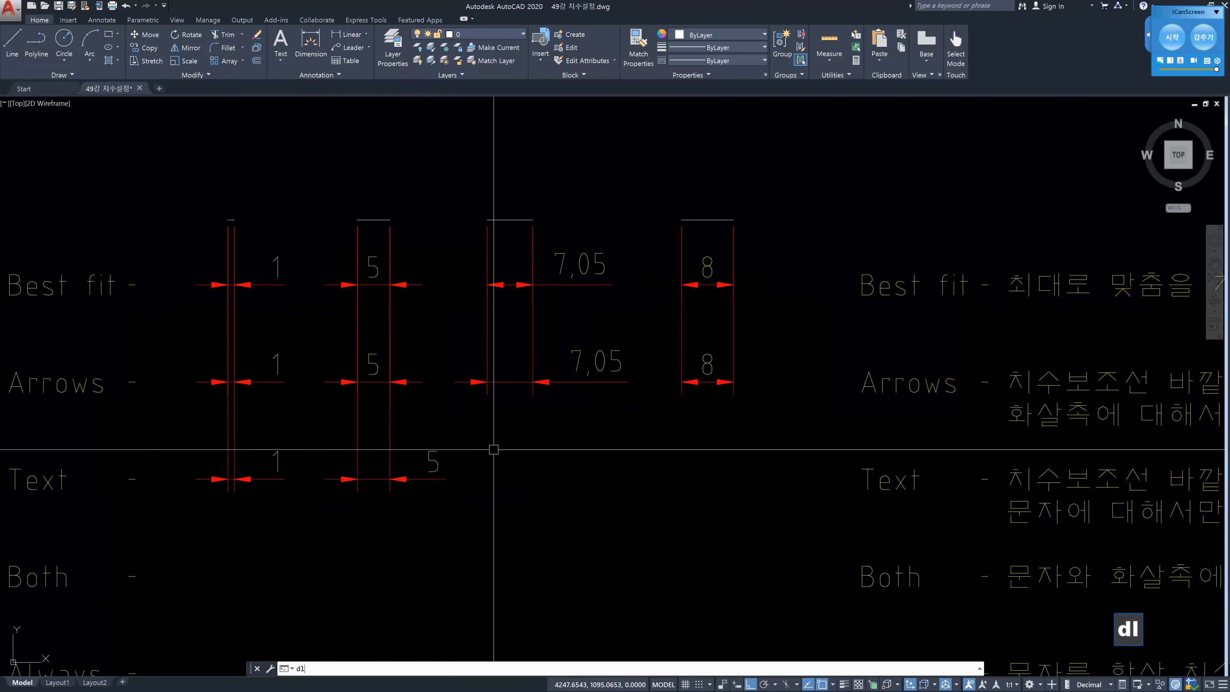
key(Return)
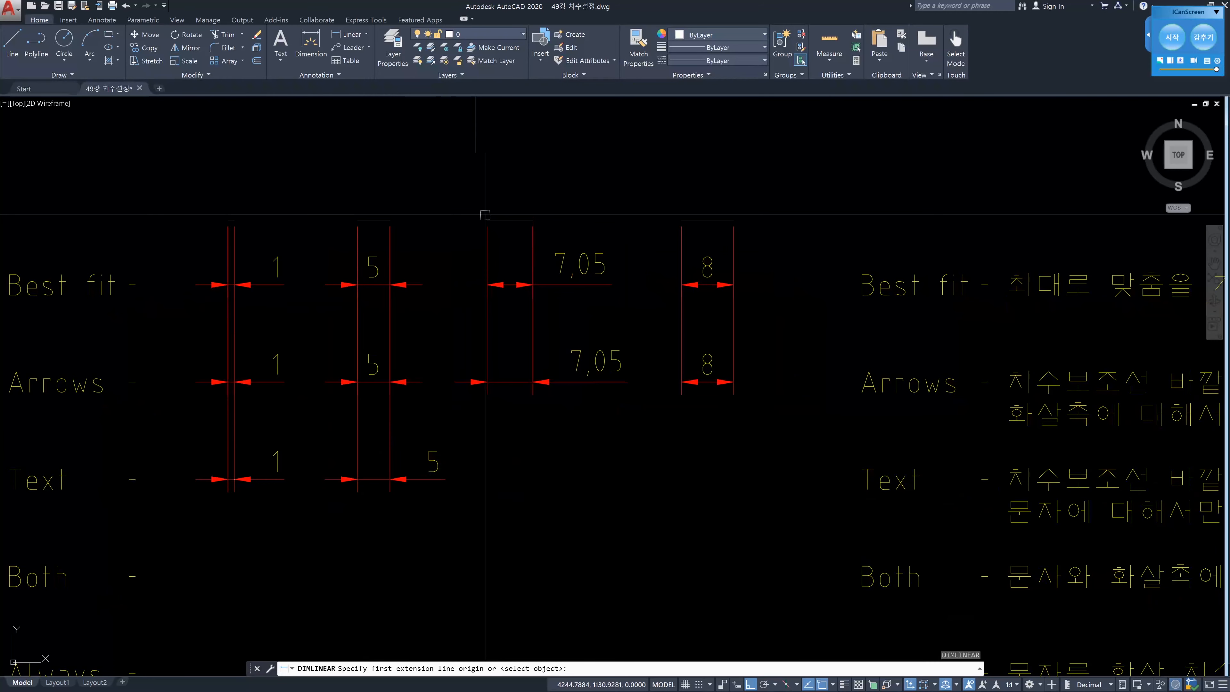
click(487, 220)
click(538, 219)
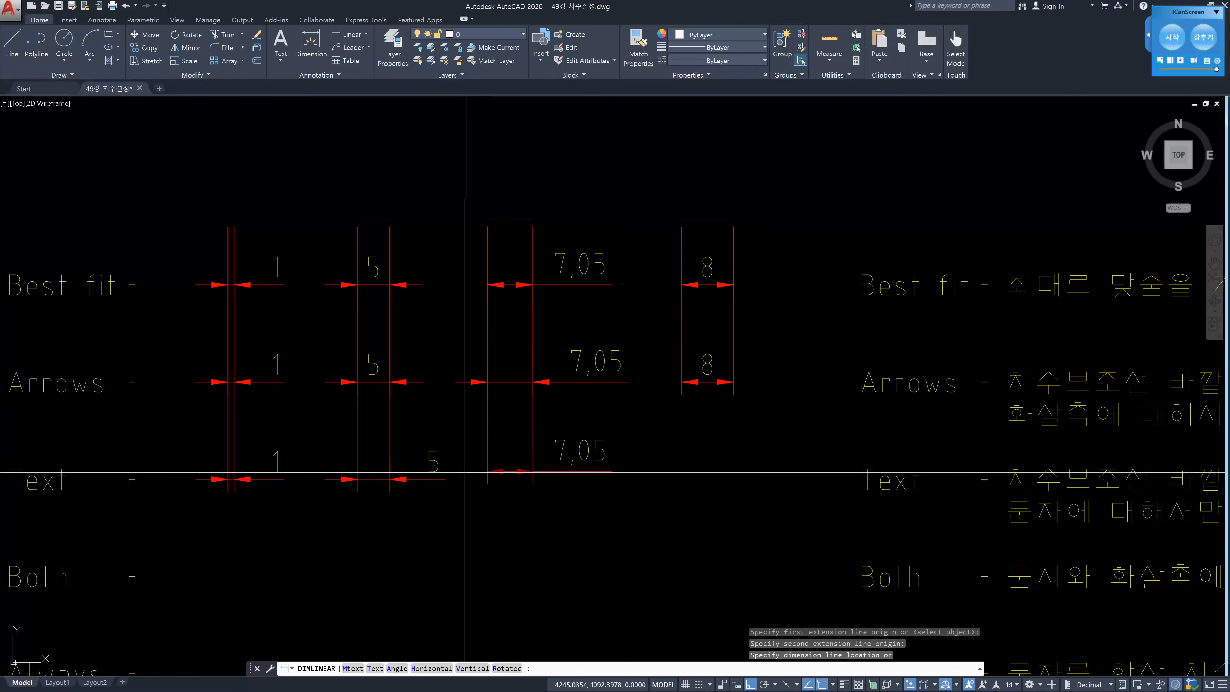
click(451, 478)
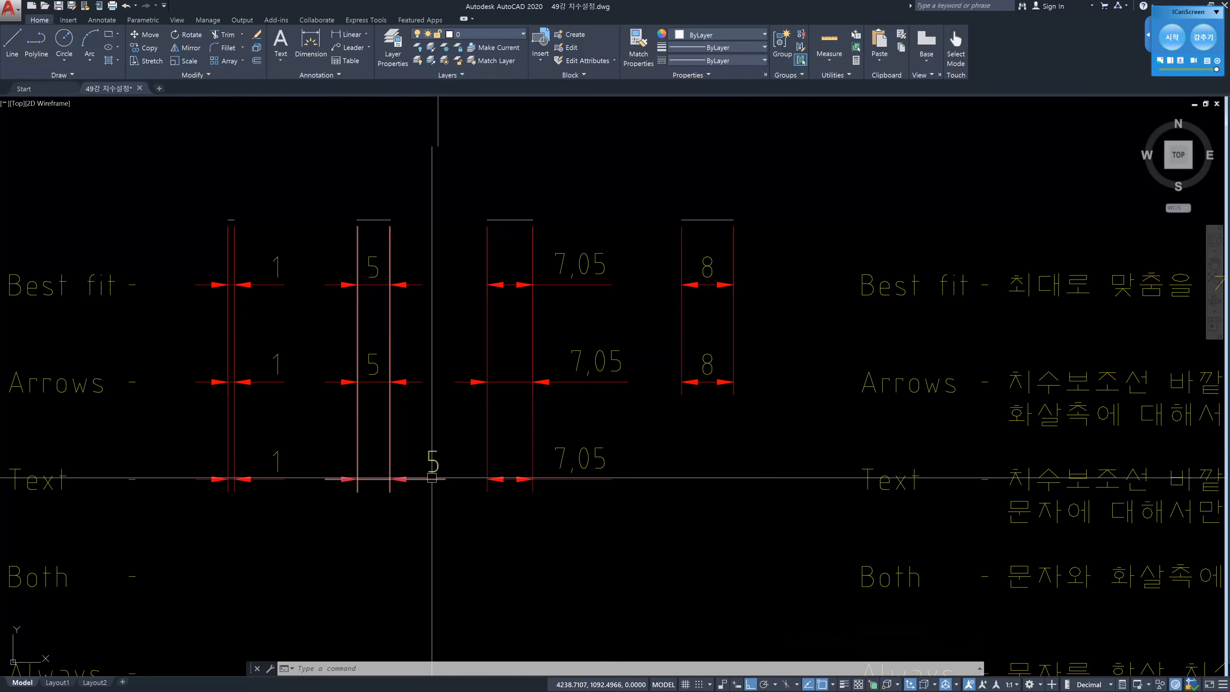
Add a linear dimension to the fourth, longest line, aligned with the other dimensions in the Text row
middle_drag(724, 486, 706, 484)
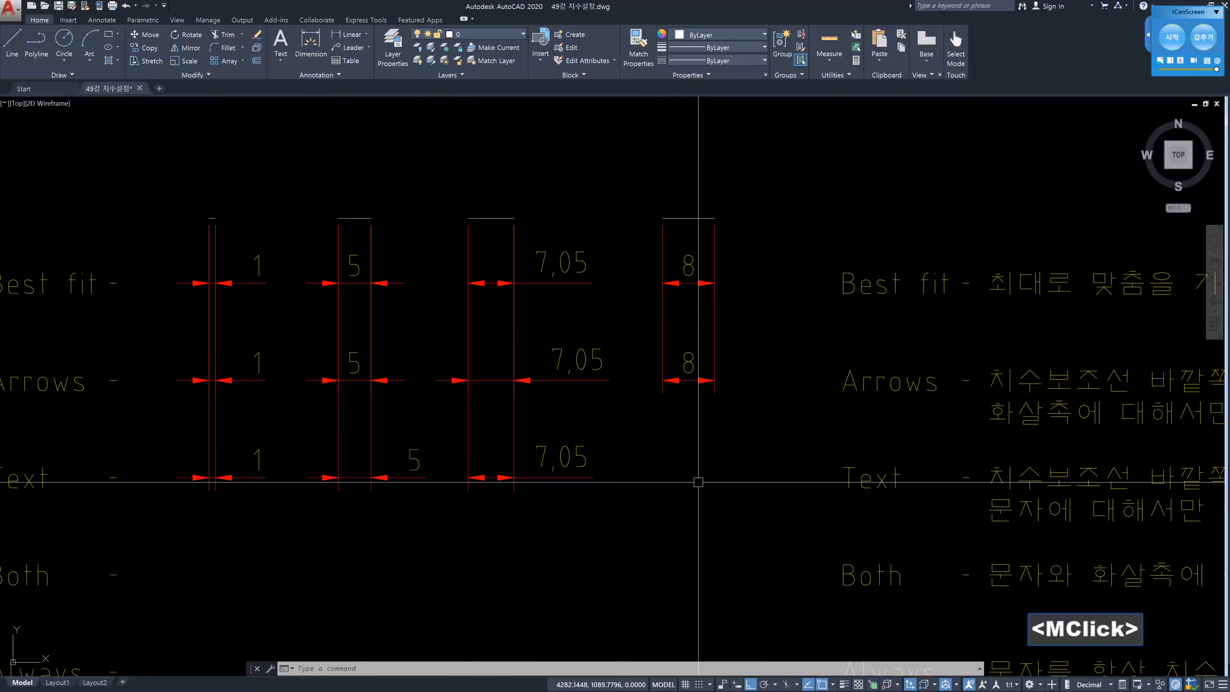
text(dli)
key(Return)
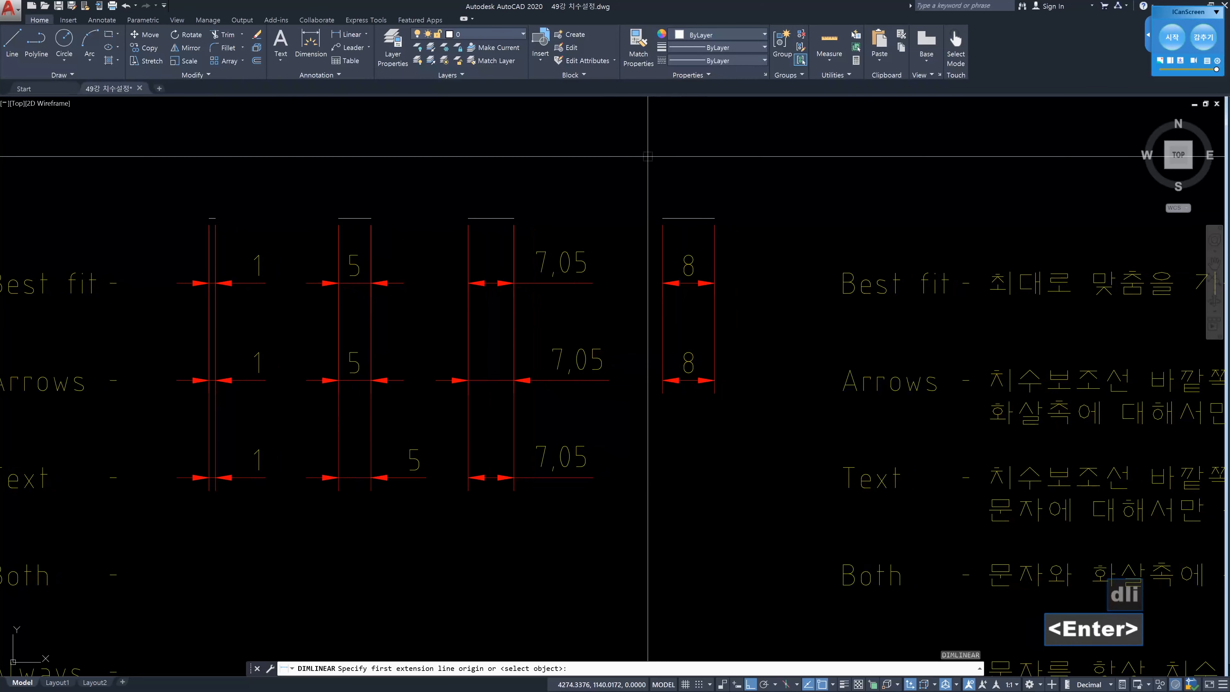
click(663, 213)
click(712, 218)
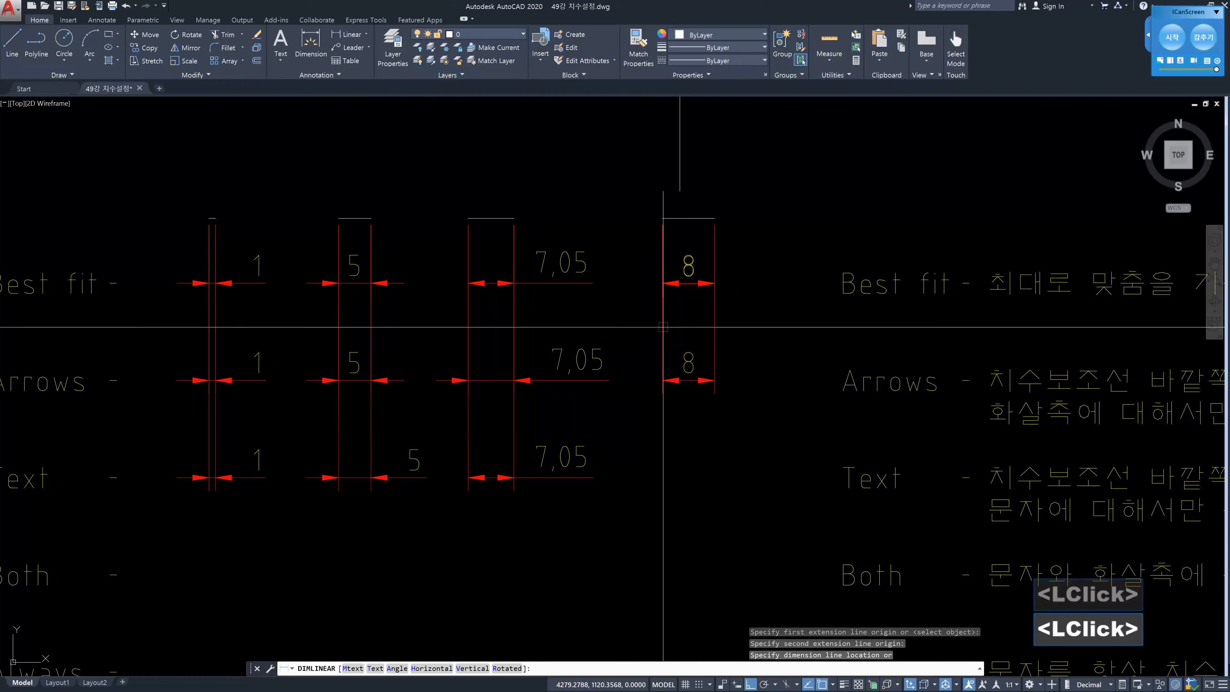
click(593, 477)
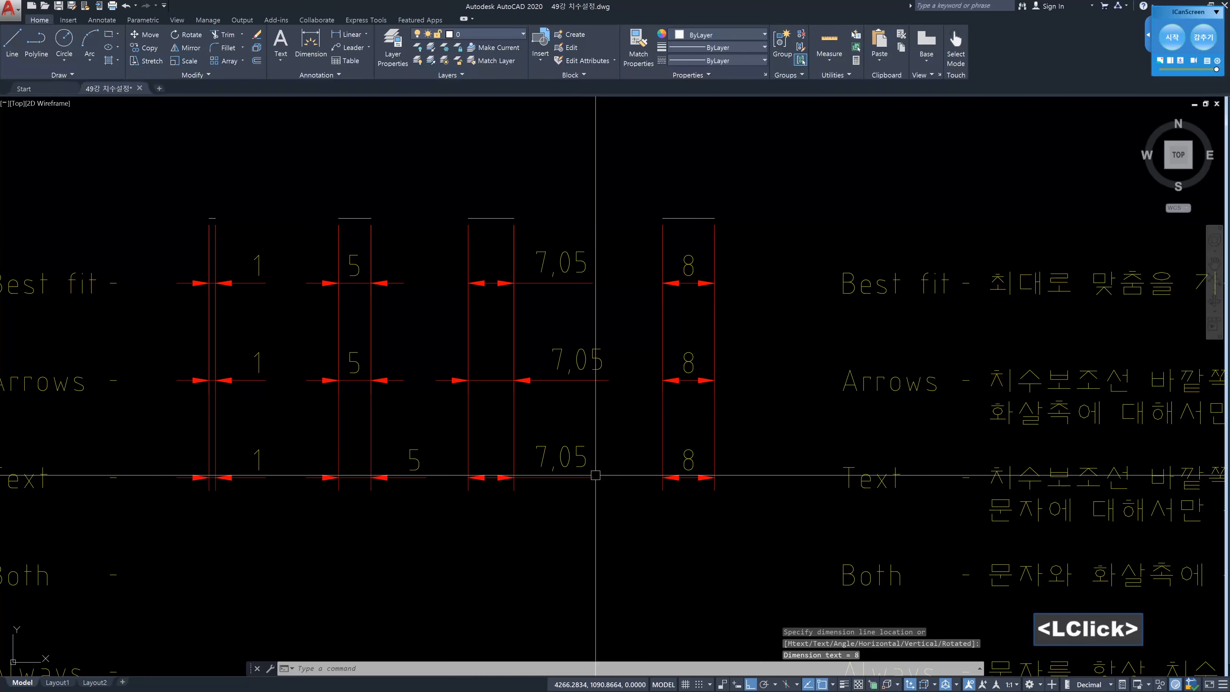
key(Escape)
Read the written explanation of the Text option and compare the Text row dimensions with the rows above
middle_drag(817, 468, 443, 391)
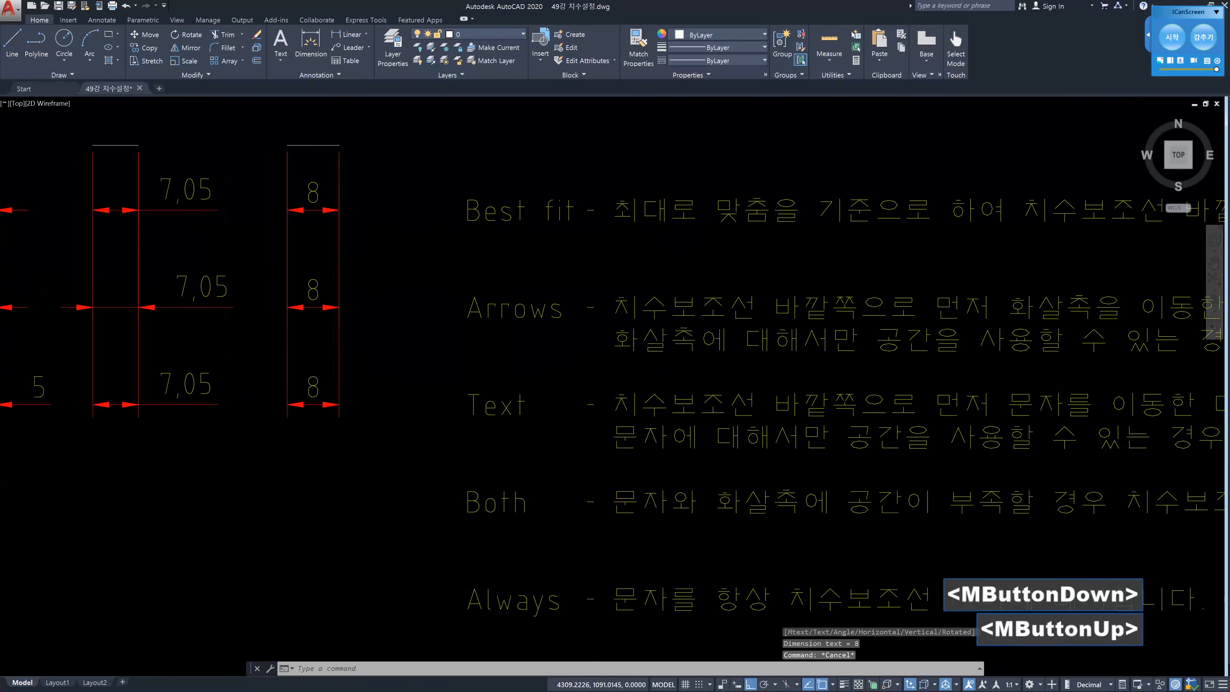
scroll(665, 208, down, 2)
middle_drag(809, 335, 614, 408)
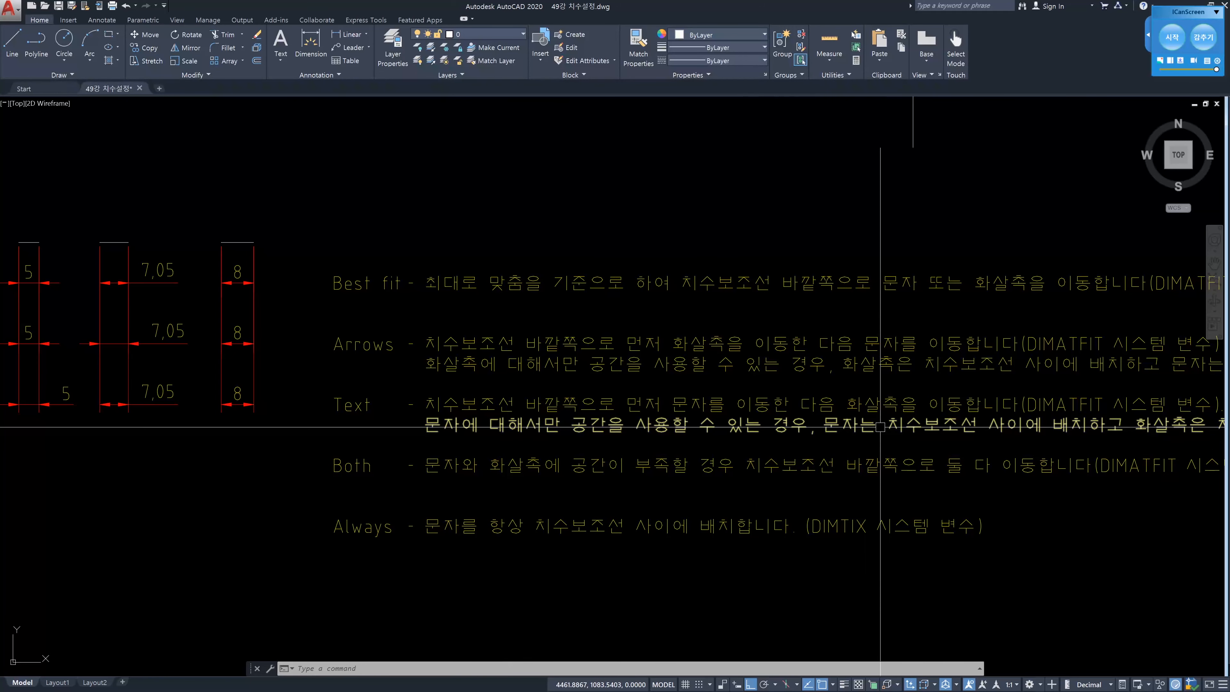
middle_click(720, 401)
middle_click(719, 401)
scroll(448, 375, up, 3)
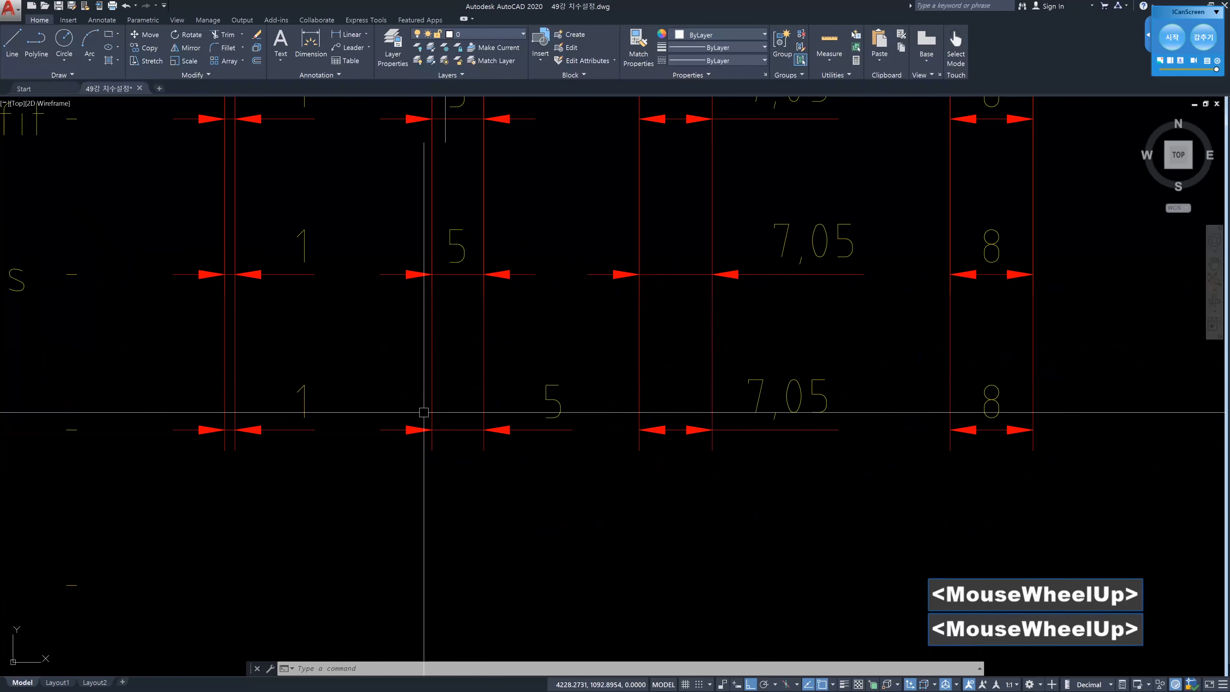
scroll(495, 404, down, 2)
scroll(494, 405, down, 1)
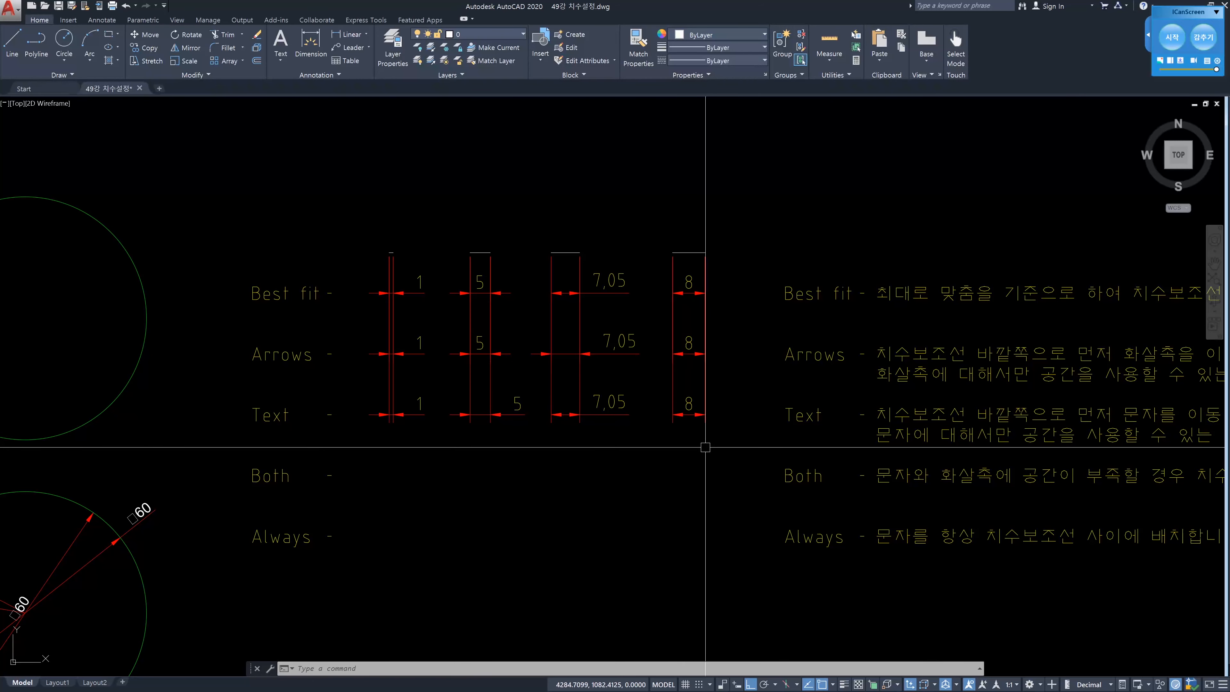
middle_drag(552, 460, 609, 460)
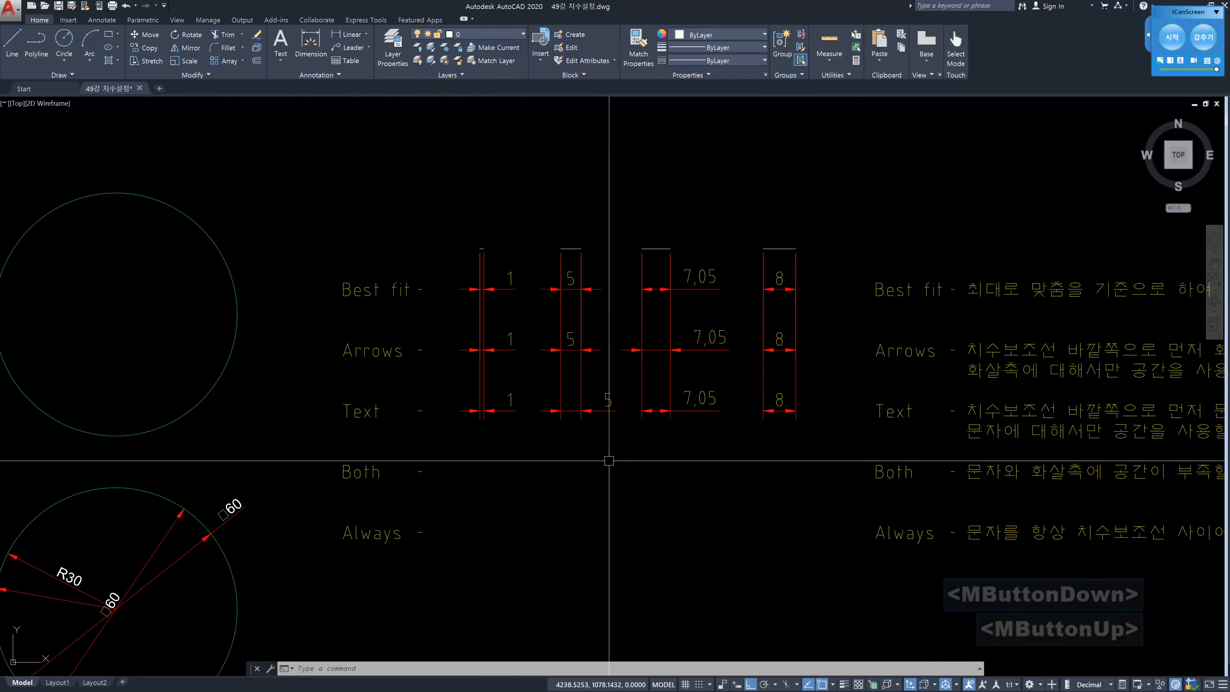
Review the fit options of the 03 text style and make the 04 Both style, which uses Both text and arrows, current
text(d)
key(Return)
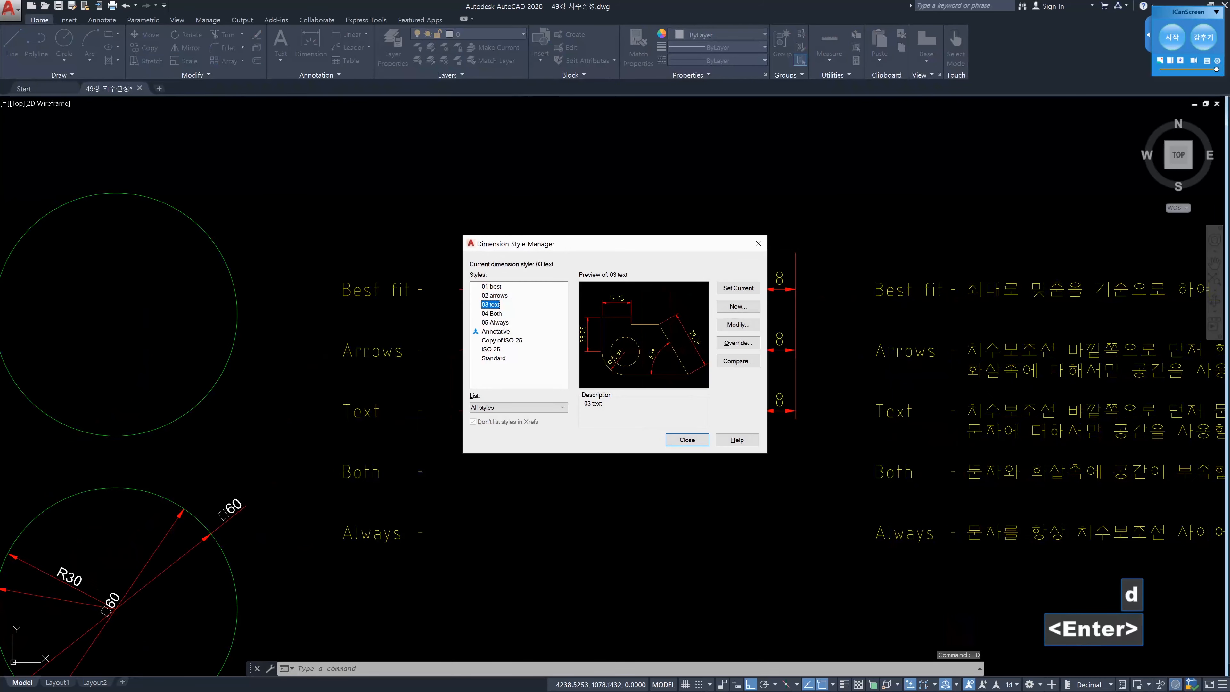
click(738, 326)
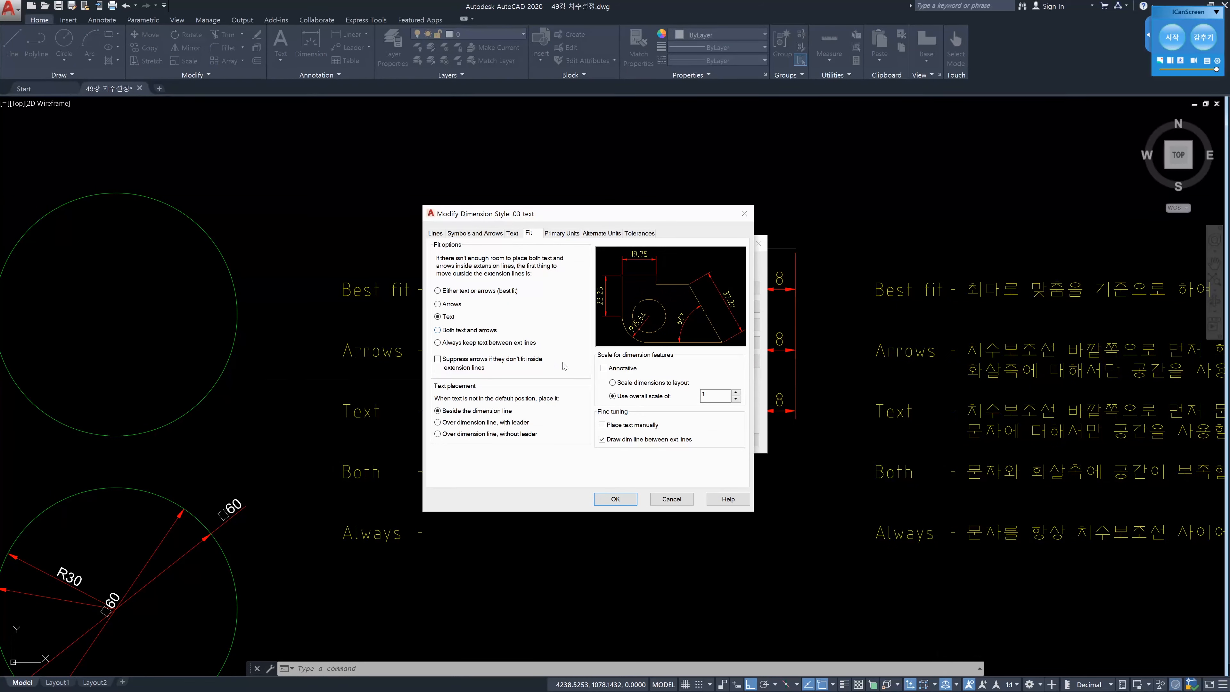
click(671, 499)
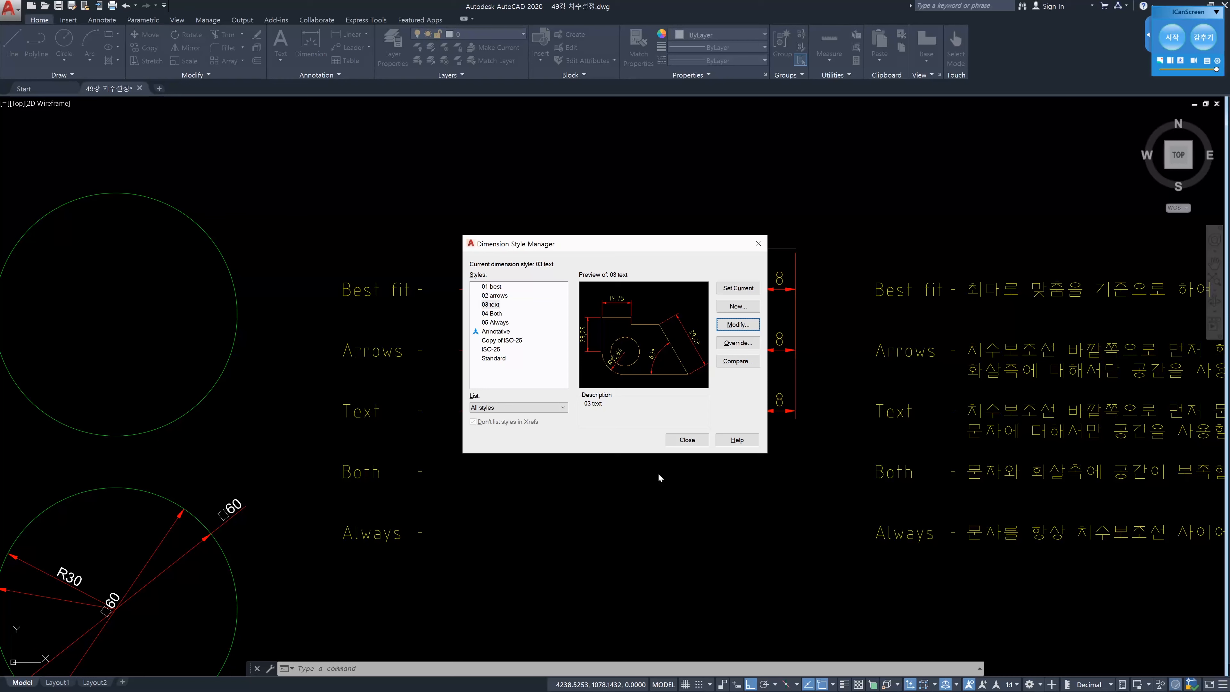
double_click(496, 314)
click(755, 325)
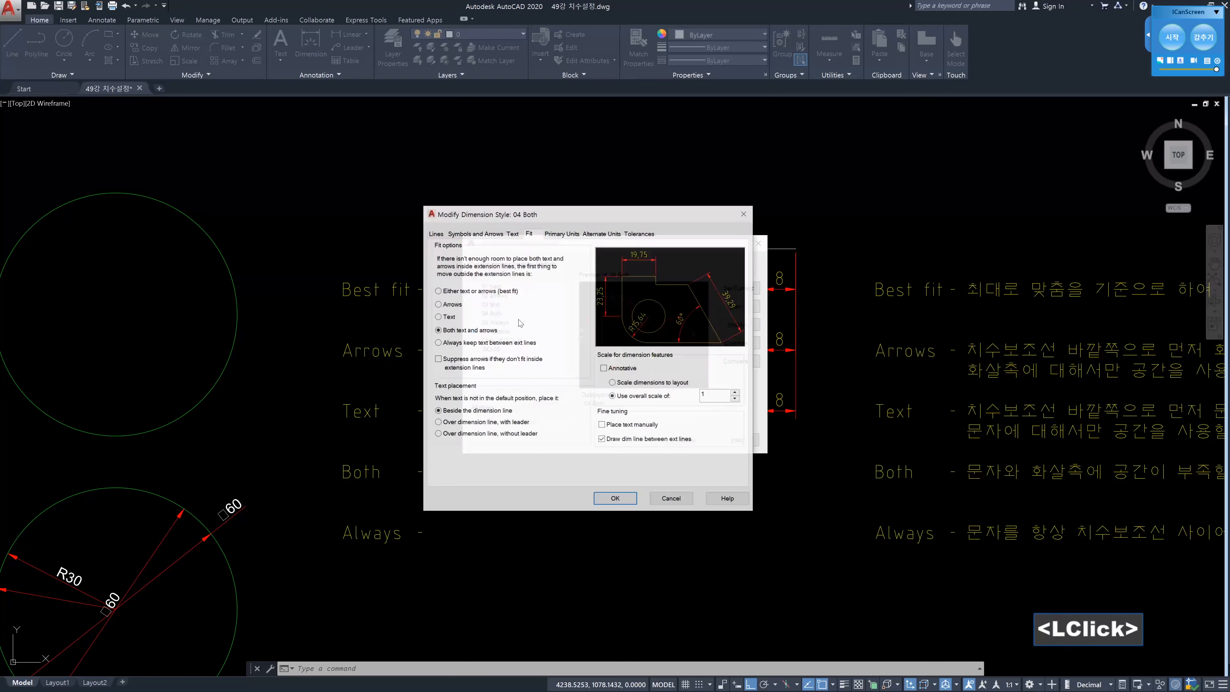
click(615, 499)
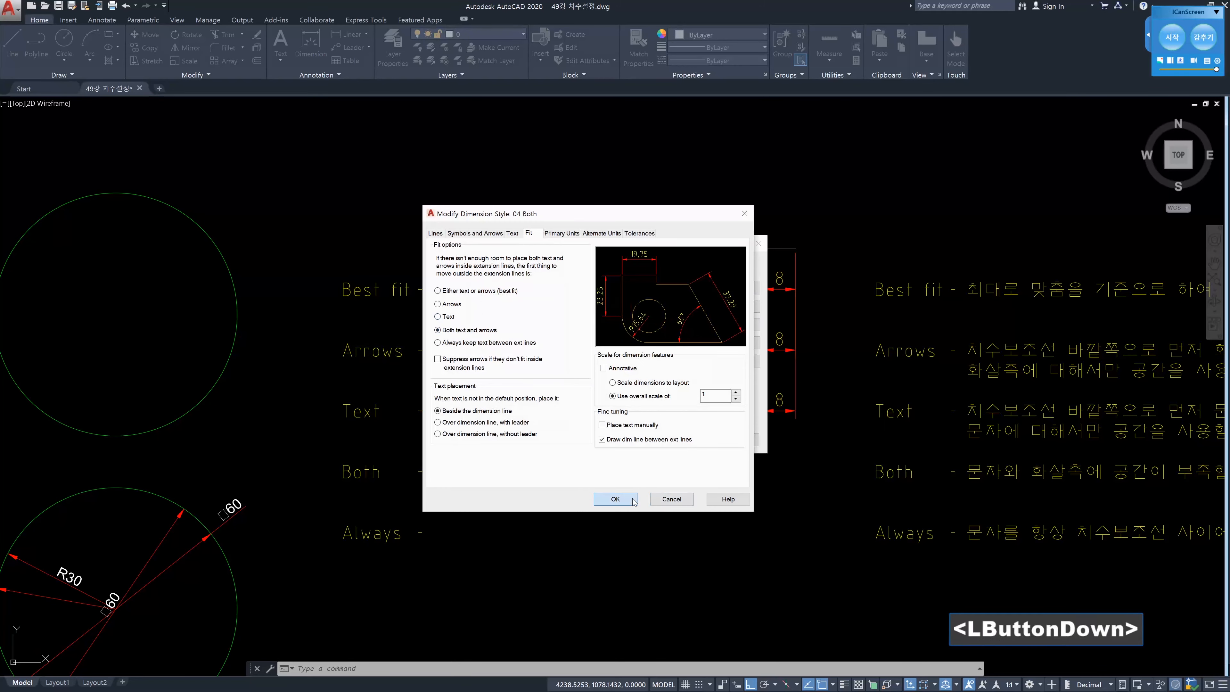
click(682, 439)
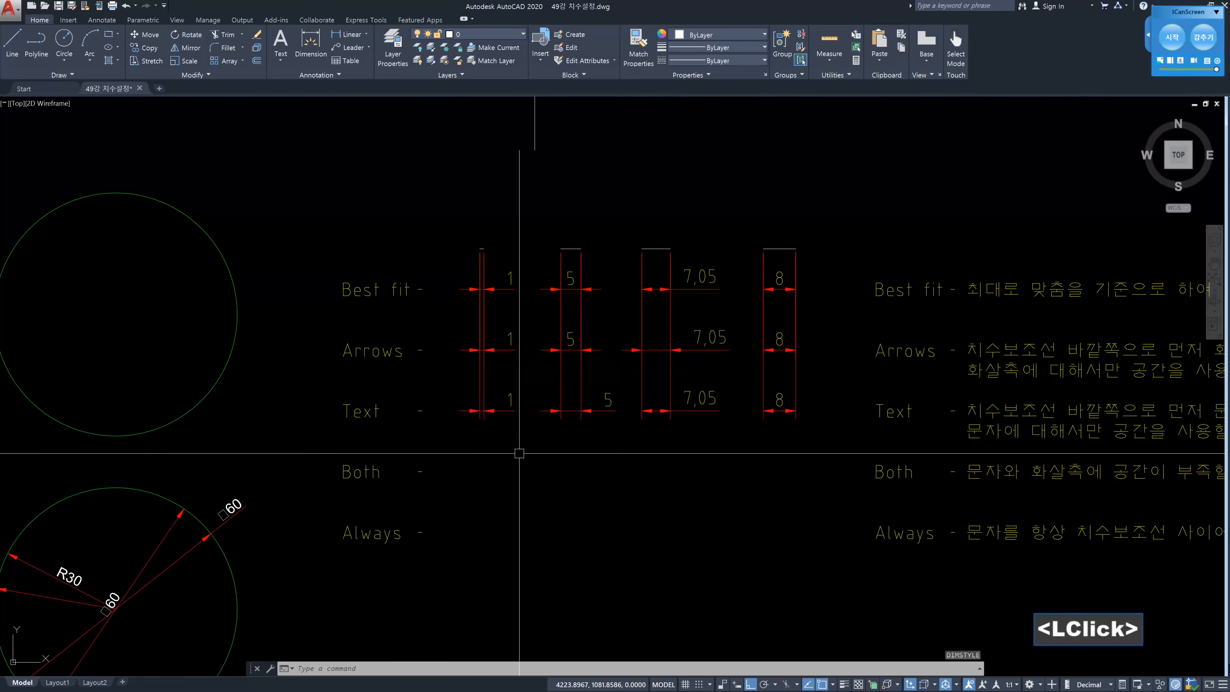
Add a linear dimension to the first, shortest line, with its dimension line level with the Both label
text(dli)
key(Return)
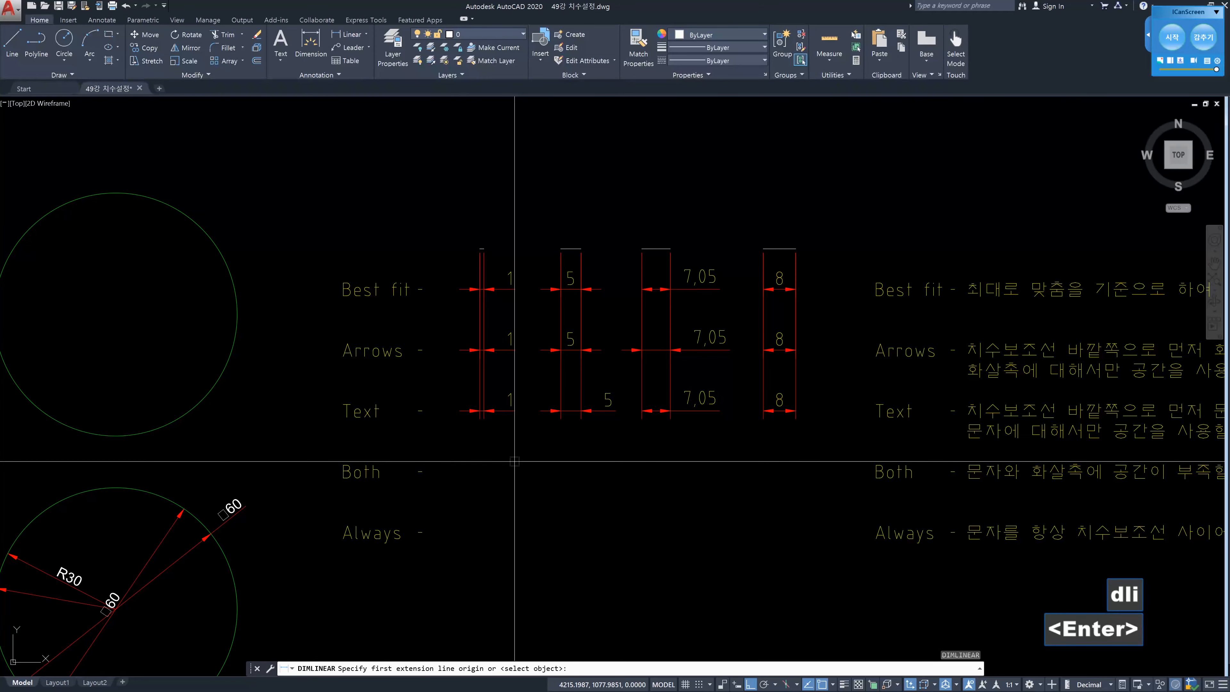
scroll(473, 257, up, 2)
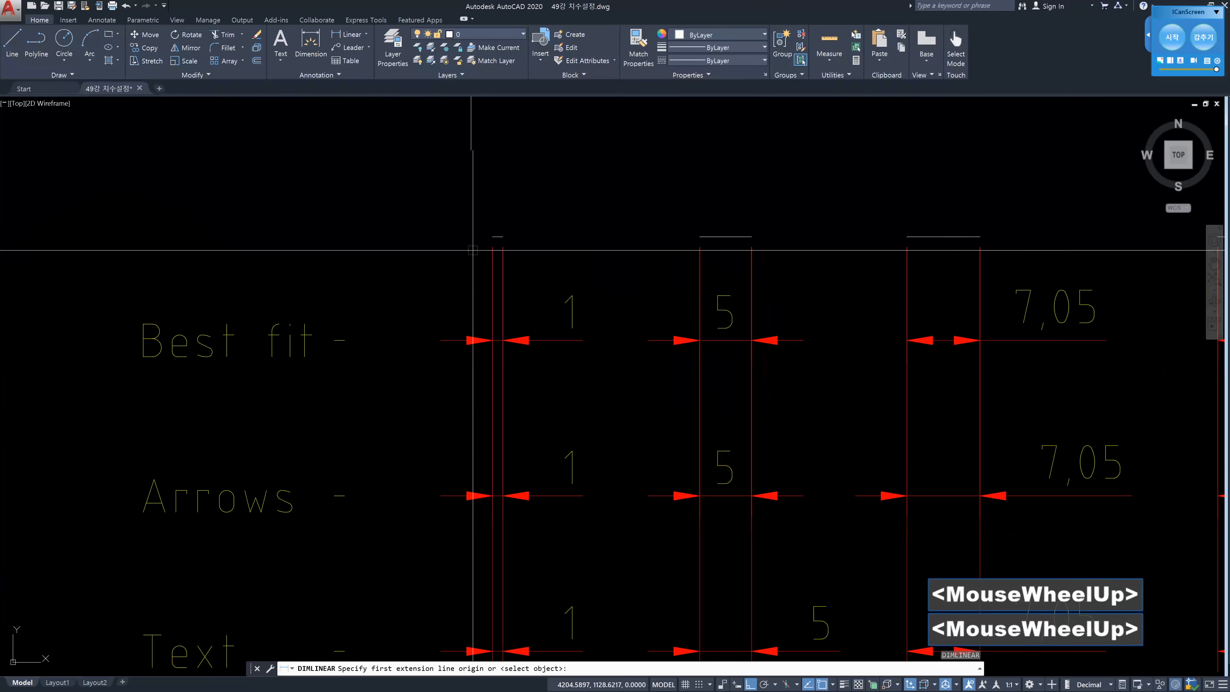
click(498, 237)
click(503, 237)
scroll(511, 250, down, 3)
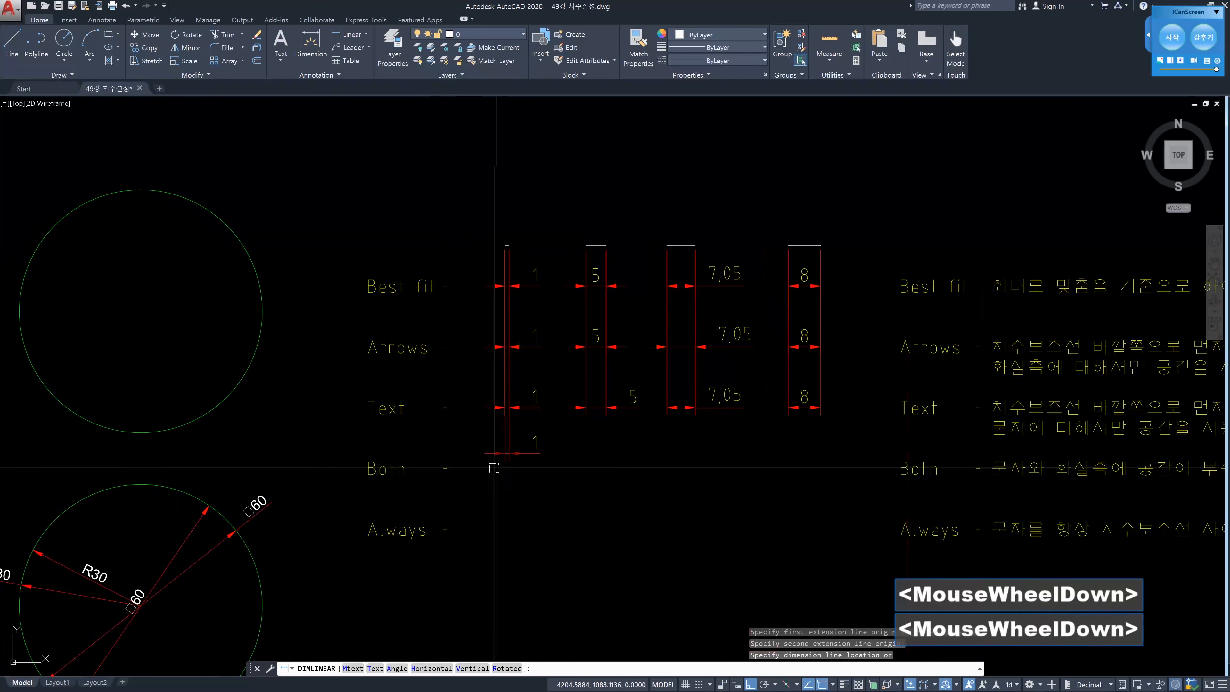
click(487, 468)
Add a linear dimension to the second line, with its dimension line aligned with the first dimension in the Both row
key(space)
click(586, 245)
click(606, 245)
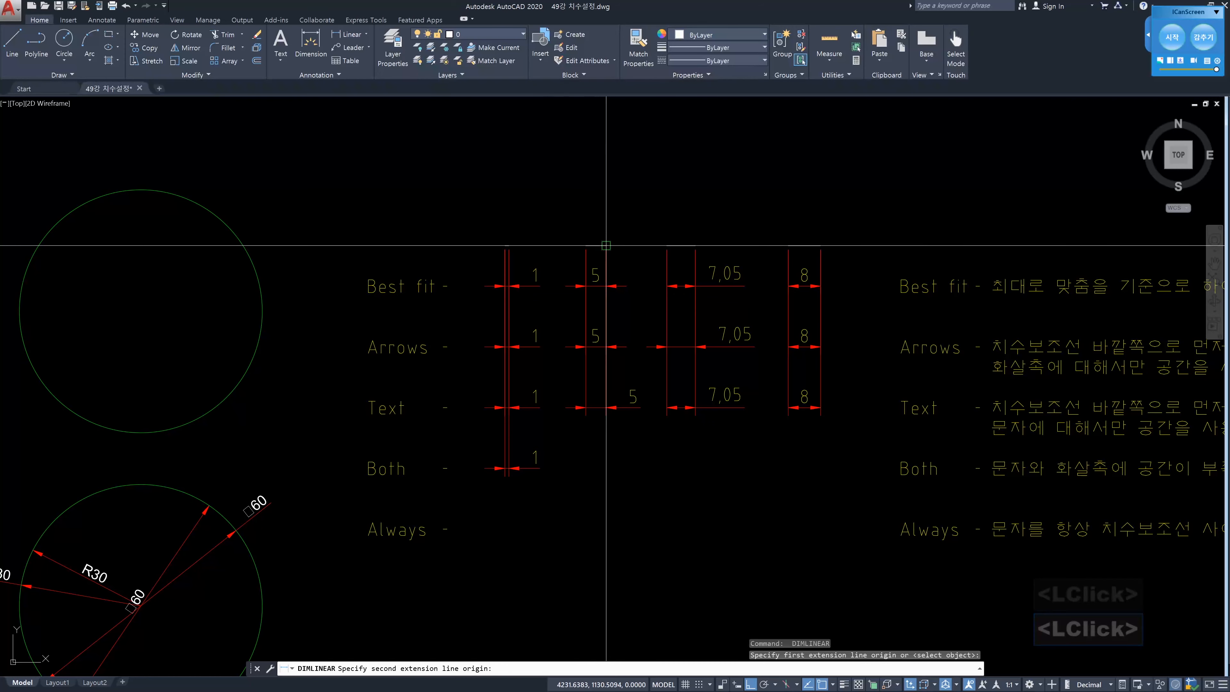
click(538, 469)
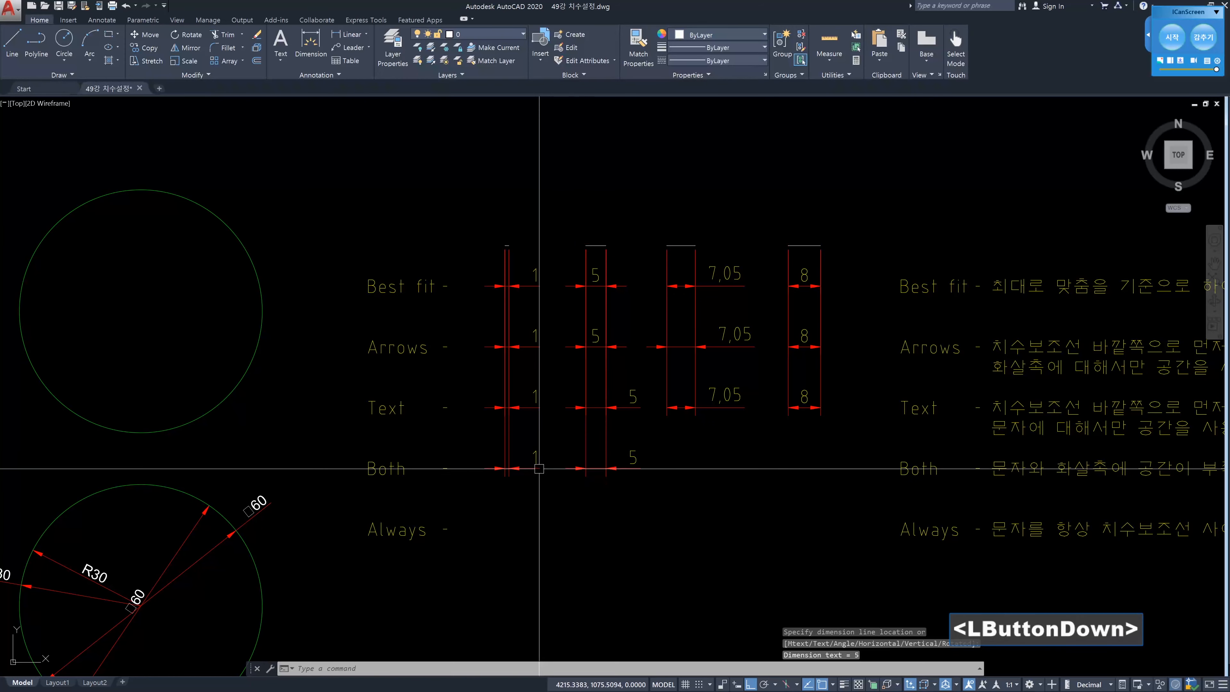
Add a linear dimension to the third line, aligned with the existing dimensions in the Both row
key(space)
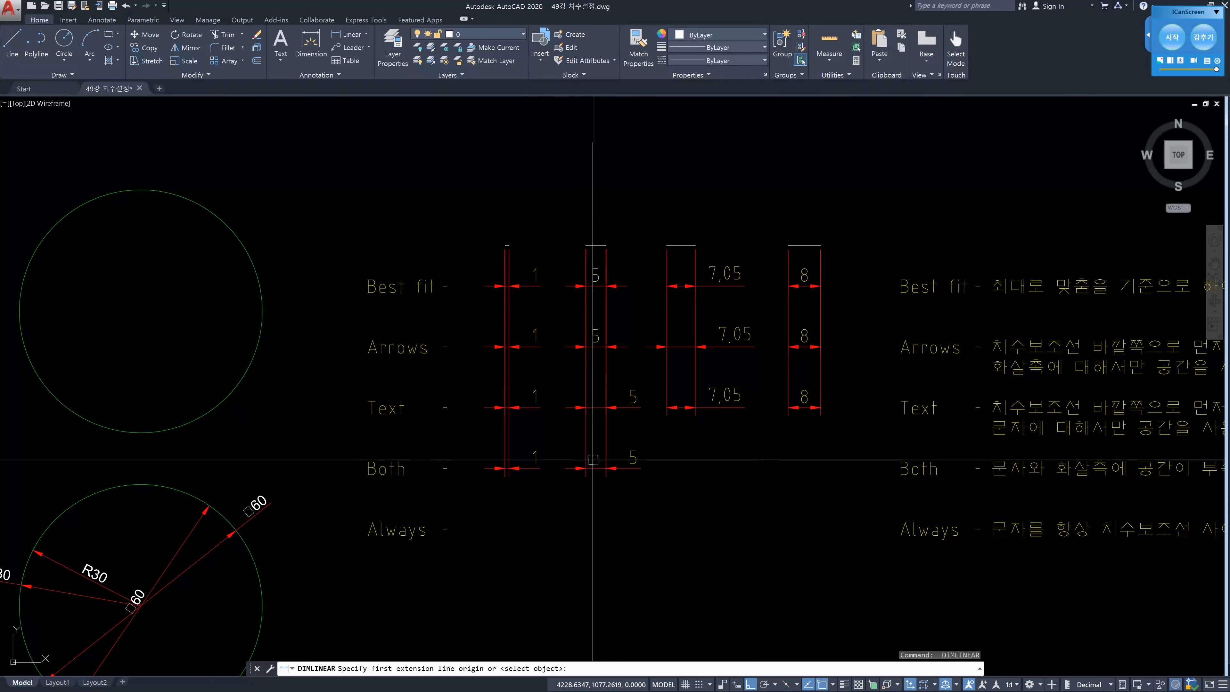
click(667, 245)
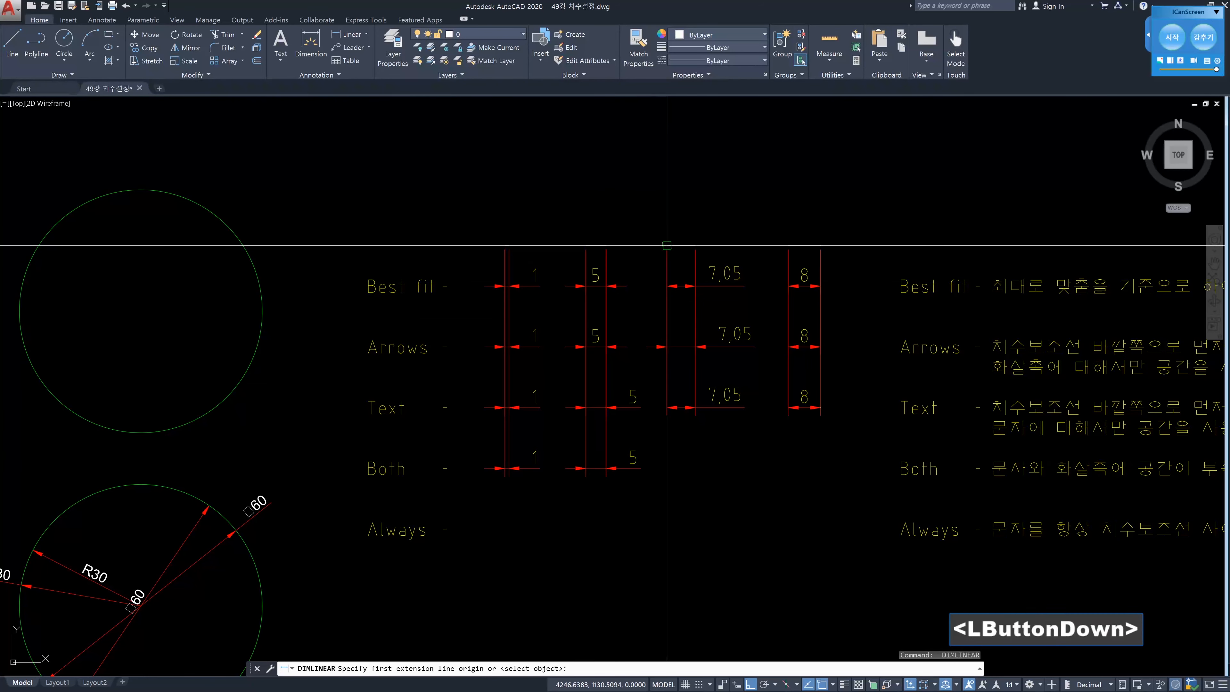
click(696, 246)
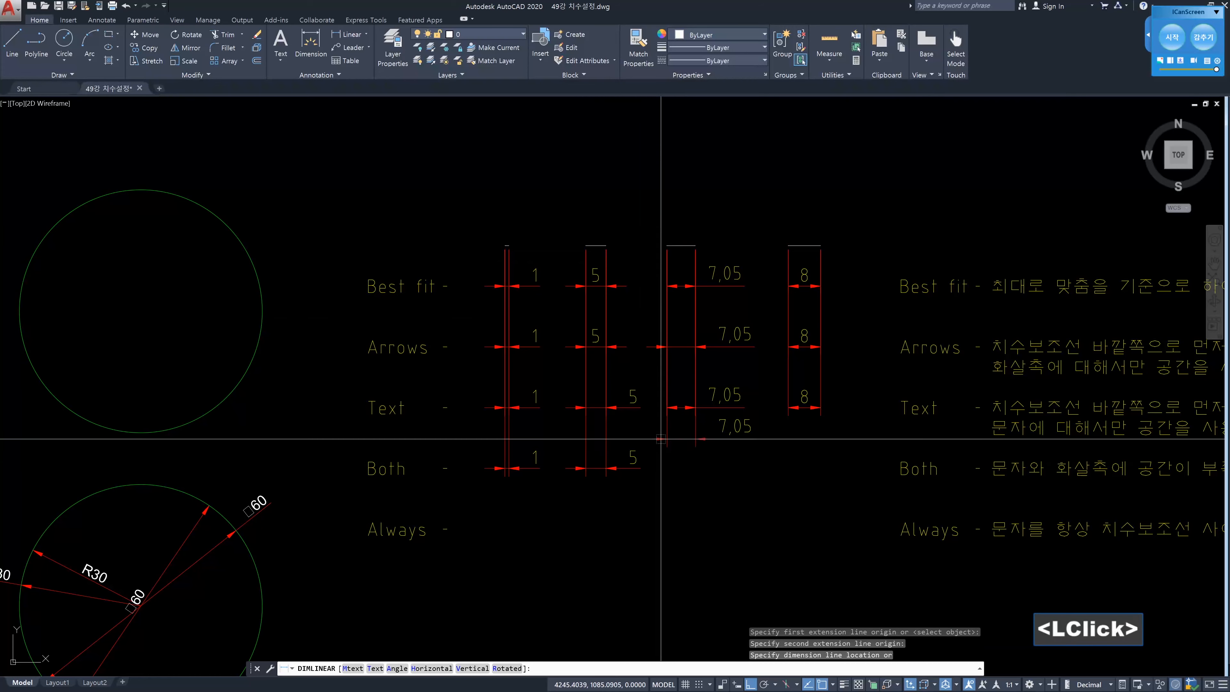
click(640, 468)
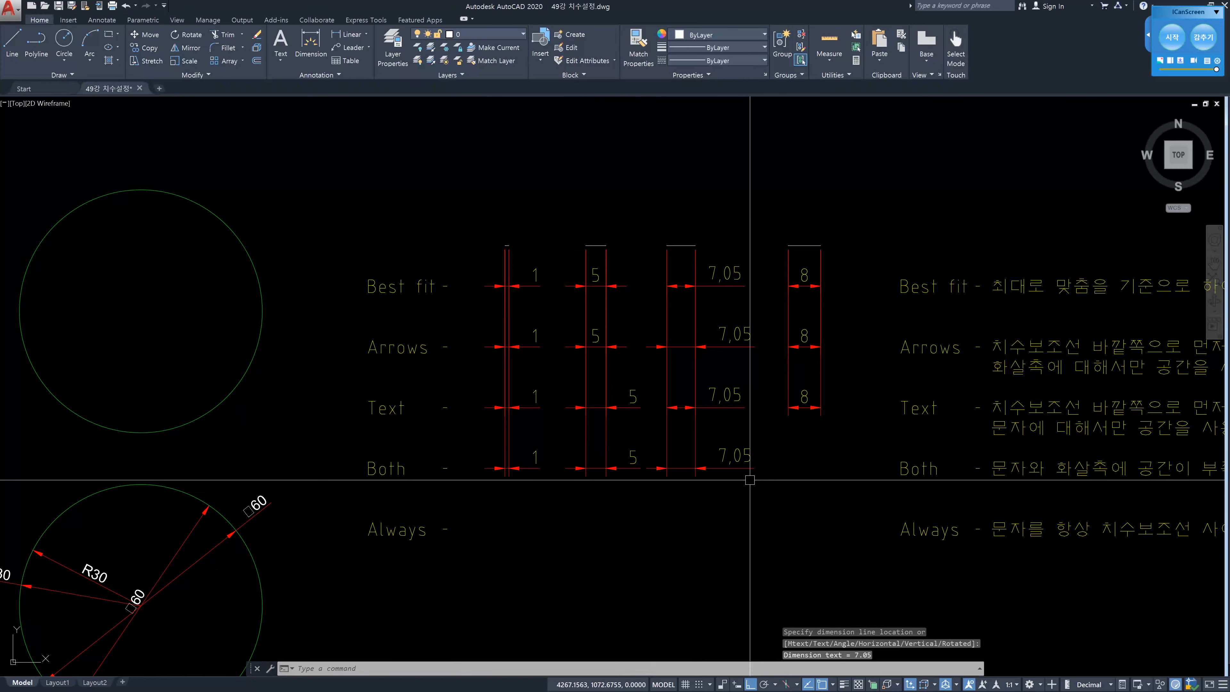
Add a linear dimension to the fourth, longest line, aligned with the other dimensions in the Both row
key(space)
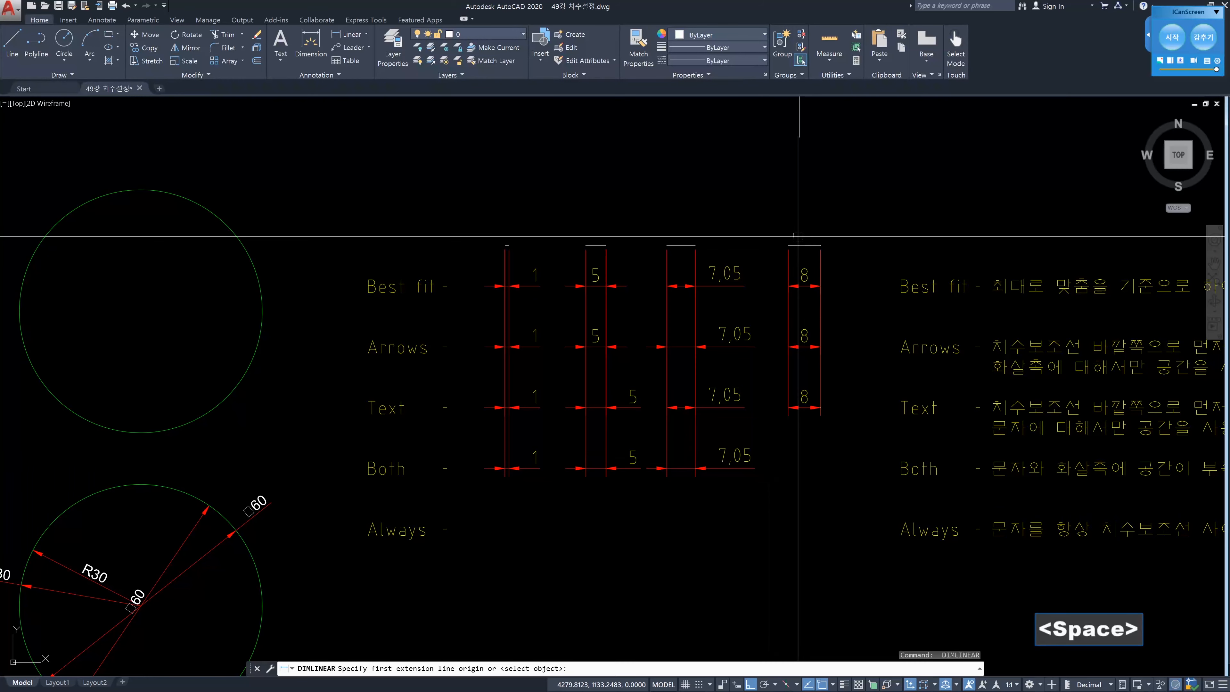
click(818, 244)
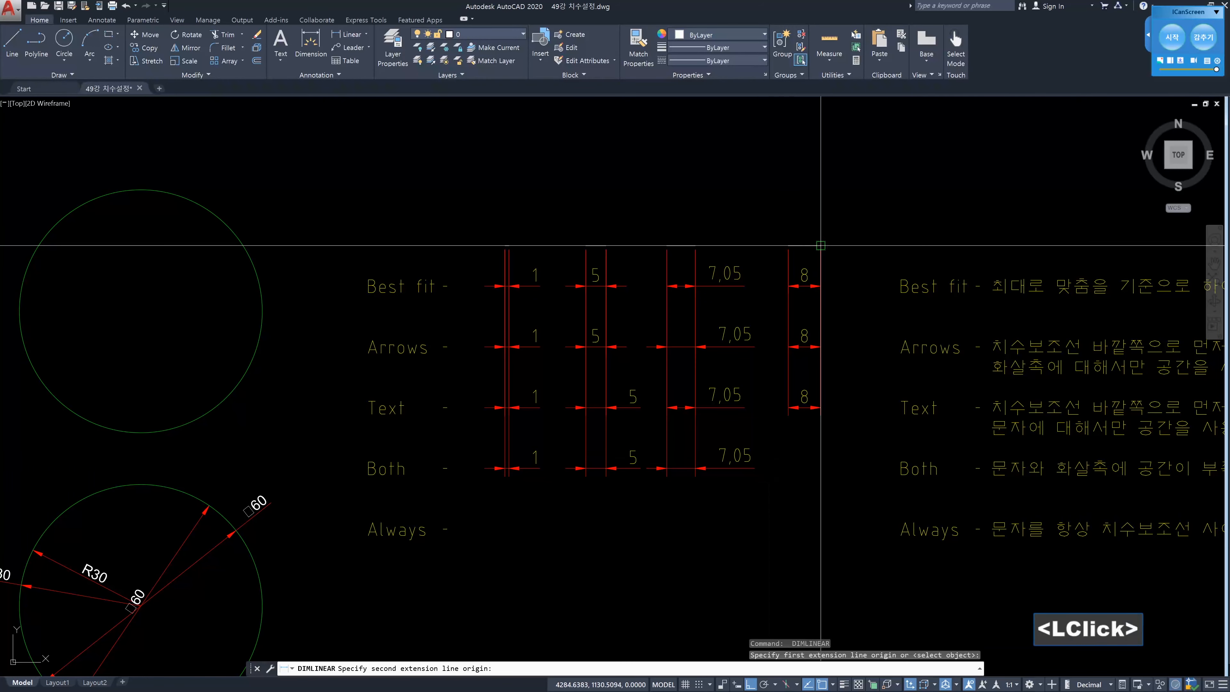
click(789, 245)
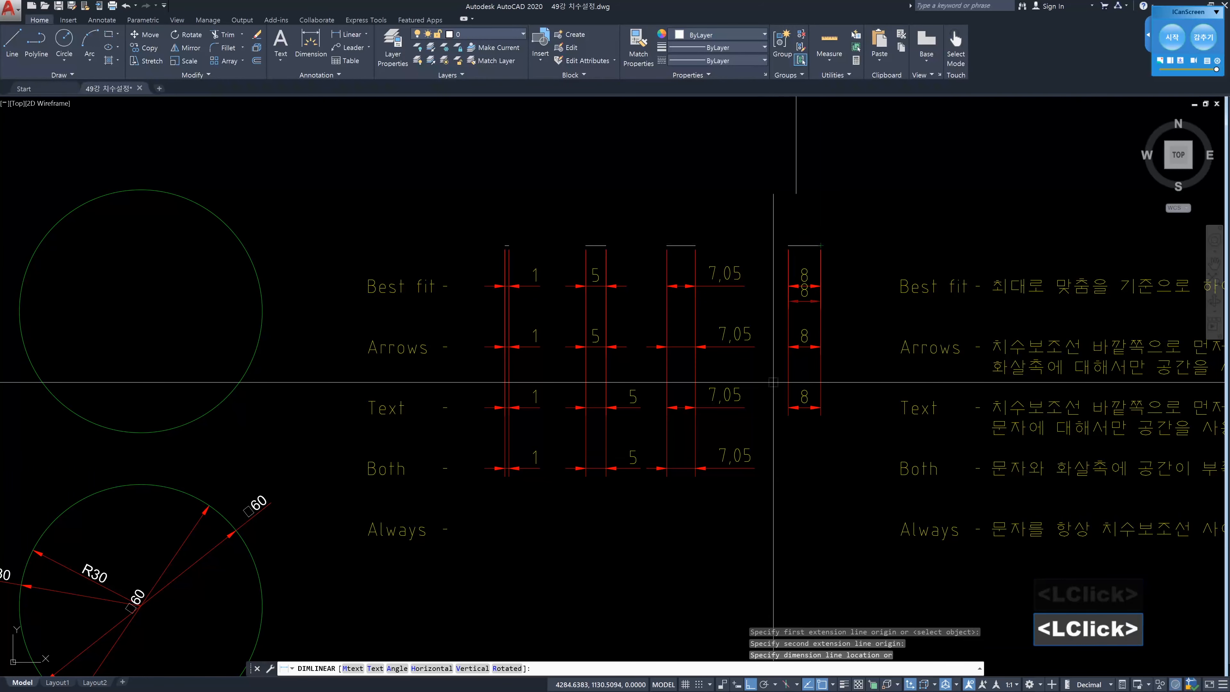
click(754, 468)
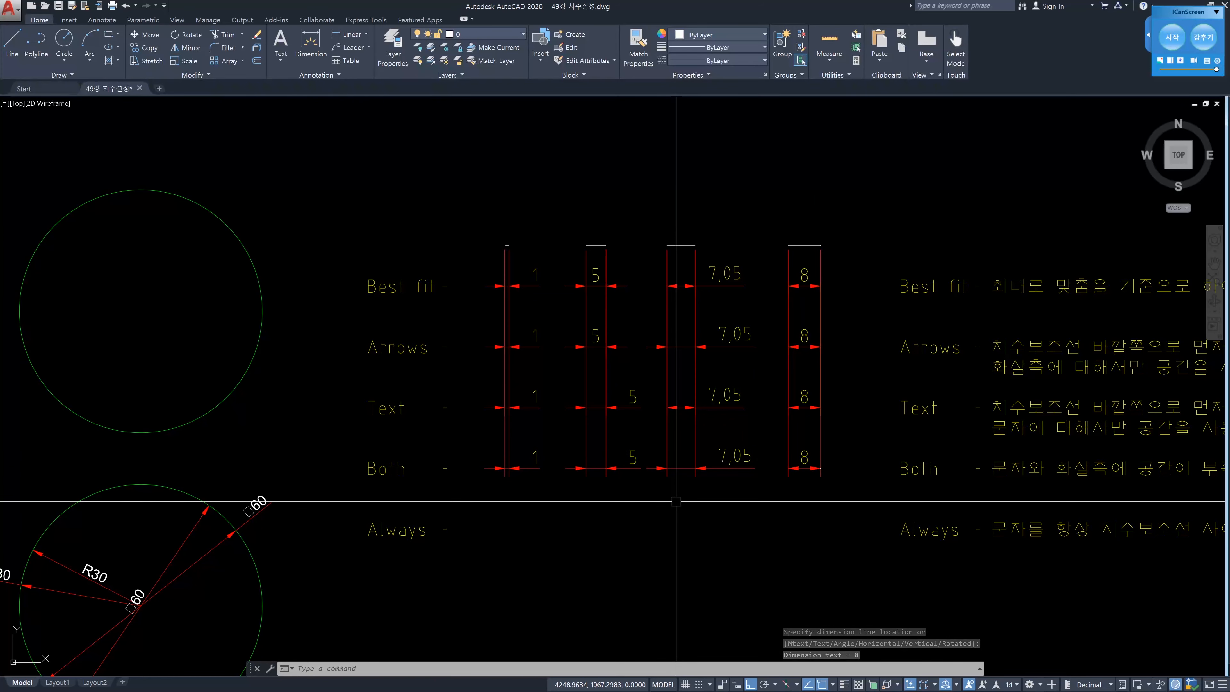
Review the fit options of the 04 Both style and make the 05 Always dimension style current
middle_drag(552, 513, 612, 426)
text(d)
key(Return)
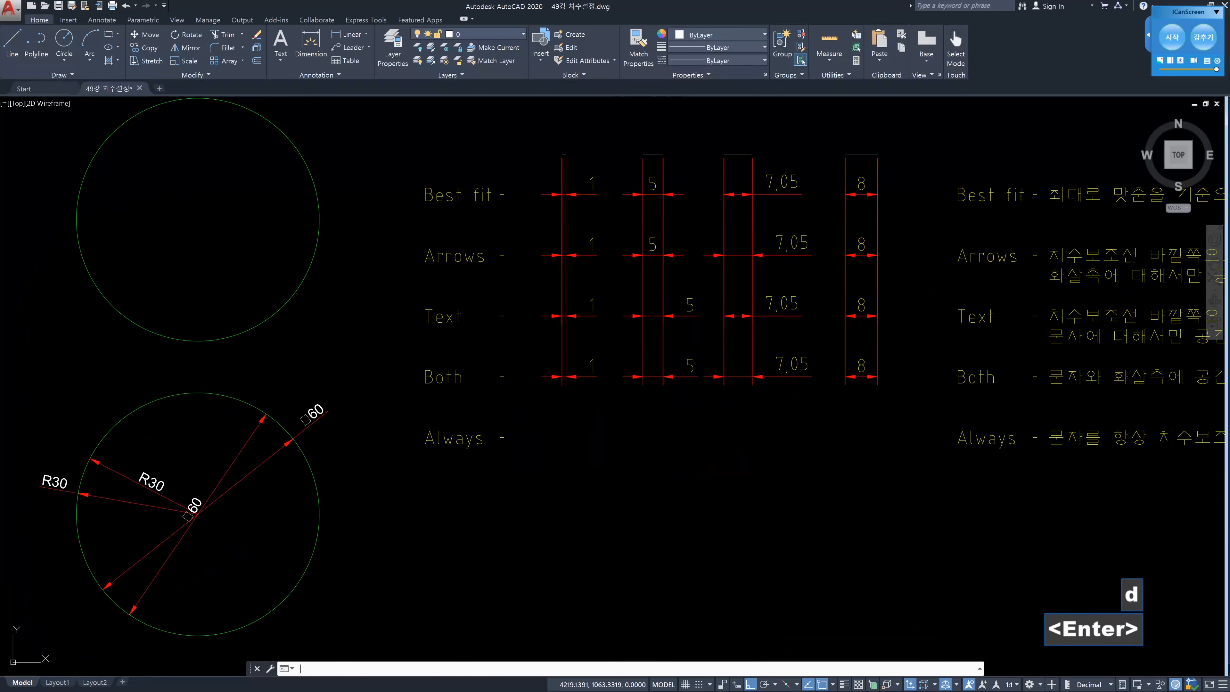
click(737, 325)
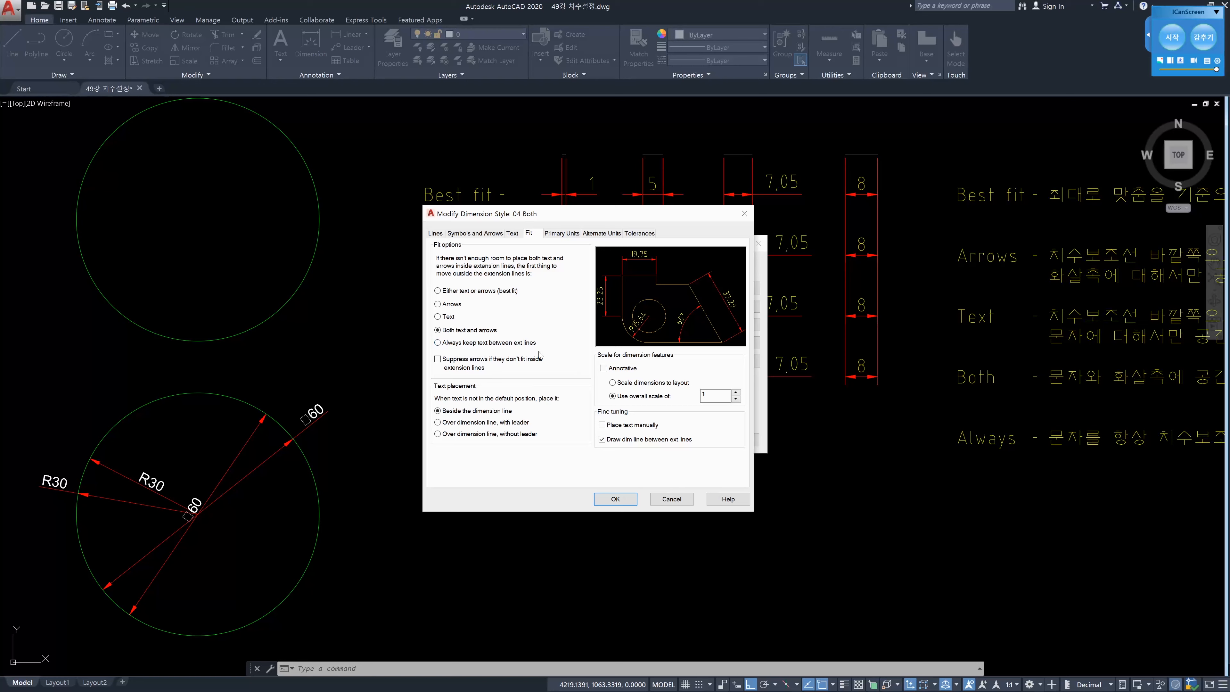
click(615, 499)
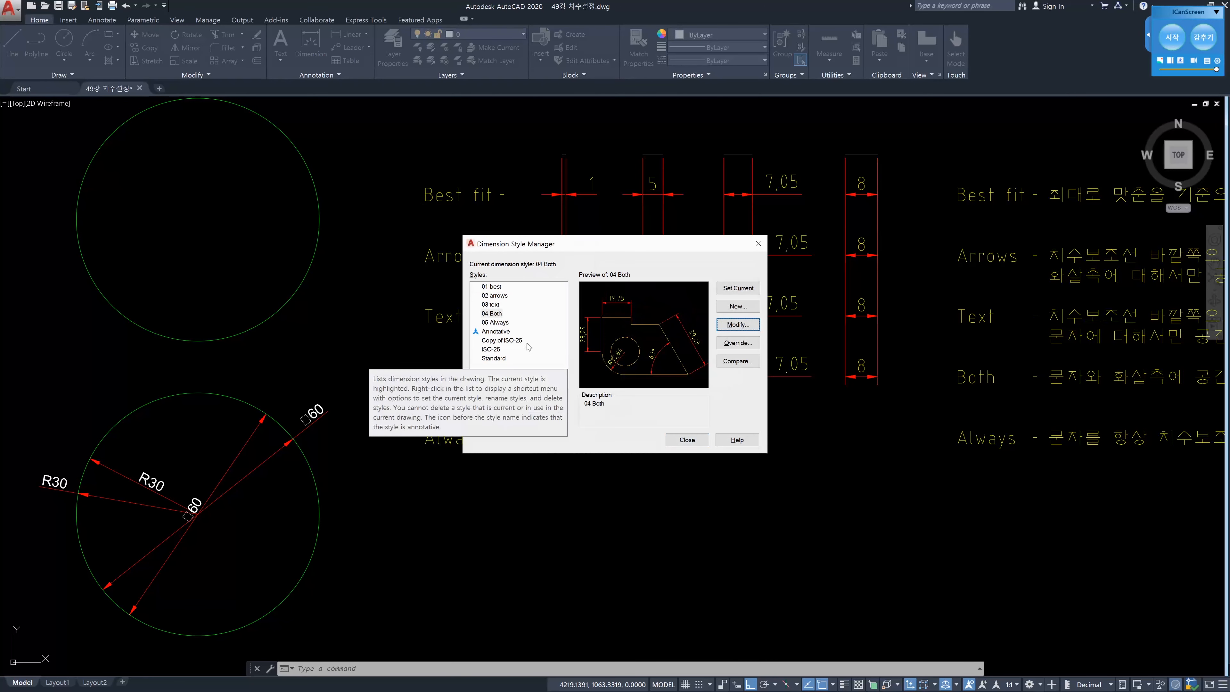
double_click(499, 322)
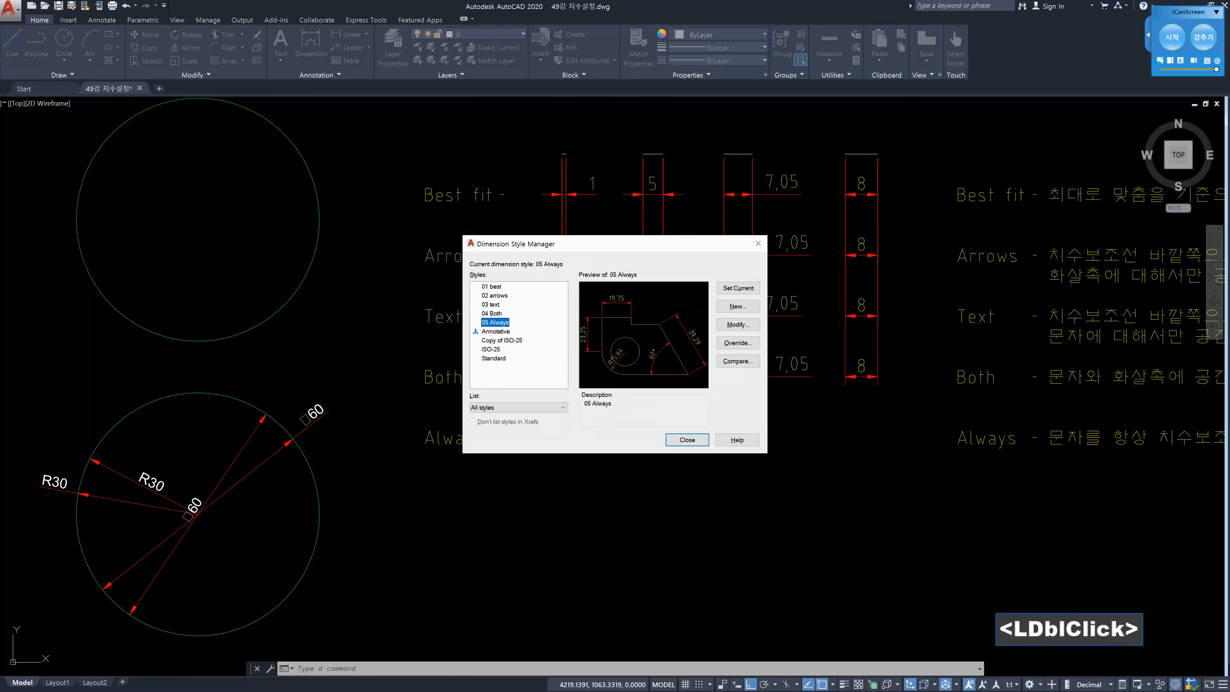
click(686, 440)
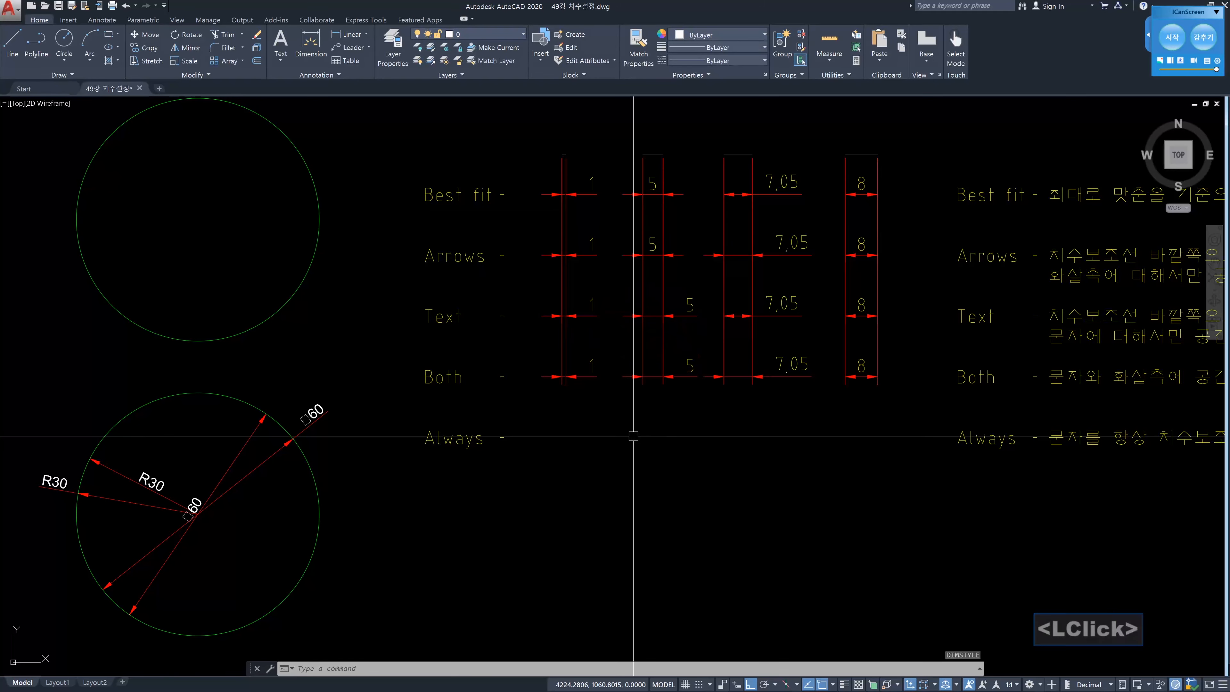
Add a linear dimension to the first, shortest line, with its dimension line level with the Always label
text(dli)
key(Return)
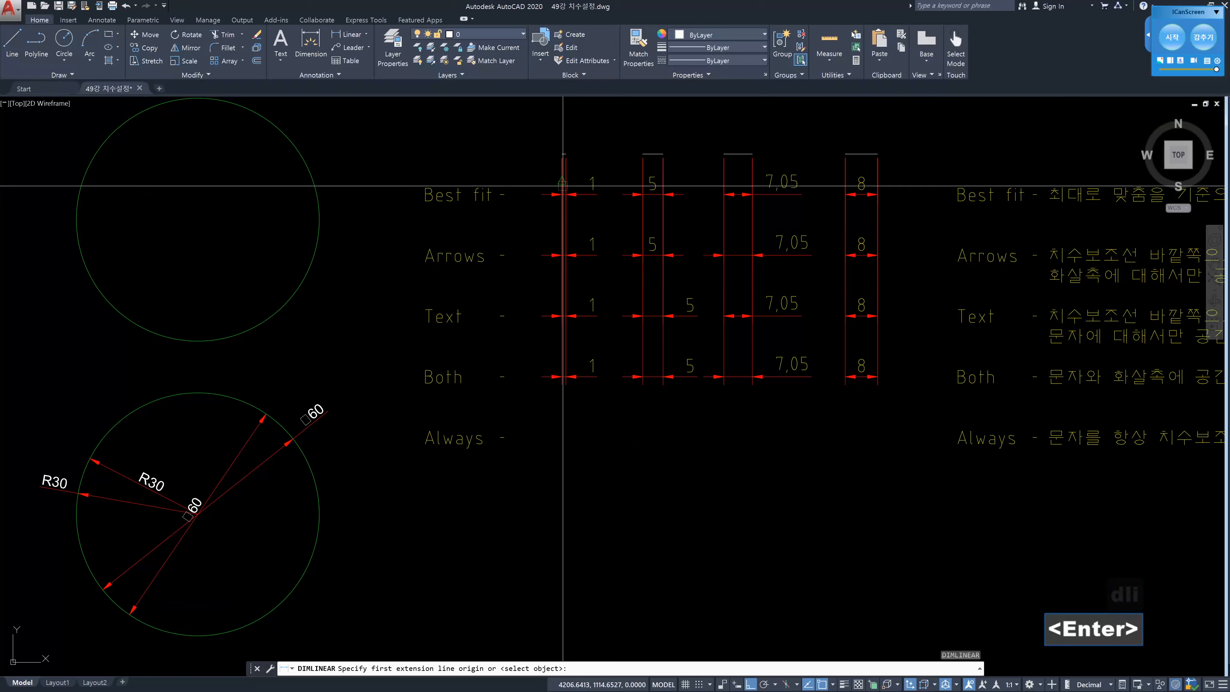
scroll(563, 185, up, 5)
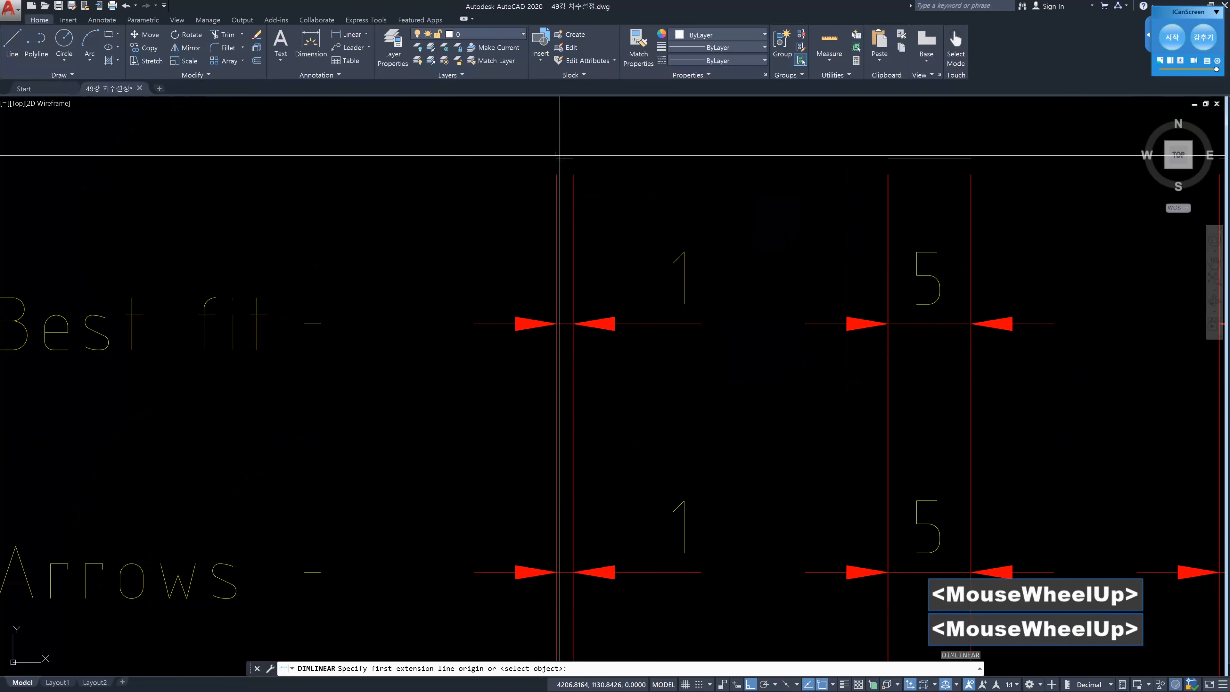
click(558, 157)
click(573, 158)
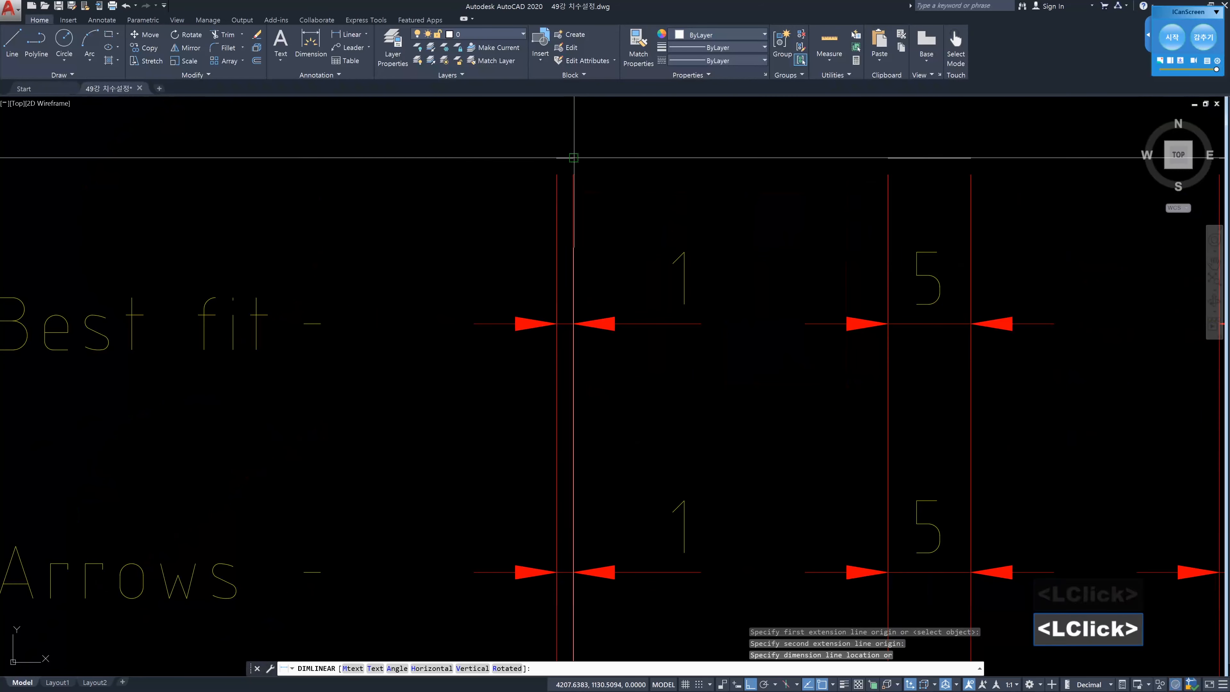
scroll(574, 158, down, 4)
scroll(599, 92, down, 2)
middle_drag(576, 490, 567, 321)
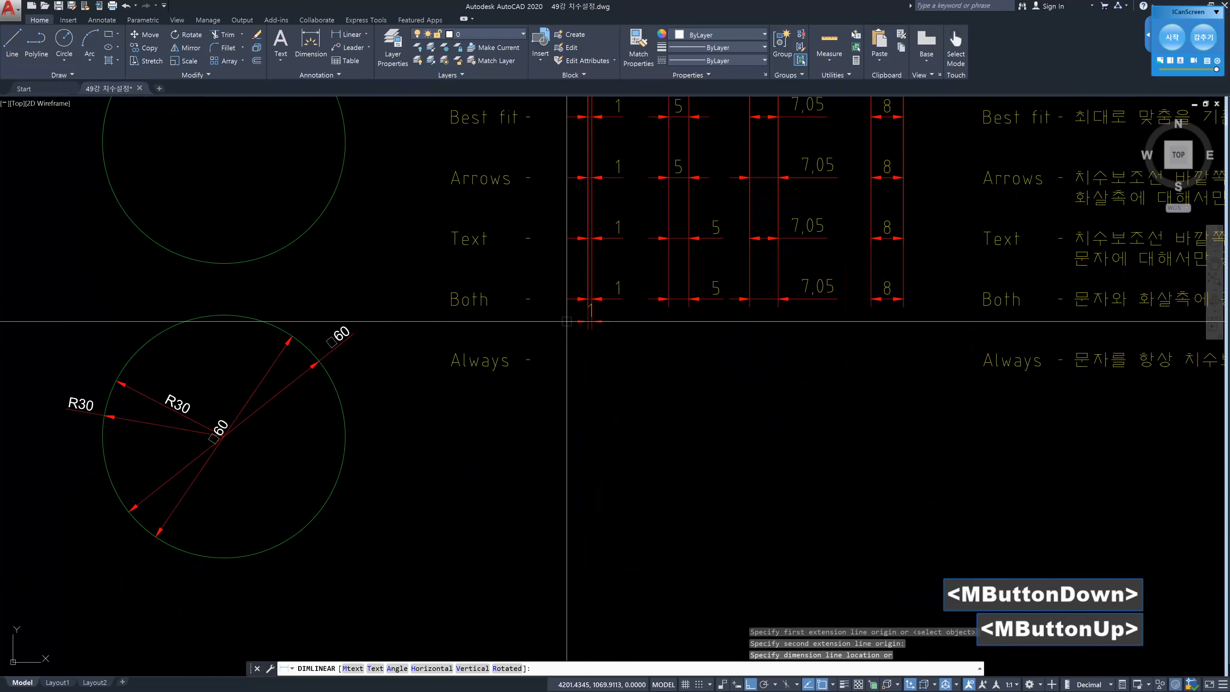
click(530, 360)
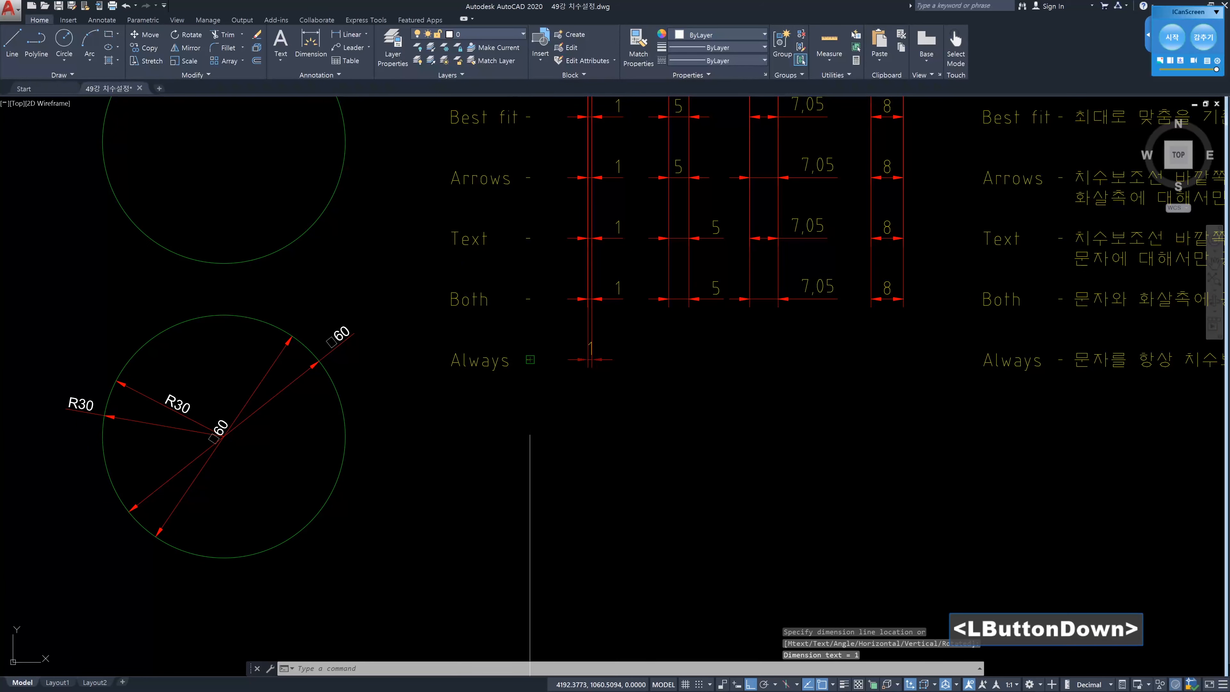
Add a linear dimension to the second line, with its dimension line aligned with the first dimension in the Always row
middle_drag(667, 349, 670, 384)
key(space)
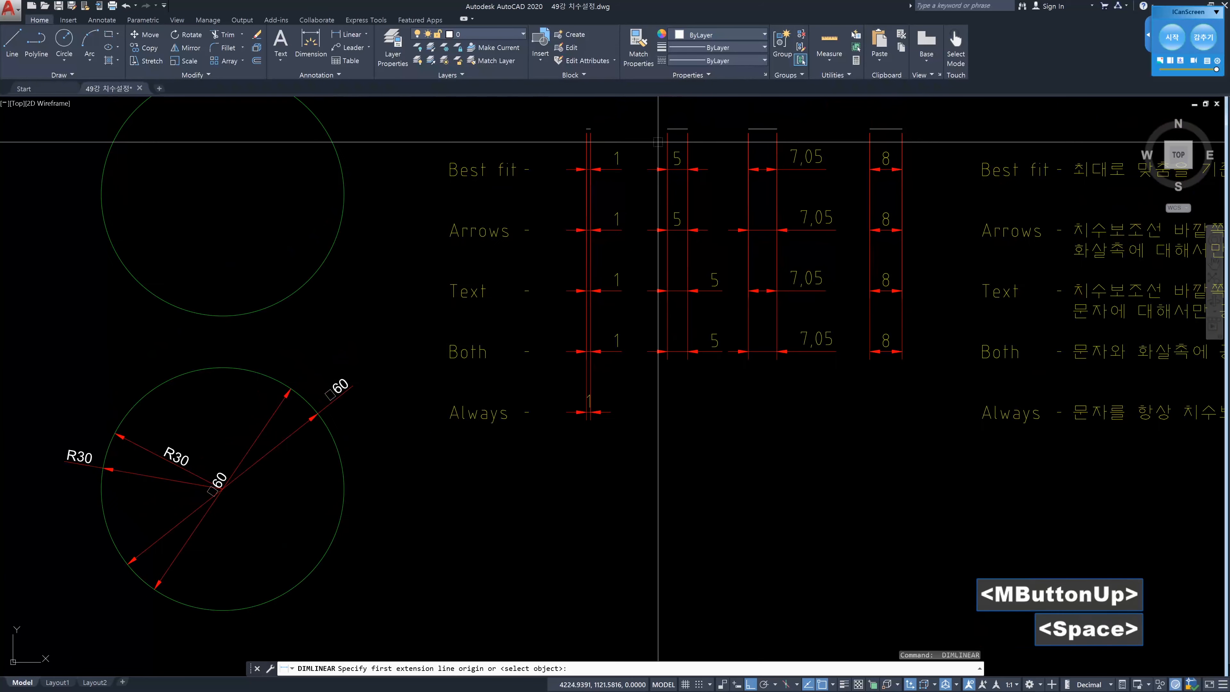
click(668, 129)
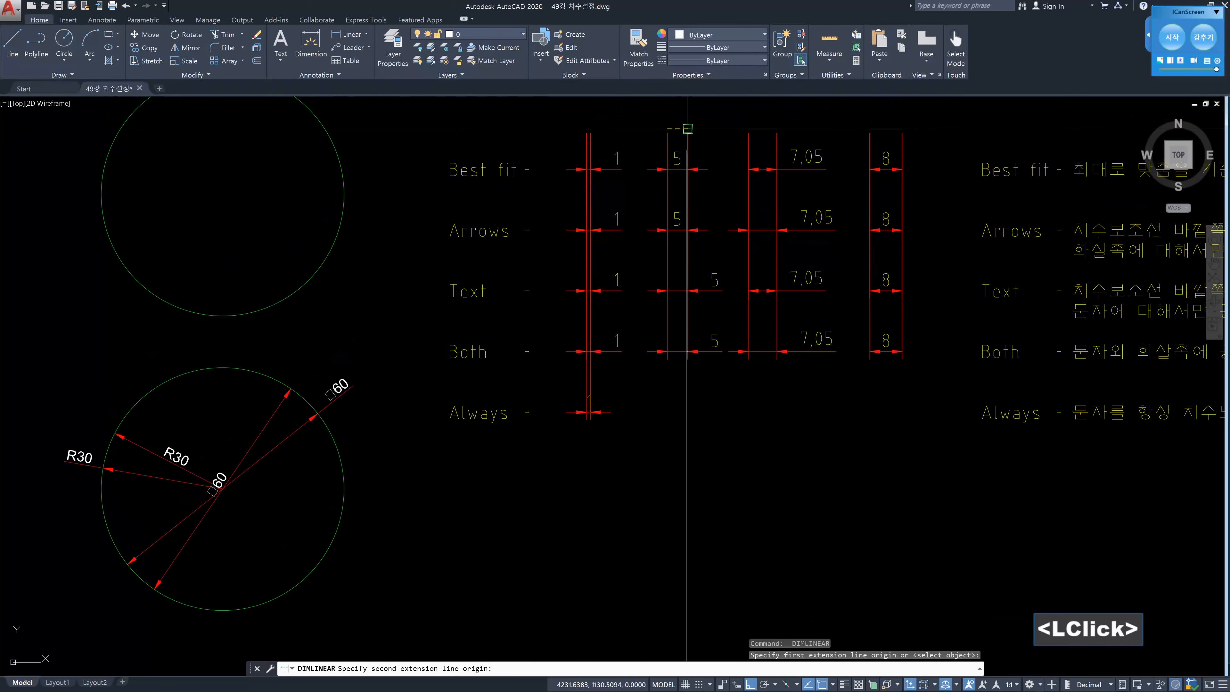
click(687, 128)
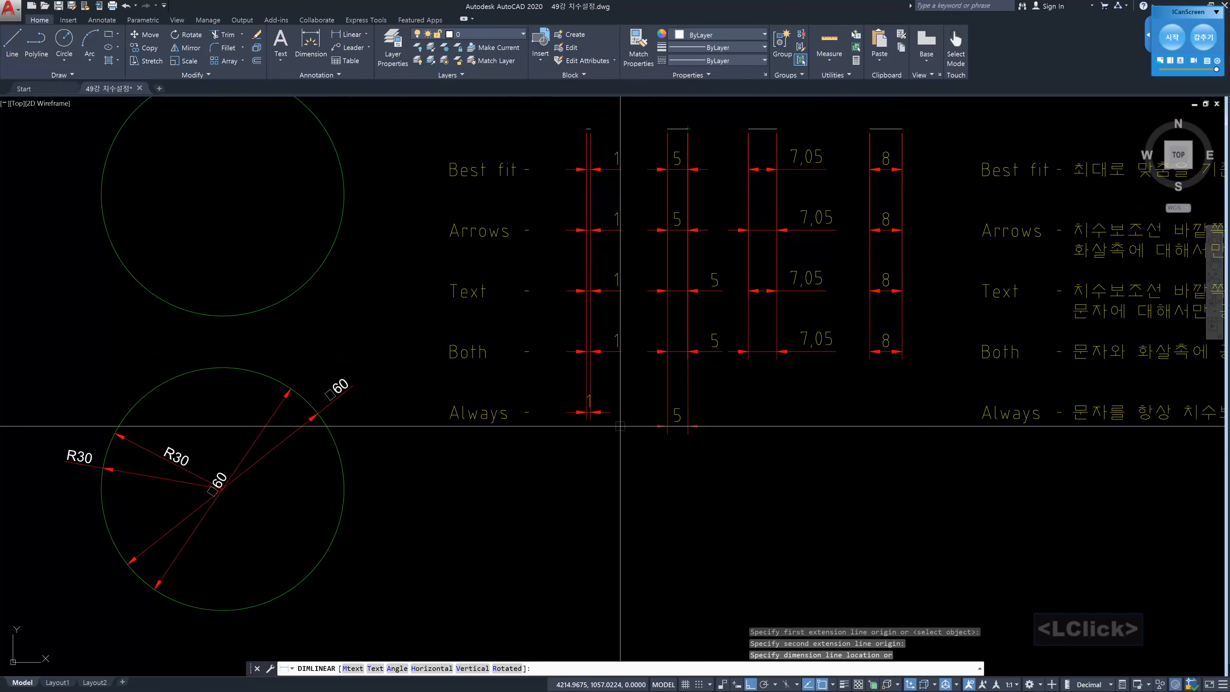
click(607, 414)
Add a linear dimension to the third line, aligned with the existing dimensions in the Always row
key(space)
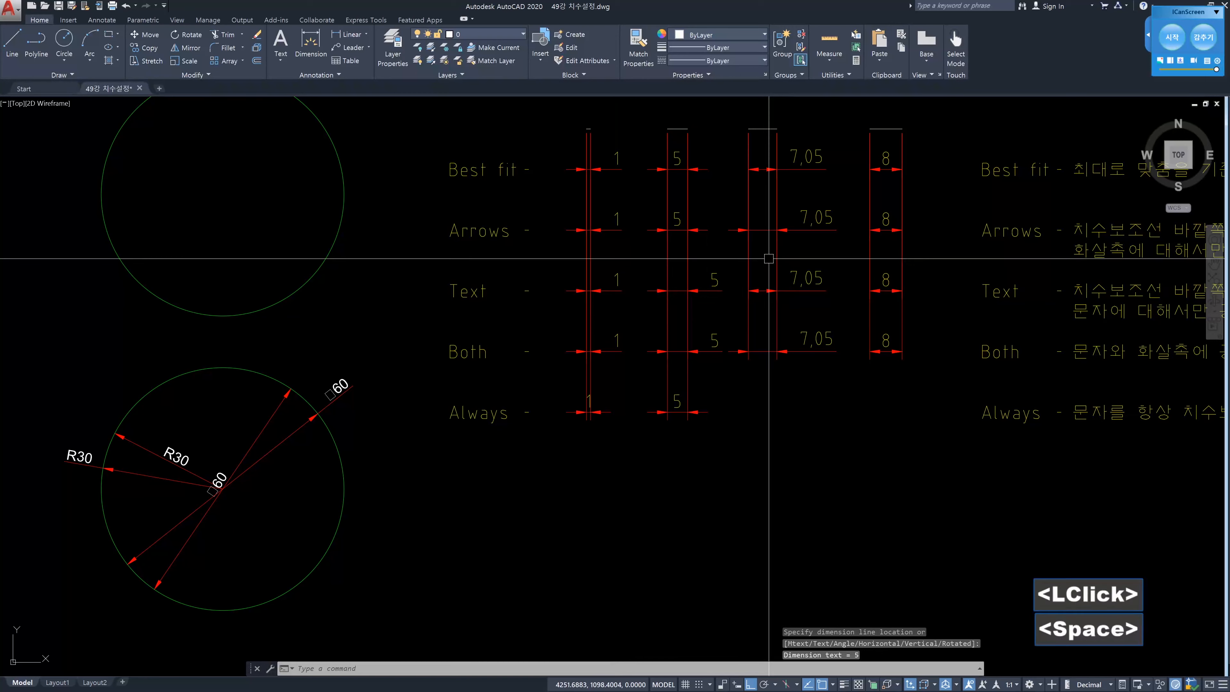
click(749, 128)
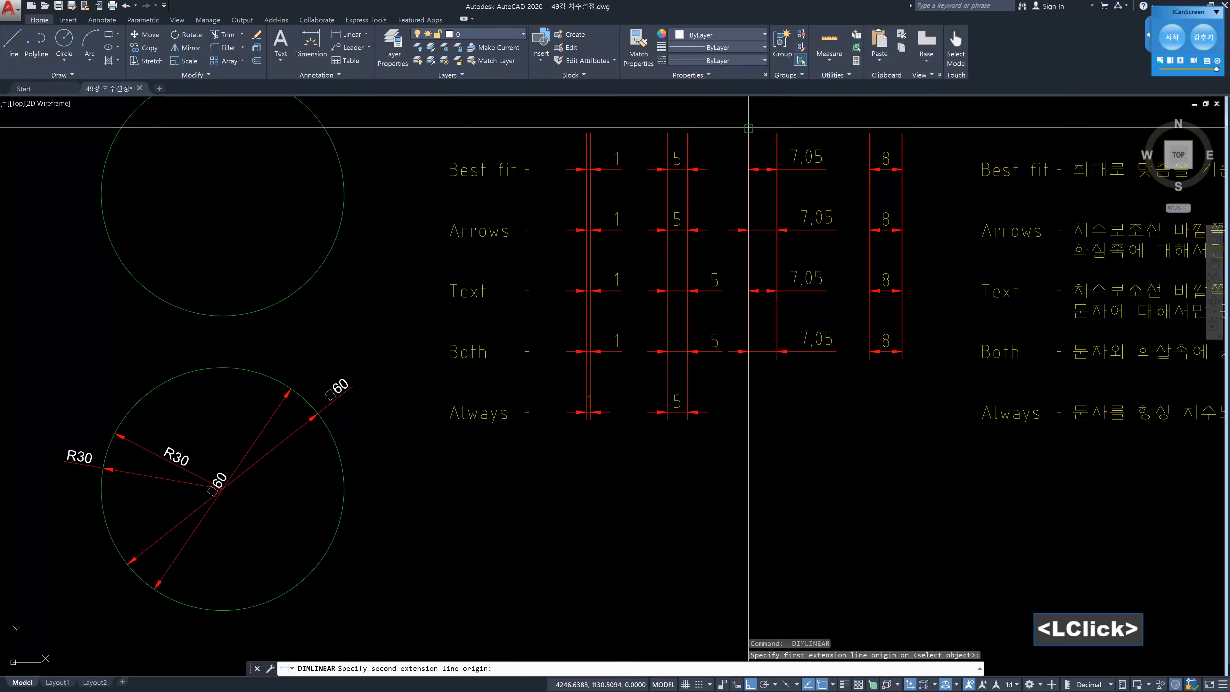
click(777, 129)
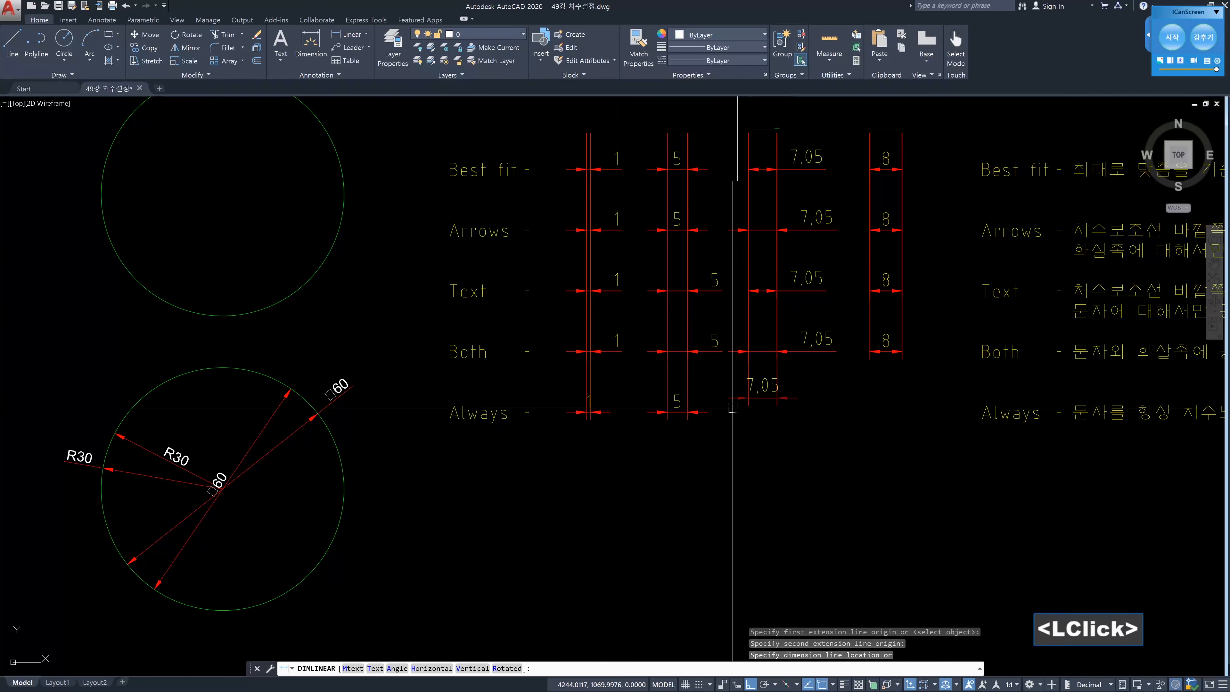
click(708, 412)
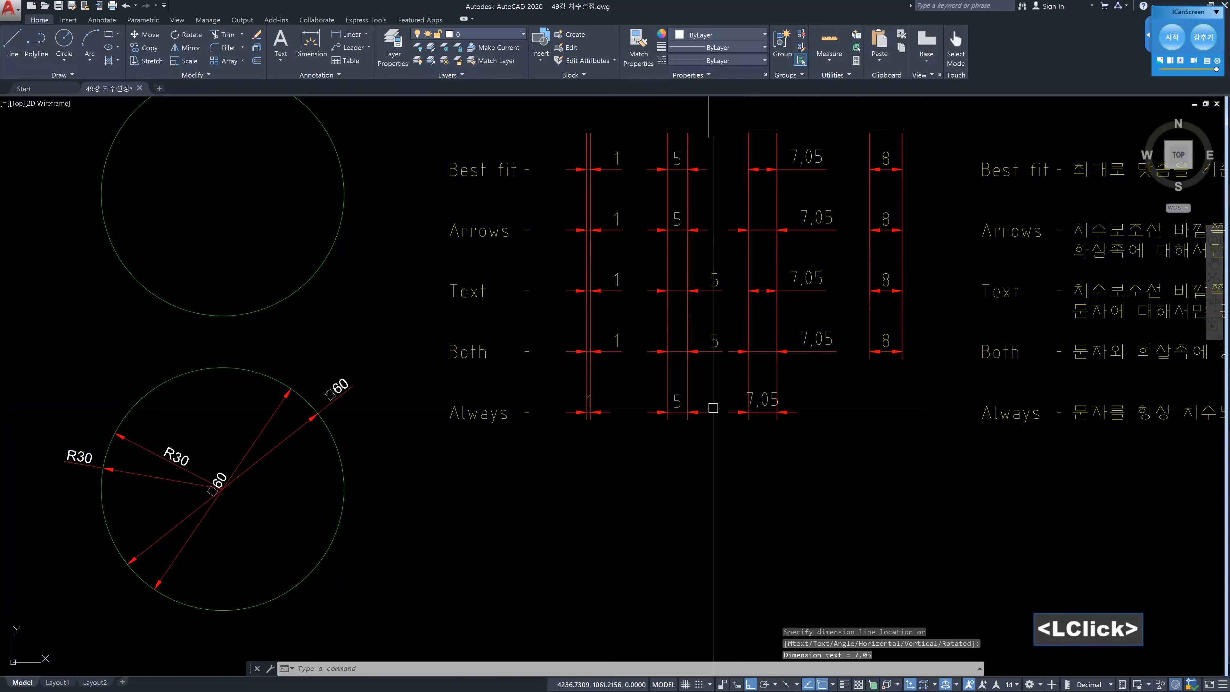
Add a linear dimension to the fourth, longest line, aligned with the other dimensions in the Always row
key(space)
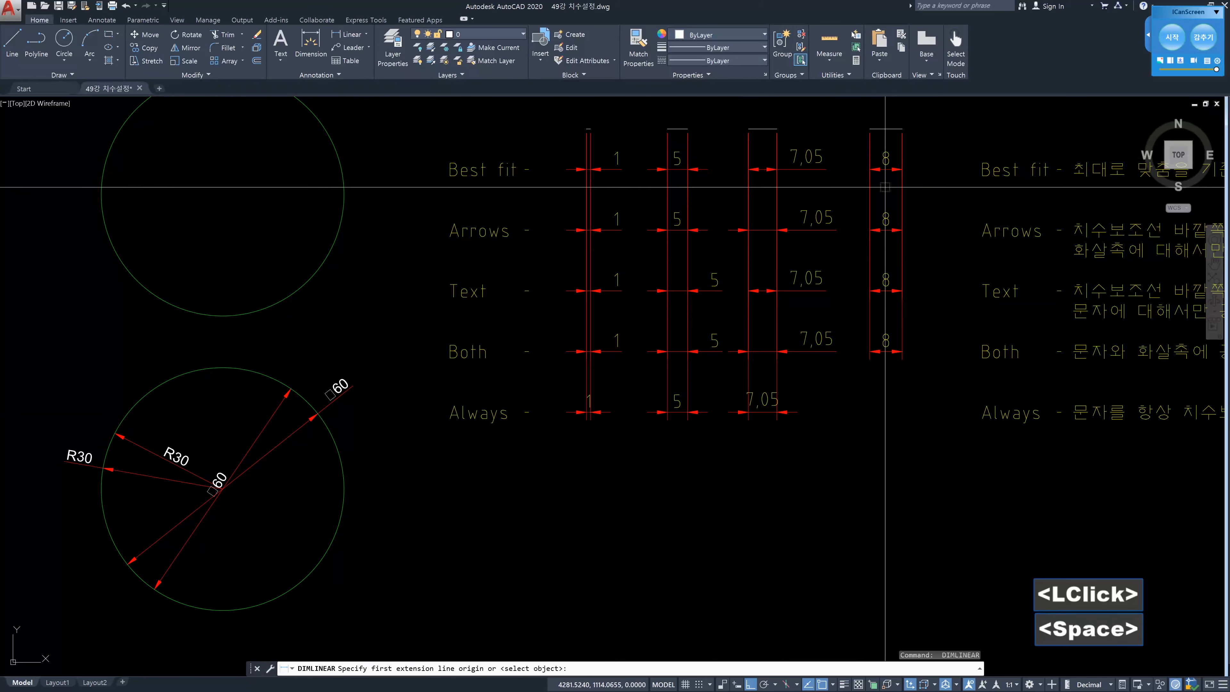
click(870, 129)
click(902, 128)
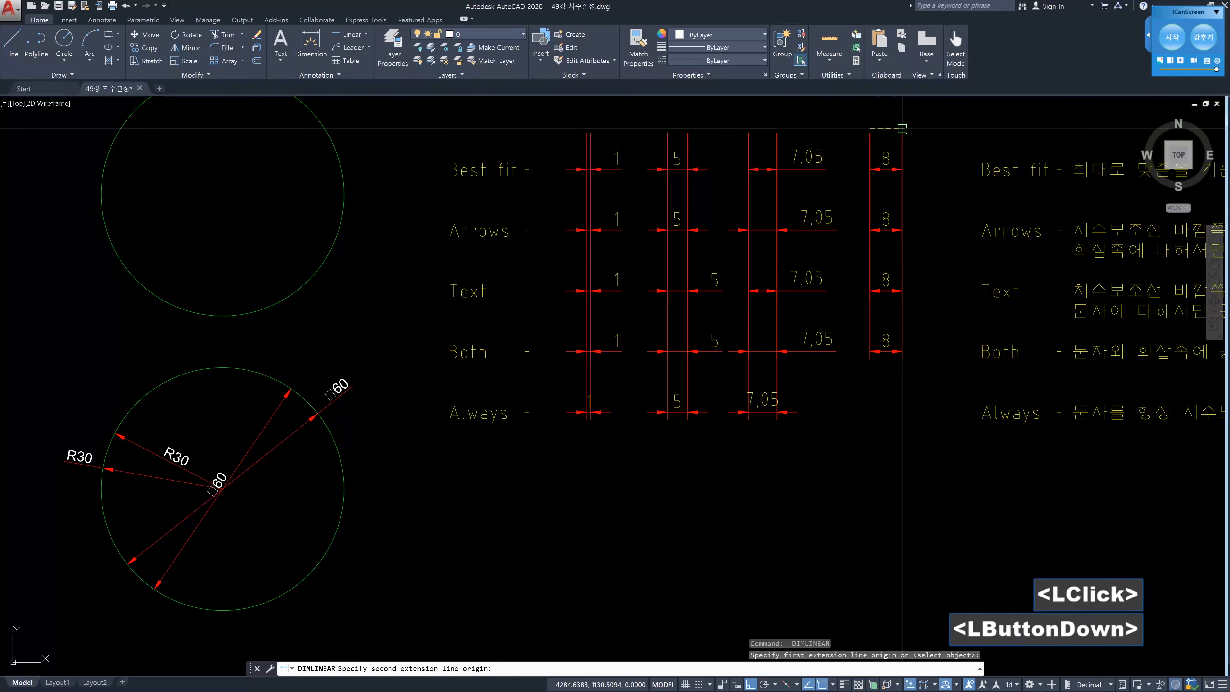
click(799, 412)
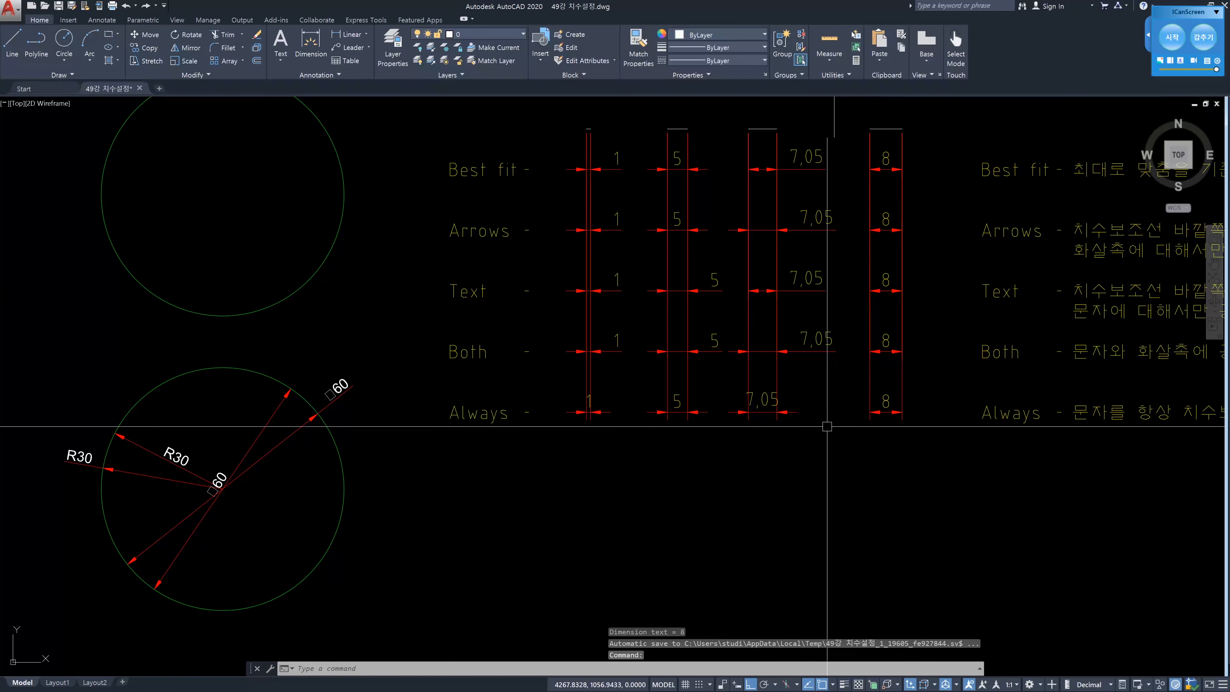
Examine the text and arrow placement of the Always row dimensions up close, especially on the shortest line, and compare them with the rows above
scroll(770, 426, up, 2)
middle_drag(769, 426, 781, 462)
scroll(782, 463, down, 2)
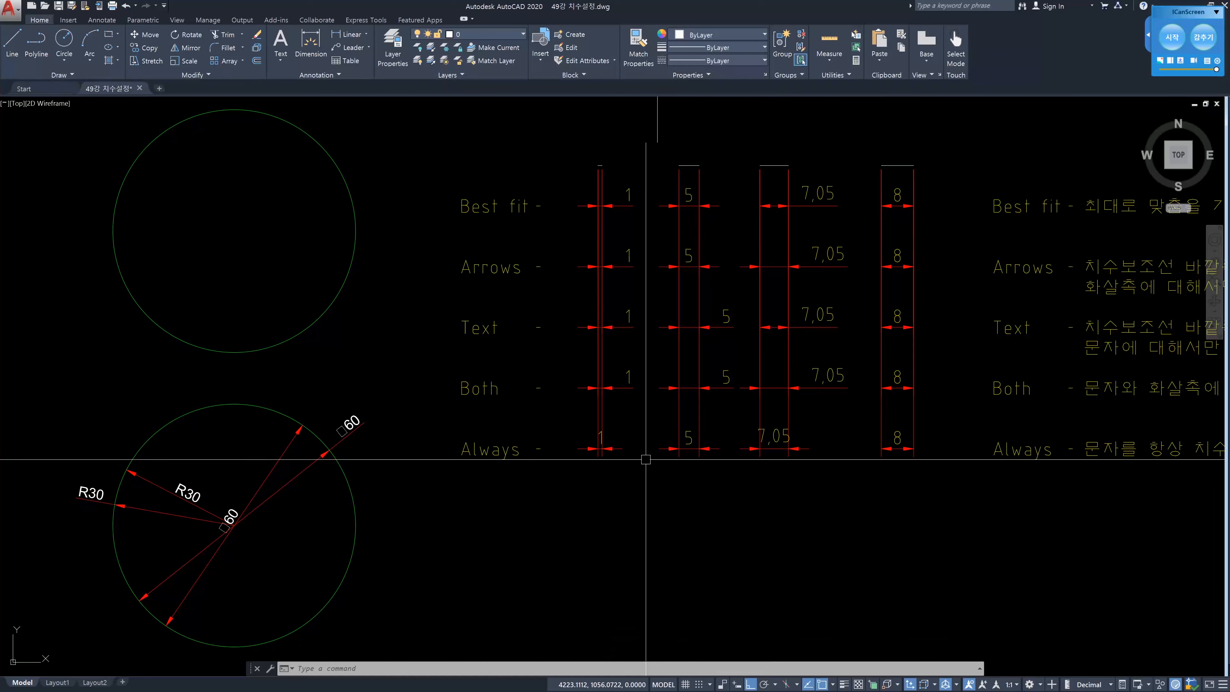
scroll(629, 453, up, 4)
scroll(584, 401, down, 2)
middle_drag(610, 316, 562, 357)
scroll(598, 374, up, 2)
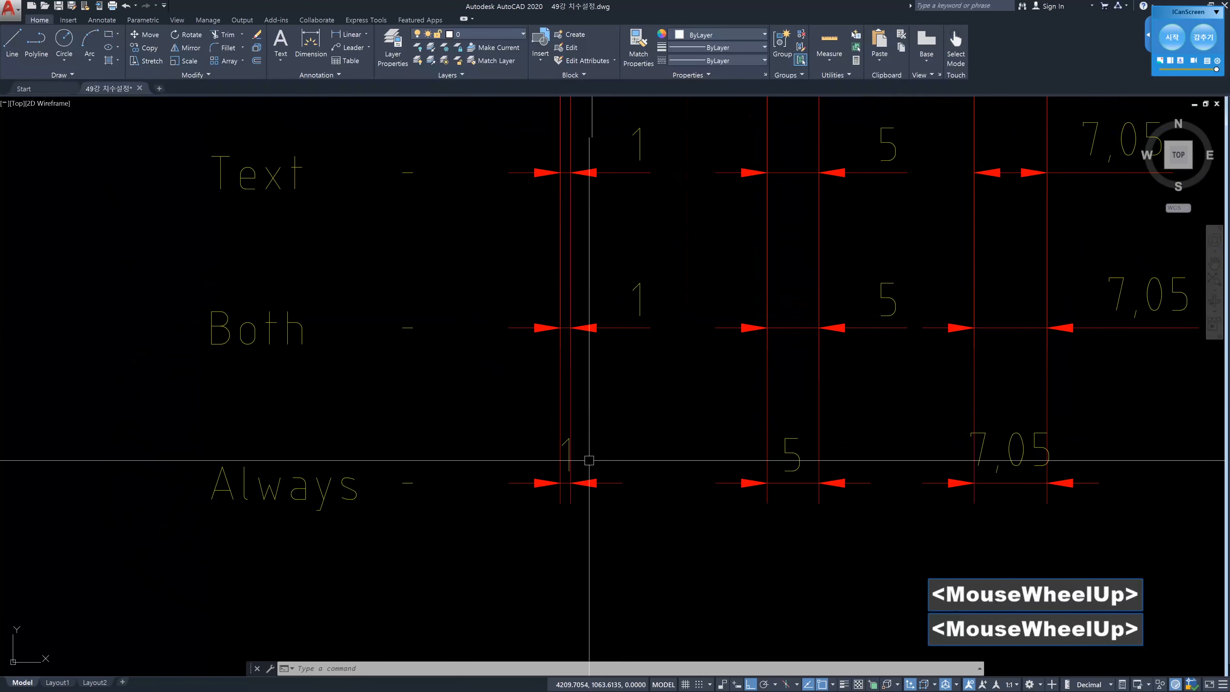
scroll(594, 476, up, 6)
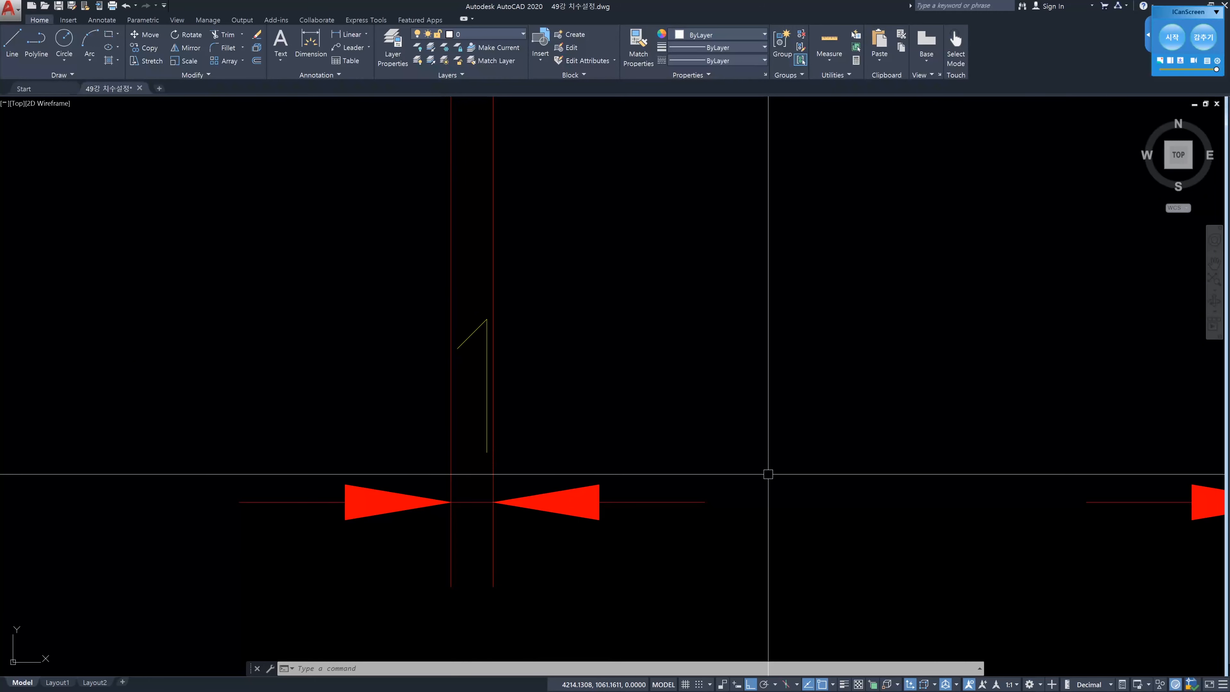
scroll(768, 474, down, 8)
middle_drag(777, 404, 747, 425)
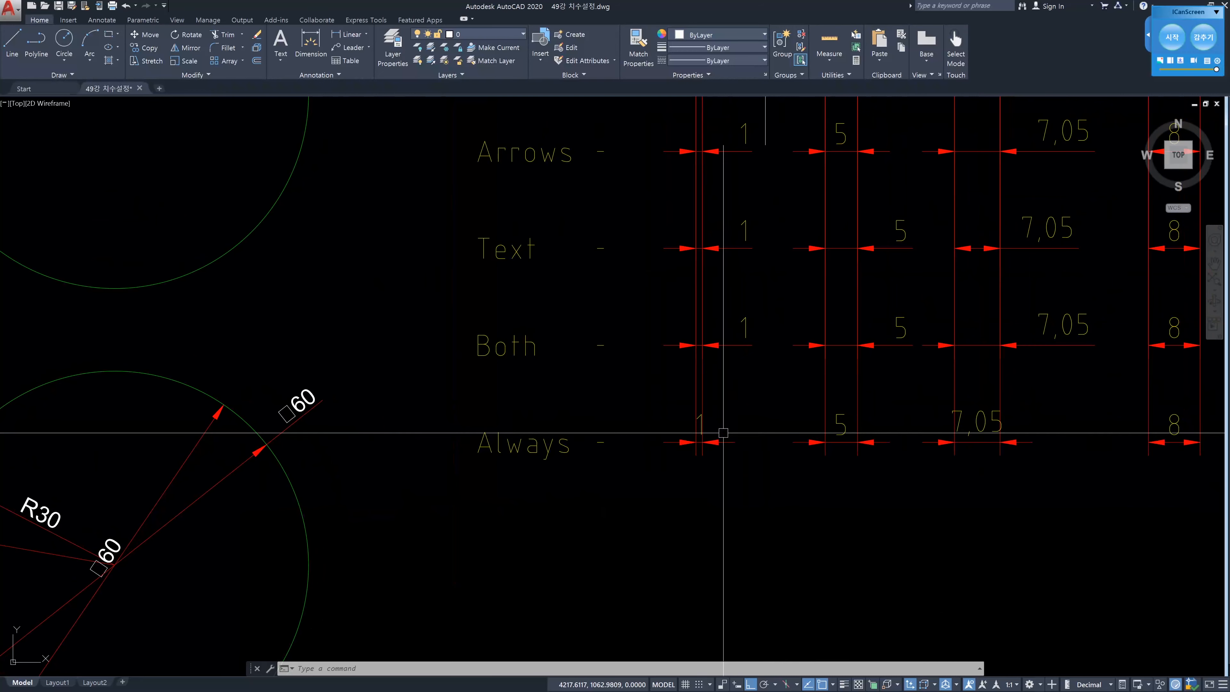
scroll(706, 428, up, 2)
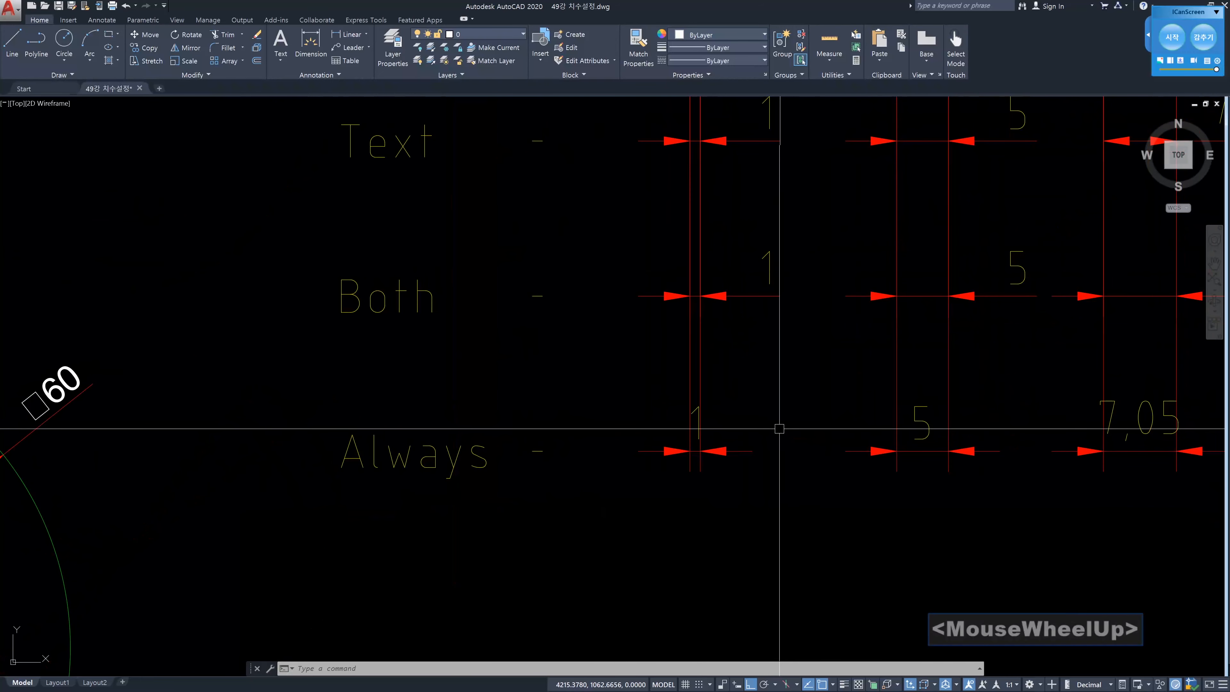
Compare the text and arrow placement of the Always row dimensions on all four lines with the other fit option rows
scroll(780, 428, down, 2)
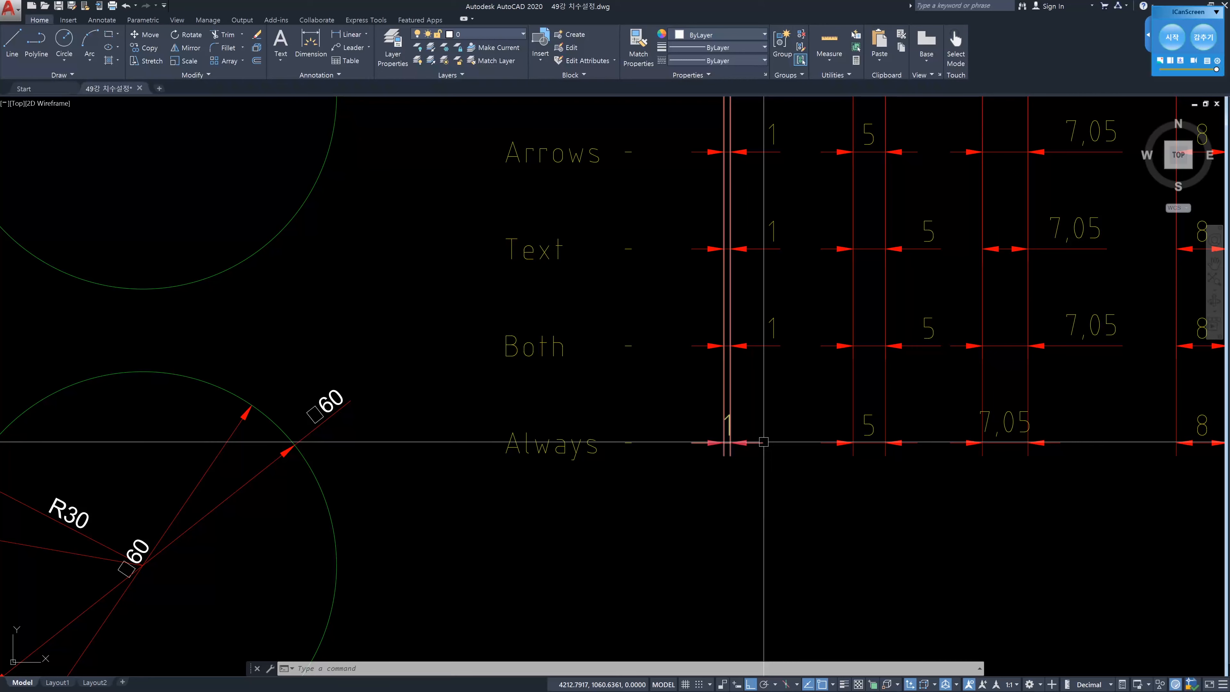
scroll(741, 441, up, 2)
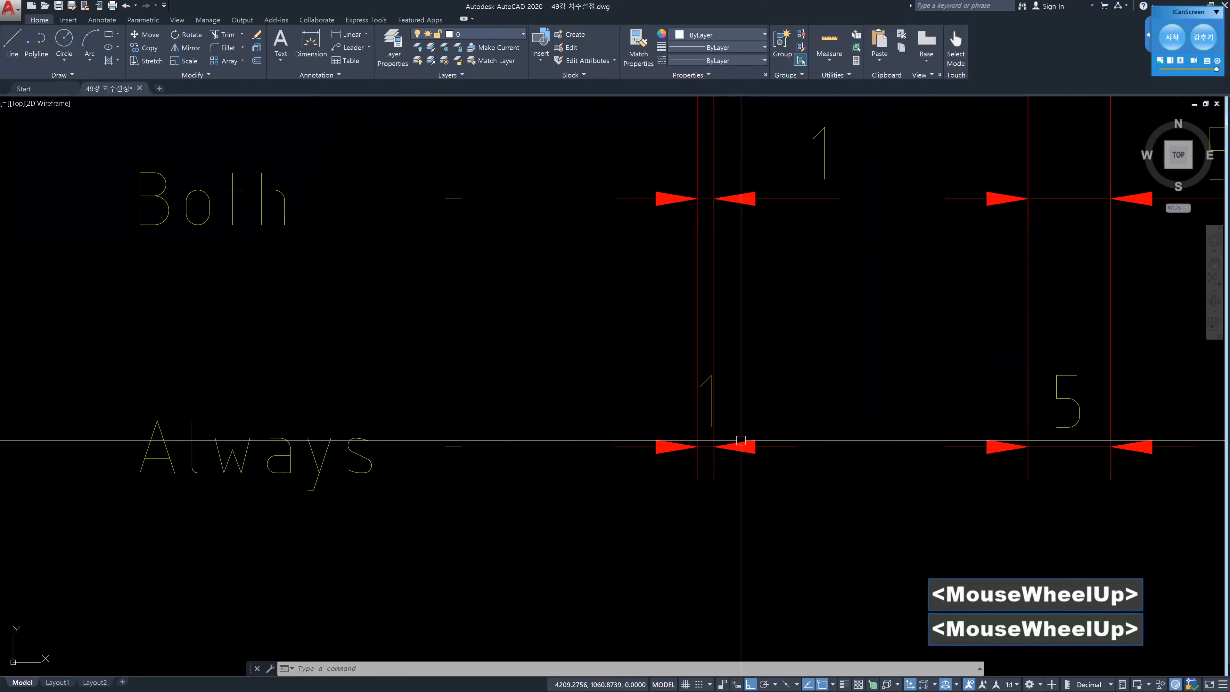
scroll(741, 440, down, 2)
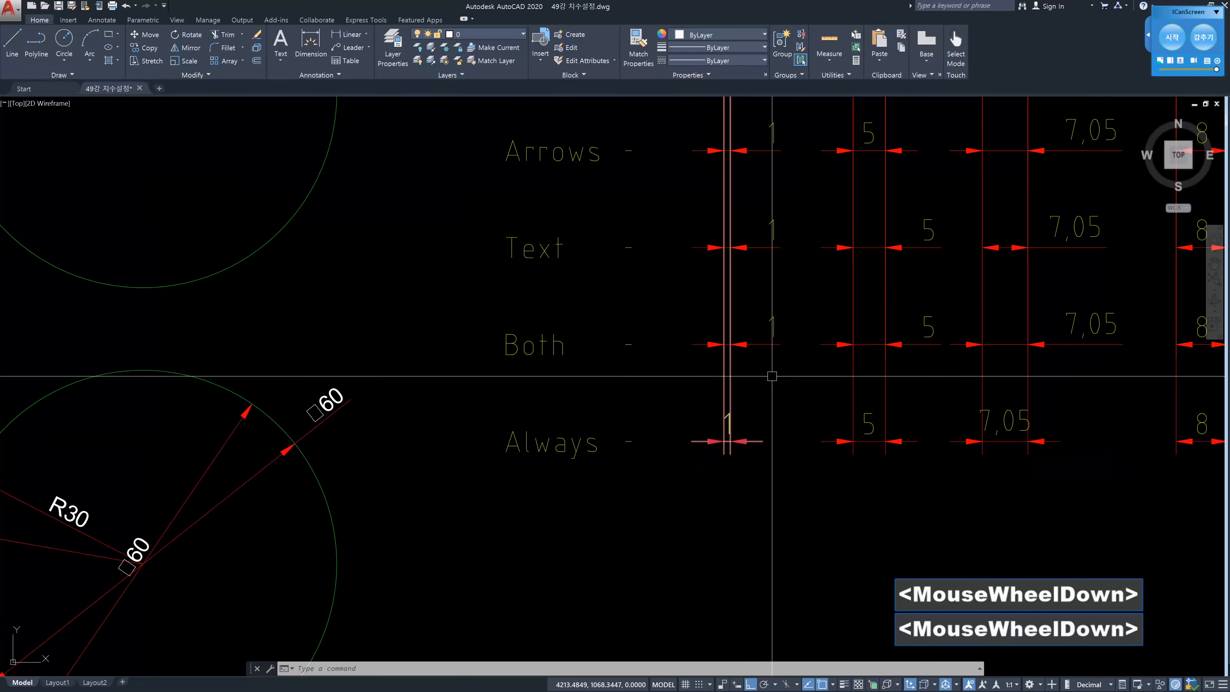
middle_drag(790, 295, 732, 436)
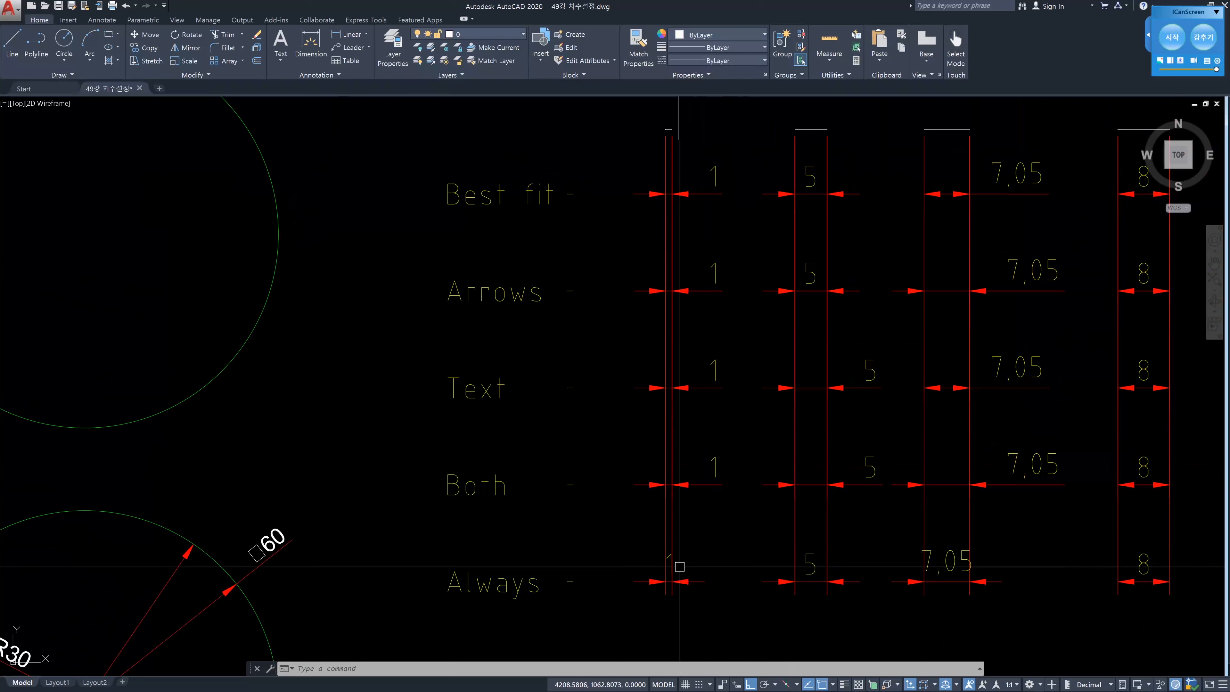
middle_drag(738, 565, 655, 550)
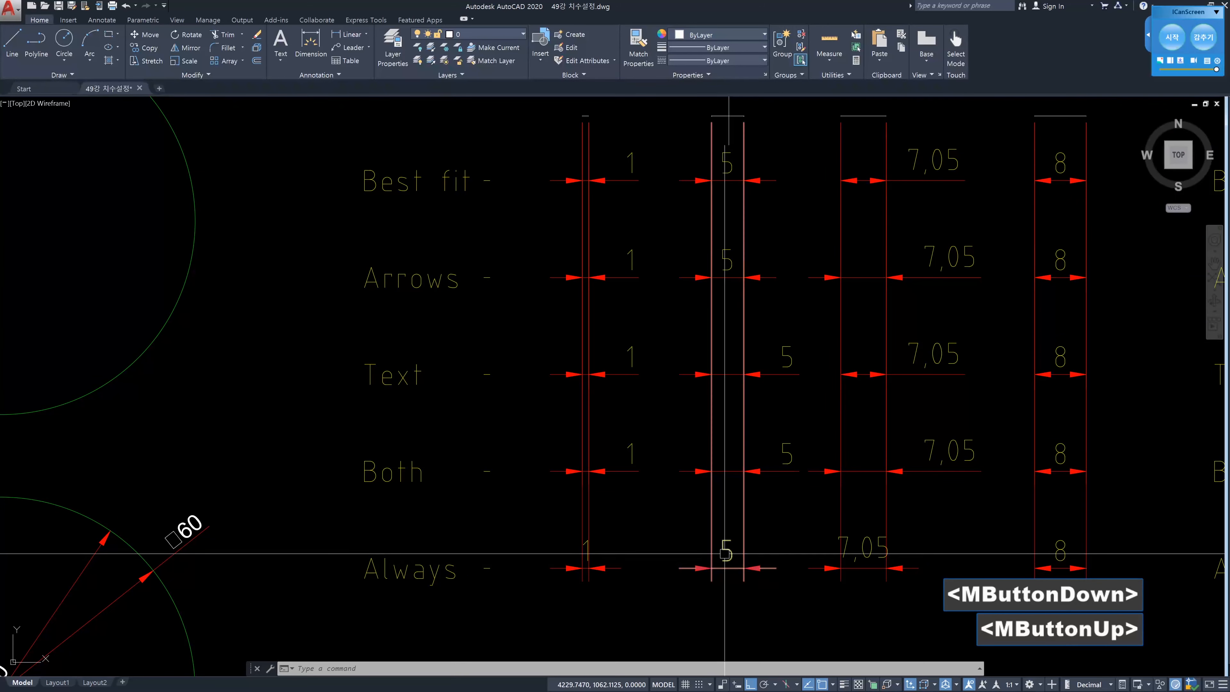
middle_drag(814, 535, 683, 534)
scroll(731, 551, up, 2)
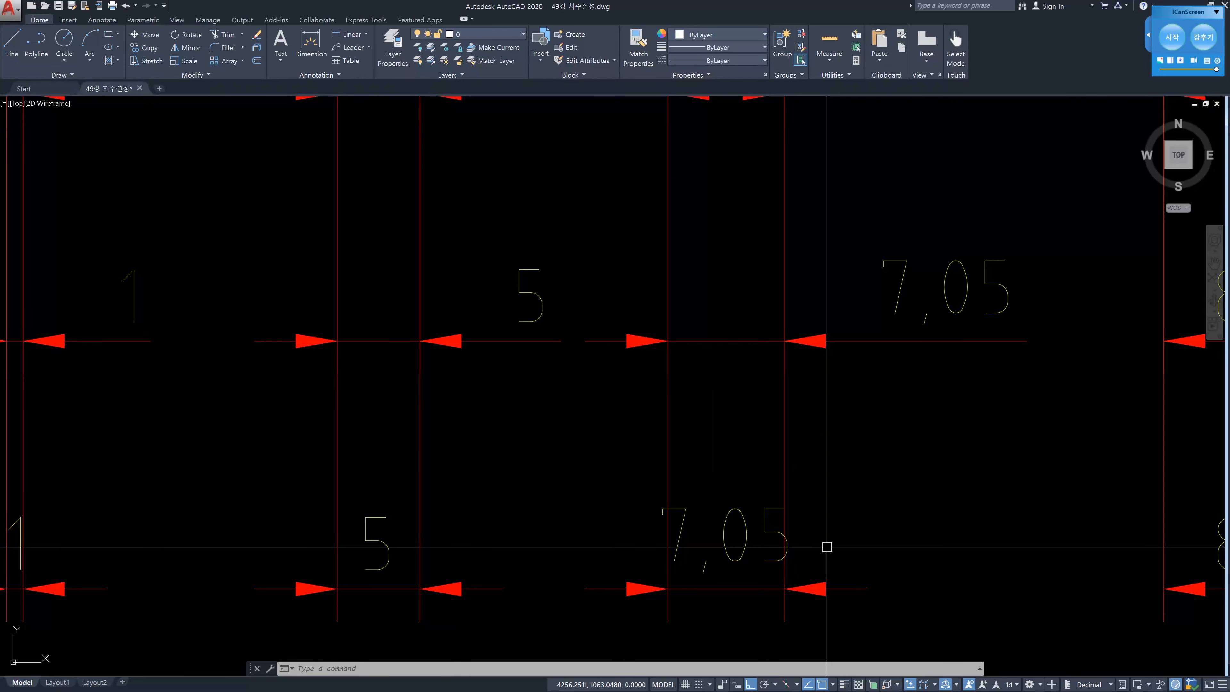
scroll(827, 546, down, 2)
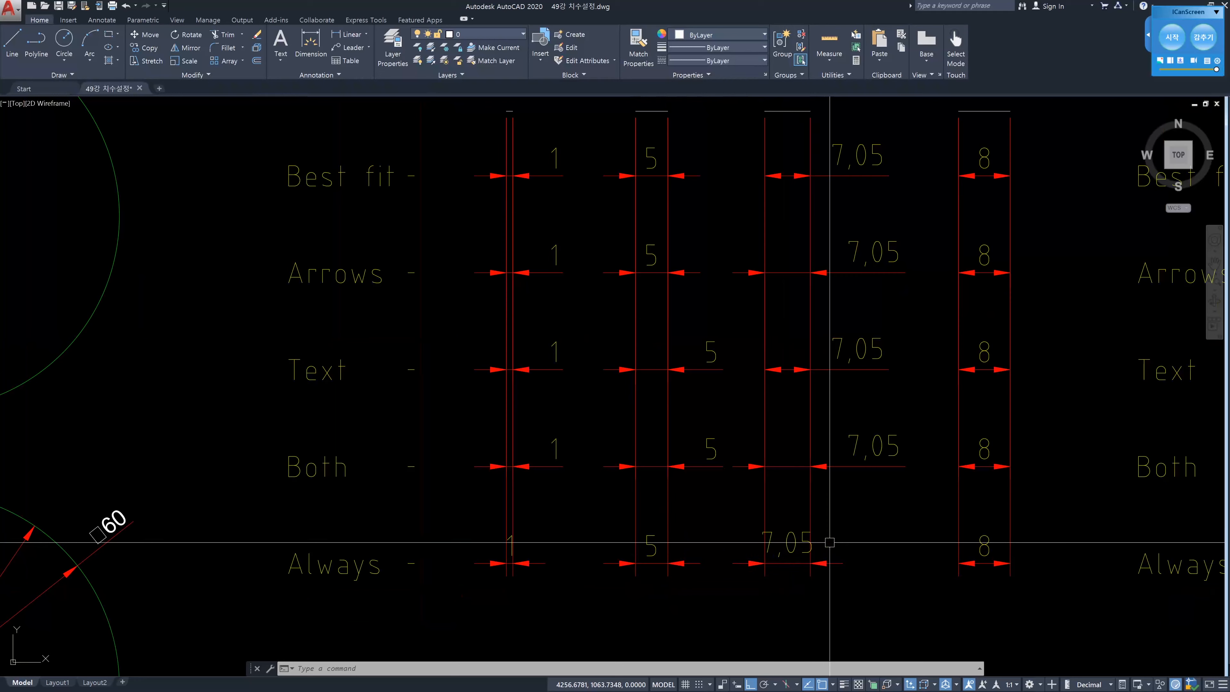
scroll(890, 535, down, 2)
middle_drag(891, 535, 819, 484)
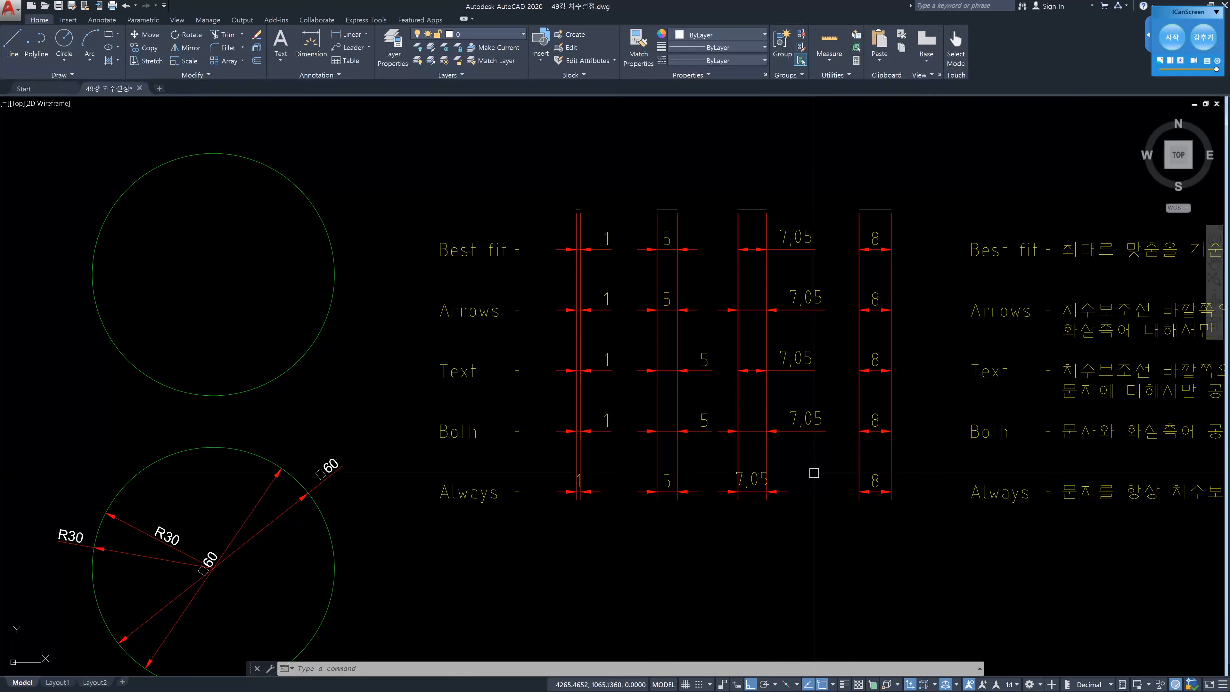
Make the 01 best dimension style current for dimensioning the upper row of circles
scroll(814, 473, down, 2)
middle_drag(336, 434, 588, 445)
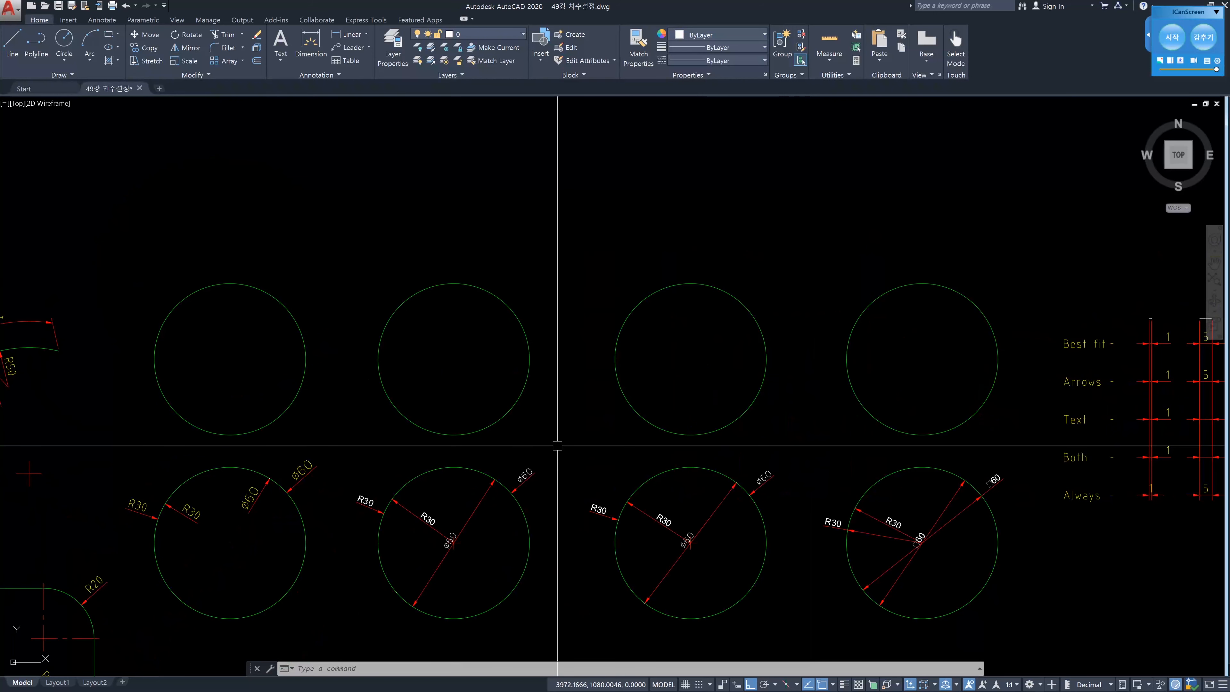
text(d)
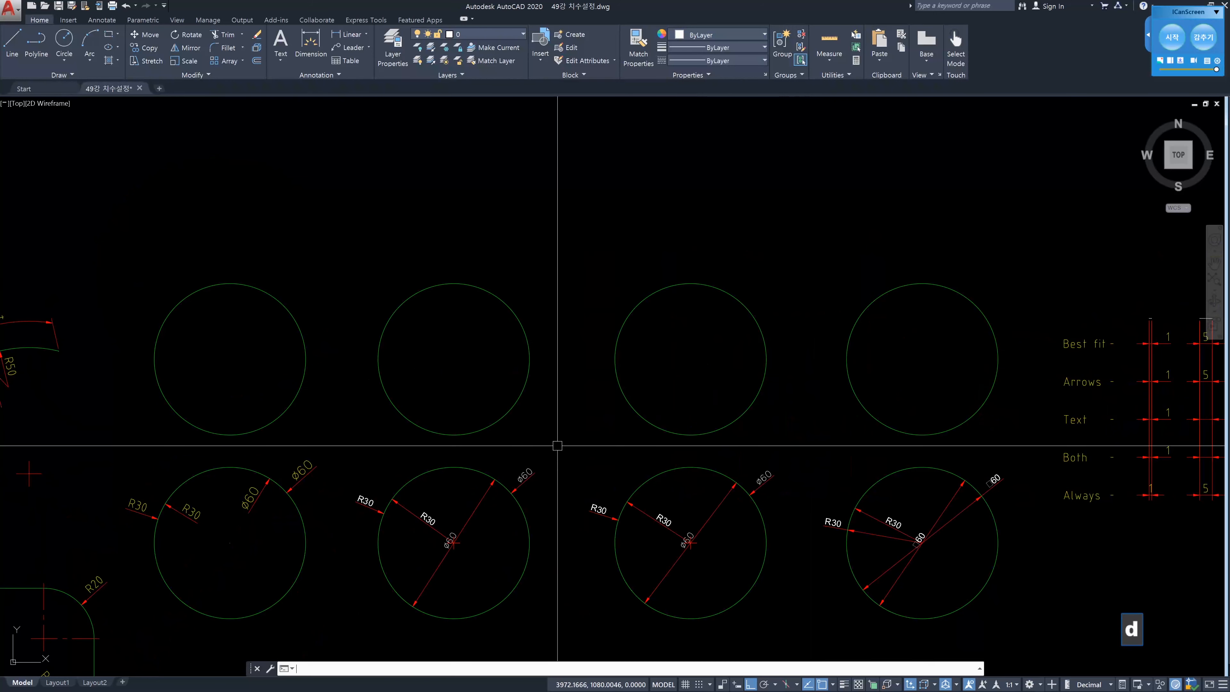
key(Return)
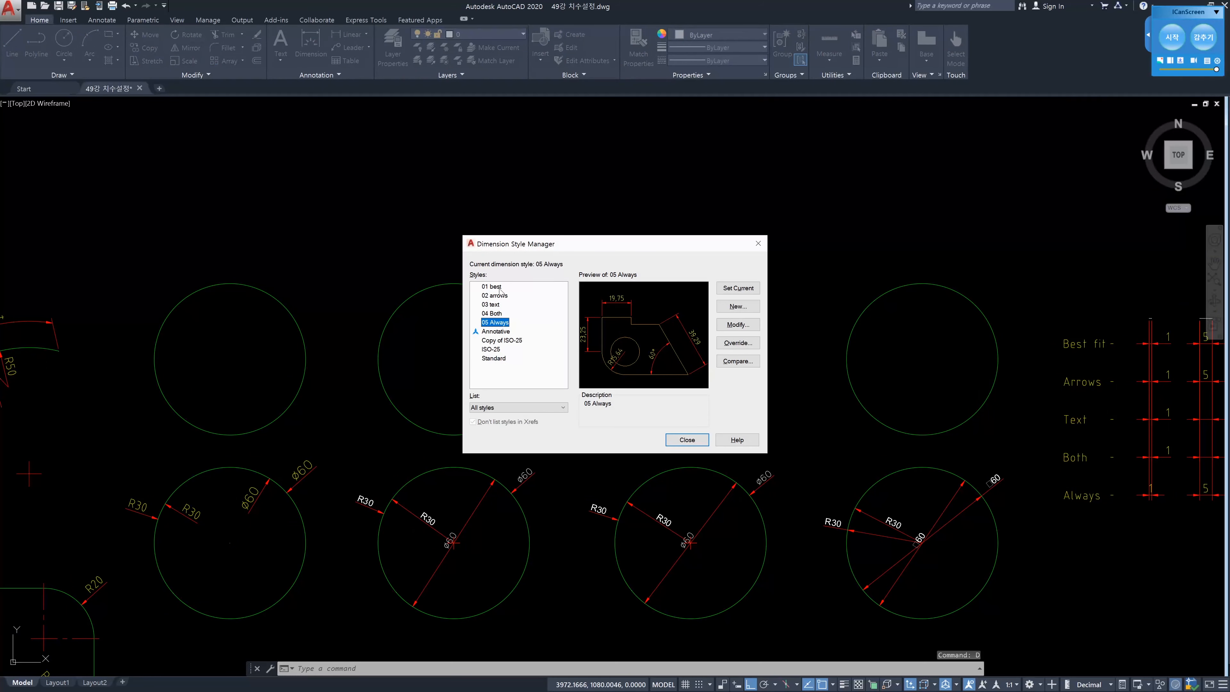
double_click(492, 286)
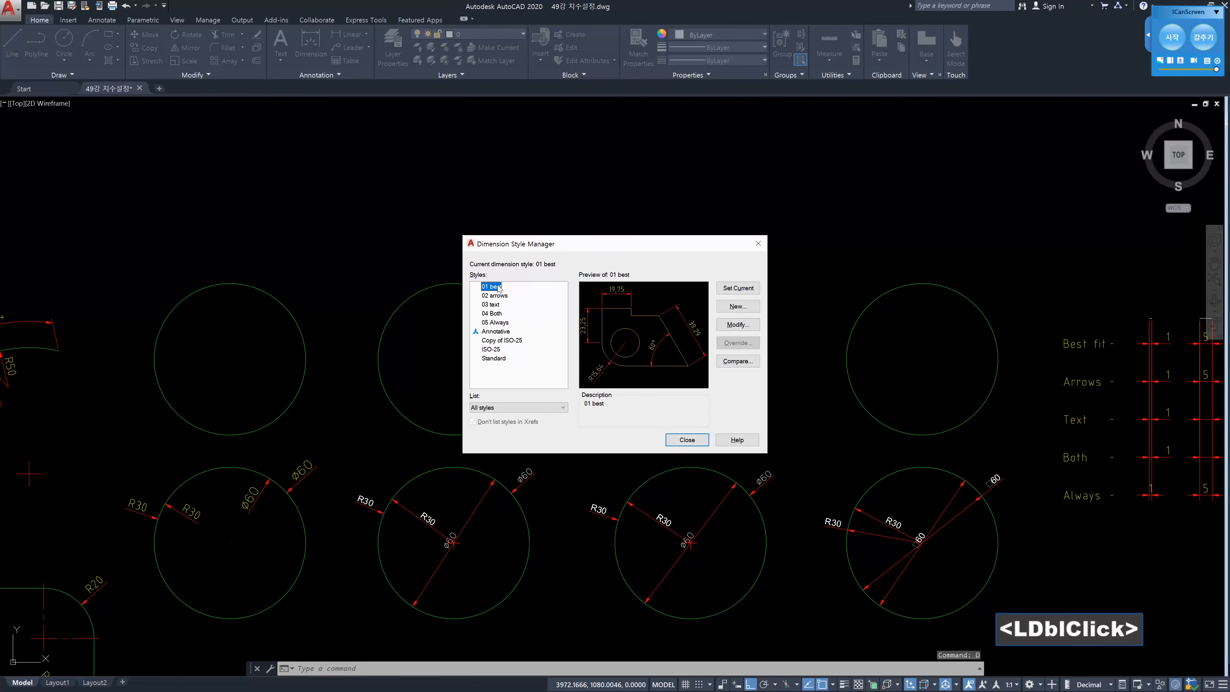
click(688, 440)
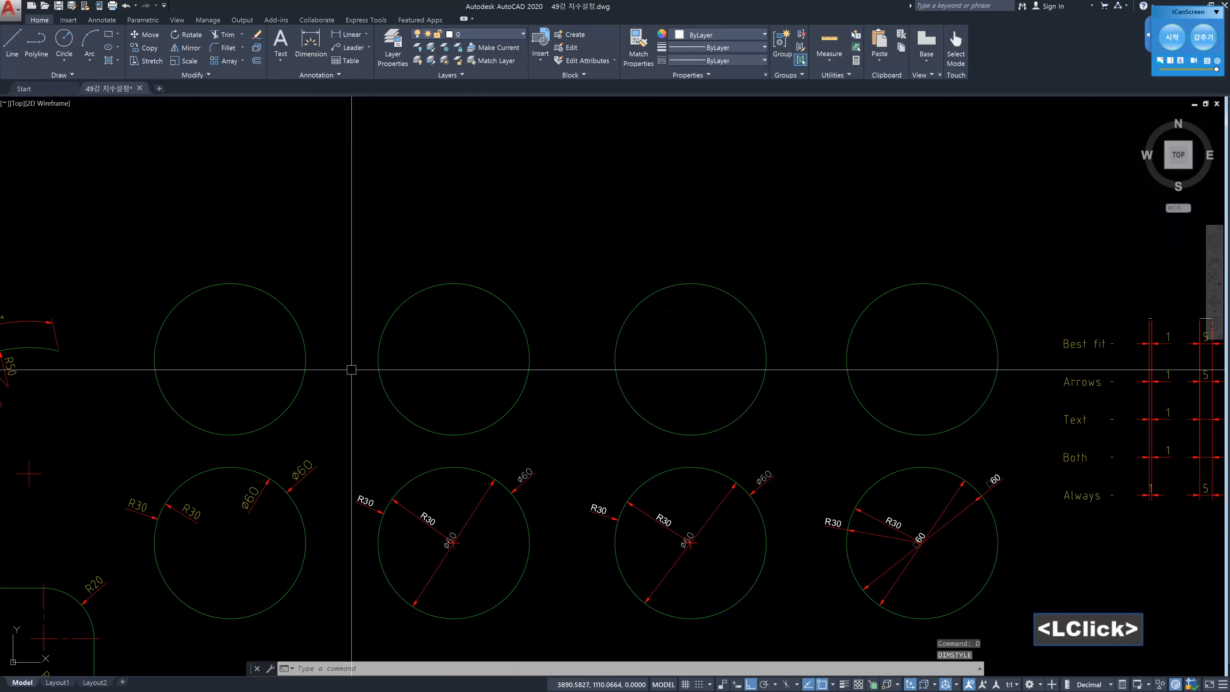
Add two radius dimensions to the first upper circle's upper-left arc, one with text outside the circle and one inside
text(dra)
key(Return)
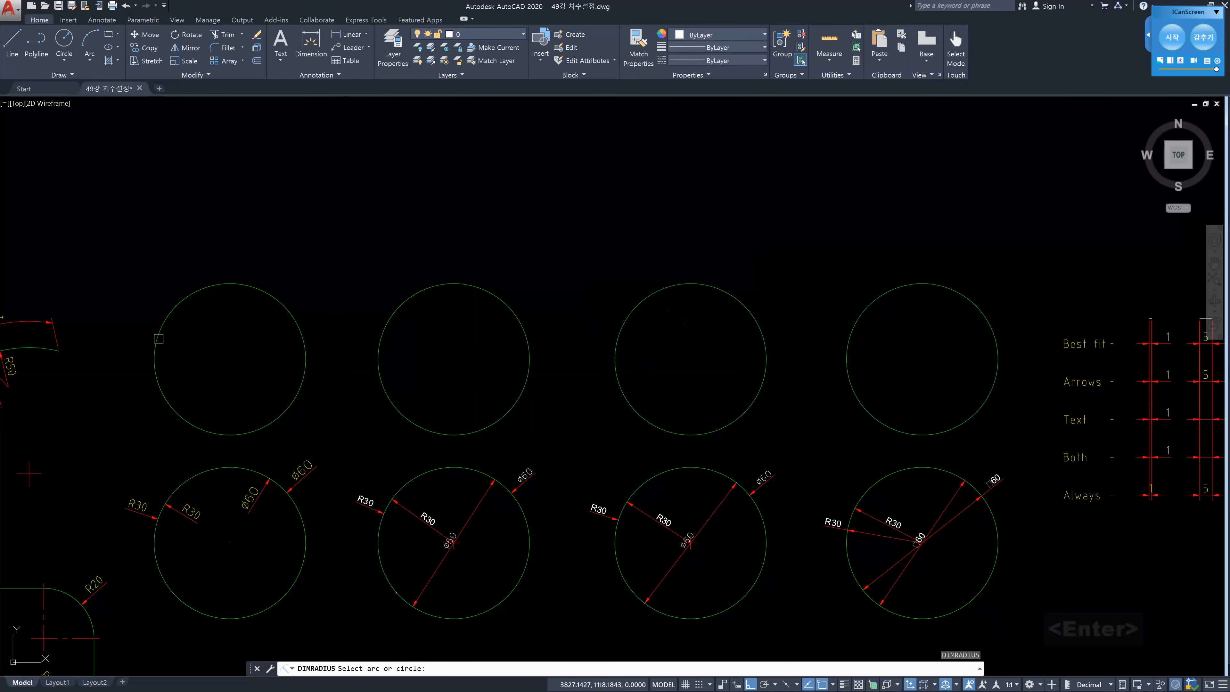
click(163, 329)
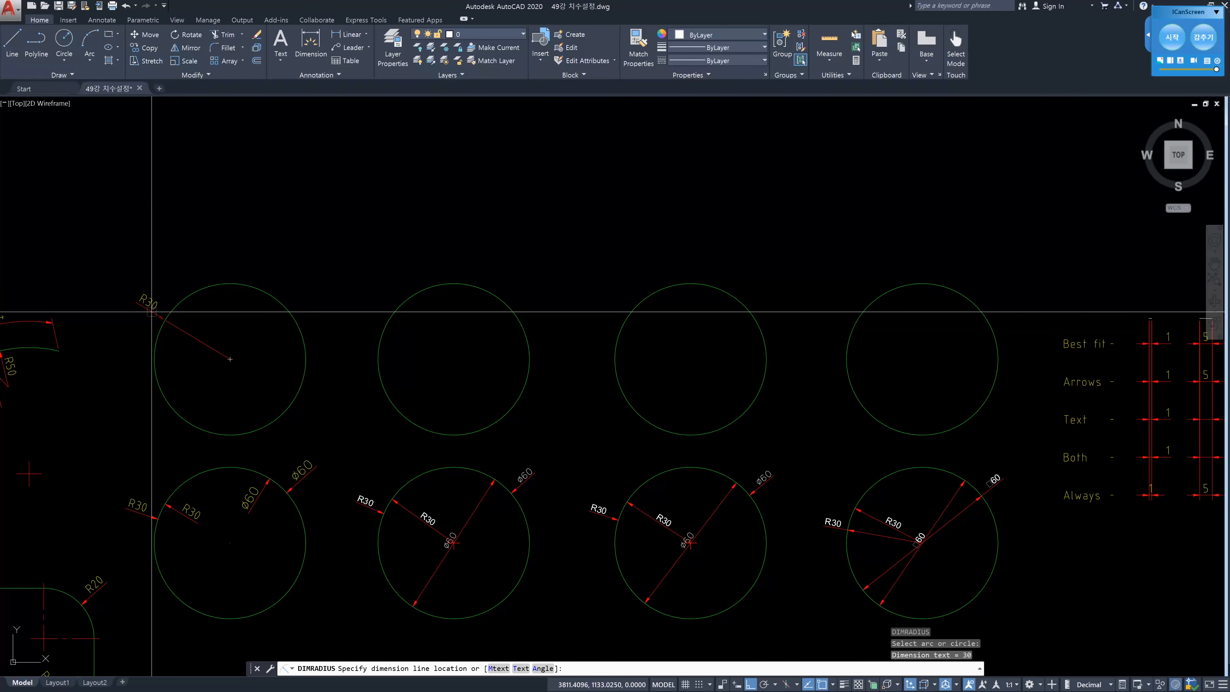
click(135, 306)
key(space)
click(163, 328)
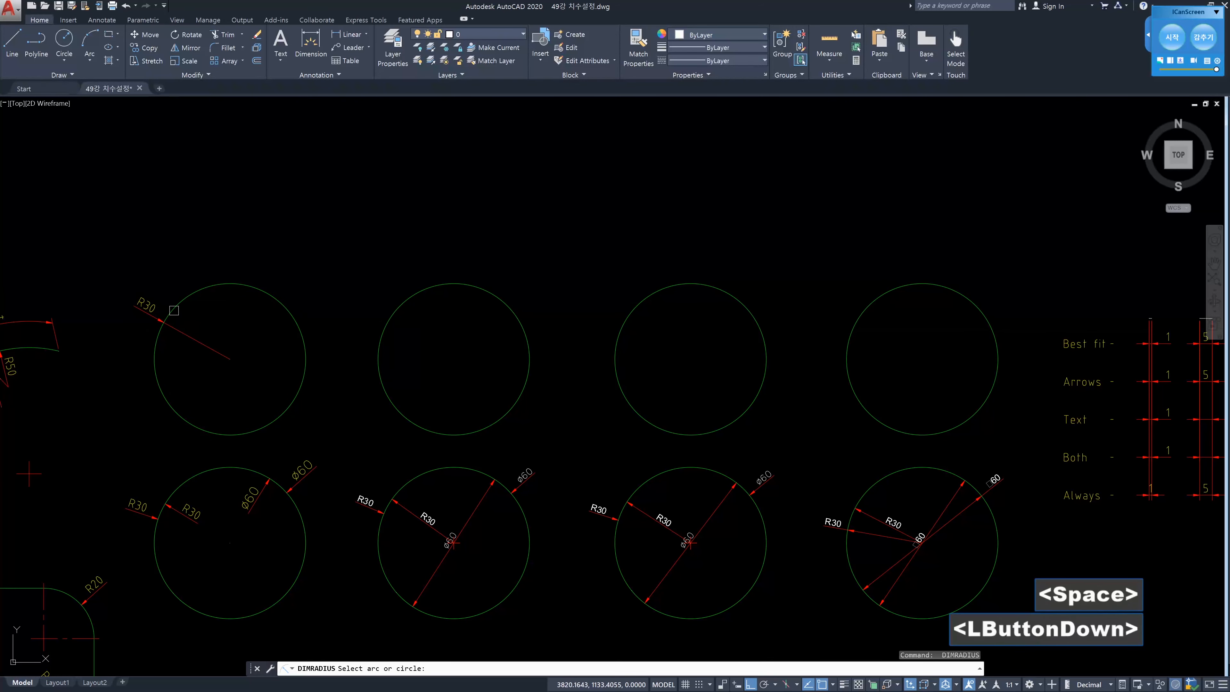
click(189, 312)
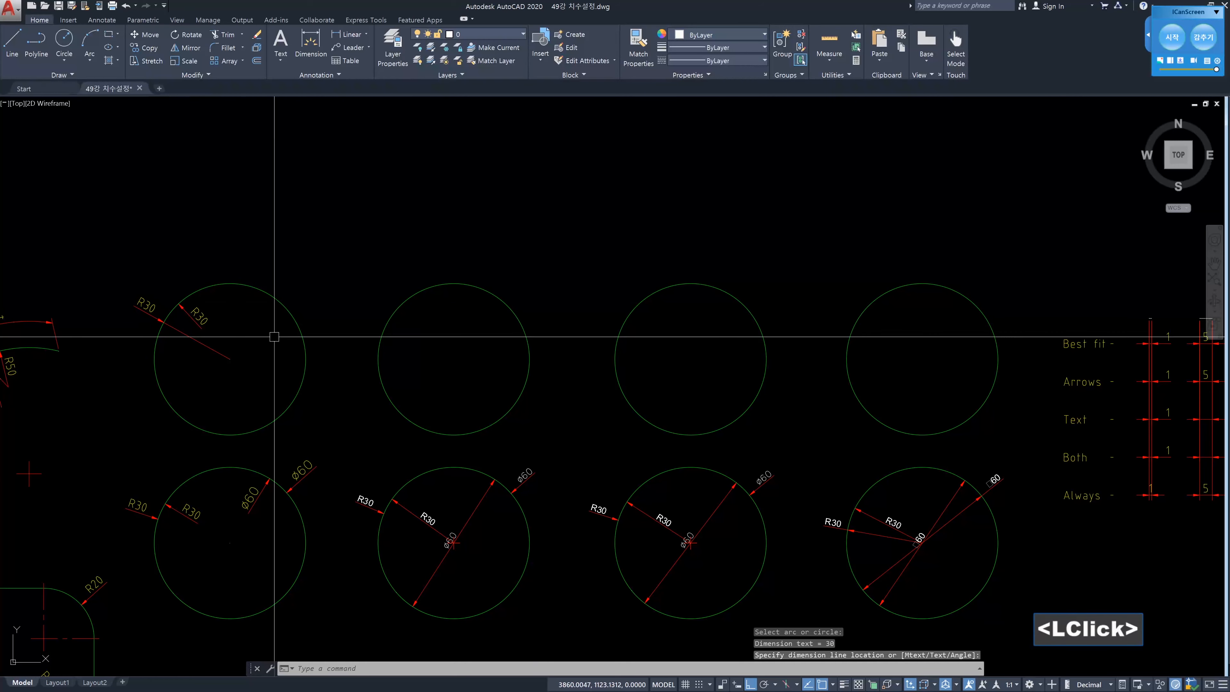
Add two diameter dimensions to the first upper circle's upper-right arc, one with text outside the circle and one inside
text(ddi)
key(Return)
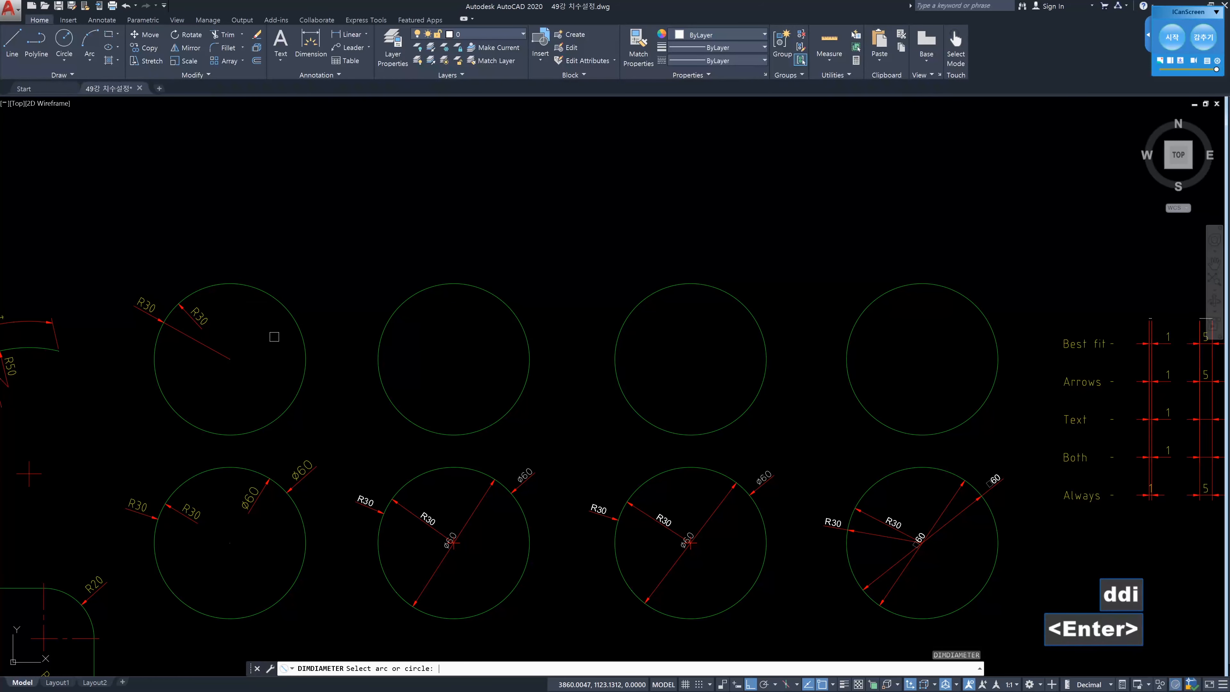
key(space)
key(space)
click(262, 290)
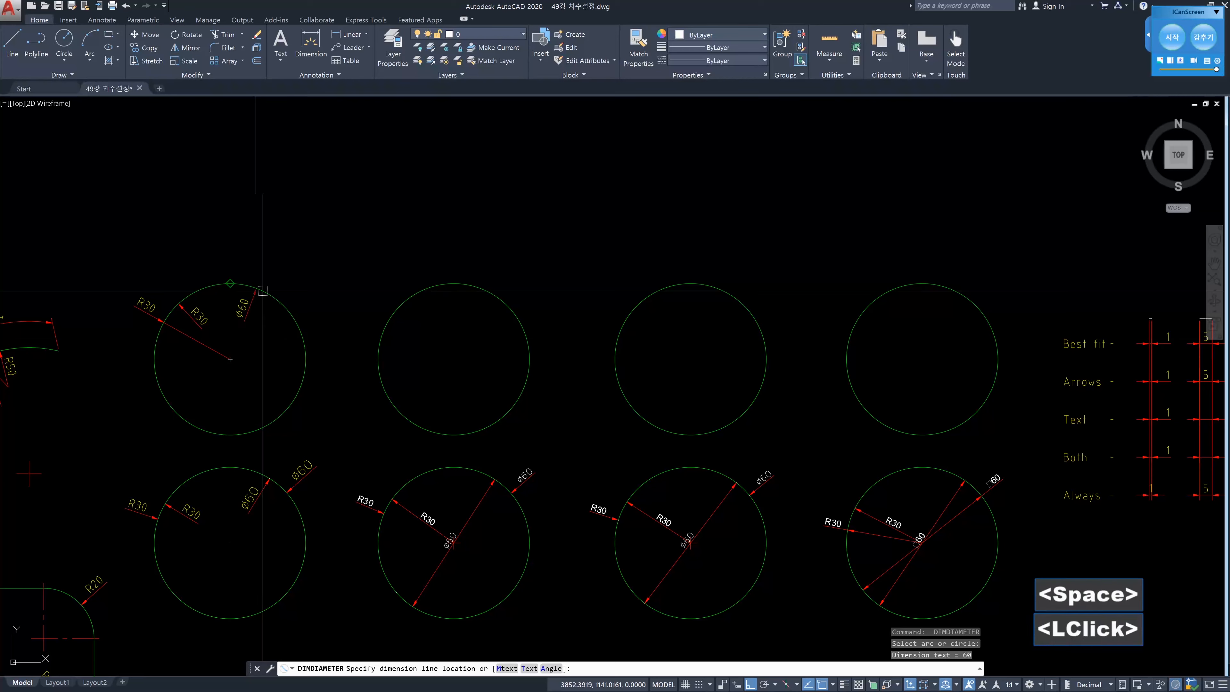
click(314, 304)
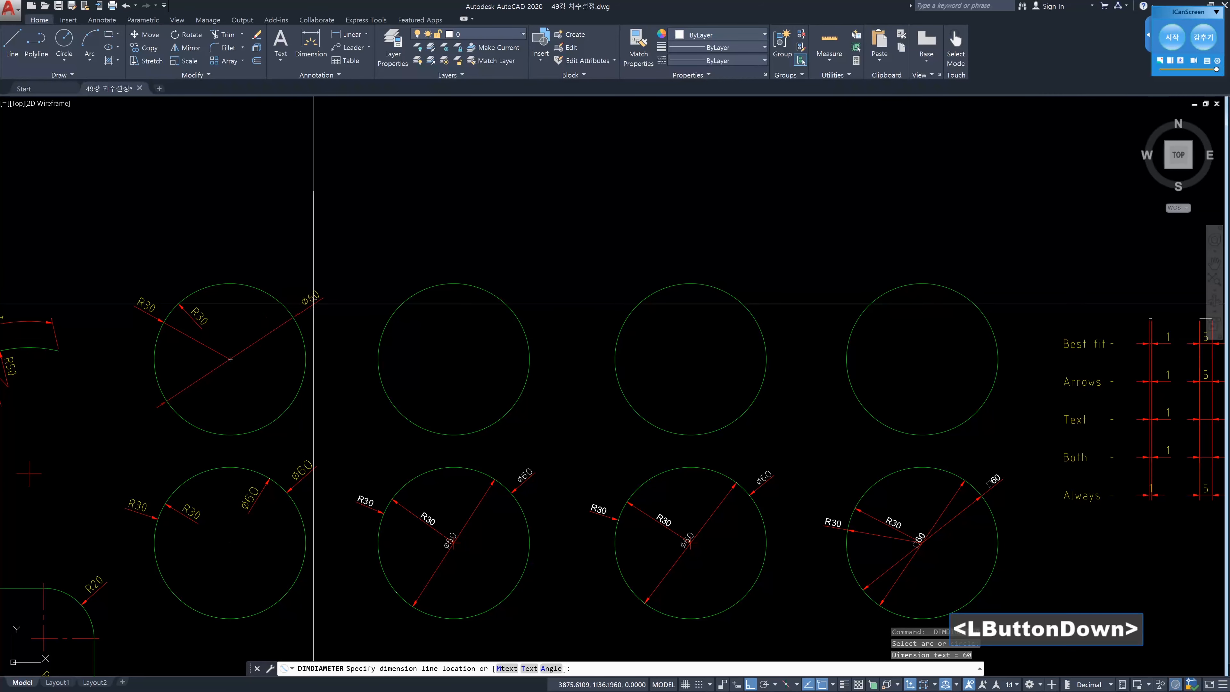
key(space)
click(275, 303)
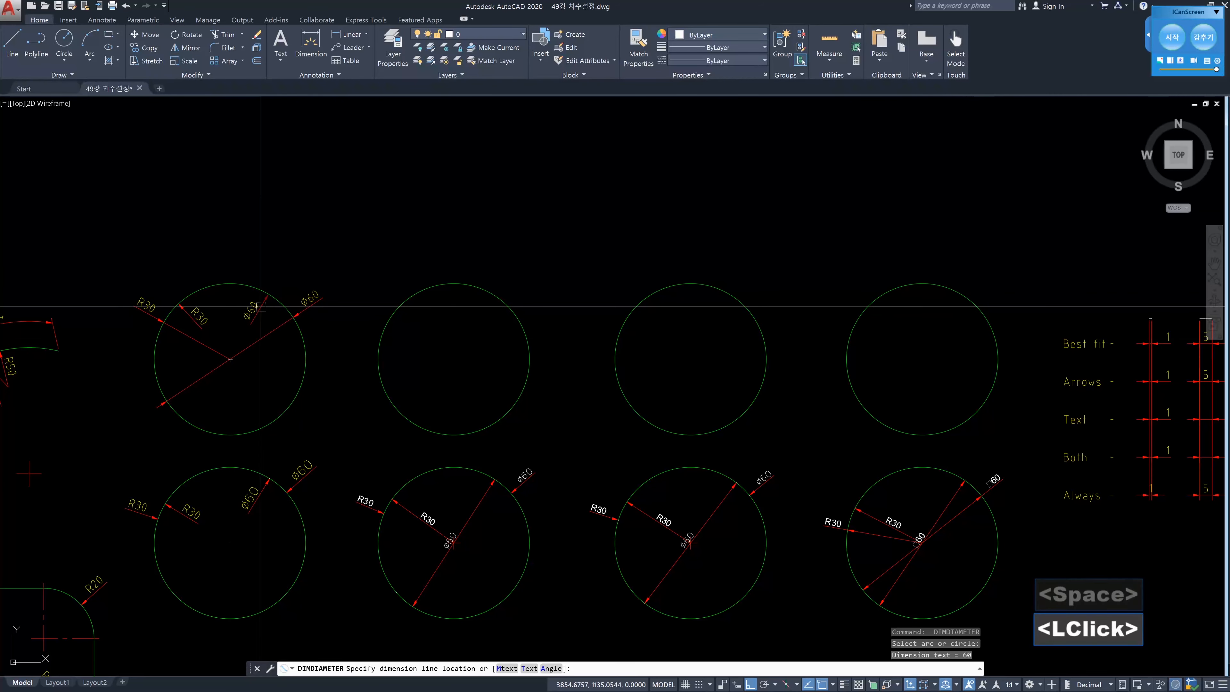
click(261, 306)
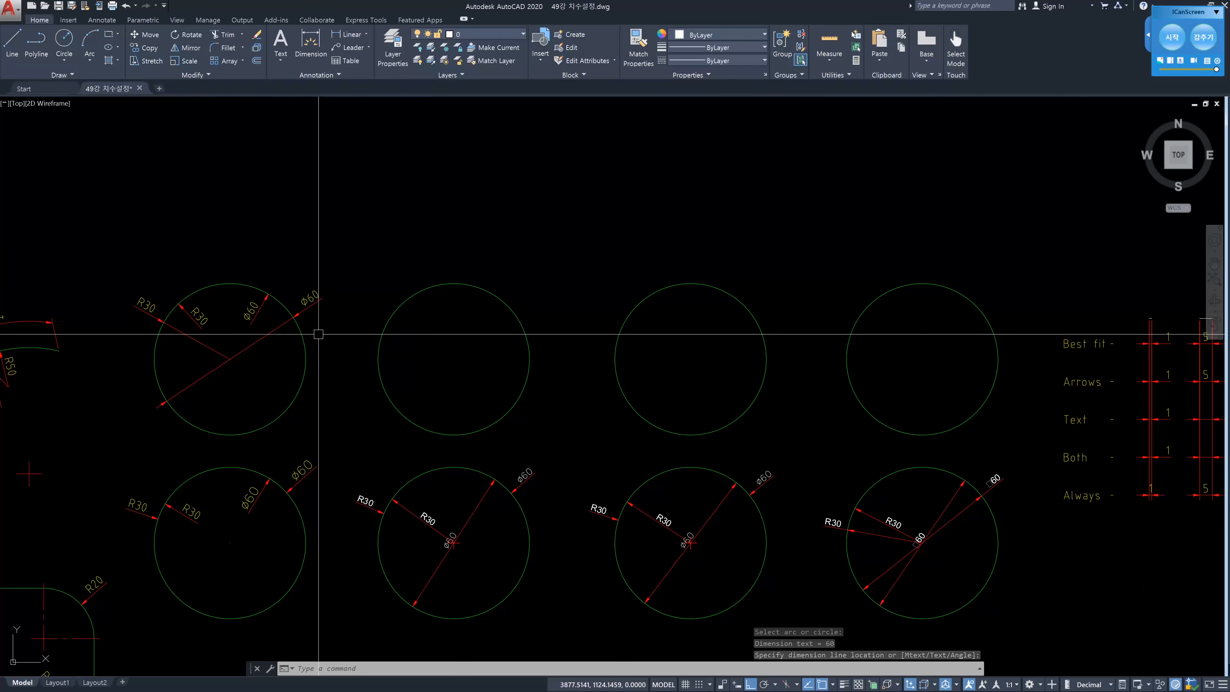
Make the 02 arrows dimension style current for the second upper circle
middle_drag(460, 351, 450, 352)
text(d)
key(Return)
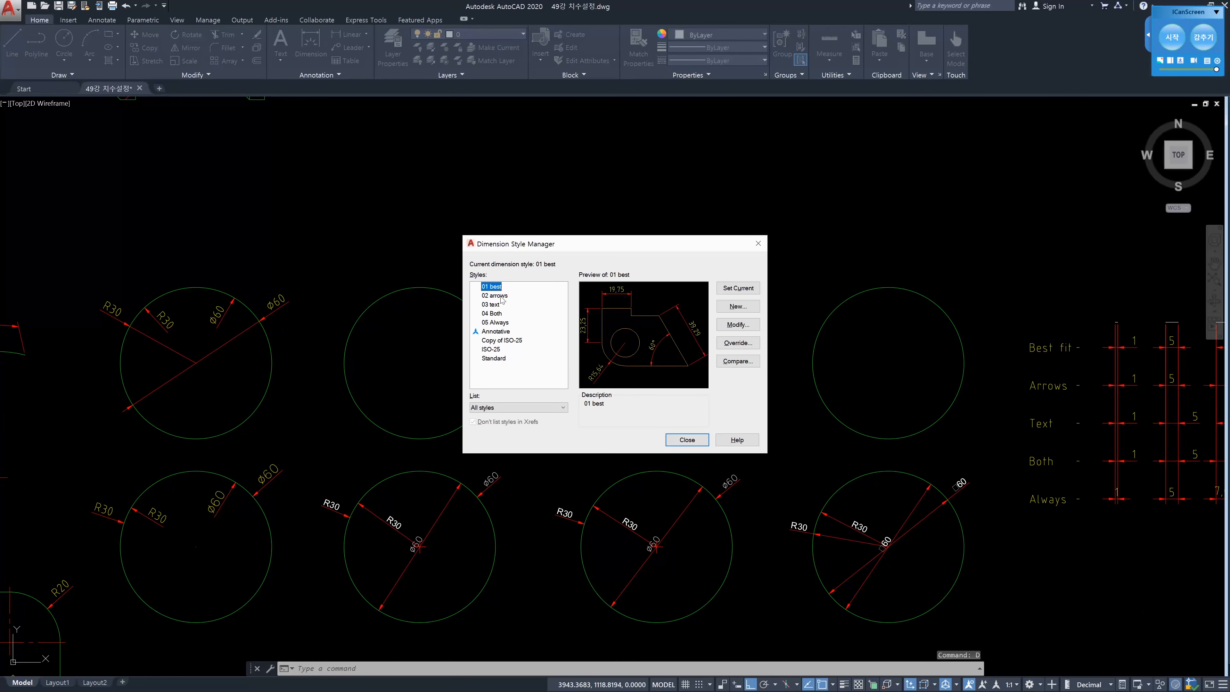
double_click(501, 296)
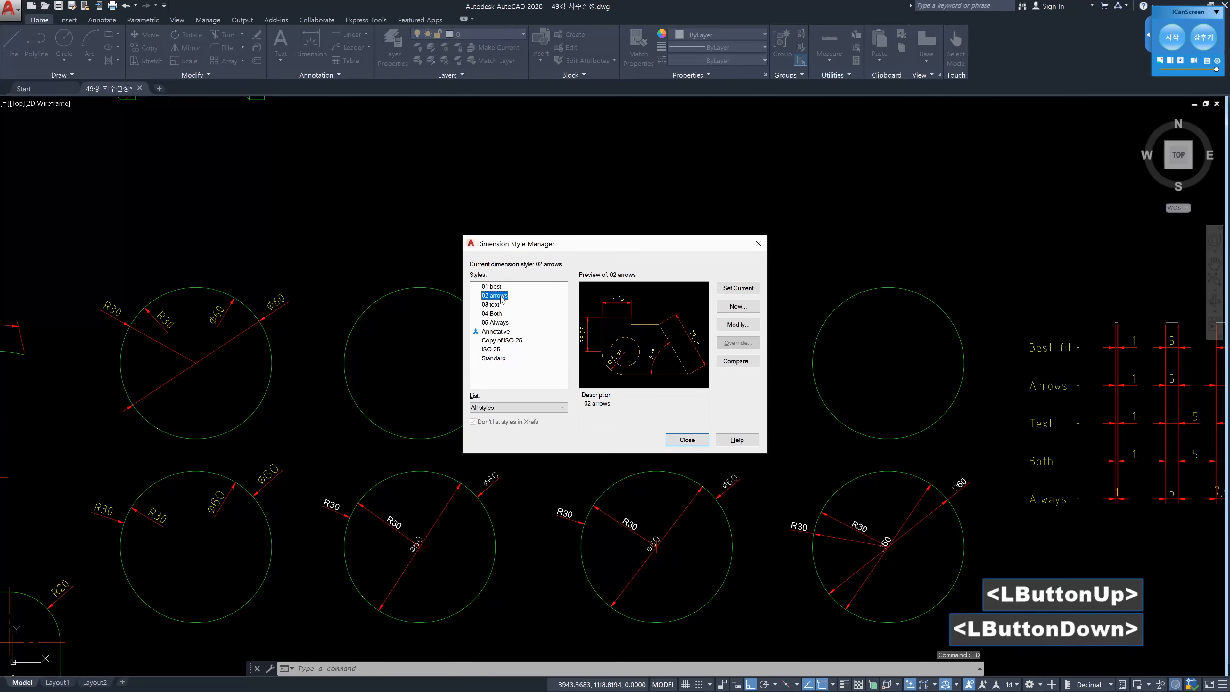
click(687, 440)
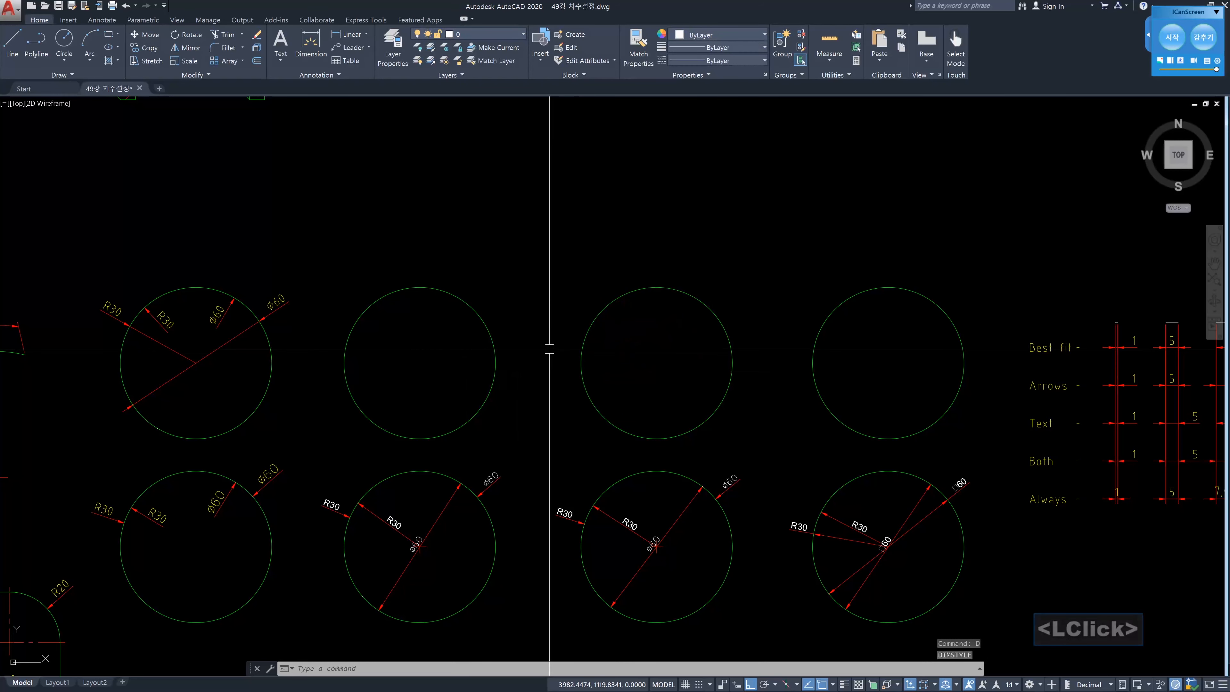
Add a radius dimension to the second upper circle, with its text inside the upper-left part of the circle
text(dra)
key(Return)
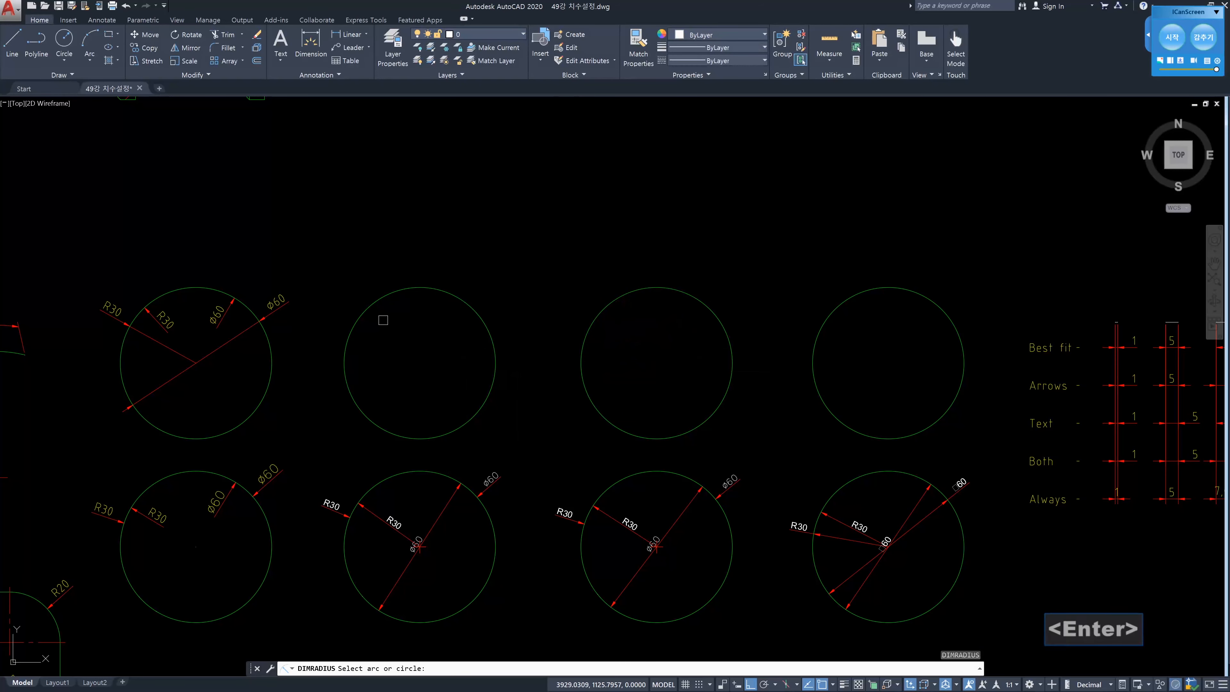
click(362, 316)
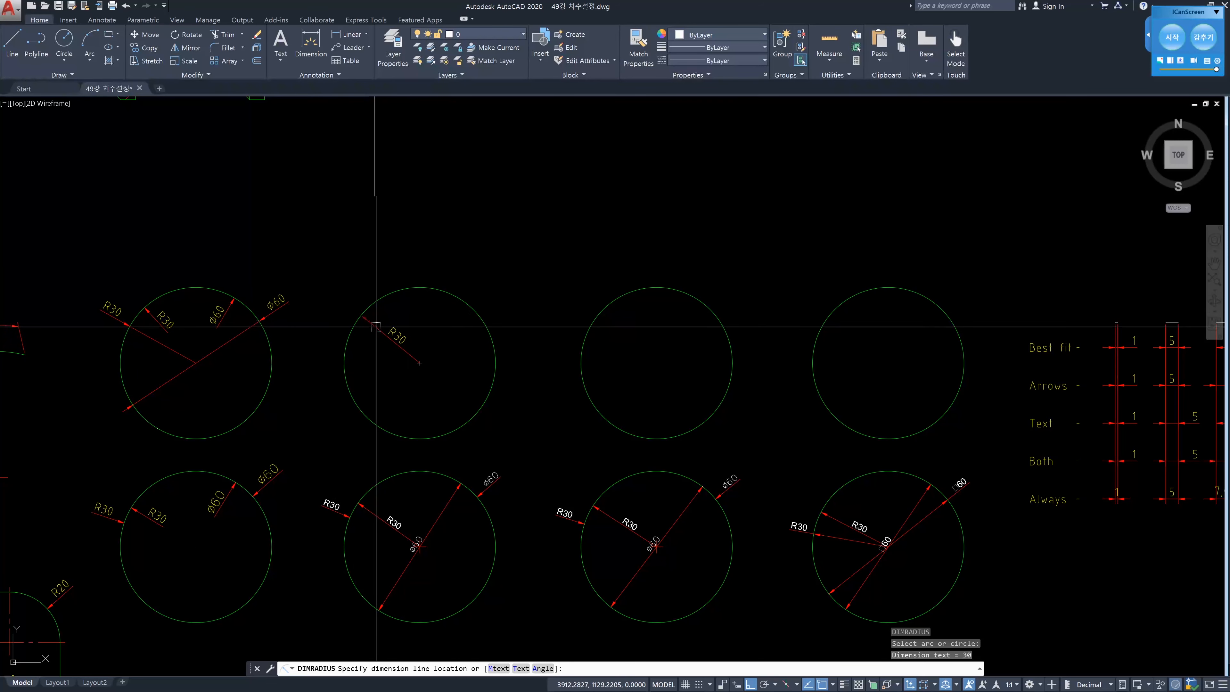
click(377, 328)
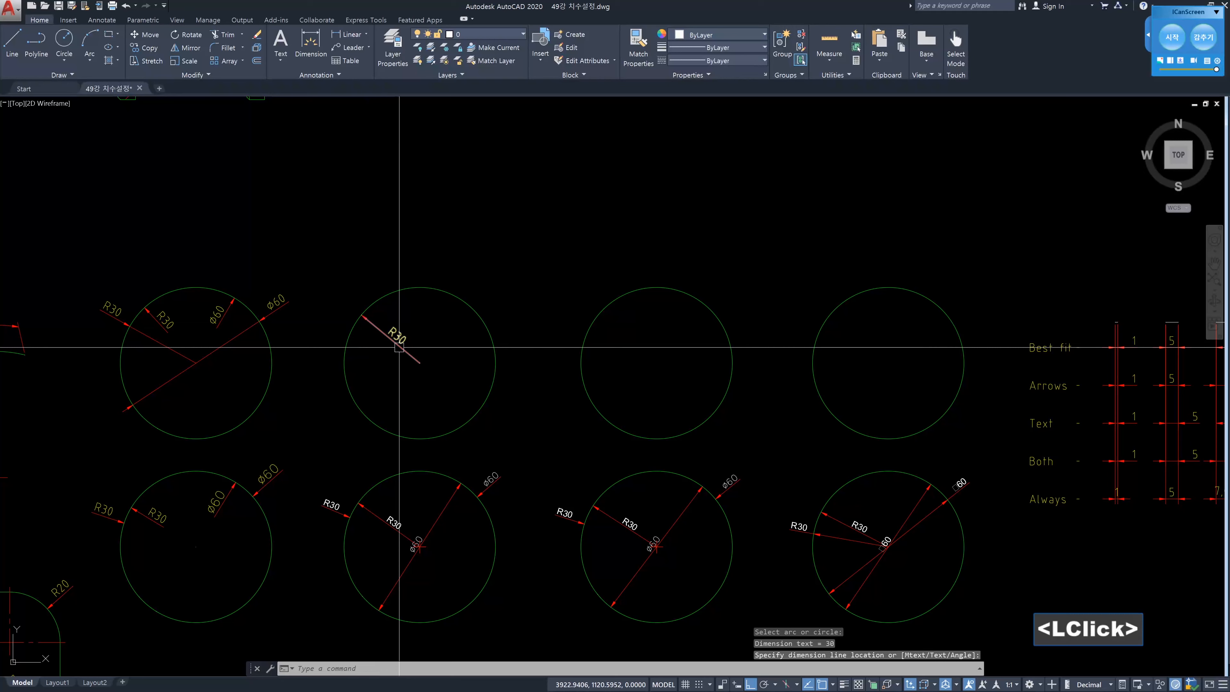
Add another radius dimension inside the second upper circle, at a flatter angle just below the first one
scroll(200, 333, up, 3)
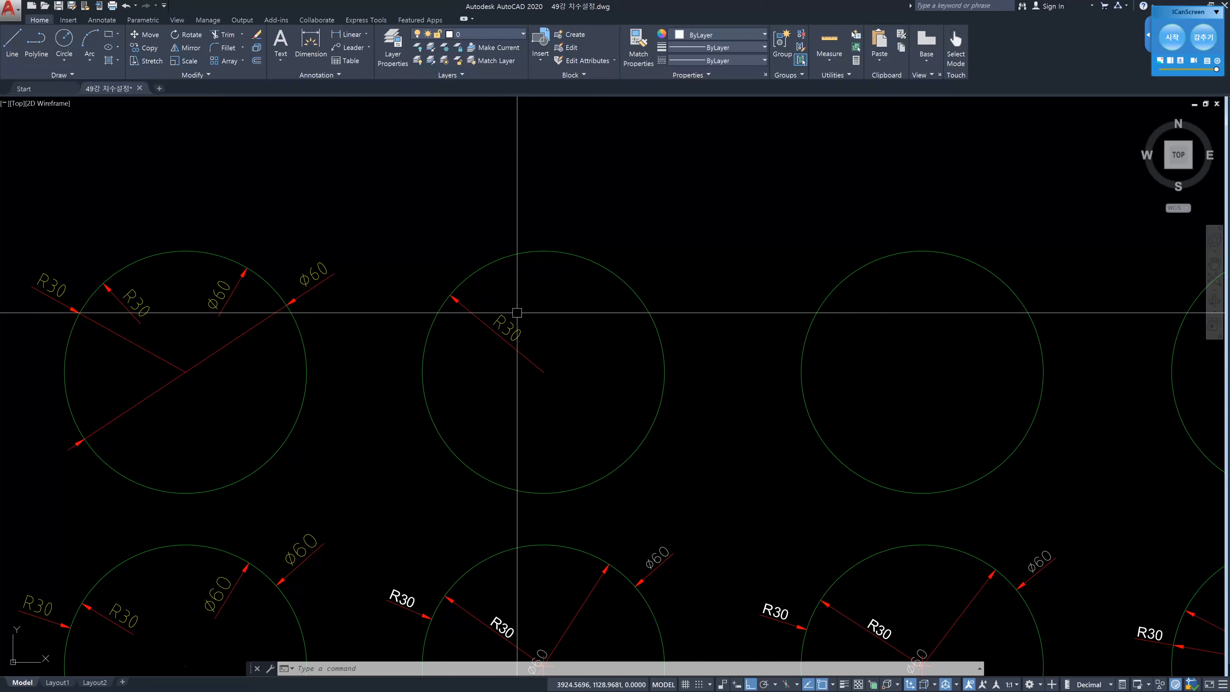
text(dra)
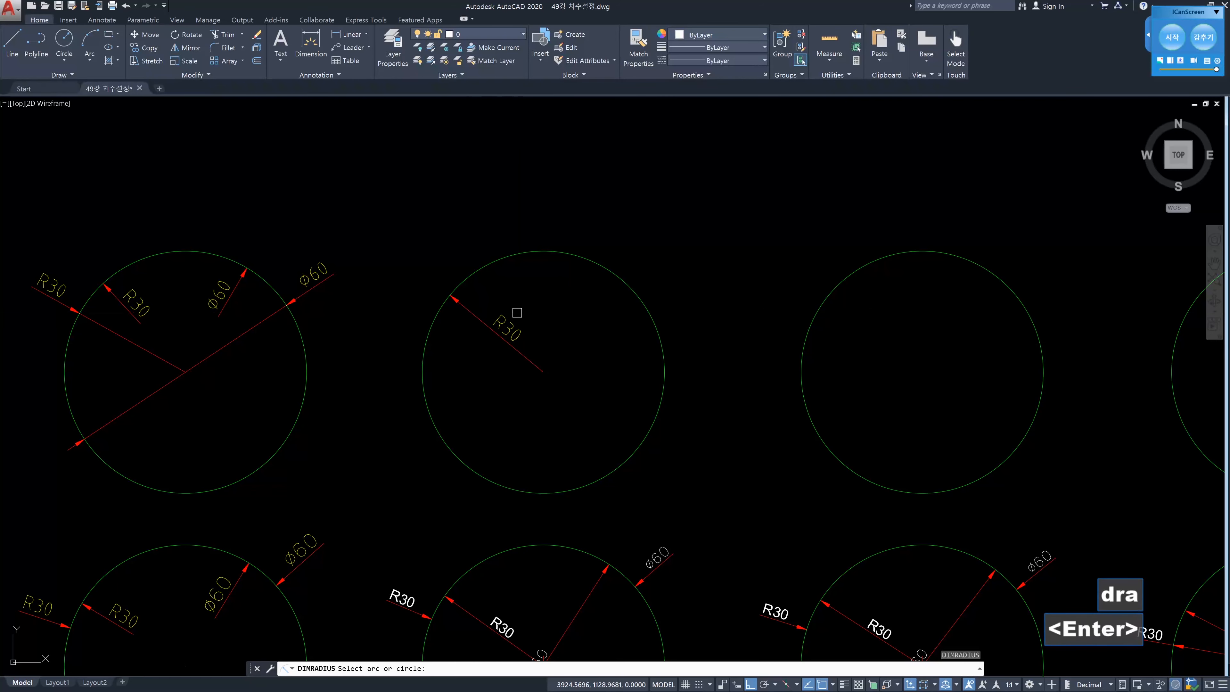
click(460, 287)
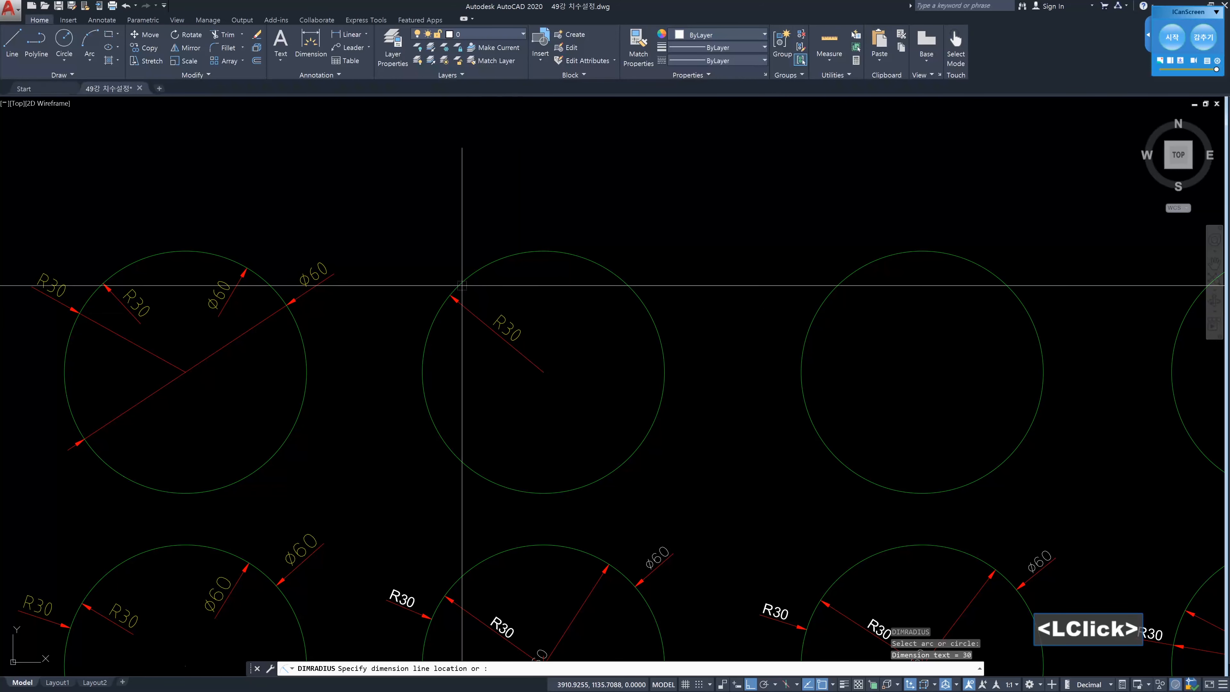
click(447, 324)
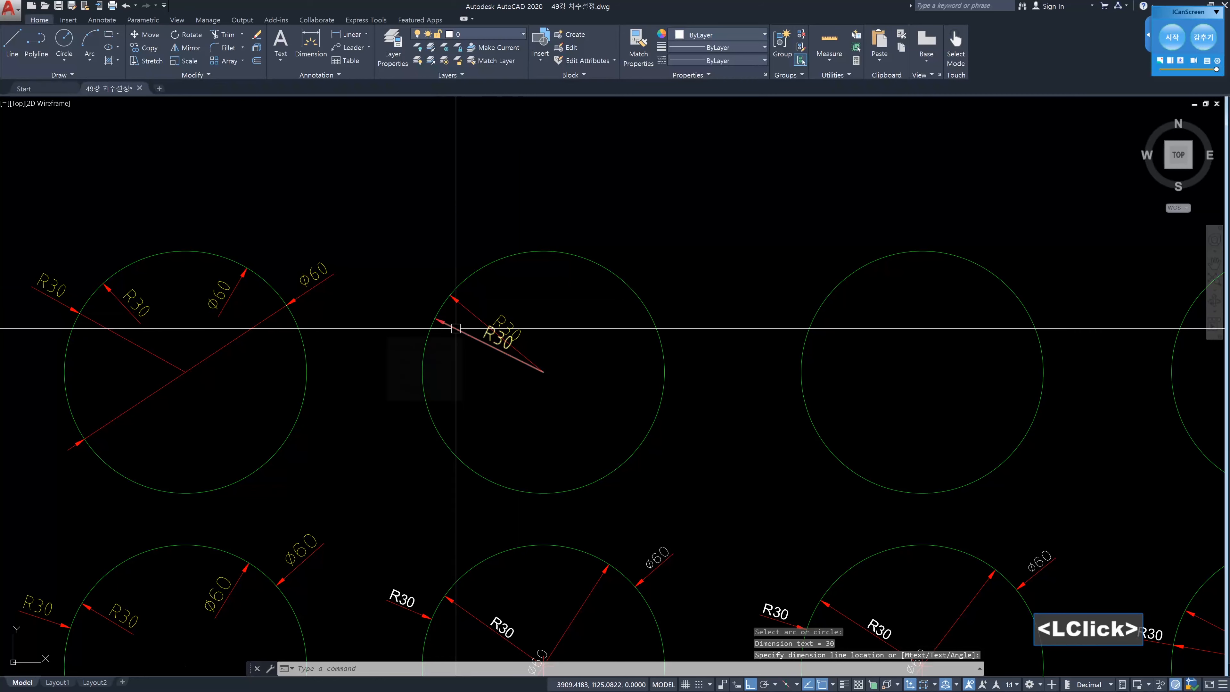
Turn Ortho off and move the flatter radius dimension's text outside the second upper circle, beyond its upper-left arc
scroll(483, 328, up, 3)
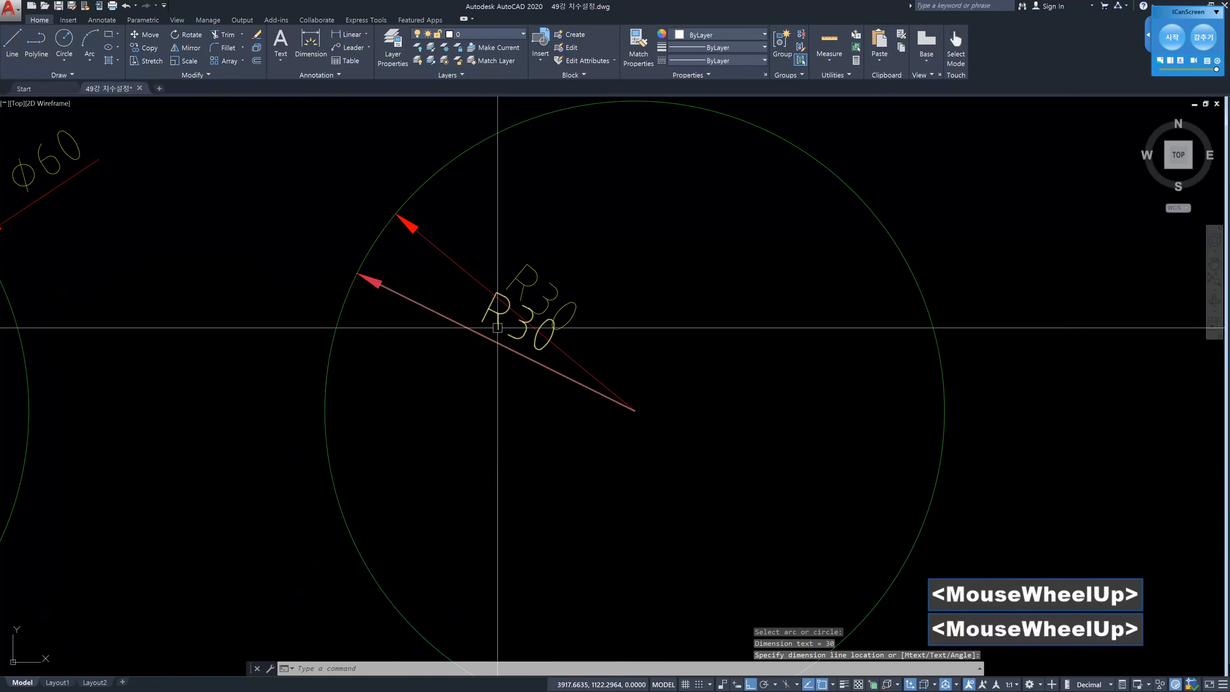
click(502, 327)
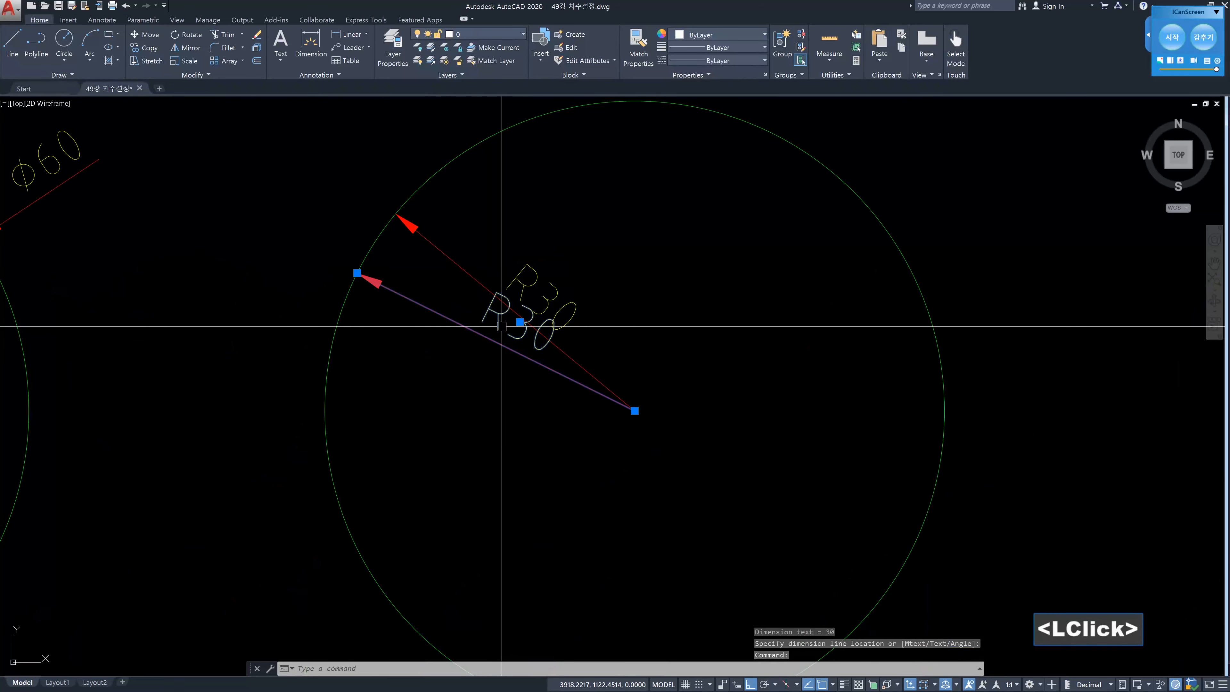
click(520, 321)
key(shift)
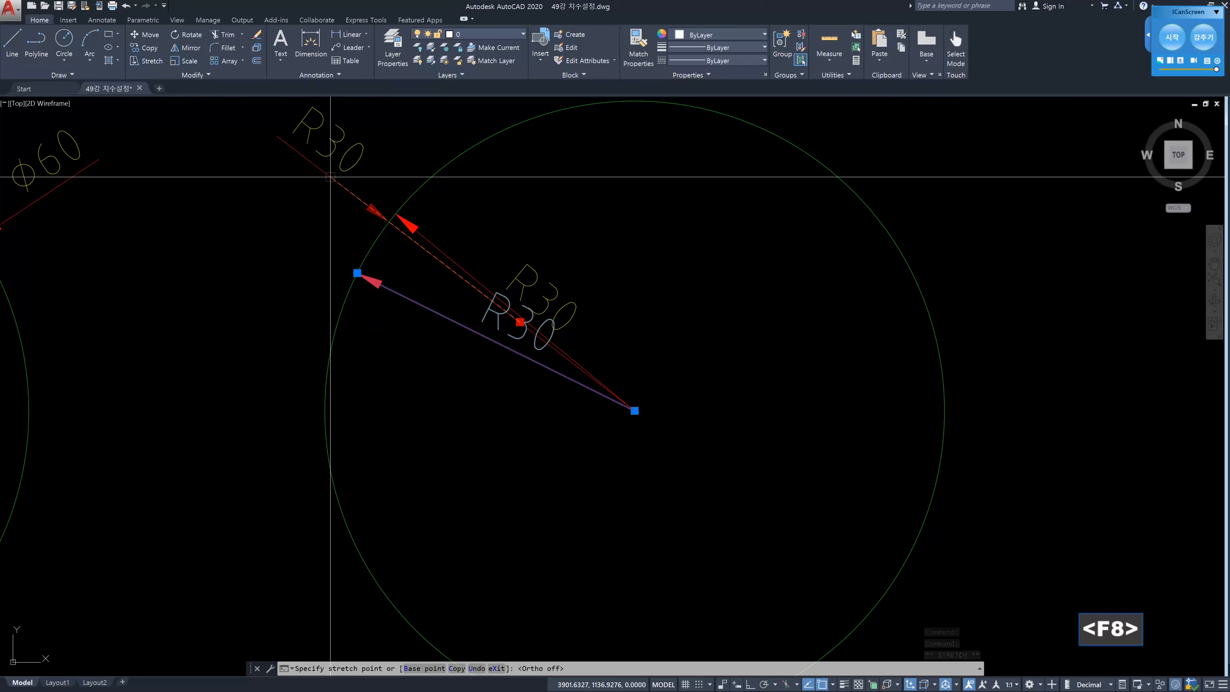
click(319, 256)
scroll(651, 239, down, 2)
middle_drag(653, 227, 638, 266)
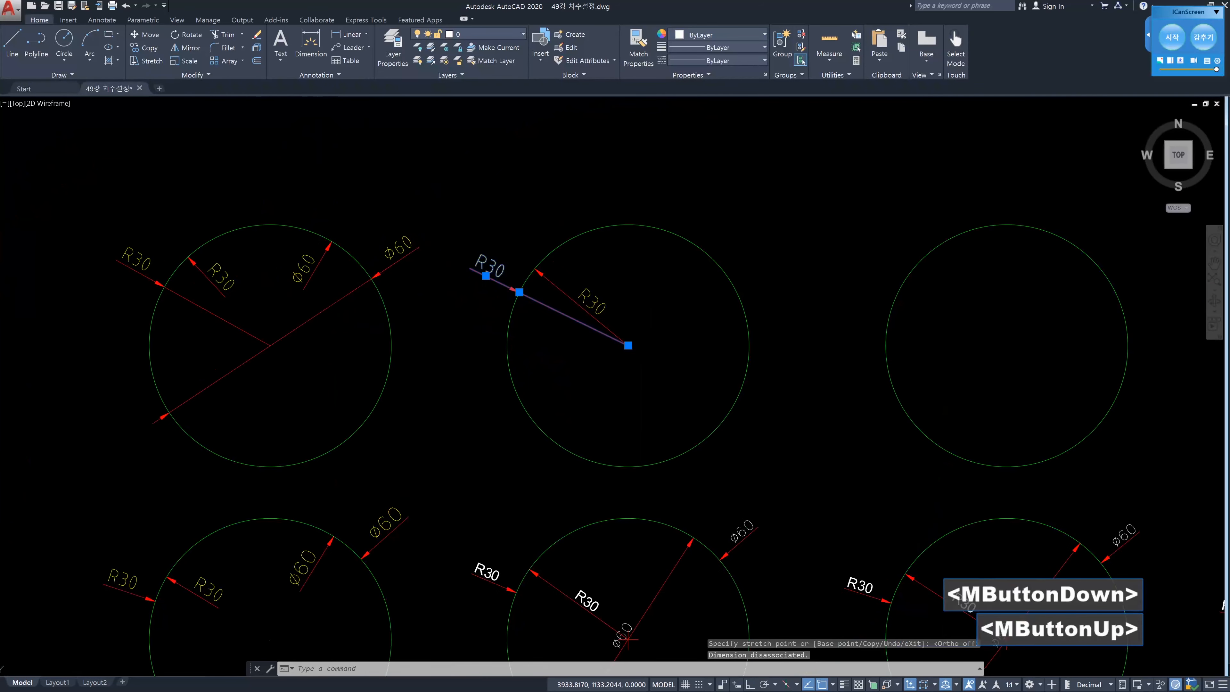
key(Escape)
key(Escape)
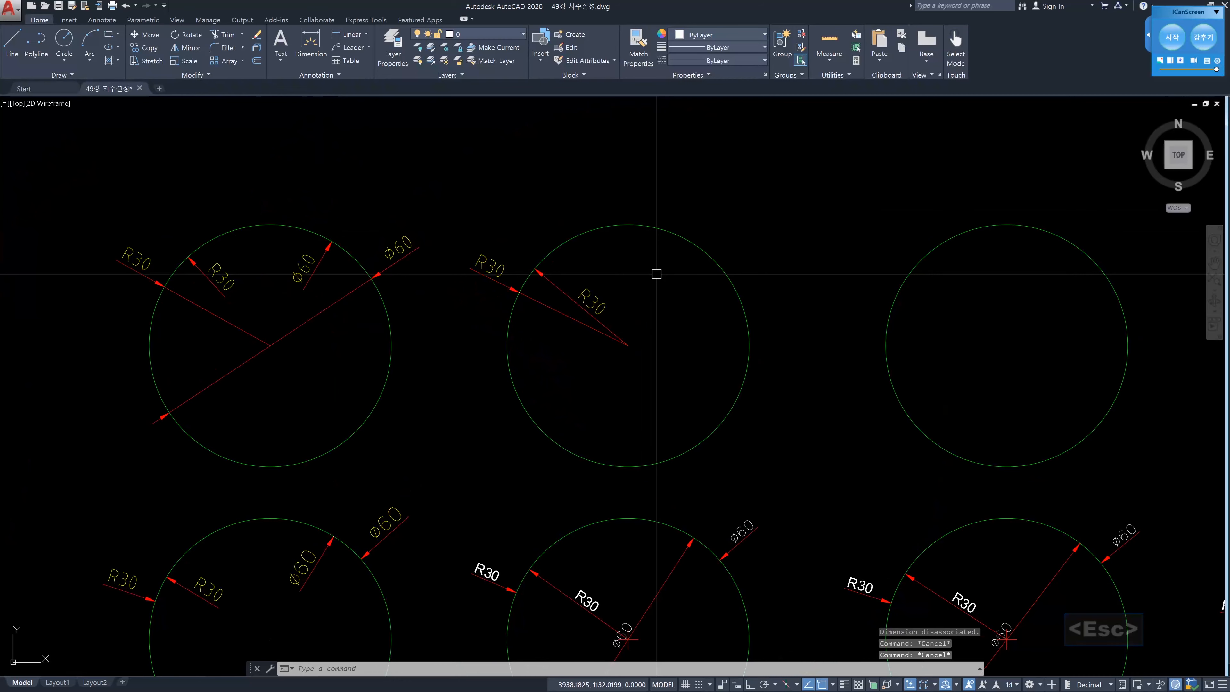
Add a diameter dimension running from the upper right to the lower left of the second upper circle, with its text inside
text(ddi)
key(Return)
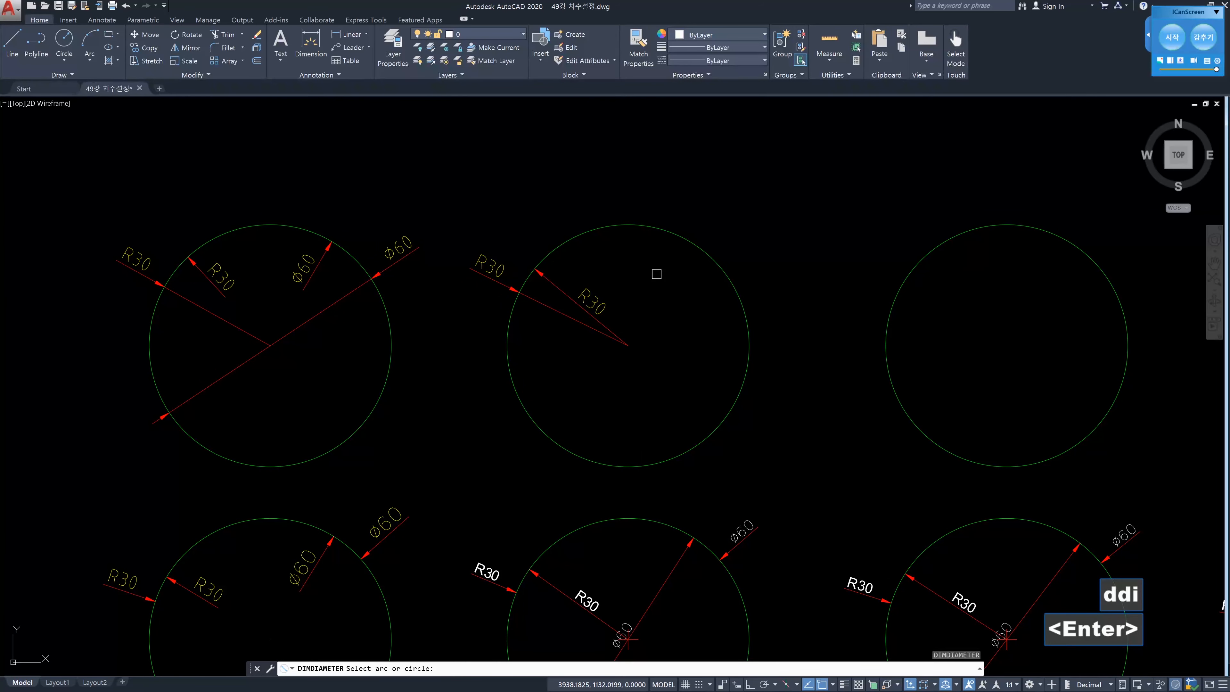
click(674, 237)
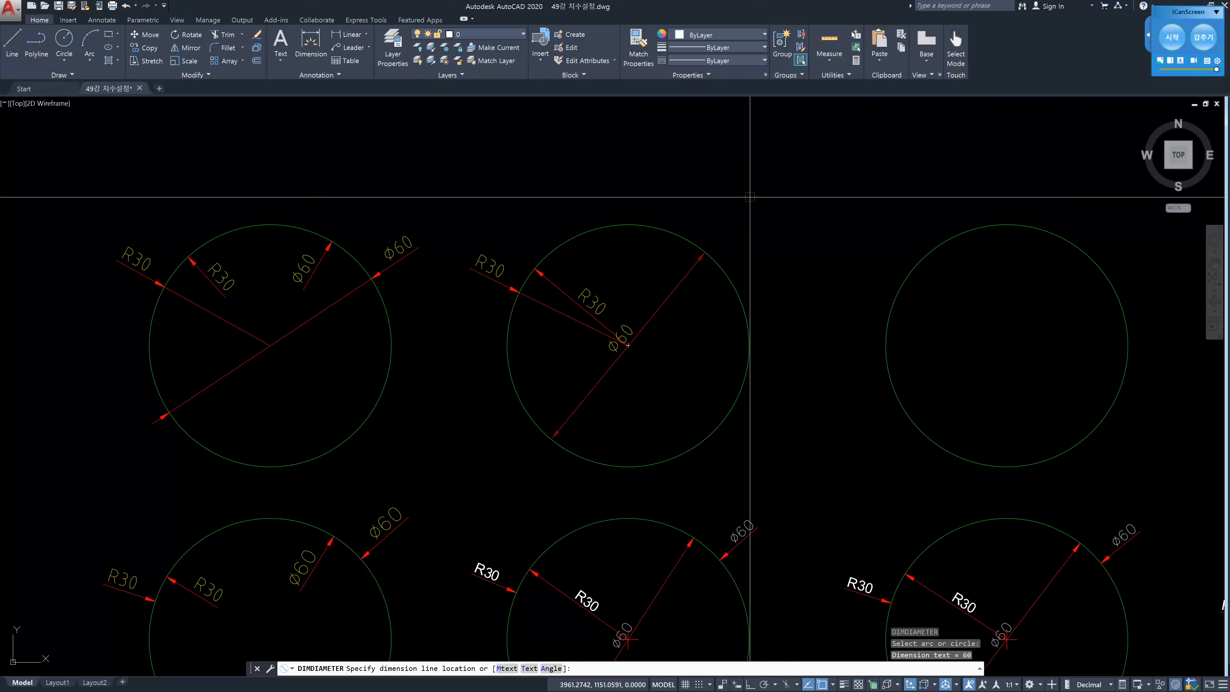
click(695, 264)
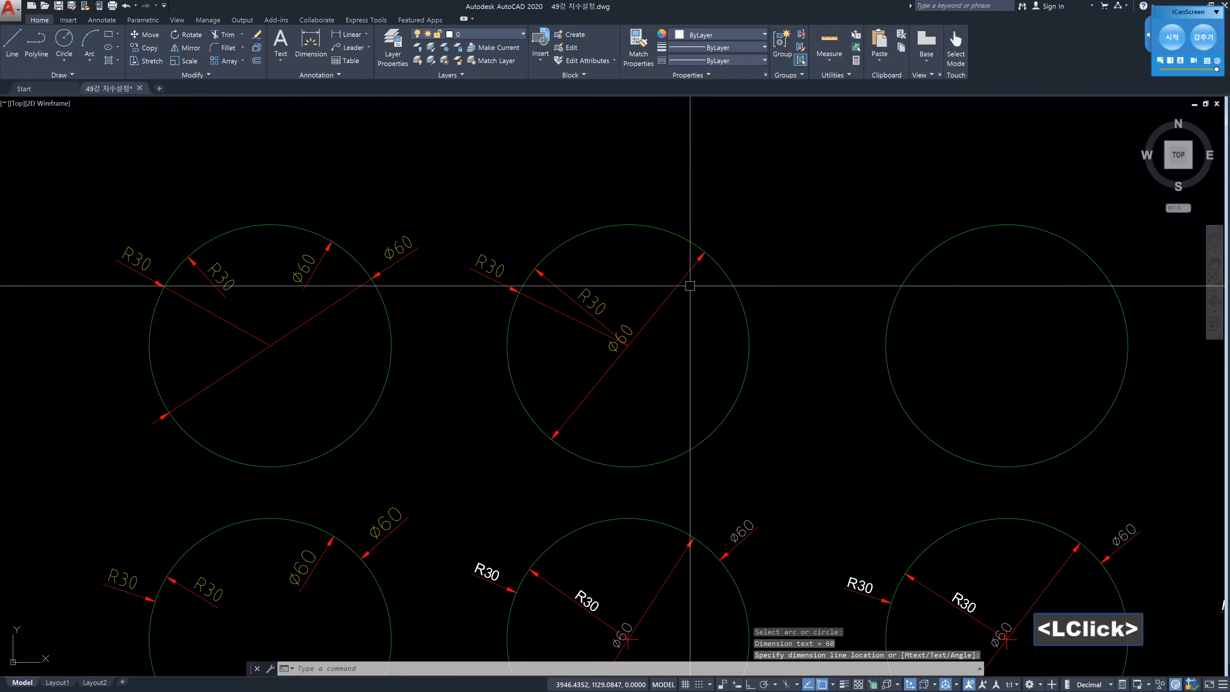
Add a flatter second diameter dimension to the second upper circle and move its text outside the upper-right arc
key(space)
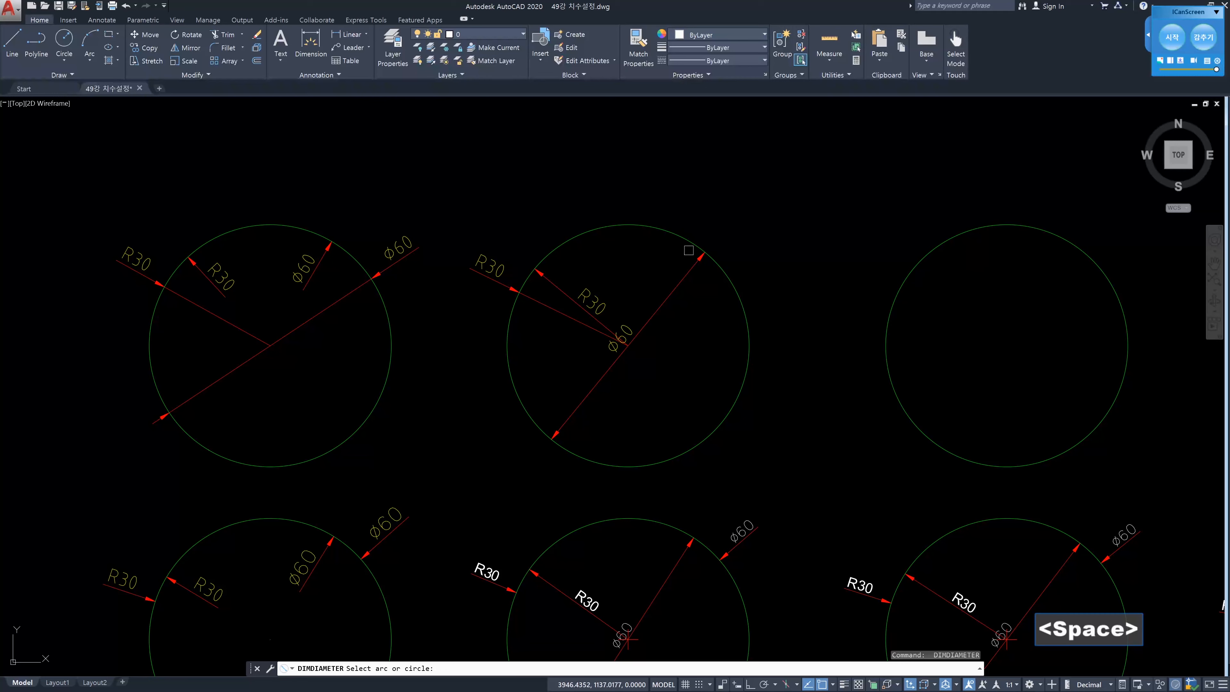
click(697, 248)
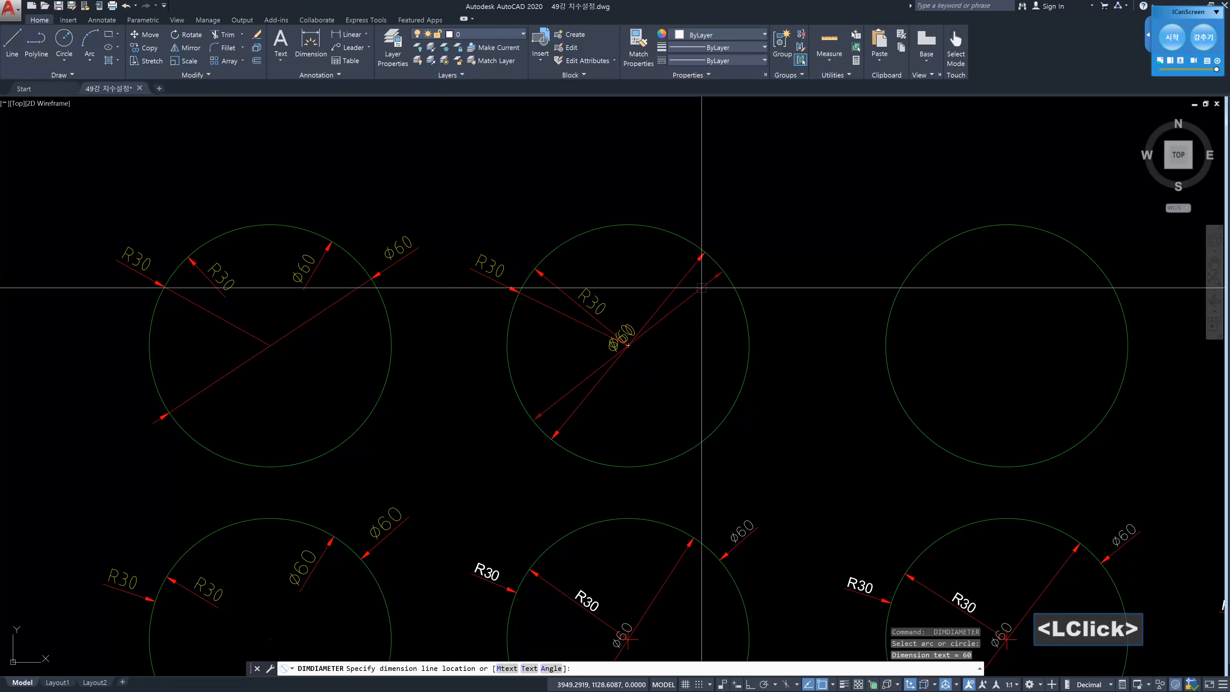
click(699, 289)
click(694, 293)
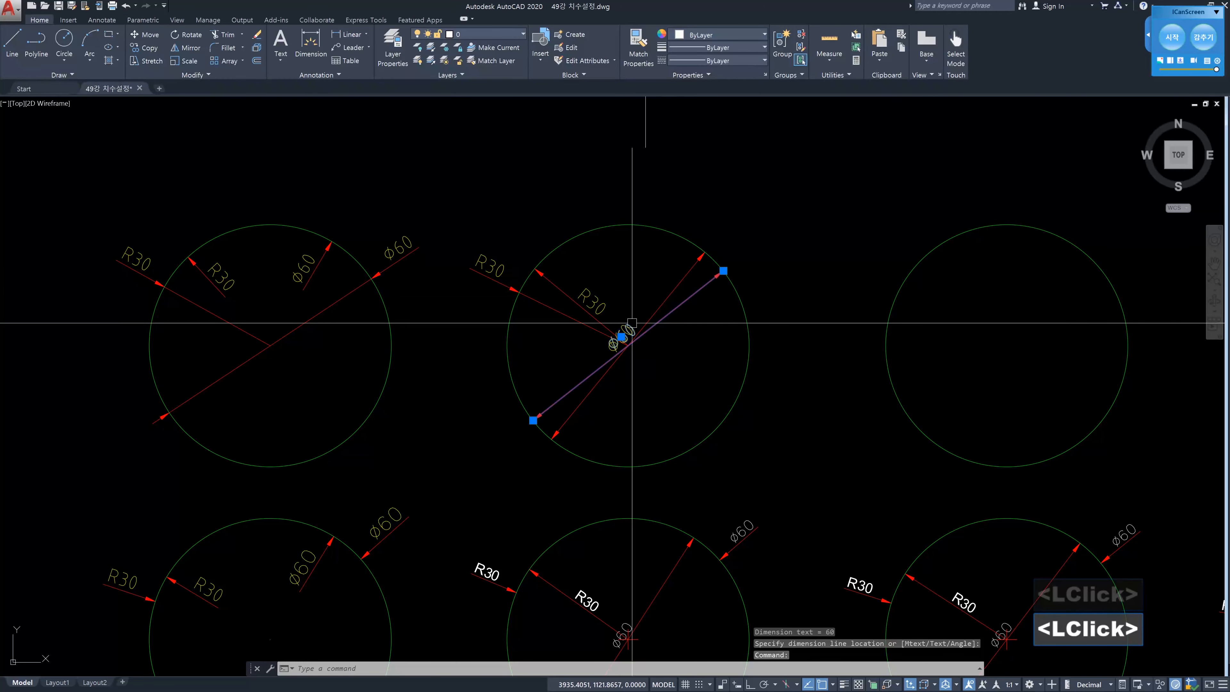
click(622, 337)
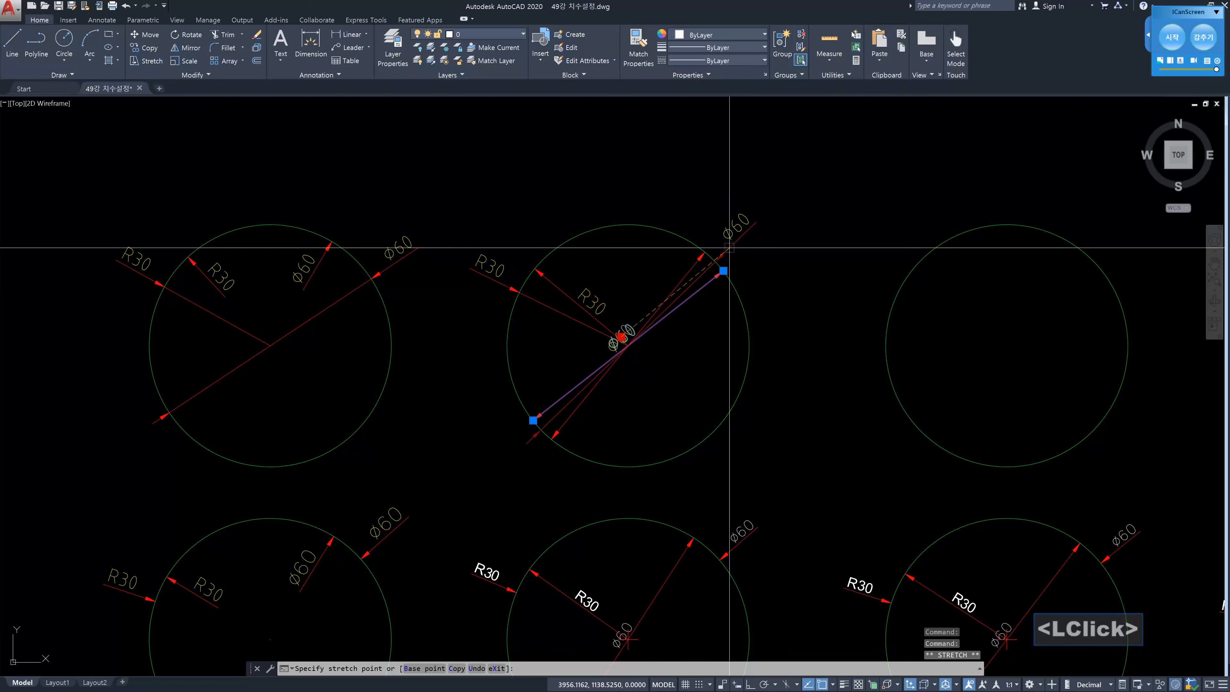
click(745, 256)
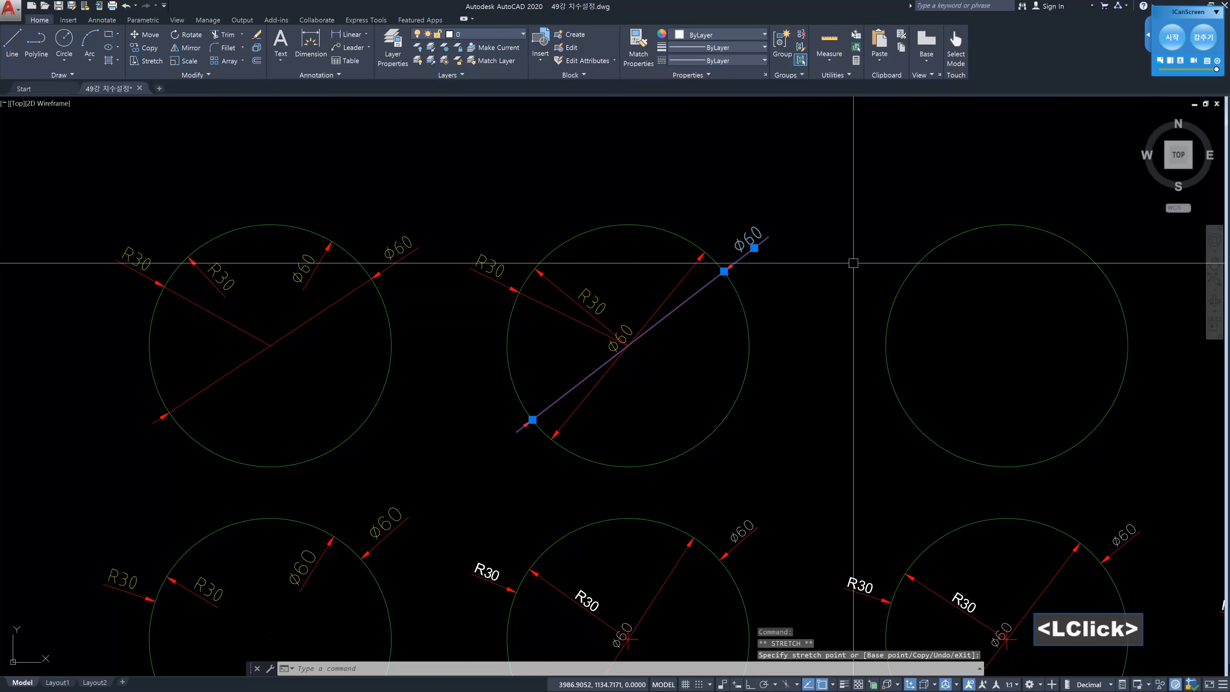
key(Escape)
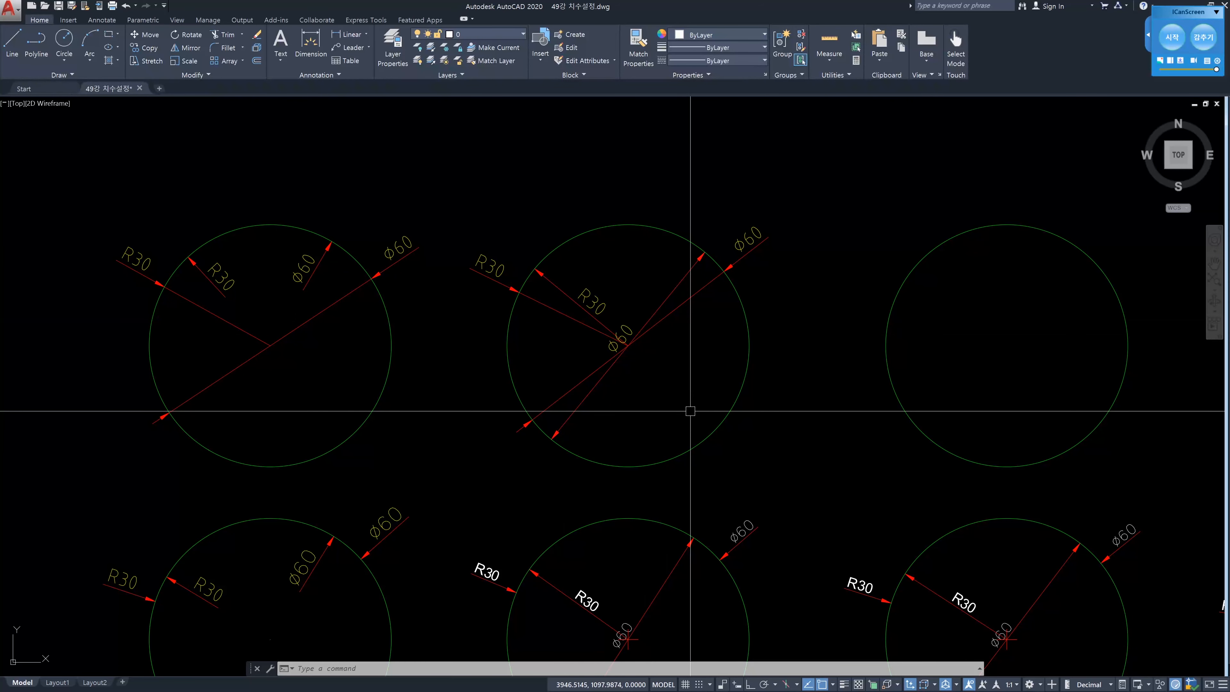
Make the 03 text dimension style current for the third upper circle
middle_drag(789, 388, 733, 392)
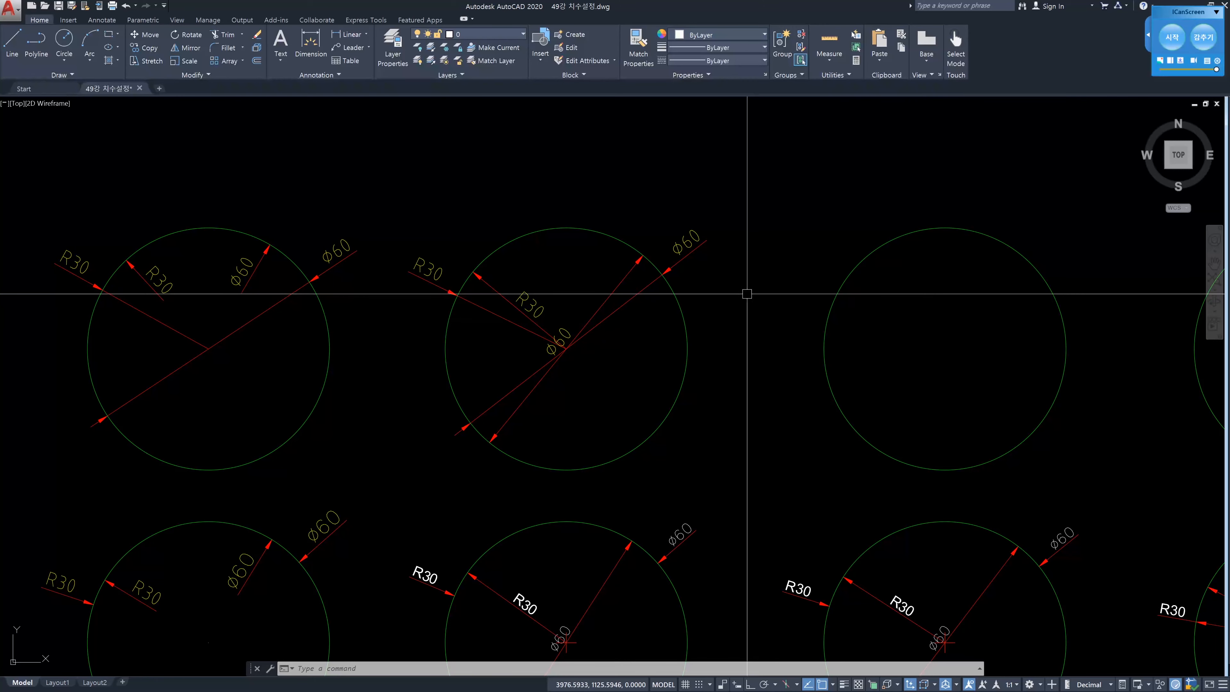
middle_drag(782, 310, 705, 320)
key(Return)
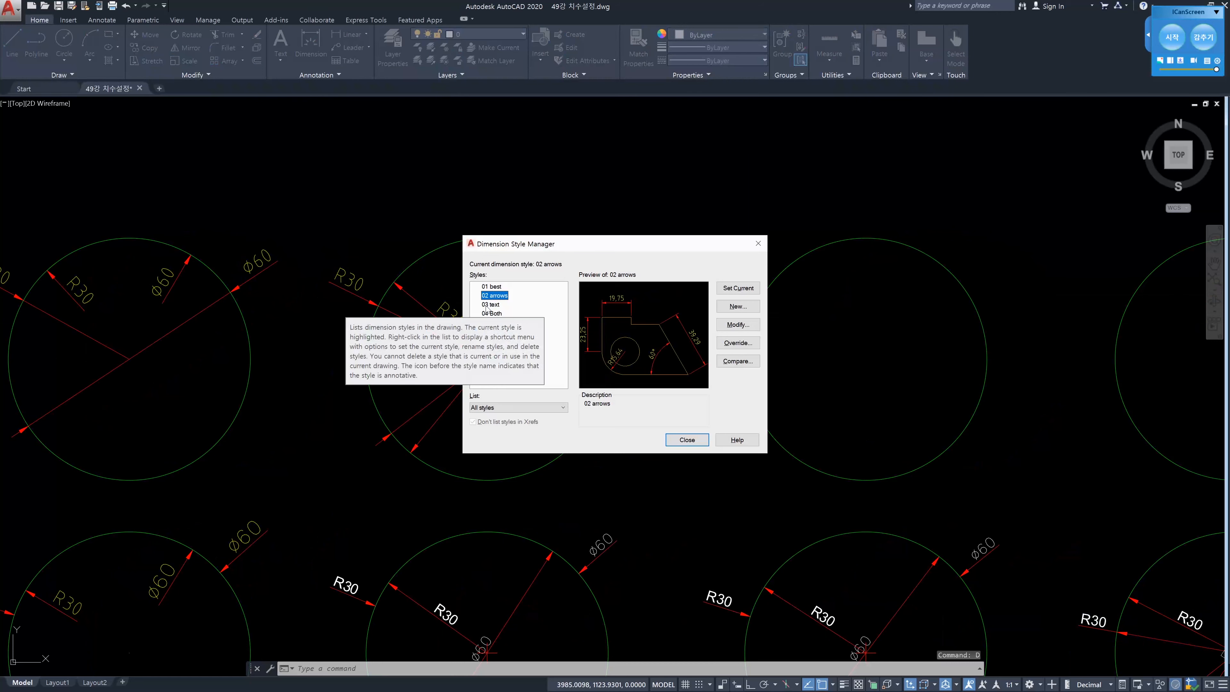
double_click(490, 305)
click(688, 440)
Add a radius dimension toward the upper left and a diameter dimension toward the upper right of the third upper circle, text inside
text(dra)
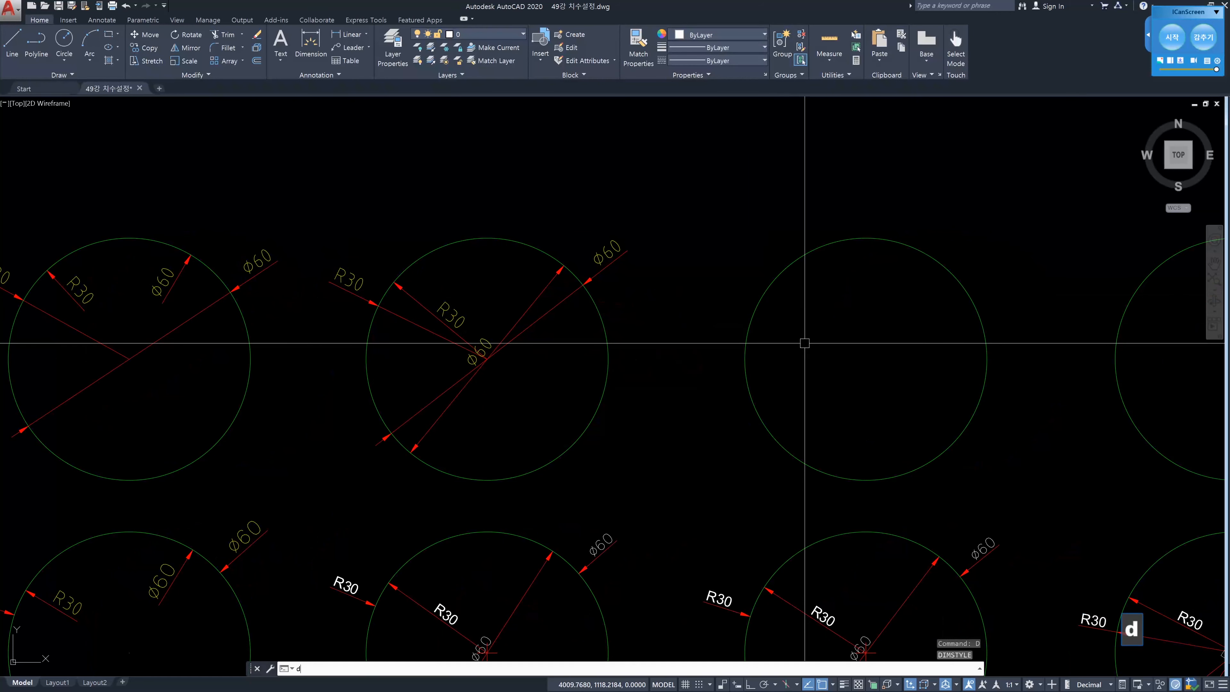
key(Return)
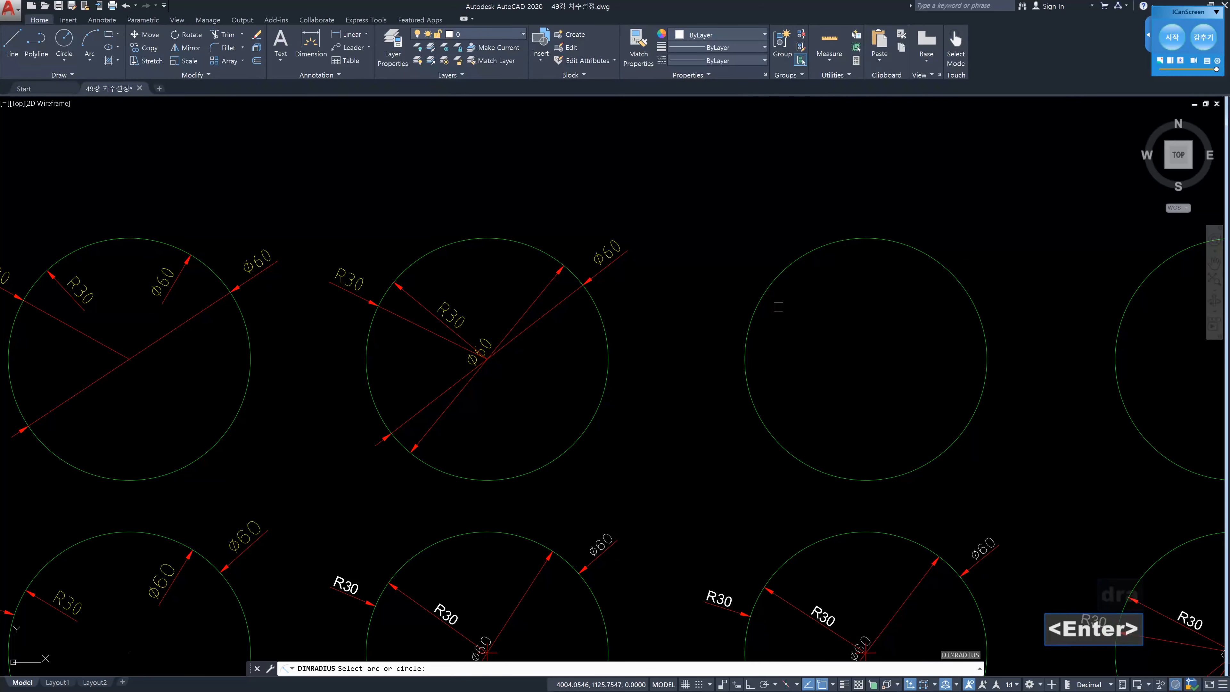
click(770, 298)
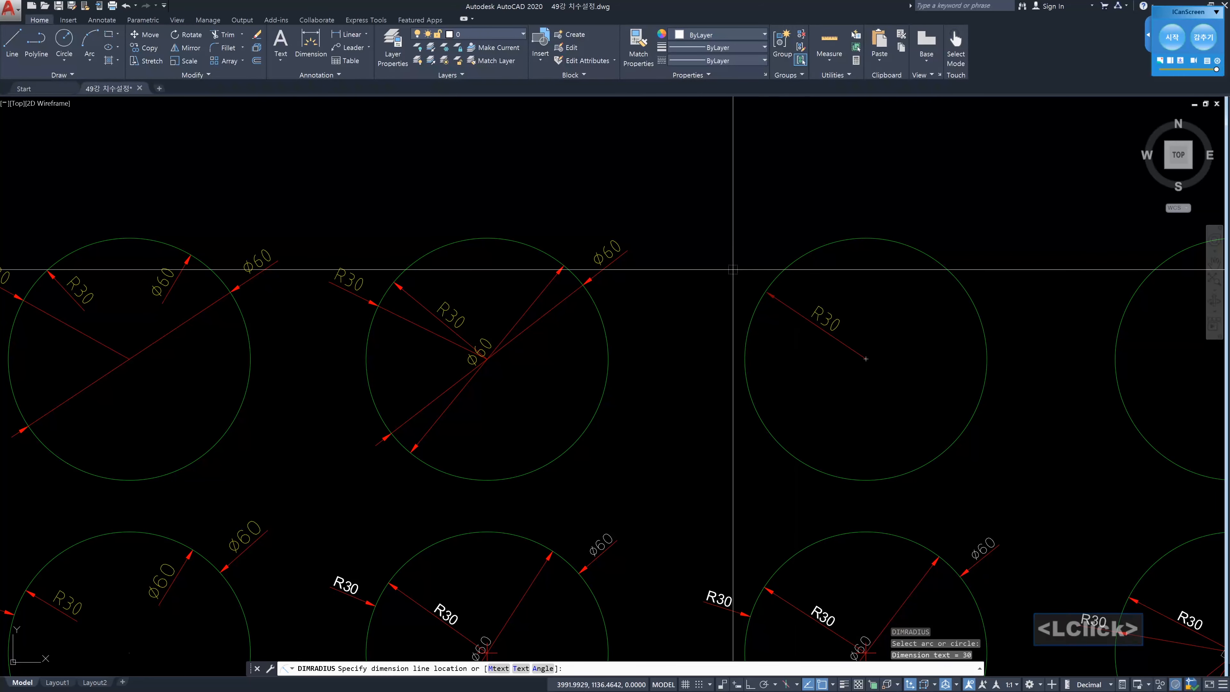
click(791, 310)
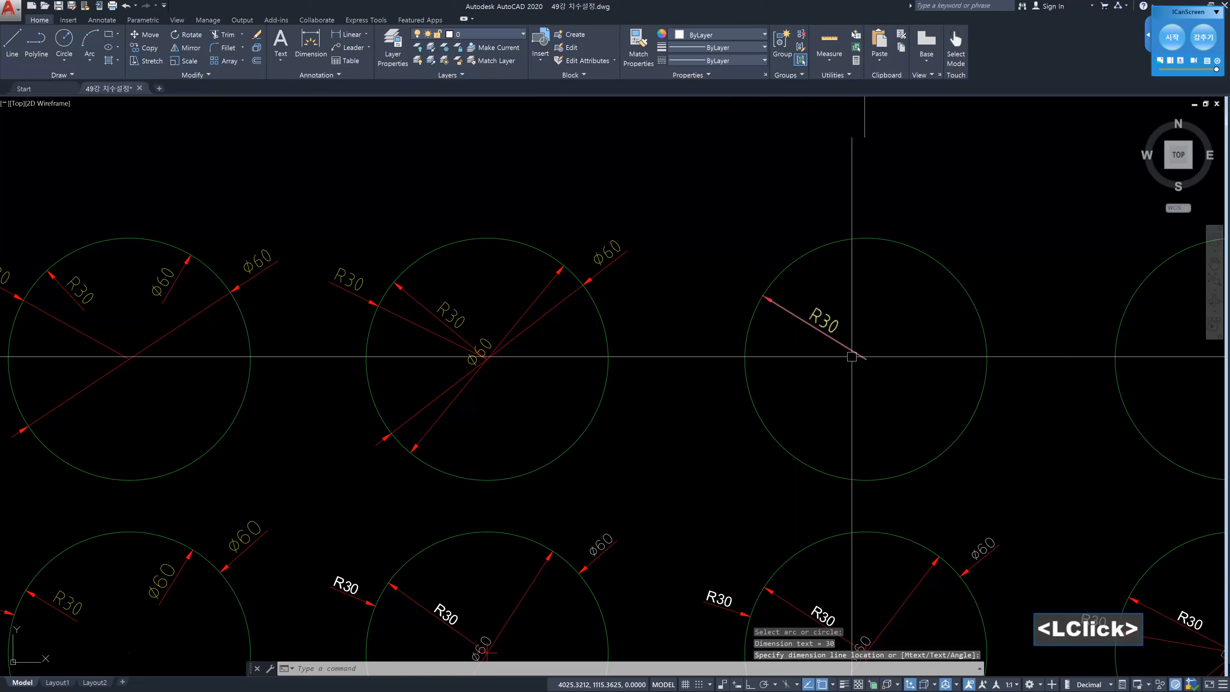
text(ddi)
key(Return)
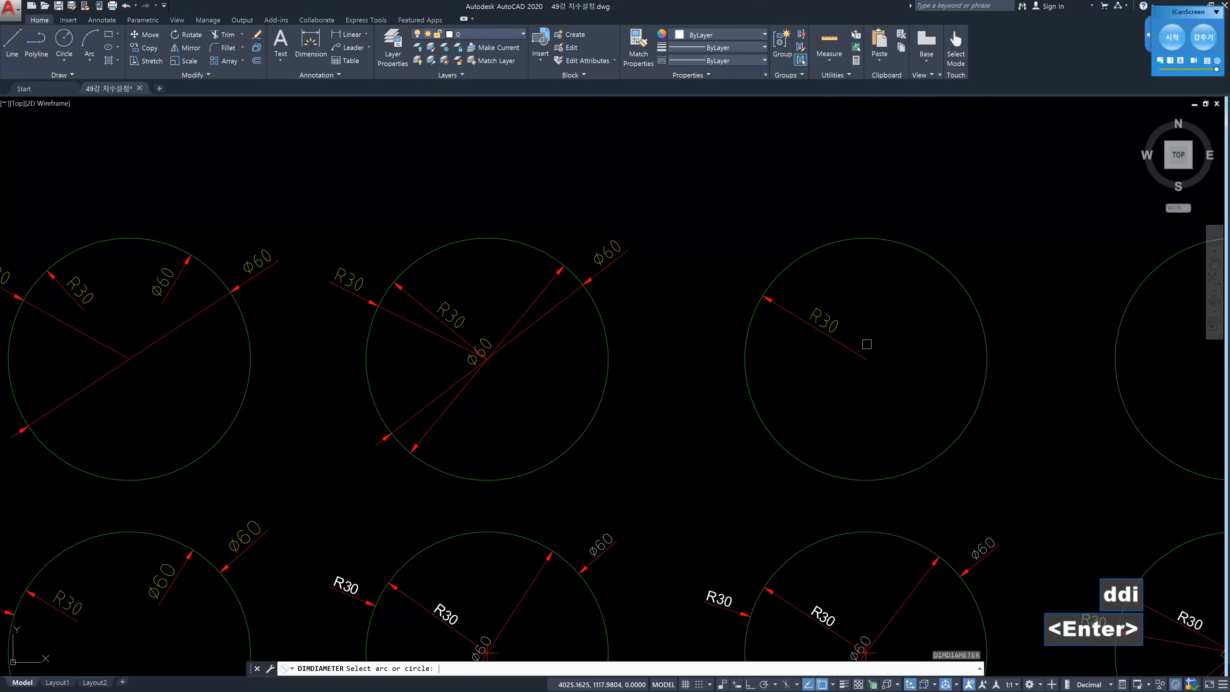
click(935, 259)
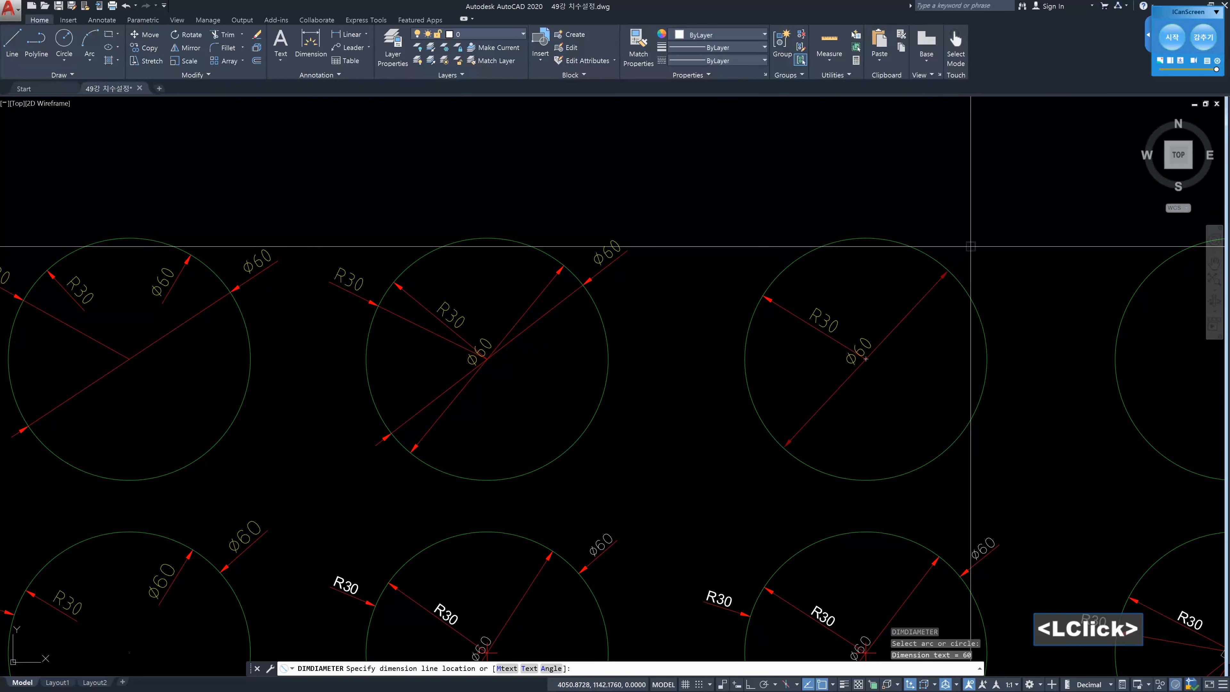
click(926, 295)
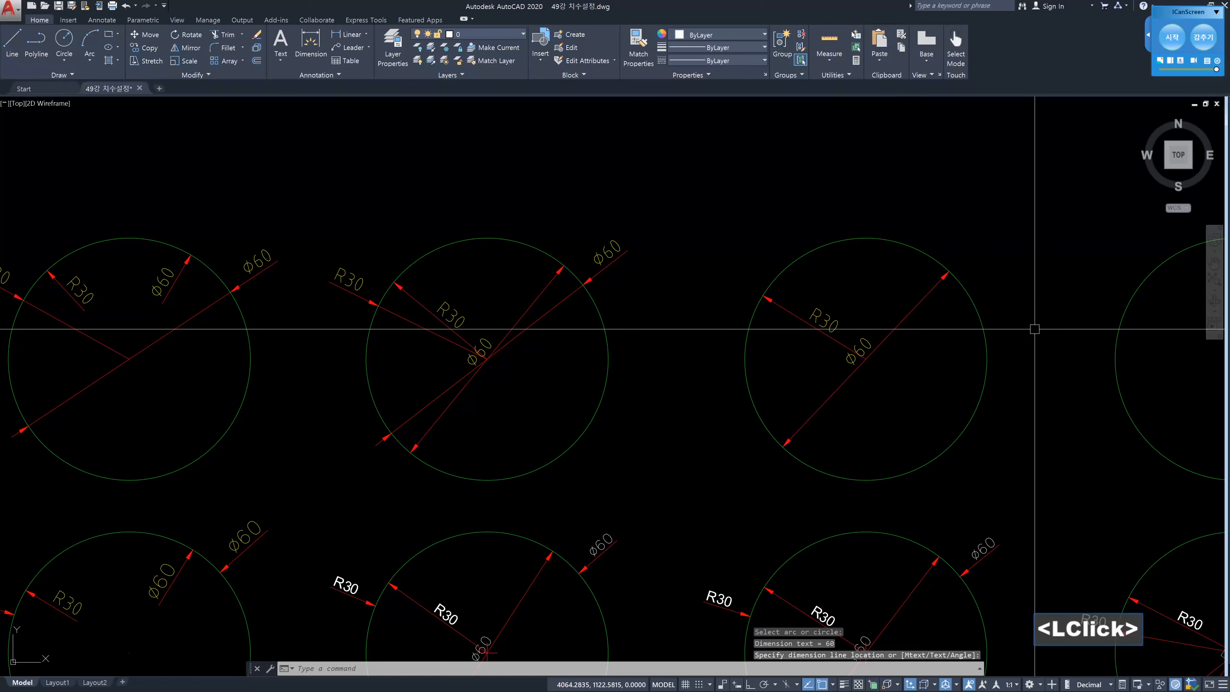
Make the 04 Both dimension style current for the fourth upper circle
middle_drag(959, 330, 655, 358)
text(d)
key(Return)
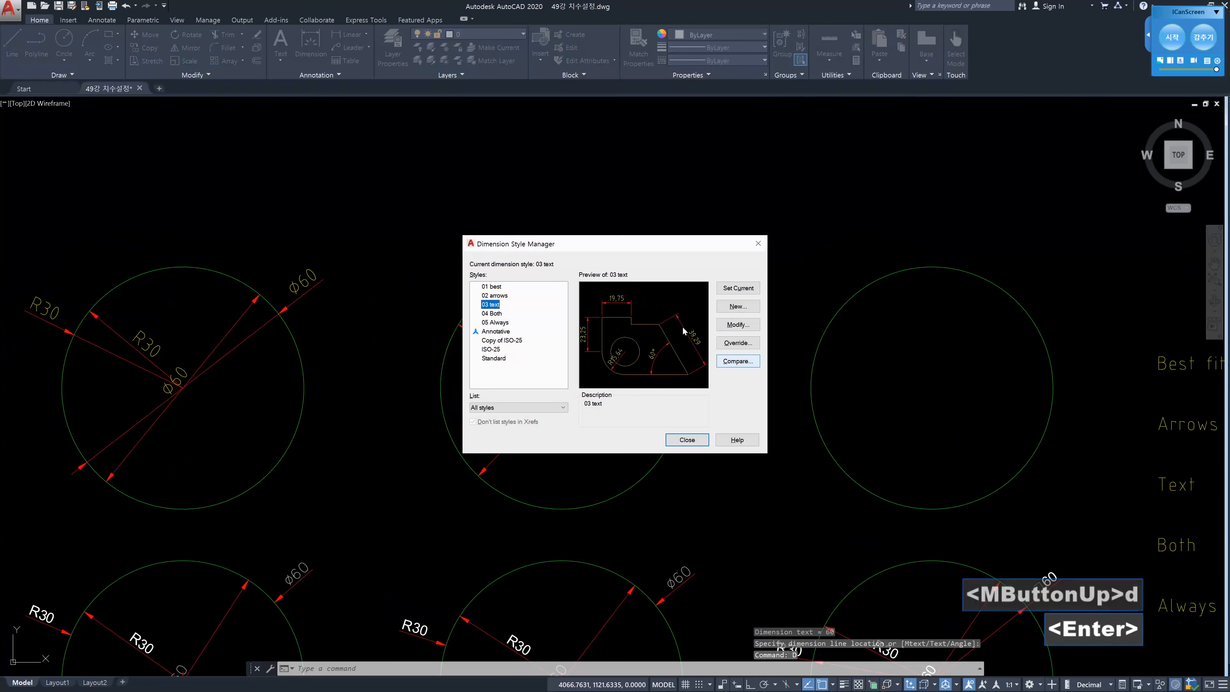
click(493, 314)
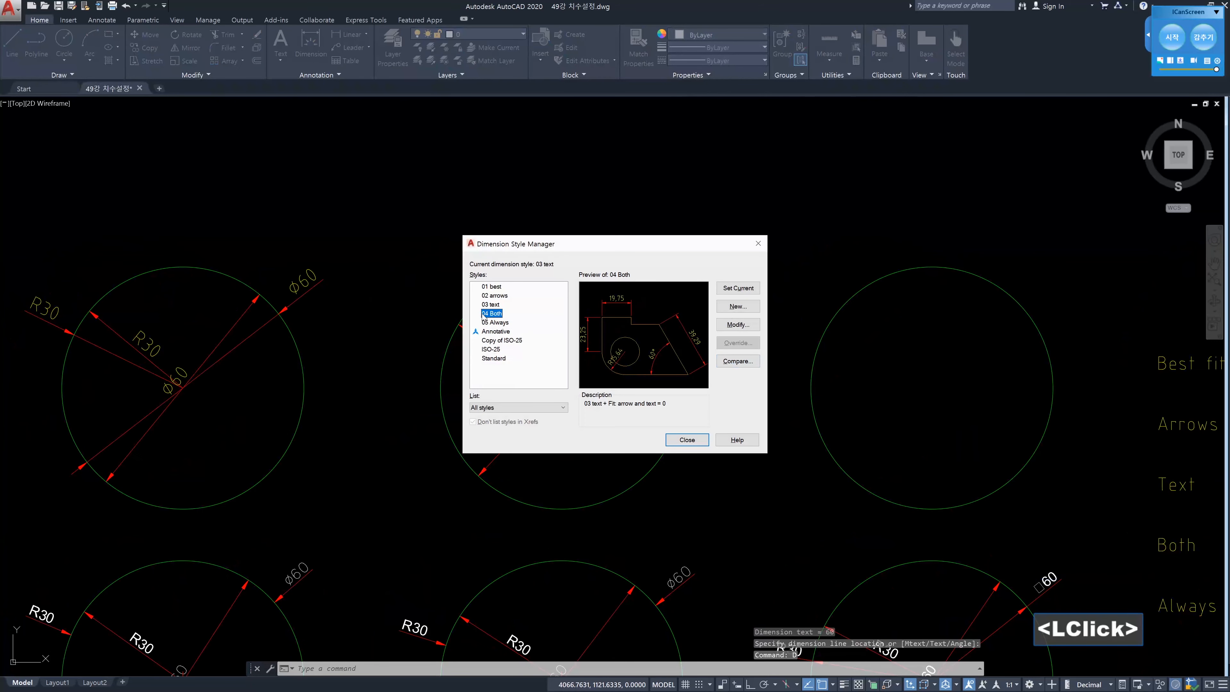
double_click(492, 315)
click(687, 439)
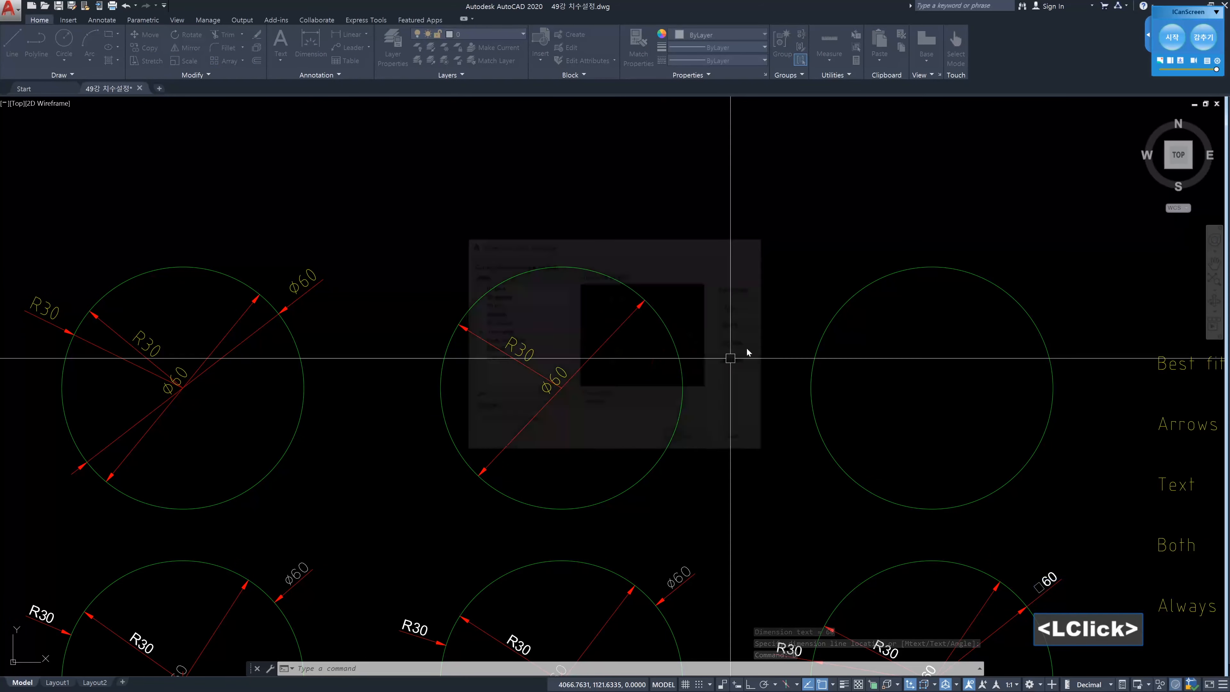
Add a radius dimension toward the upper left and a diameter dimension toward the upper right of the fourth upper circle, text inside
text(dra)
key(Return)
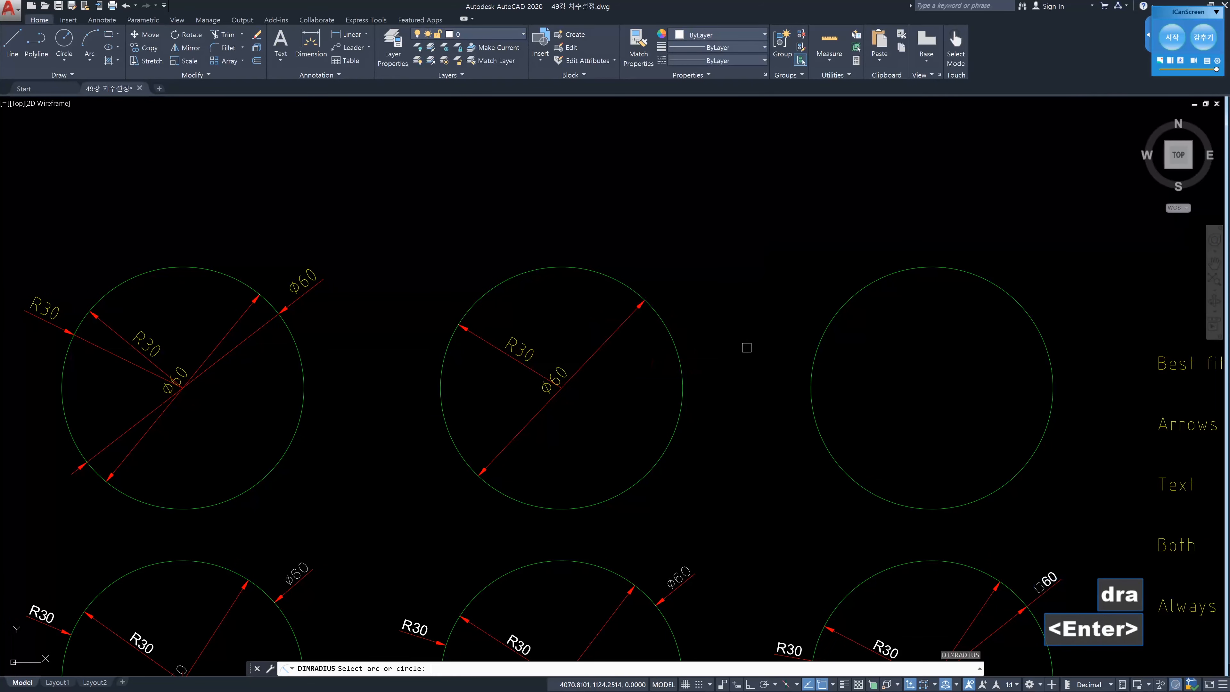
click(836, 317)
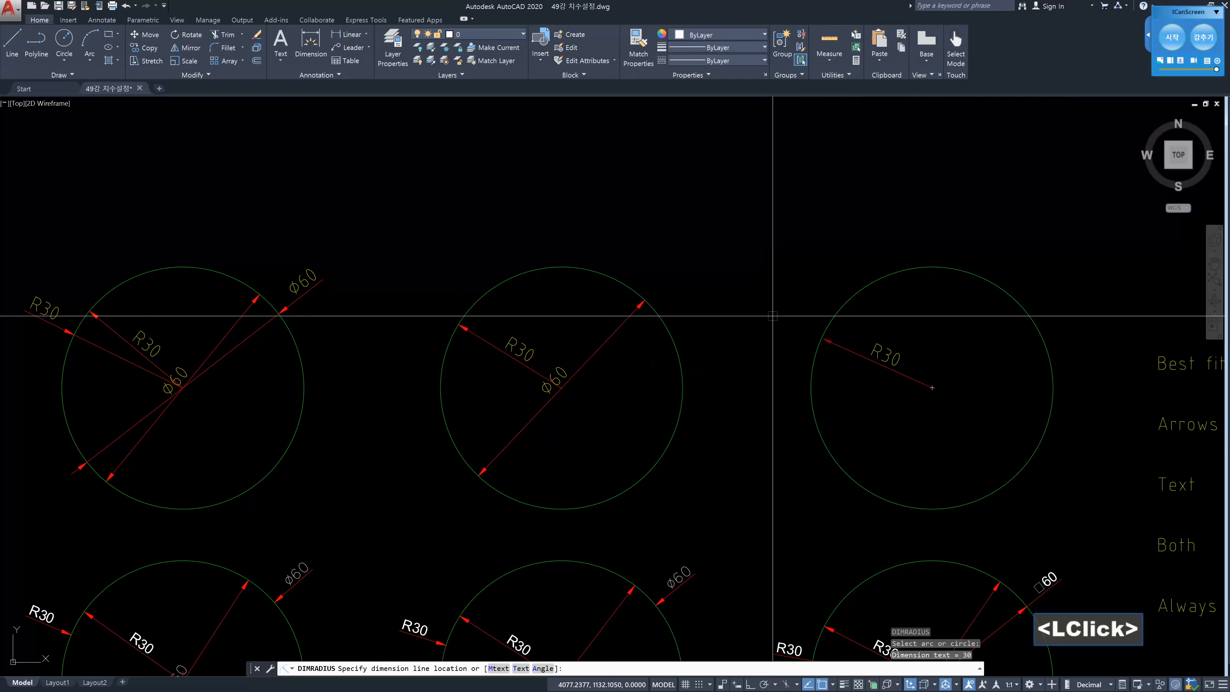
click(868, 348)
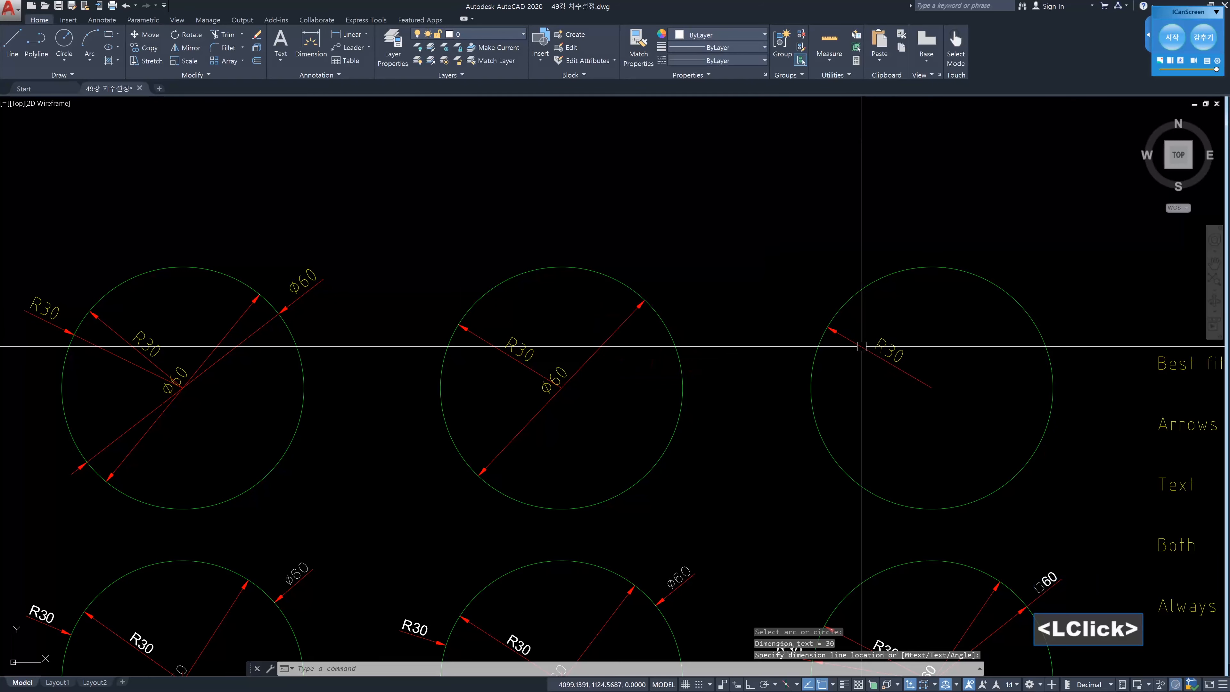
text(ddi)
key(space)
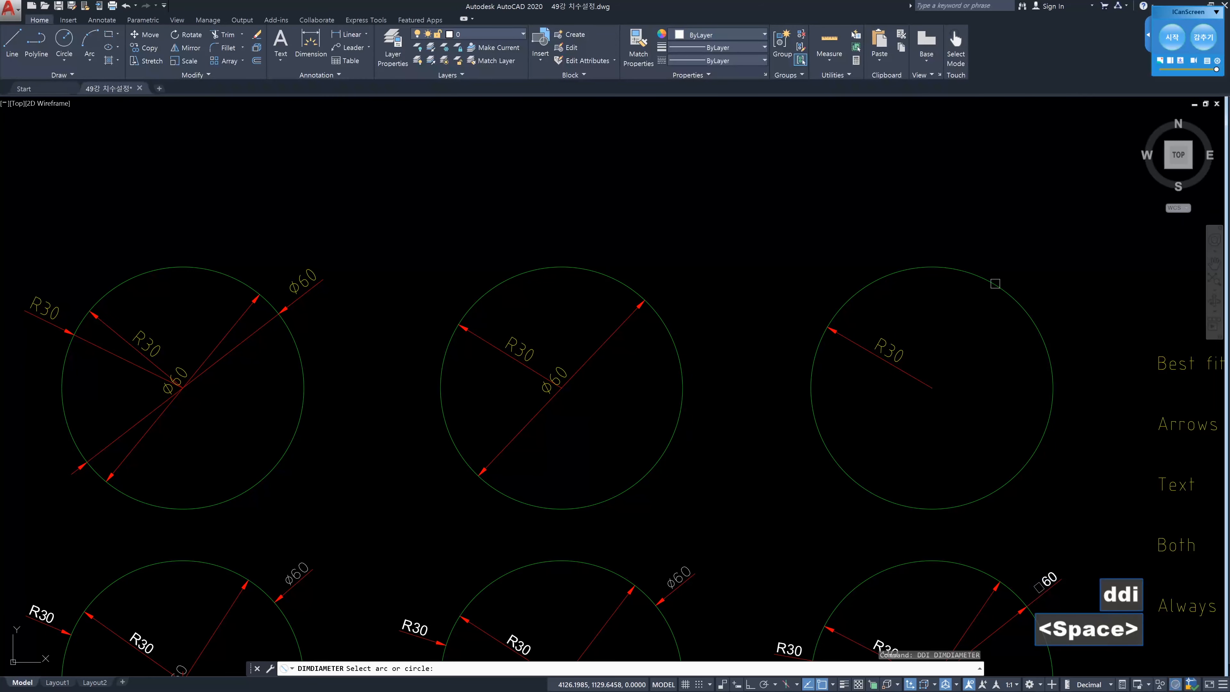
click(994, 284)
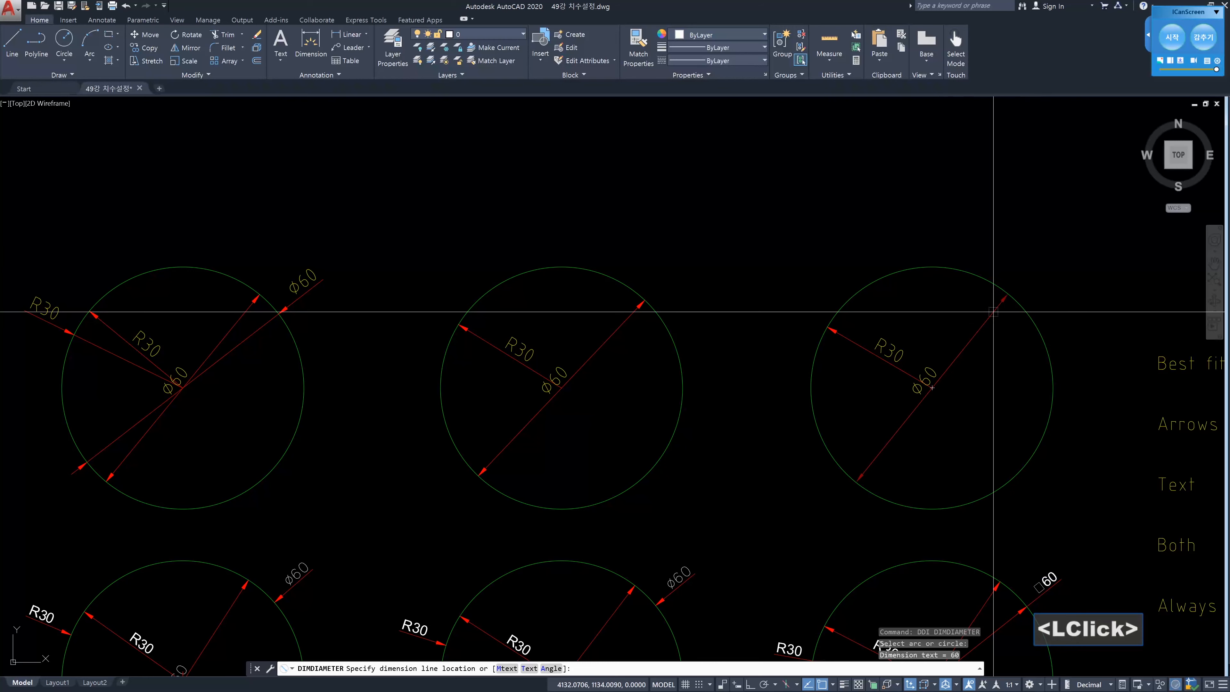
click(997, 319)
key(Escape)
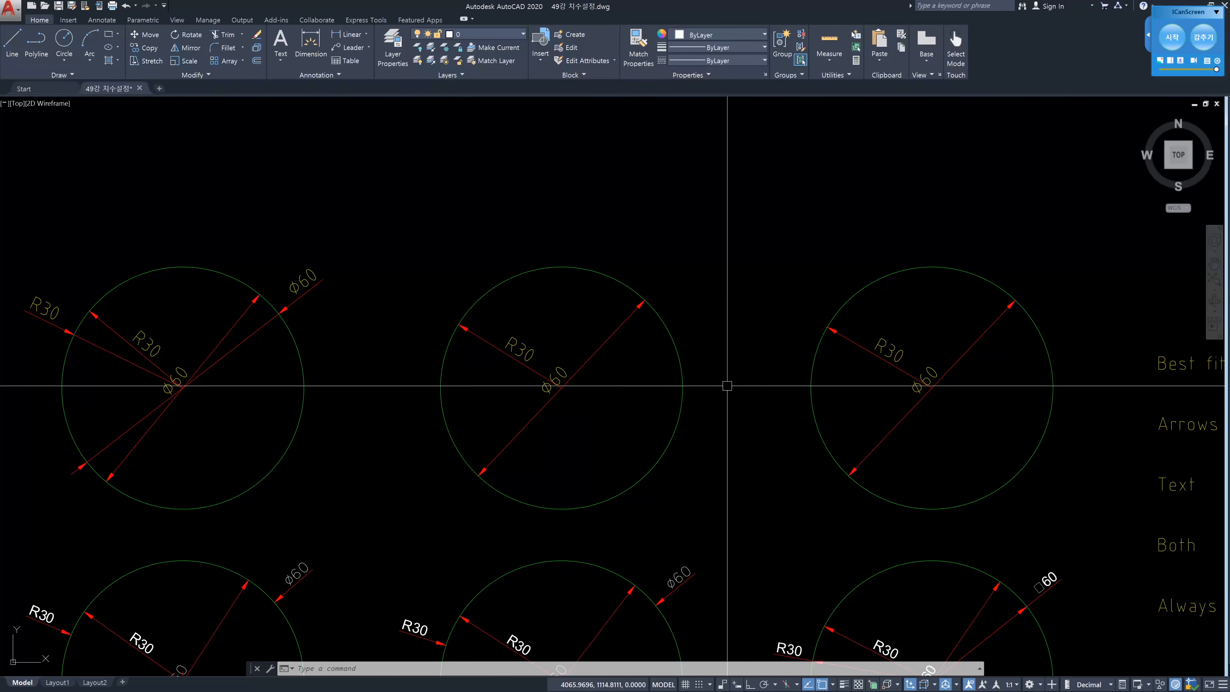
Check the current dimension style in the Dimension Style Manager and close it without changes
text(d)
key(Return)
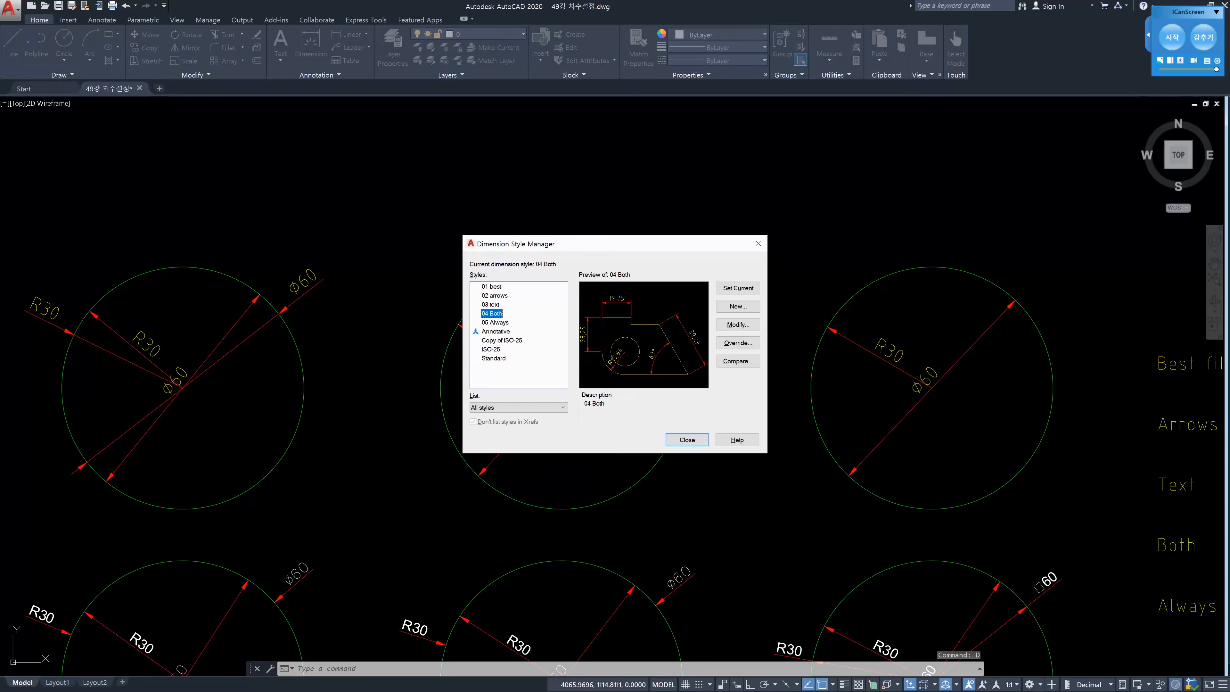
click(687, 439)
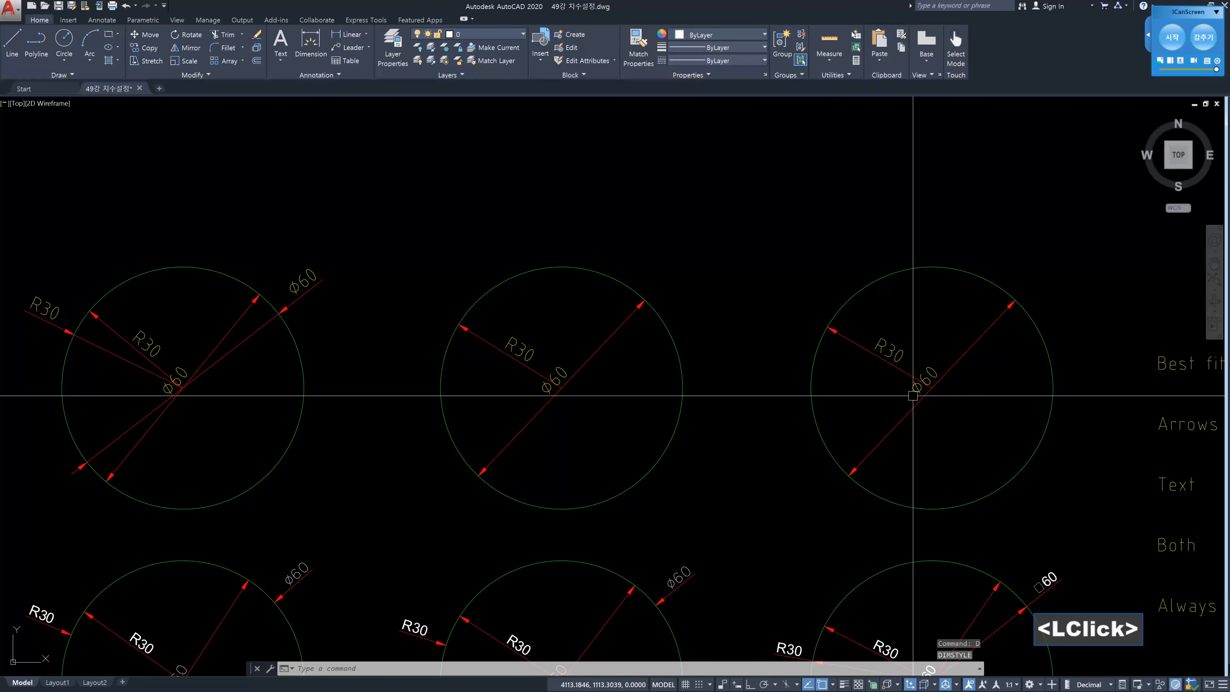
middle_drag(947, 400, 765, 364)
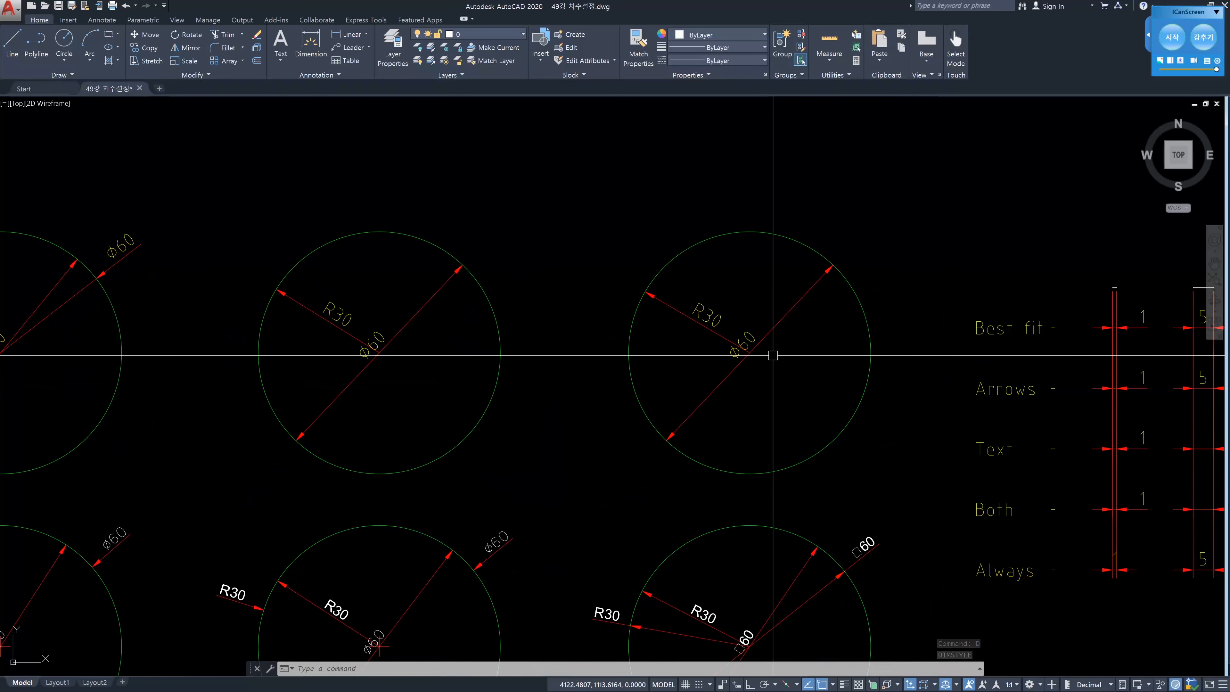
Make the 05 Always dimension style current
middle_drag(777, 355, 763, 335)
text(d)
key(Return)
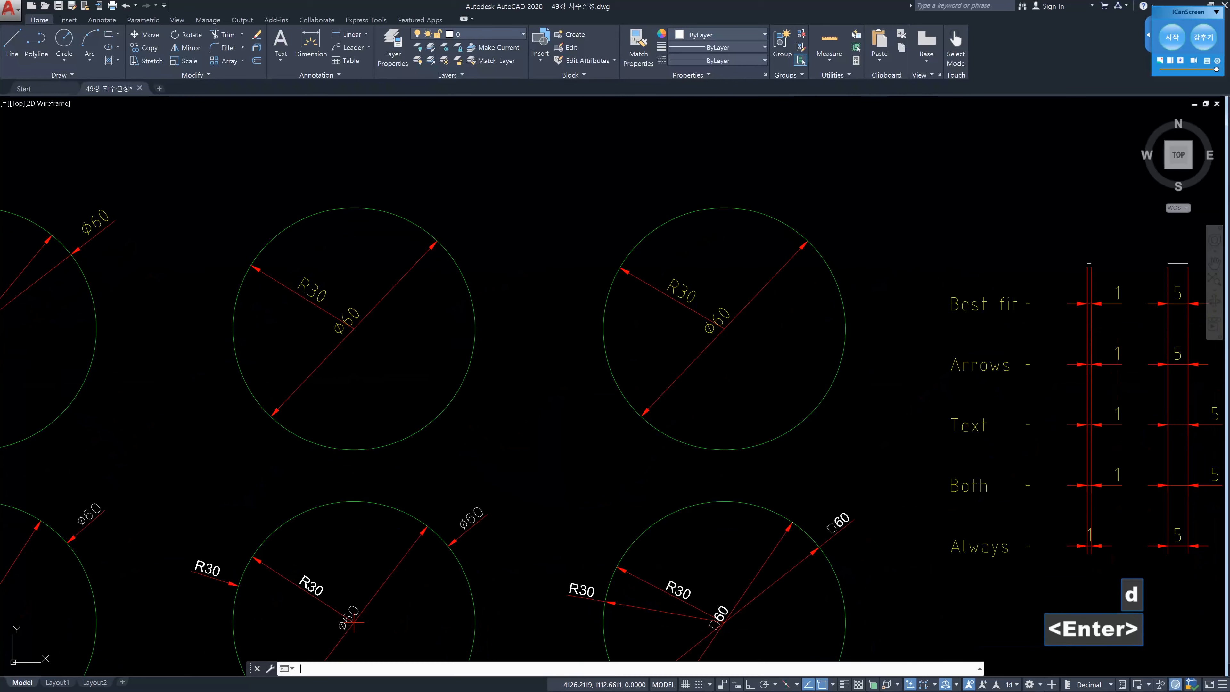
click(504, 322)
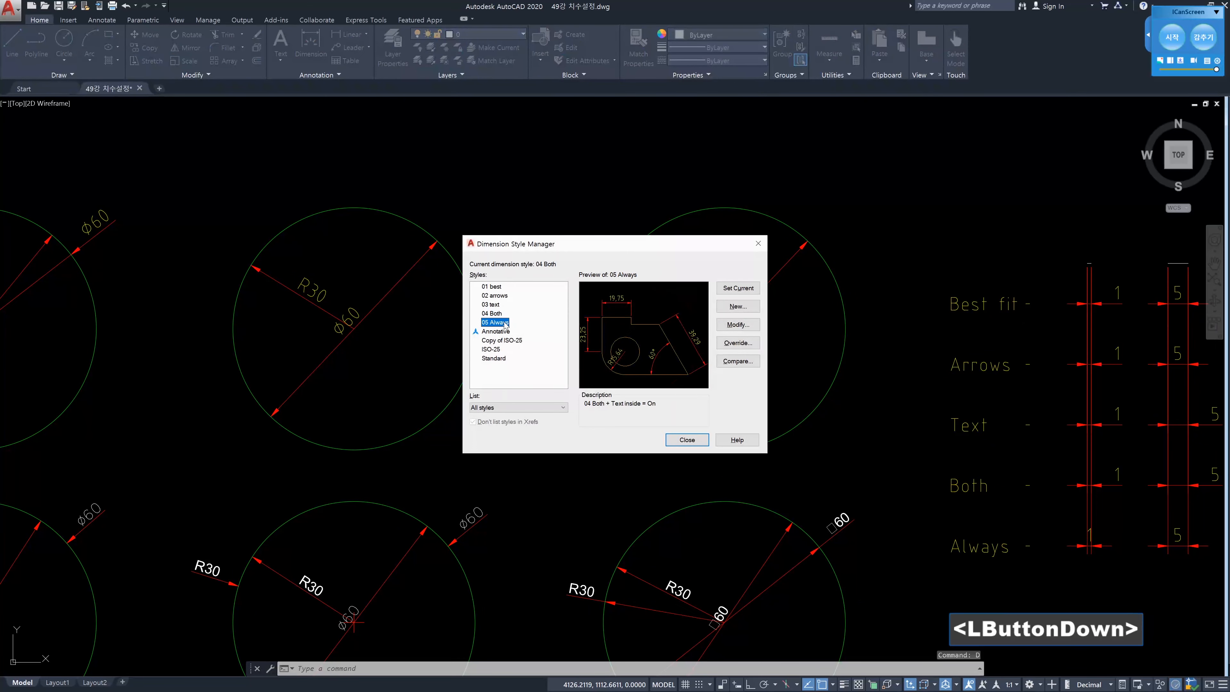
click(674, 436)
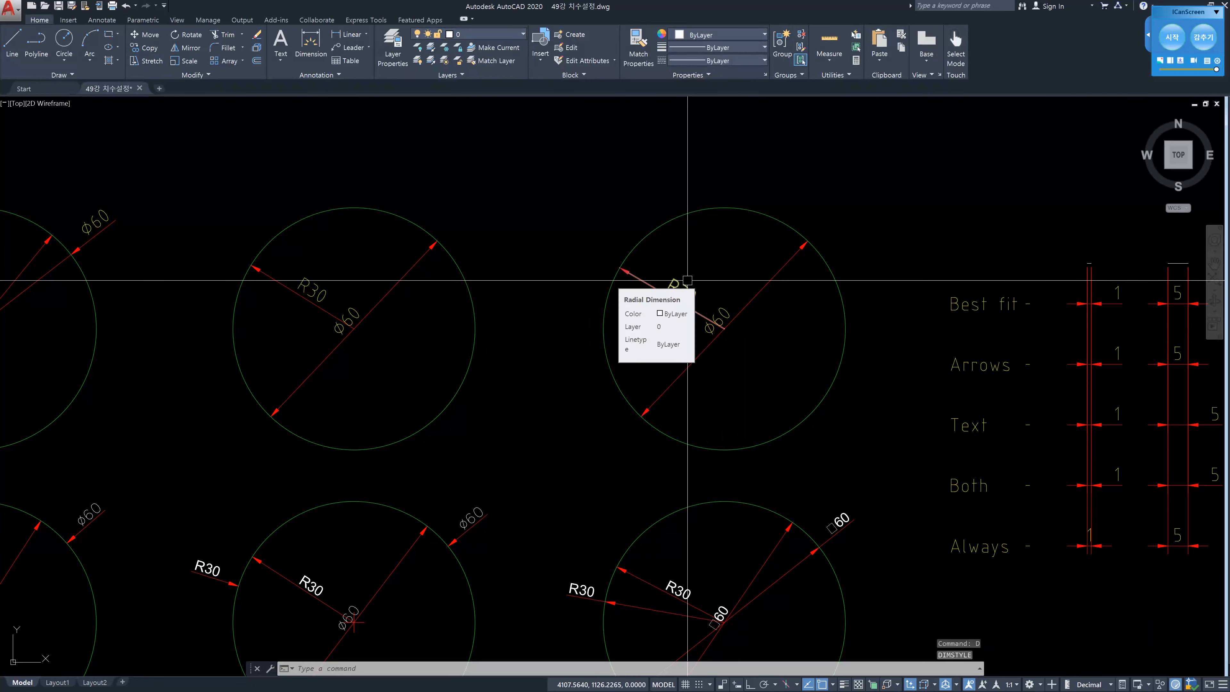
Add another radius dimension toward the upper left and another diameter dimension toward the upper right of the fourth upper circle, text inside
text(dra)
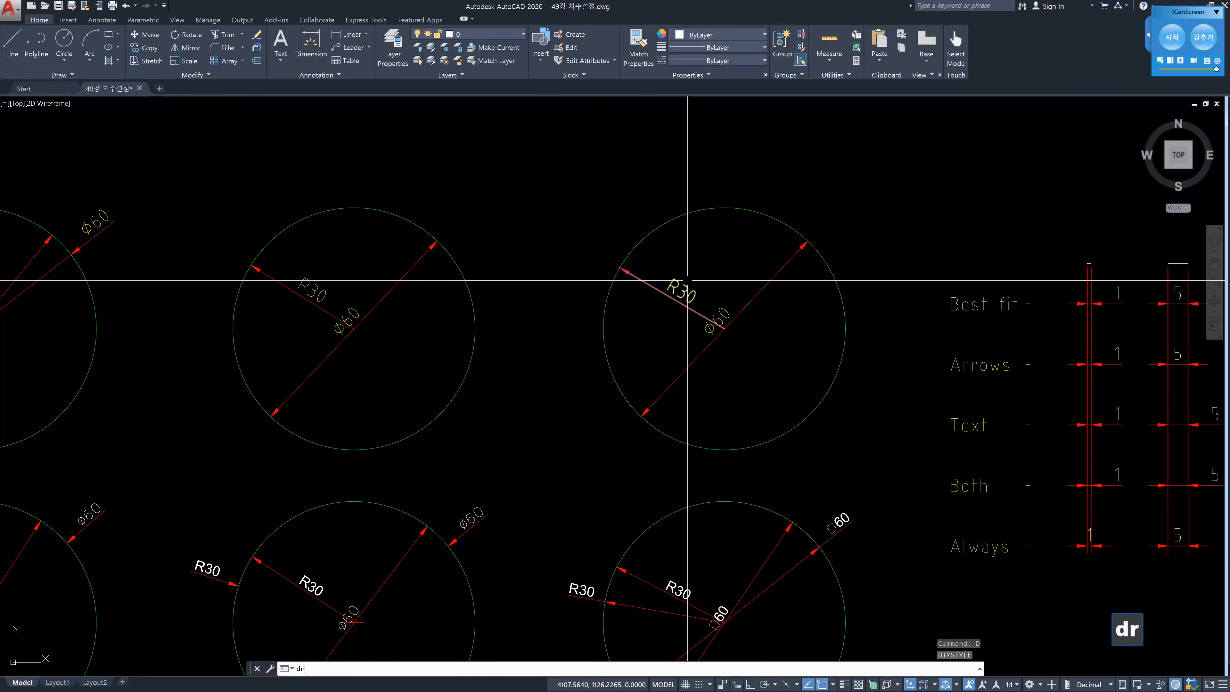
key(Return)
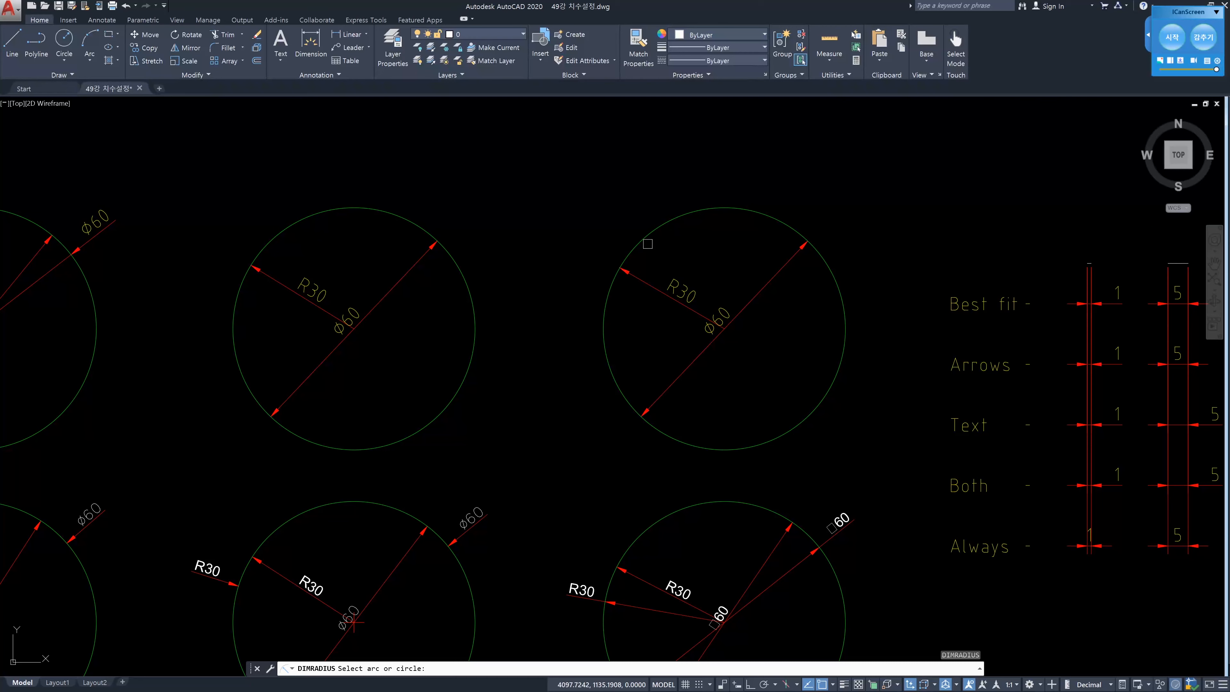
click(646, 241)
click(660, 250)
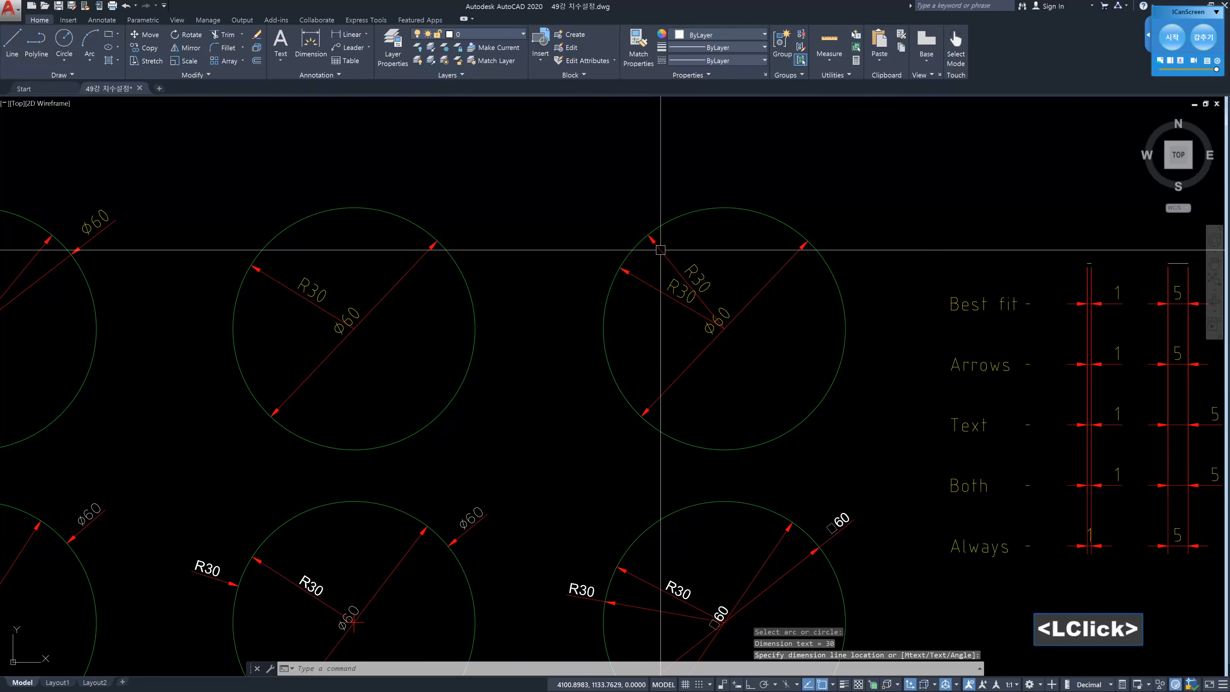
text(d)
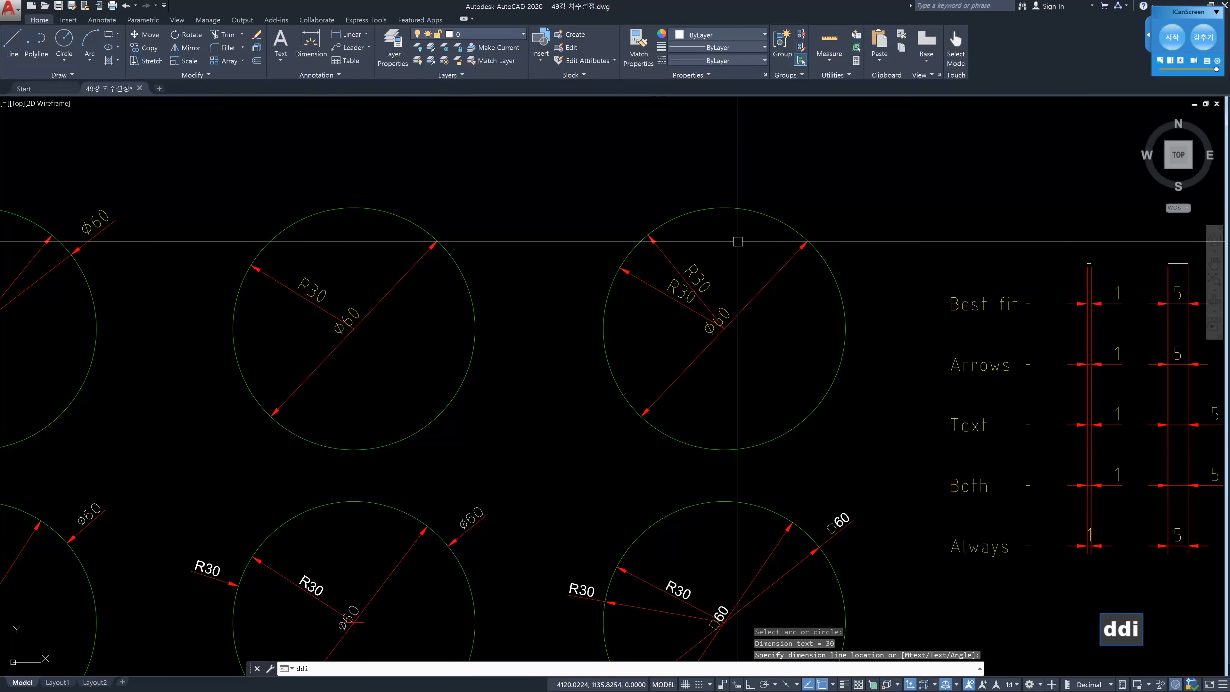
text(di)
key(space)
click(773, 223)
click(804, 197)
key(Escape)
Move the third upper circle's diameter text outside toward the upper right and its radius text outside toward the upper left
middle_drag(447, 349, 661, 355)
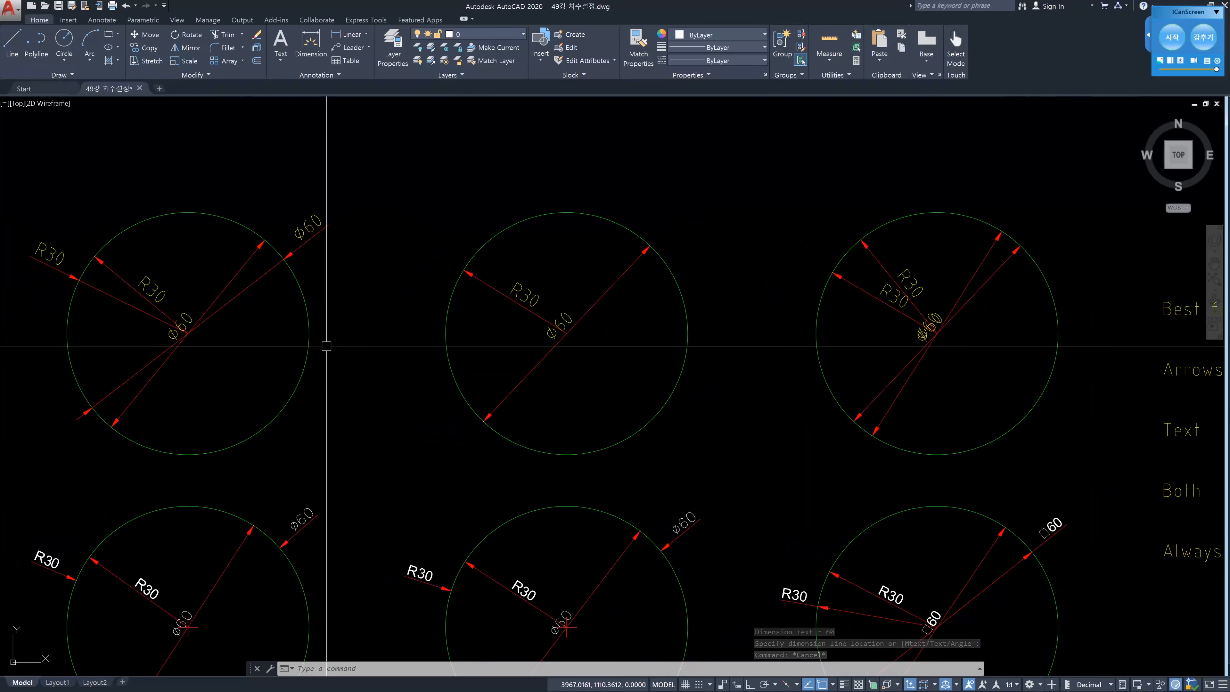
middle_drag(237, 326, 379, 349)
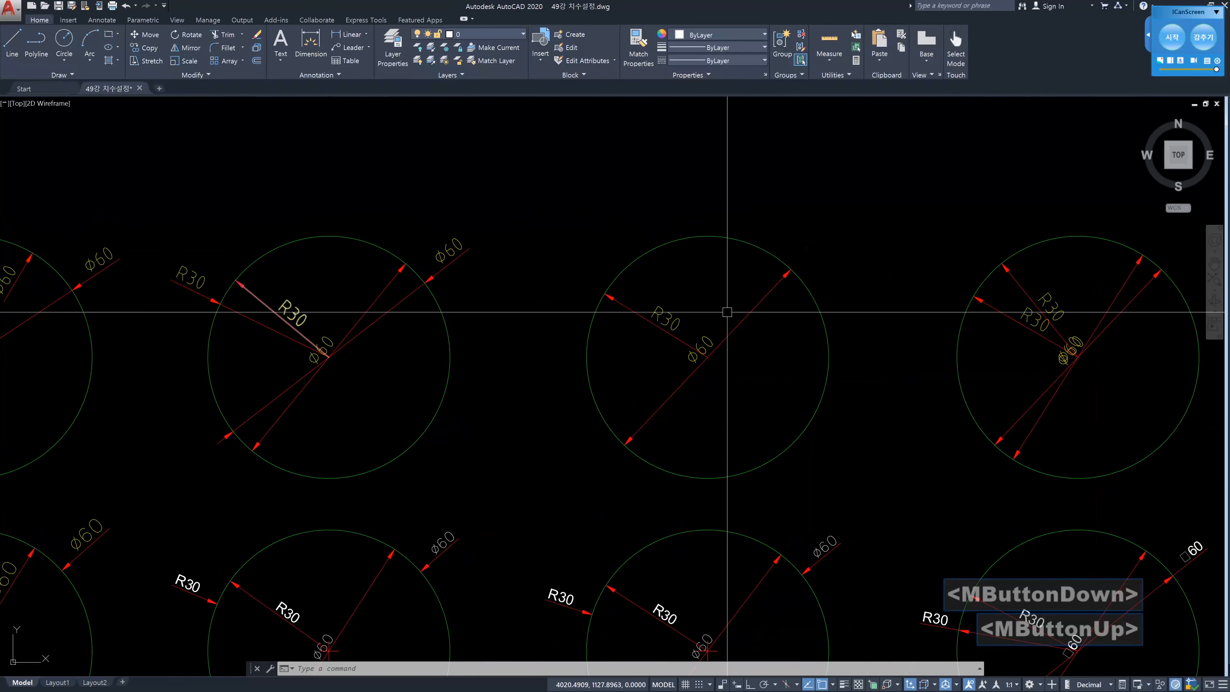
click(711, 338)
click(701, 349)
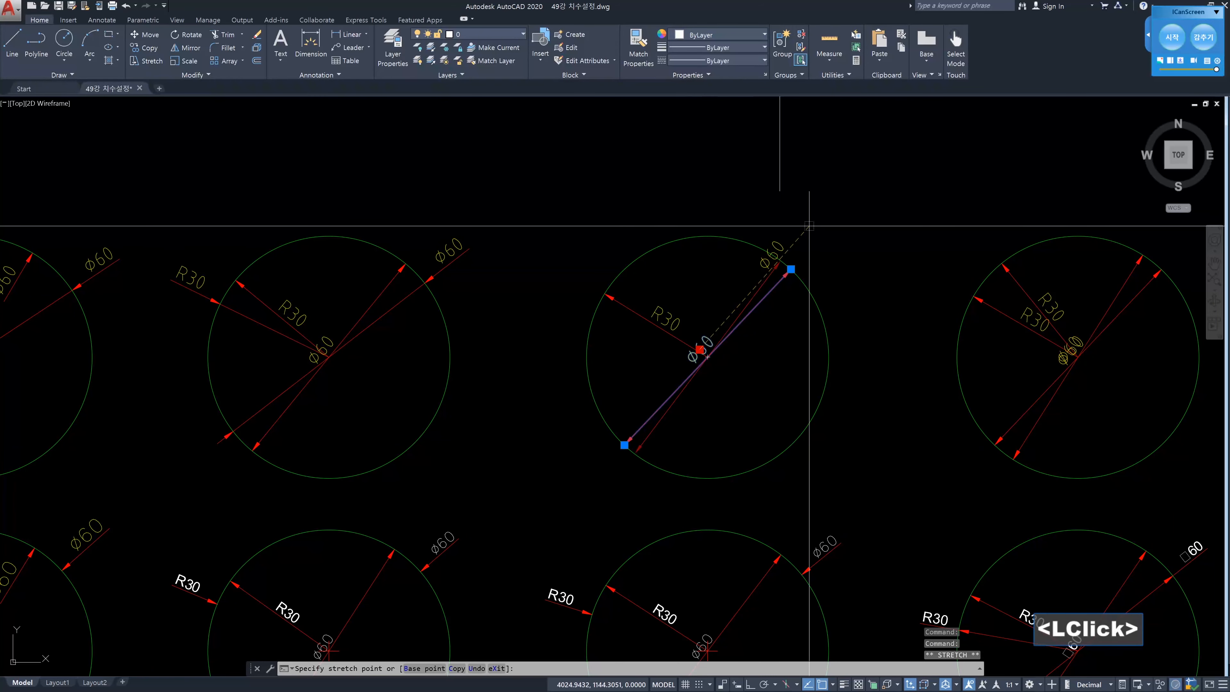
click(814, 245)
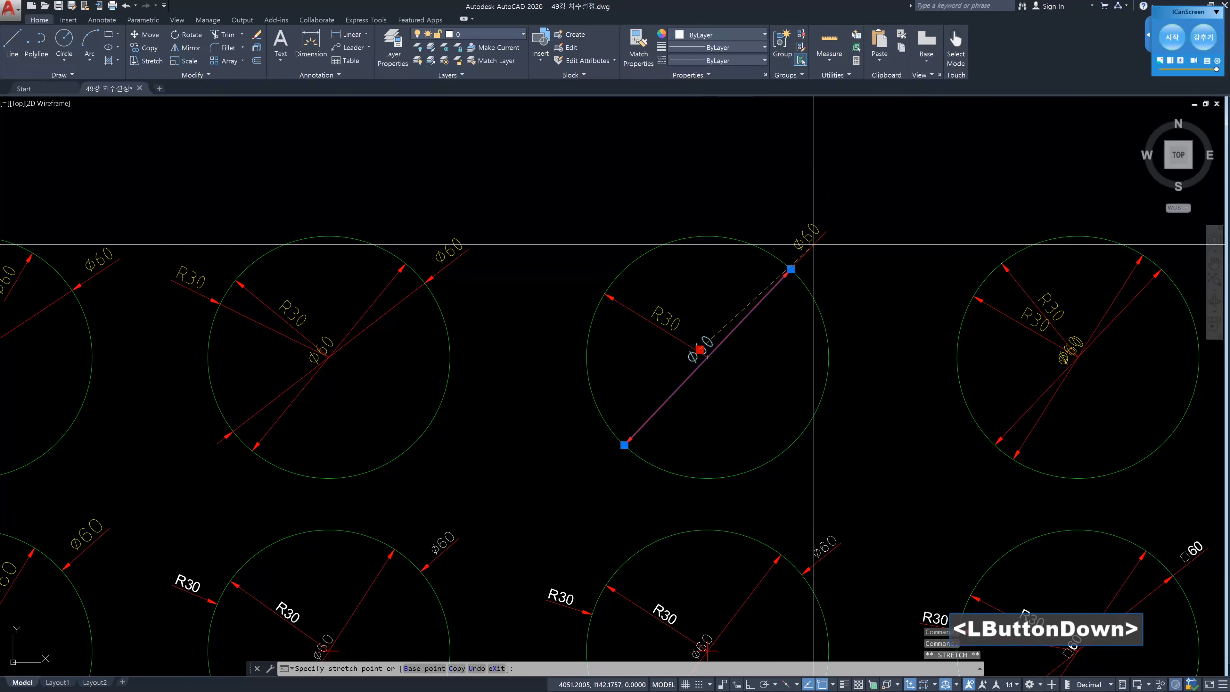
key(Escape)
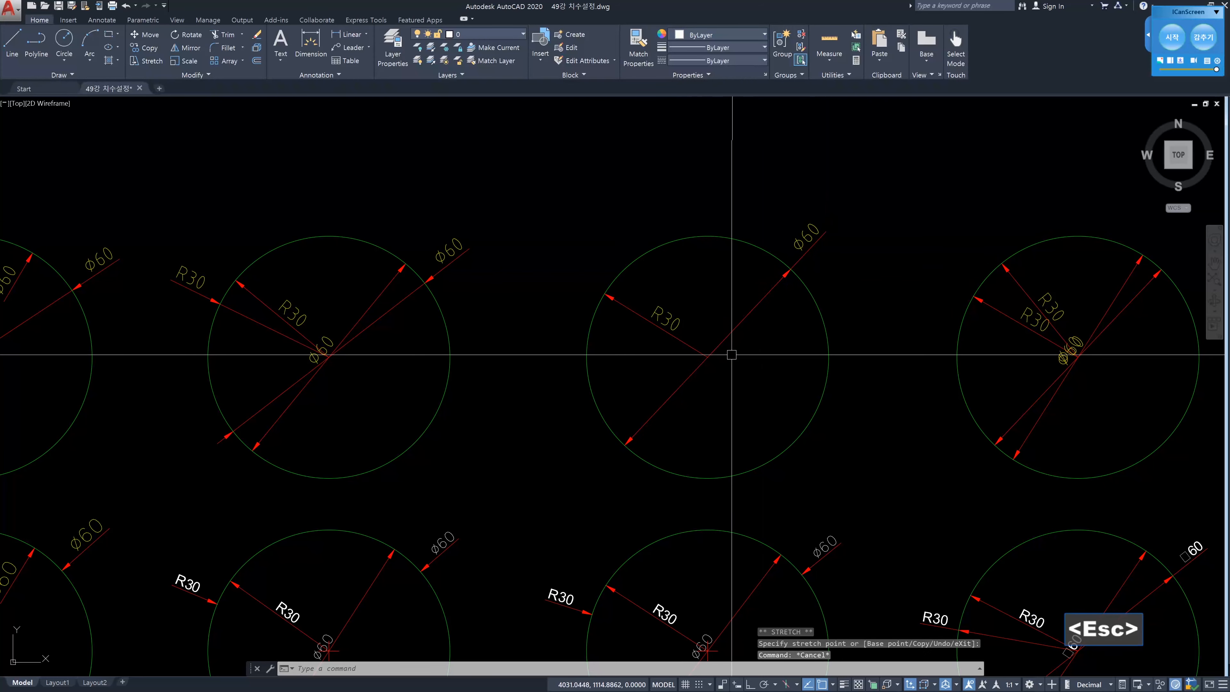
click(673, 321)
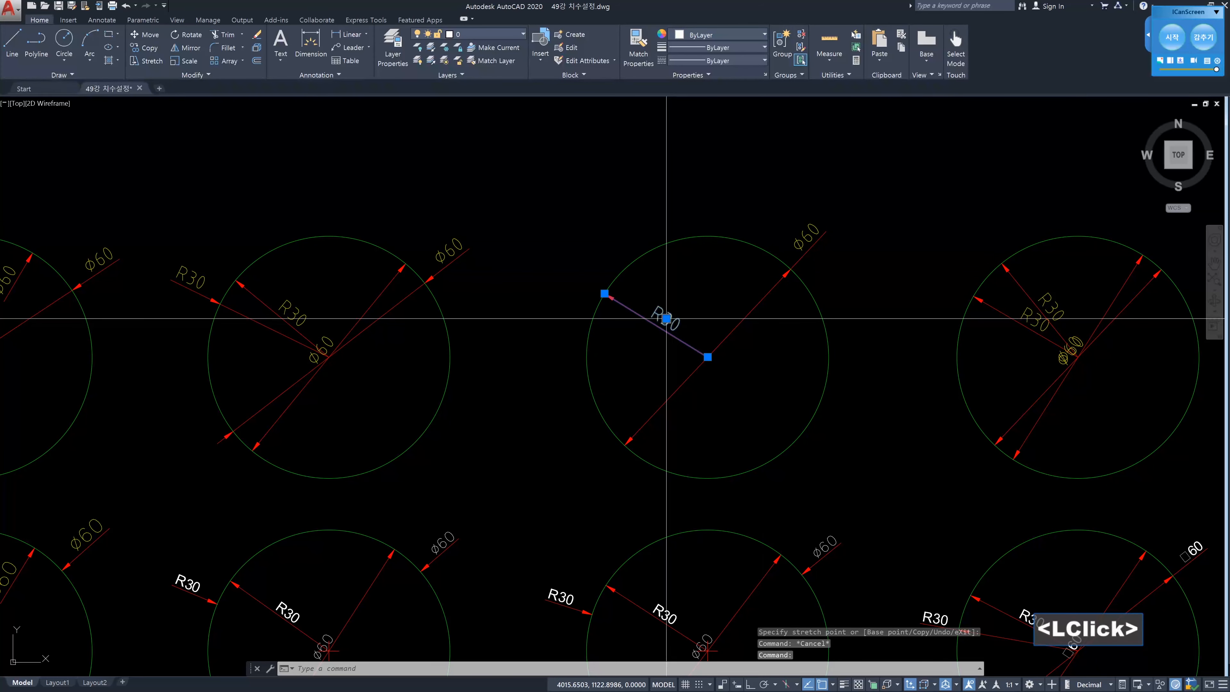
click(666, 318)
click(584, 275)
key(Escape)
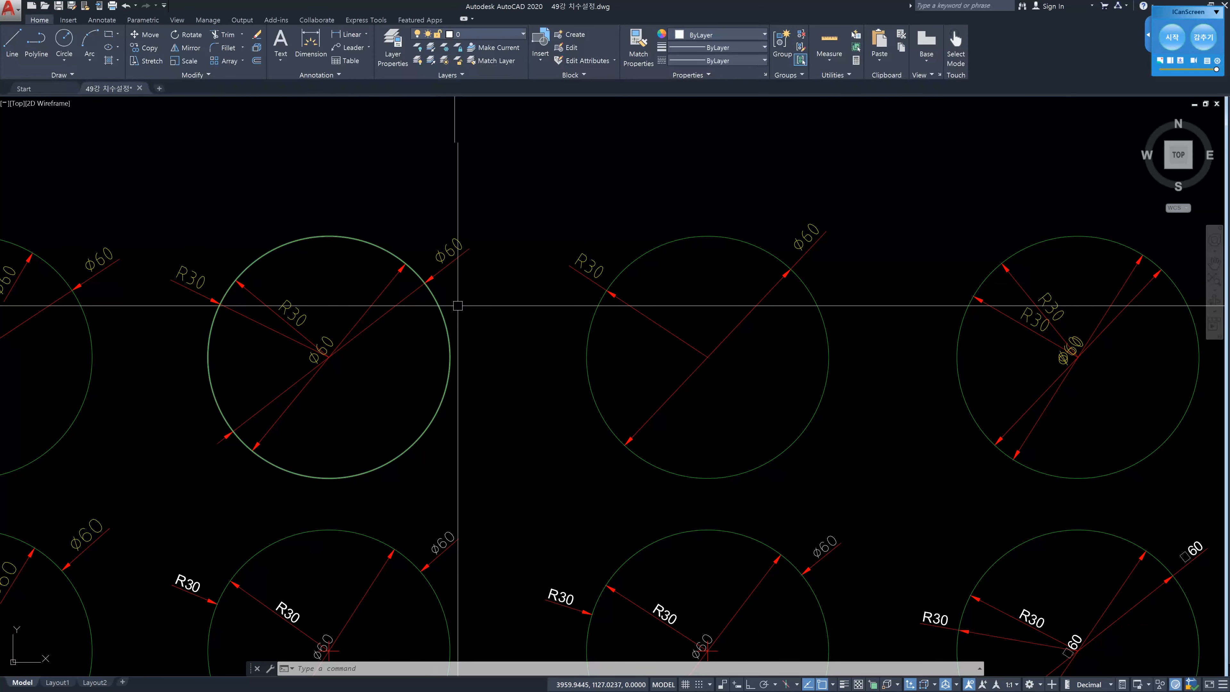
Compare the dimensioned circles with the five fit-option samples on the short lines
key(Escape)
key(Escape)
scroll(484, 308, down, 2)
middle_drag(885, 334, 442, 343)
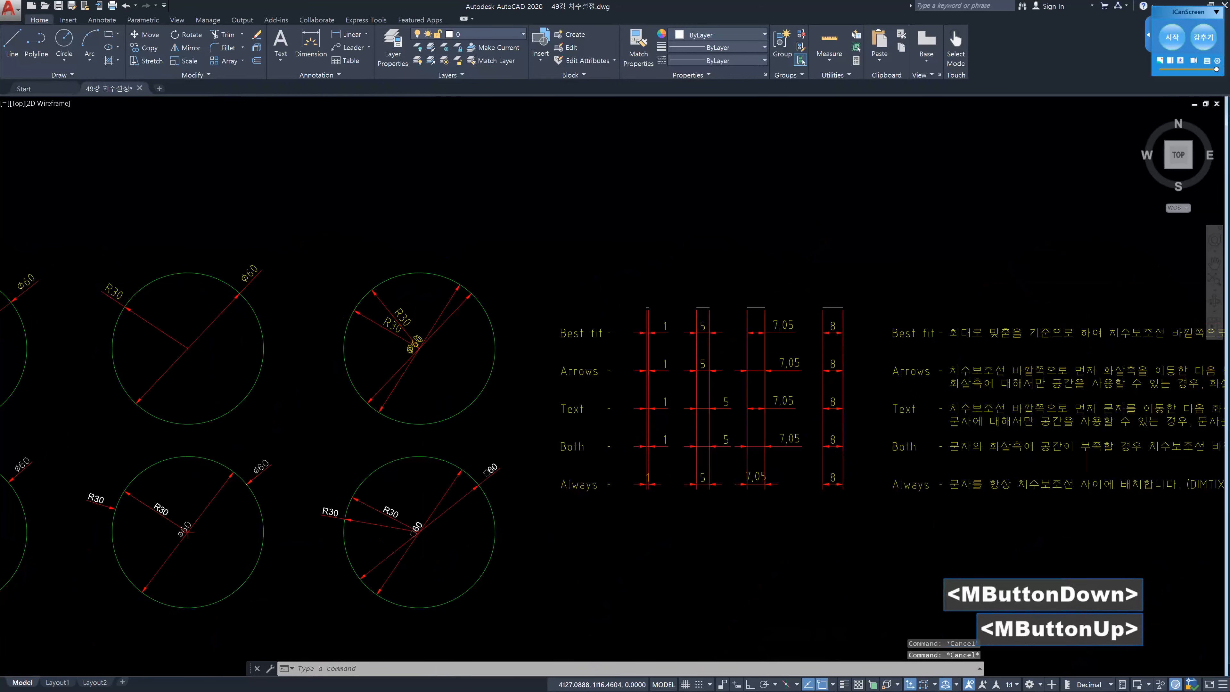
scroll(737, 347, up, 2)
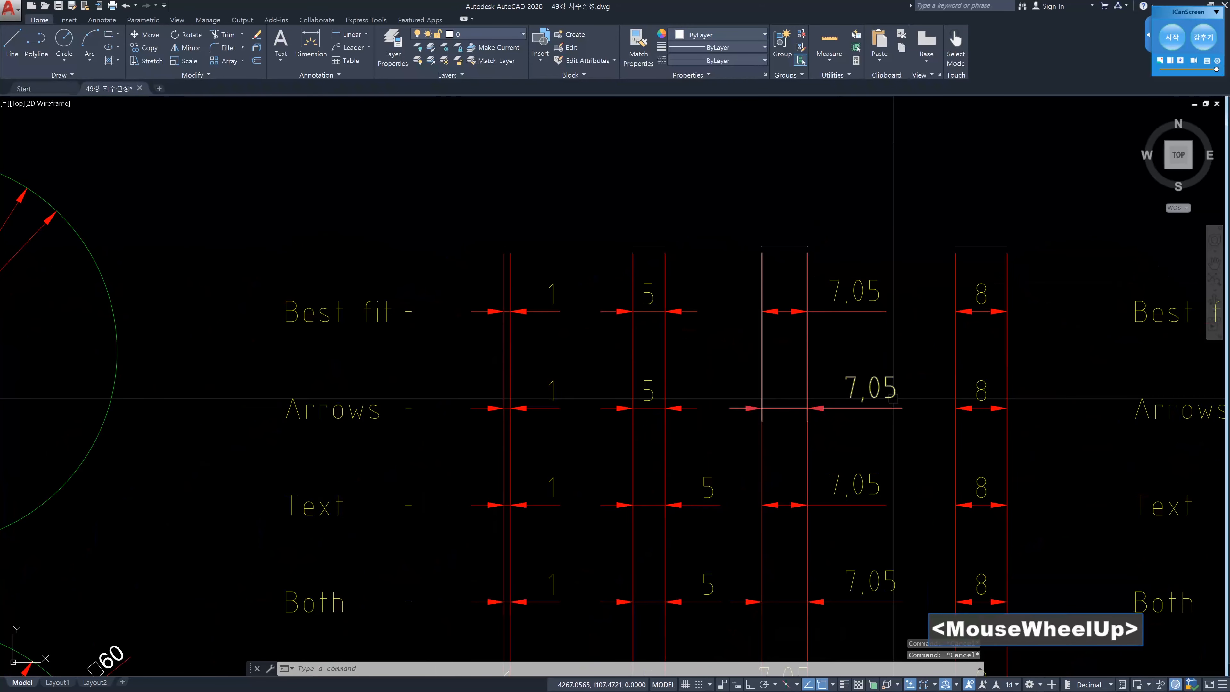
scroll(853, 411, down, 7)
scroll(415, 393, up, 1)
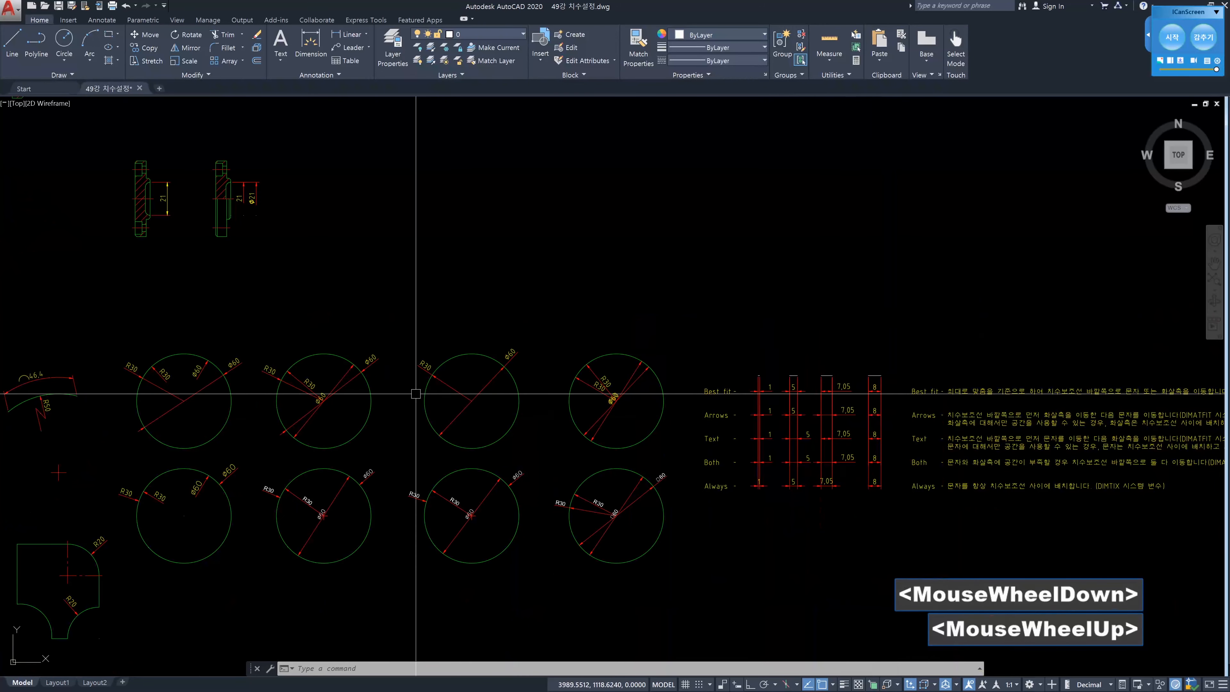
Move the steeper diameter dimension's text and the upper radius dimension's text outside the fourth upper circle
scroll(416, 393, up, 2)
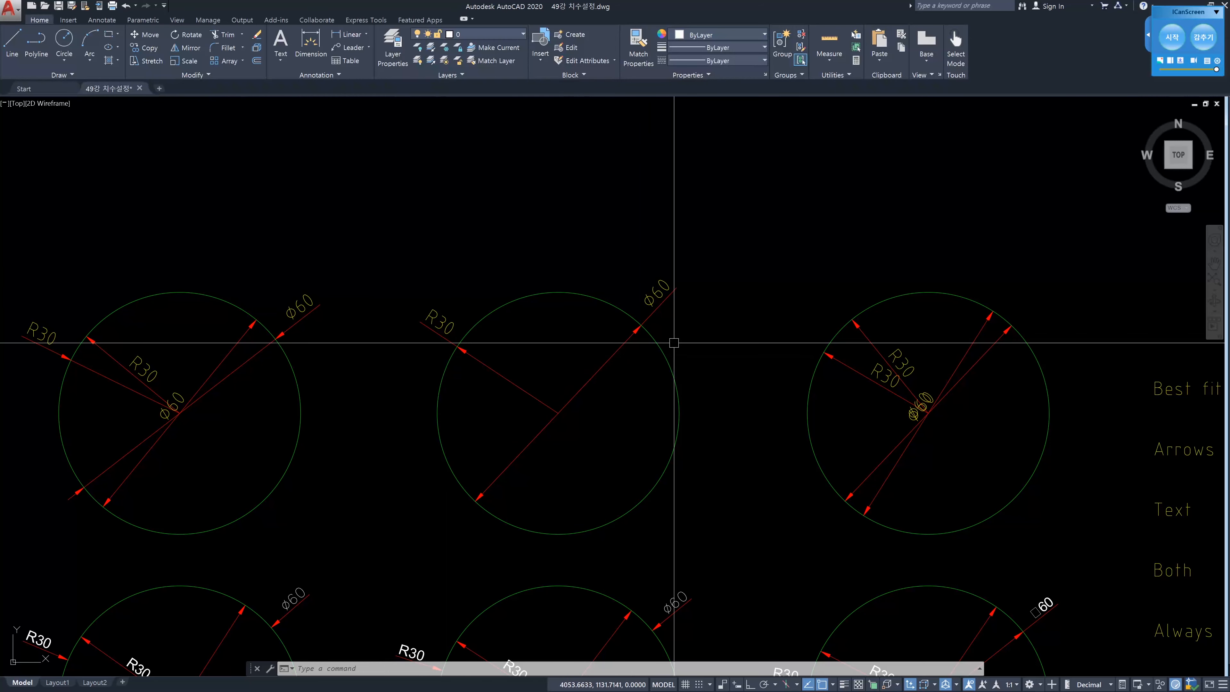
scroll(981, 390, up, 1)
scroll(980, 390, up, 2)
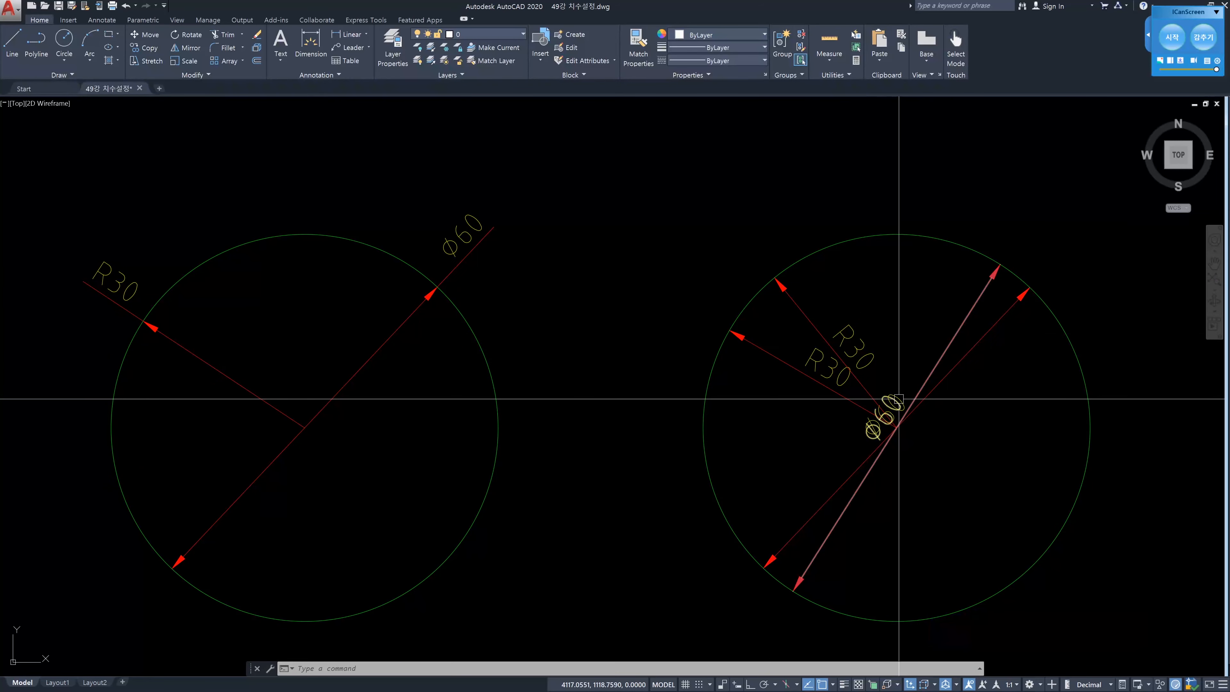
click(936, 357)
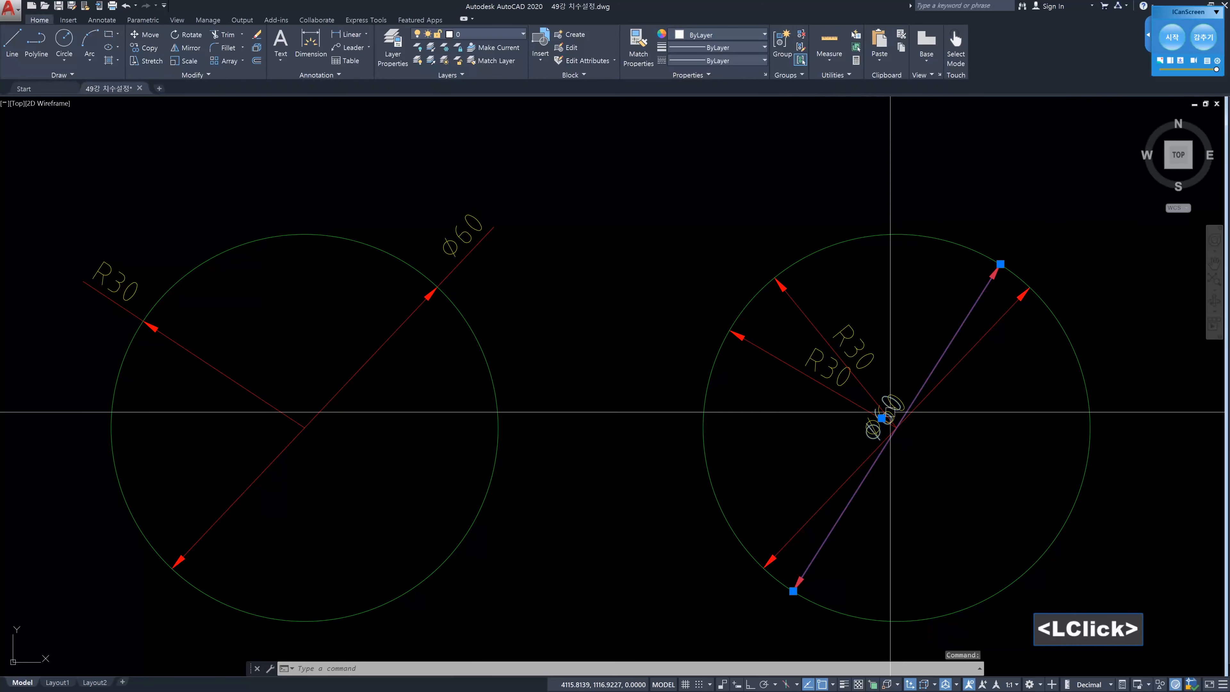
click(881, 418)
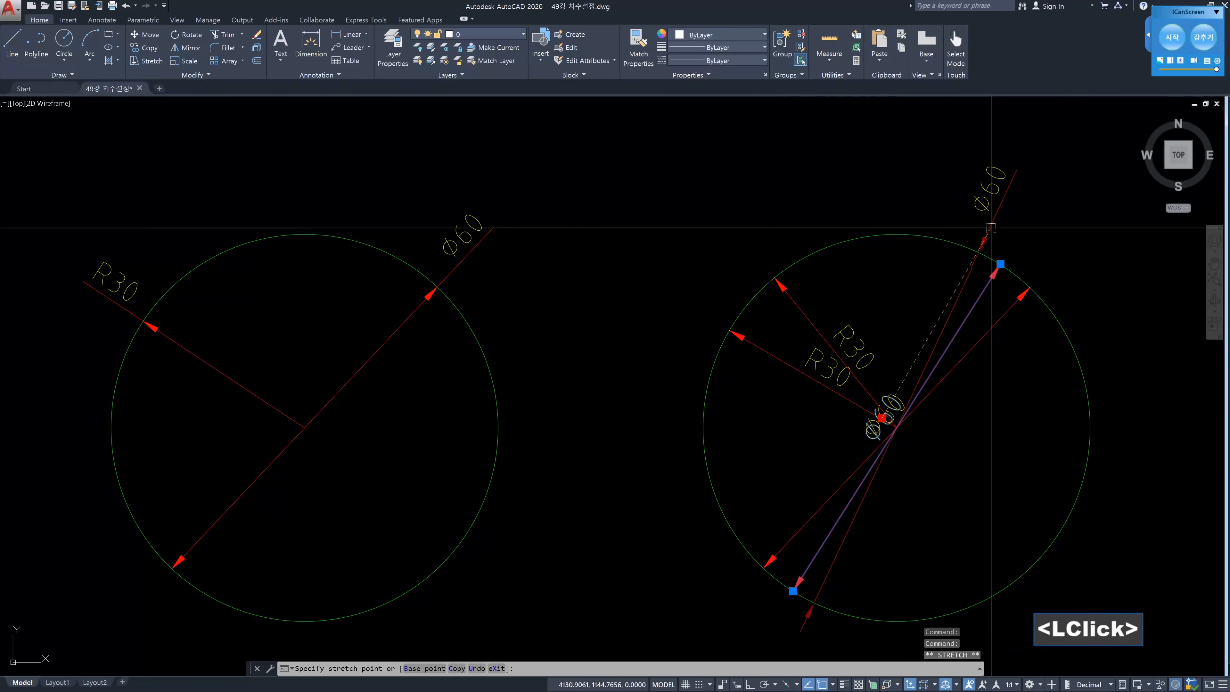
click(1030, 210)
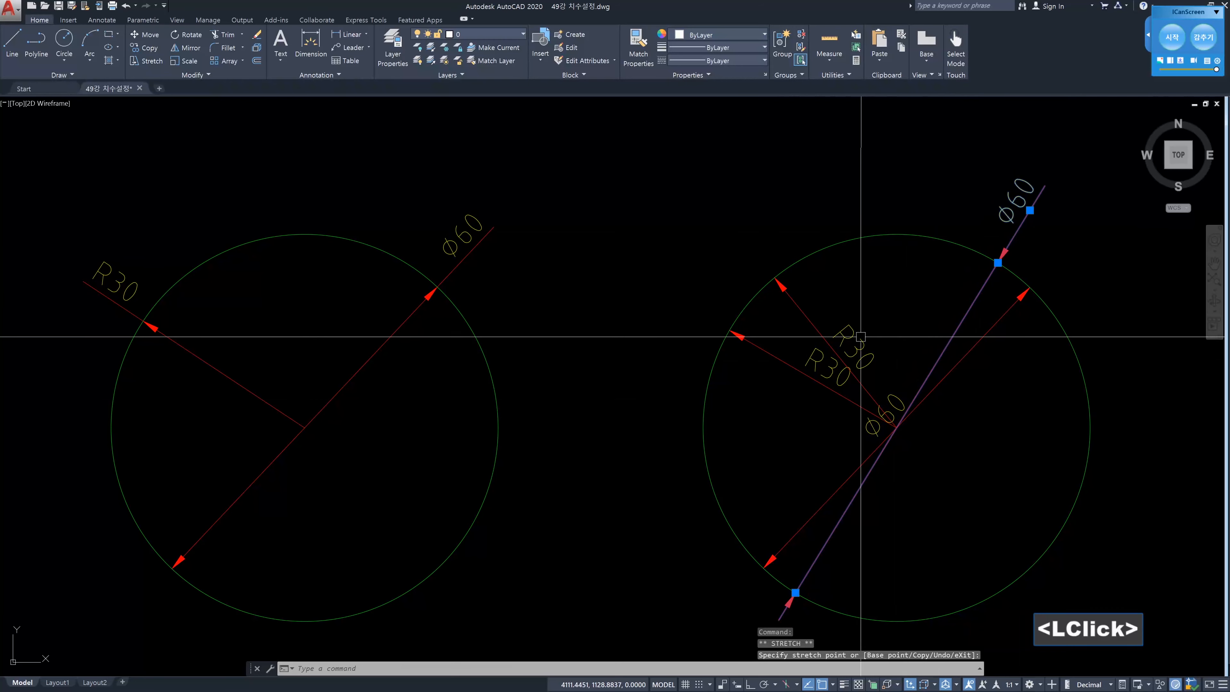
click(853, 345)
click(854, 347)
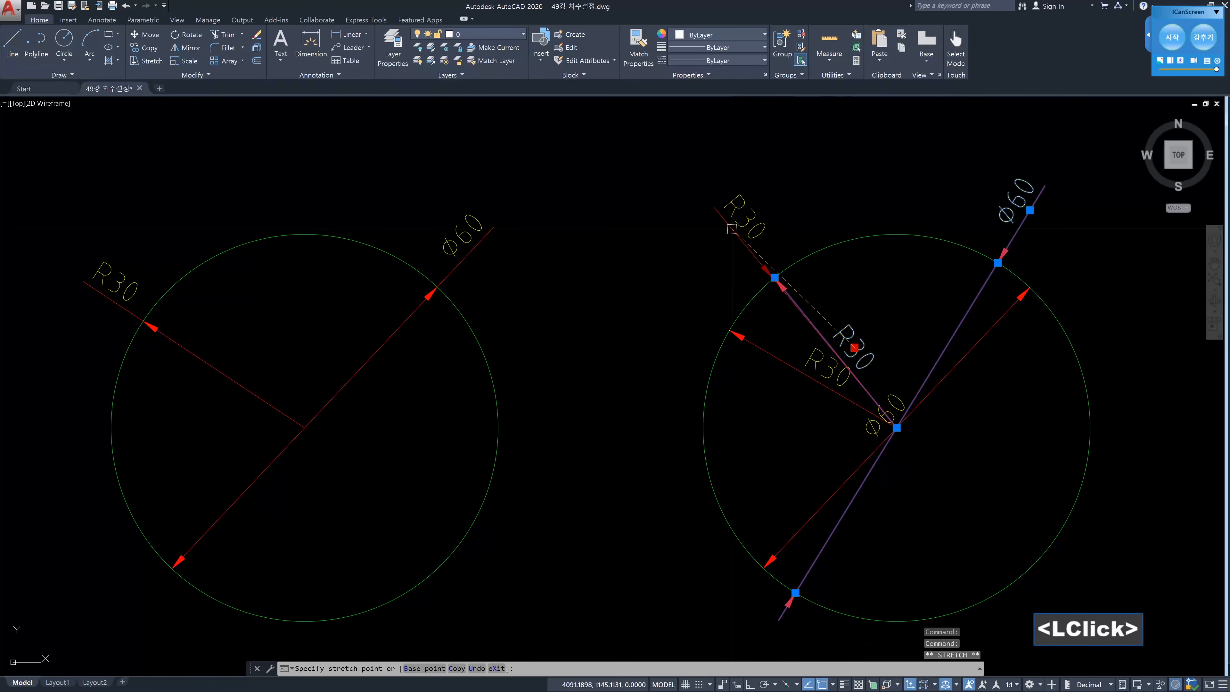
click(735, 233)
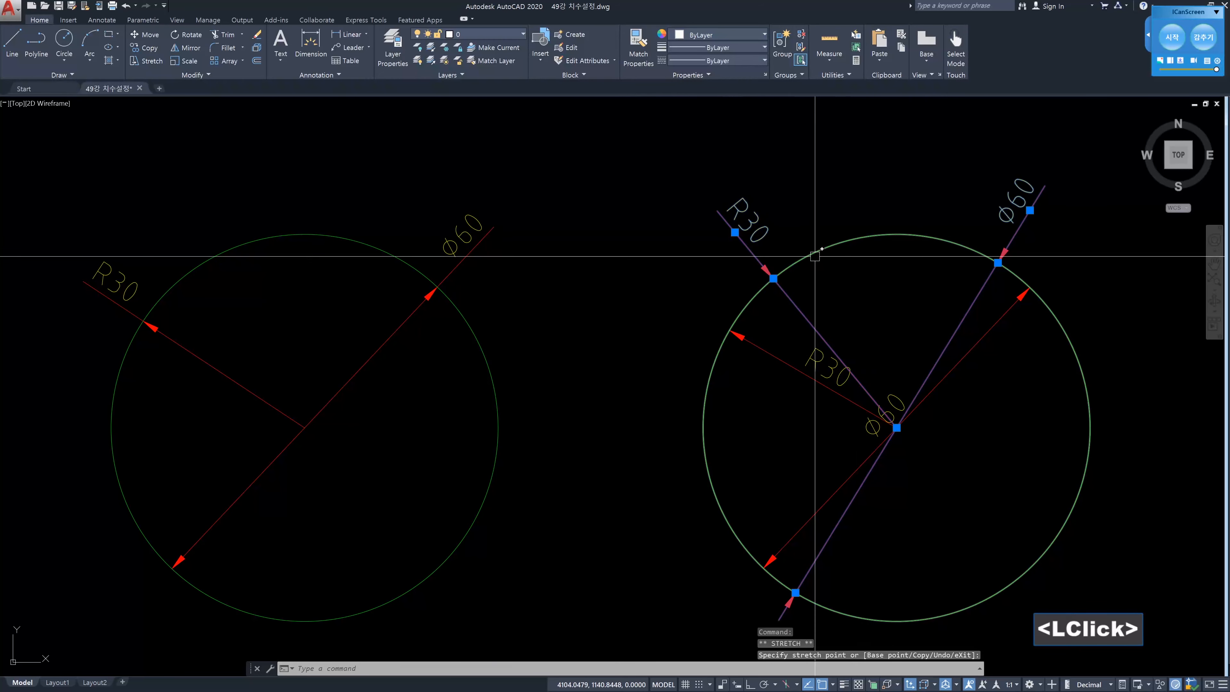
key(Escape)
Review the dimensioned circles and the Fit options of the 05 Always dimension style, closing the dialogs without changes
scroll(816, 254, down, 2)
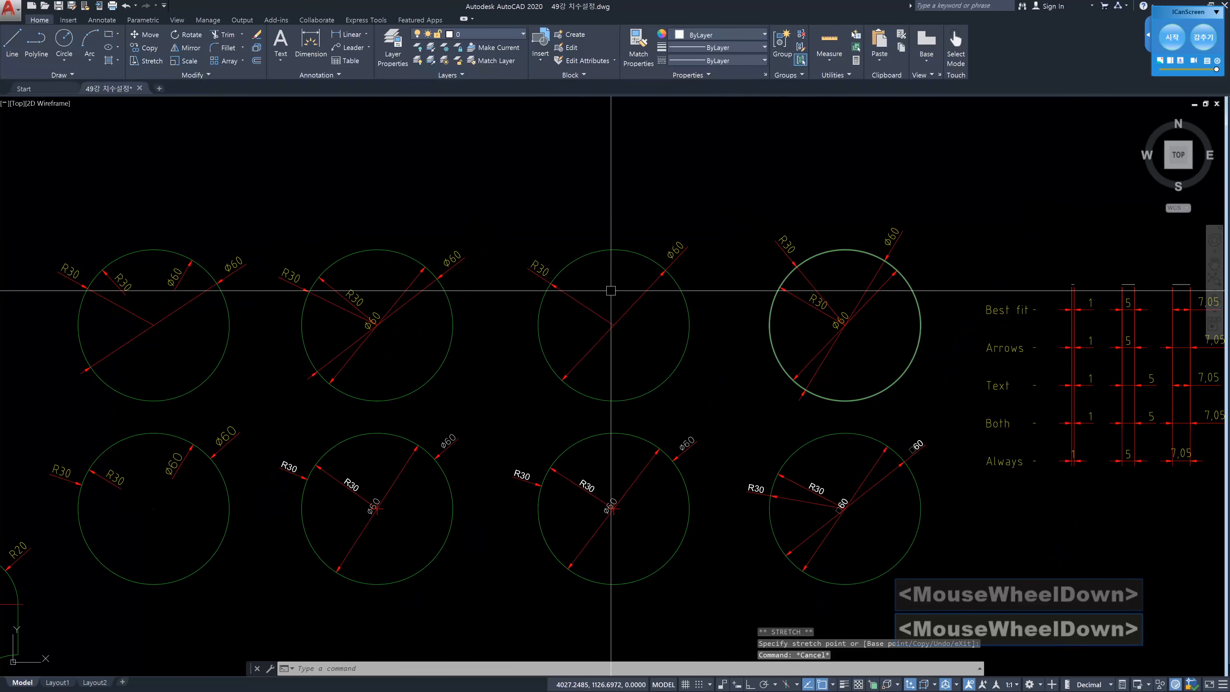
scroll(604, 287, up, 2)
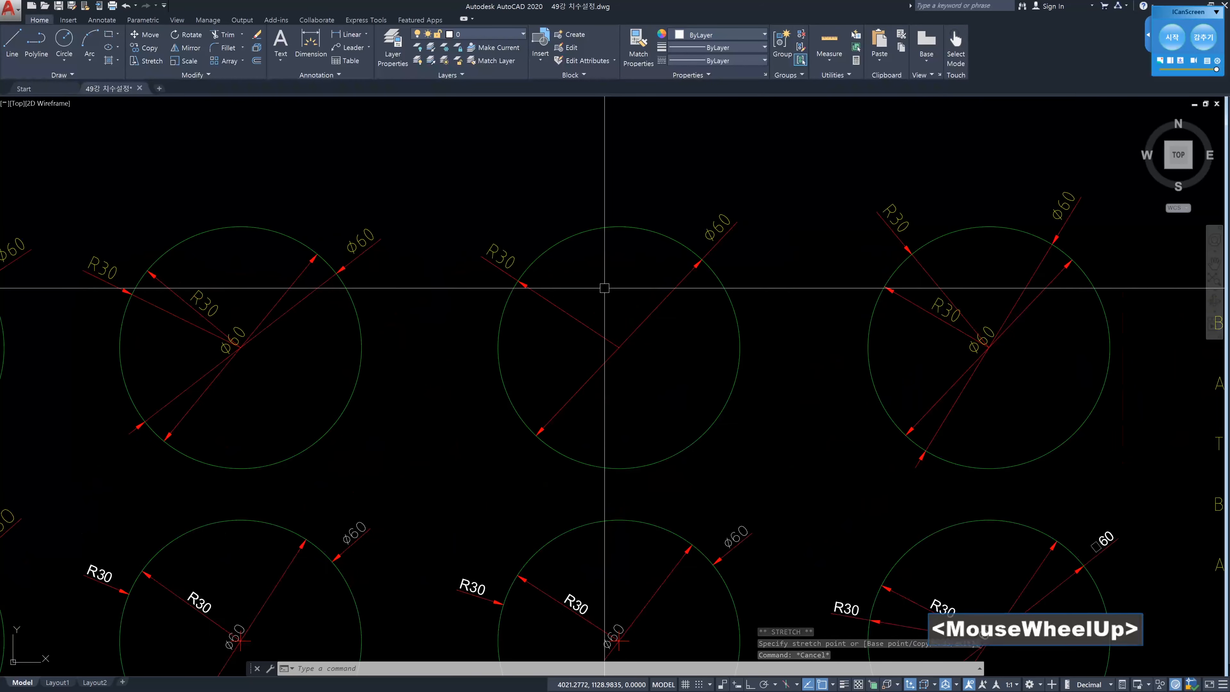
scroll(604, 288, down, 2)
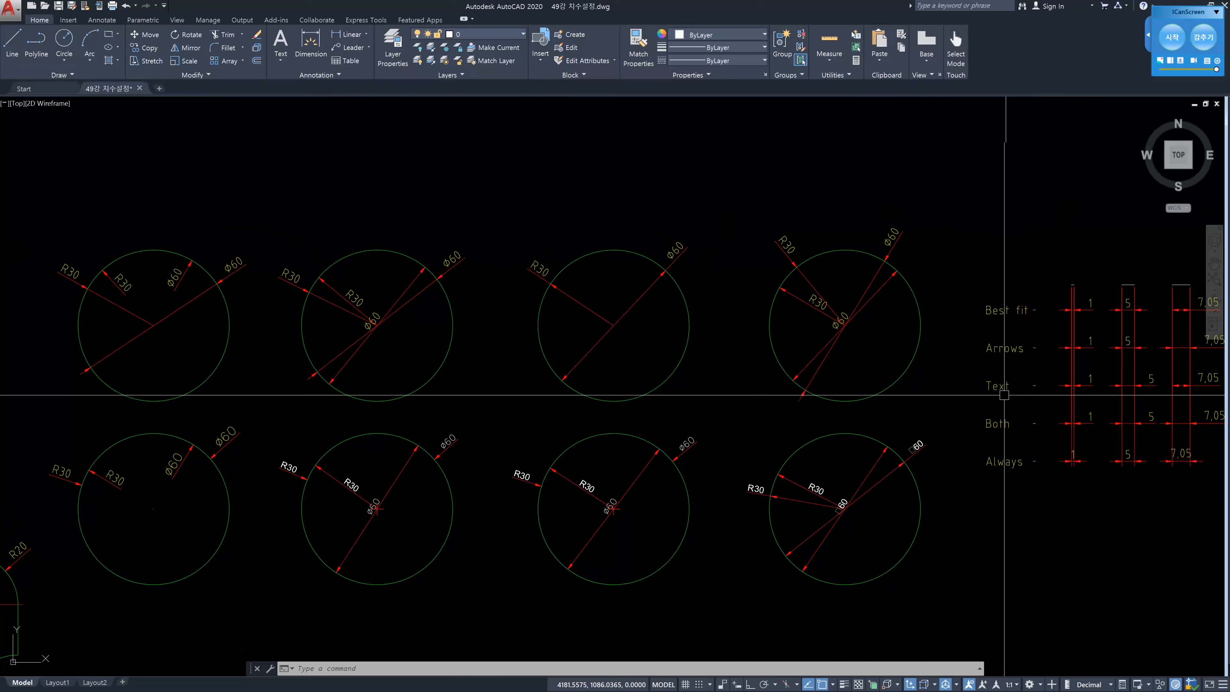
scroll(1007, 395, down, 3)
middle_drag(1008, 395, 766, 389)
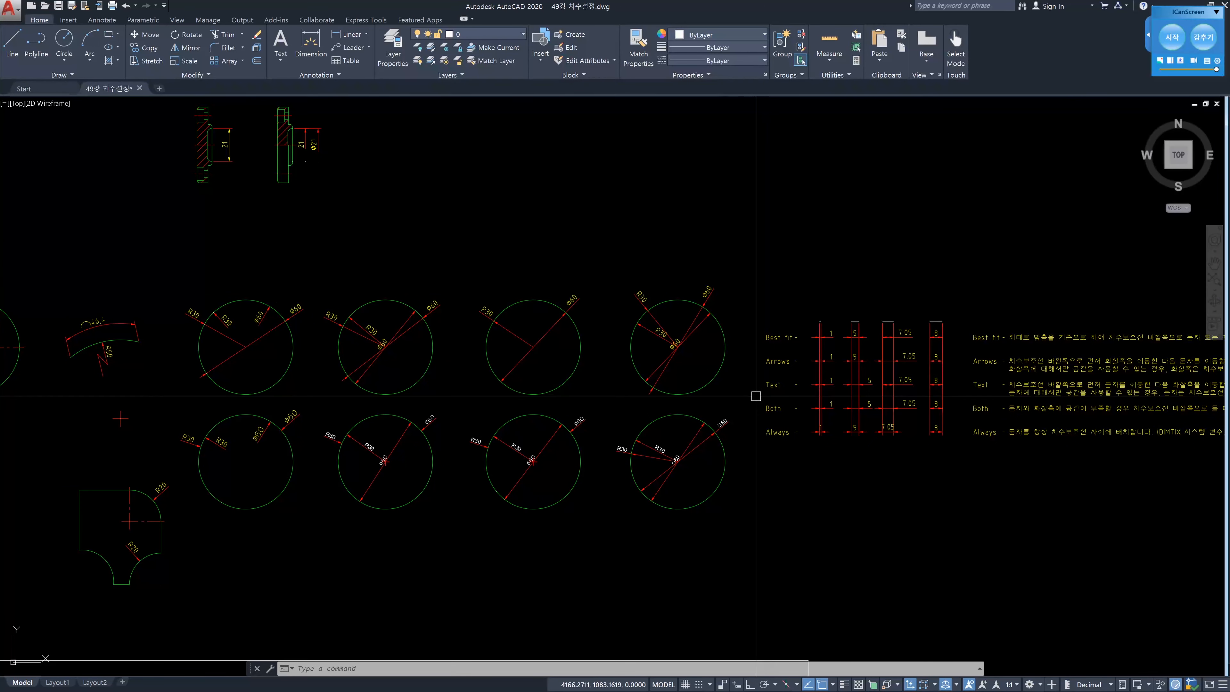
text(d)
key(Return)
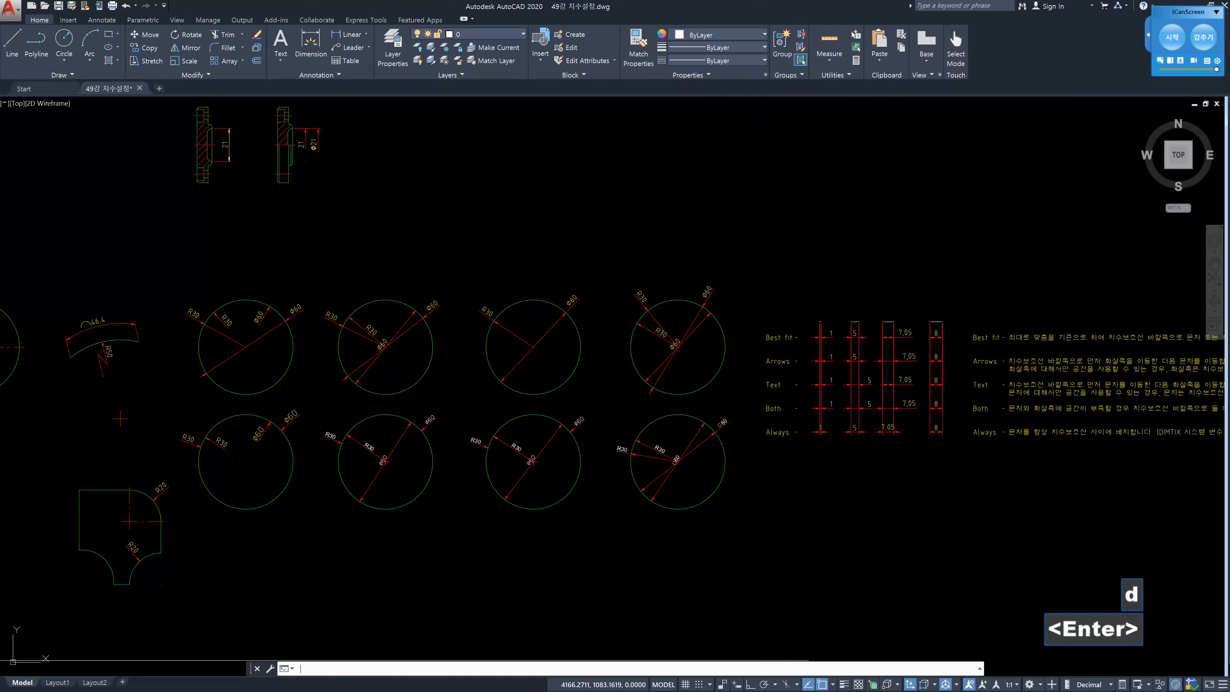
click(738, 324)
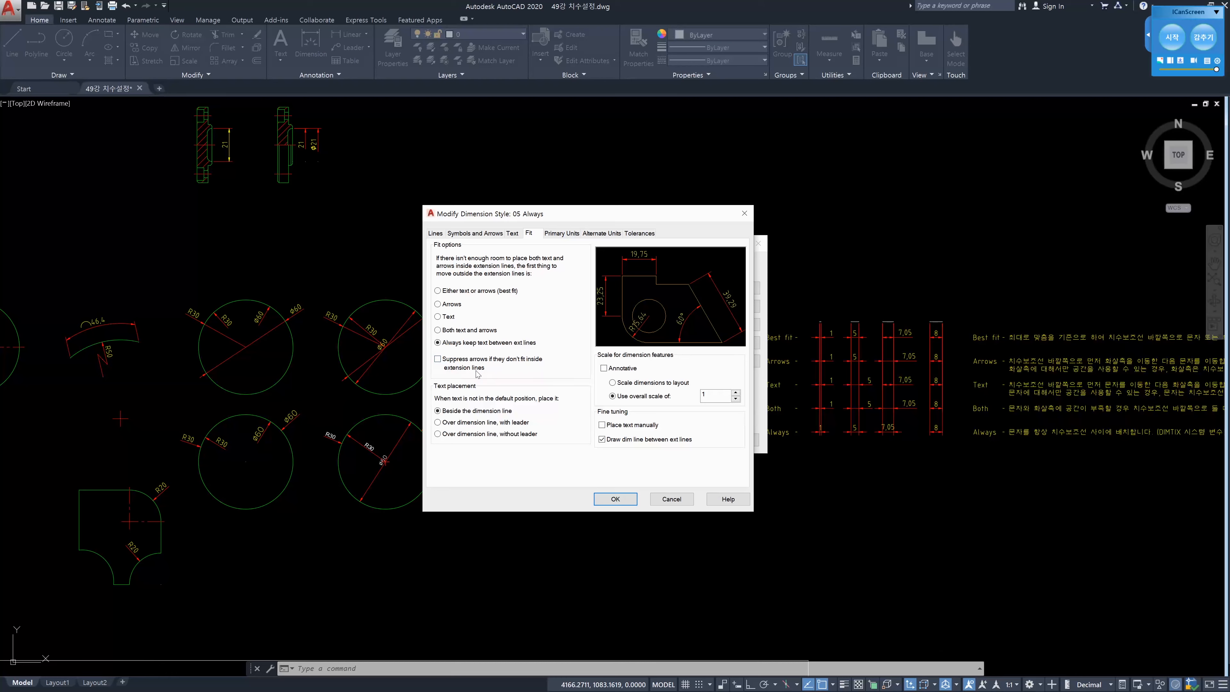
click(676, 502)
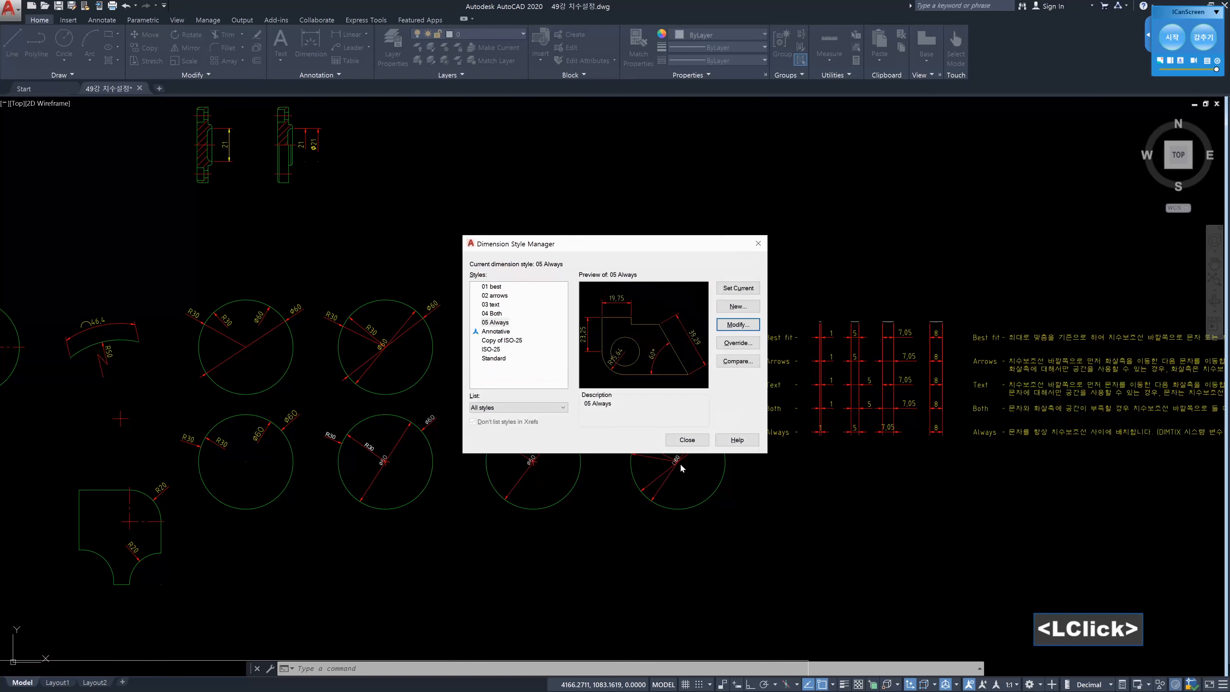
click(686, 439)
Set the 05 Always dimension style to suppress arrows that don't fit inside the extension lines
scroll(907, 431, up, 4)
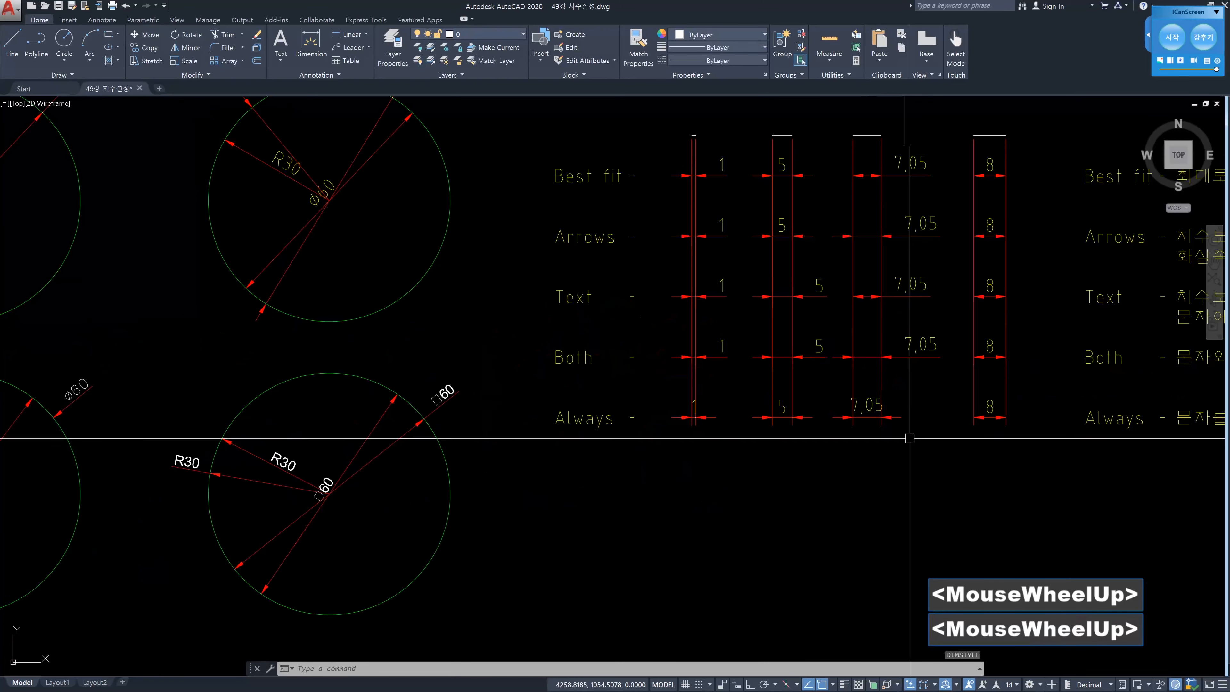
middle_click(830, 433)
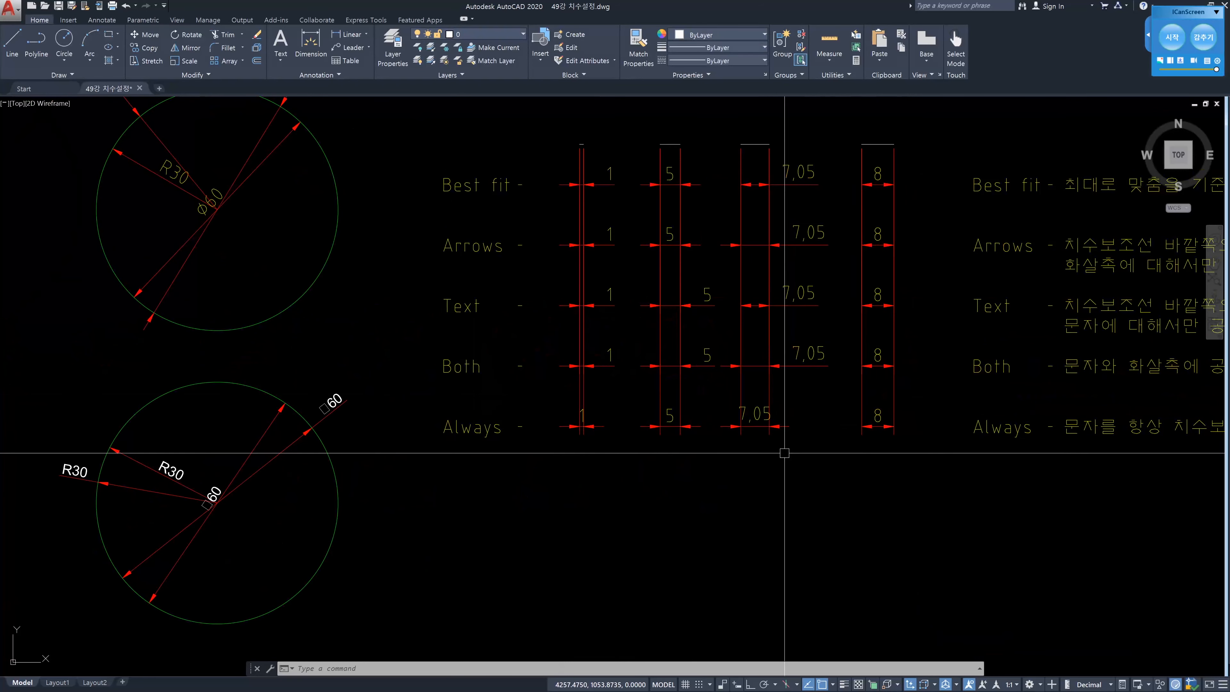
text(d)
key(space)
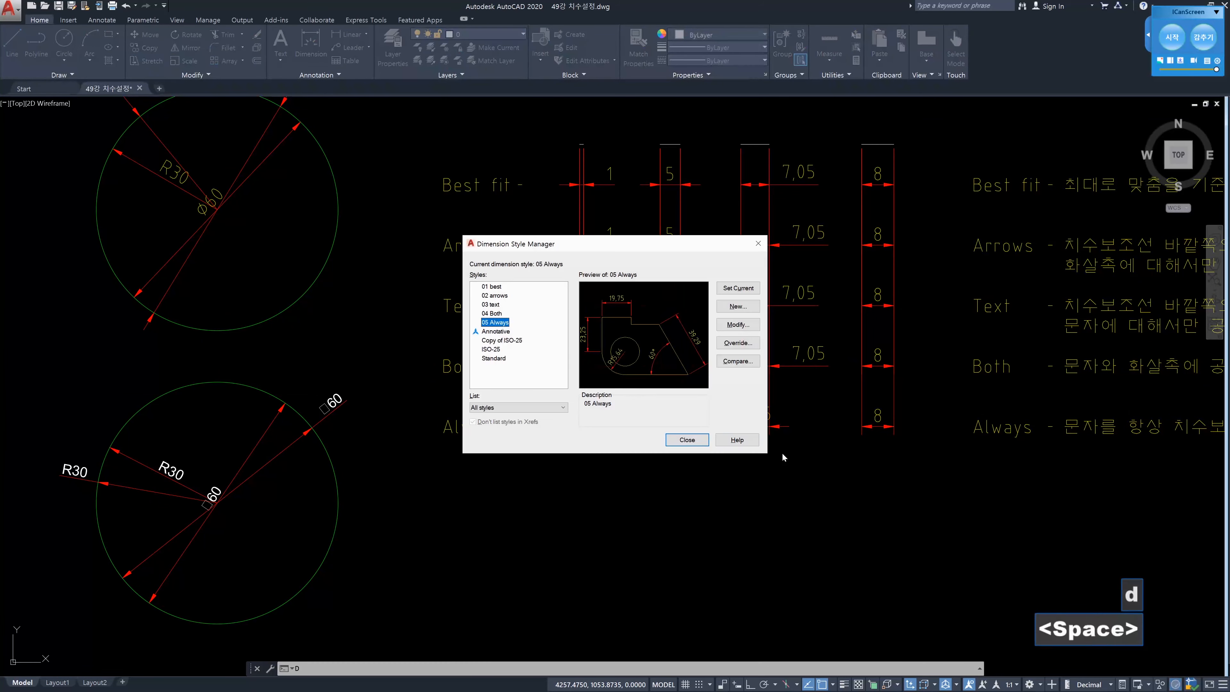
click(735, 325)
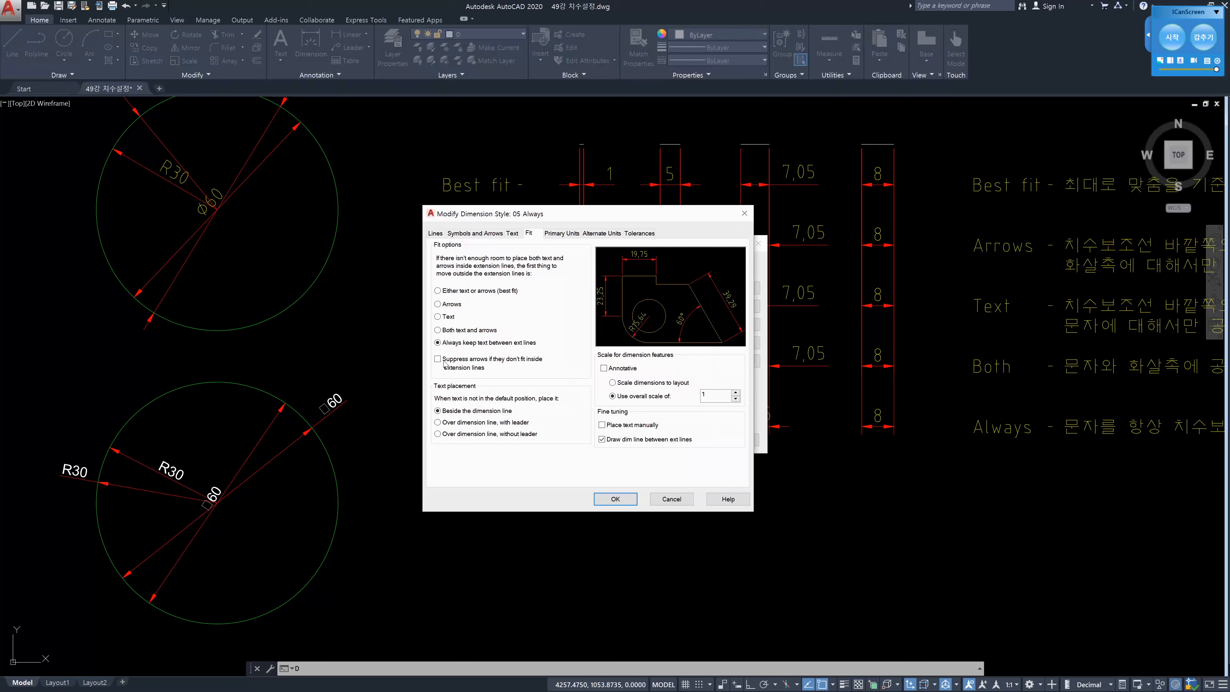
click(442, 362)
click(615, 499)
click(680, 442)
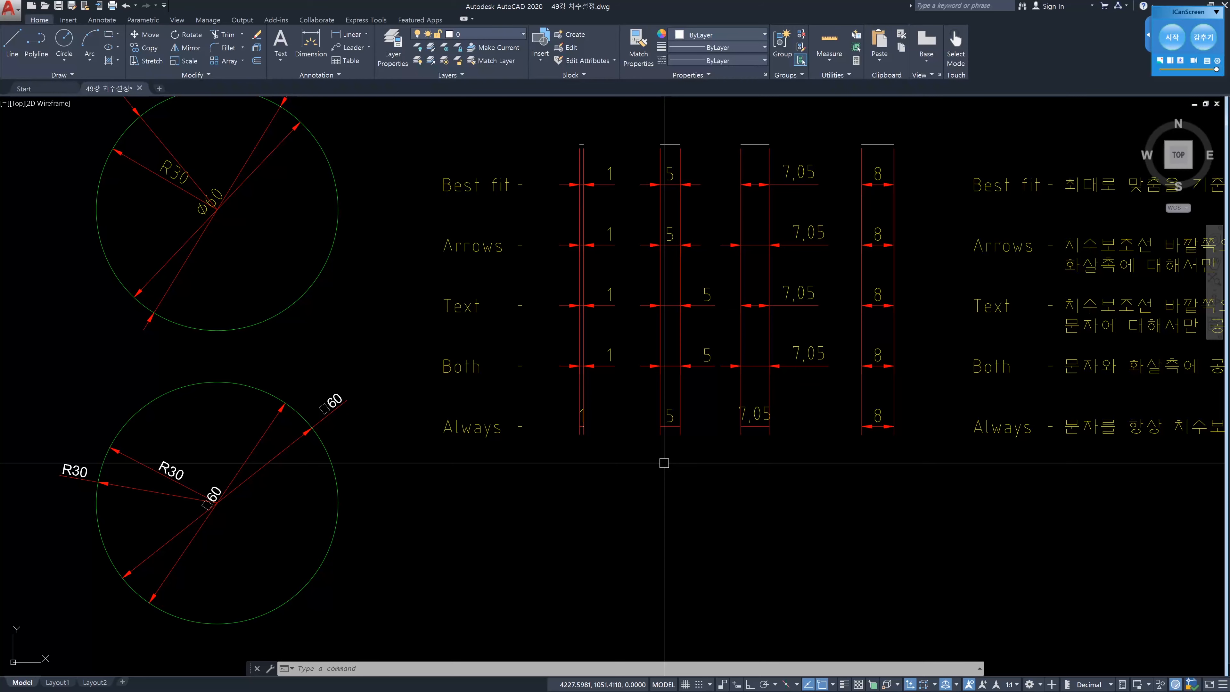
Make the 04 Both dimension style current and suppress its arrows if they don't fit inside the extension lines
text(d)
key(space)
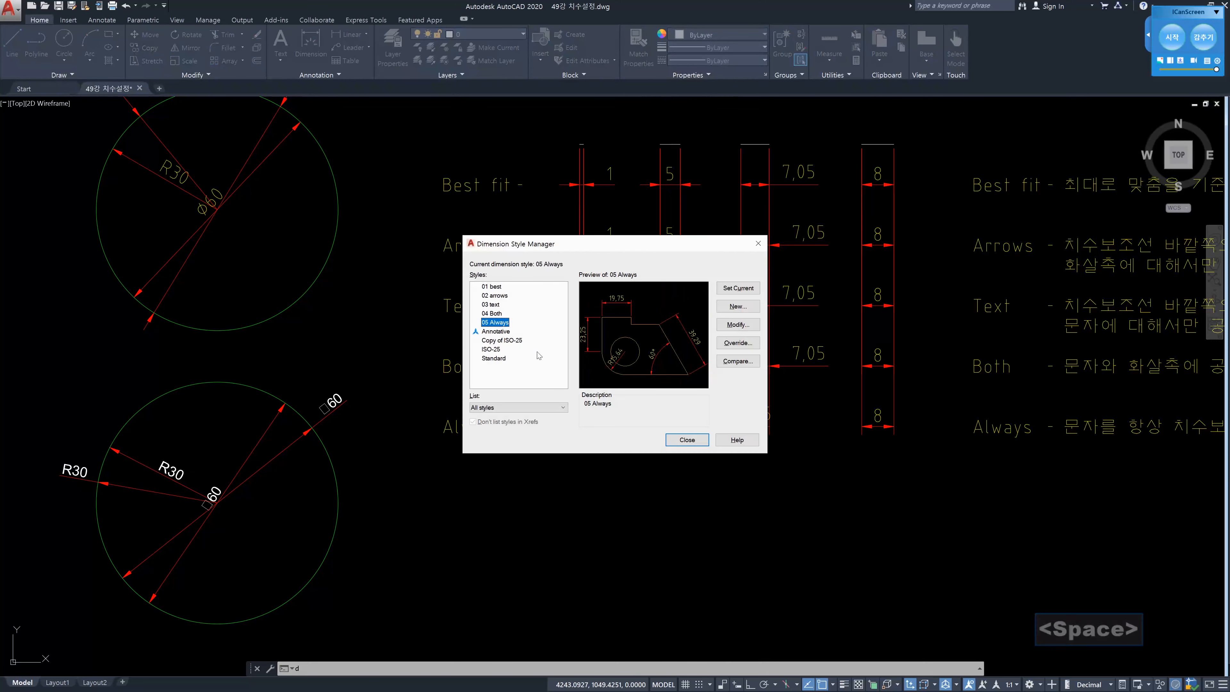
double_click(493, 313)
click(738, 324)
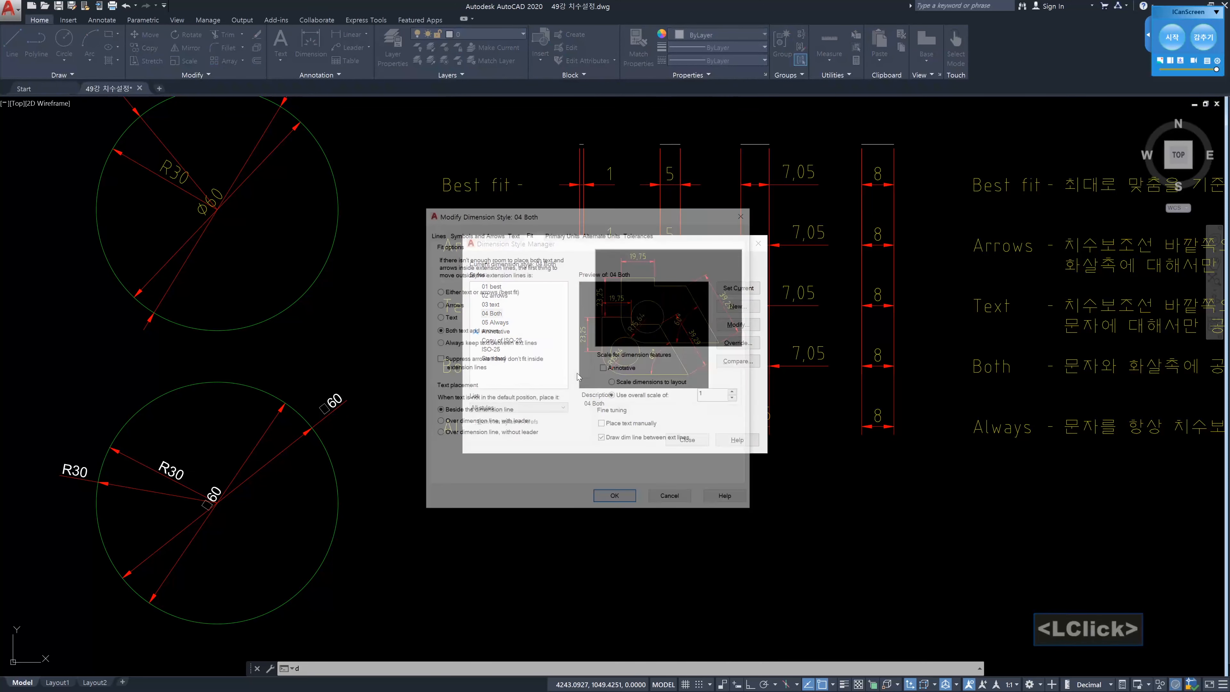
click(438, 359)
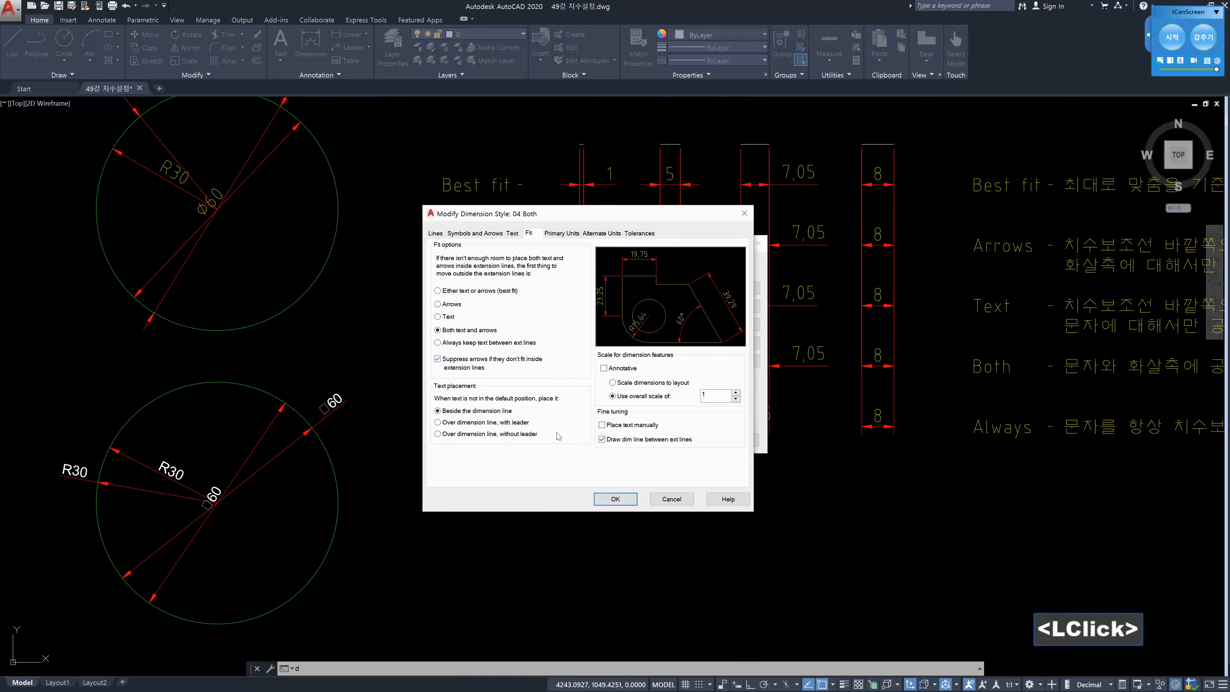
click(624, 499)
click(691, 442)
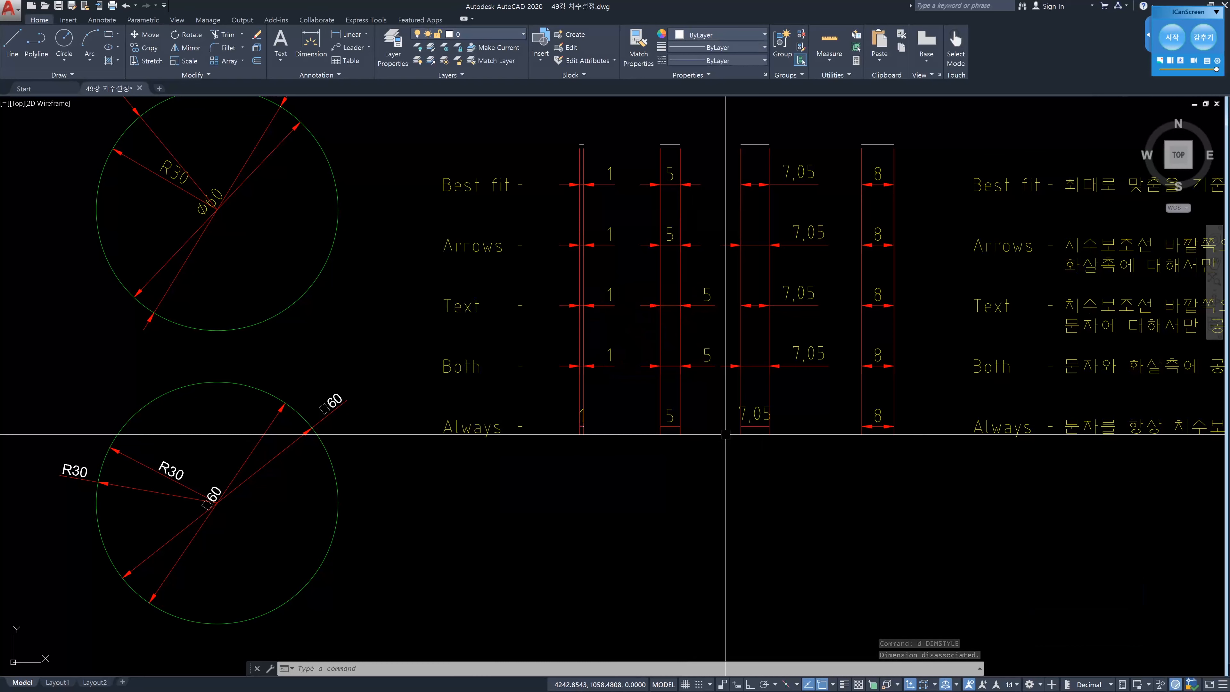
Check the arrow suppression setting in the Fit options of the 04 Both style
text(d)
key(Return)
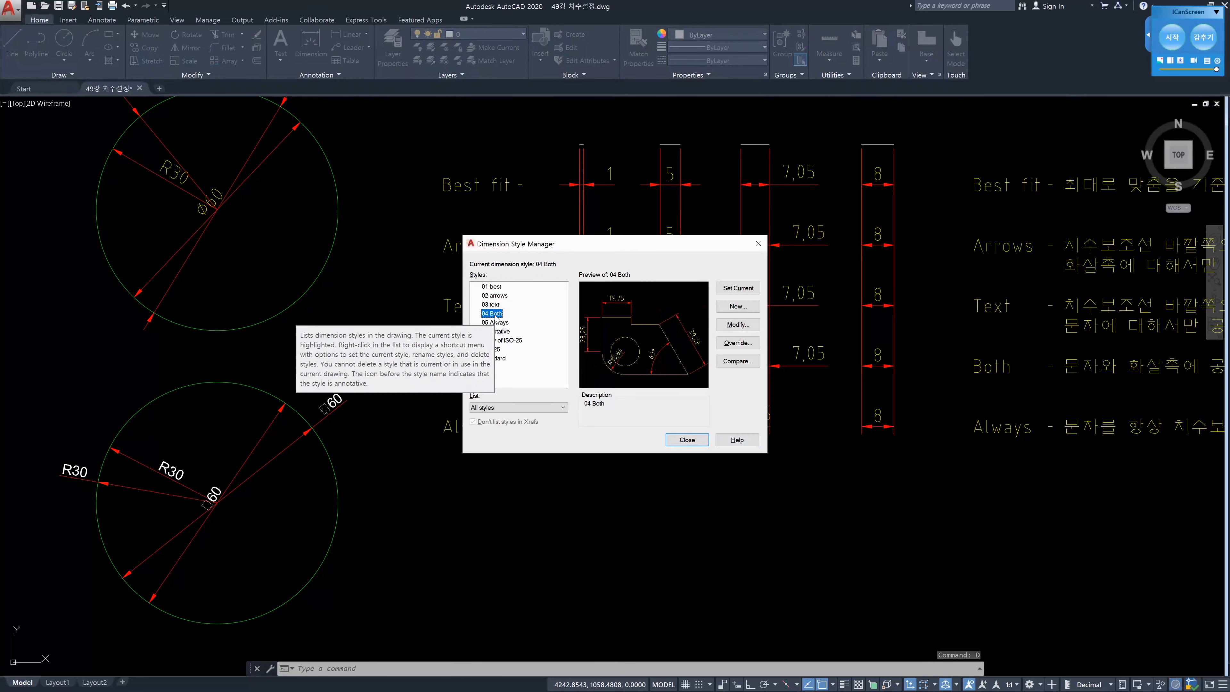
click(738, 325)
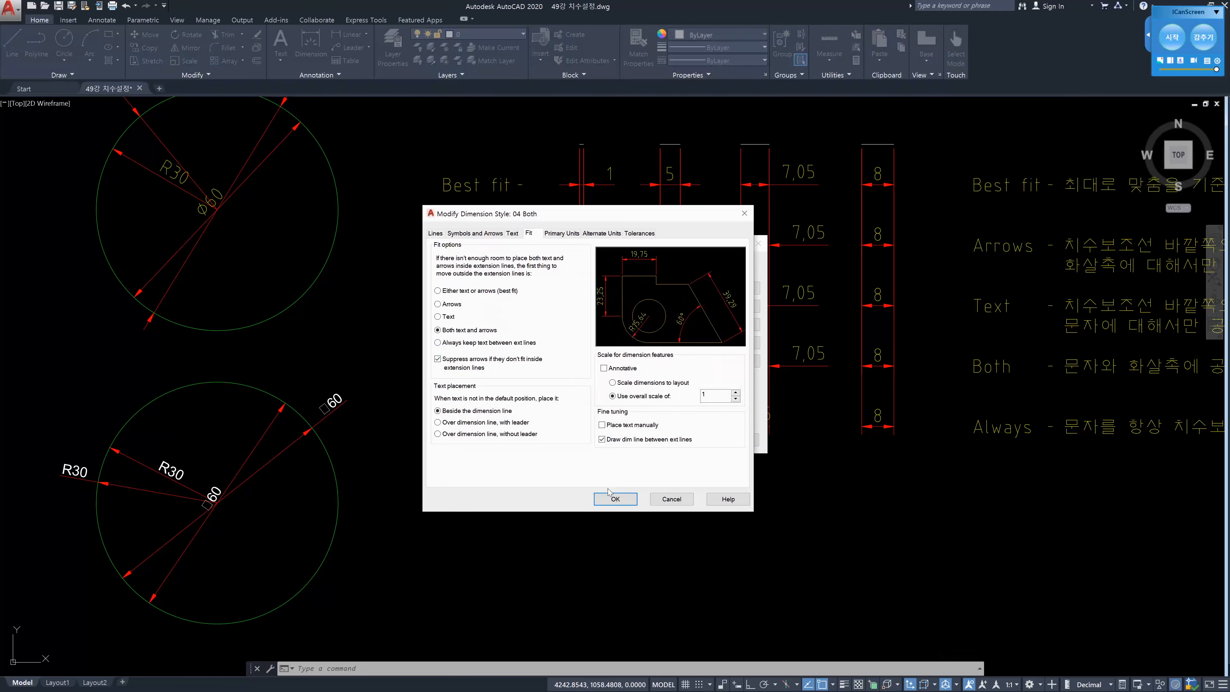
click(614, 498)
Make the 03 text dimension style current and turn on suppression of arrows that don't fit inside the extension lines
double_click(490, 304)
click(721, 329)
click(624, 499)
click(687, 439)
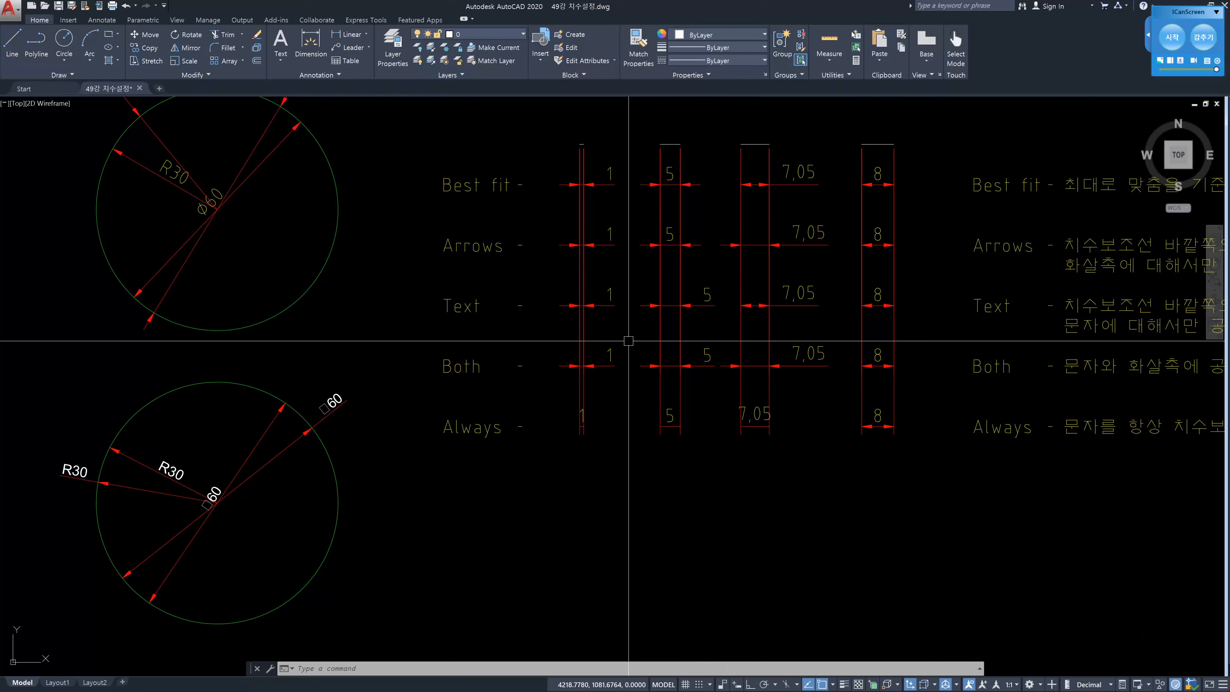
Check the arrow suppression setting in the Fit options of the 03 text style
text(d)
key(space)
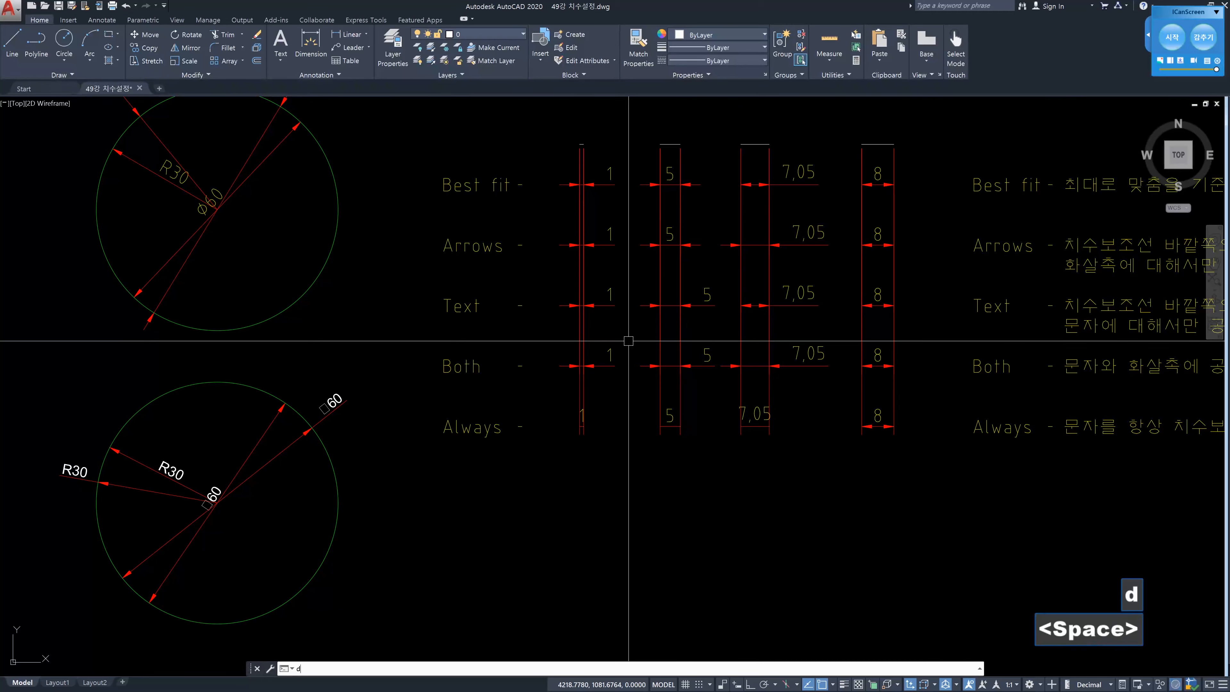
click(737, 325)
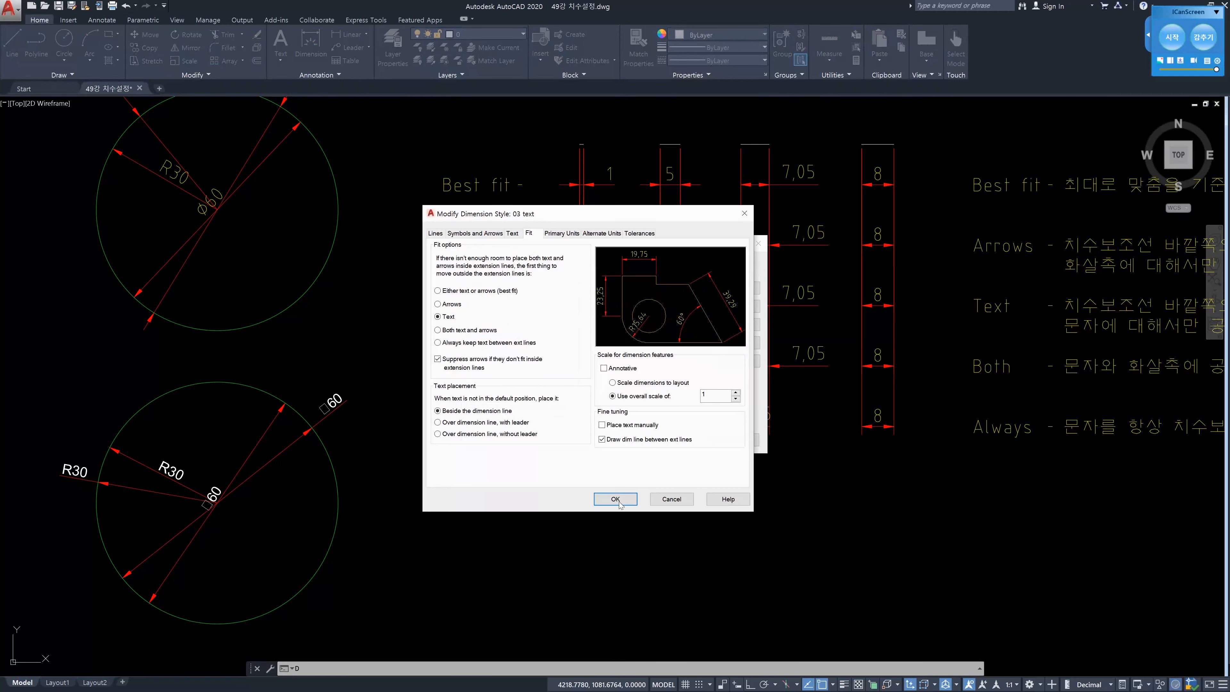
click(615, 499)
Make the 02 arrows dimension style current and set it to suppress arrows that don't fit inside the extension lines
double_click(495, 296)
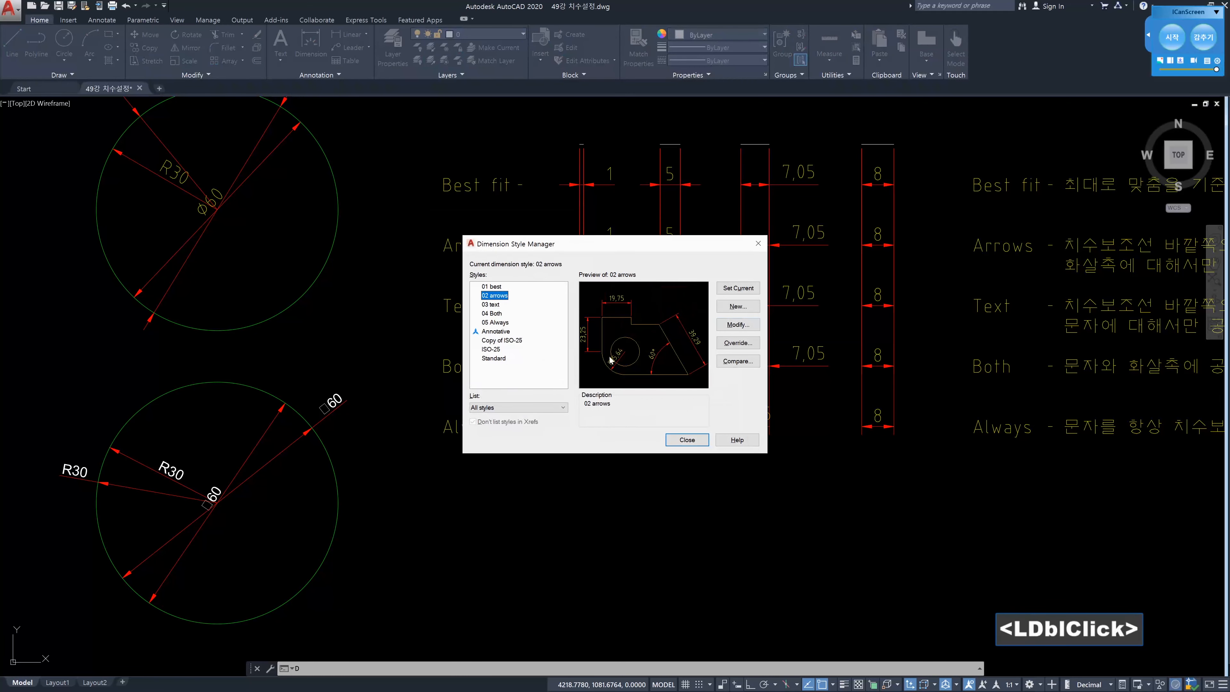
click(680, 439)
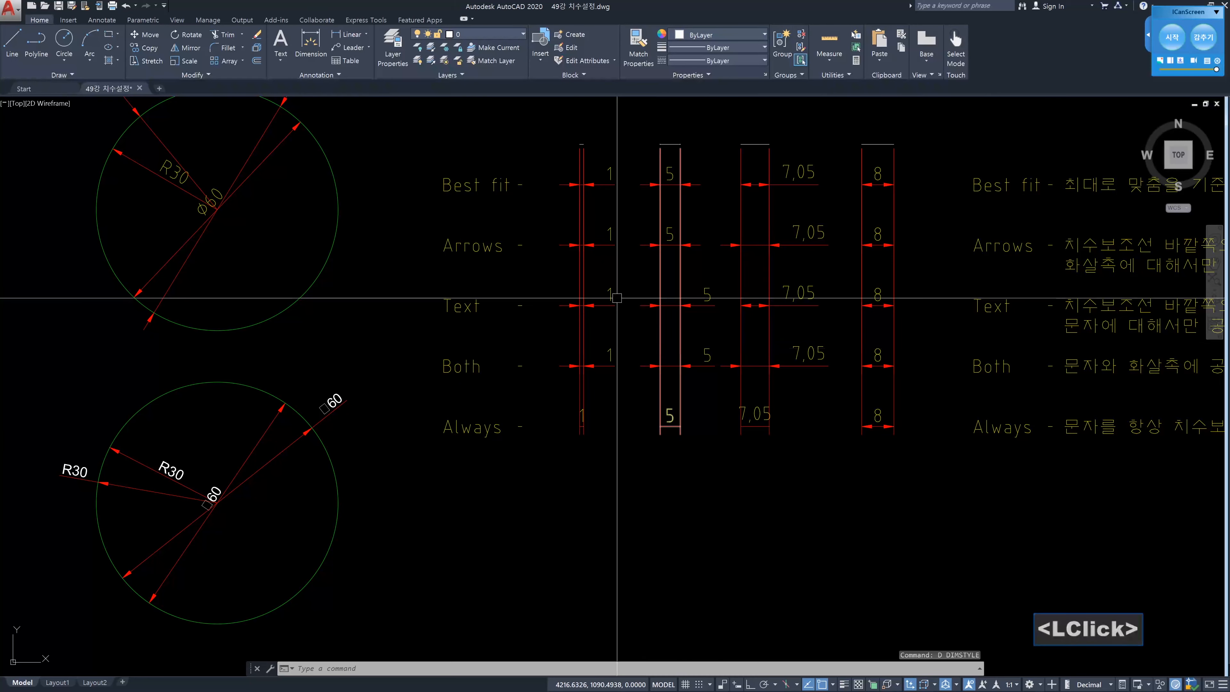
text(d)
key(space)
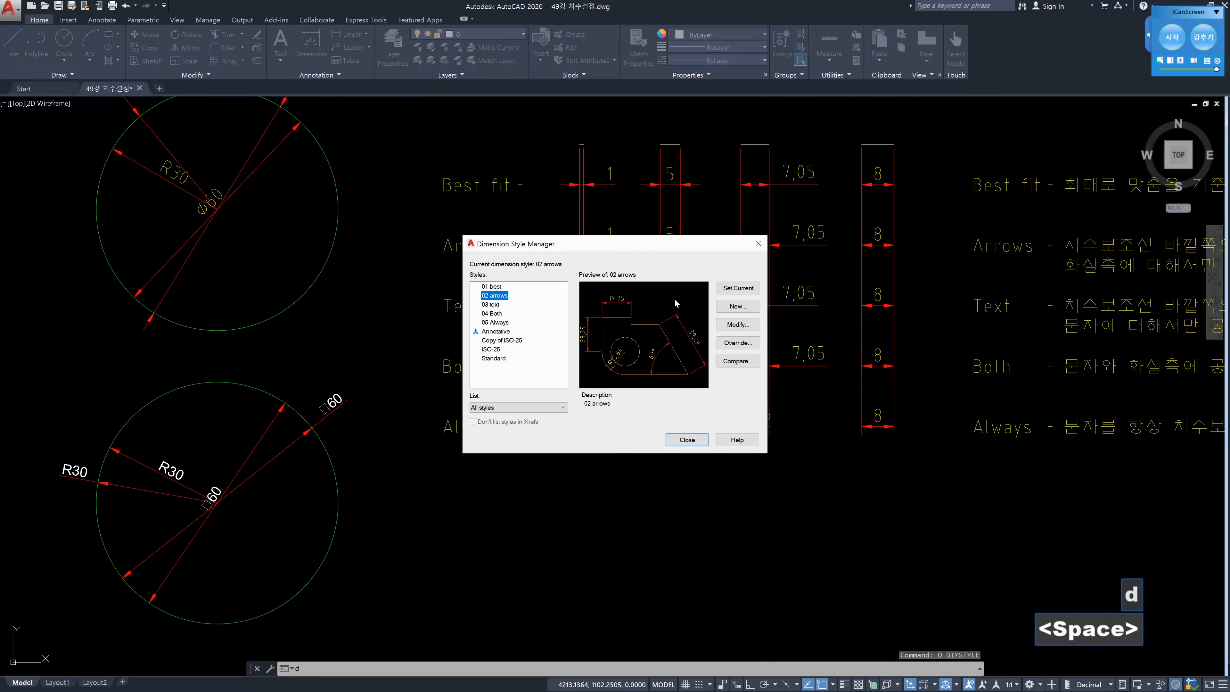
click(736, 325)
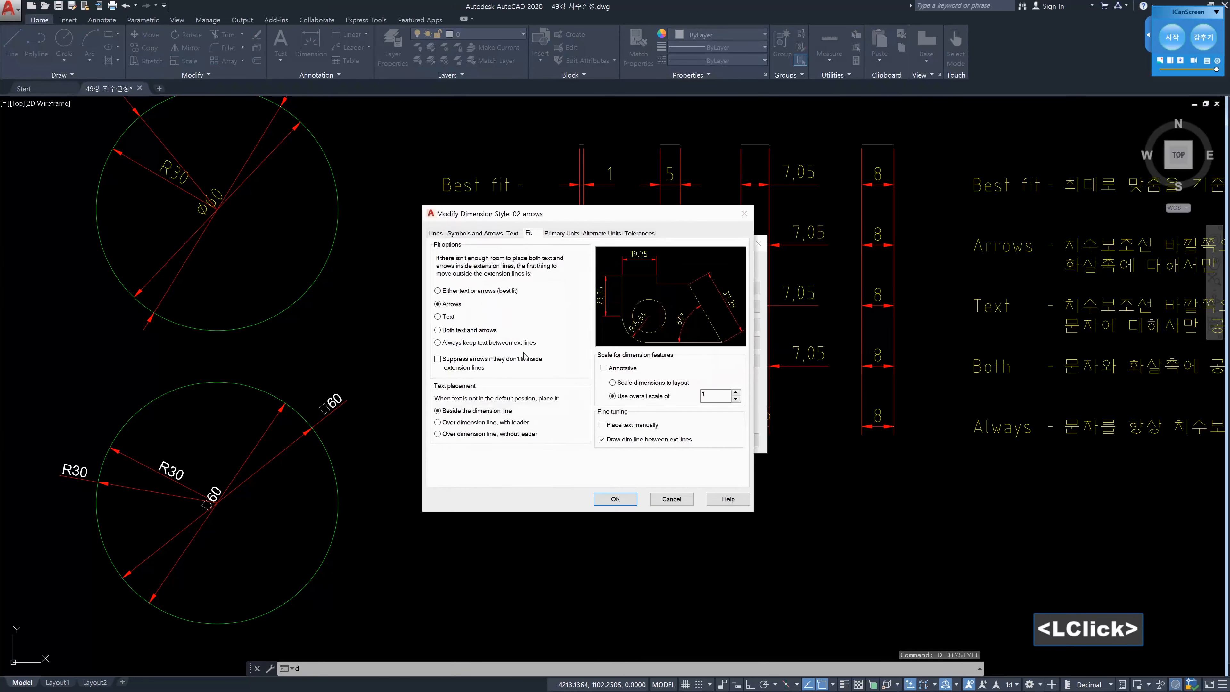
click(616, 498)
click(688, 439)
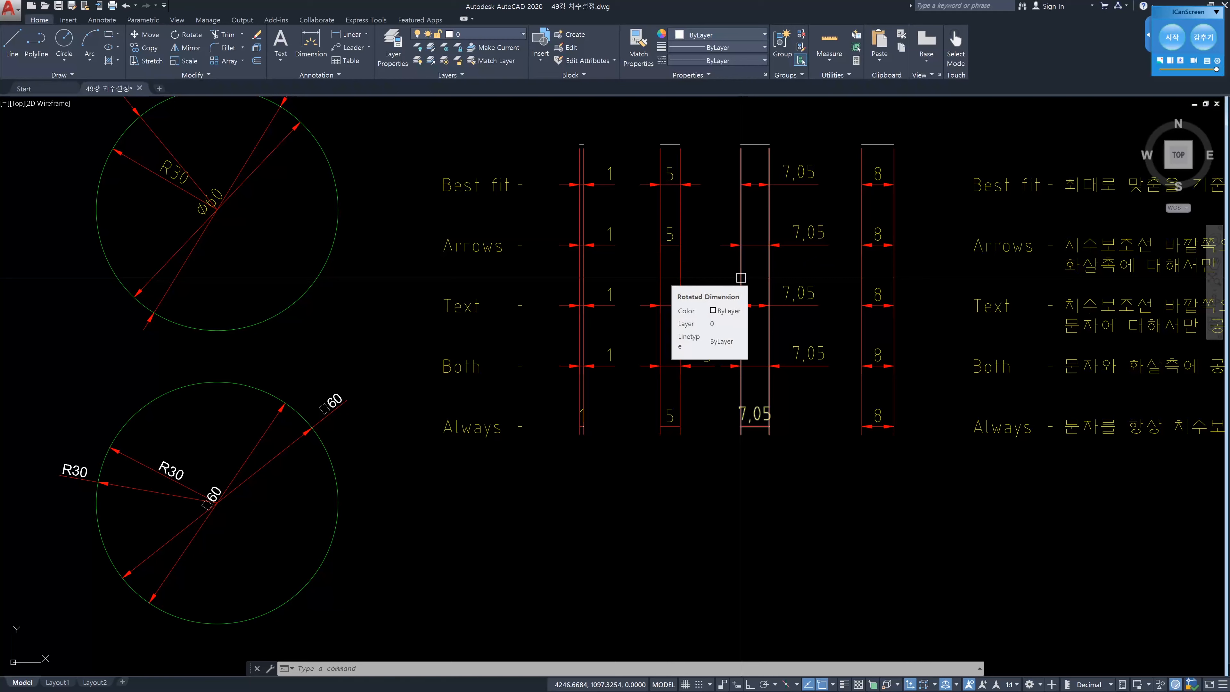
Reopen the dimension style settings
text(d)
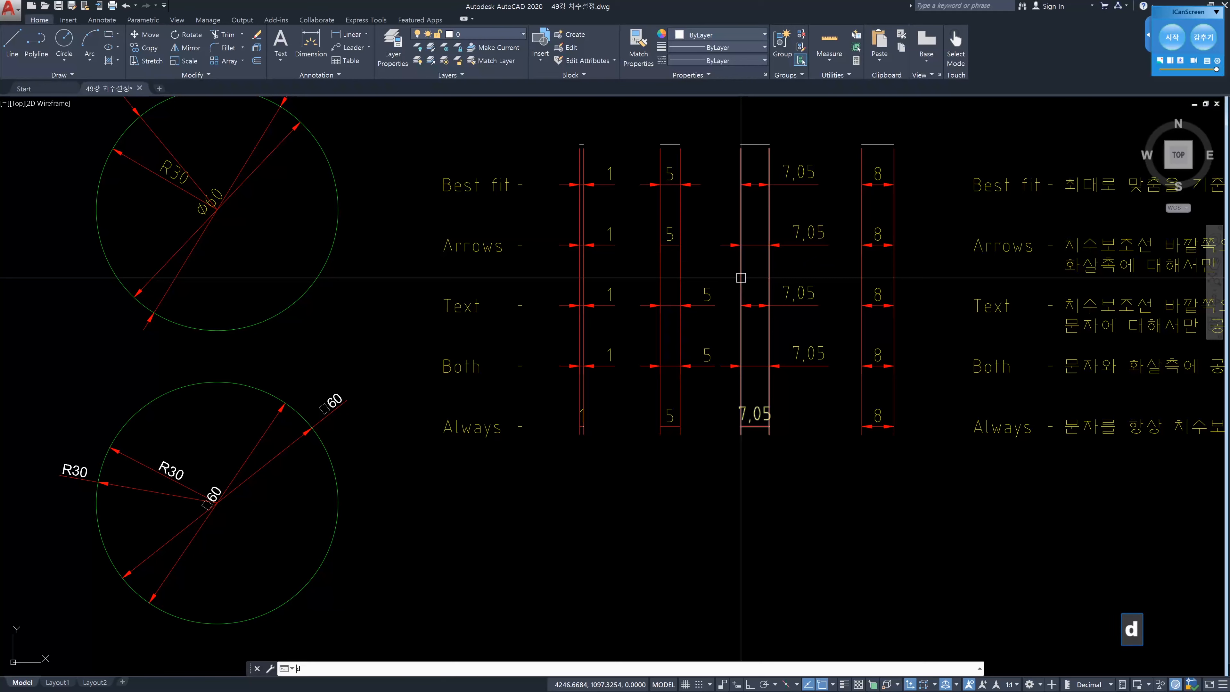
Make 01 best the current dimension style in the Dimension Style Manager
key(space)
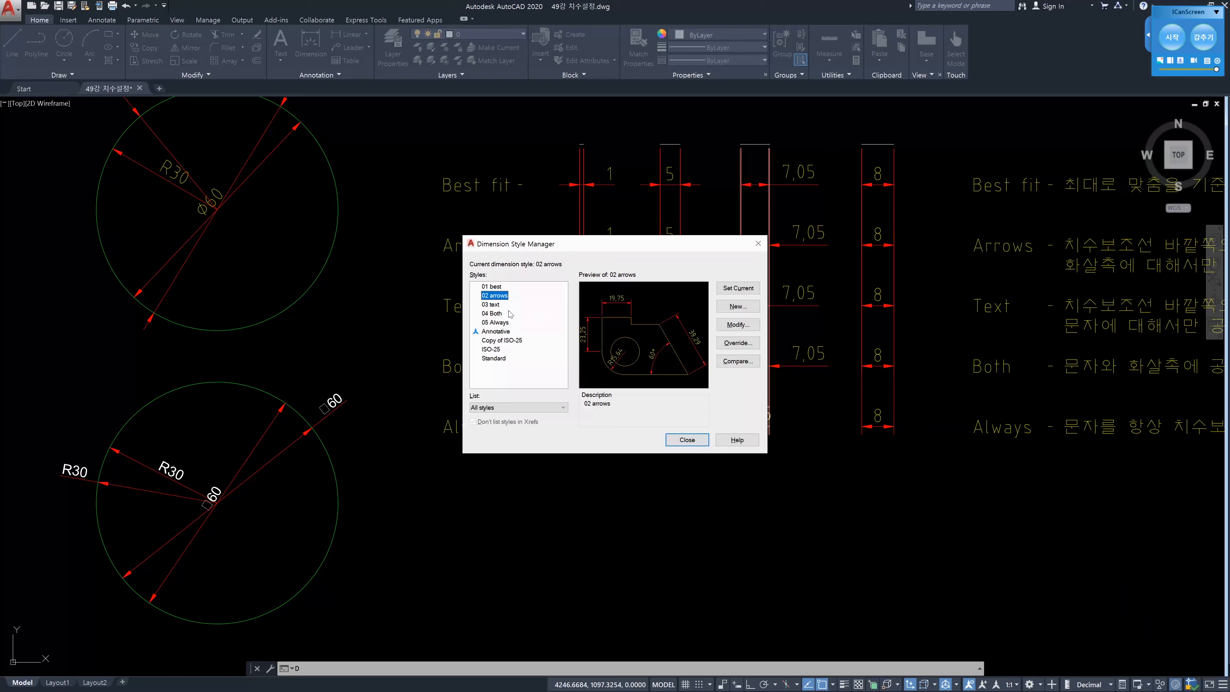
click(491, 287)
click(738, 288)
click(686, 439)
Modify the 01 best dimension style's Fit settings to suppress arrows that don't fit inside the extension lines
text(d)
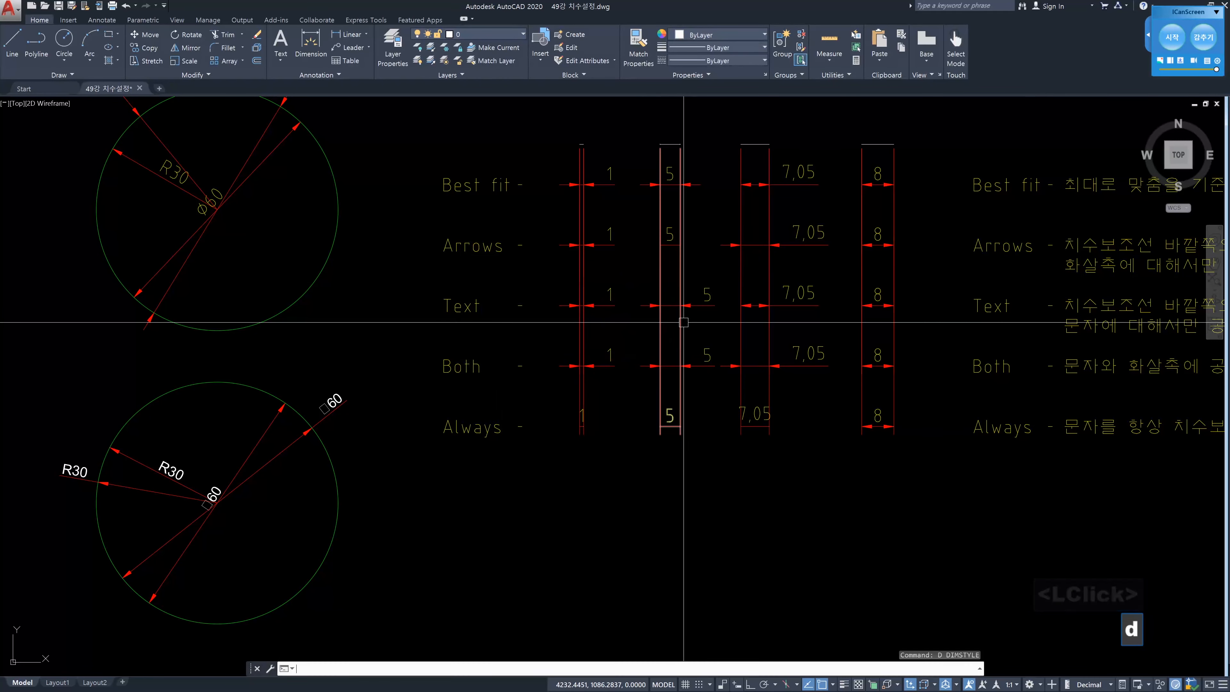
key(space)
click(608, 330)
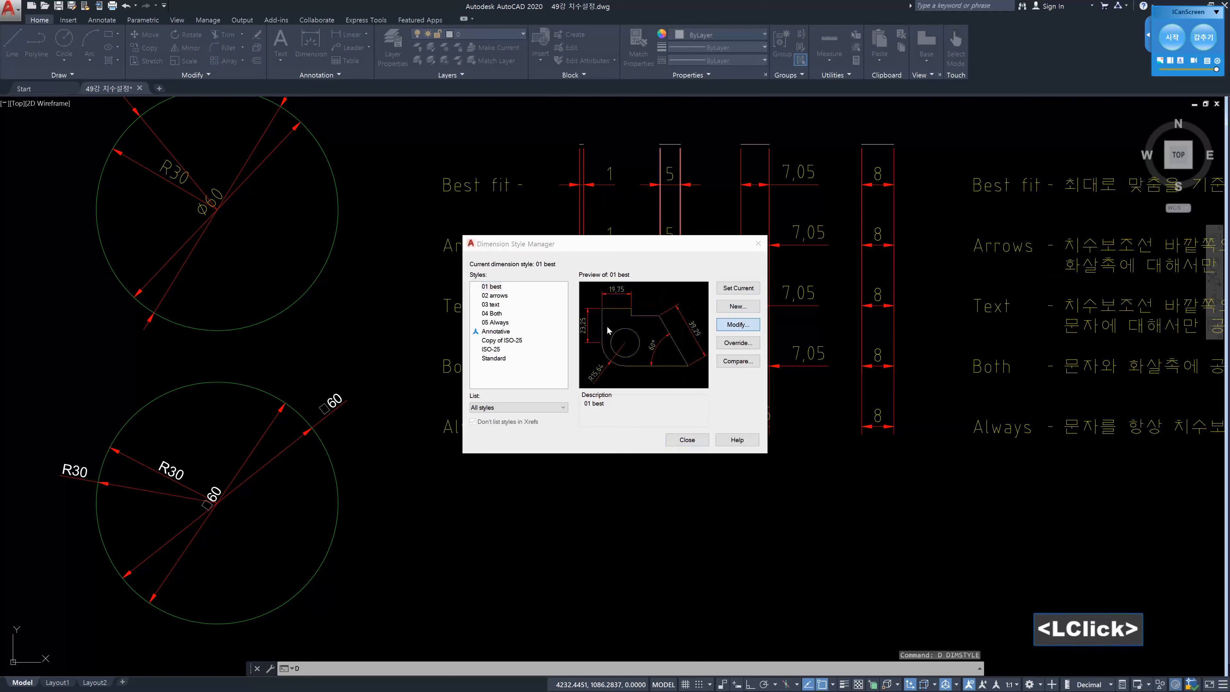
click(438, 359)
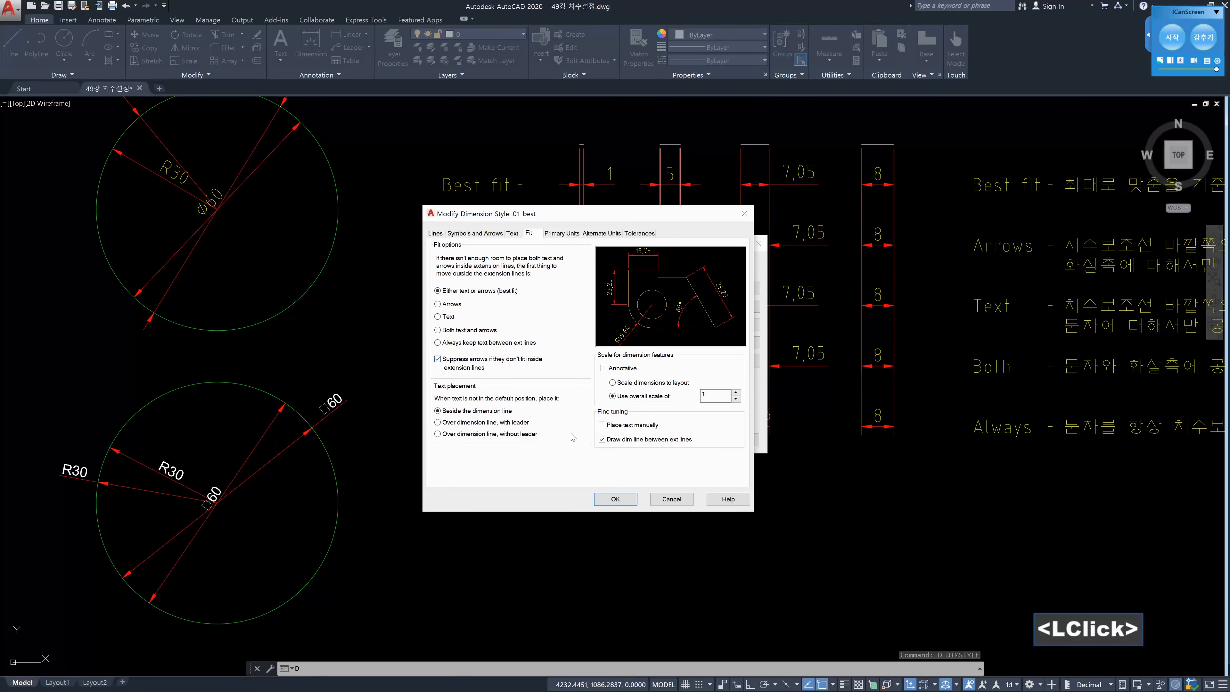
click(615, 499)
click(685, 440)
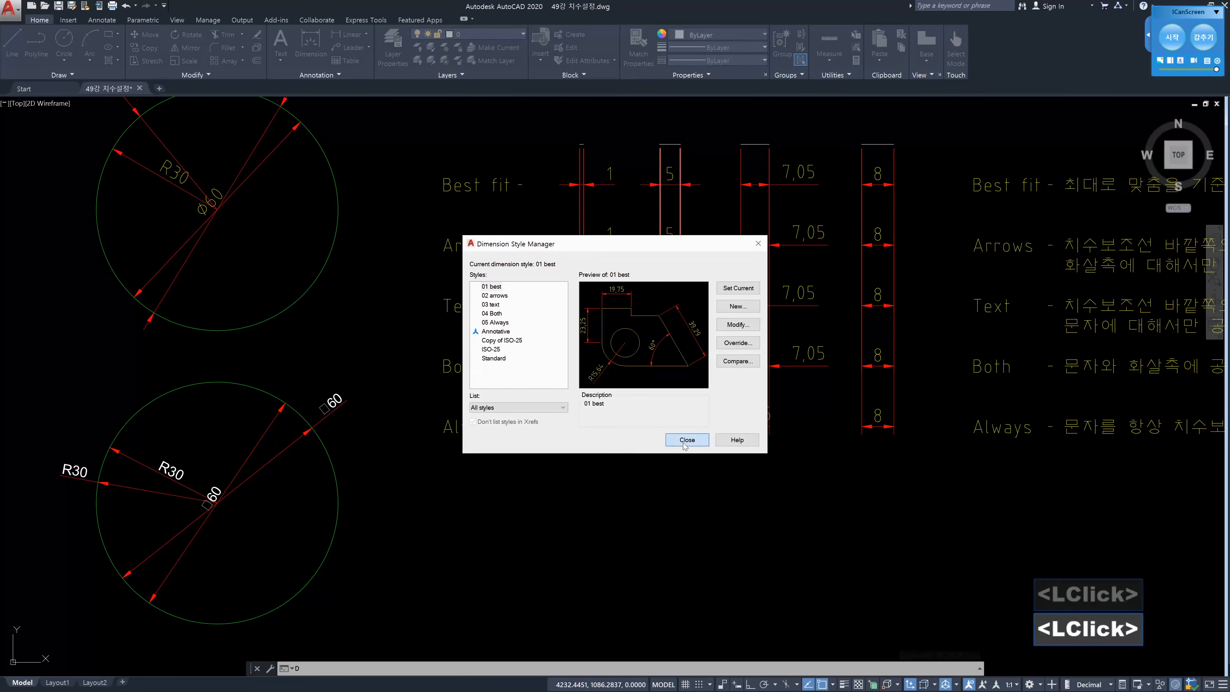
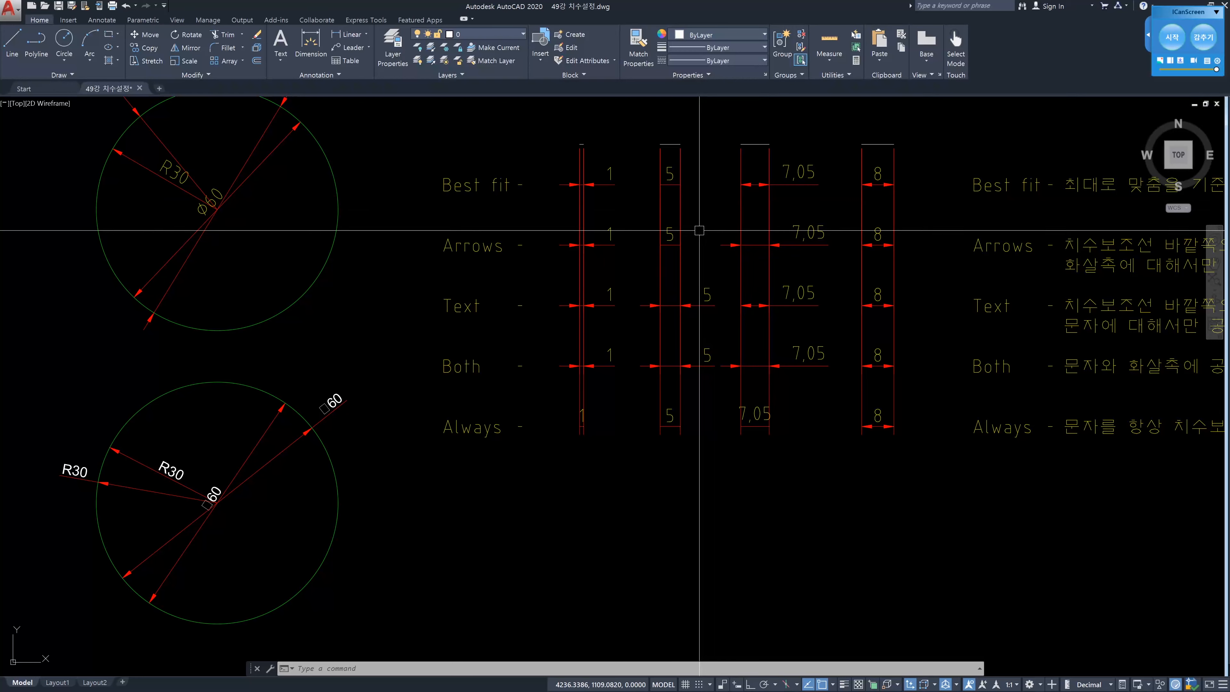
Examine the Fit options of the 01 best dimension style, including its arrow-suppression setting
text(d])
key(Escape)
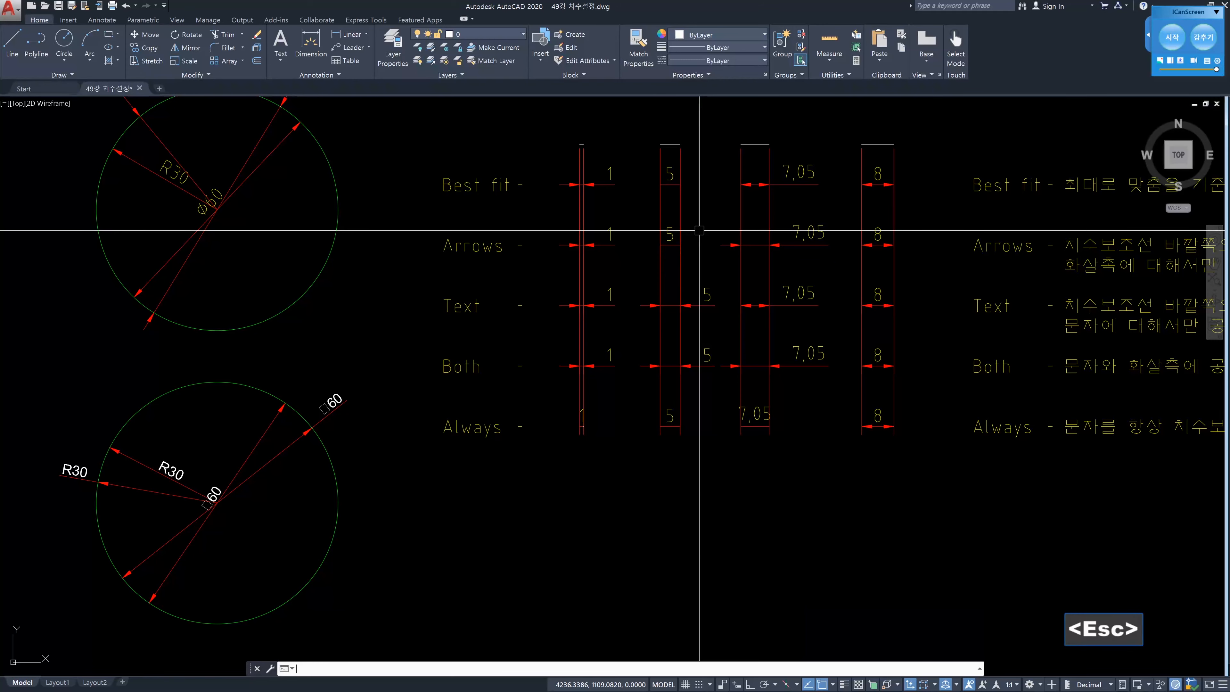
text(d)
key(Return)
click(744, 329)
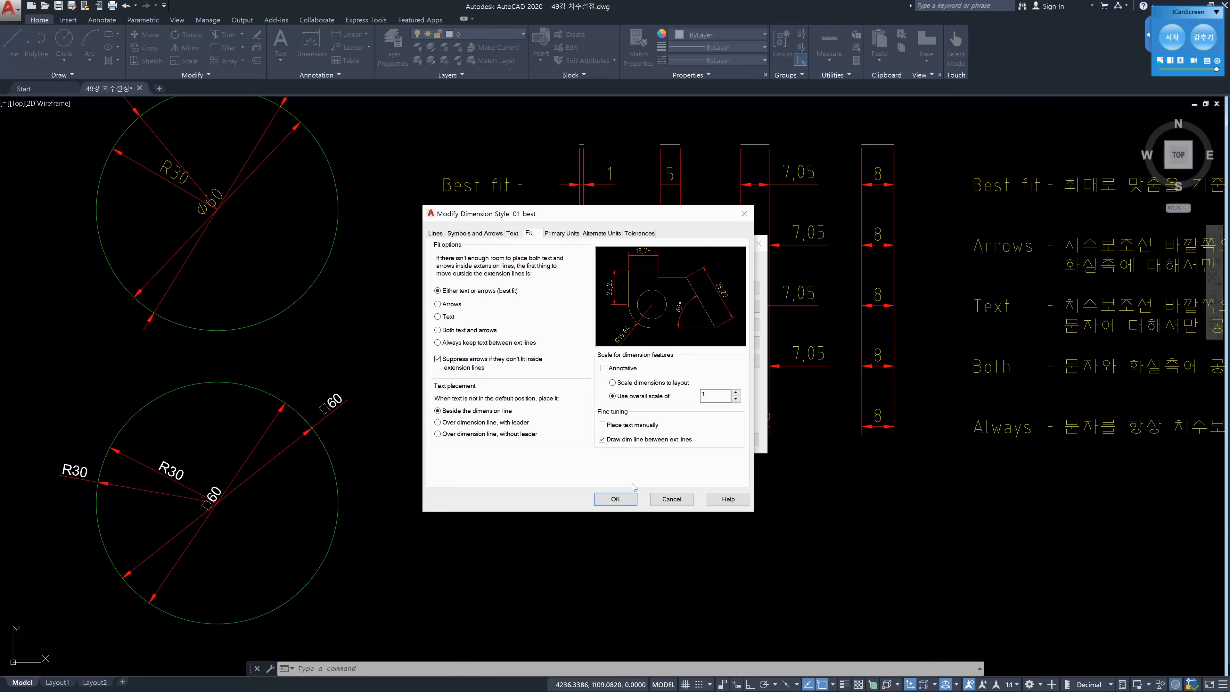
click(627, 502)
click(687, 440)
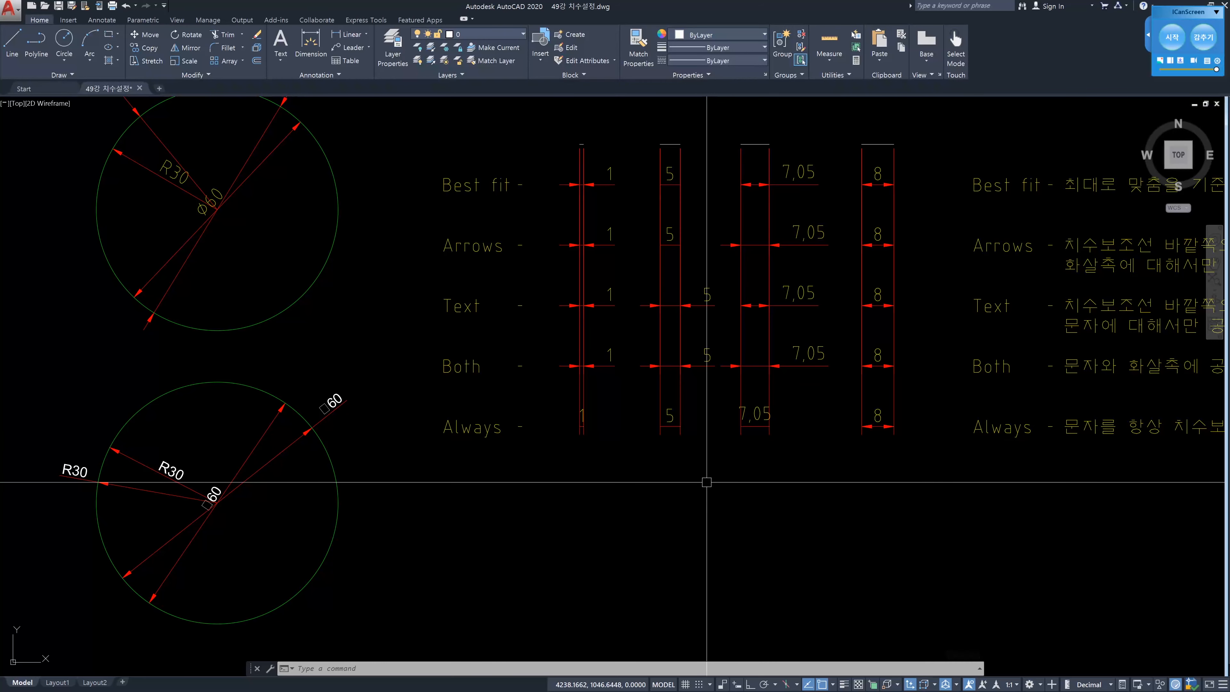
Check which dimension style is current in the Dimension Style Manager
middle_drag(741, 511, 739, 394)
text(d)
key(Return)
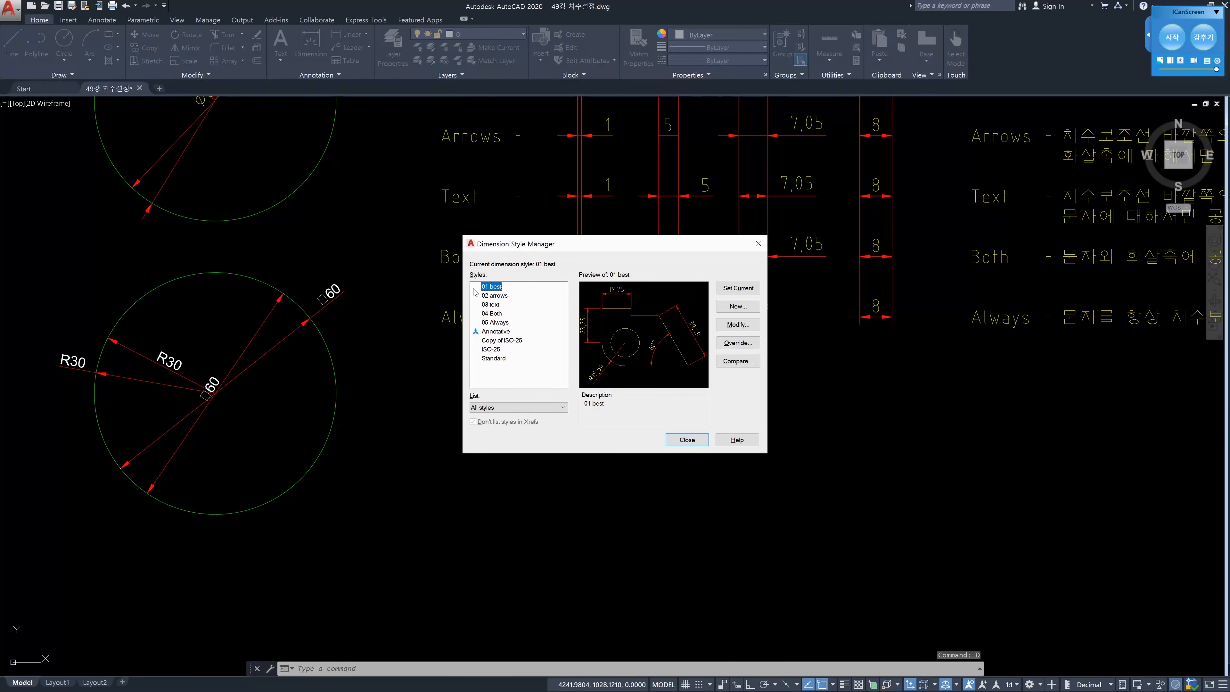
click(688, 440)
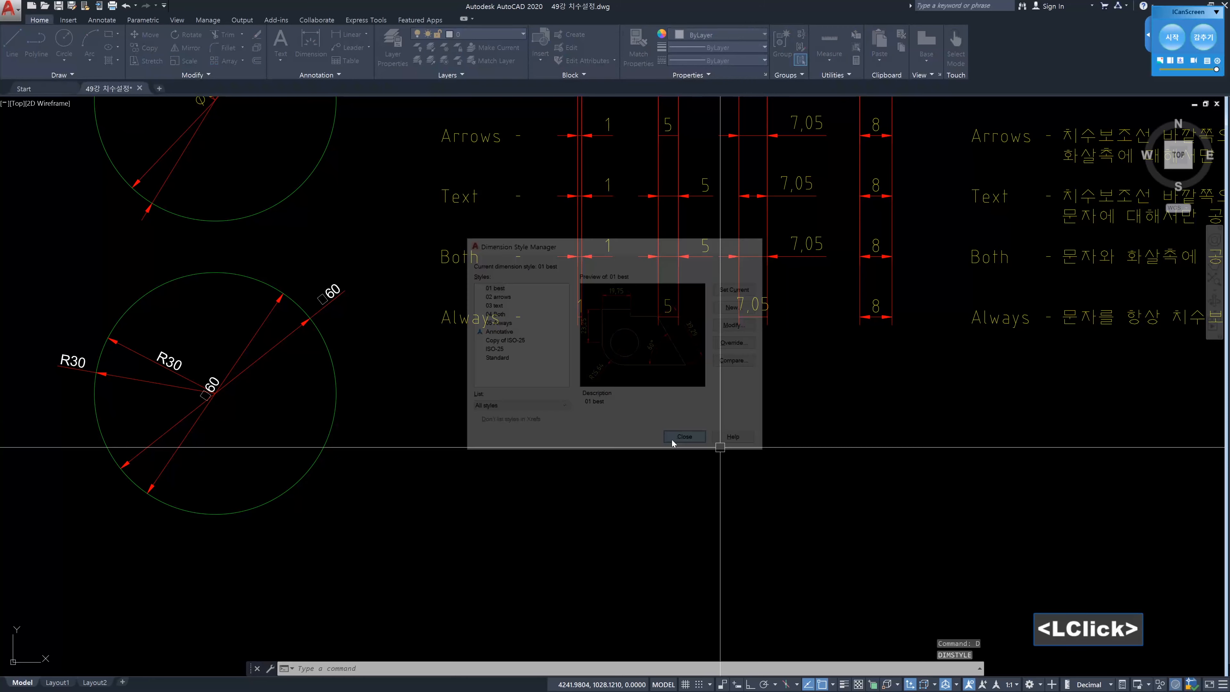
key(Escape)
key(Escape)
Add a horizontal linear dimension across the lower ends of the column dimensioned 5, placing it below the Always row
text(dli)
key(Return)
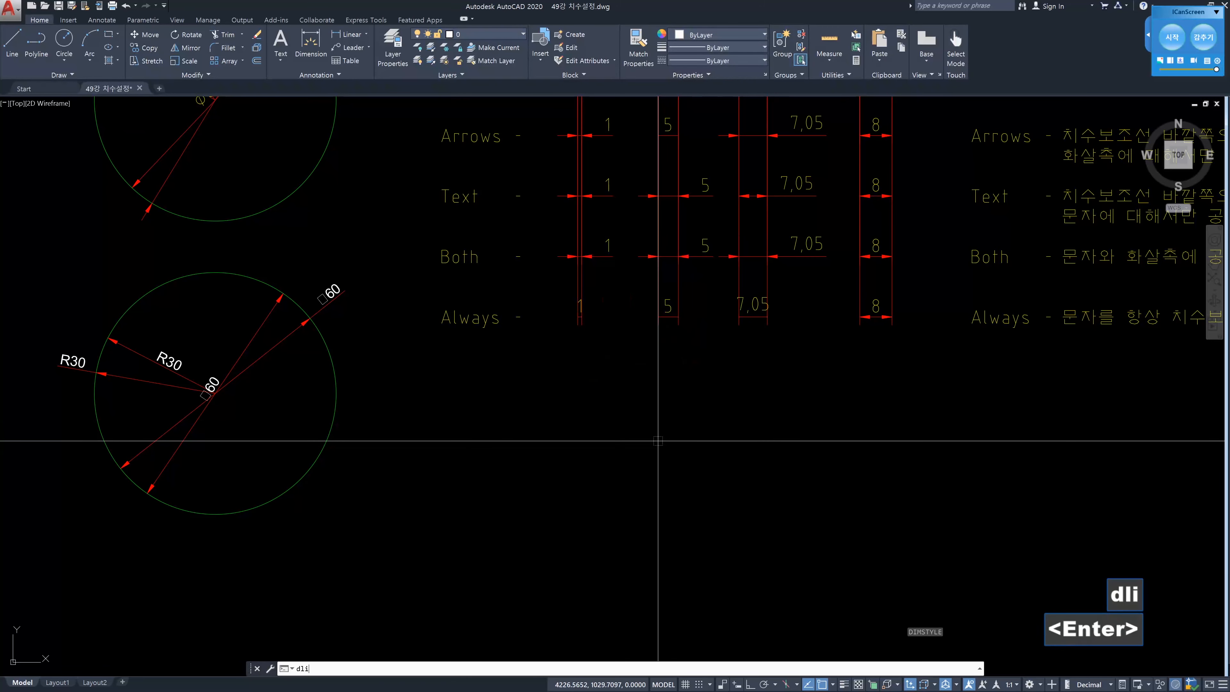
click(659, 325)
click(678, 324)
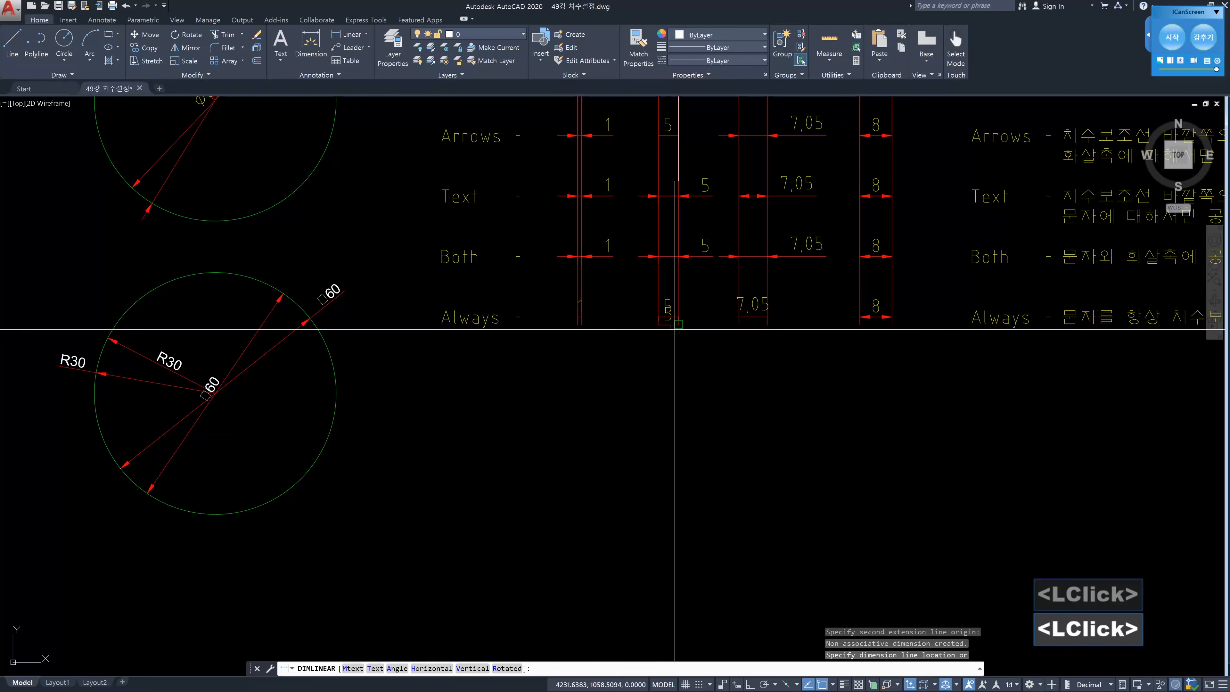
click(677, 377)
Turn off suppression of arrows that don't fit inside the extension lines in the 01 best dimension style
text(d)
key(Return)
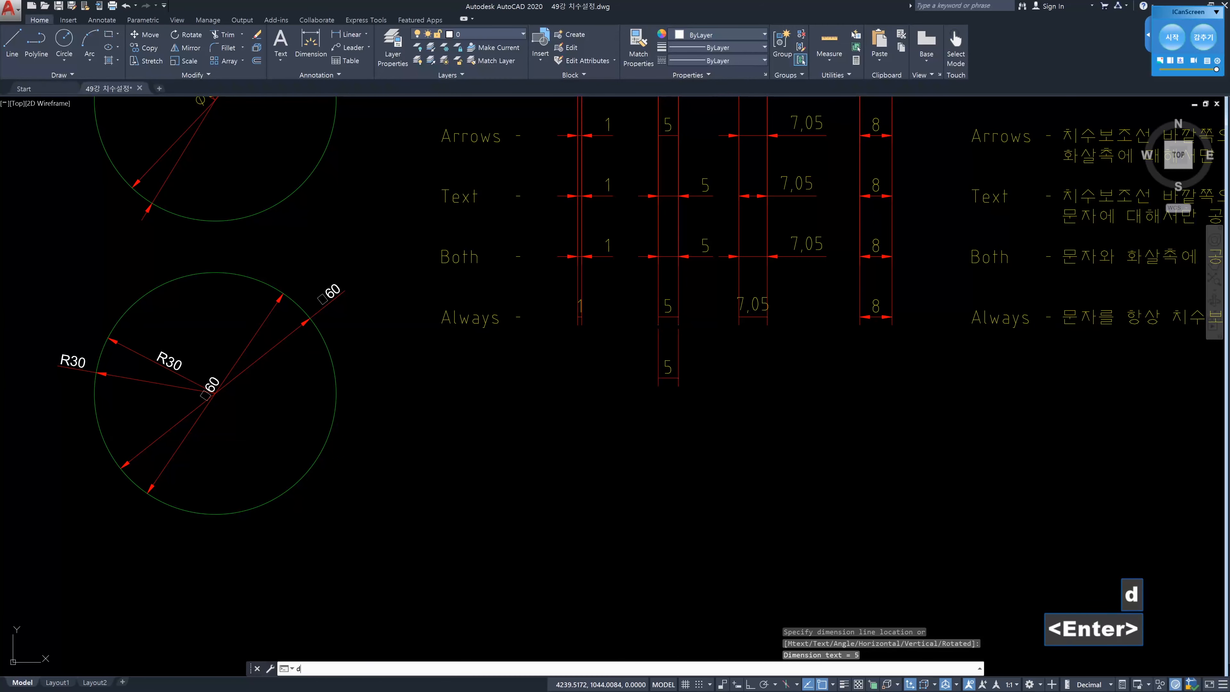
click(737, 325)
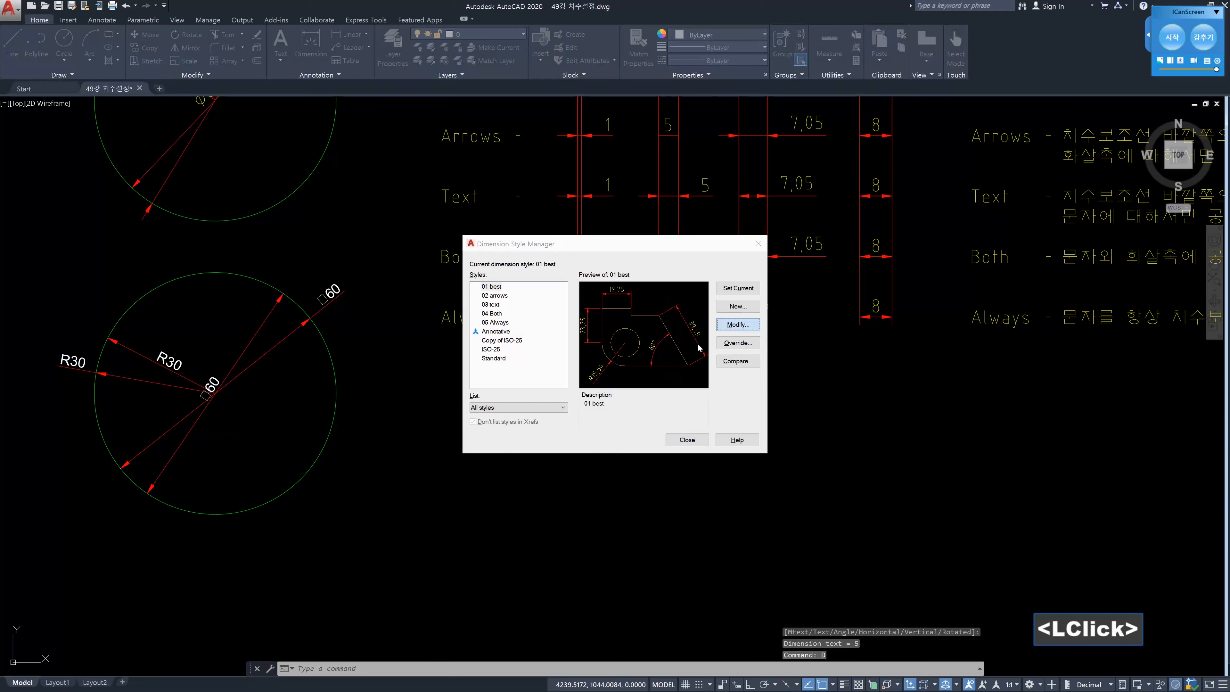
click(616, 497)
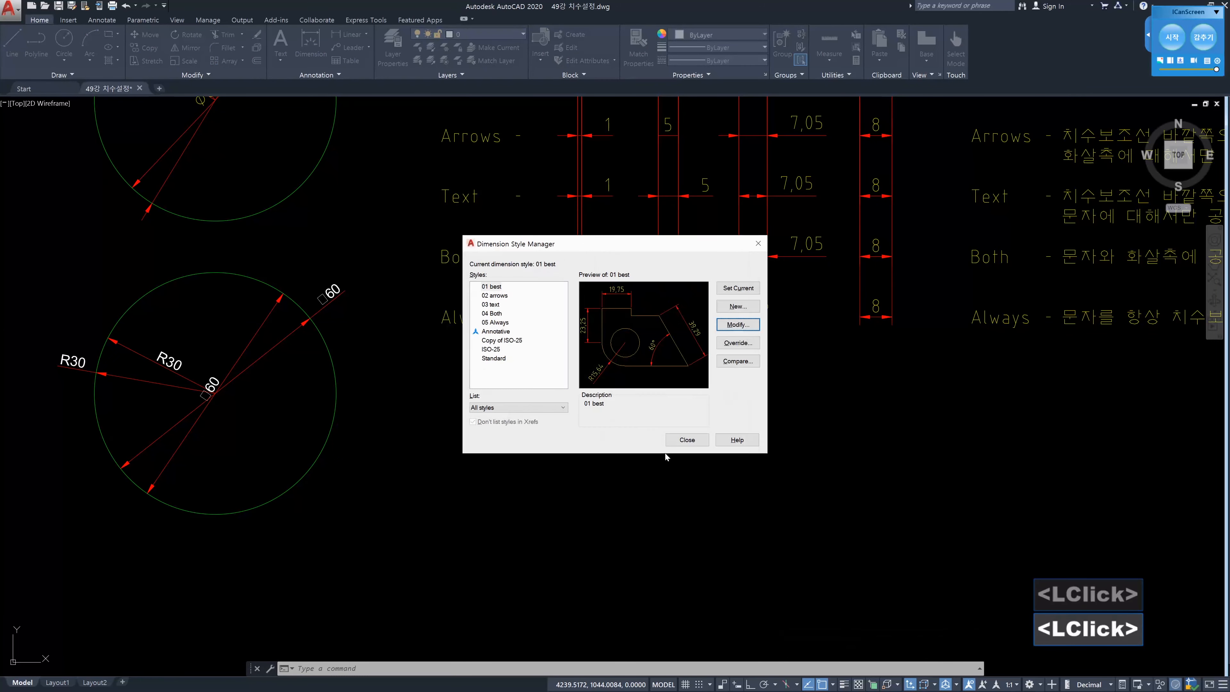
click(687, 440)
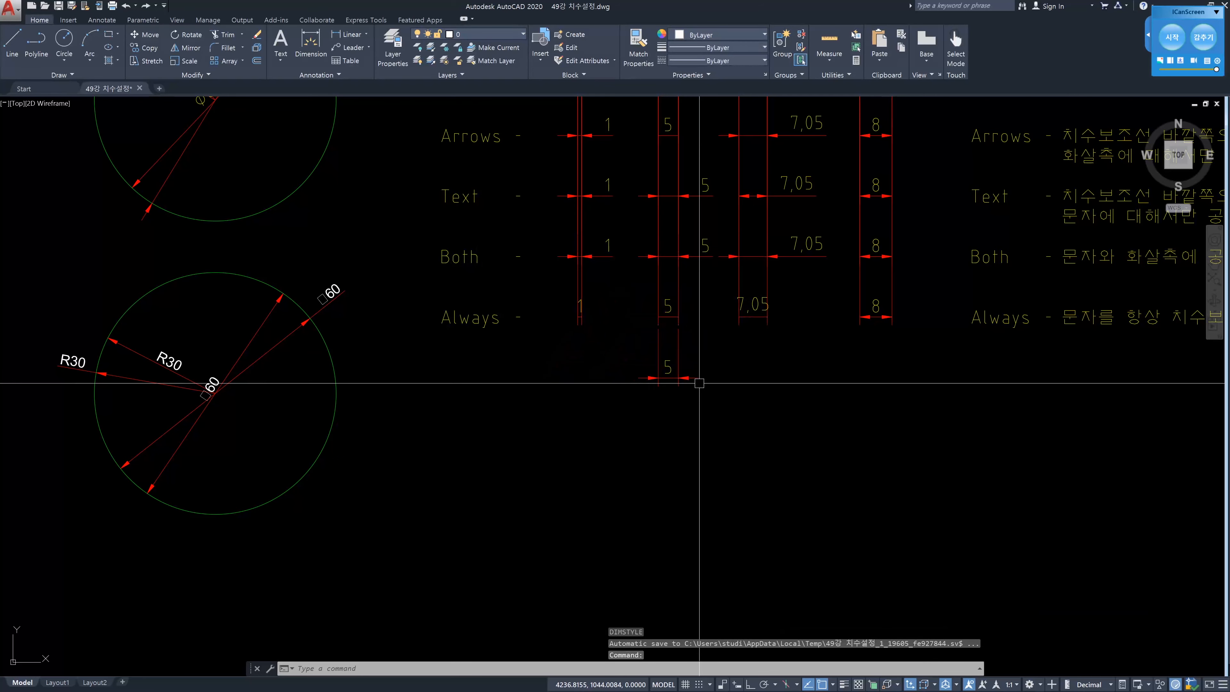
Examine the Fit choices in the properties of the new dimension below the Always row, keeping Best fit
click(718, 405)
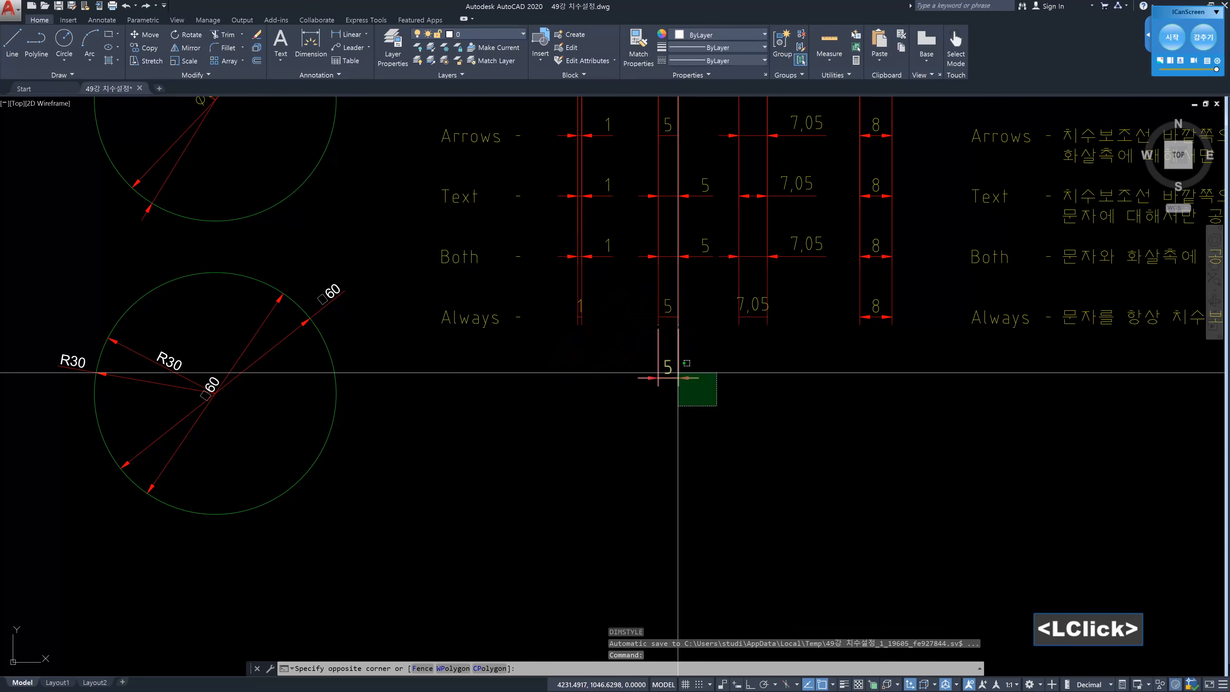
key(ctrl+1)
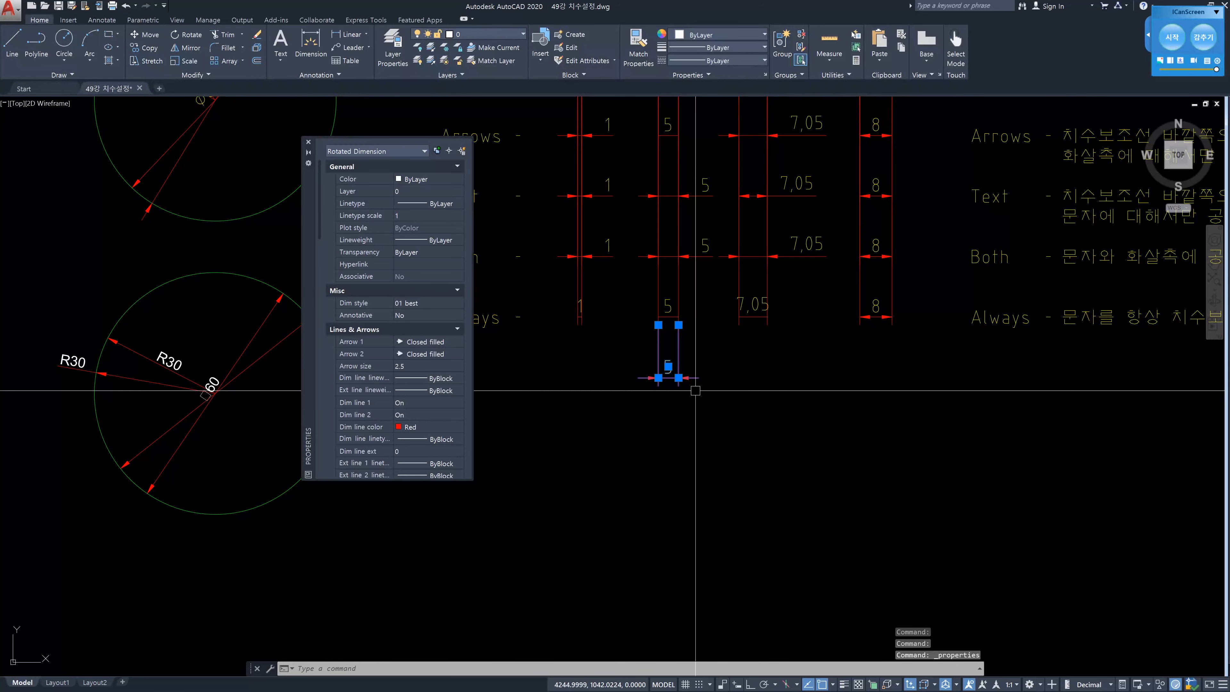
click(318, 430)
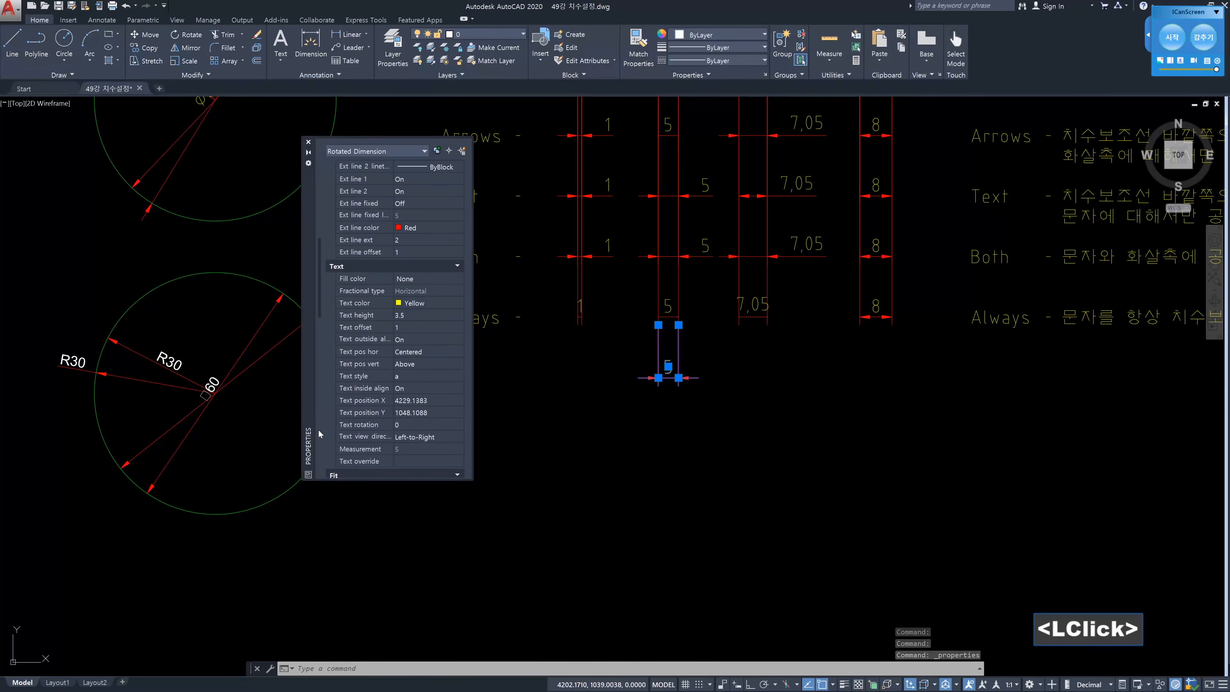
click(318, 430)
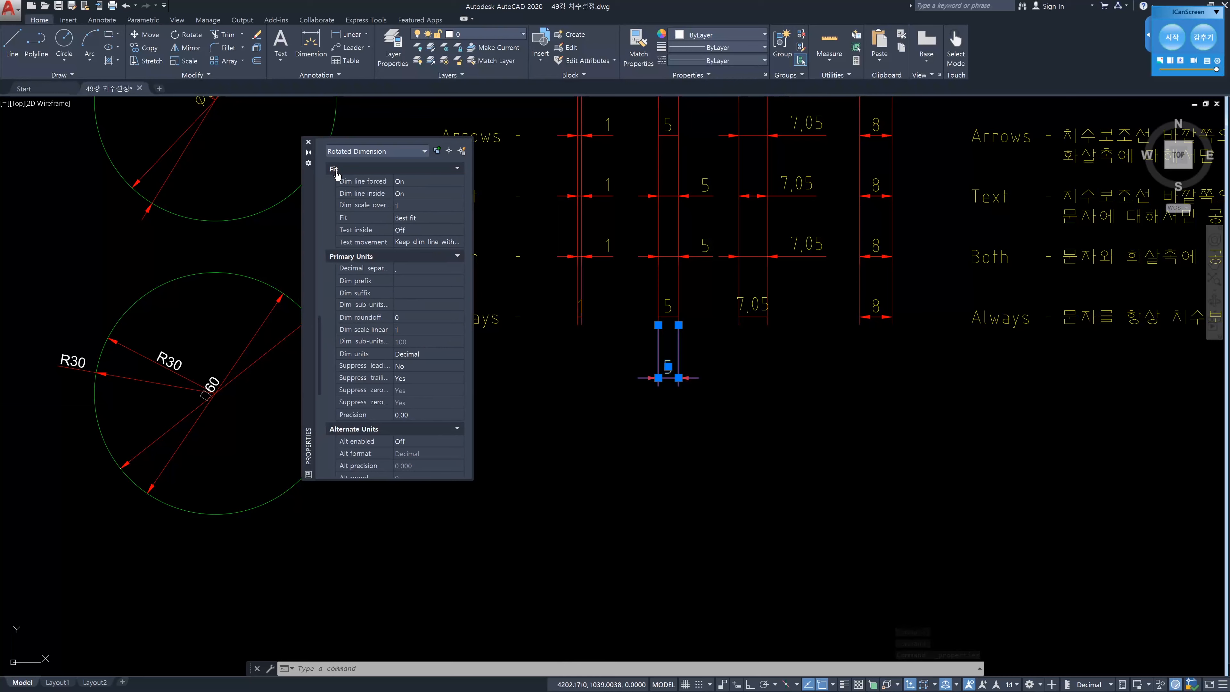
click(454, 219)
click(459, 218)
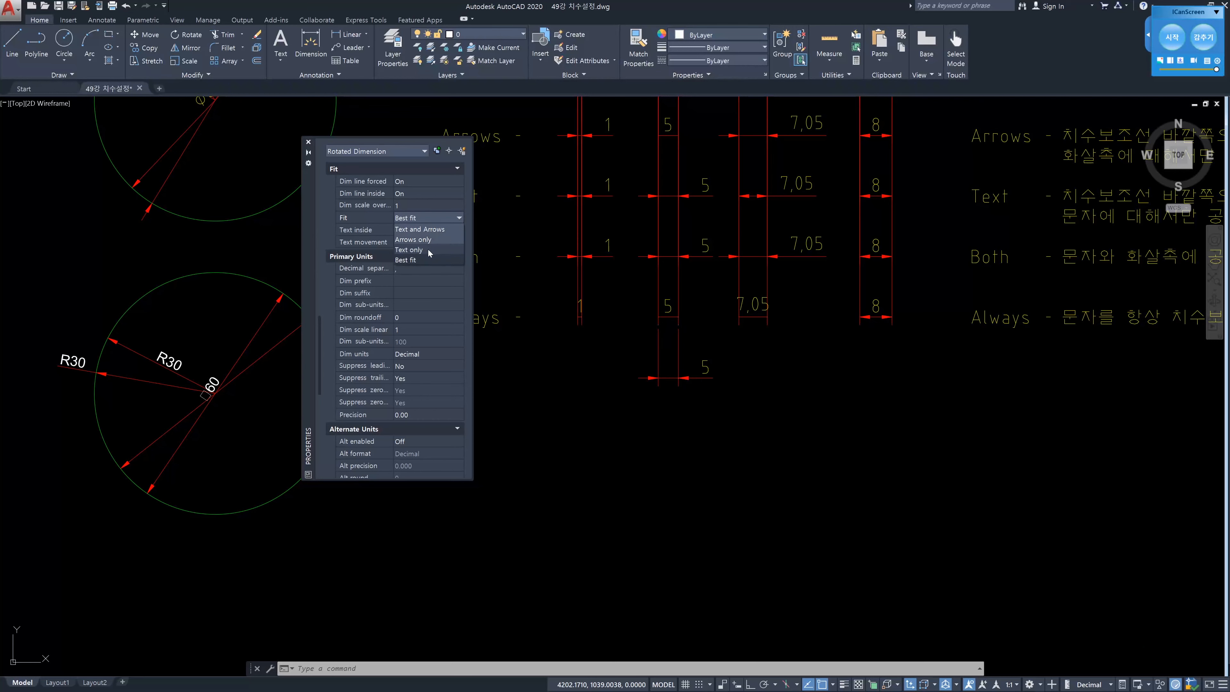
click(467, 219)
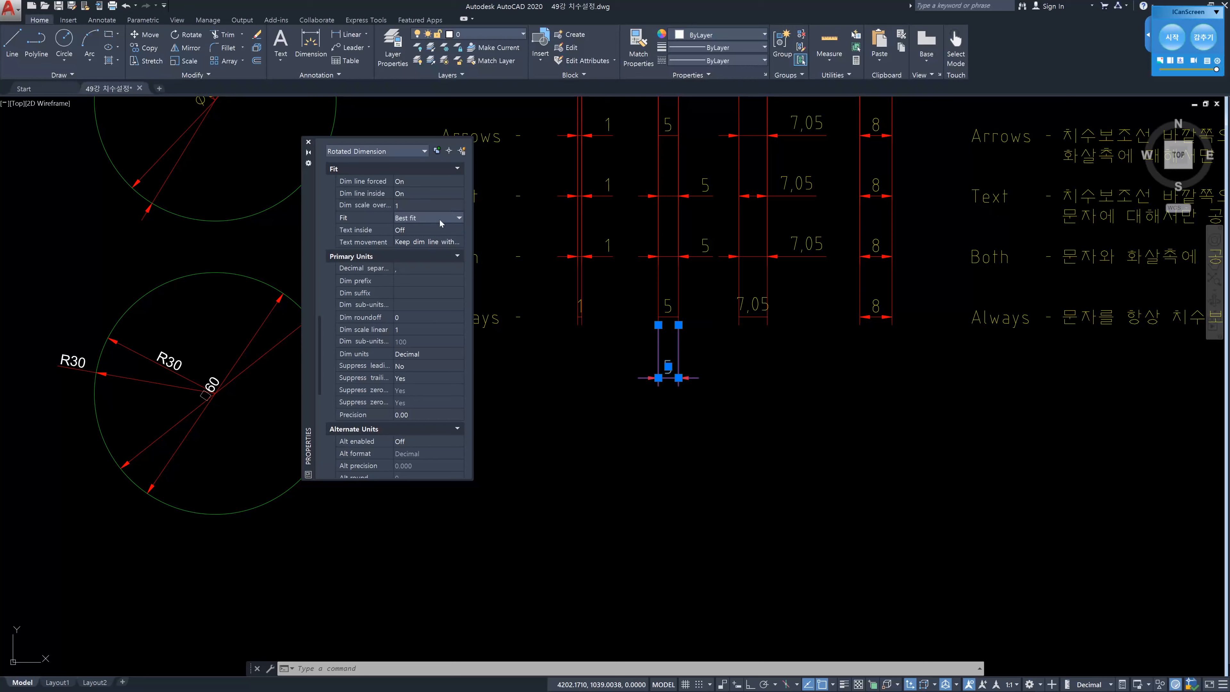
click(459, 219)
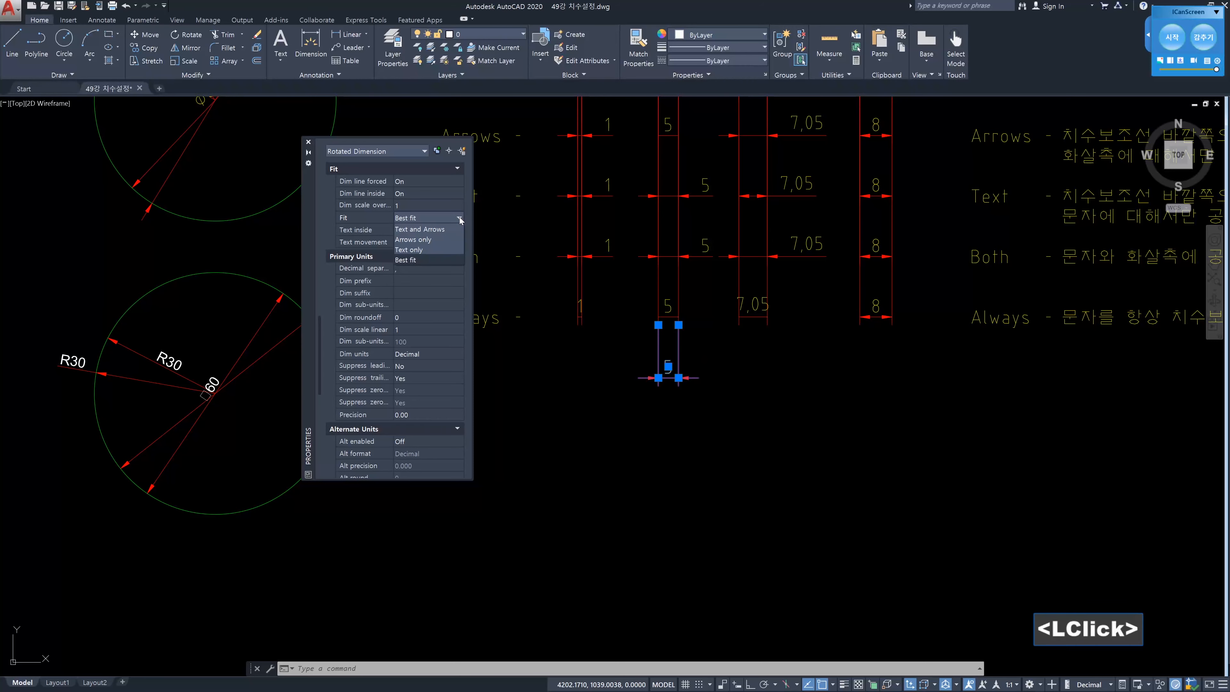
click(309, 144)
click(309, 144)
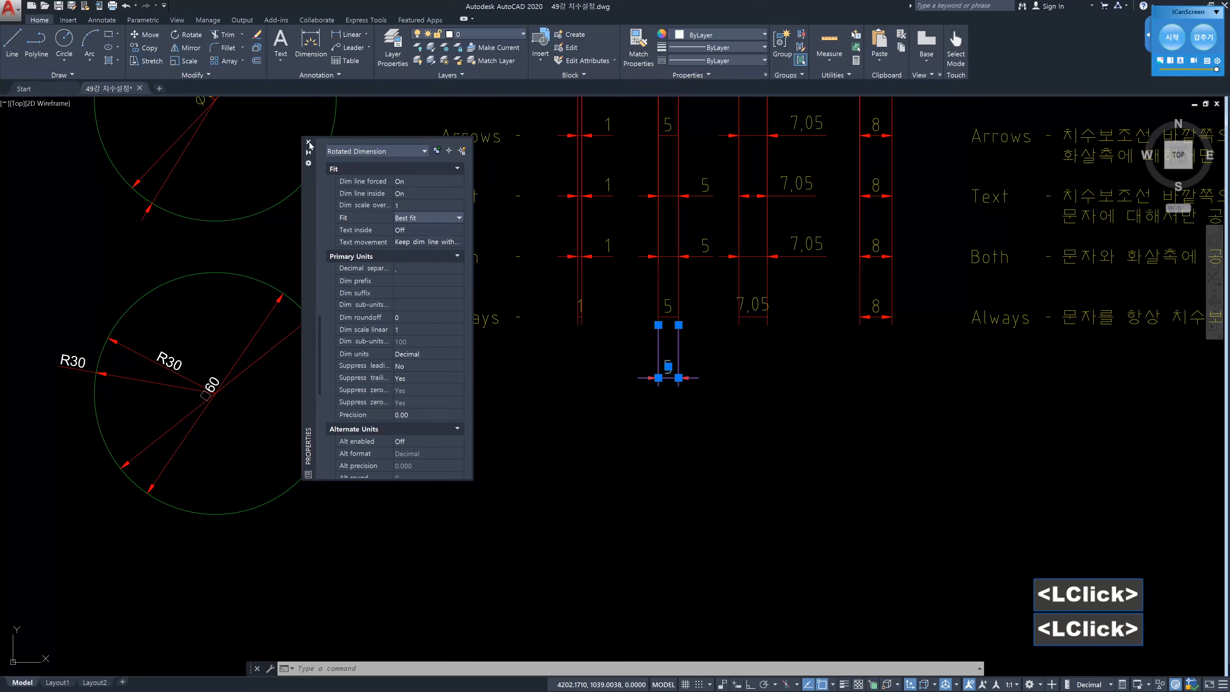
Set Text inside to On in the Fit properties of the new dimension below the Always row
middle_drag(514, 280, 475, 379)
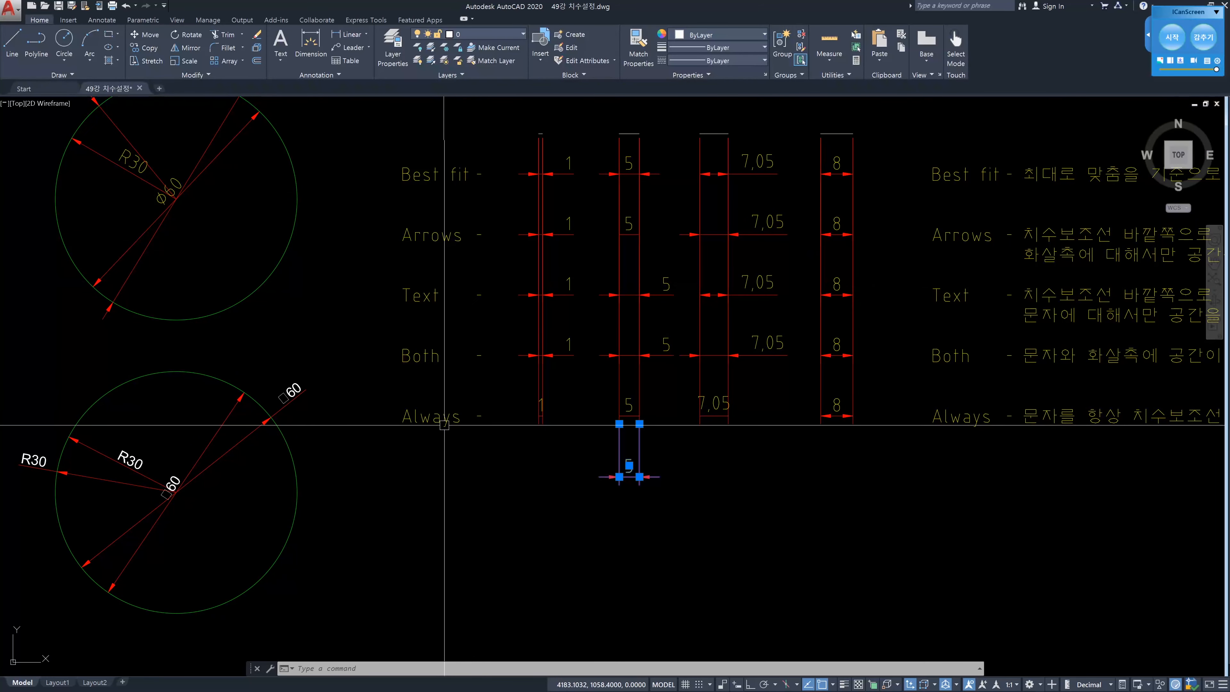
key(ctrl)
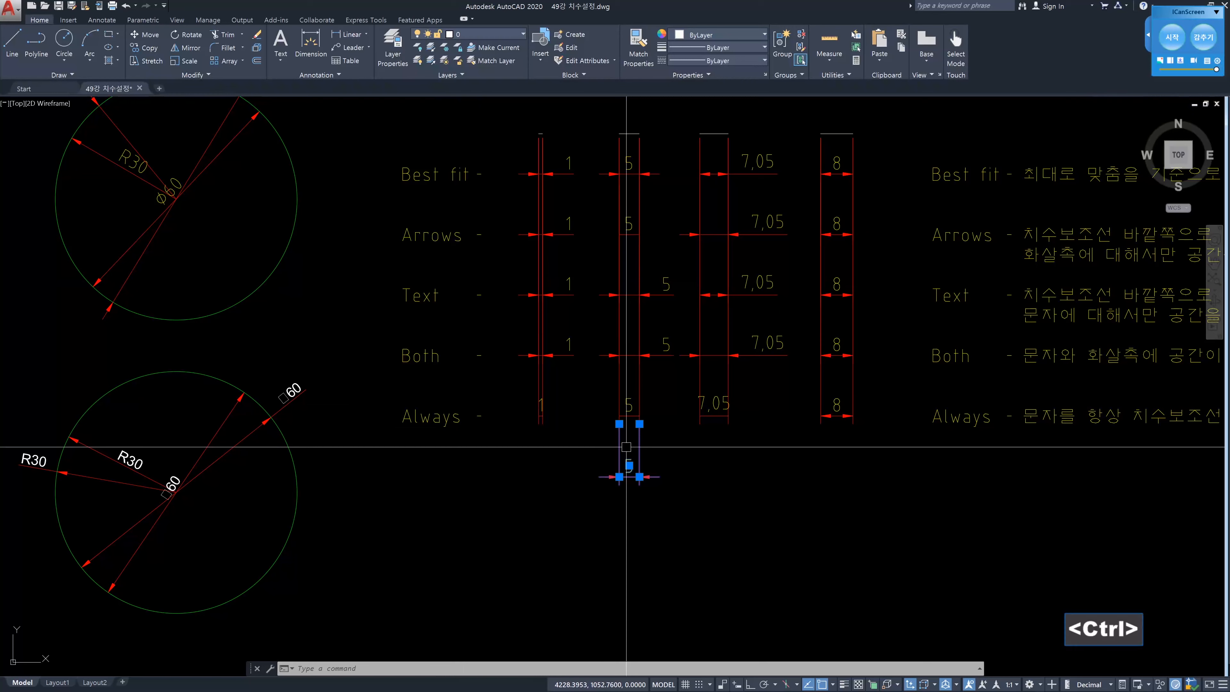
key(ctrl+1)
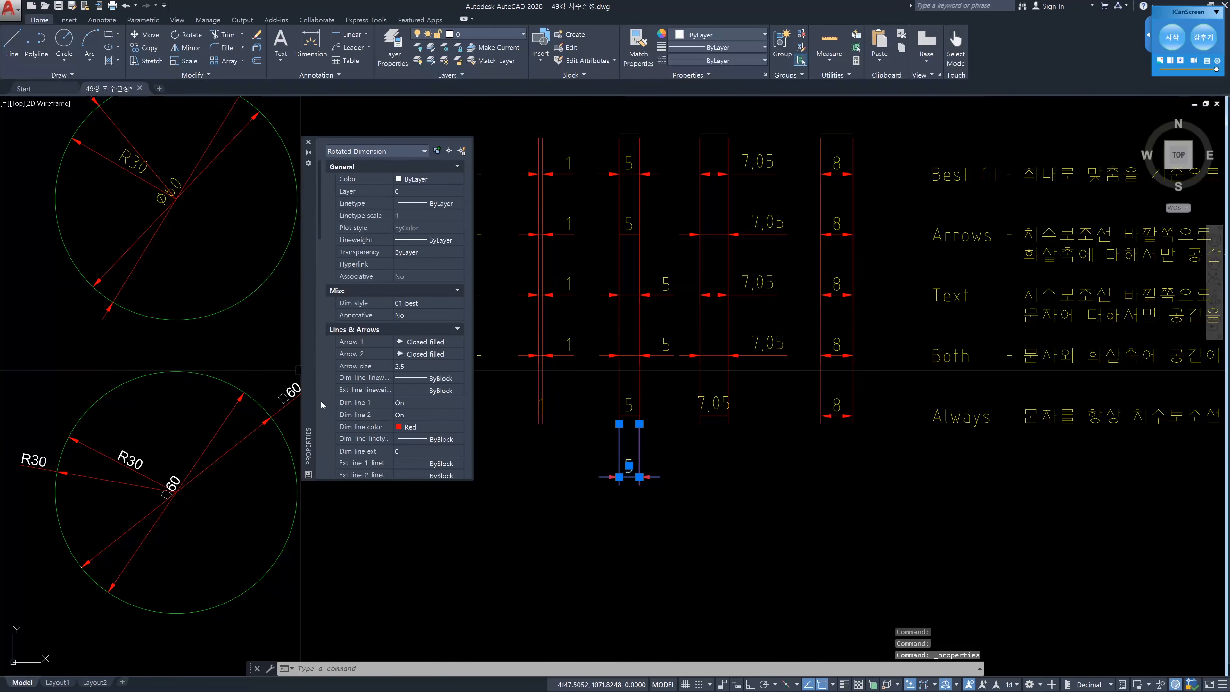
click(321, 401)
click(321, 401)
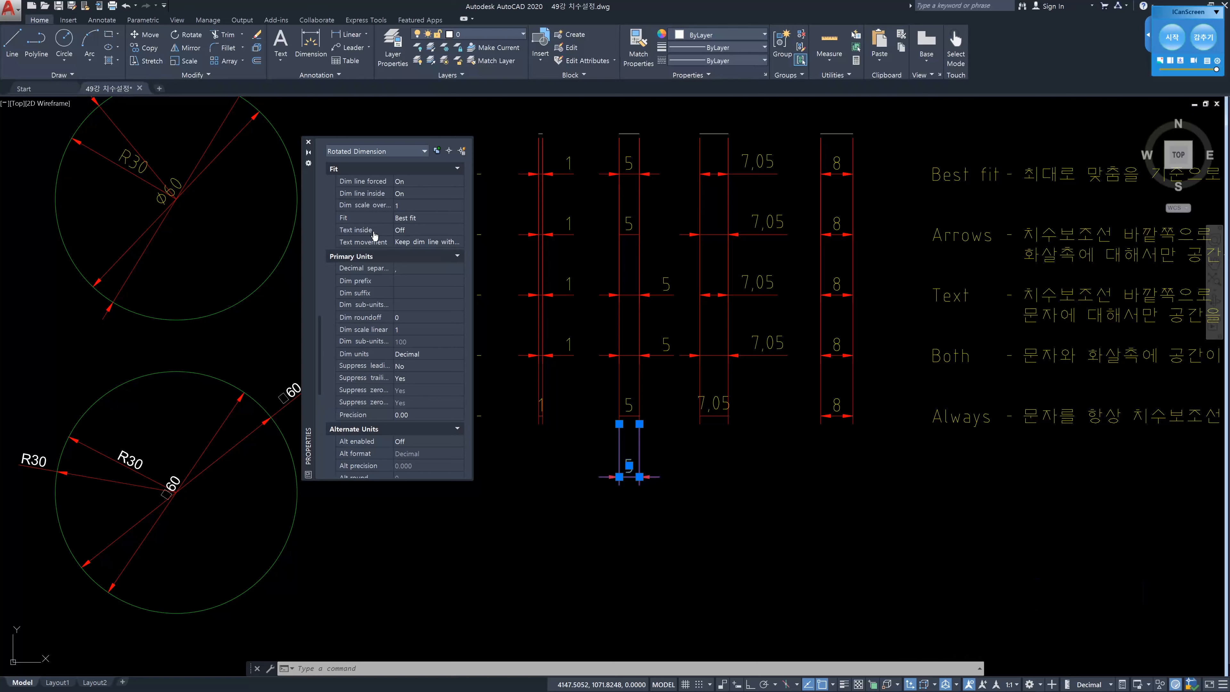
click(445, 230)
click(458, 230)
click(438, 244)
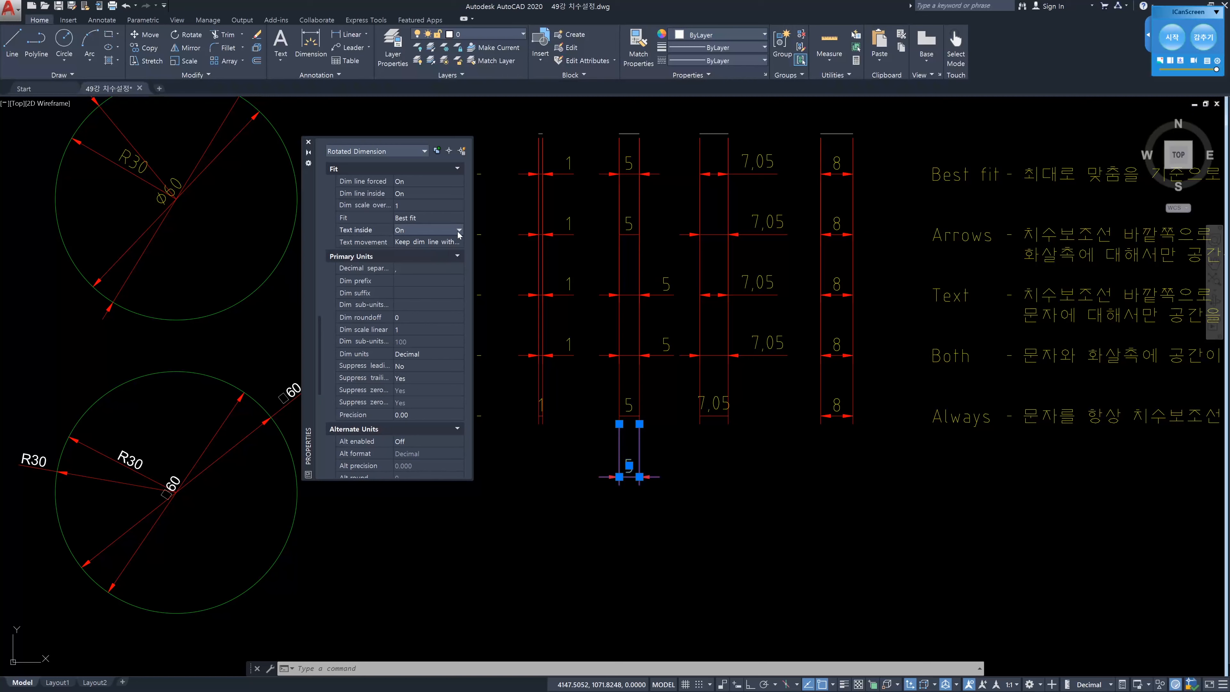
Set the new dimension's Text inside property to Off and clear the selection
click(459, 231)
click(444, 248)
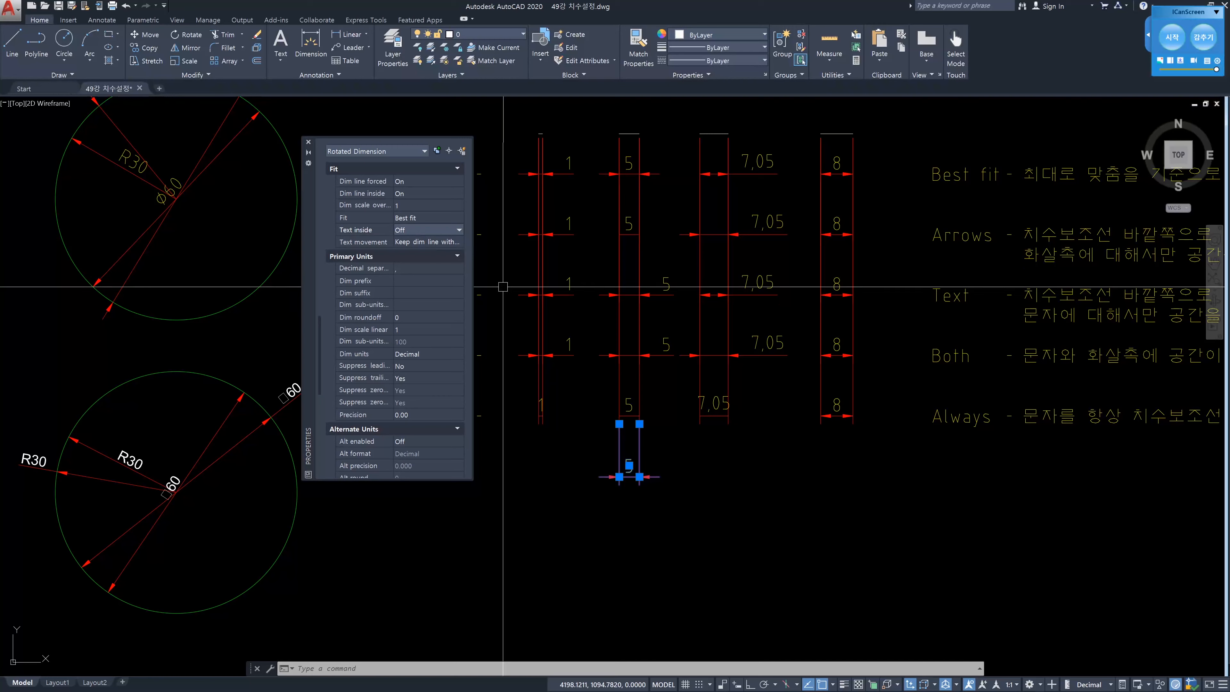
key(Escape)
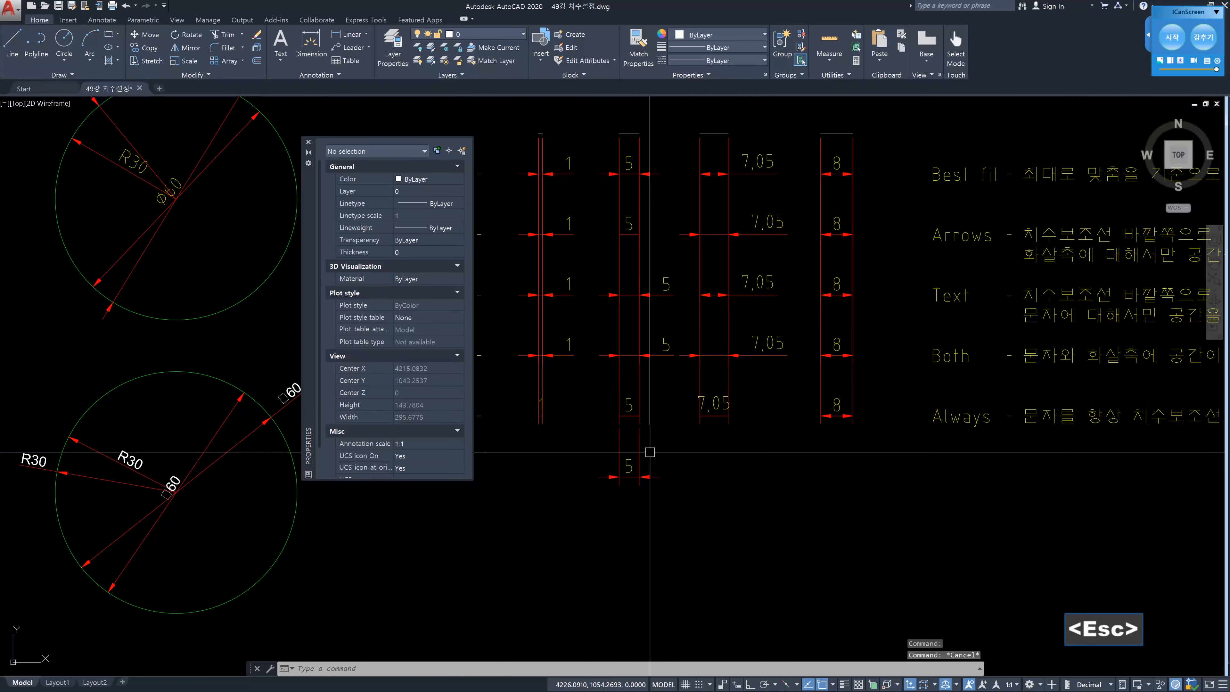
Stretch the new dimension's line farther down below the Always row and reselect the dimension
click(639, 465)
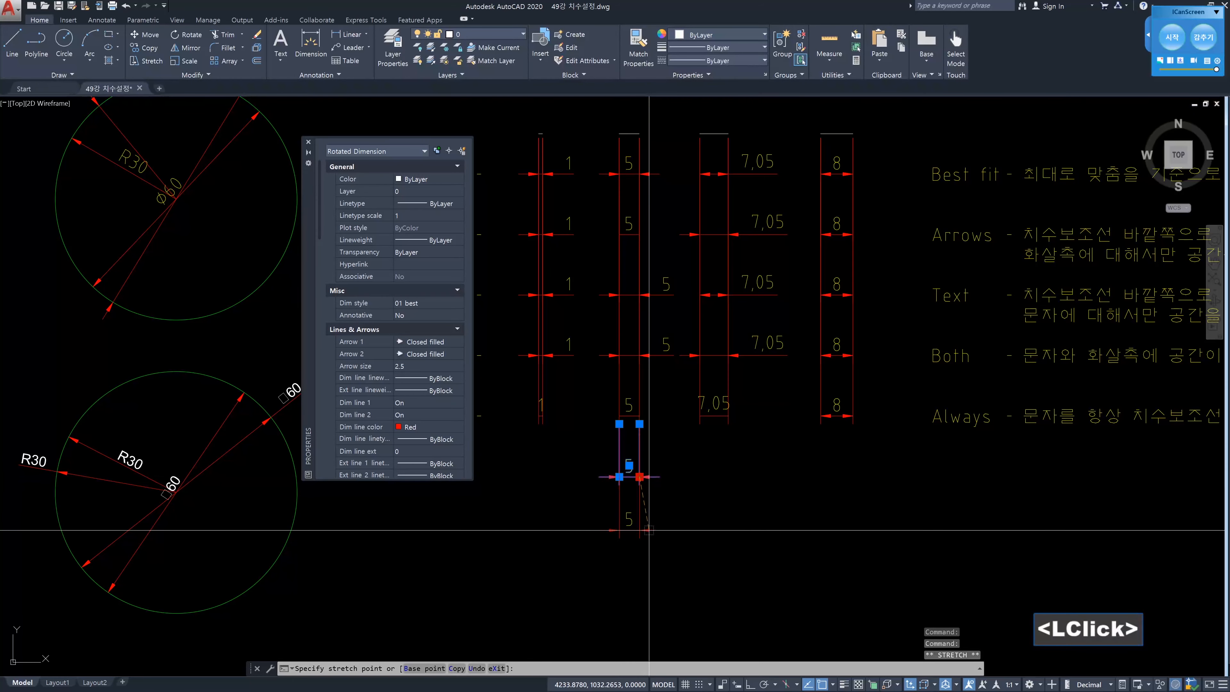
click(640, 530)
key(Escape)
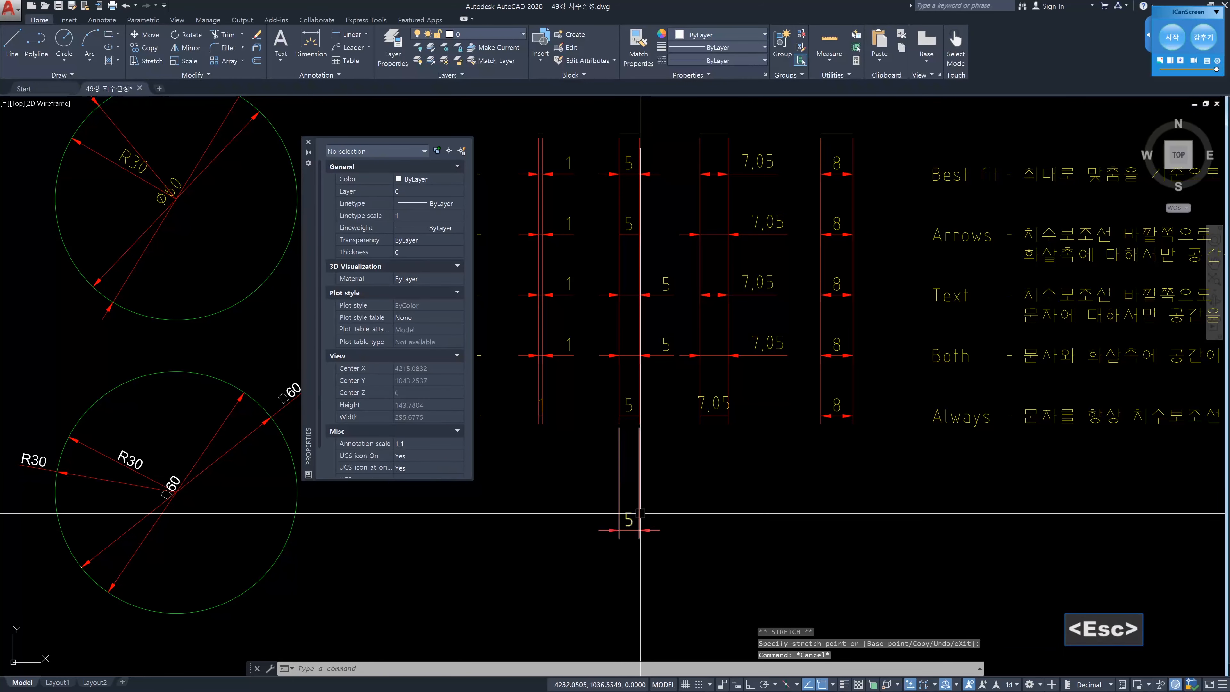
click(641, 514)
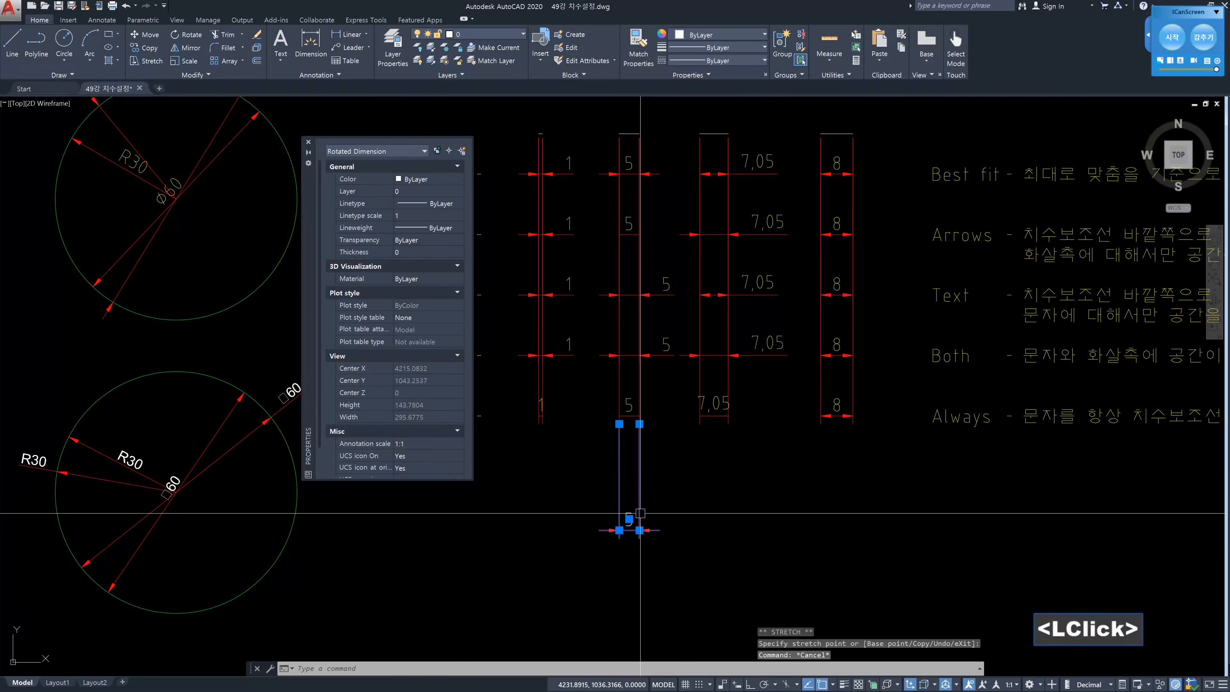
Examine the Fit choices in the properties of the dimension below the Always row, keeping Best fit, and close the properties
scroll(317, 380, down, 5)
click(319, 382)
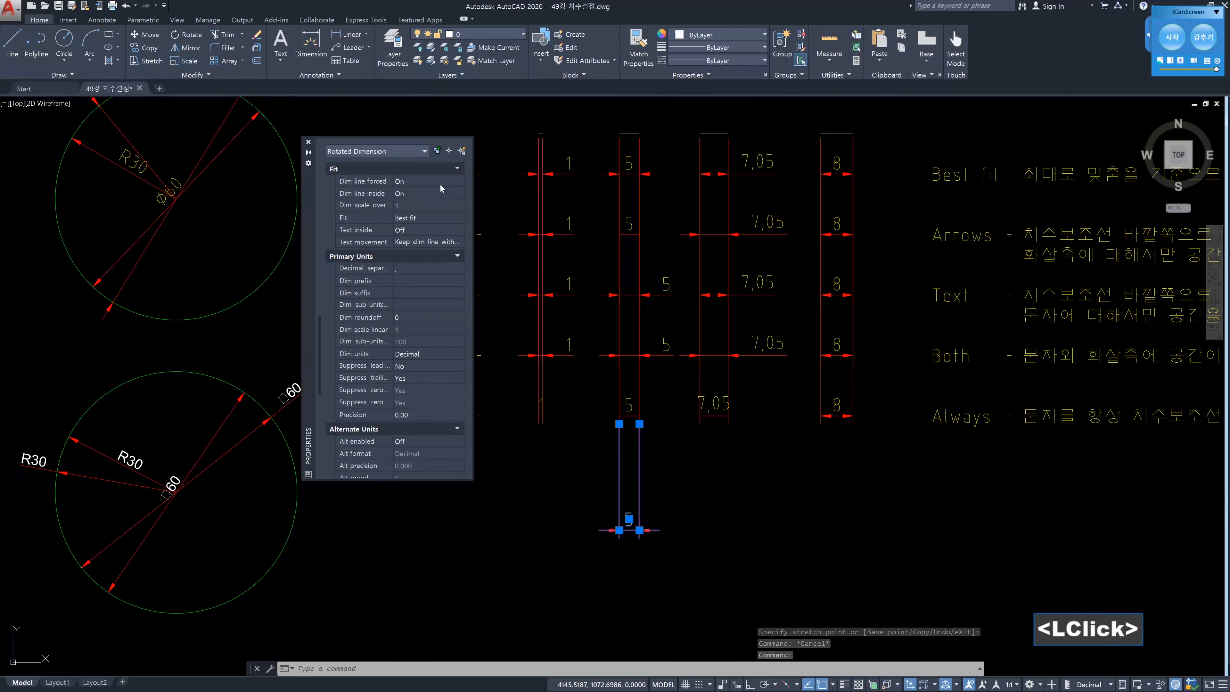
click(455, 220)
click(459, 218)
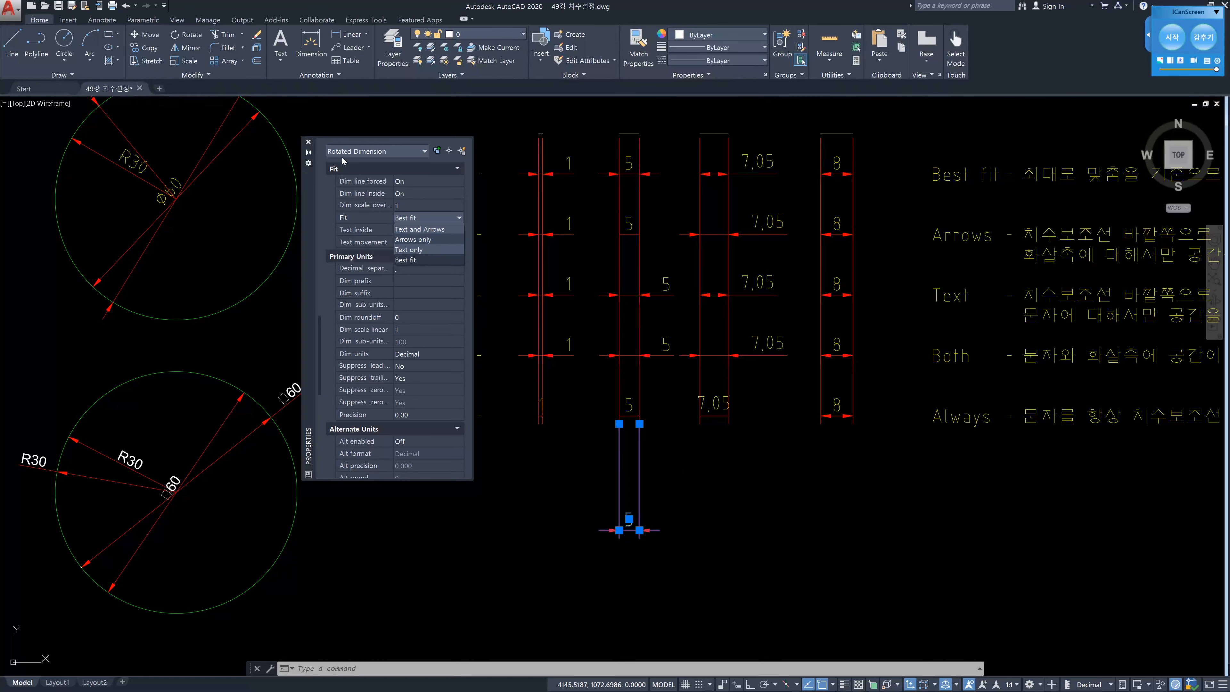
click(312, 147)
click(308, 142)
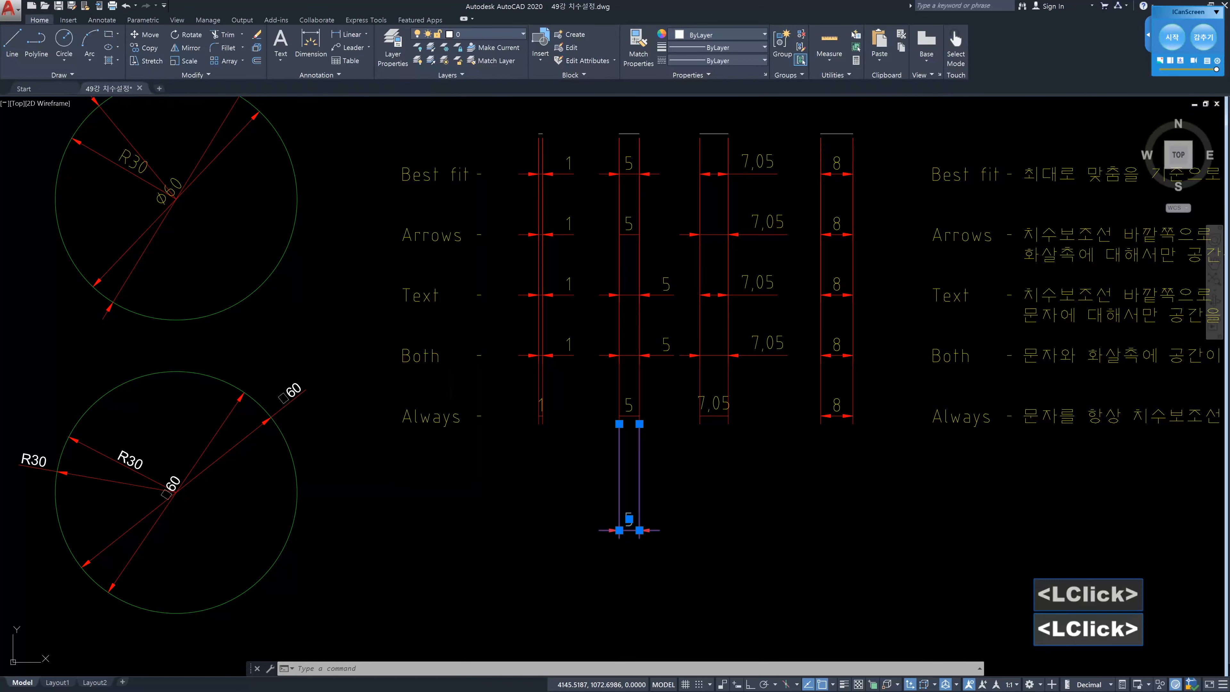
Delete the separate dimension below the Always row
key(Escape)
click(728, 535)
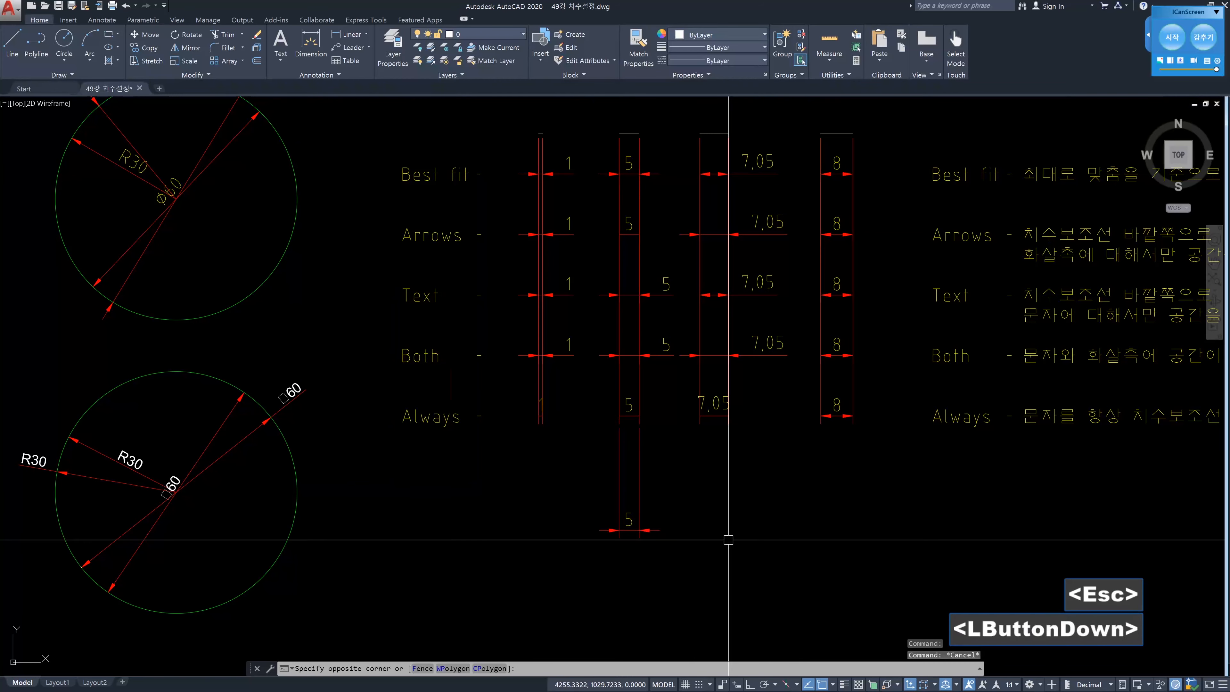
click(580, 487)
key(Delete)
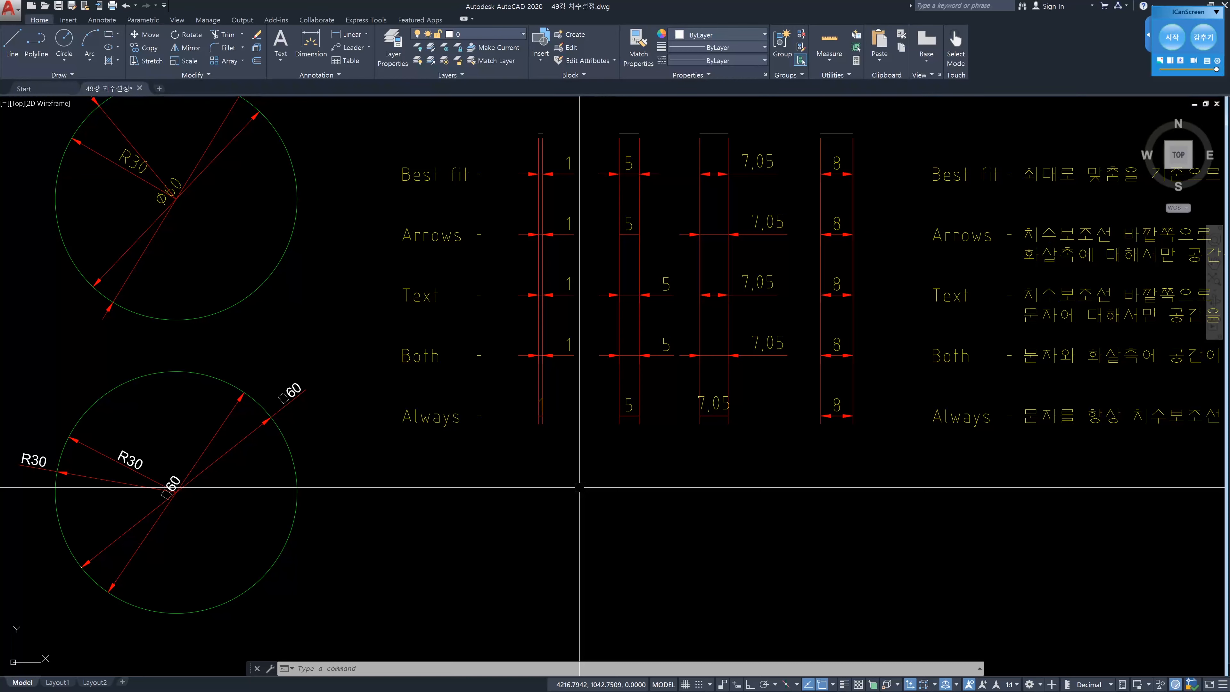
Examine the text placement options in the Fit settings of dimension style 01 best and cancel the dialog
text(d)
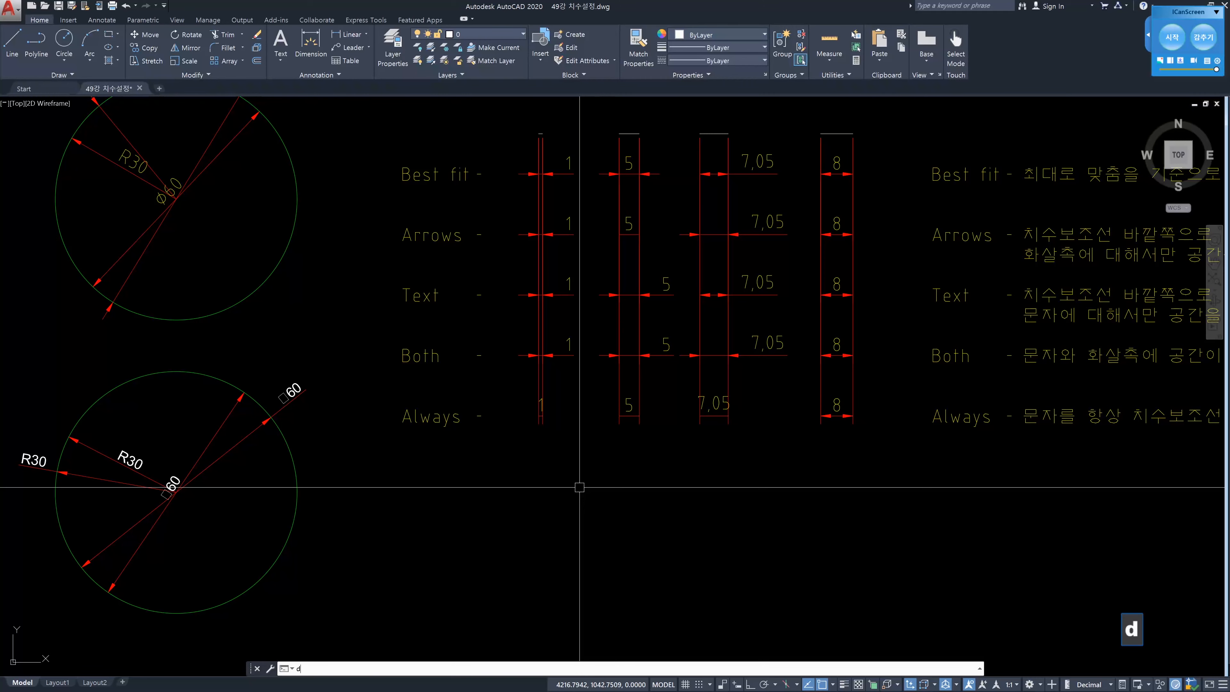
key(space)
click(736, 325)
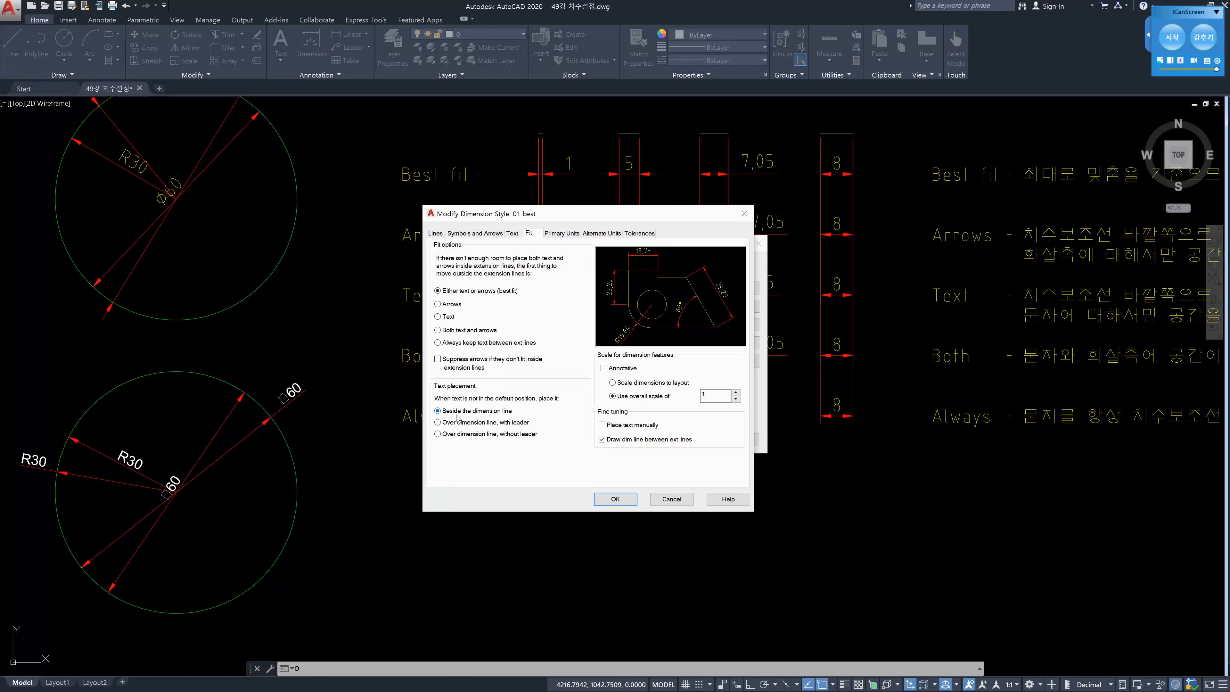
click(672, 500)
click(687, 441)
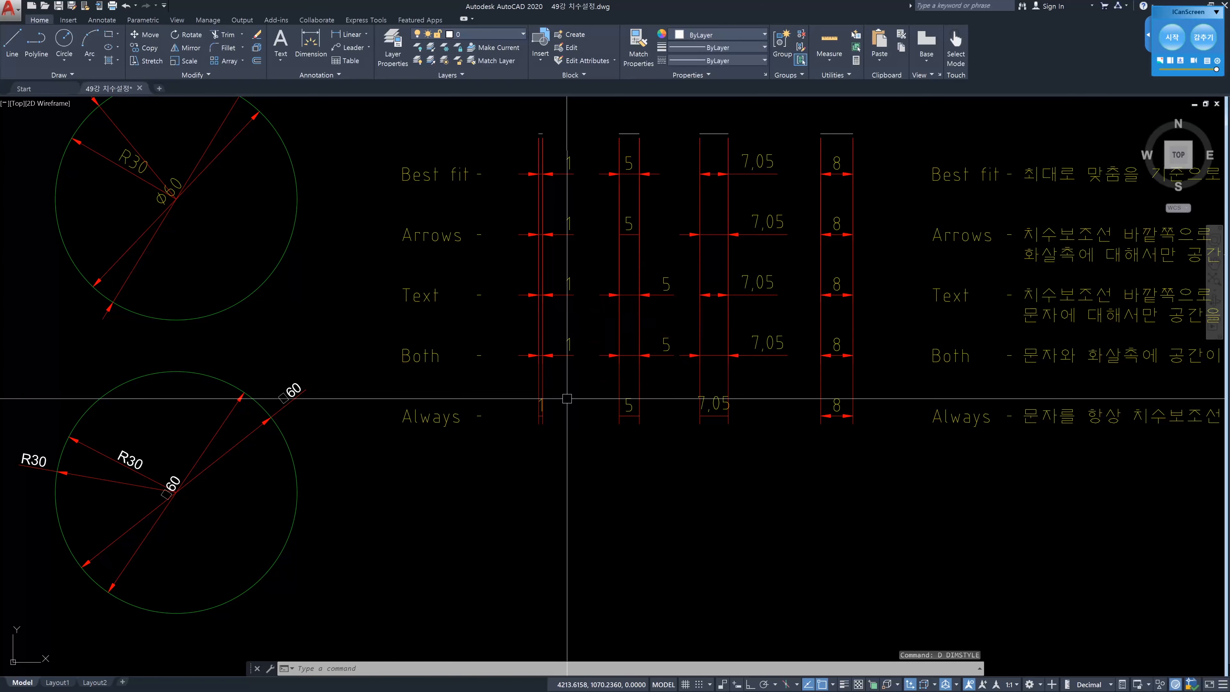
Set the text placement of dimension style 01 best to Over dimension line, with leader
text(d)
key(space)
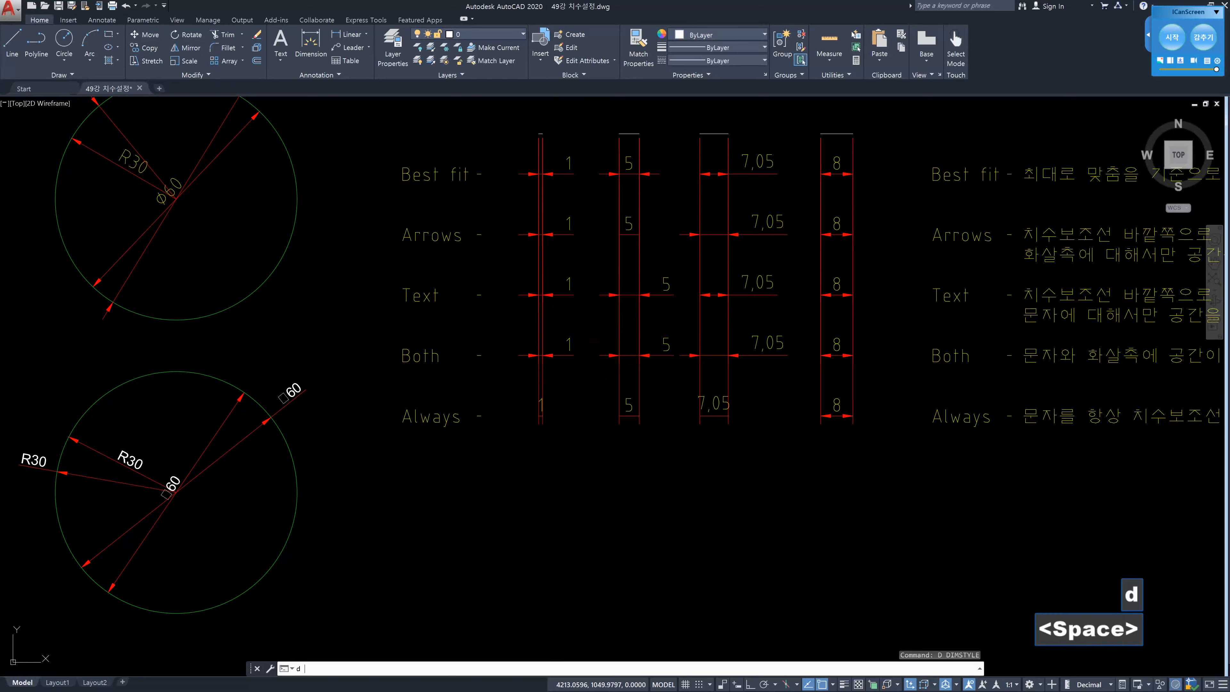
click(740, 328)
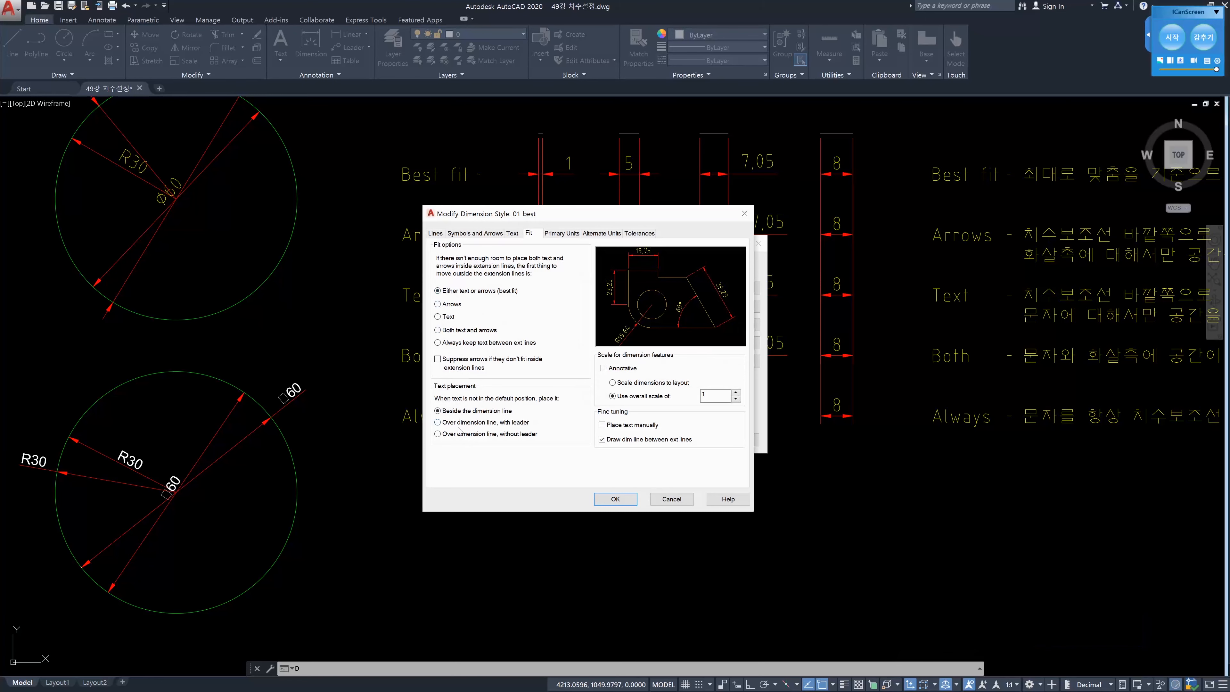
click(438, 422)
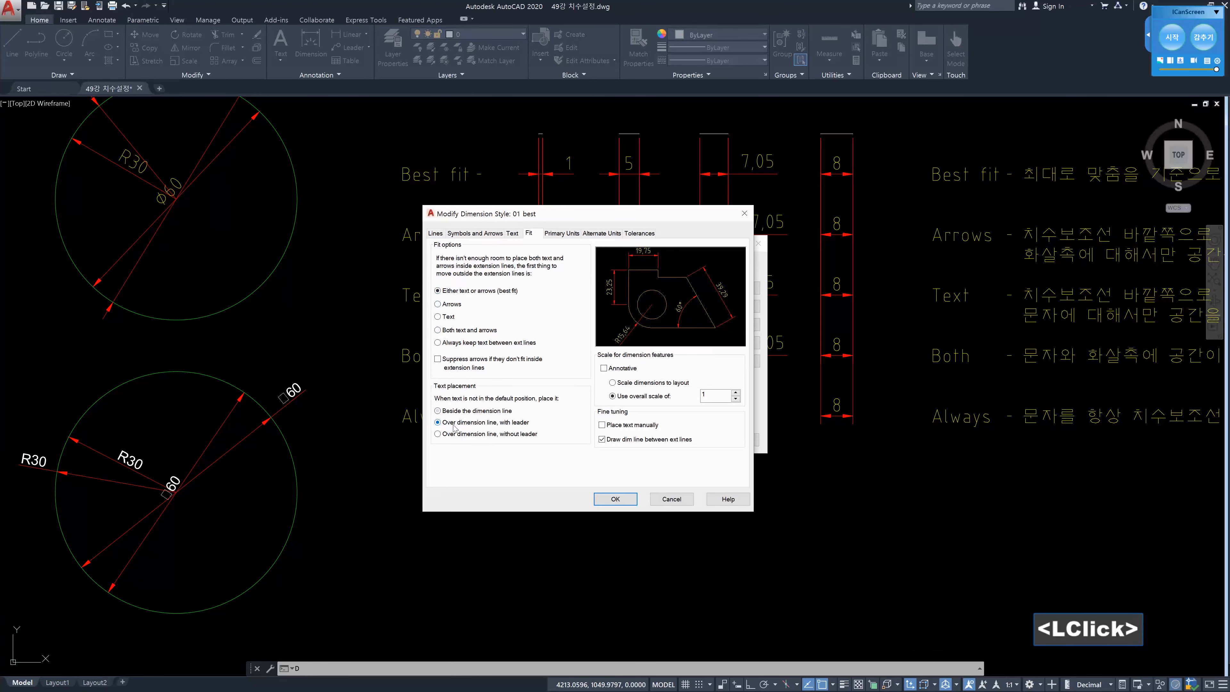
click(609, 498)
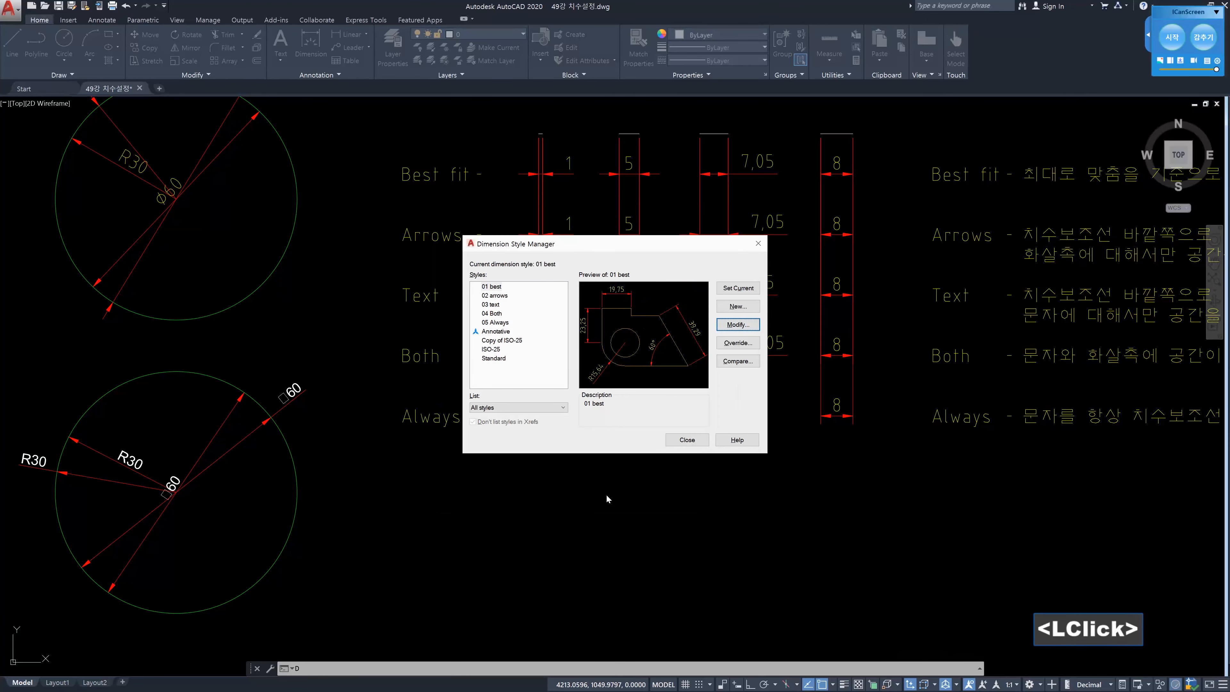
click(687, 440)
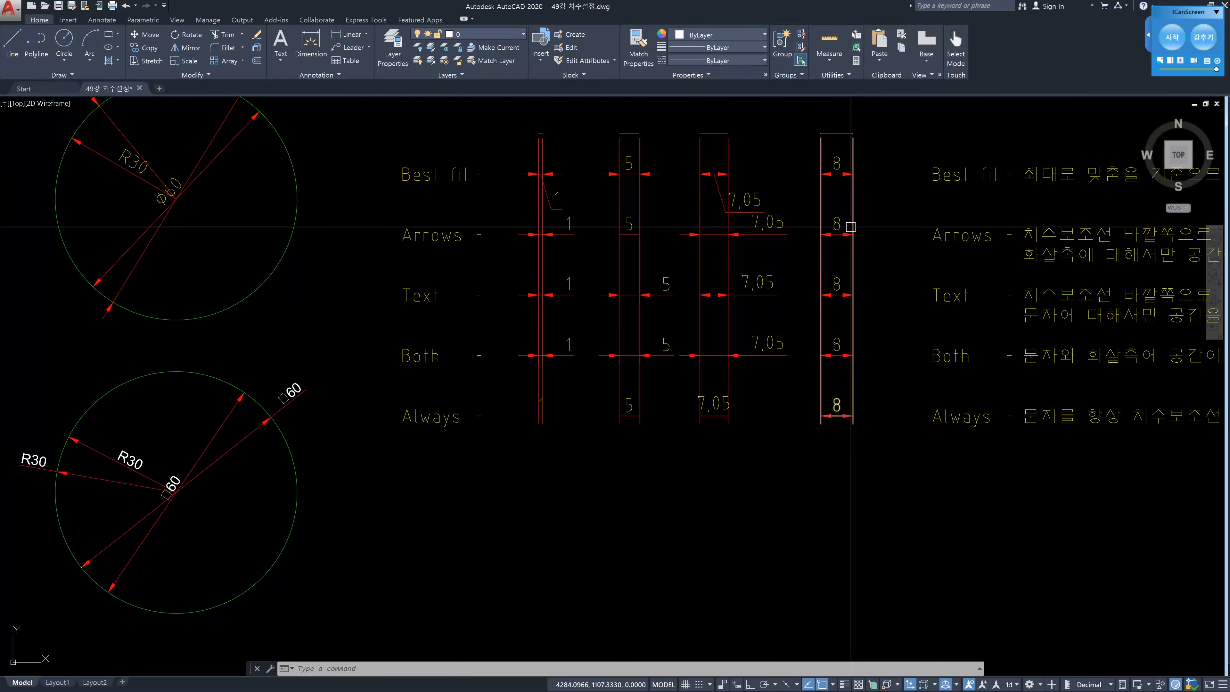
Try Over dimension line, without leader as the text placement of dimension style 01 best and undo the change
text(d)
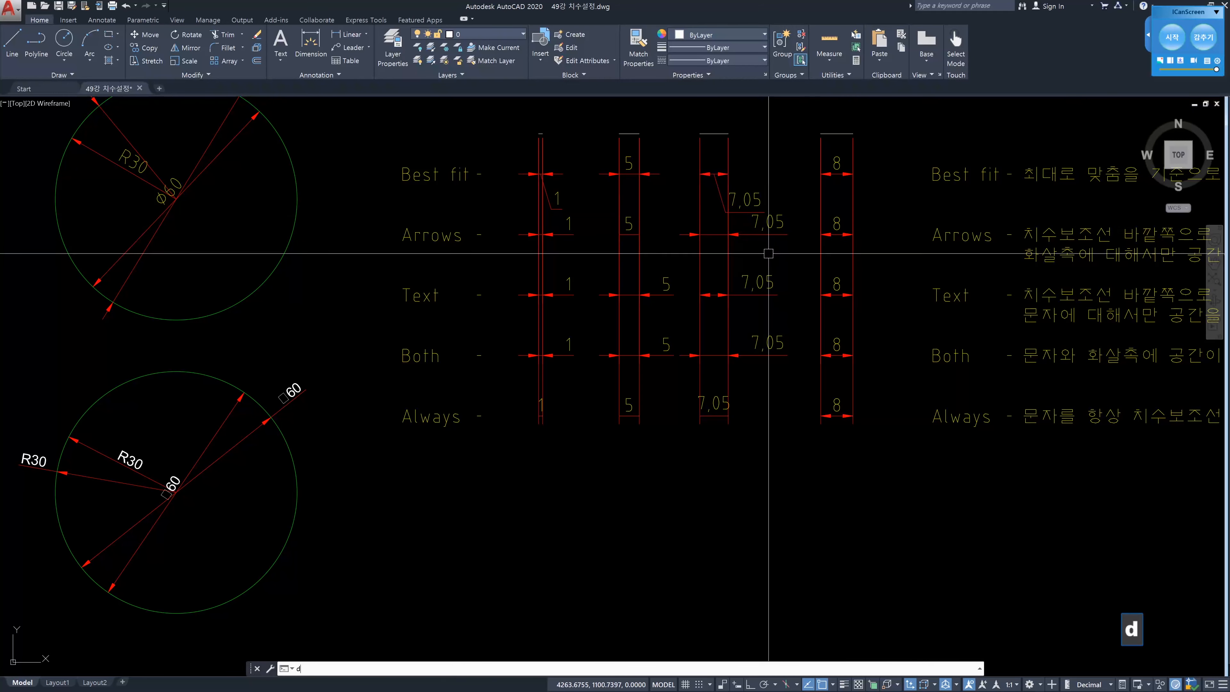
key(space)
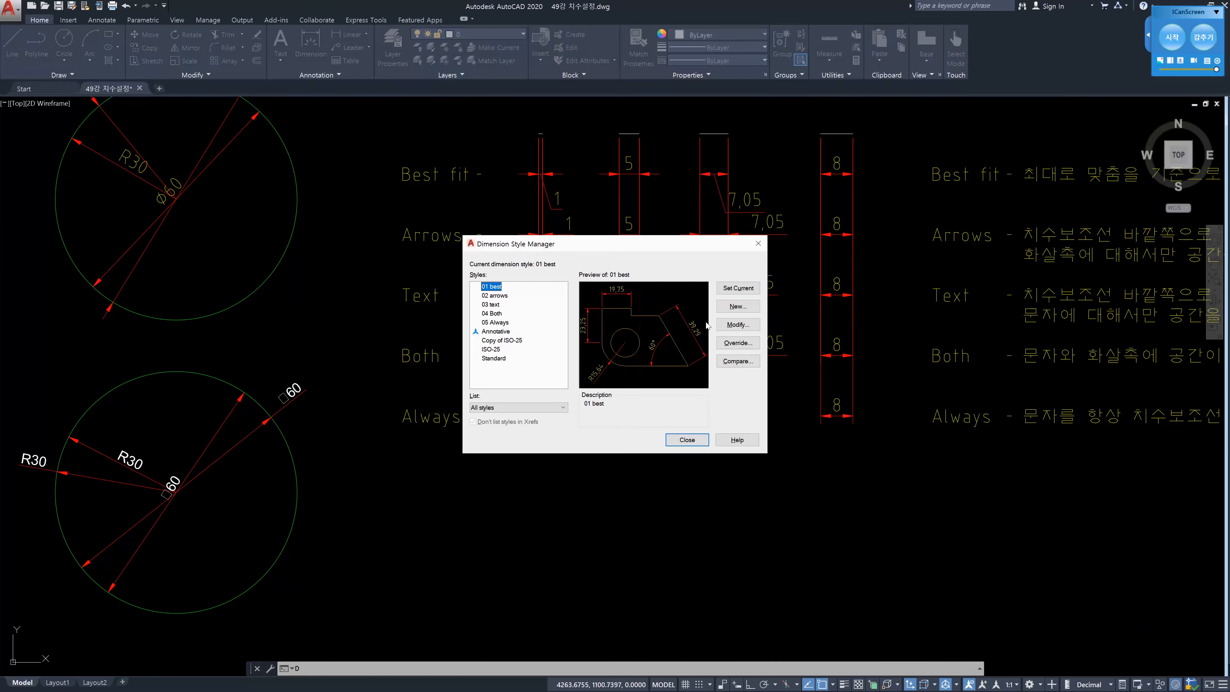
click(719, 325)
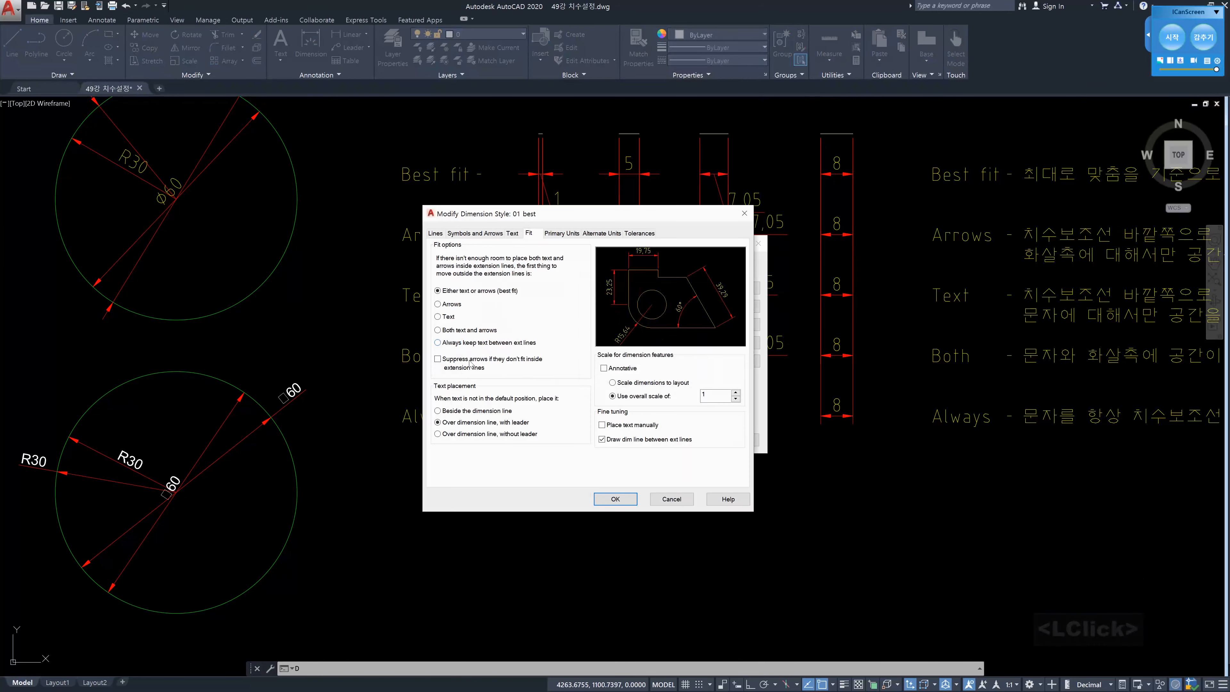
click(438, 434)
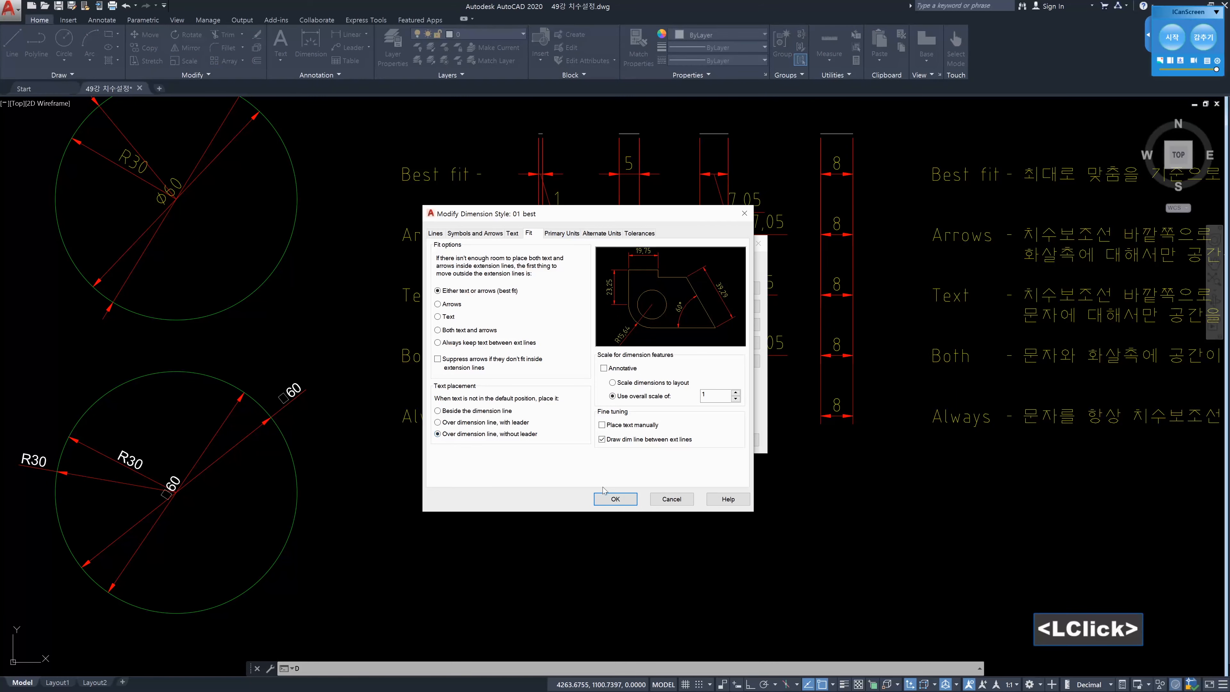
click(616, 499)
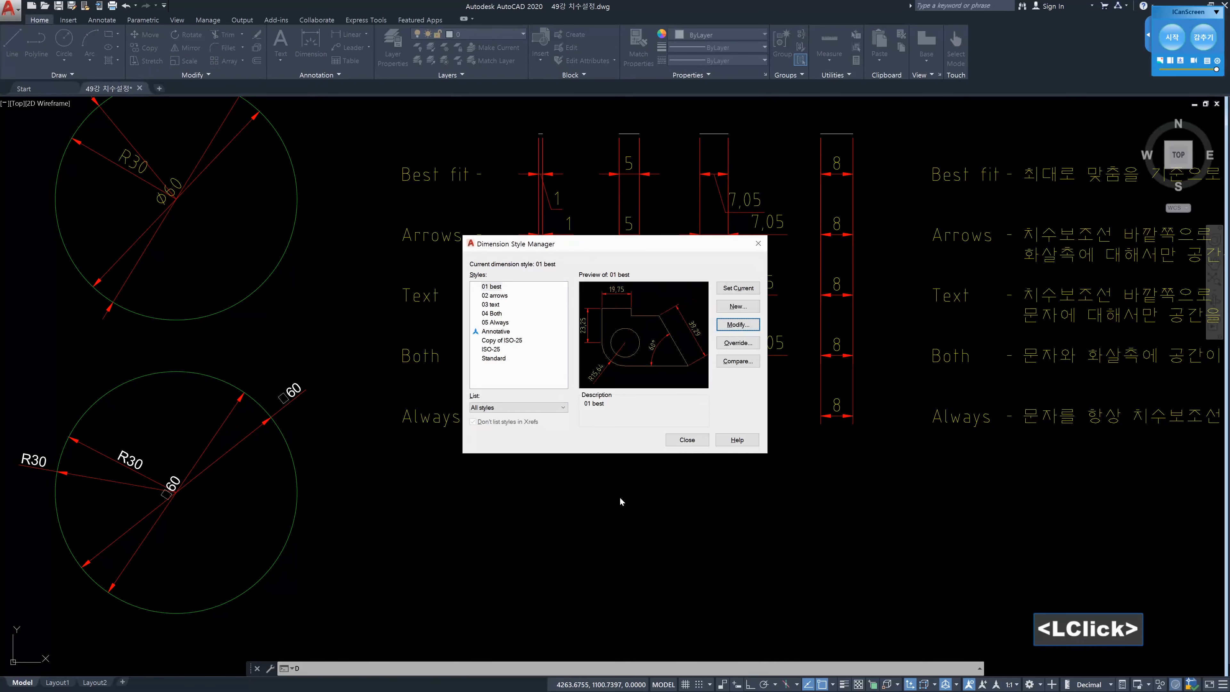
click(694, 442)
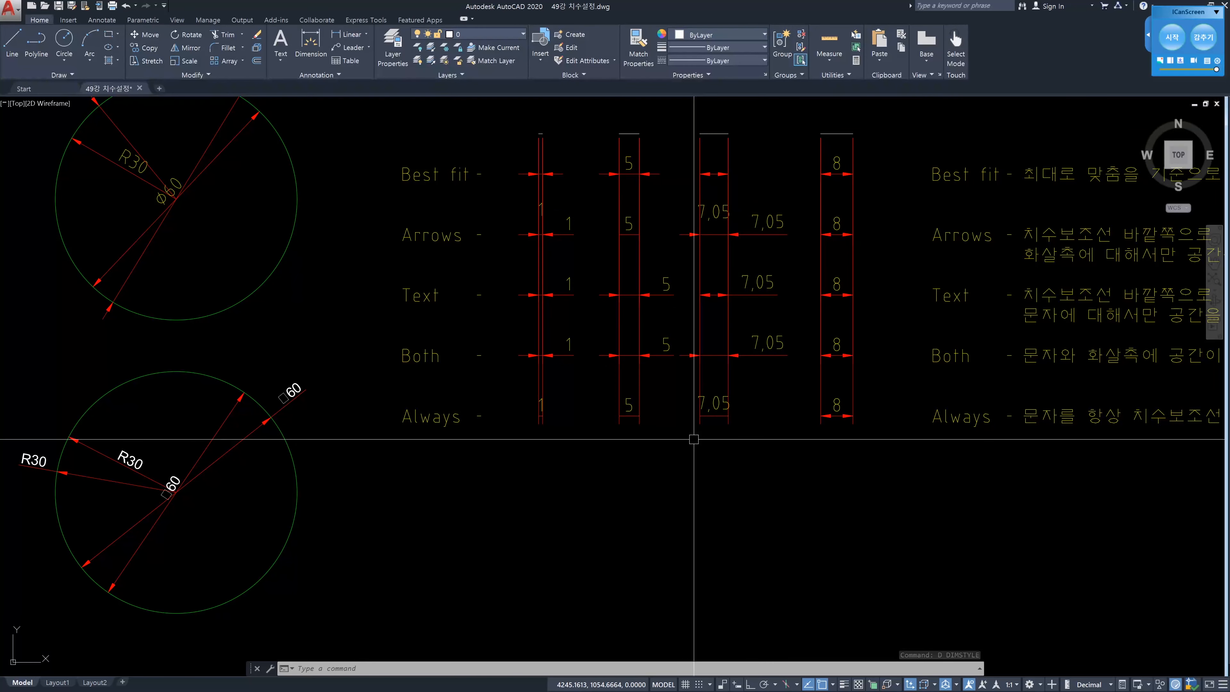
key(ctrl)
key(ctrl+z)
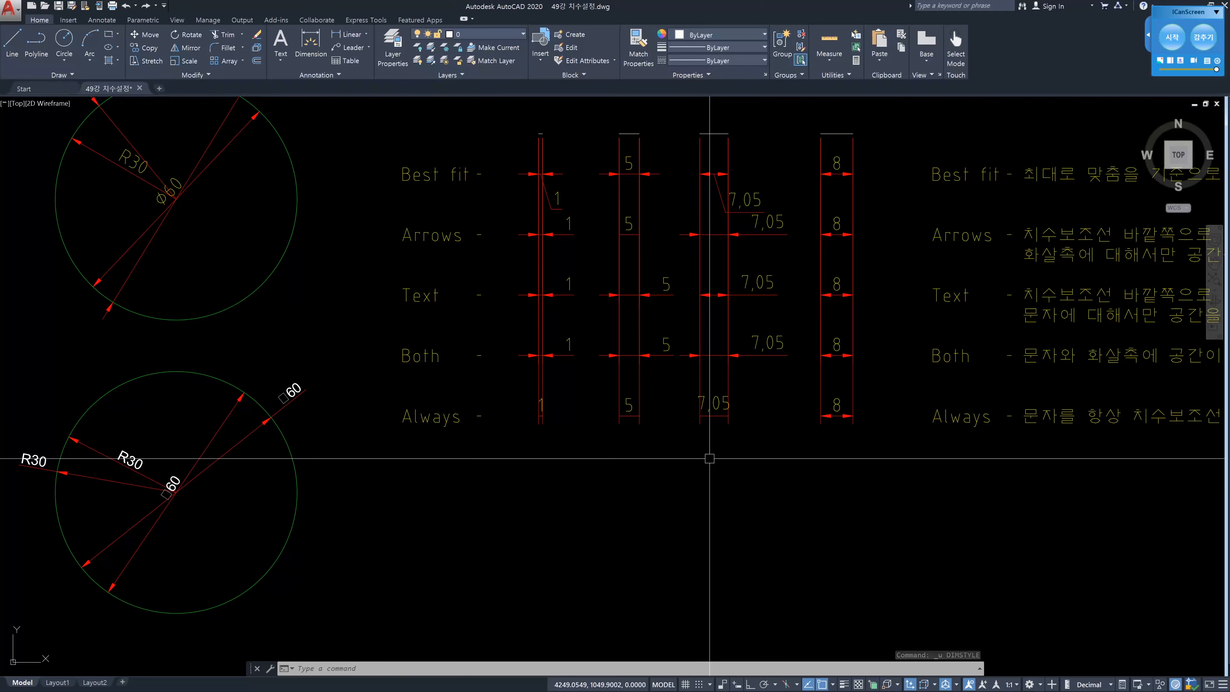
Set the text placement of dimension style 01 best to Beside the dimension line
text(d)
key(space)
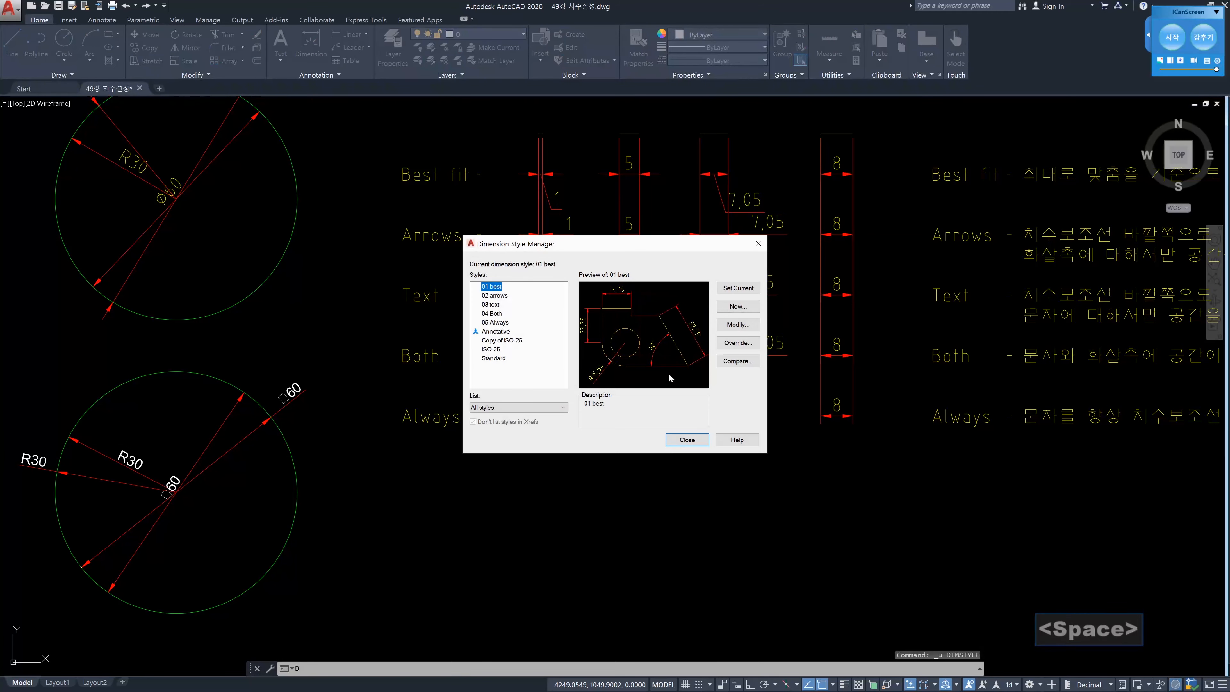
click(737, 325)
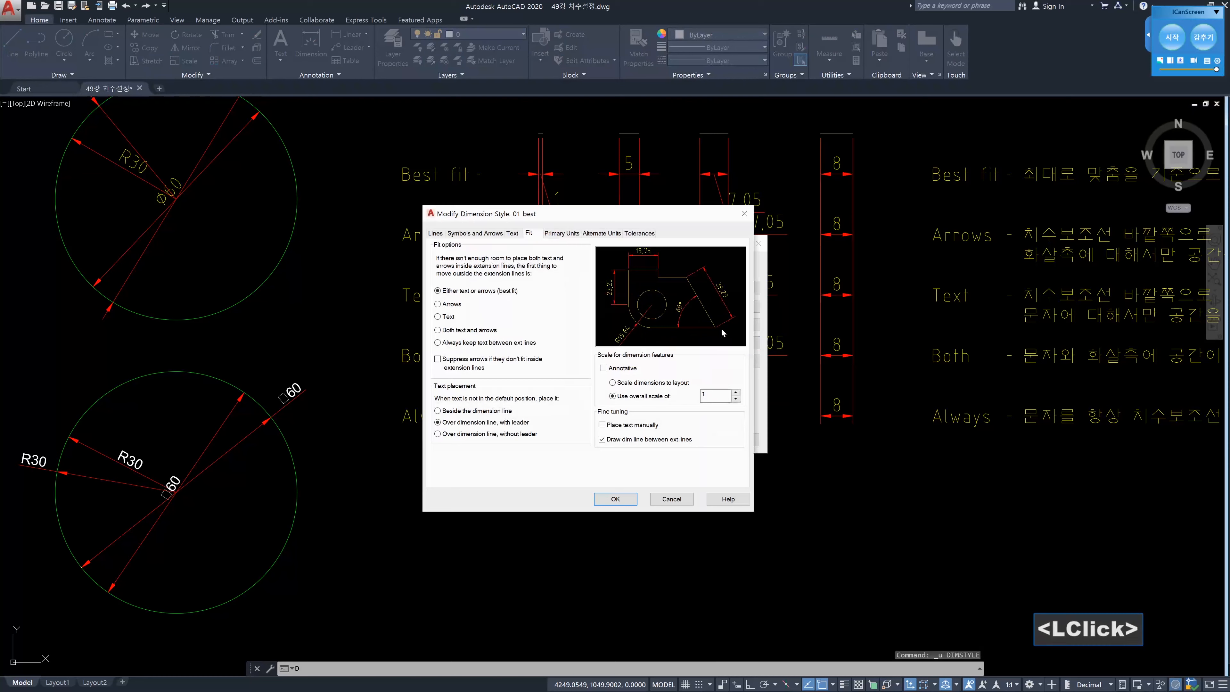
click(440, 413)
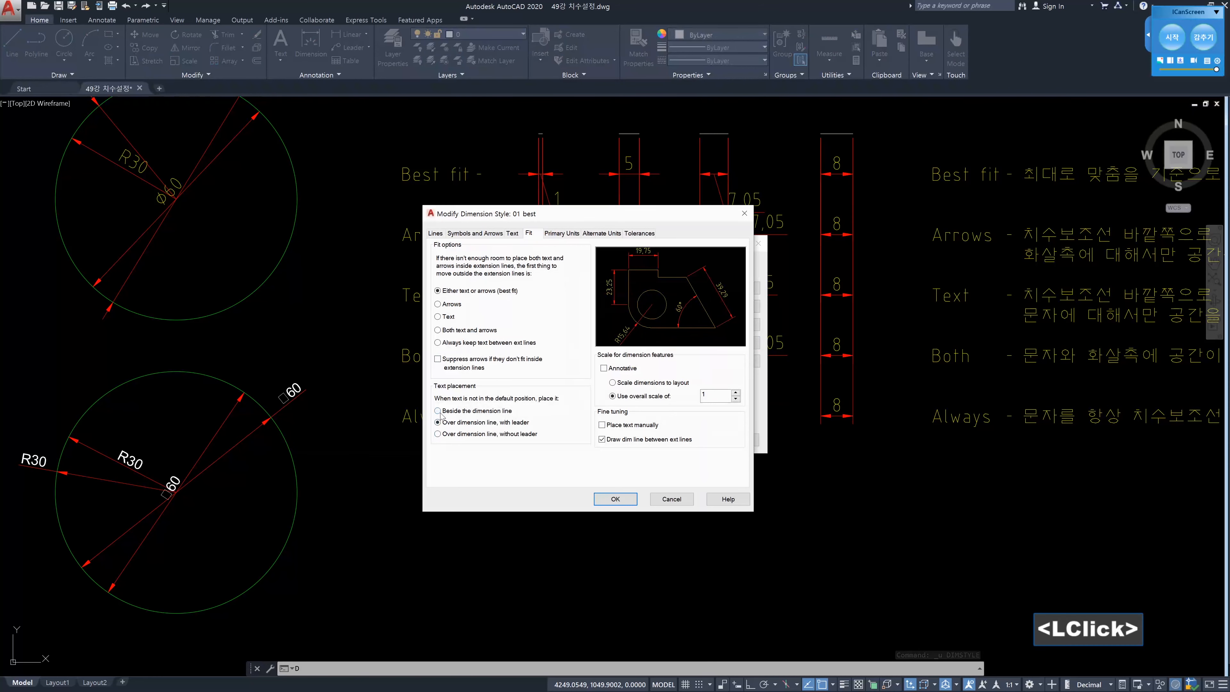
click(614, 498)
click(690, 438)
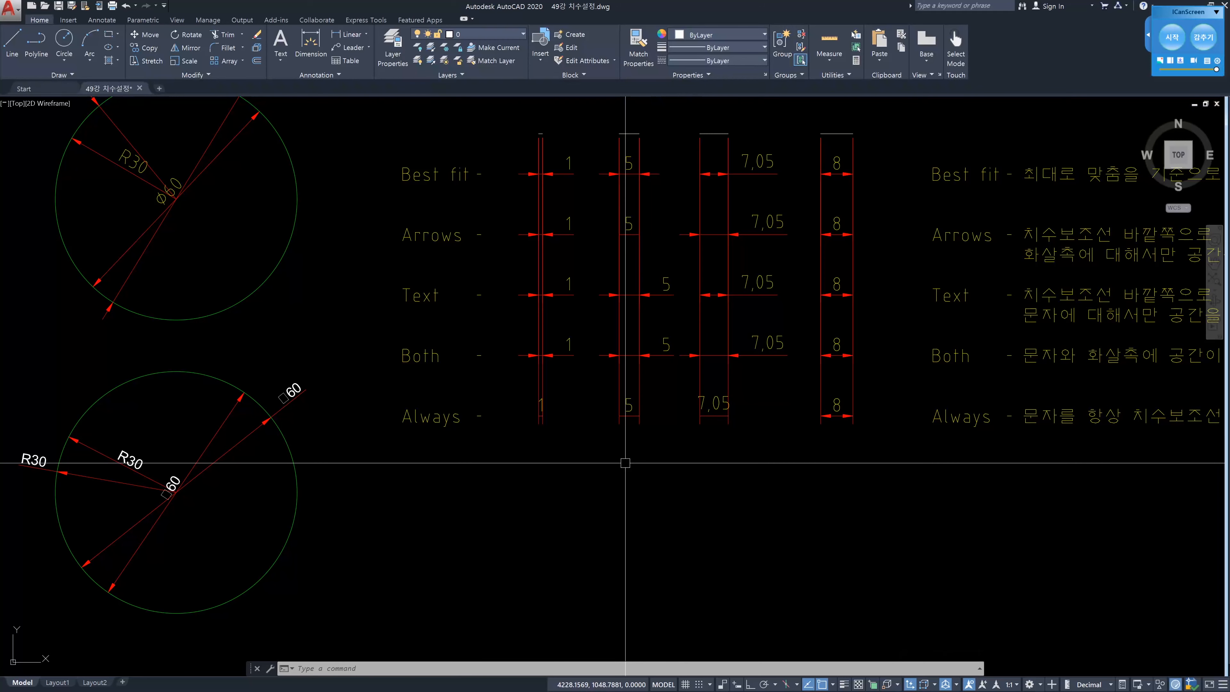
Add two continued dimensions of about 3.12 and 10.41 from the 8 dimension in the Always row
middle_drag(907, 440, 829, 449)
text(dco)
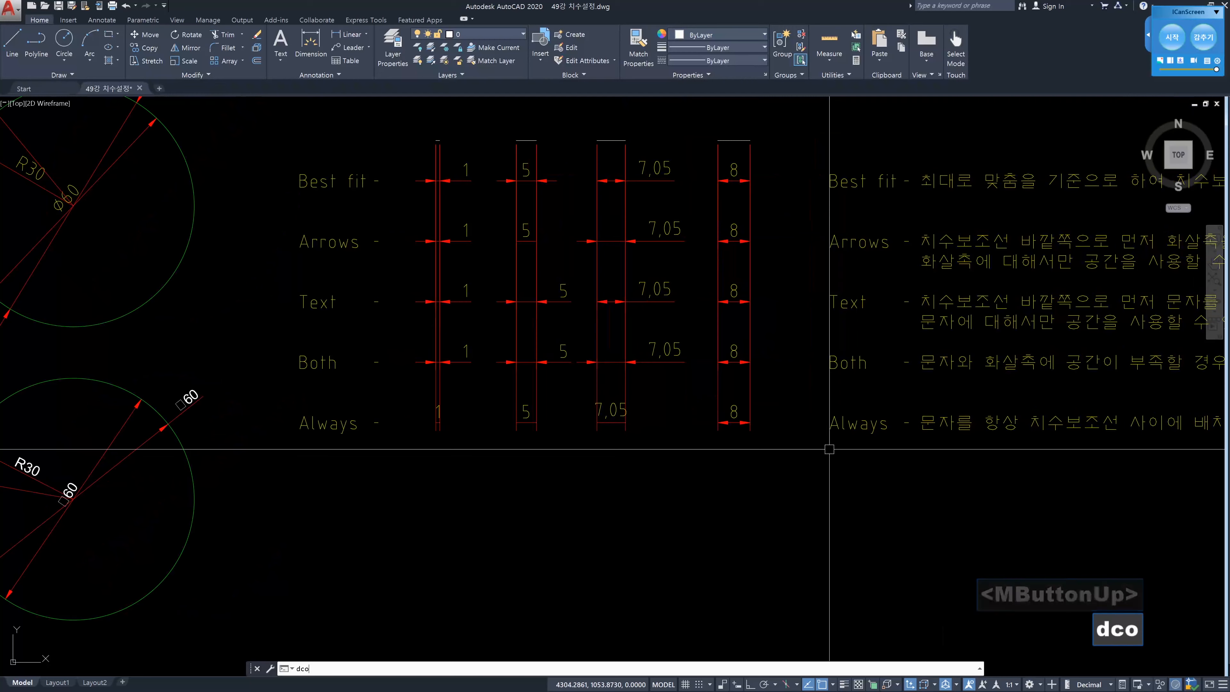
key(Return)
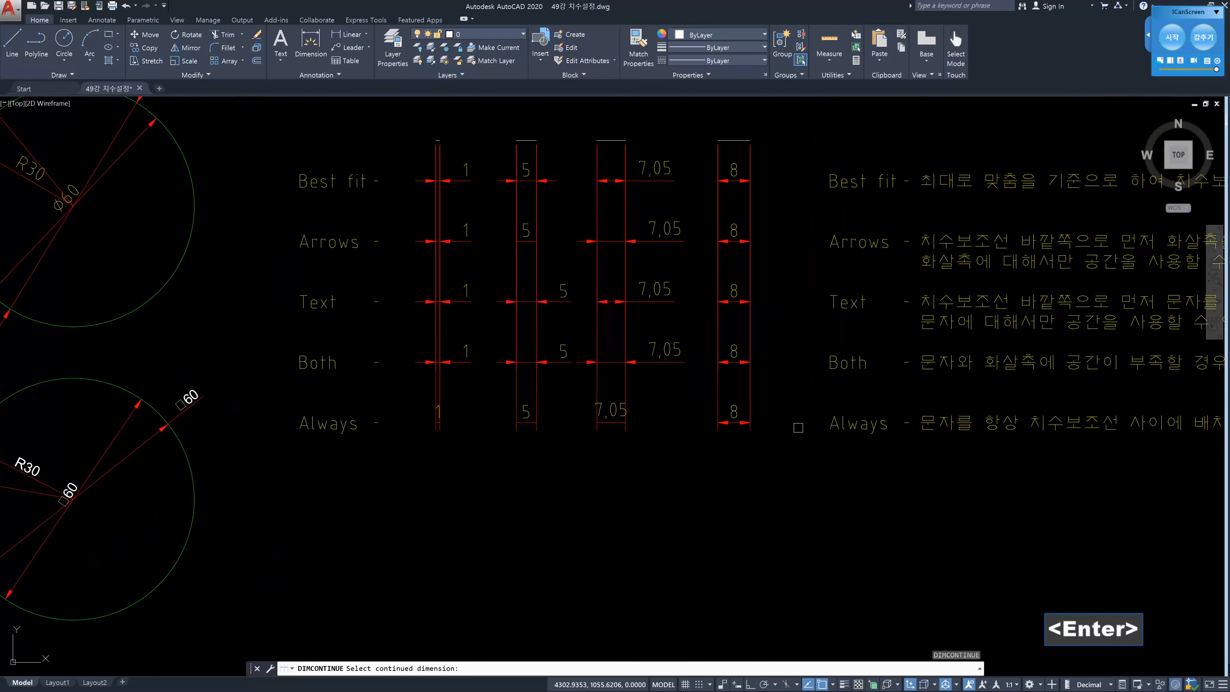
click(750, 404)
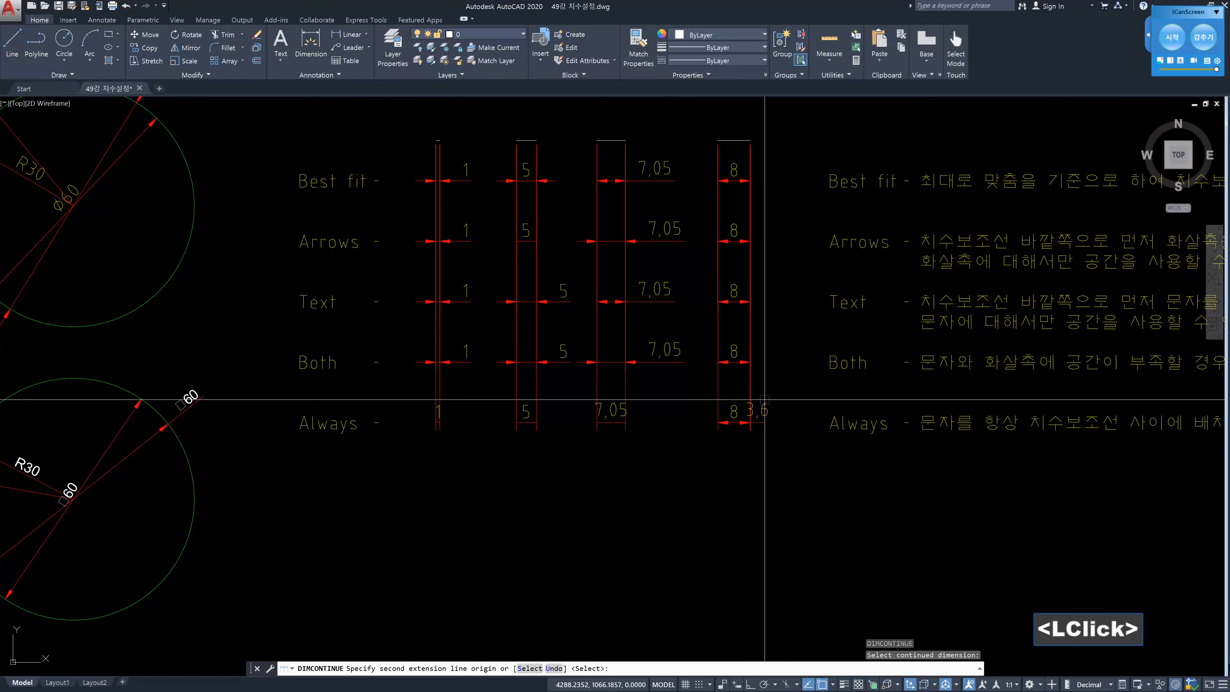
click(763, 388)
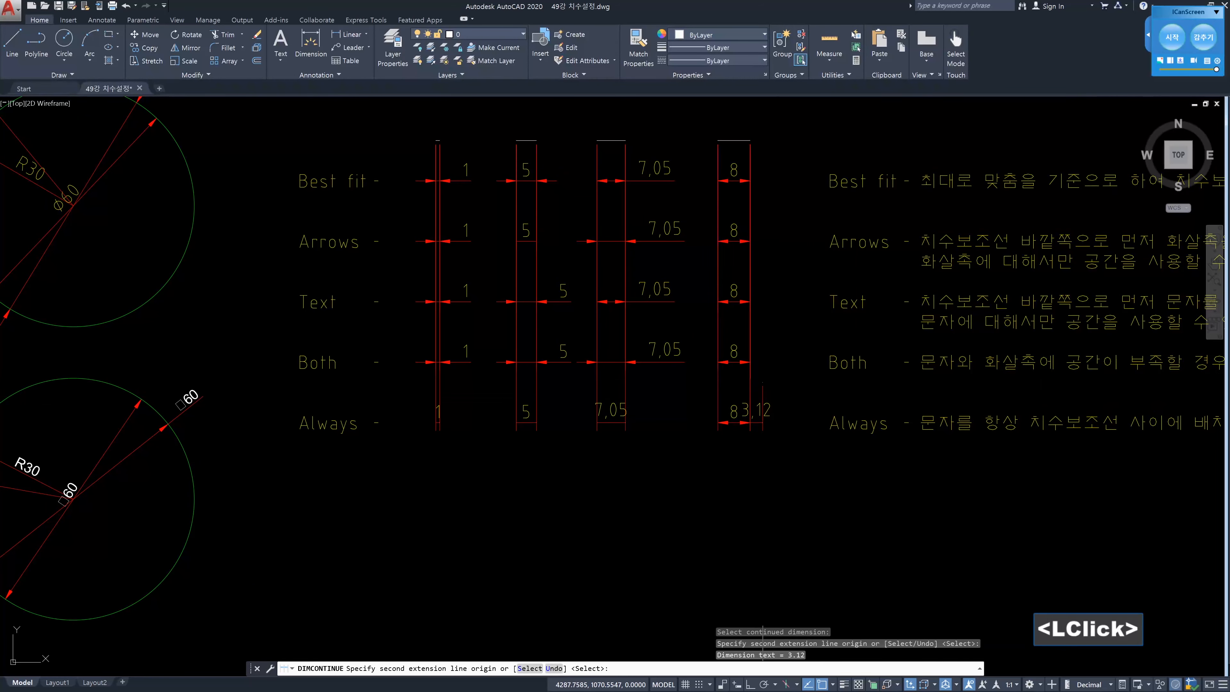
click(806, 411)
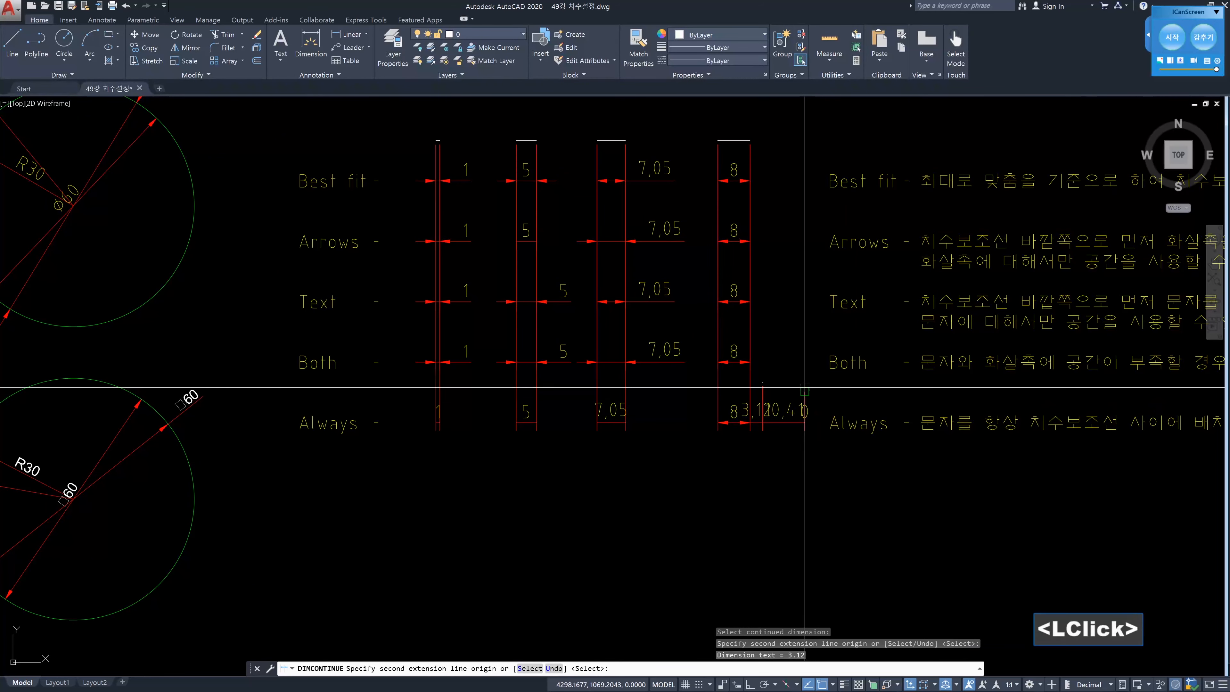
key(Escape)
key(Escape)
Delete the two continued dimensions beside the 8 dimension in the Always row
click(795, 441)
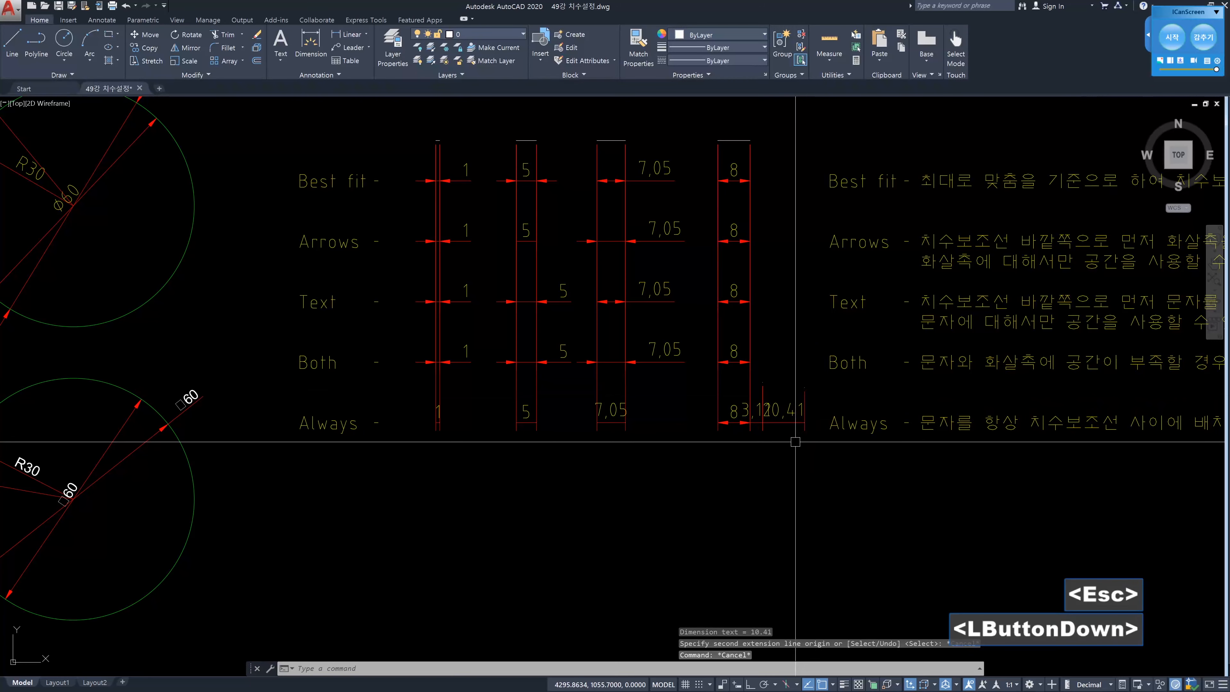
click(763, 415)
key(Delete)
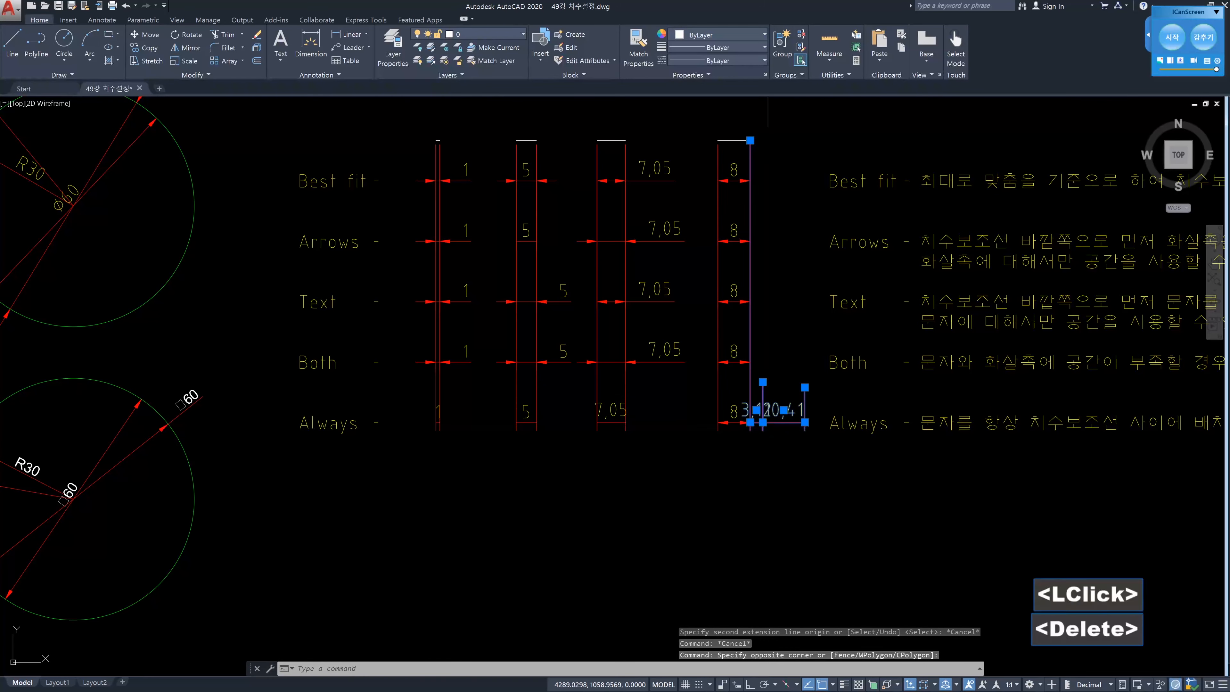
key(Escape)
key(Escape)
Review the Fit settings of dimension style 01 best, keeping the text placement beside the dimension line
text(d)
key(Return)
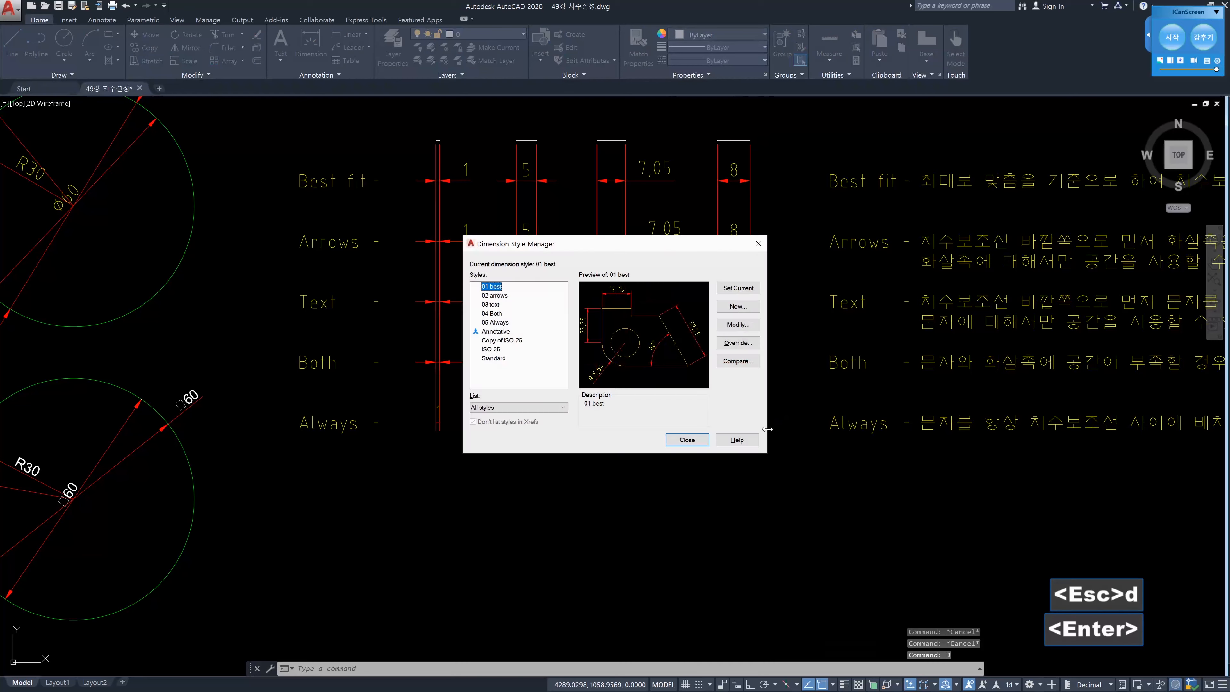
click(735, 326)
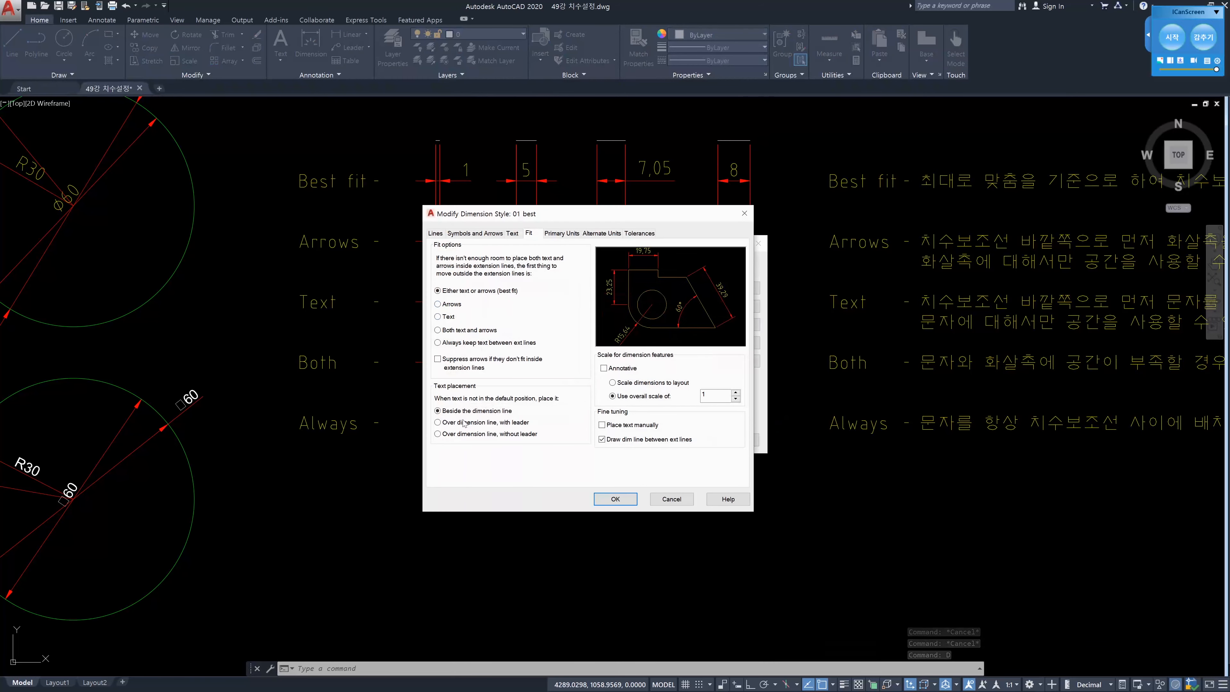
click(615, 500)
click(660, 514)
Add a horizontal linear dimension of about 16.21 in the empty area below the Always row
text(dli)
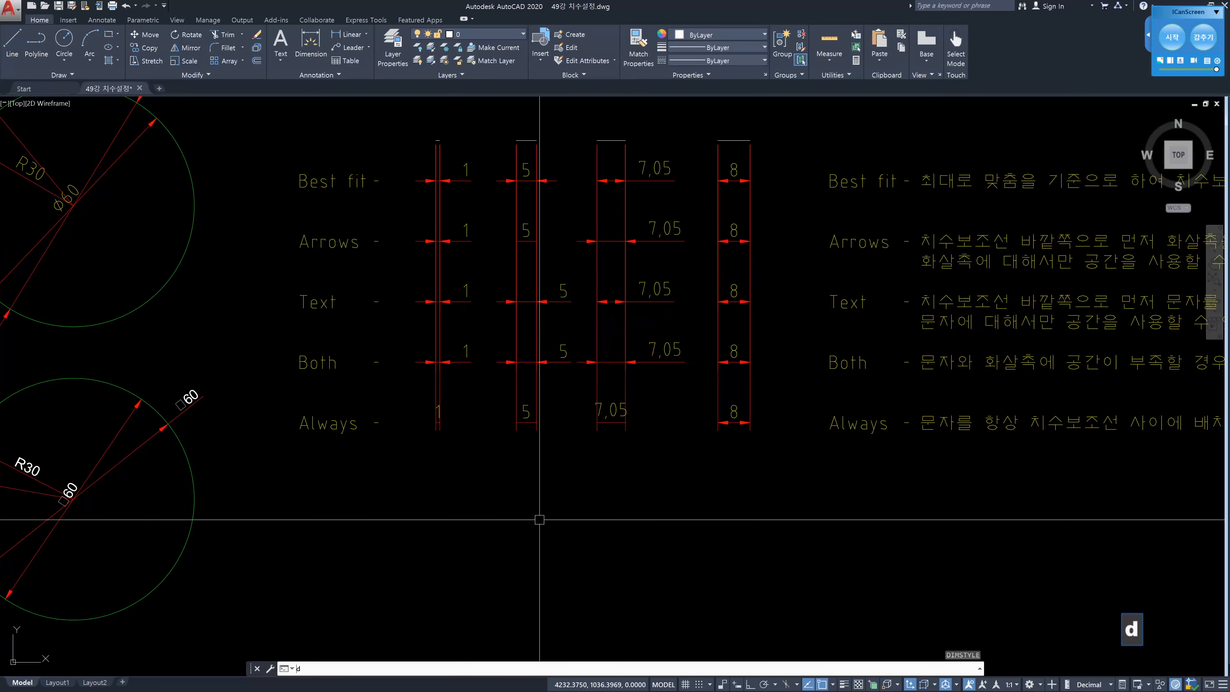
key(Return)
click(488, 509)
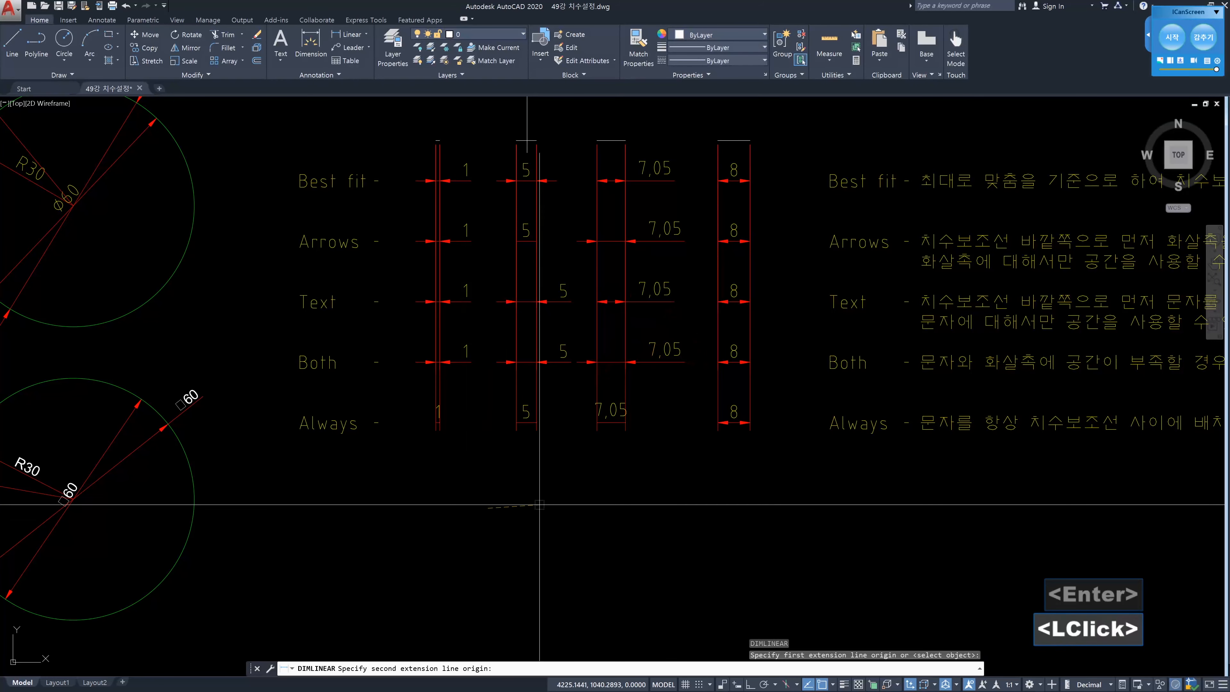
click(553, 506)
click(553, 536)
Continue the 16.21 dimension with three chained dimensions of about 6.52, 21.77 and 6.6
text(dco)
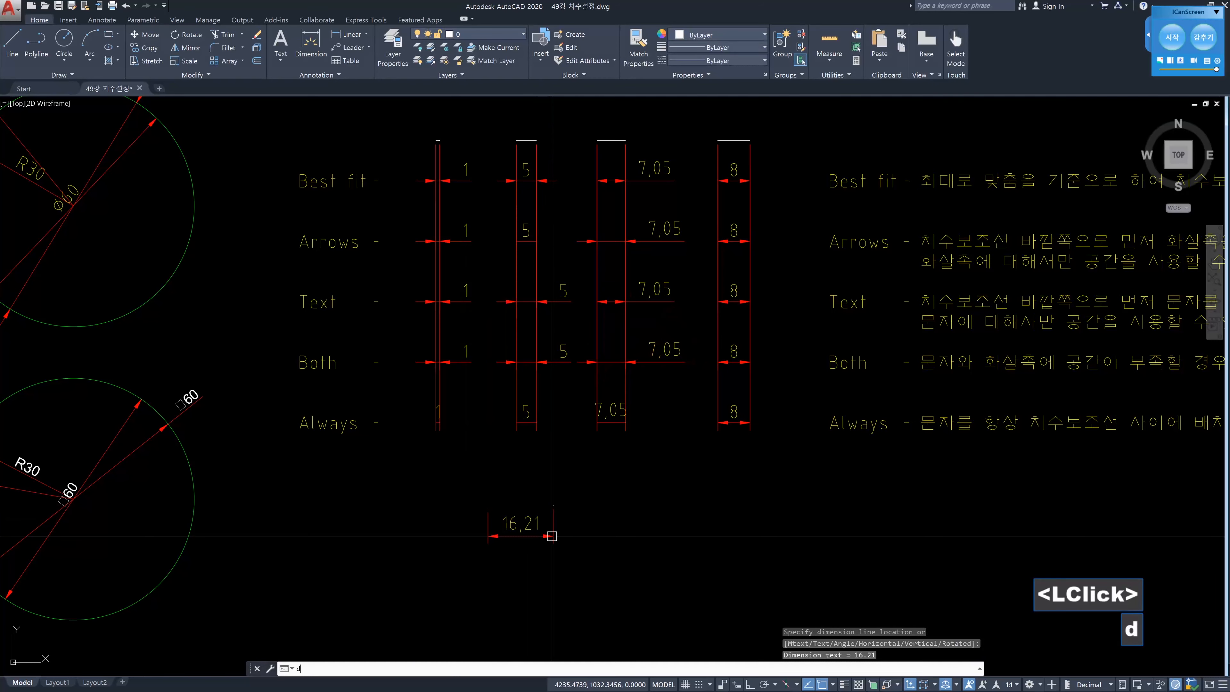
key(Return)
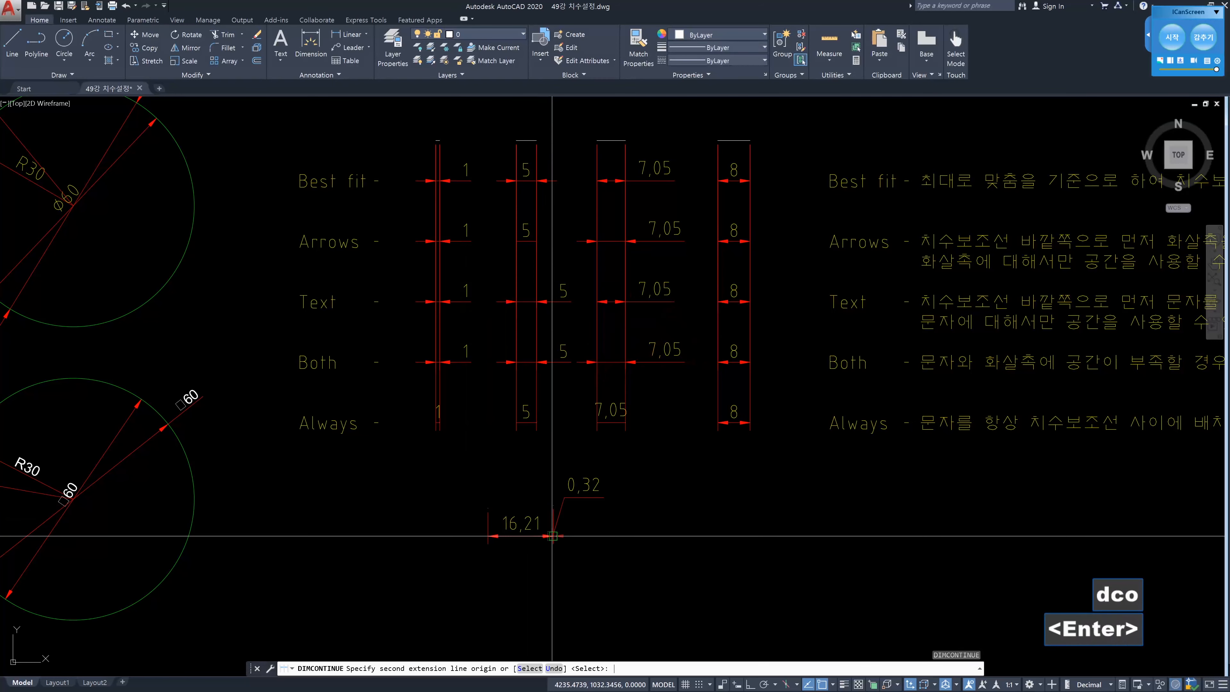
click(580, 509)
click(668, 512)
click(694, 512)
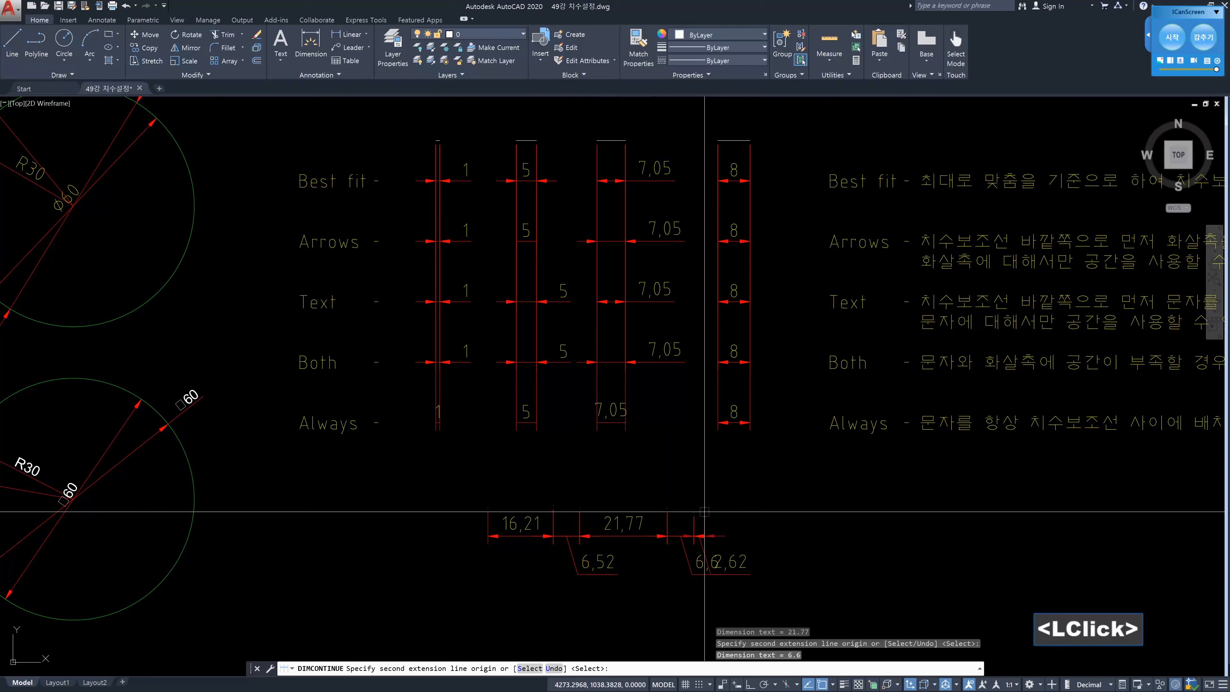
key(Escape)
key(Escape)
Check the Fit and text placement settings of dimension style 01 best without changing them
text(d)
key(Return)
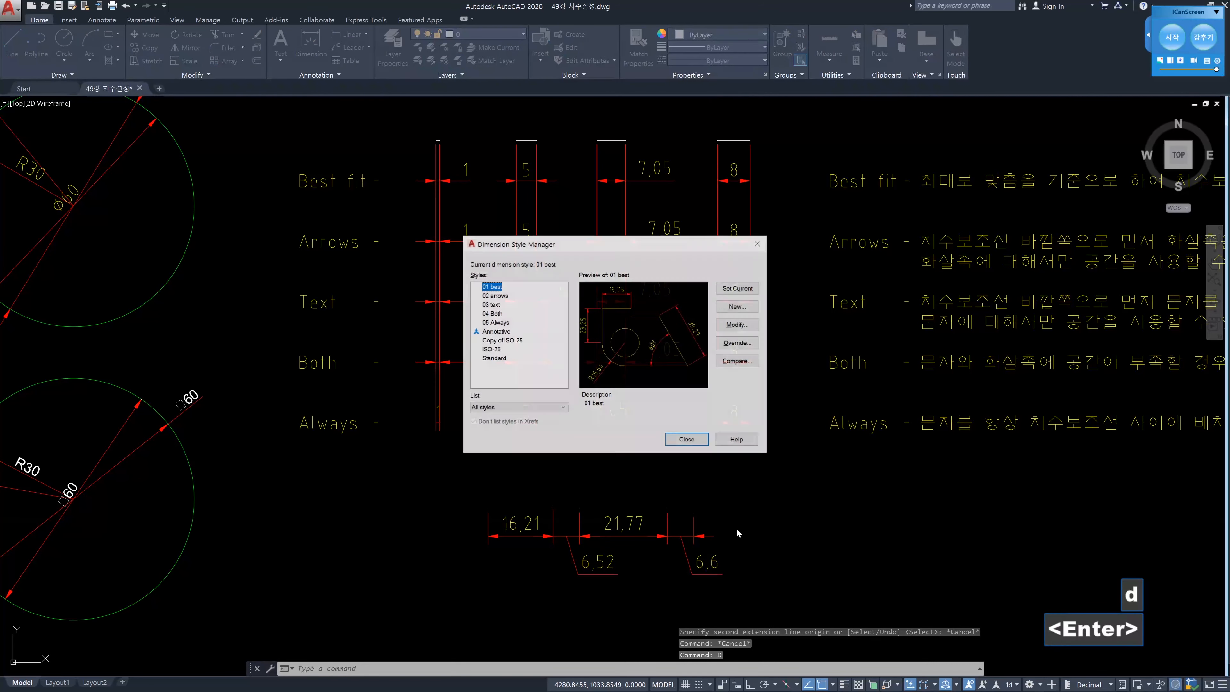
click(740, 330)
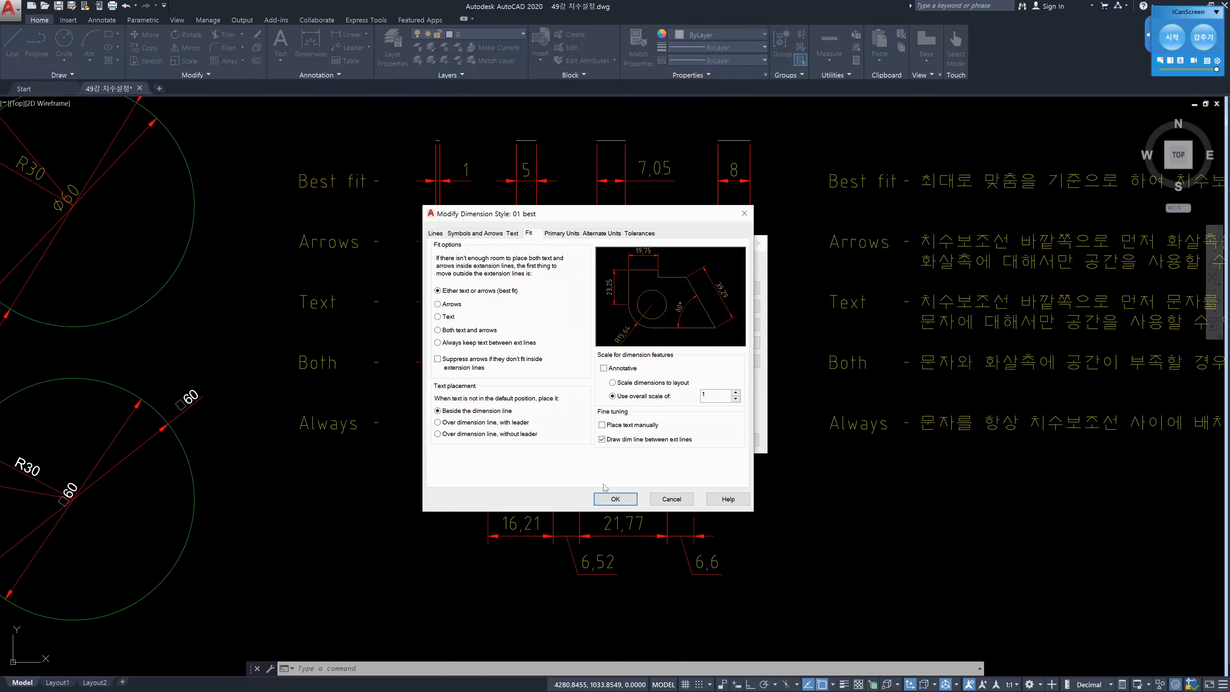
click(672, 499)
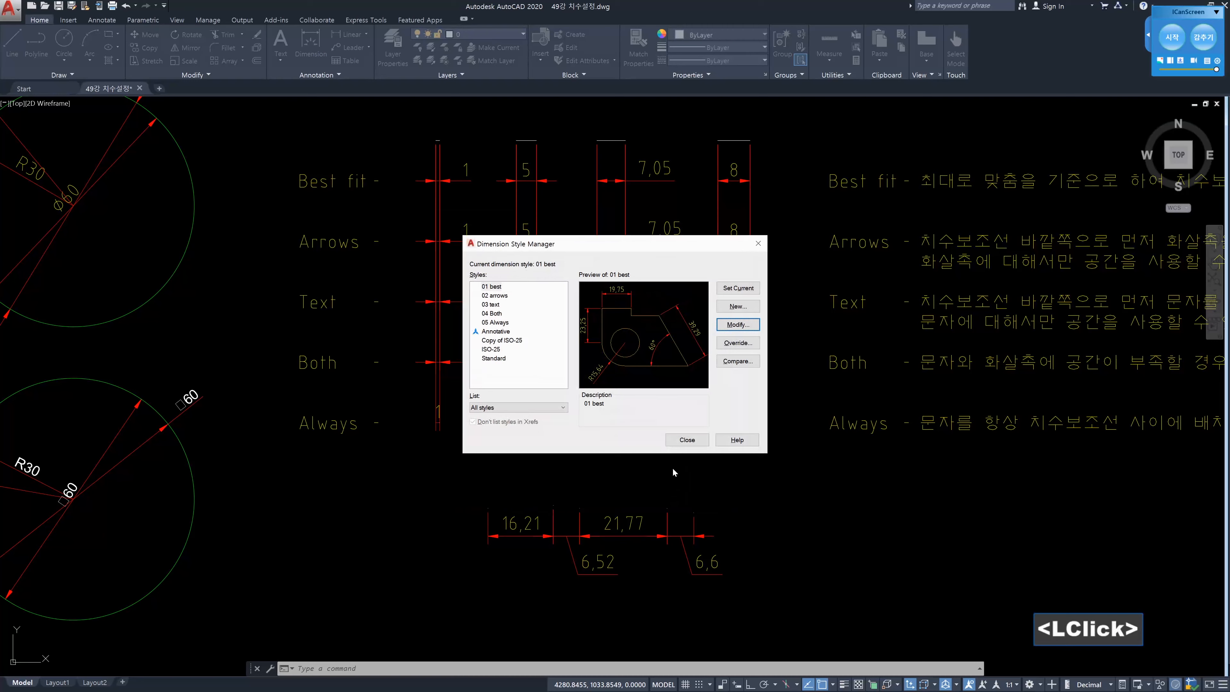
click(687, 440)
Add a narrow horizontal linear dimension of about 1.43 below the continued dimension chain
middle_drag(637, 499, 634, 379)
text(dli)
key(Return)
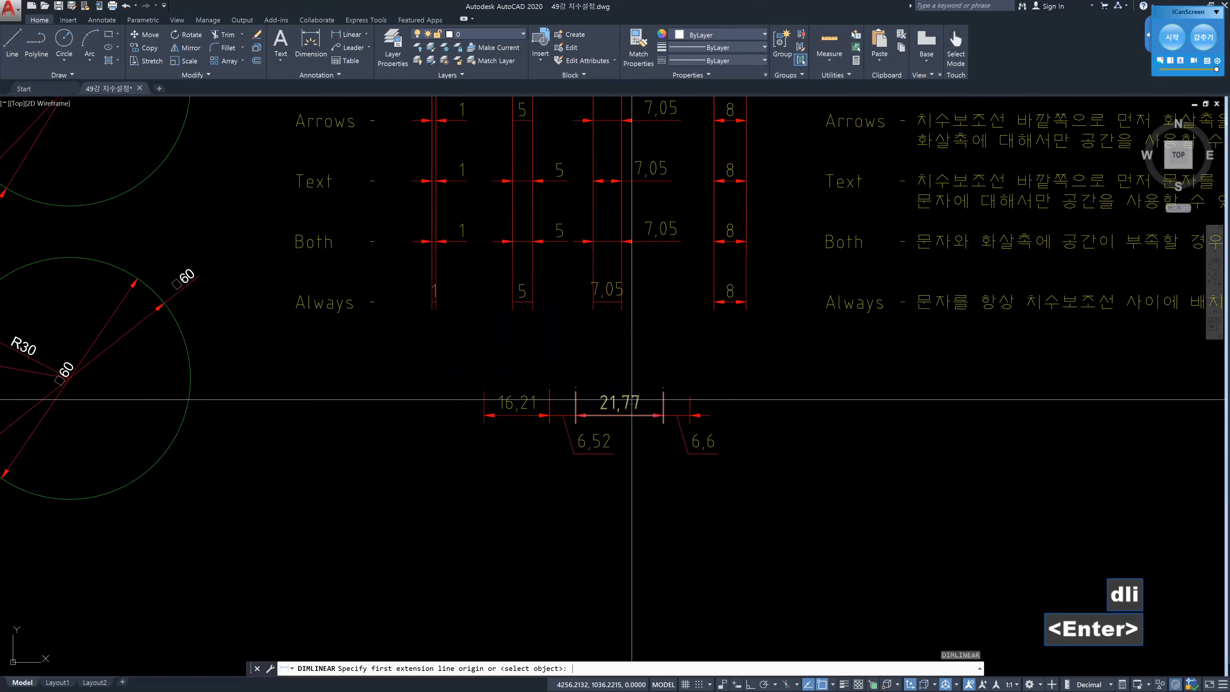
click(499, 509)
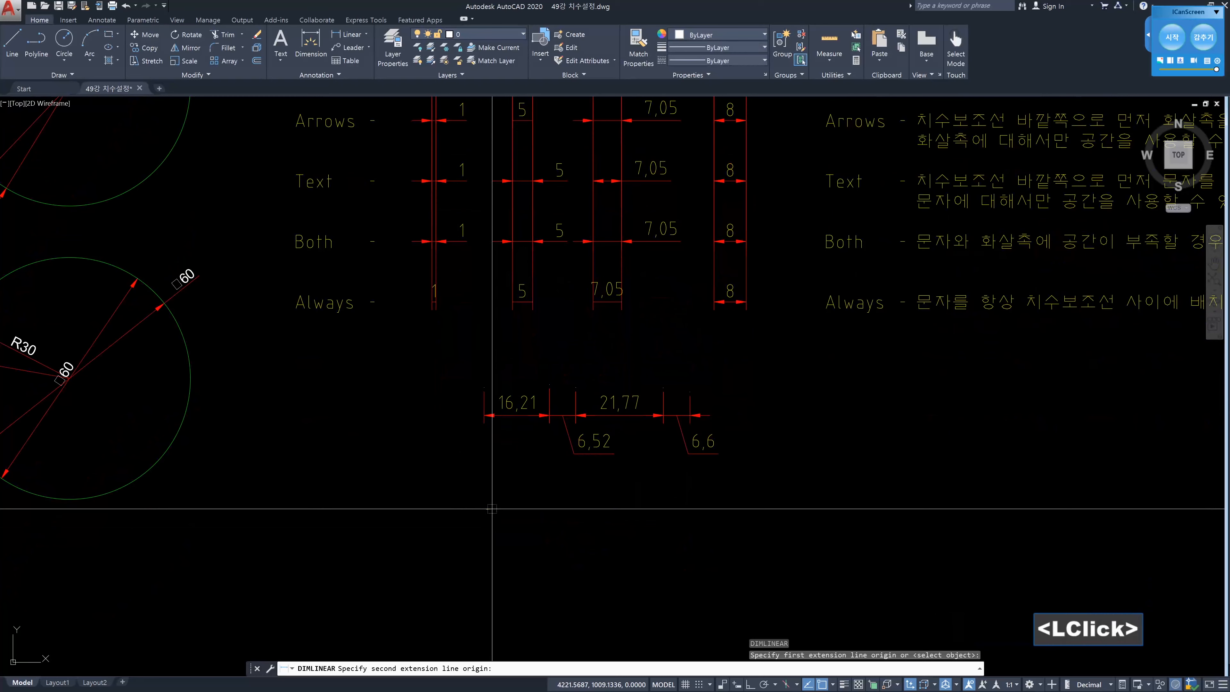
click(492, 508)
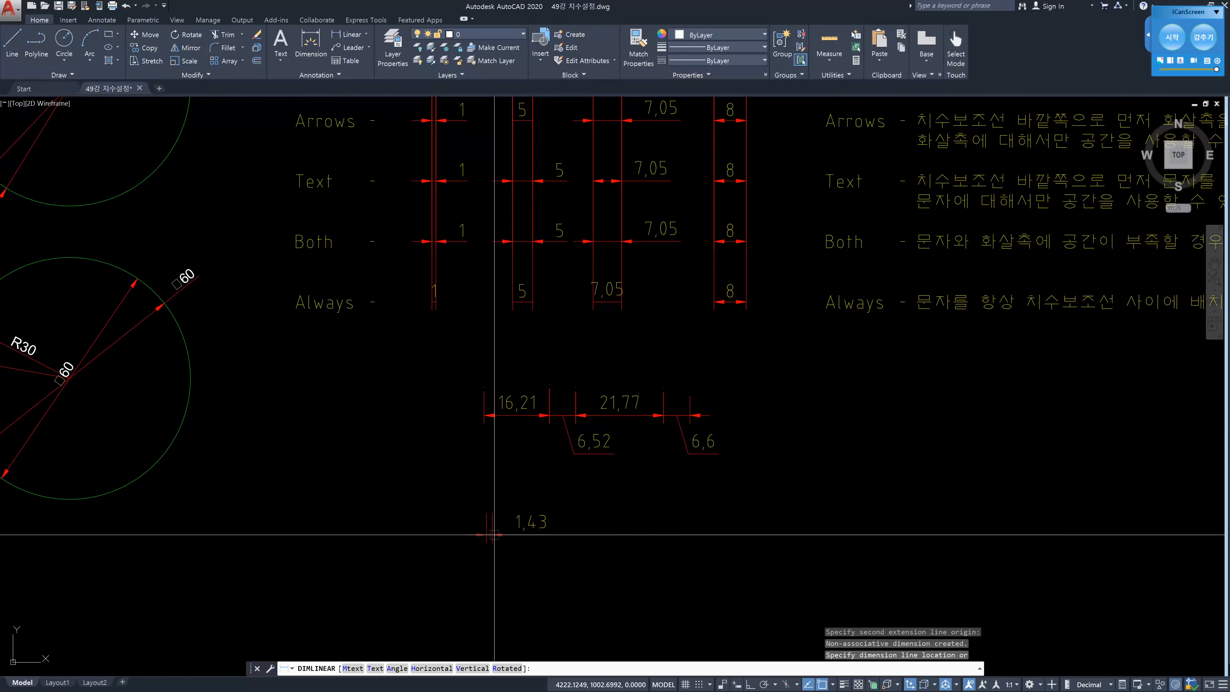
click(494, 534)
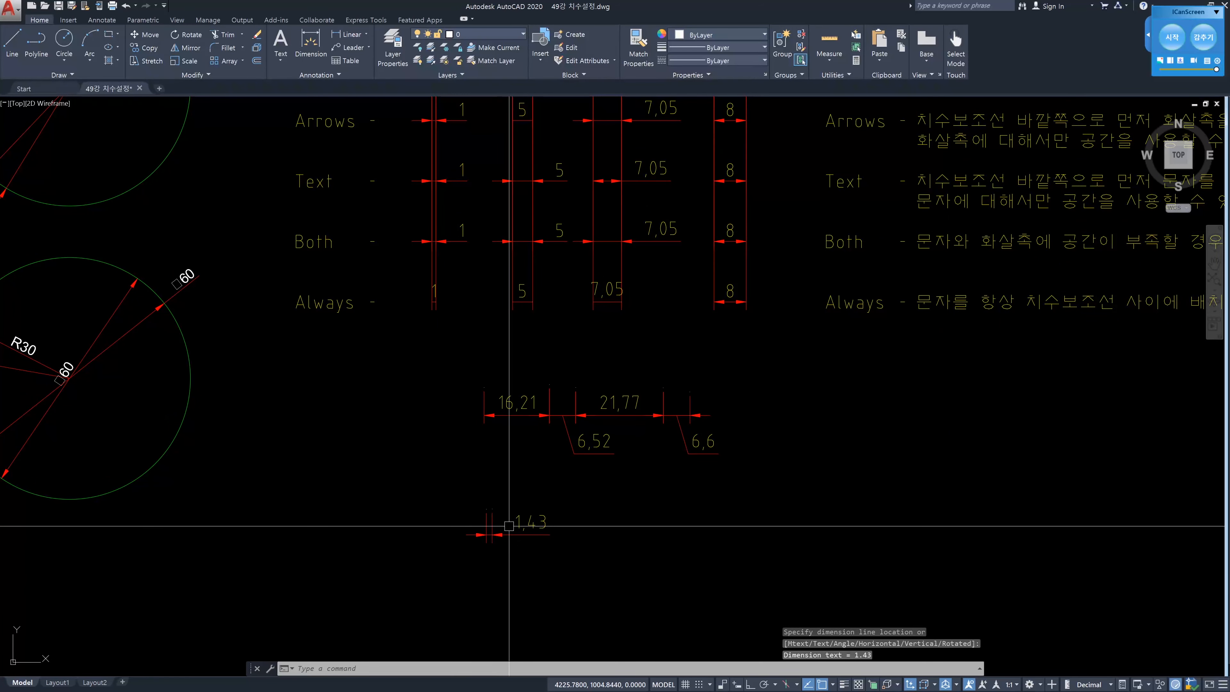
Add two baseline dimensions of about 4.29 and 17.88 from the 1.43 dimension
text(dba)
key(Return)
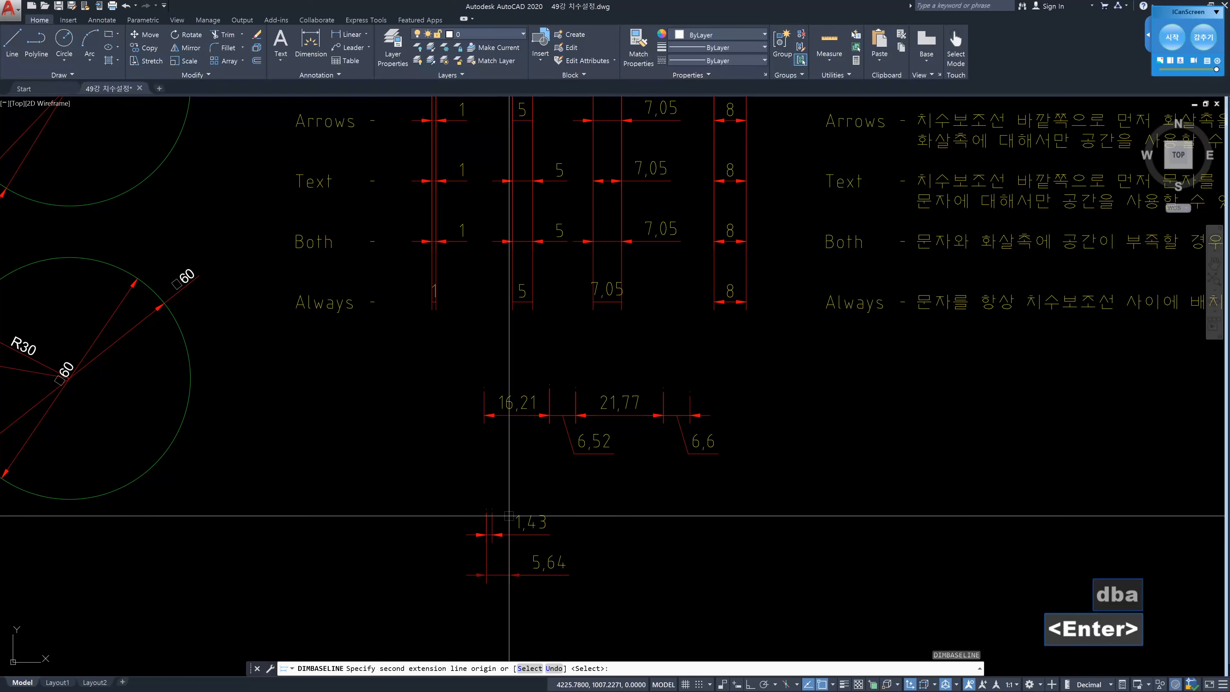
click(503, 509)
click(559, 506)
key(Escape)
key(Escape)
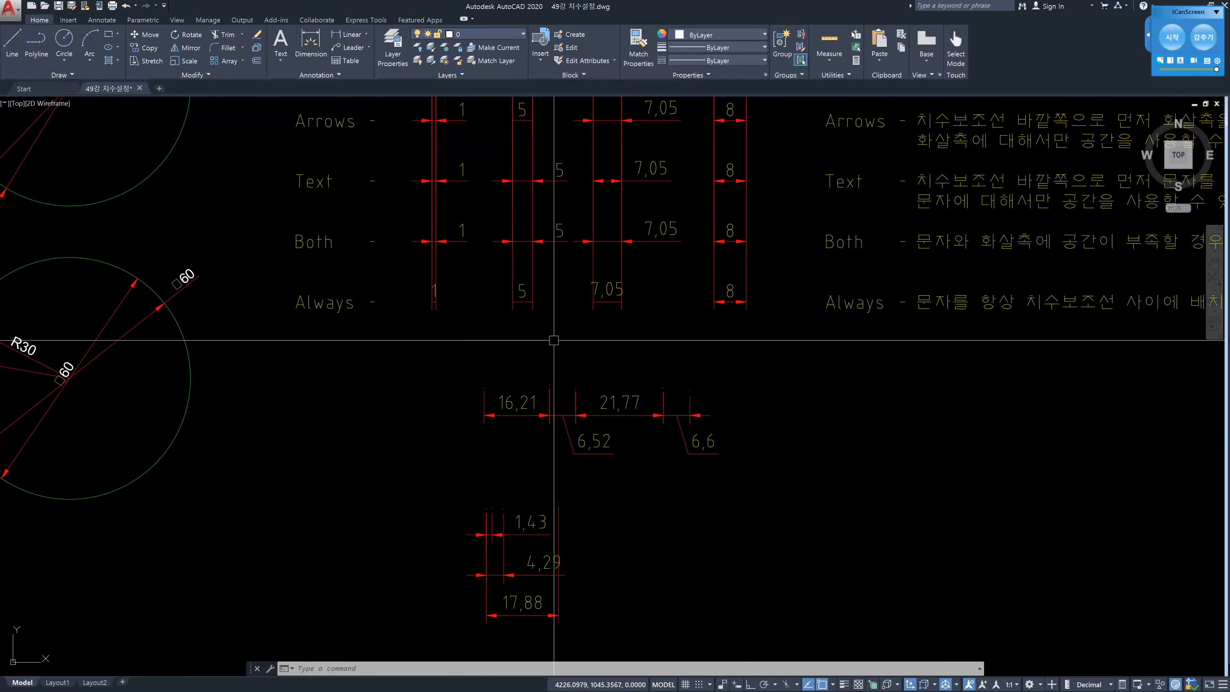
Delete all the continued and baseline test dimensions below the Always row
click(781, 585)
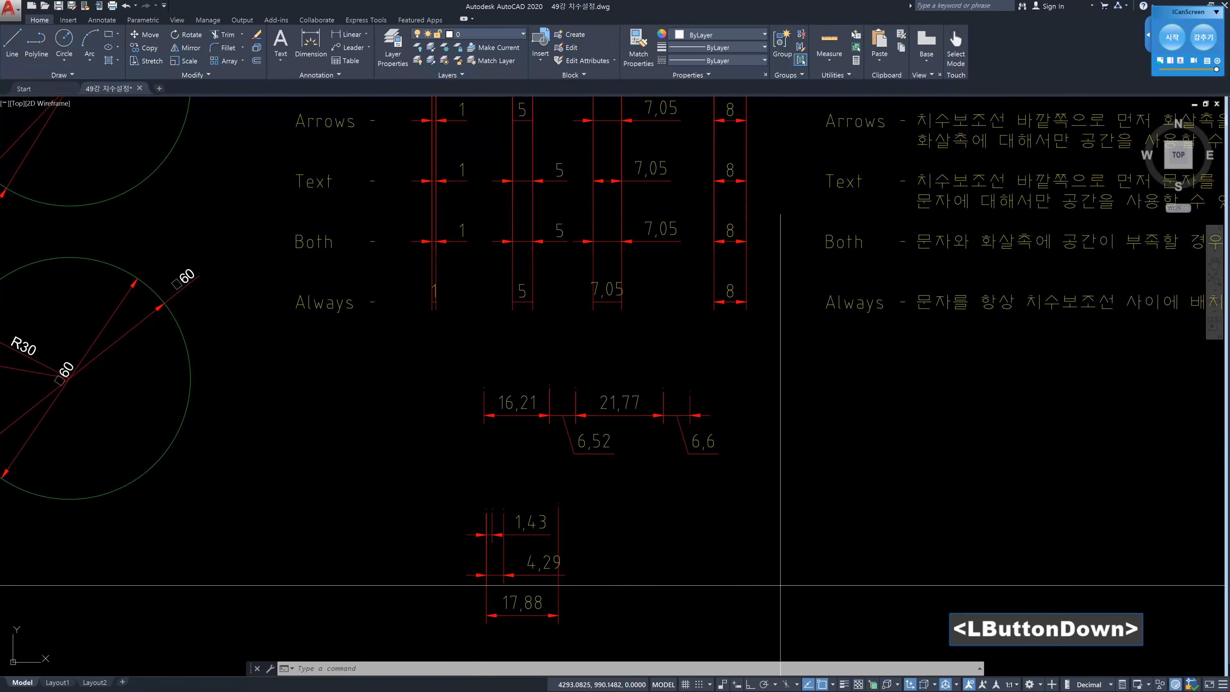
click(463, 378)
key(Delete)
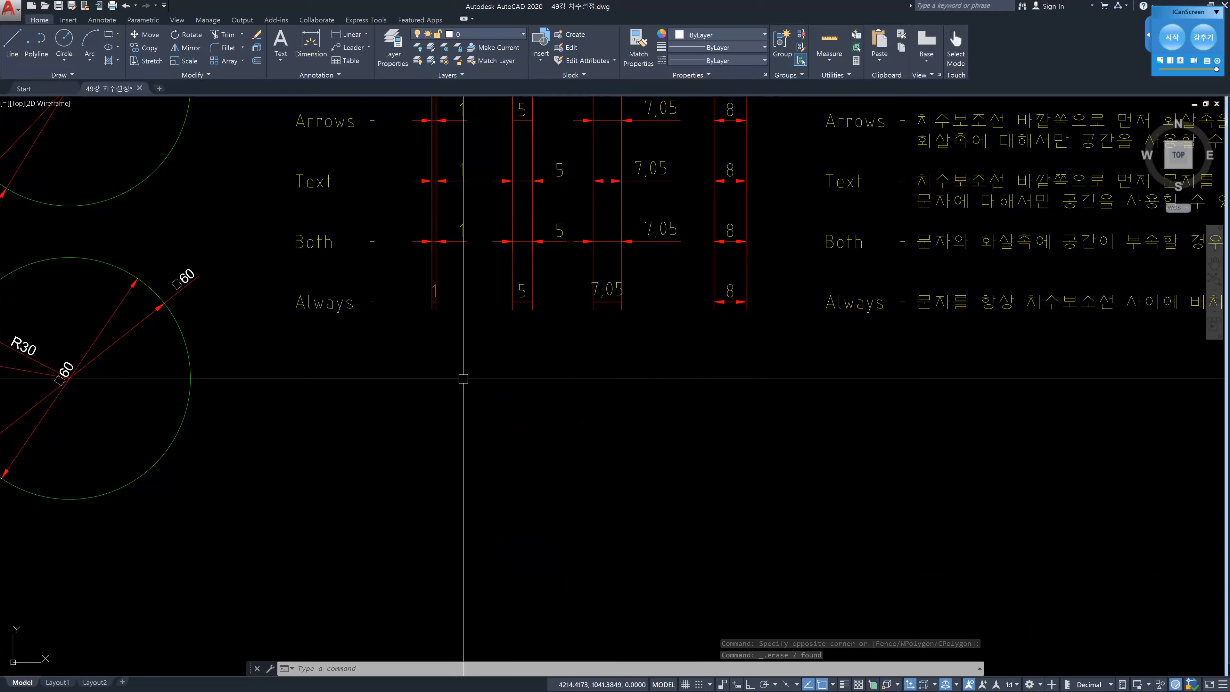
Set the text movement property of the 7.05 dimension in the Best fit row to Move text, add leader
middle_drag(514, 344, 536, 396)
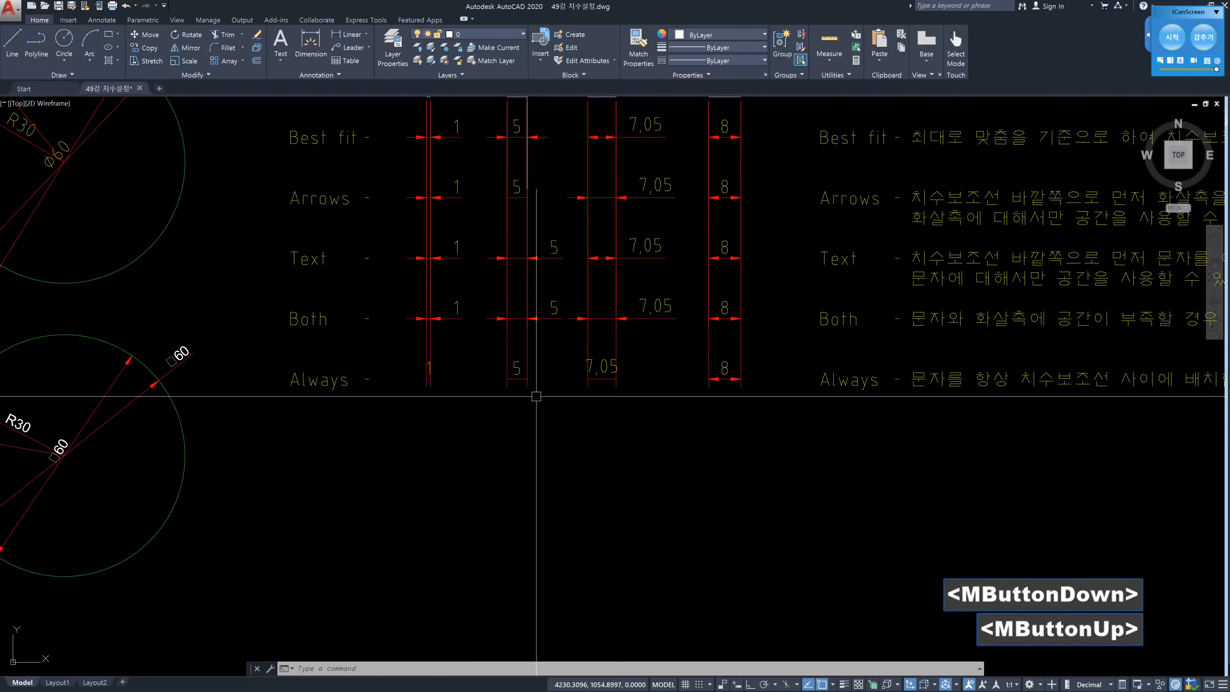
middle_drag(631, 209, 618, 260)
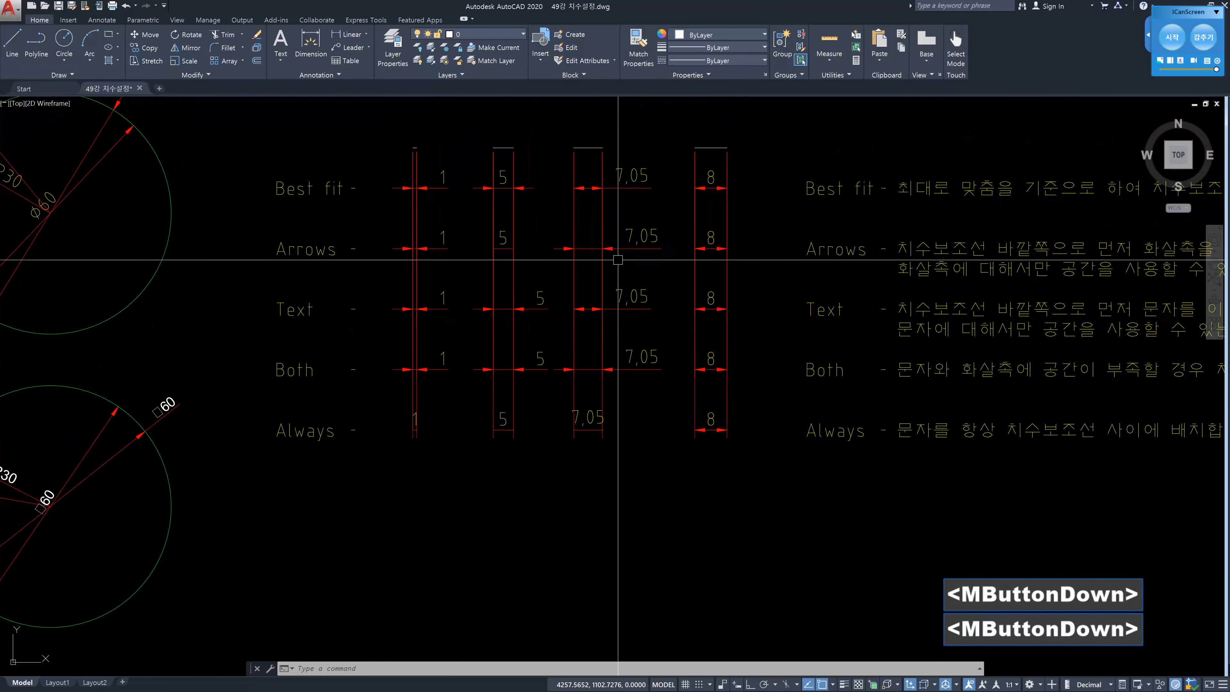
click(630, 189)
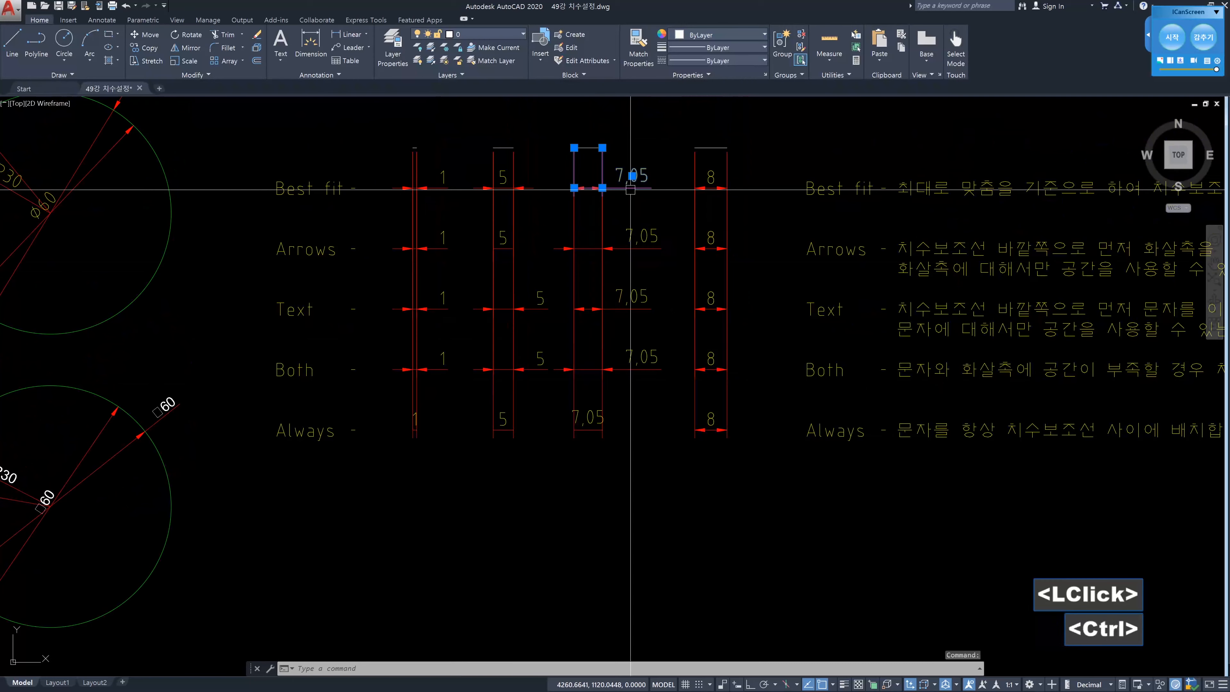
key(ctrl+1)
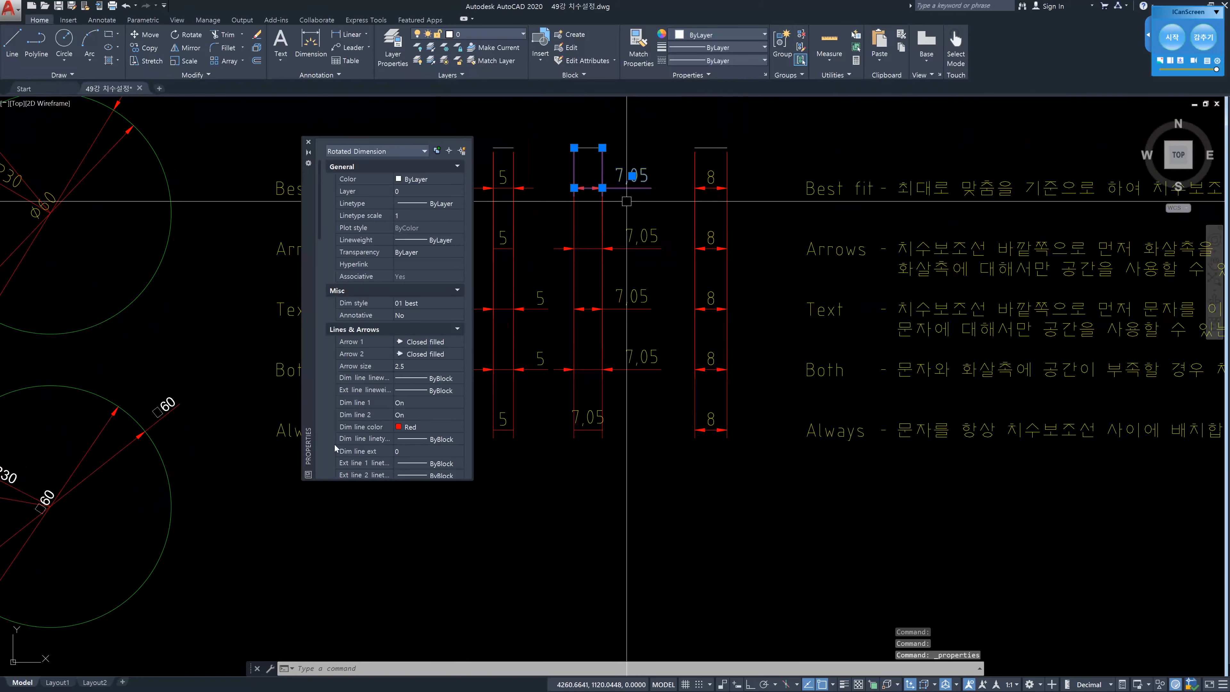
click(319, 449)
click(319, 449)
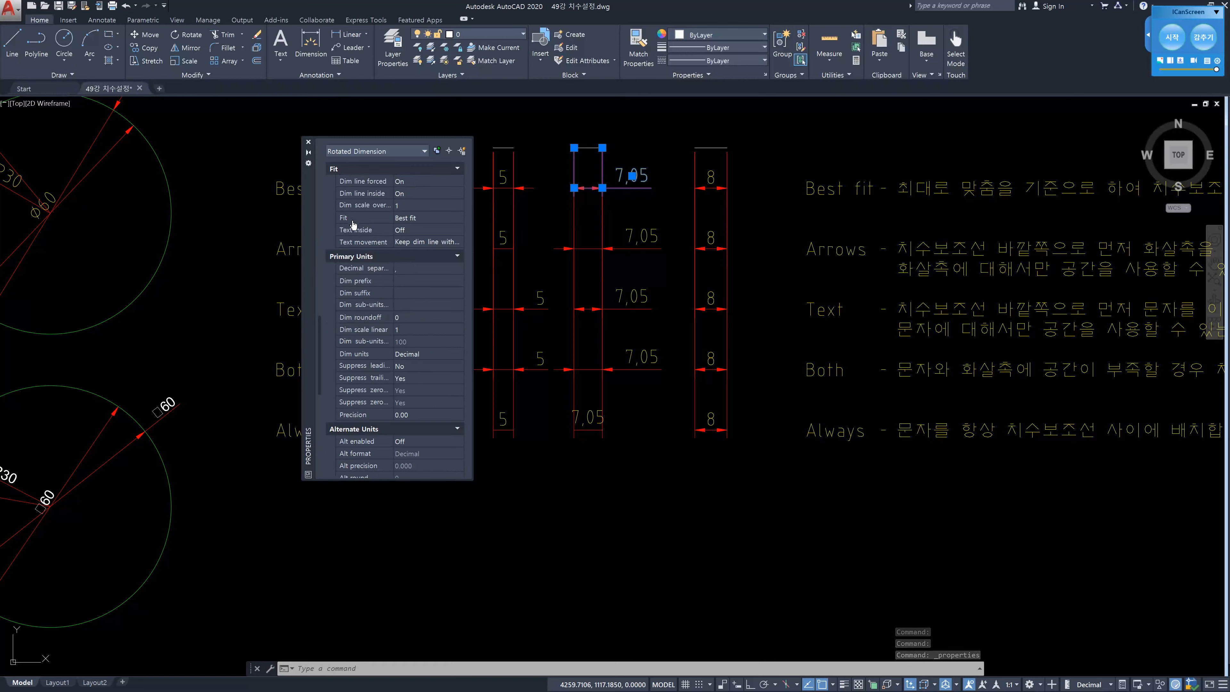
click(459, 242)
click(459, 243)
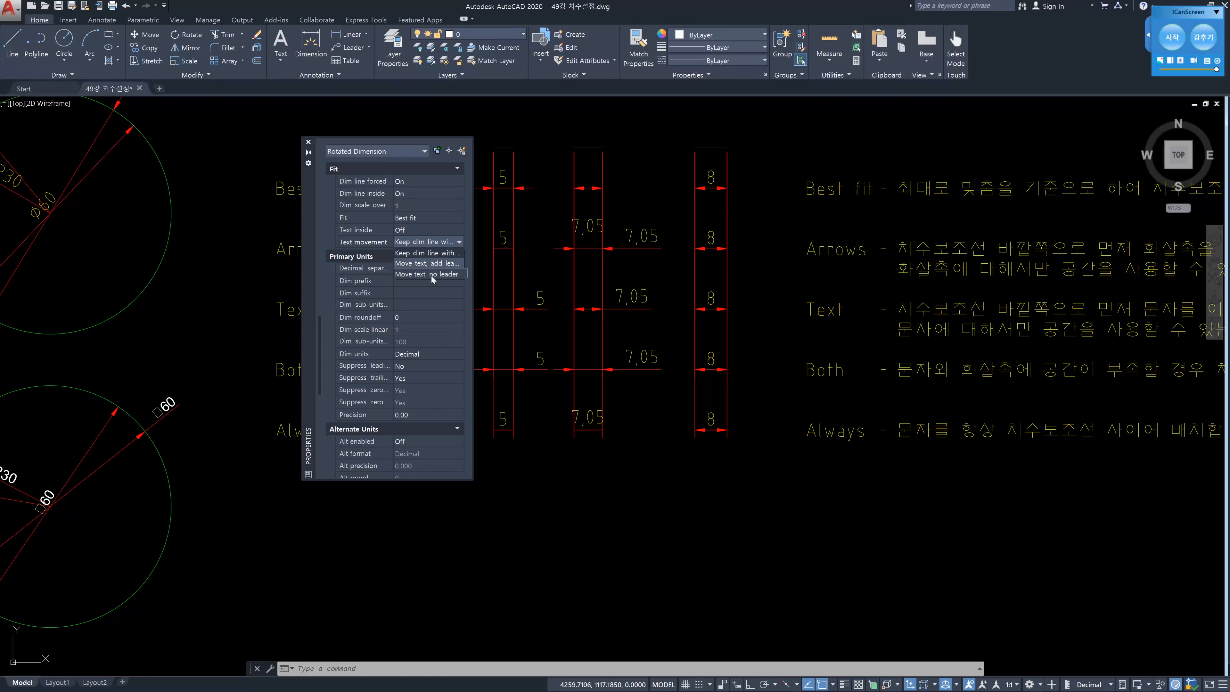
click(431, 276)
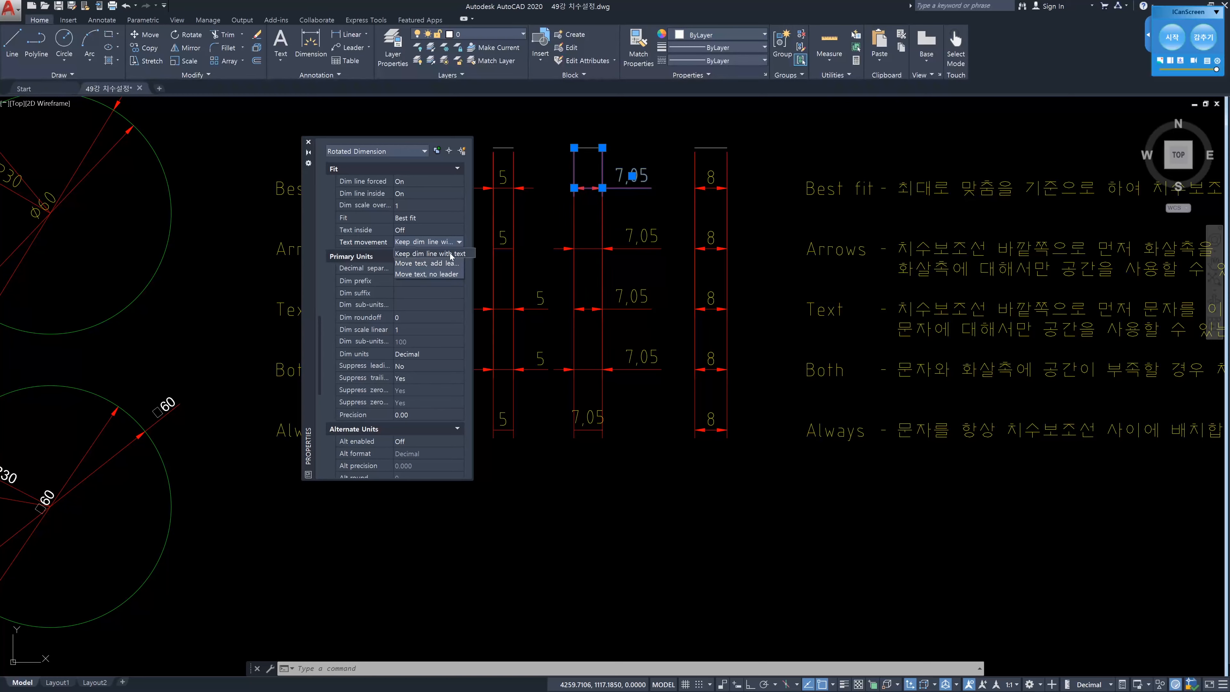
click(437, 263)
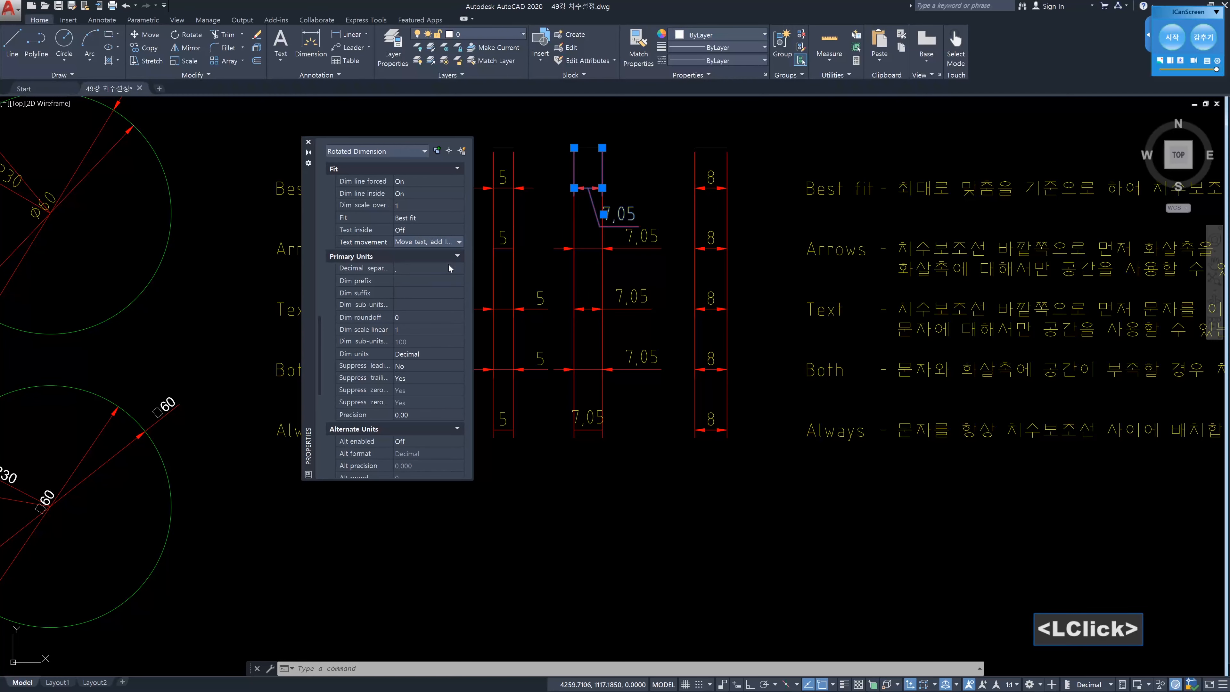
Close the dimension's properties and undo its text movement change
click(308, 141)
key(ctrl+z)
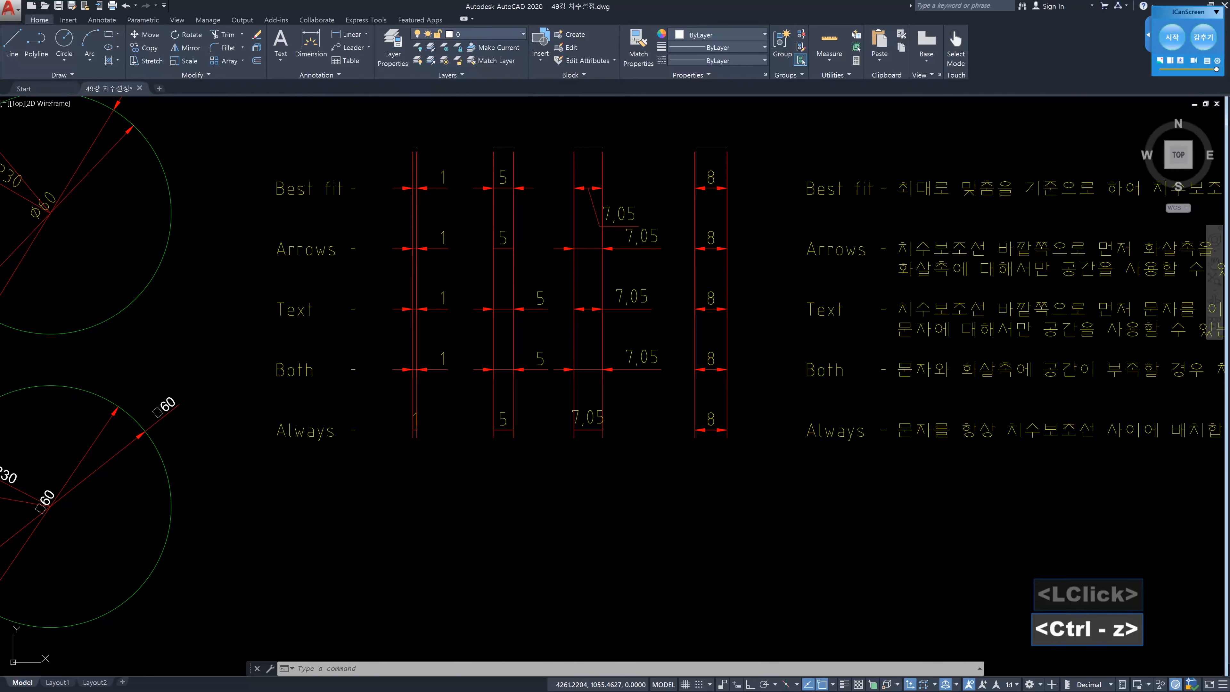
key(Escape)
key(Escape)
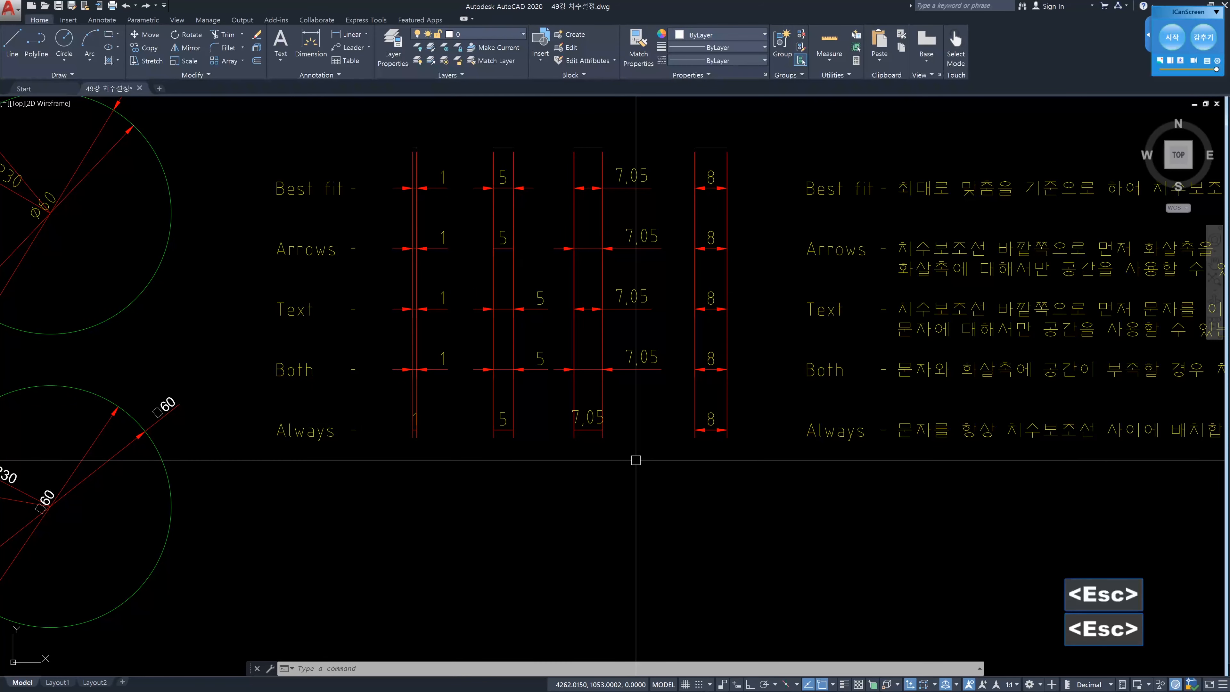
Review the line, symbol and arrow, text, and fit settings of dimension style 01 best
text(d)
key(Return)
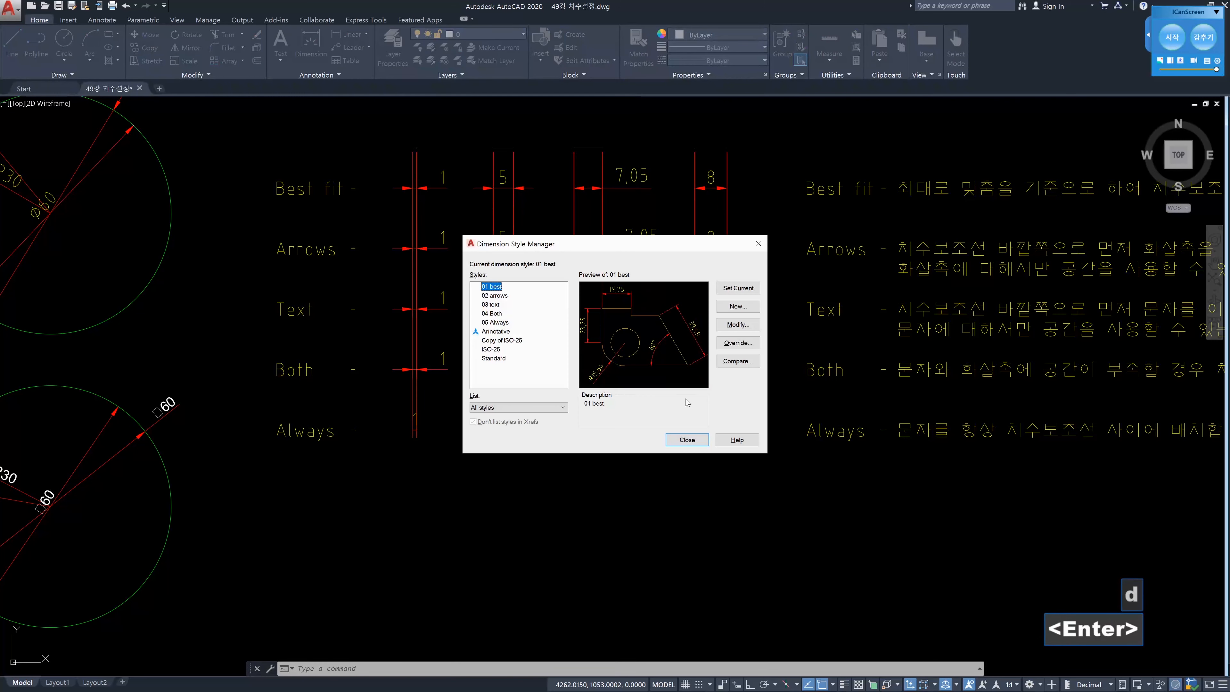
click(732, 330)
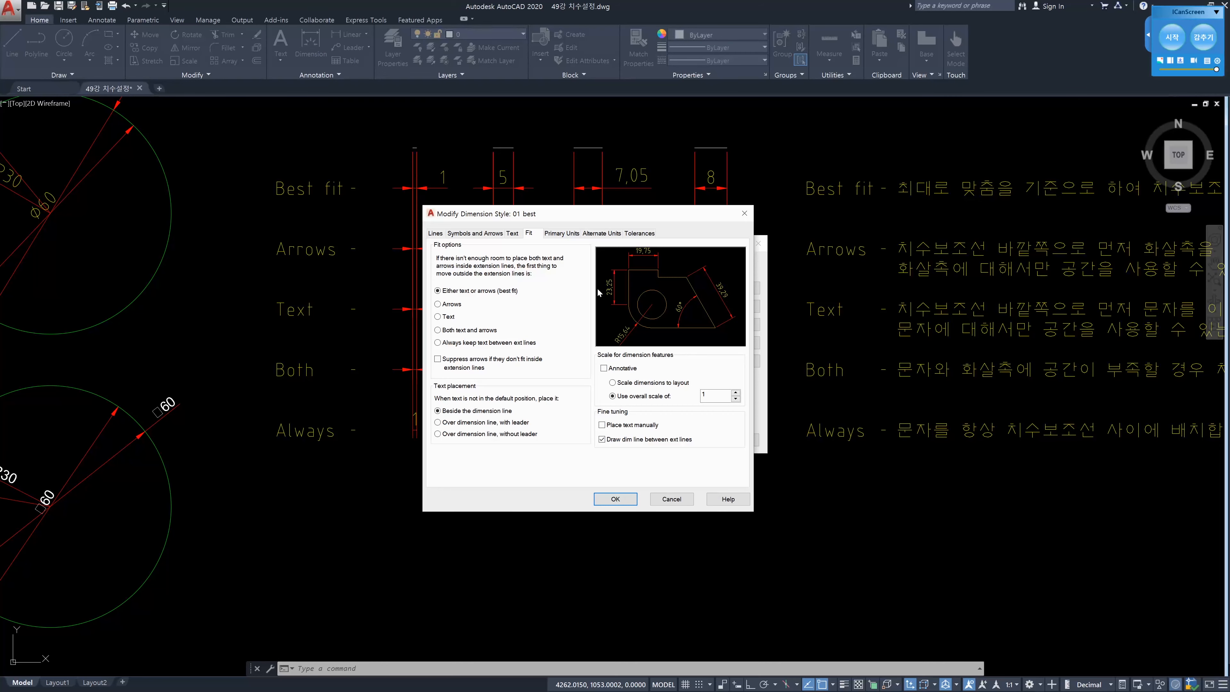
click(434, 234)
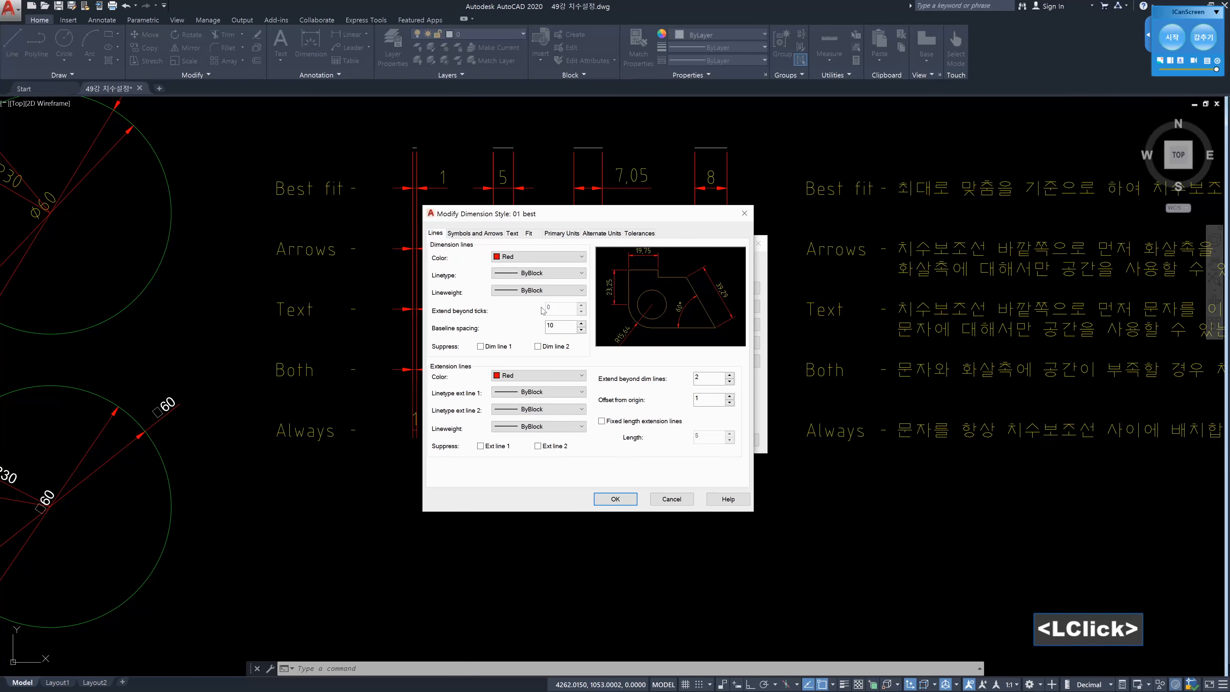
click(475, 235)
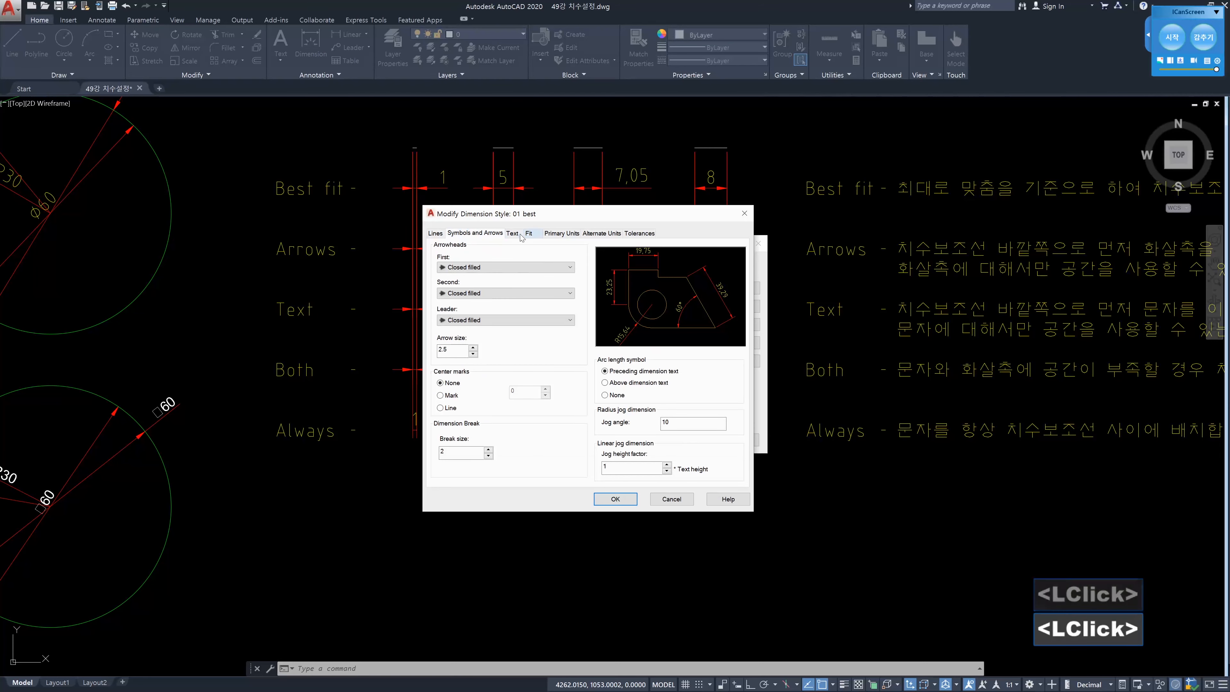
click(513, 234)
click(538, 235)
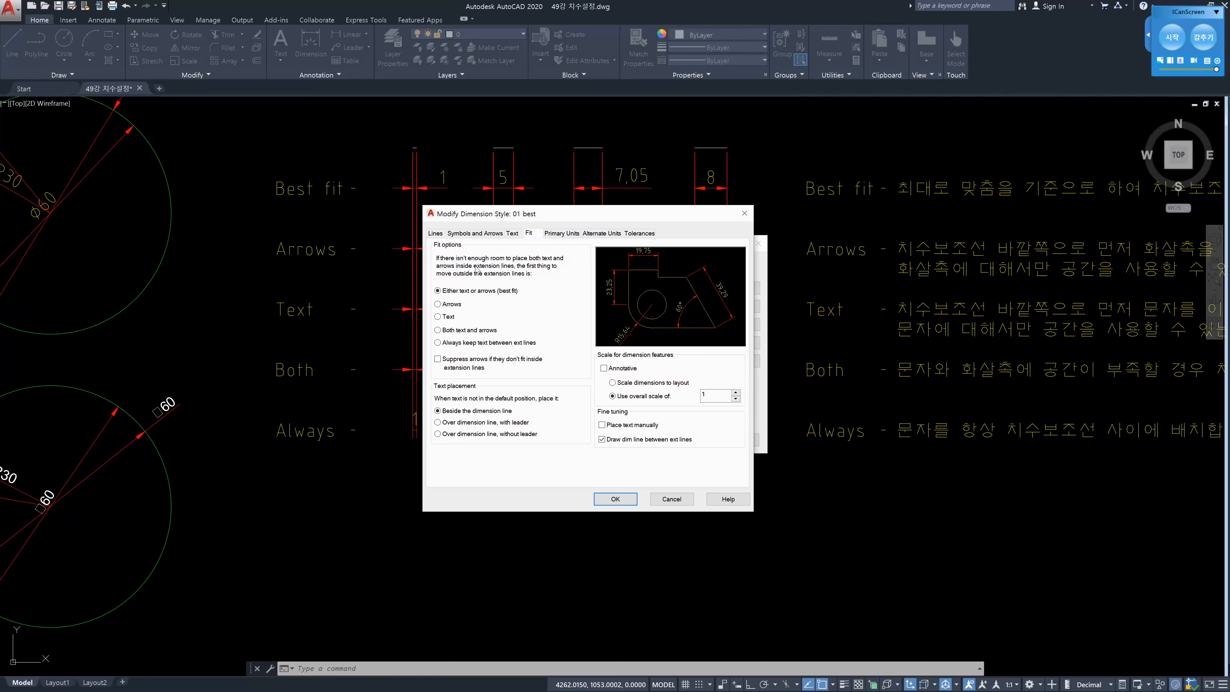
click(444, 234)
click(459, 235)
click(509, 235)
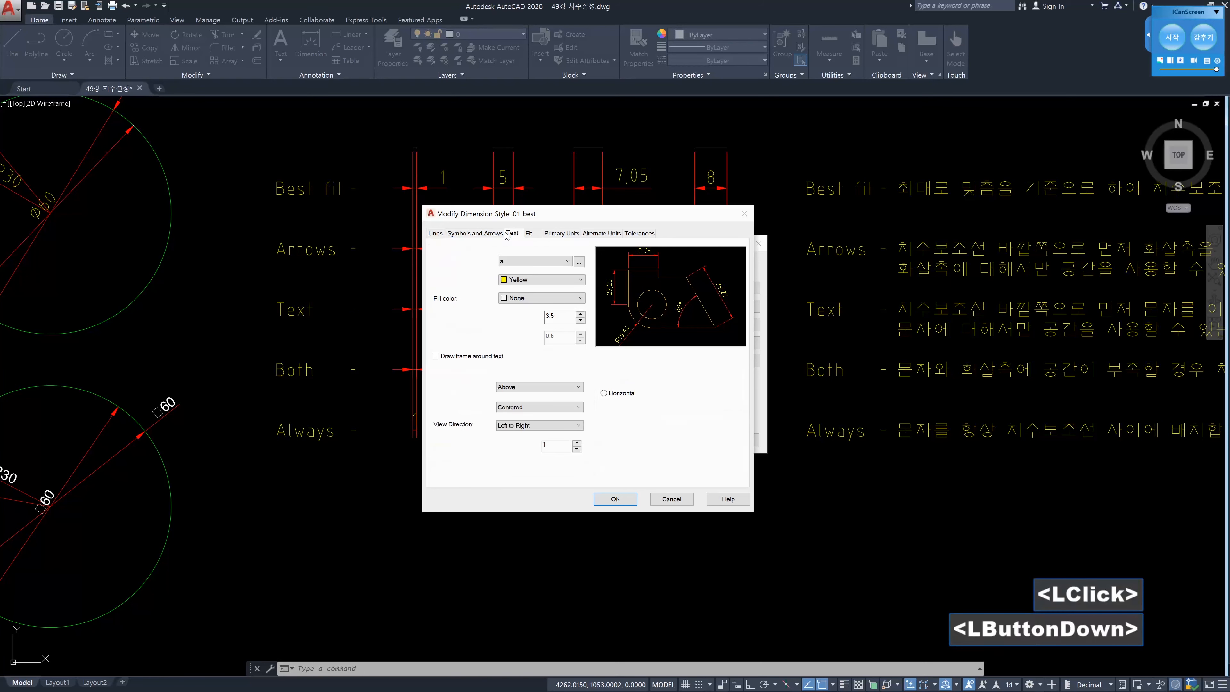
click(529, 234)
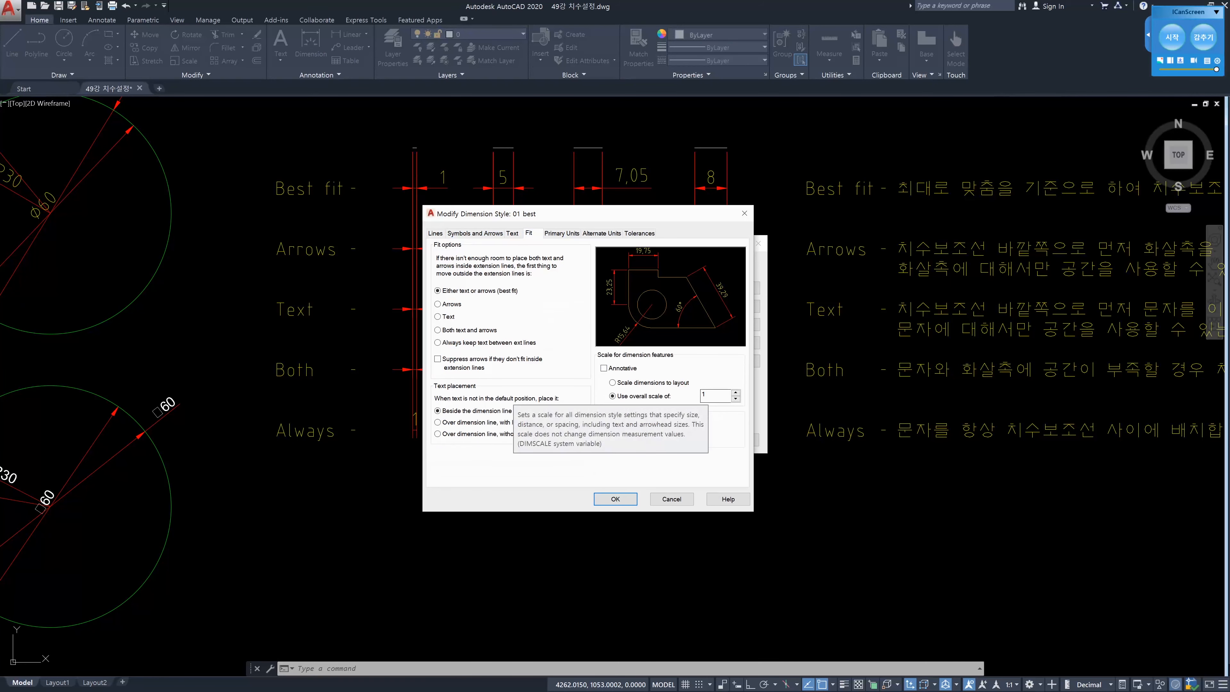
Set the overall scale of dimension style 01 best to 2 and apply the change
drag(710, 395, 682, 399)
text(2)
key(Return)
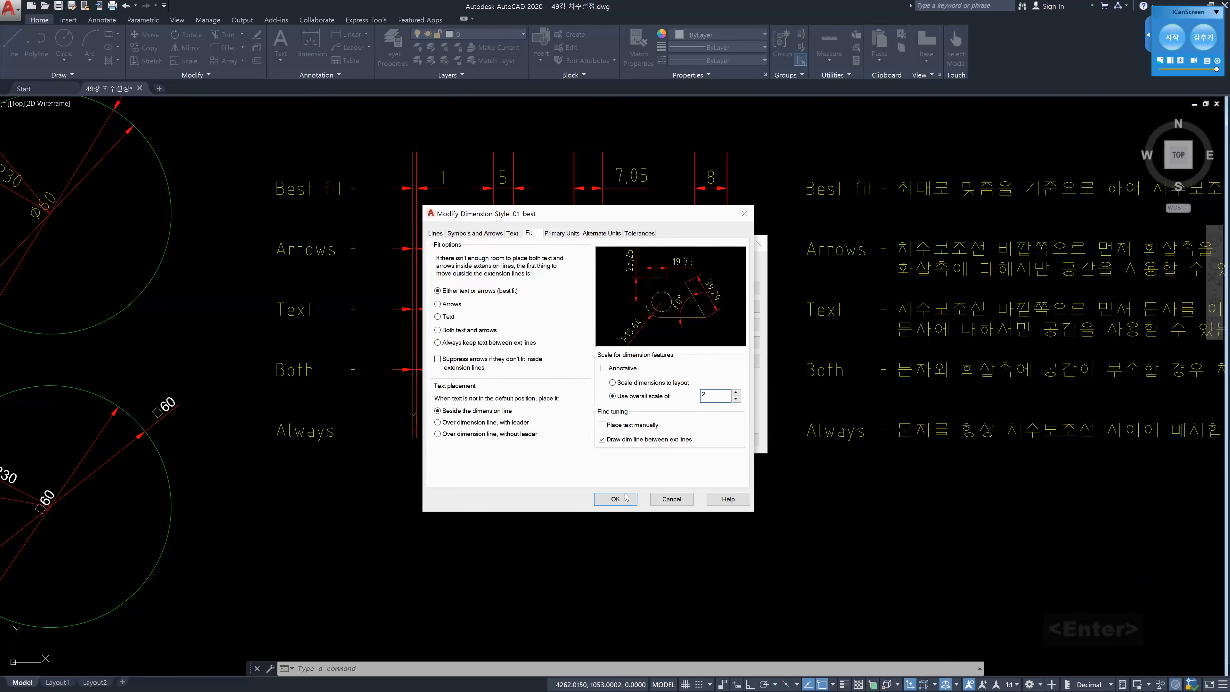
click(616, 499)
click(687, 439)
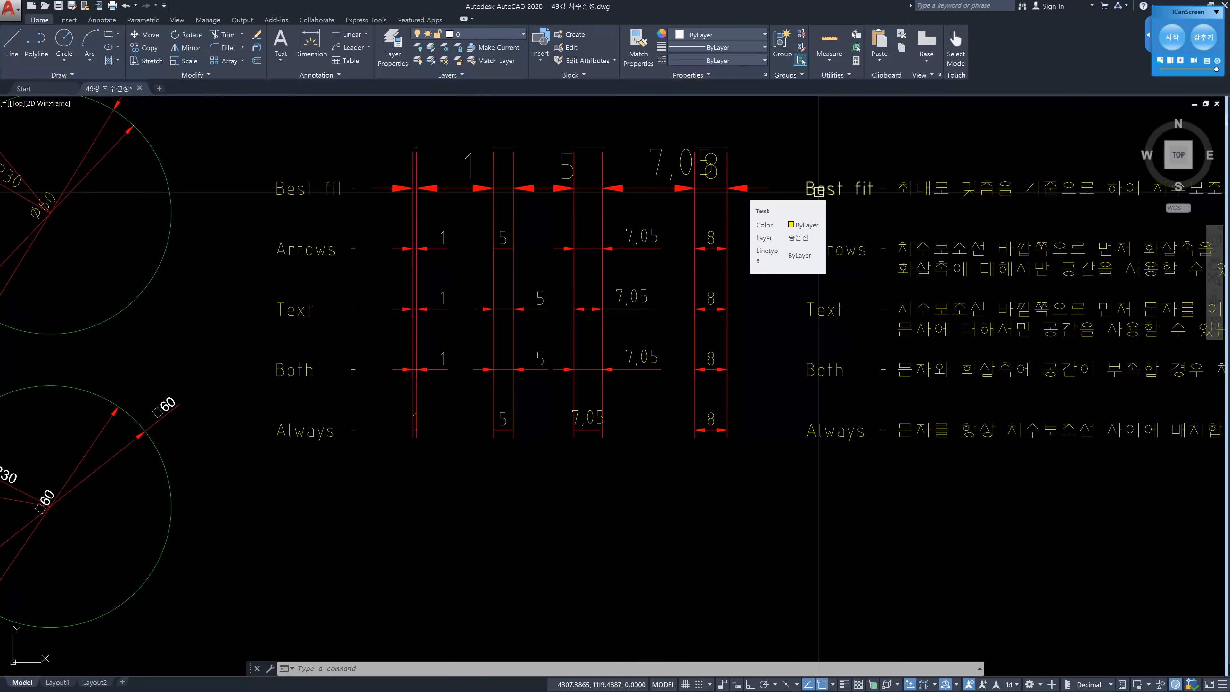
Undo the overall scale change of dimension style 01 best and check the style's preview in the style manager
key(ctrl+z)
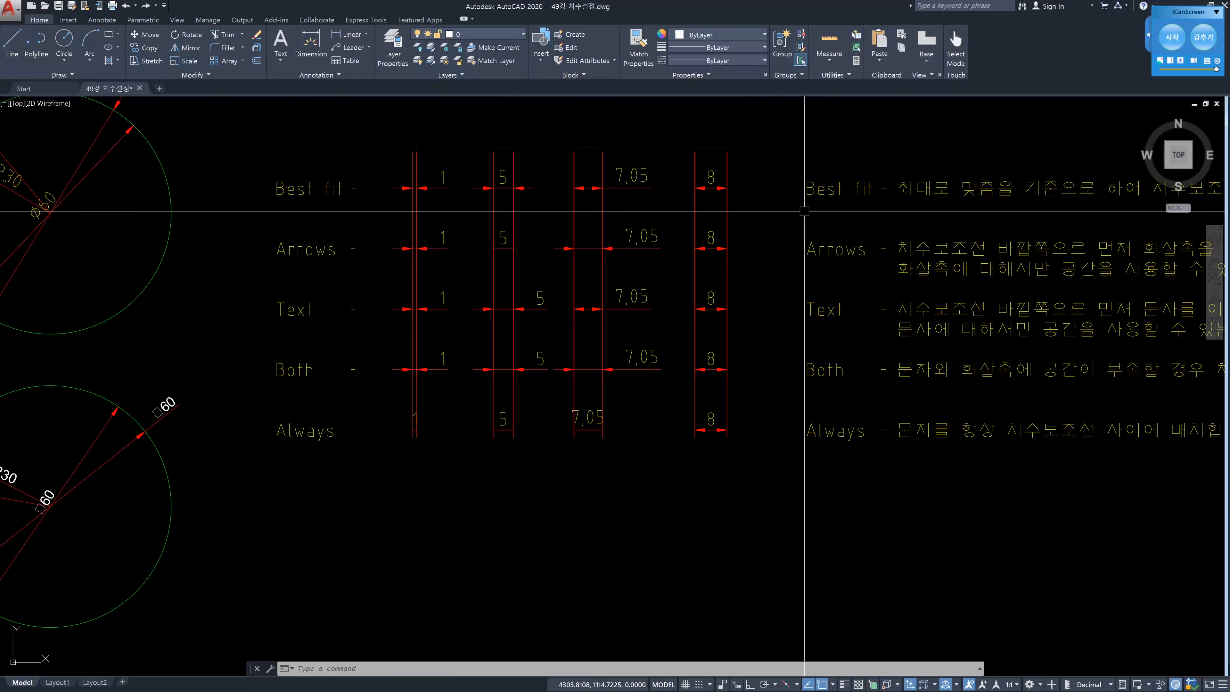
text(d)
key(Return)
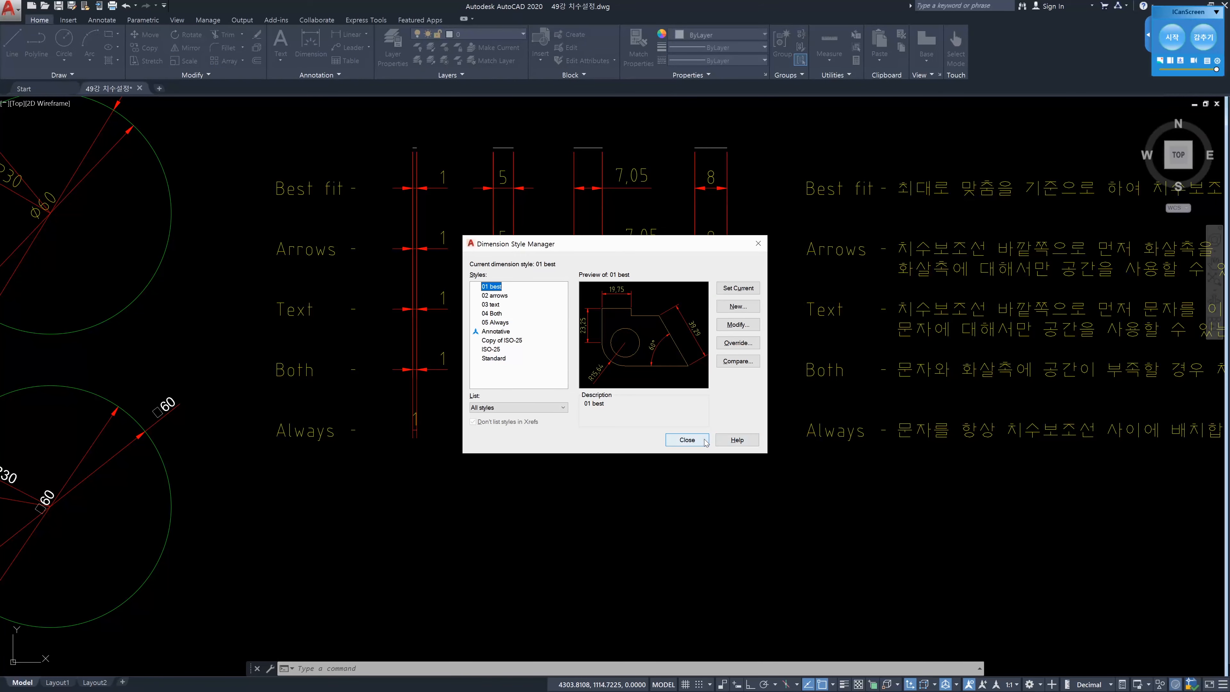
click(688, 439)
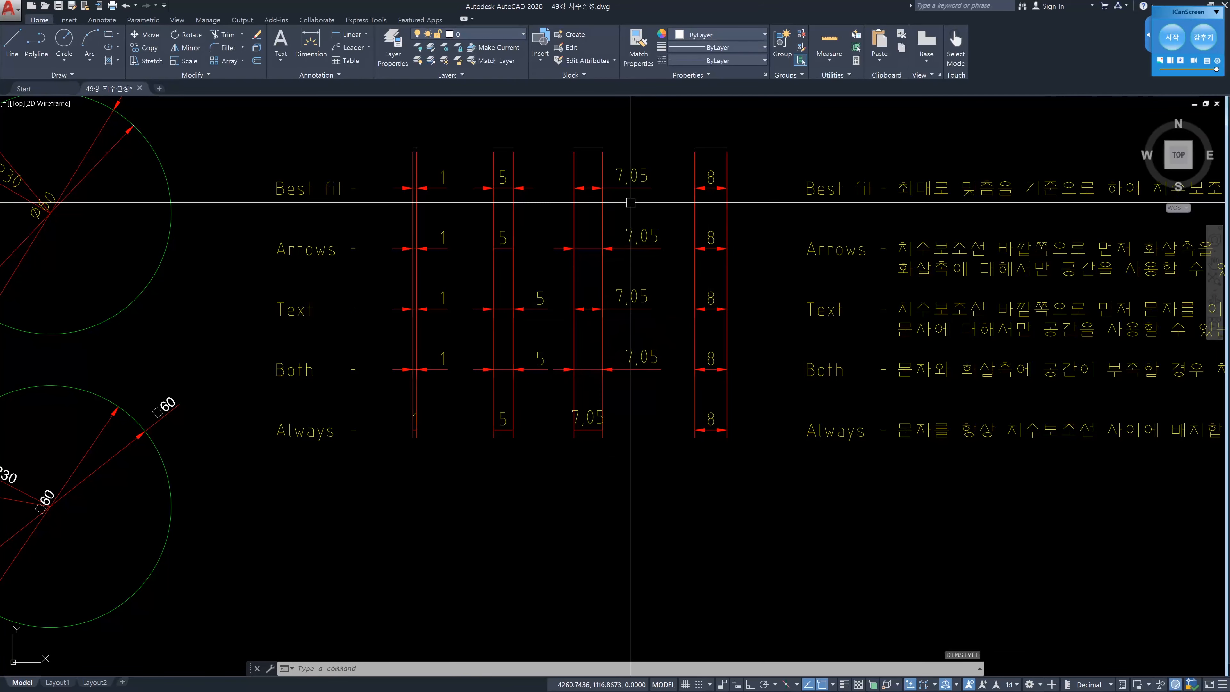
Set the overall dimension scale of only the 7.05 dimension in the Best fit row to 2
click(634, 184)
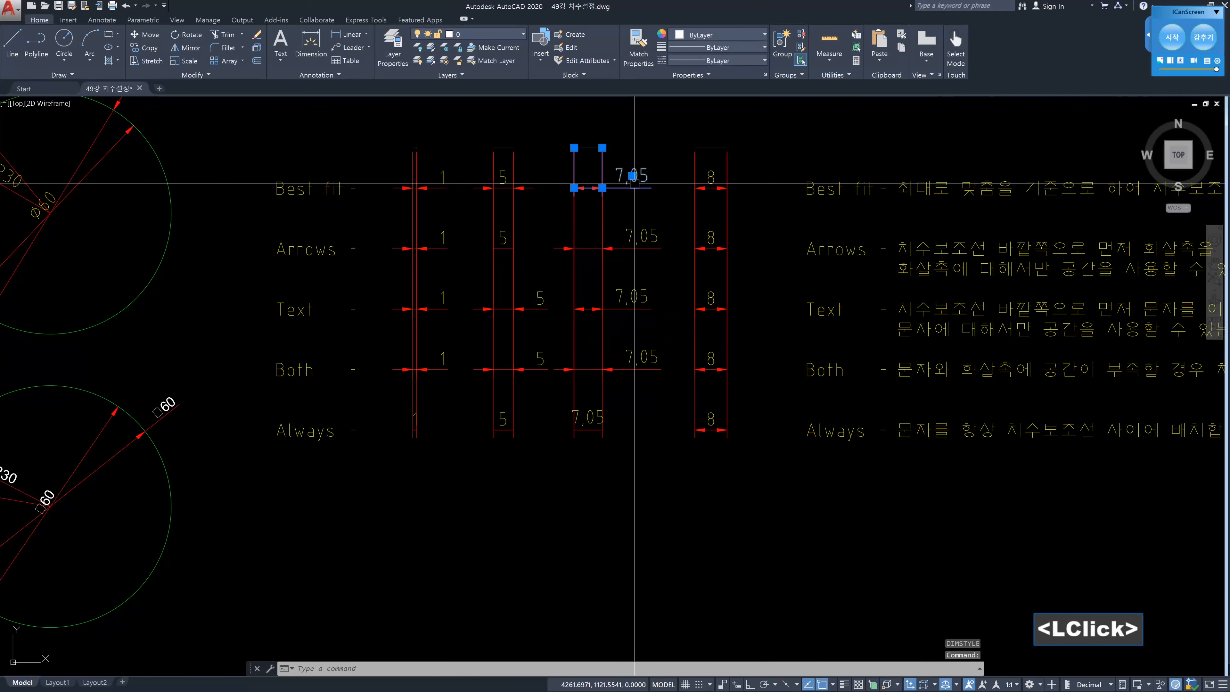
key(ctrl+1)
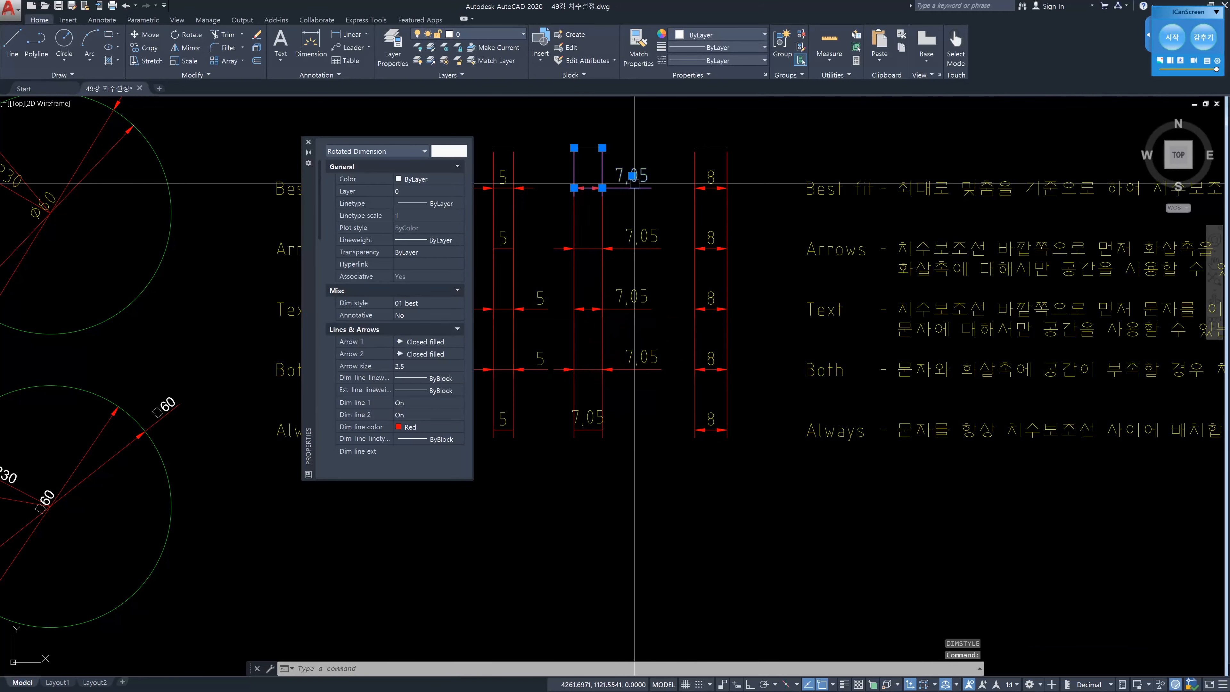
click(319, 406)
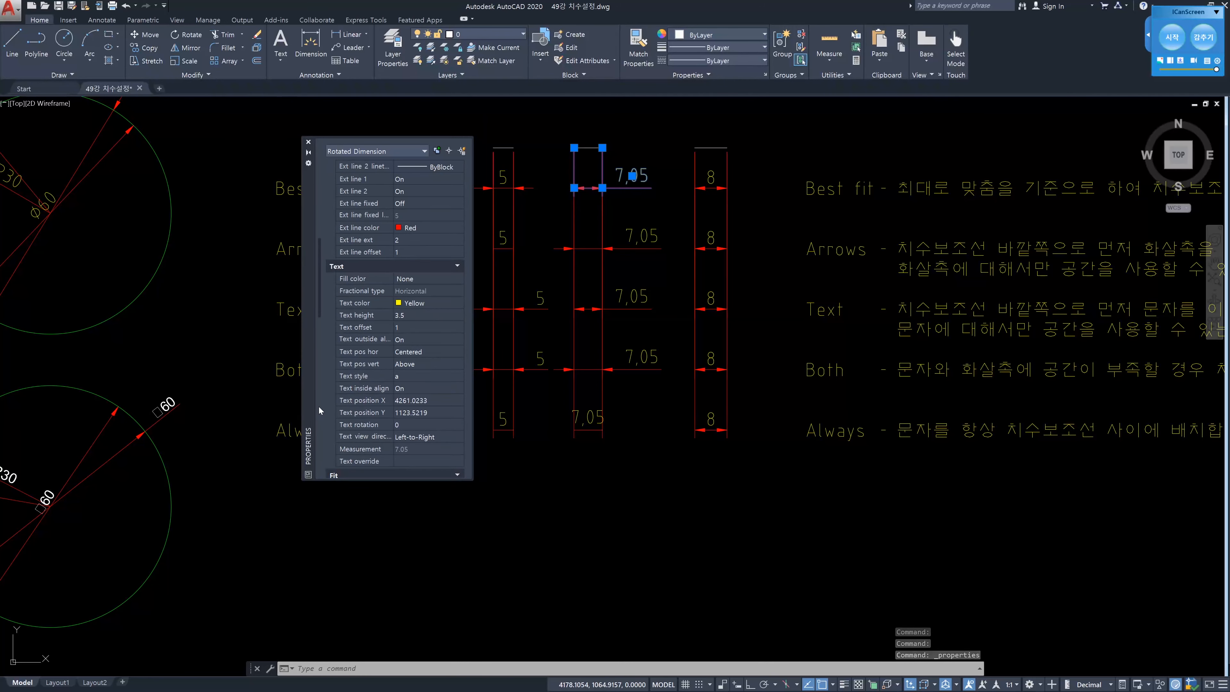
click(319, 407)
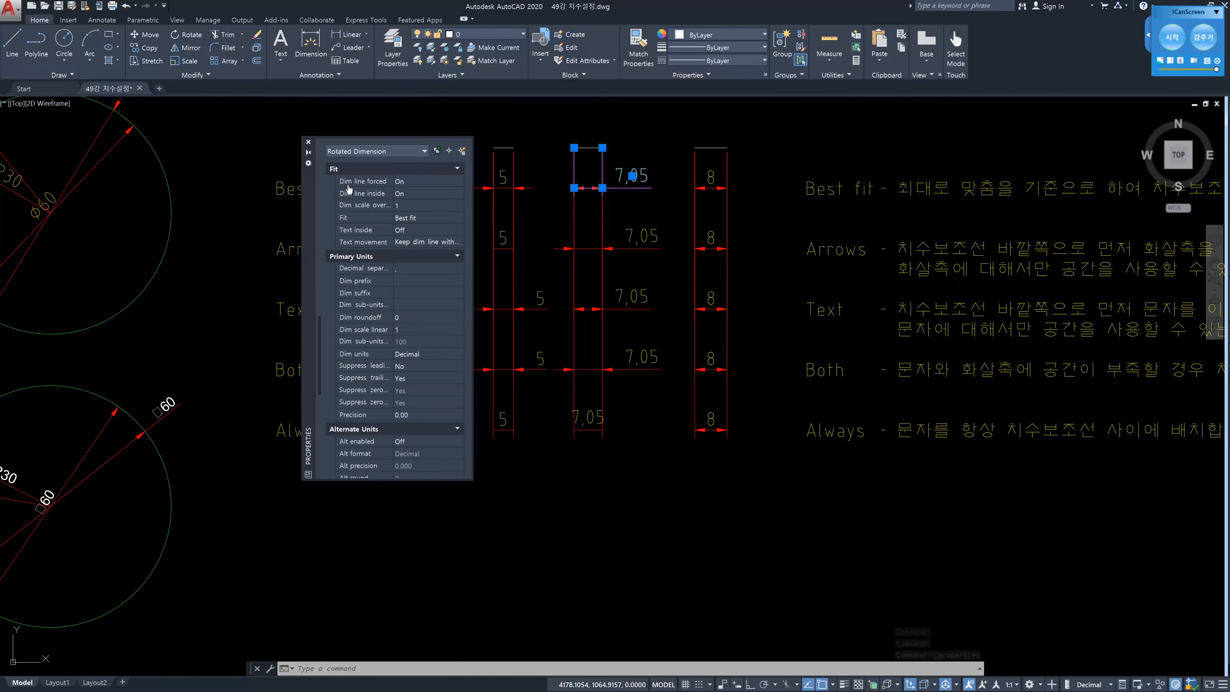
click(384, 207)
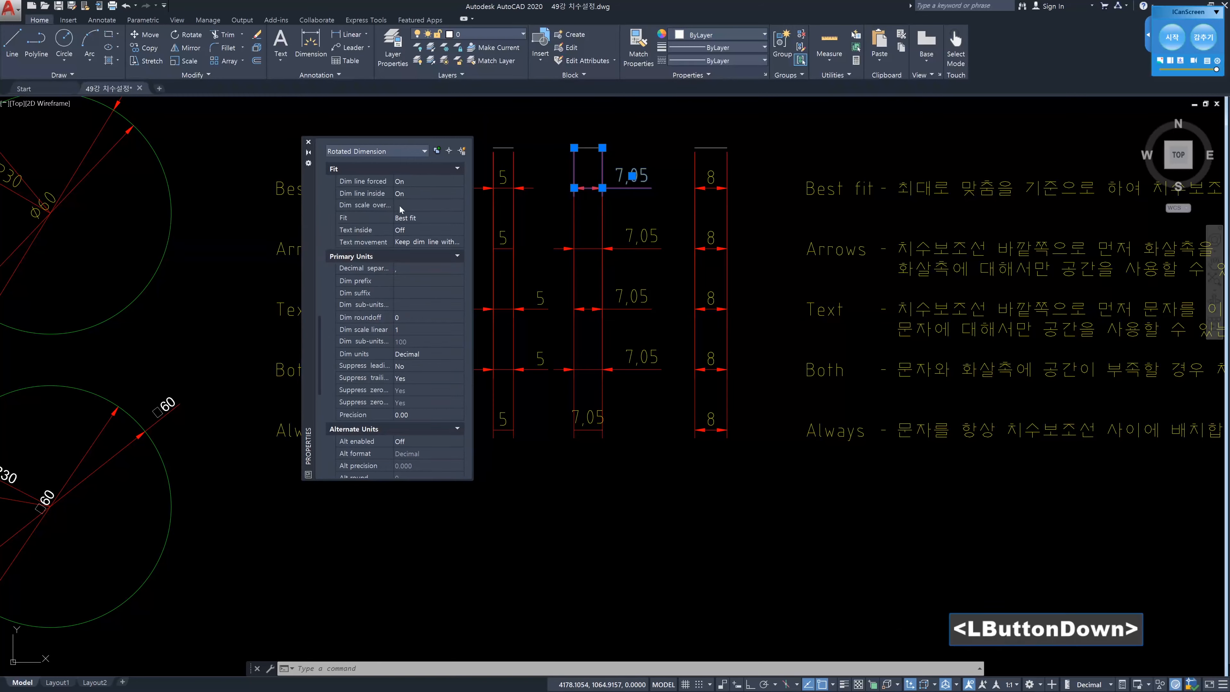
text(2)
click(665, 532)
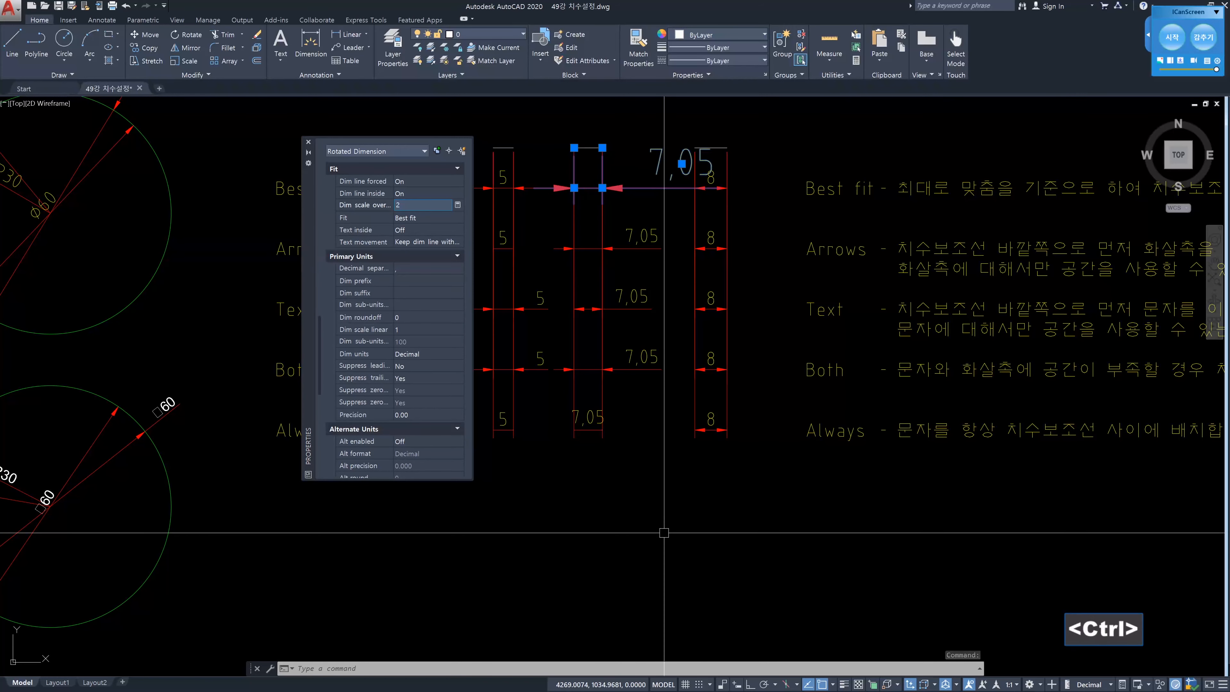
Undo the individual dimension's scale change and close its properties
key(ctrl+z)
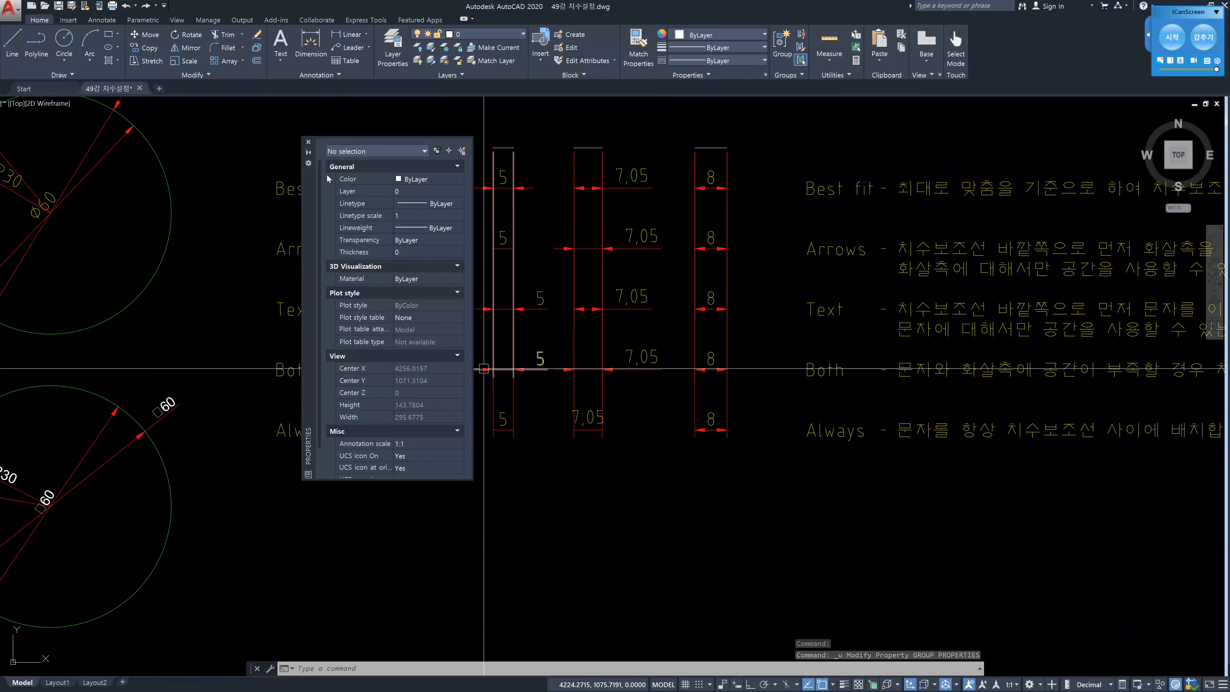
click(309, 142)
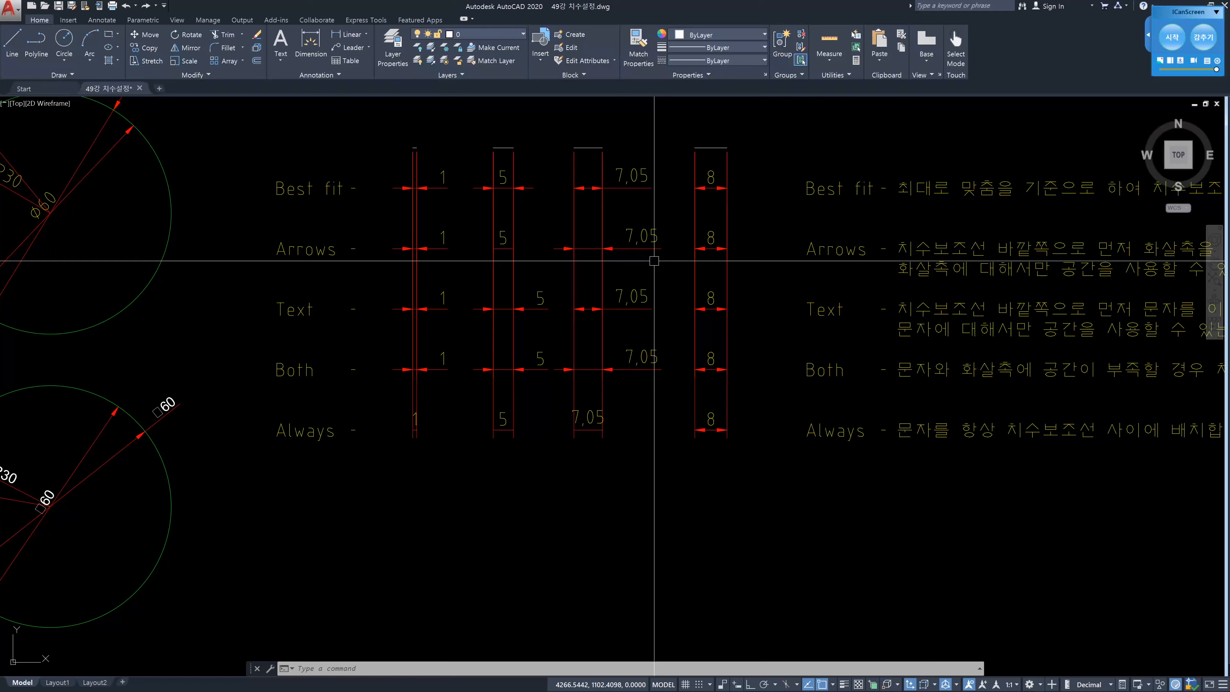
Start a new dimension style named 01 best 2, based on 01 best and used for all dimensions
text(d)
key(Return)
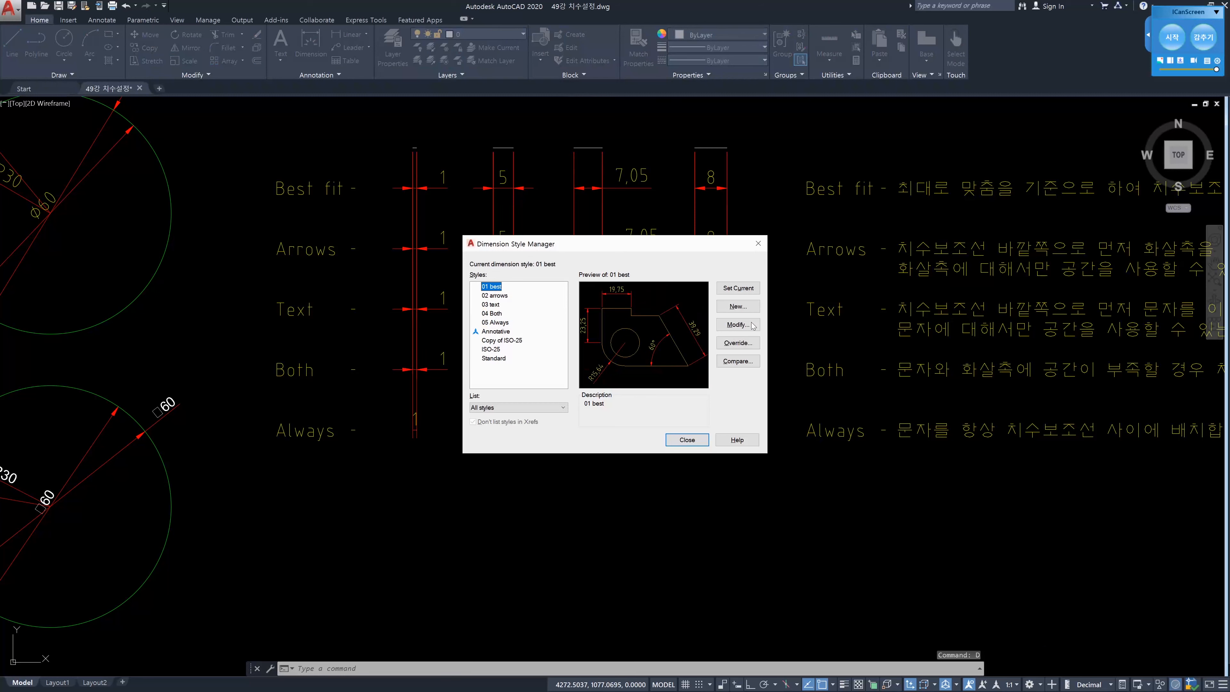
click(738, 306)
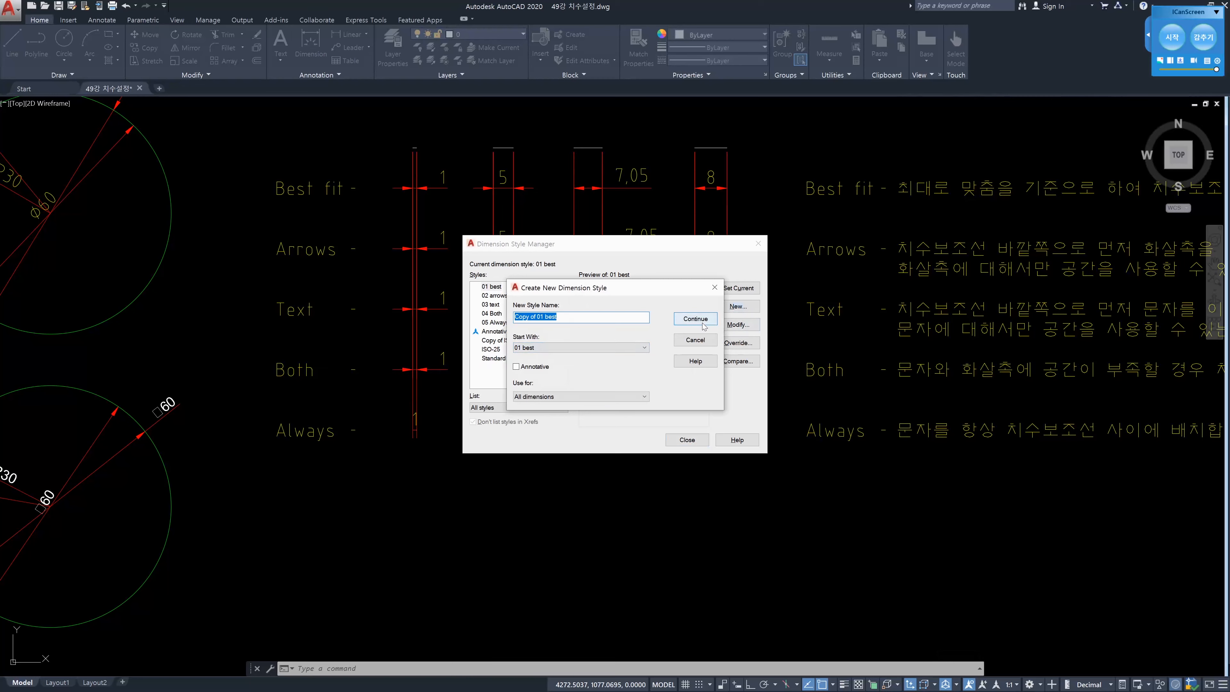
drag(536, 316, 440, 330)
key(Delete)
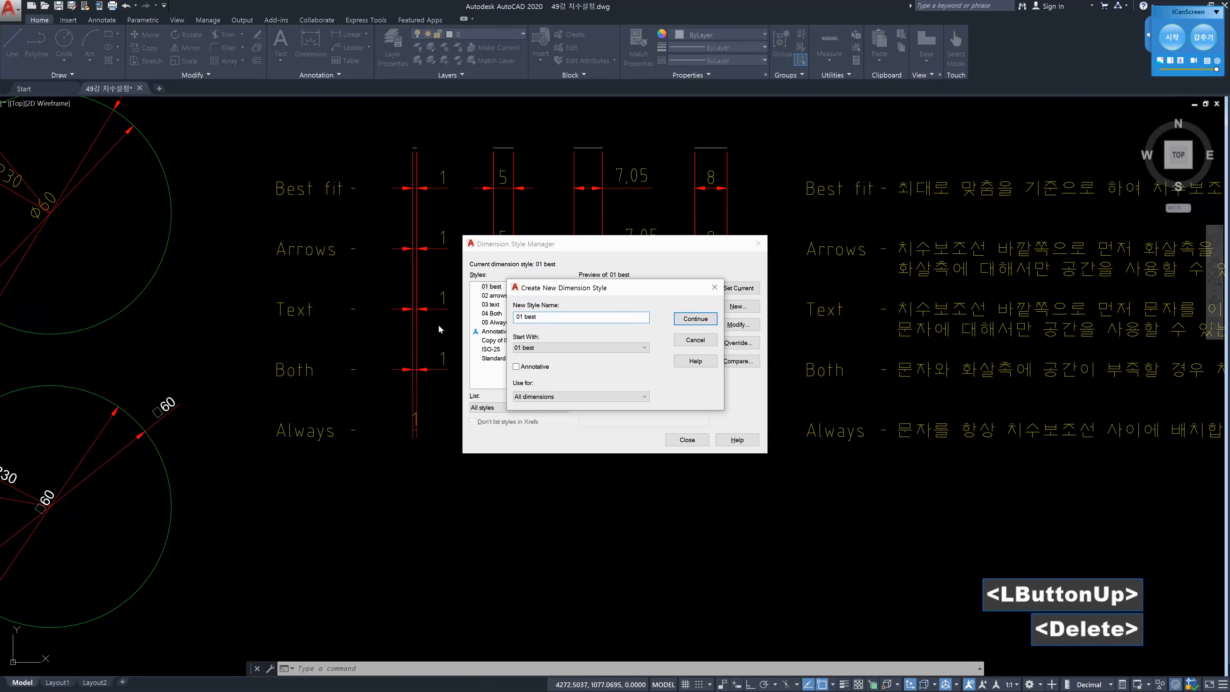
key(Right)
key(Right)
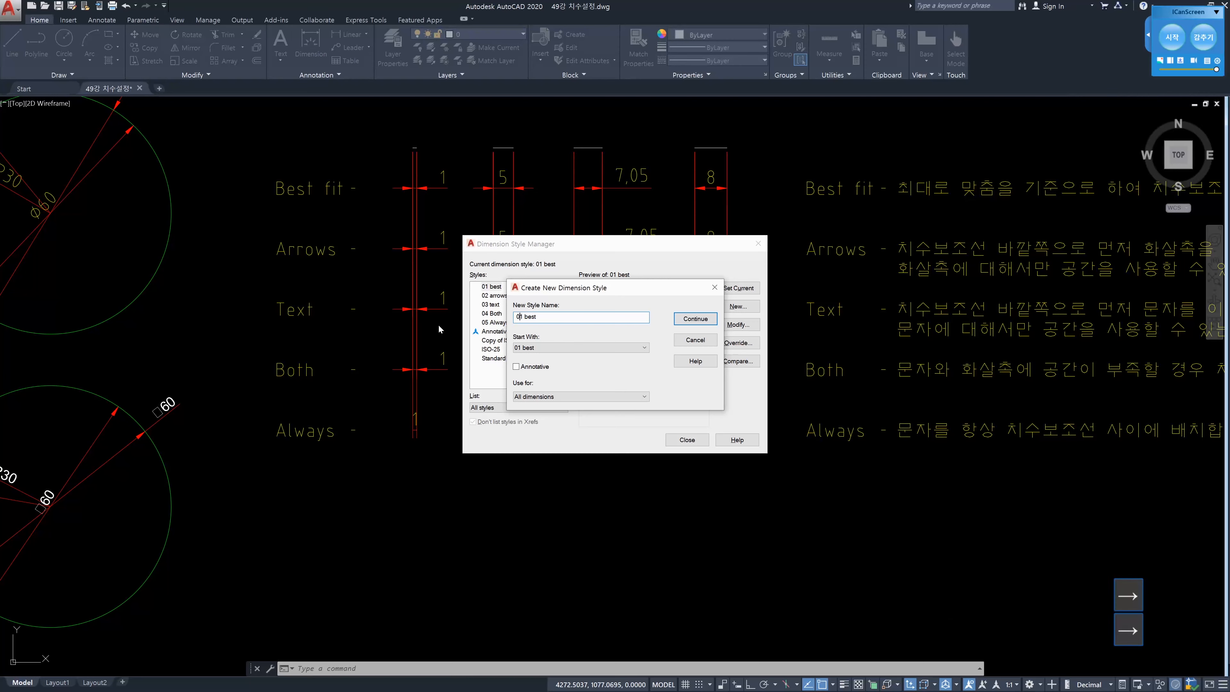
text(2)
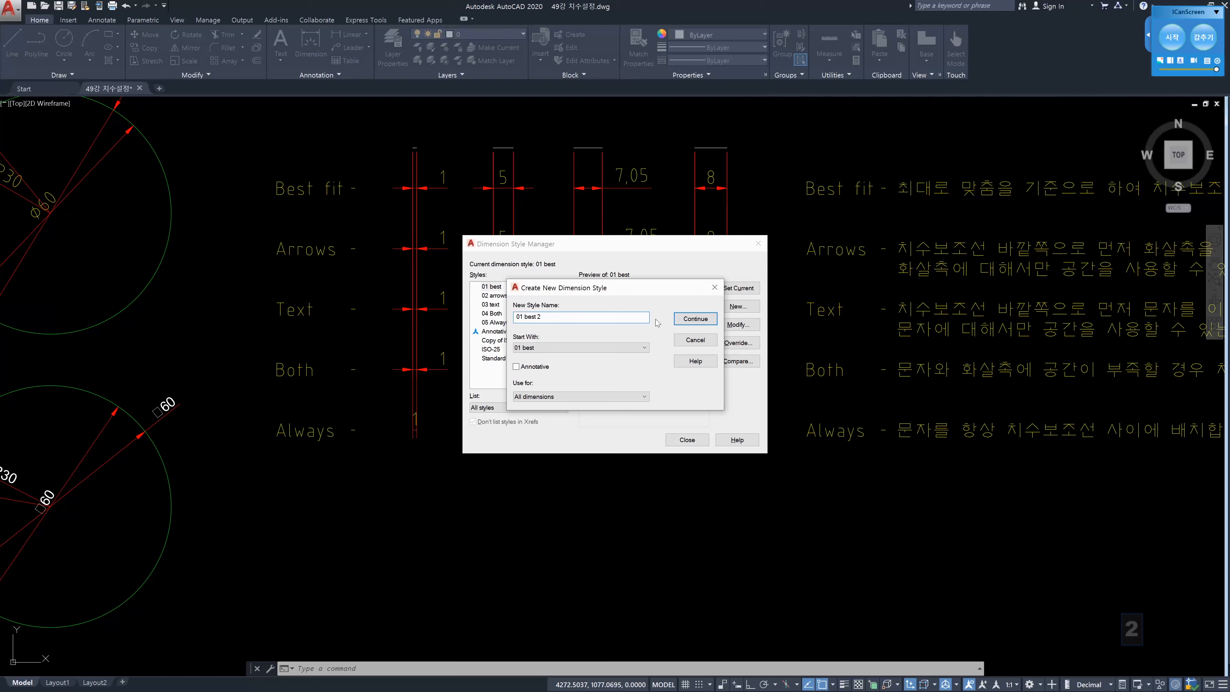
Increase the overall scale of dimension style 01 best 2, accept the new style and close the style manager
click(690, 320)
click(650, 383)
click(646, 485)
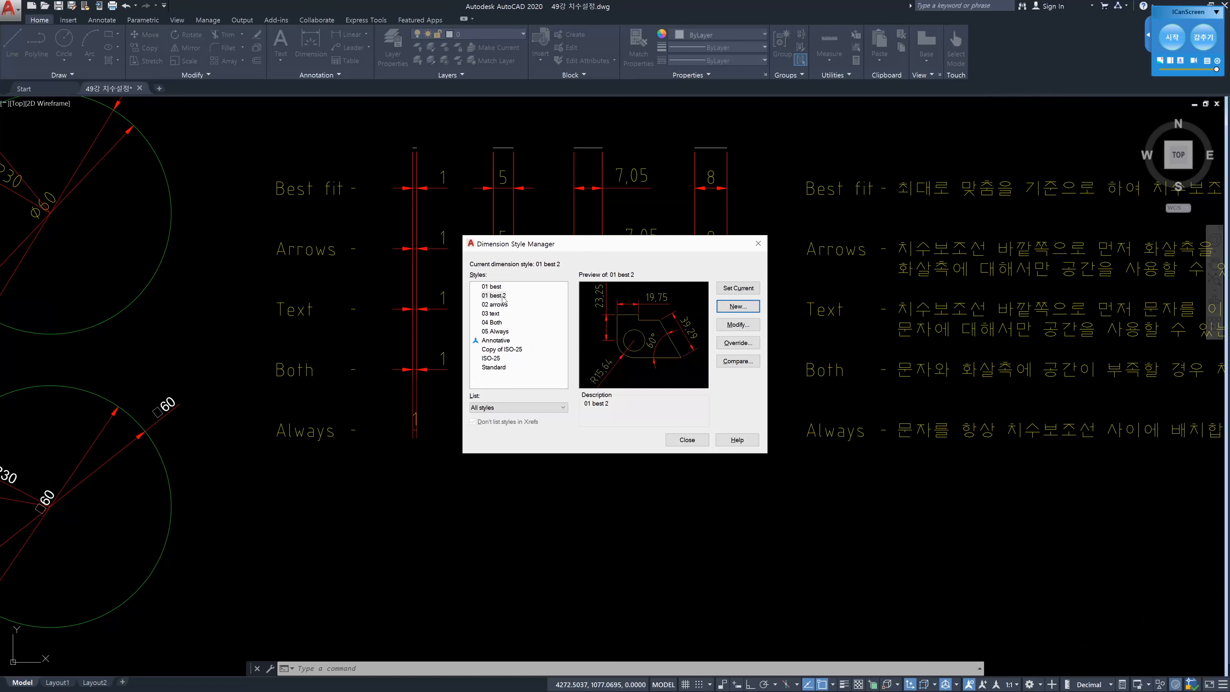
click(691, 438)
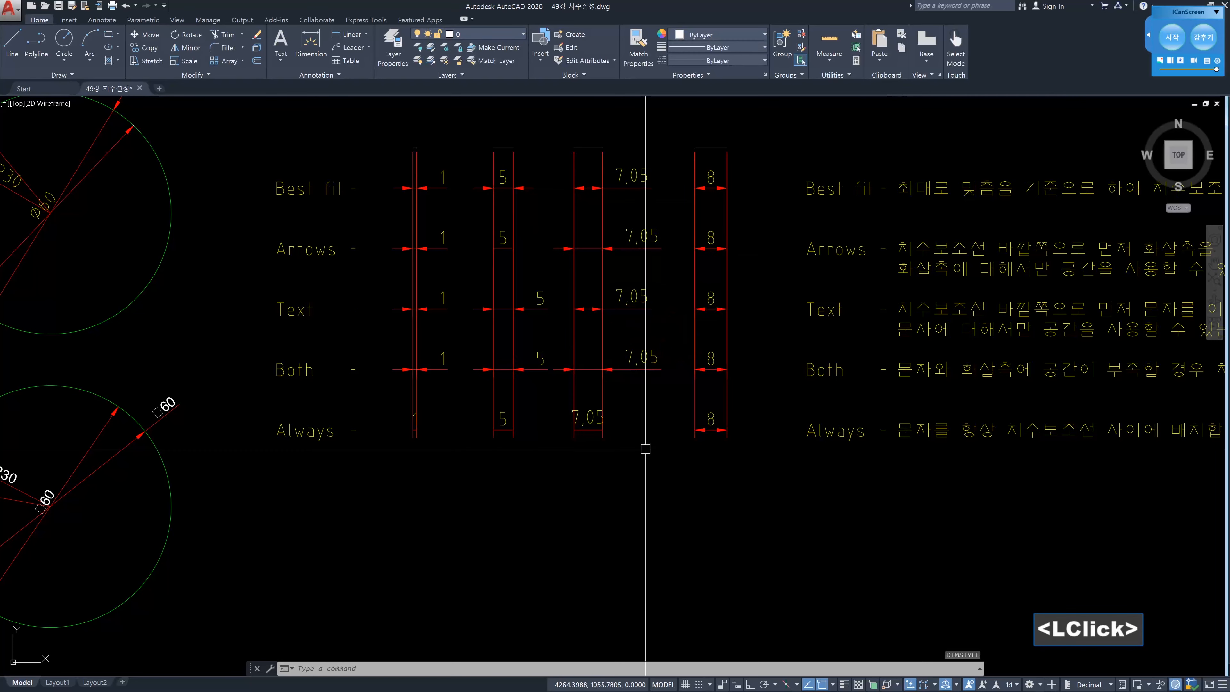
Place a horizontal linear dimension about 17.56 long in the empty area below the Always row
text(dli)
key(Return)
click(571, 494)
click(642, 493)
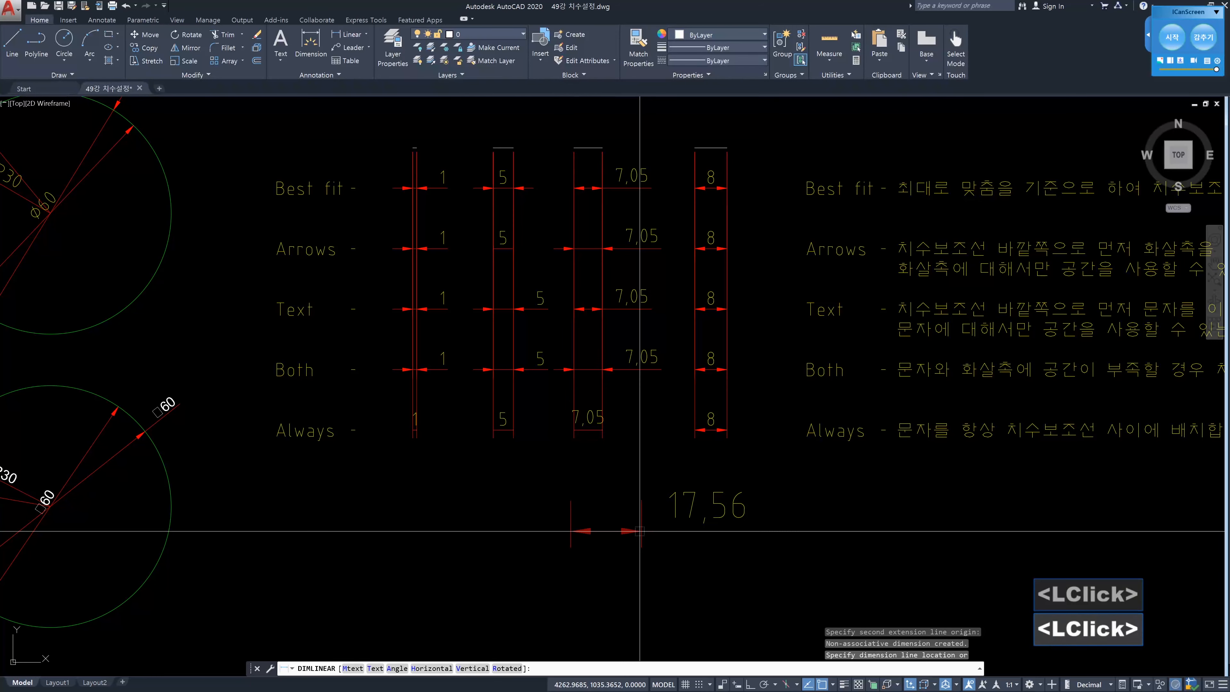
click(642, 558)
key(Escape)
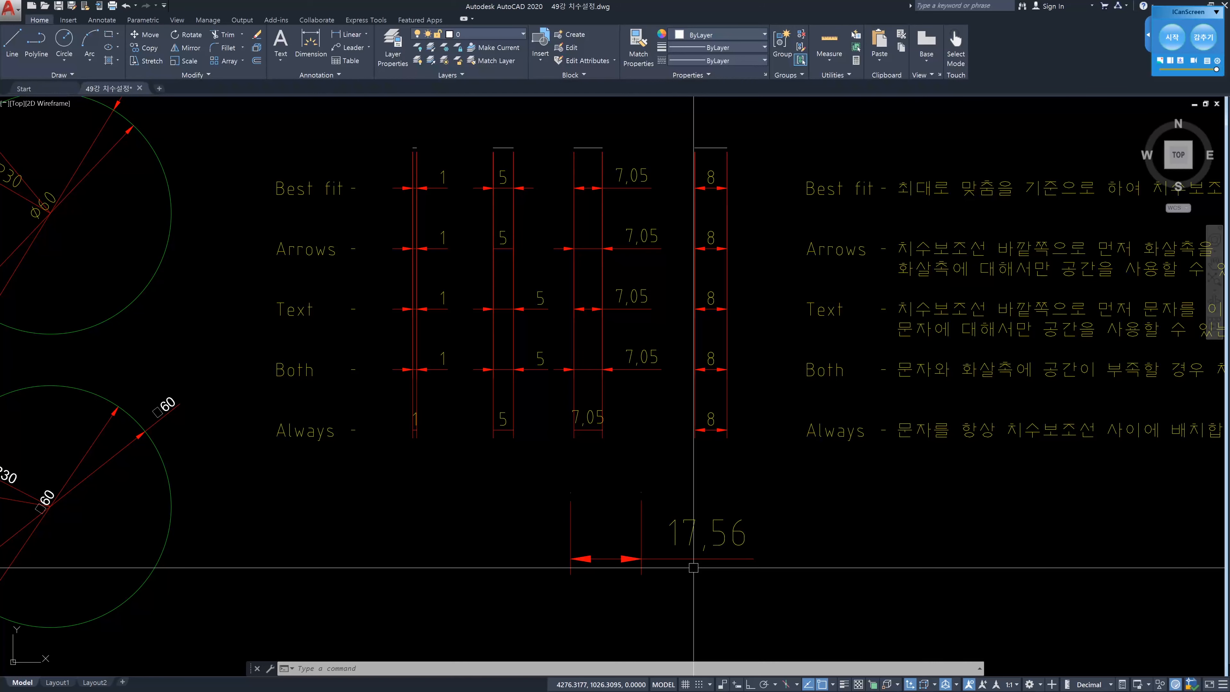
Delete the trial linear dimension below the Always row
click(710, 567)
click(668, 538)
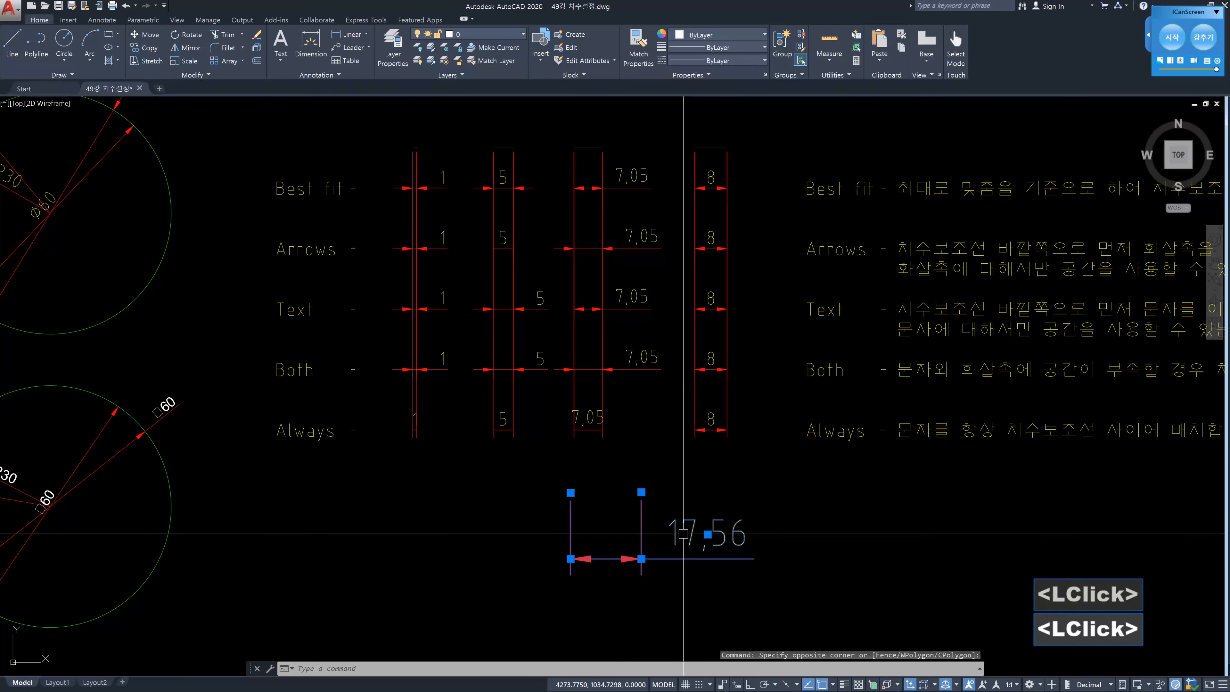
key(Delete)
Make 01 best the current dimension style and set its fit option to scale dimensions to layout
text(d)
key(Return)
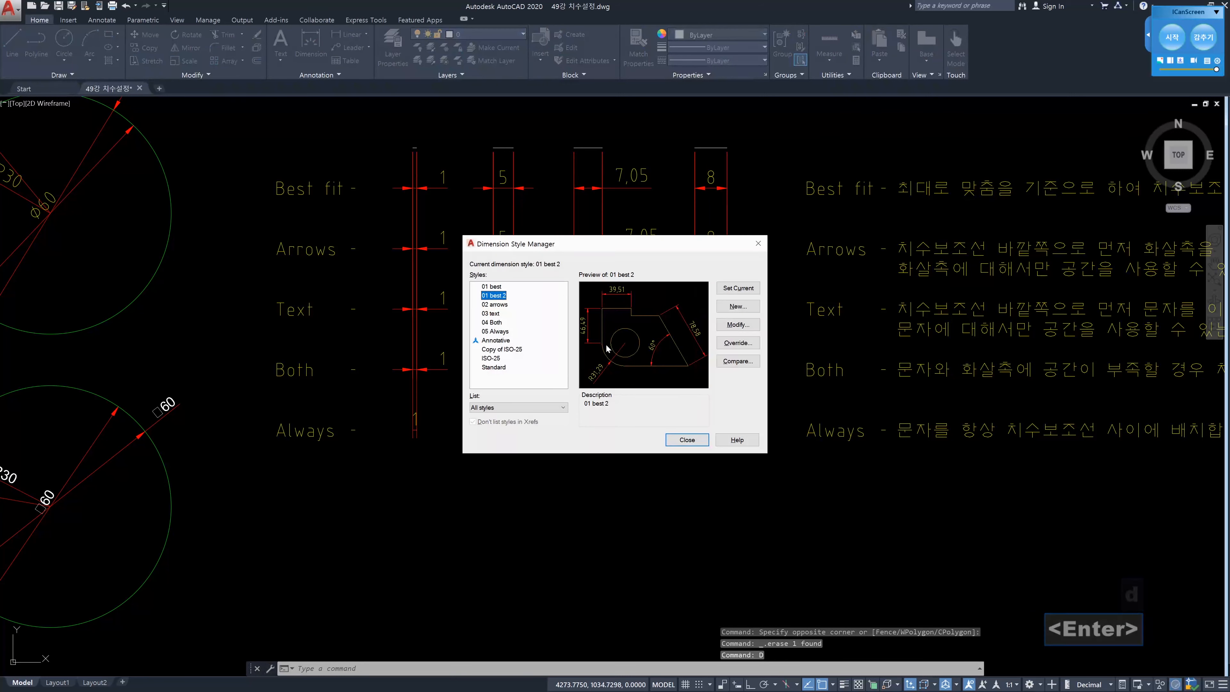
click(492, 286)
click(738, 288)
click(739, 325)
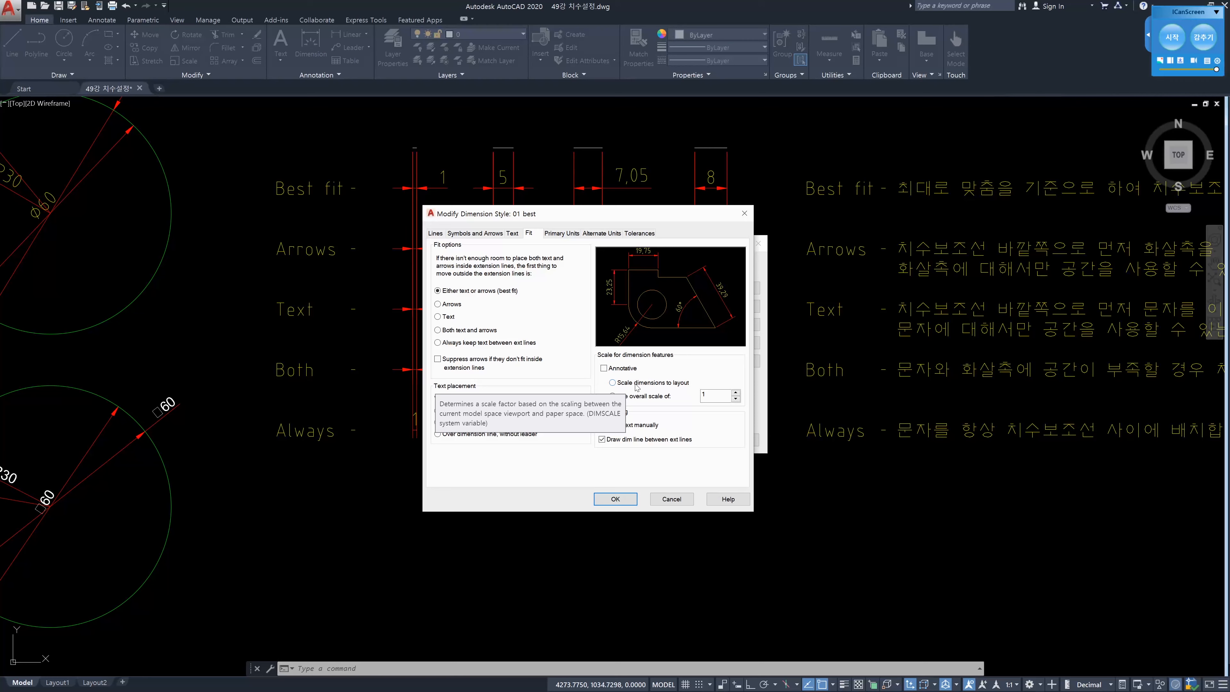
click(612, 383)
click(615, 499)
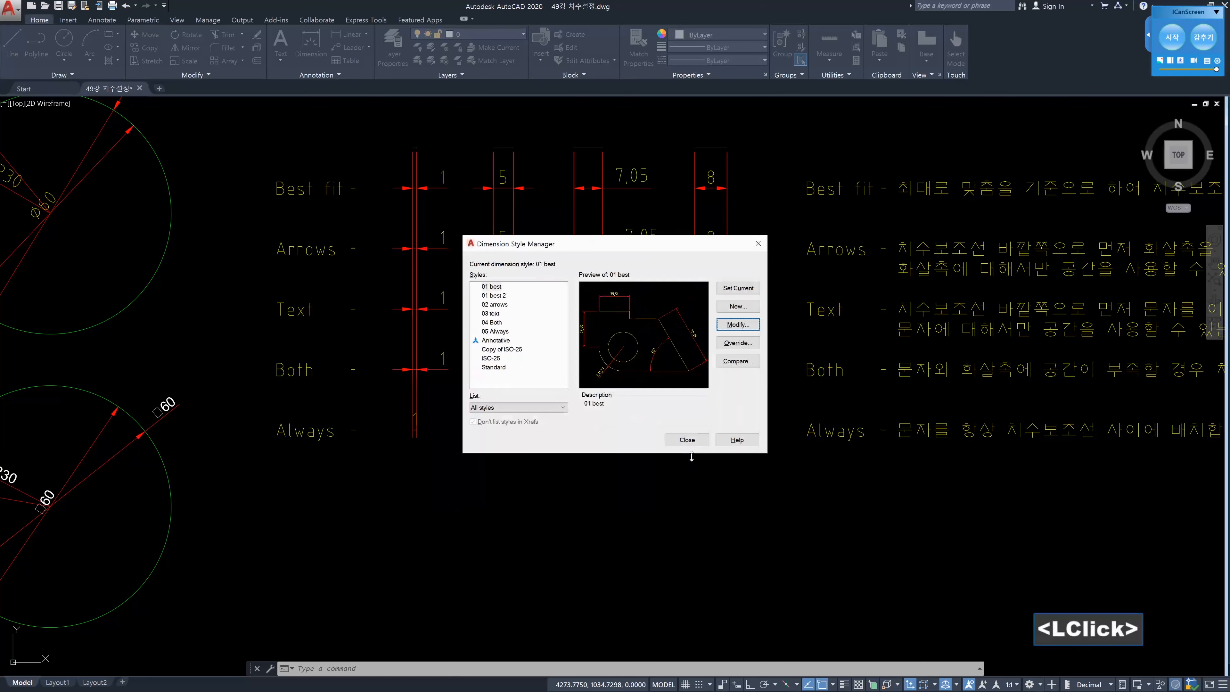
click(699, 442)
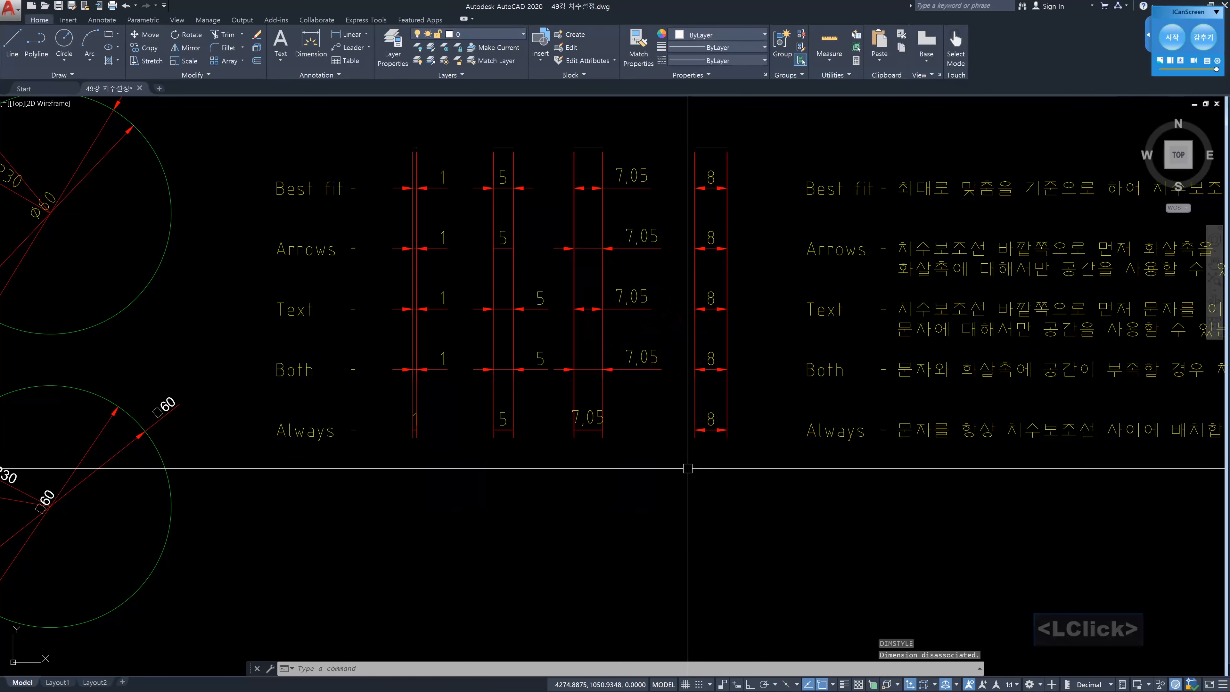
key(Escape)
View the drawing in Layout1 and return to model space
click(61, 682)
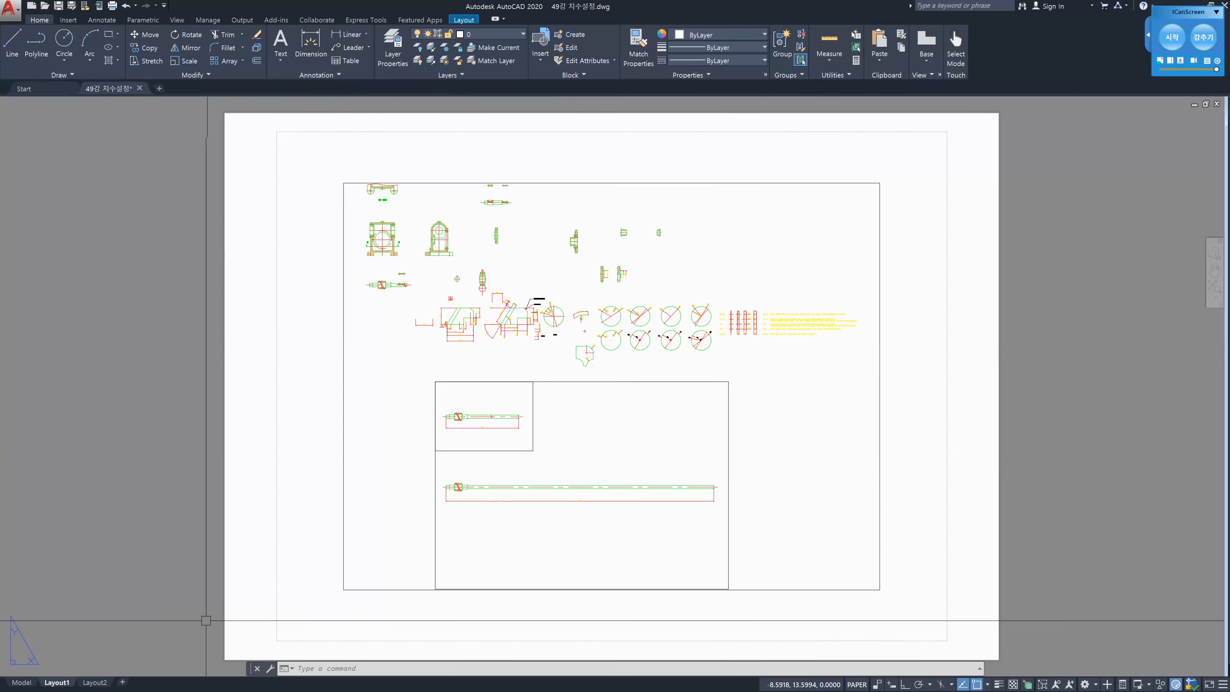
click(22, 682)
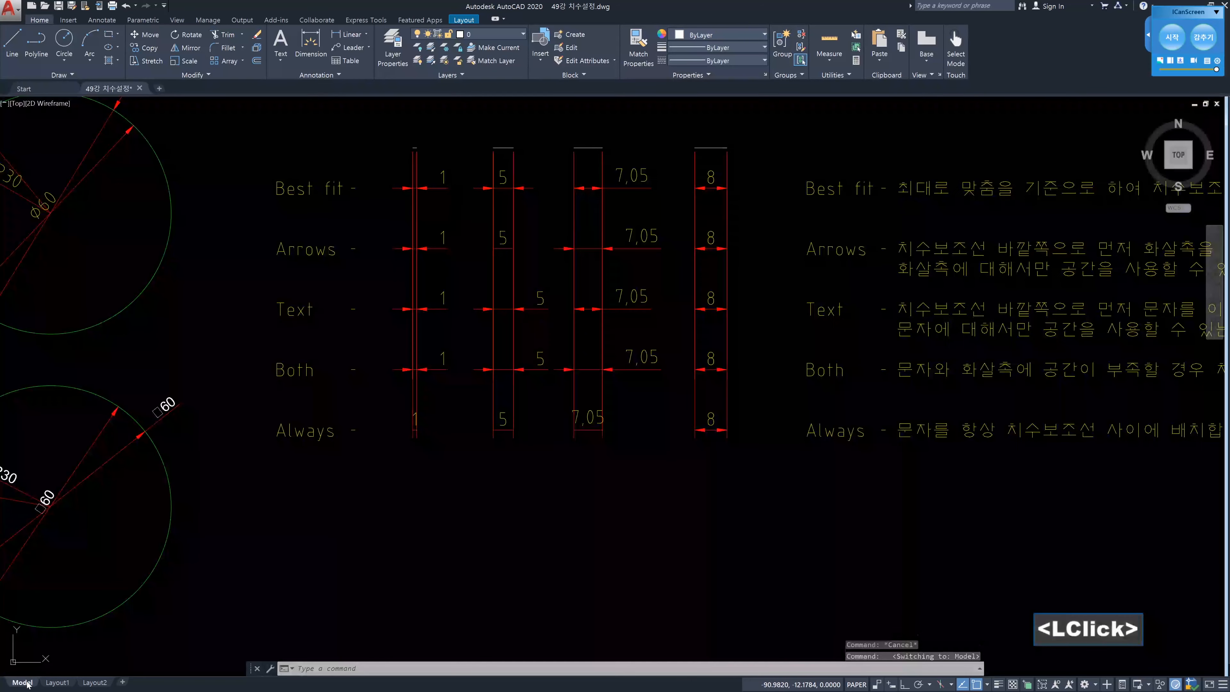
Turn off the layout display options for printable area, paper background and creating viewports in new layouts
text(op)
key(Return)
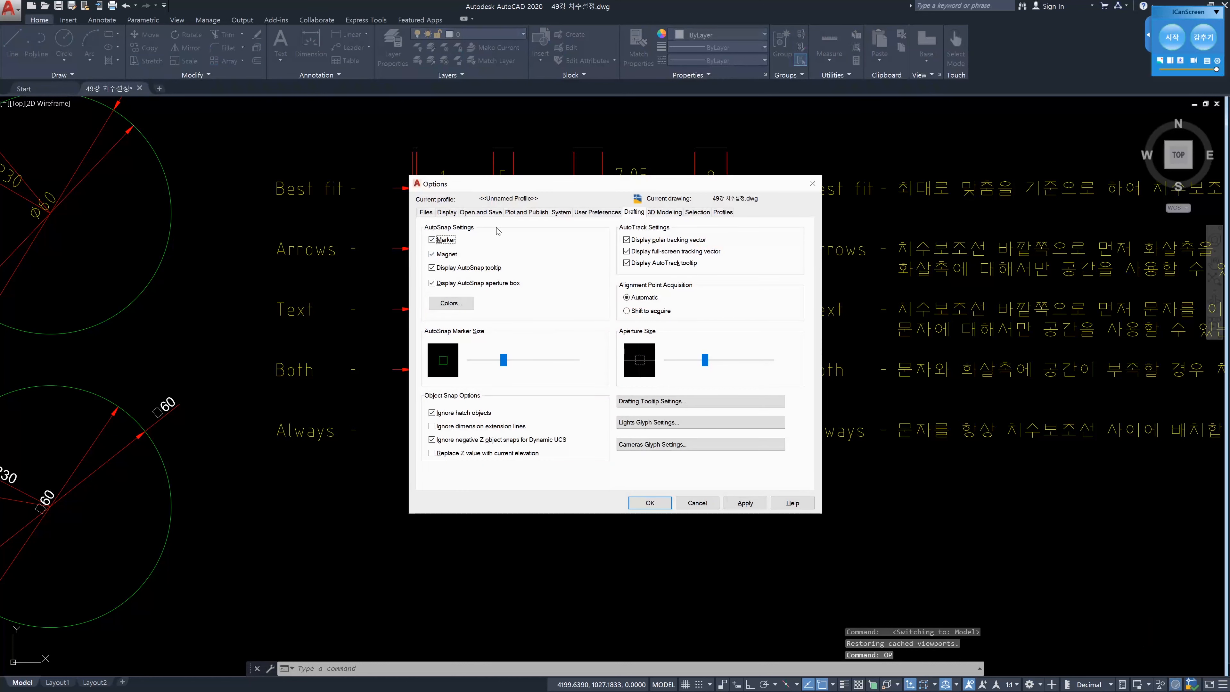
click(446, 213)
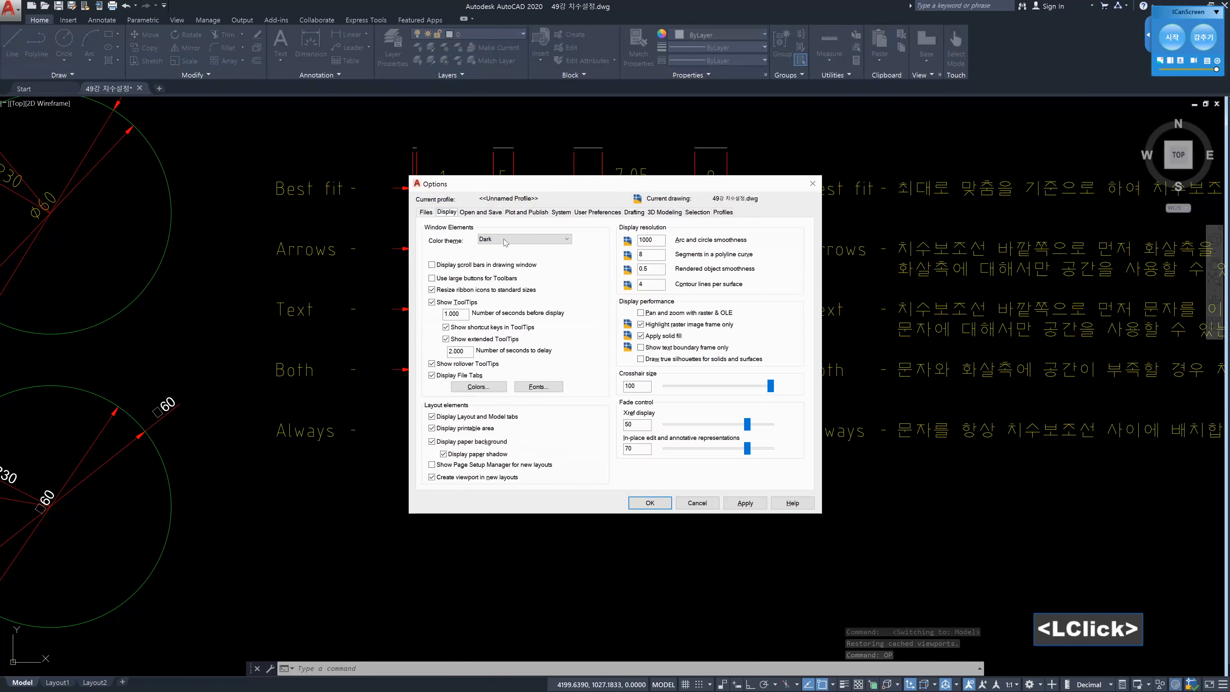
click(431, 428)
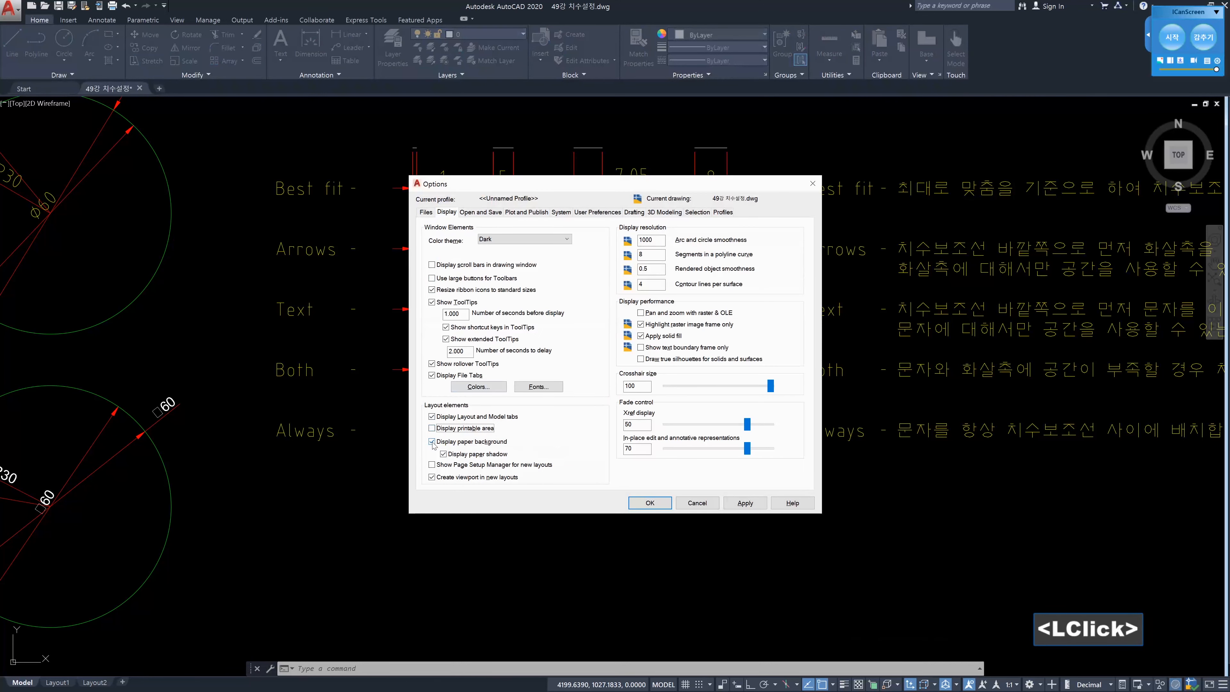
click(432, 477)
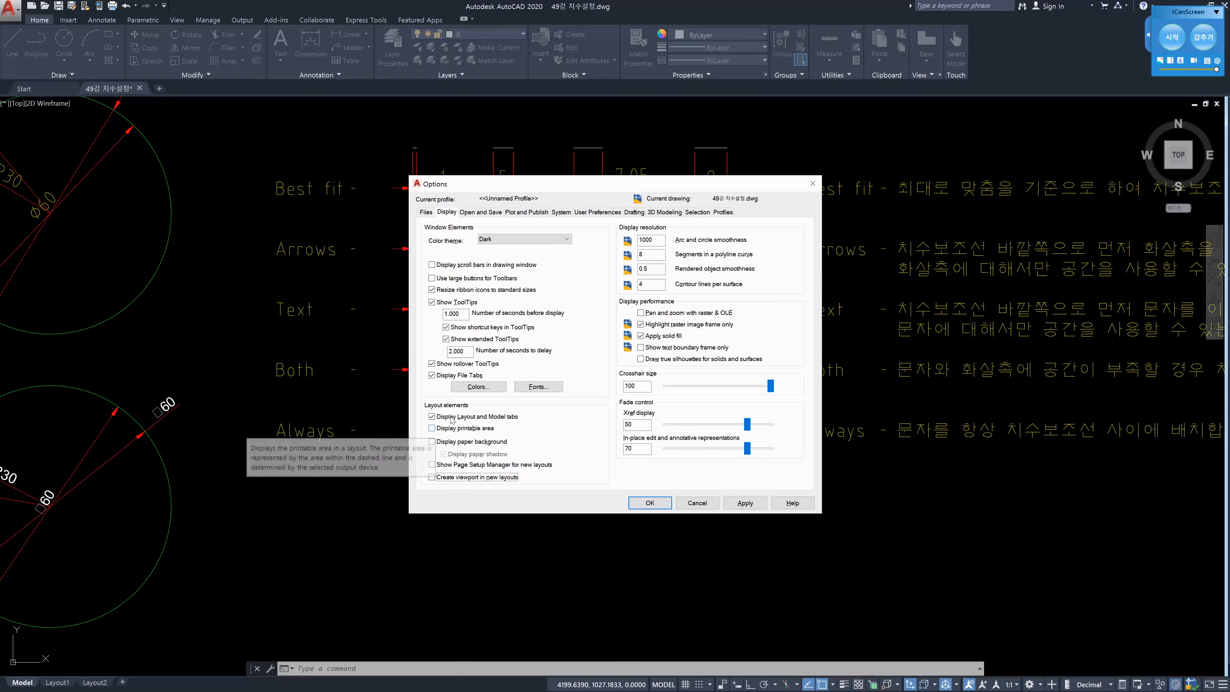
Set the uniform background colour of the sheet/layout context to black and apply it
click(479, 386)
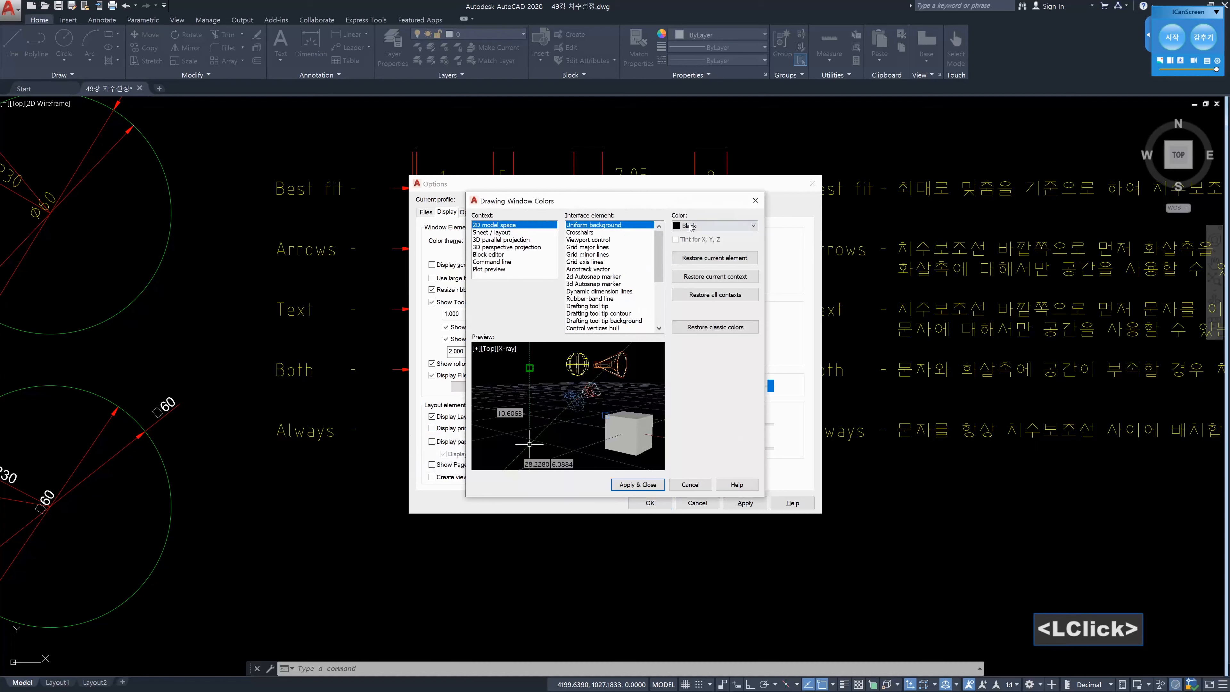
click(486, 232)
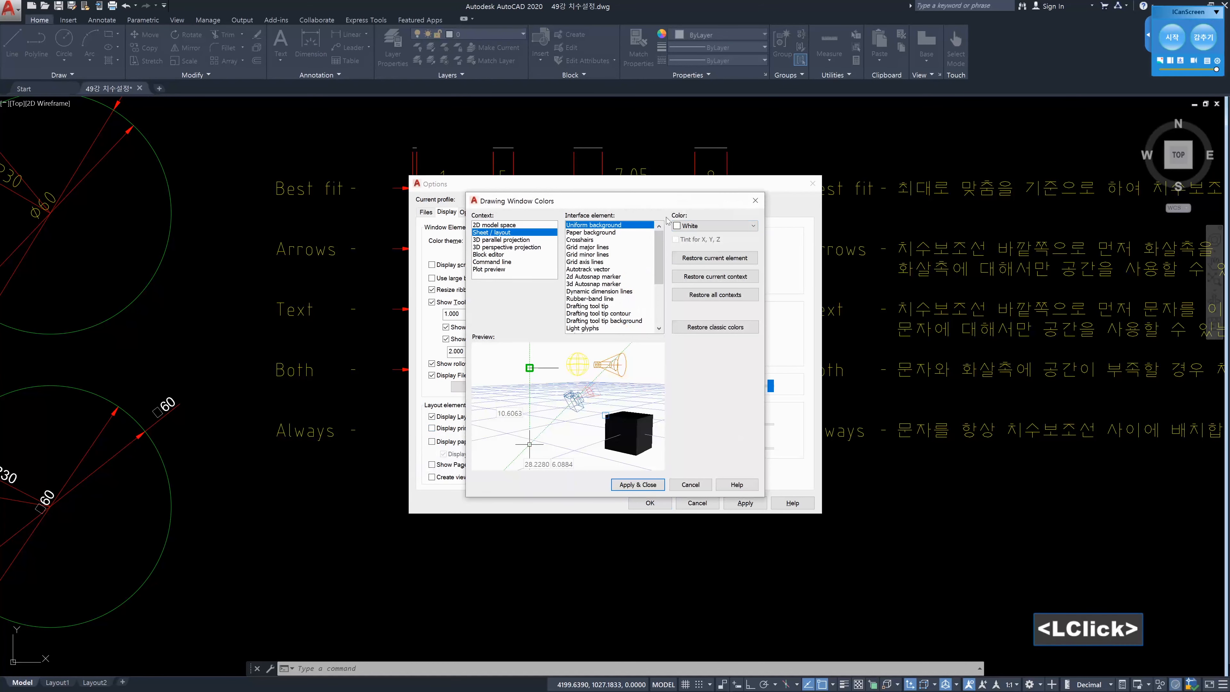
click(722, 228)
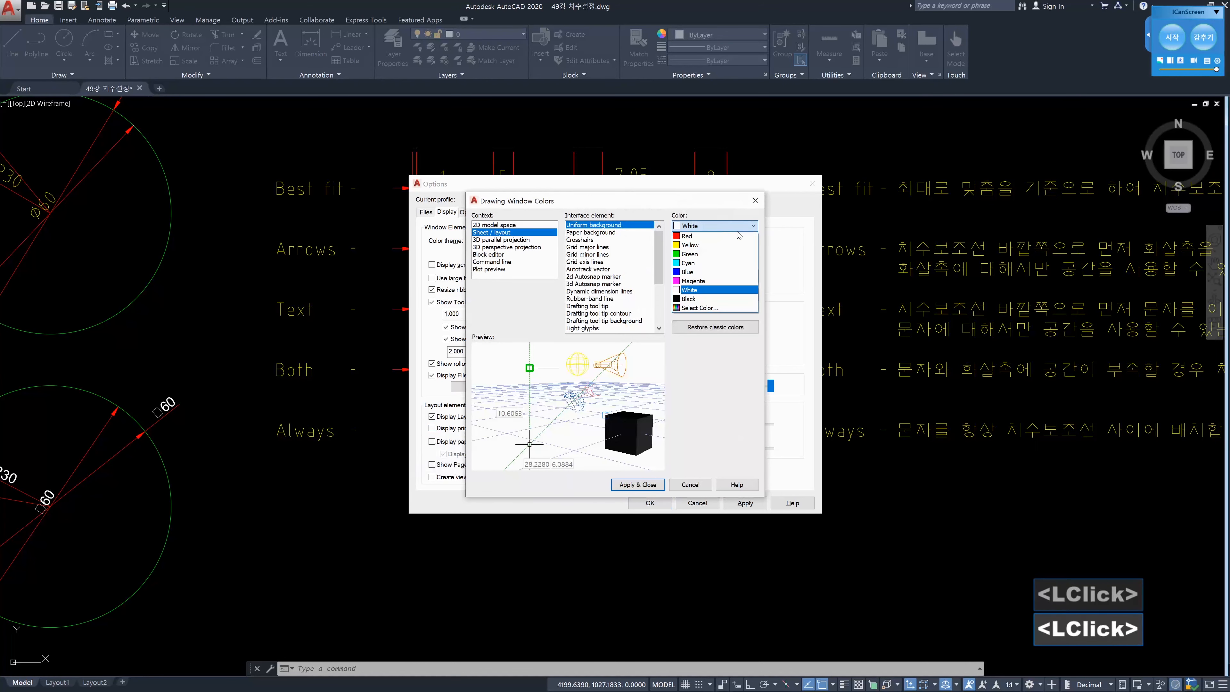
click(721, 301)
click(650, 482)
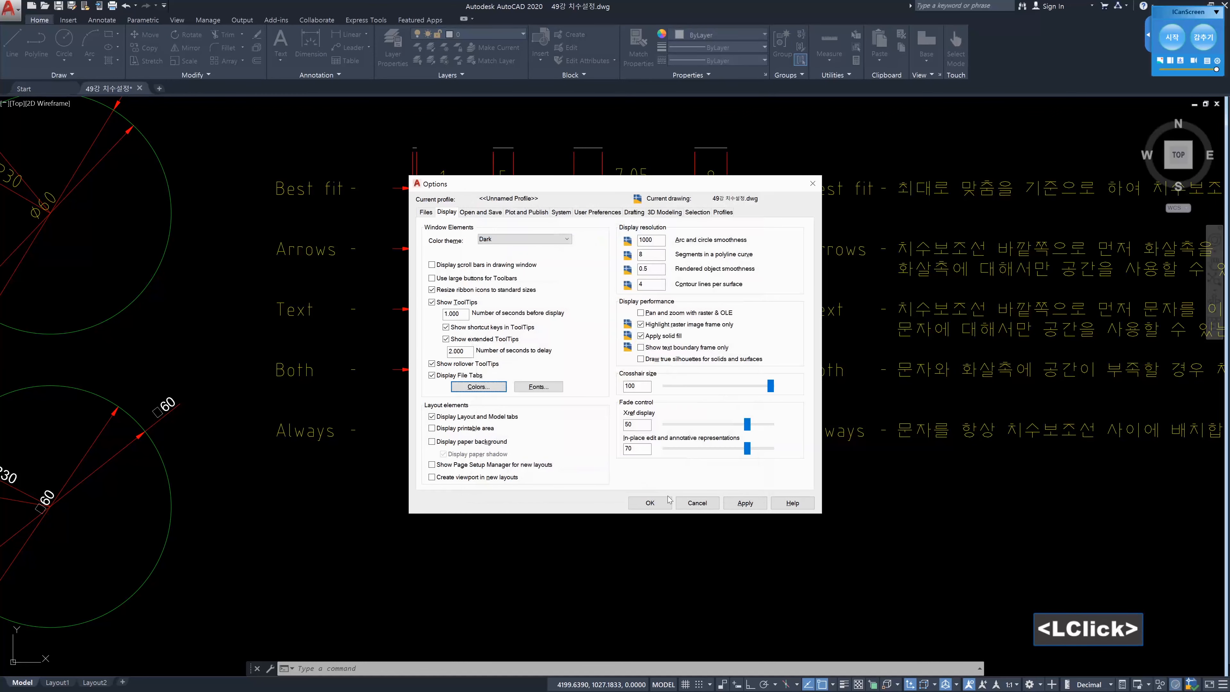
Accept the display options and erase the existing viewport from Layout1
click(657, 507)
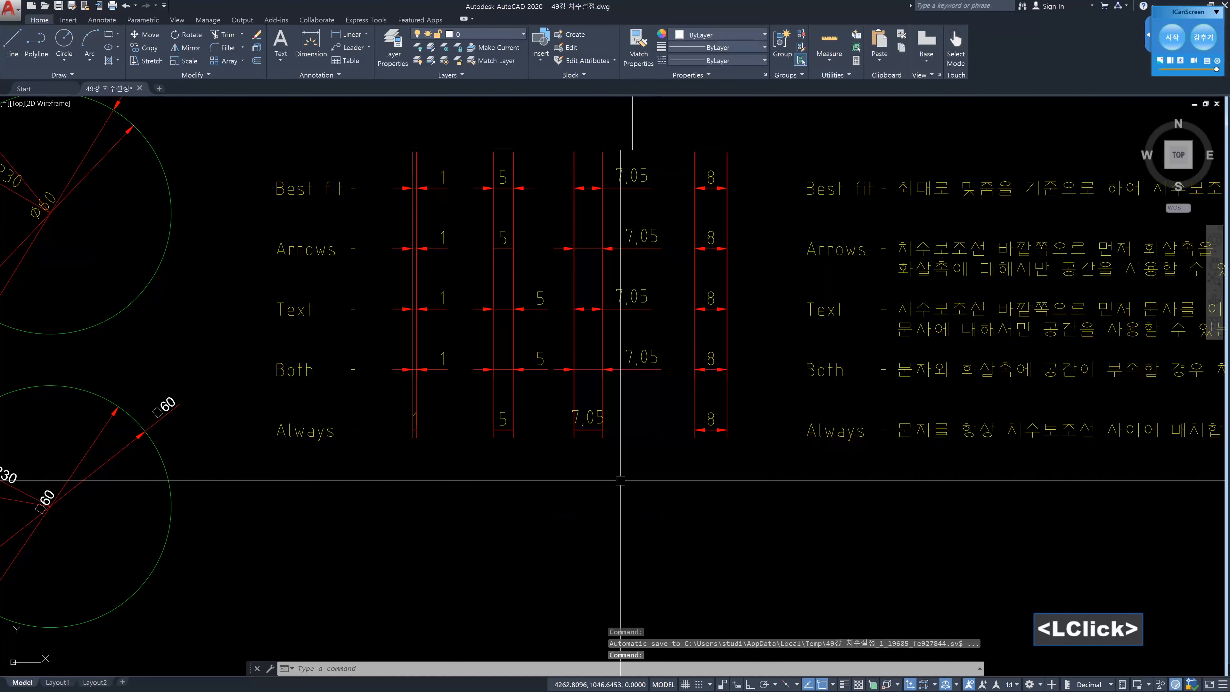
click(49, 684)
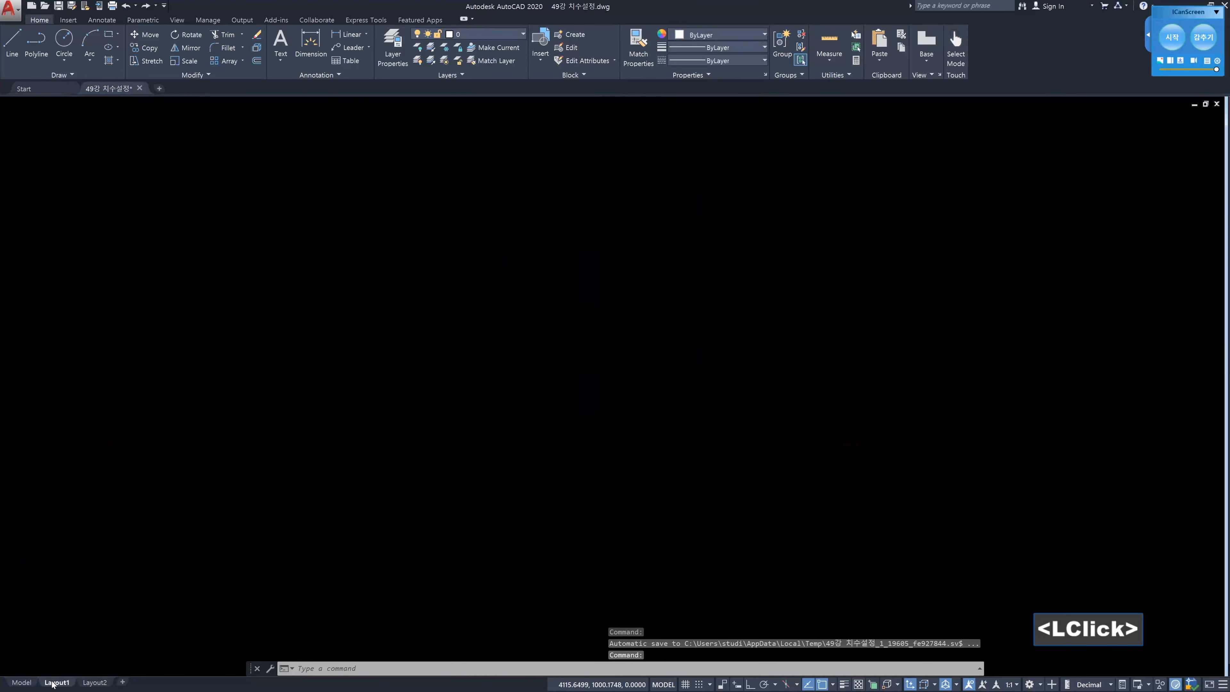
click(1032, 461)
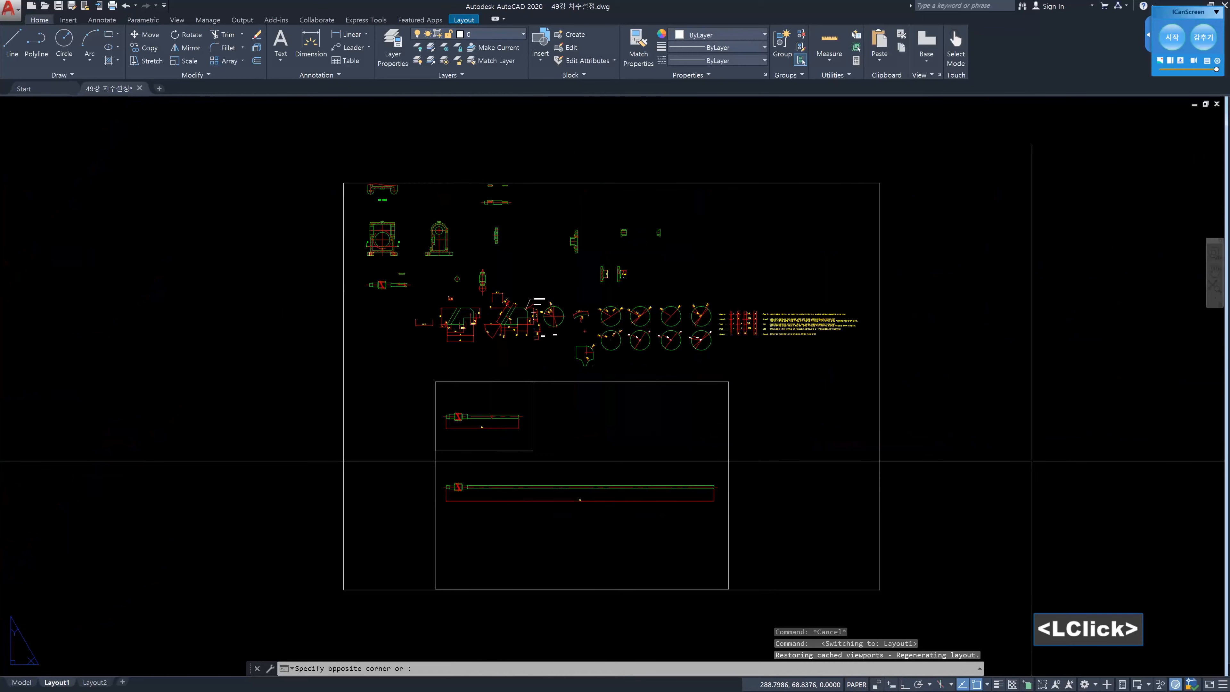
click(868, 426)
key(Delete)
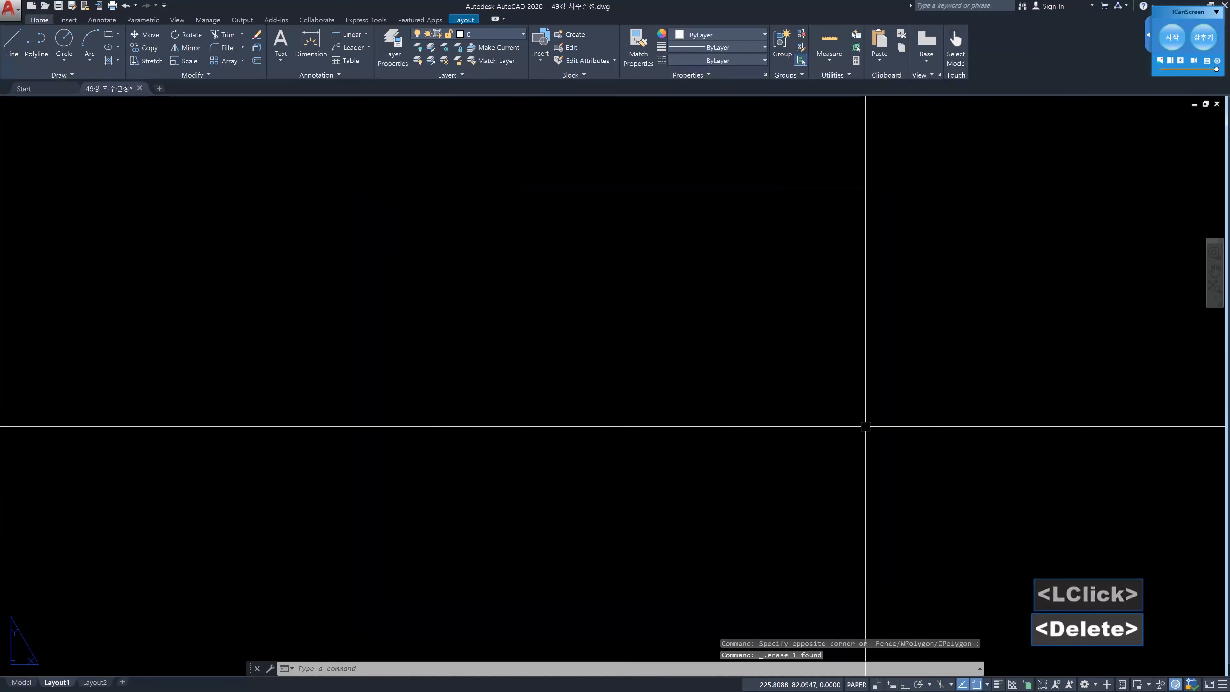
Create a new rectangular viewport on the empty Layout1 sheet with MVIEW
text(mv)
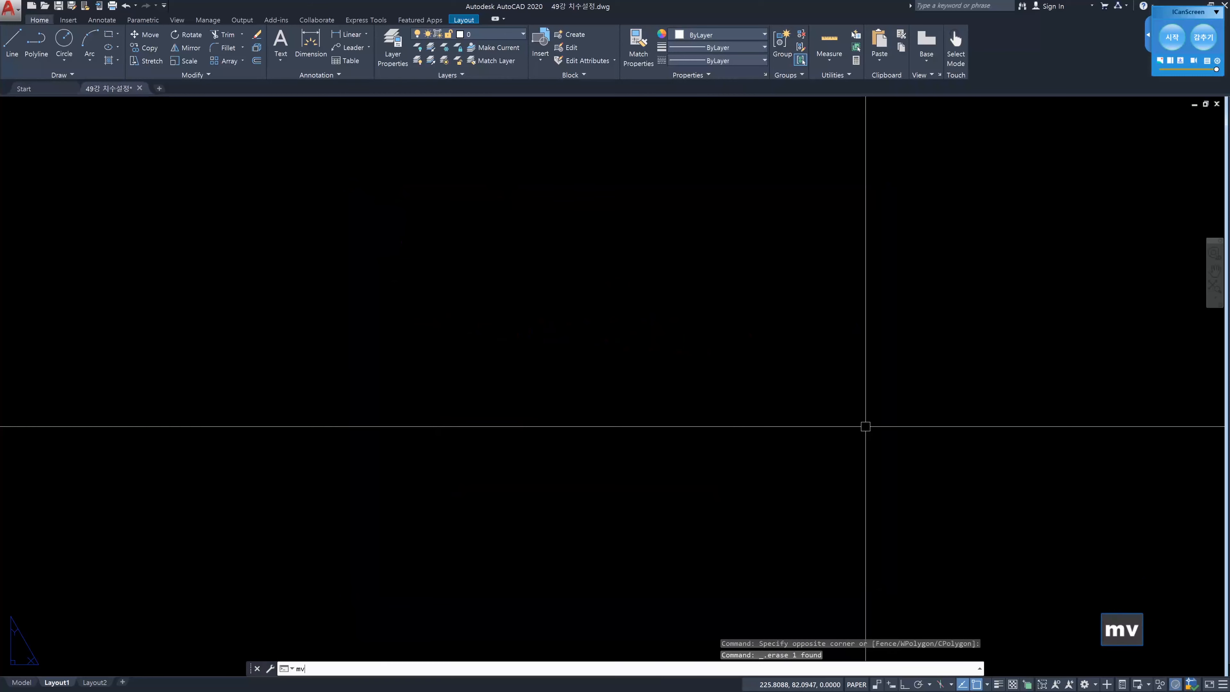
key(Return)
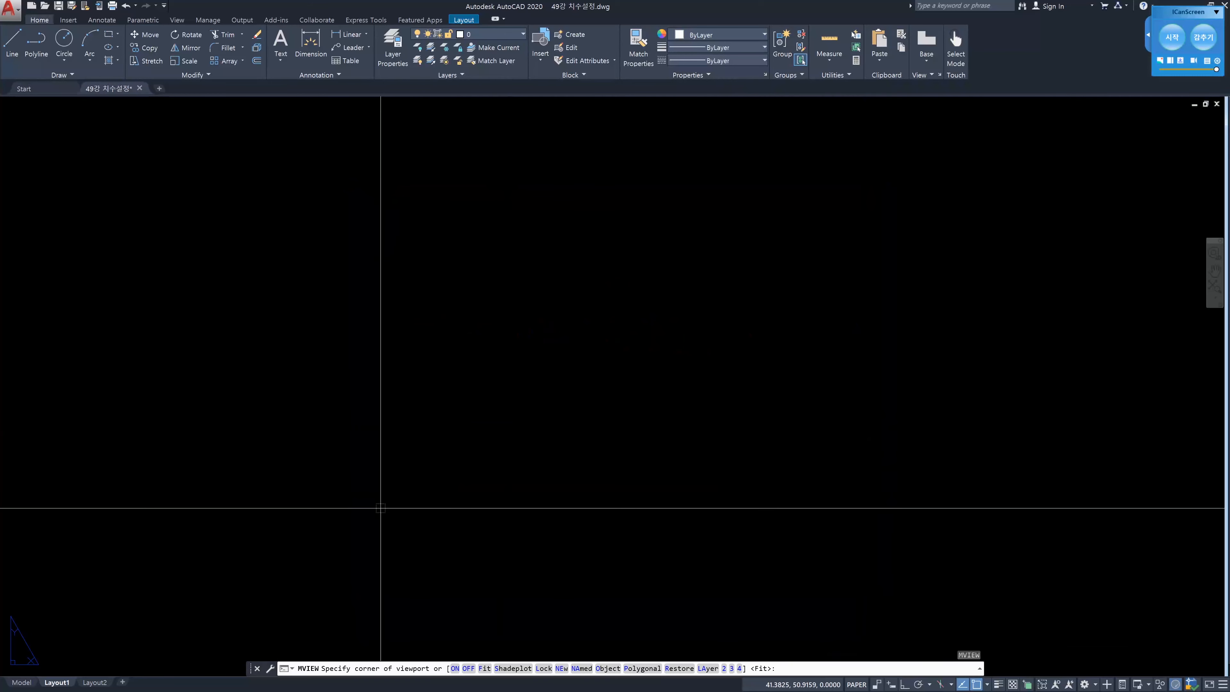
click(381, 508)
click(627, 338)
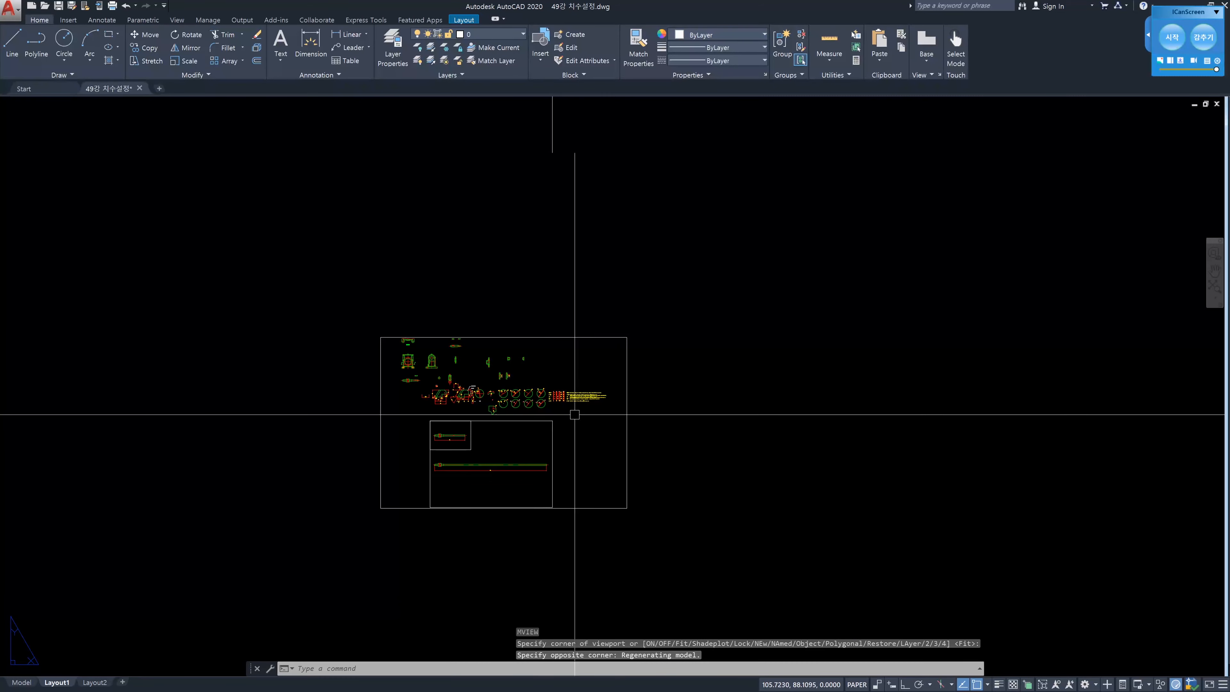
Set the new viewport's scale to 1:1
click(648, 445)
click(625, 426)
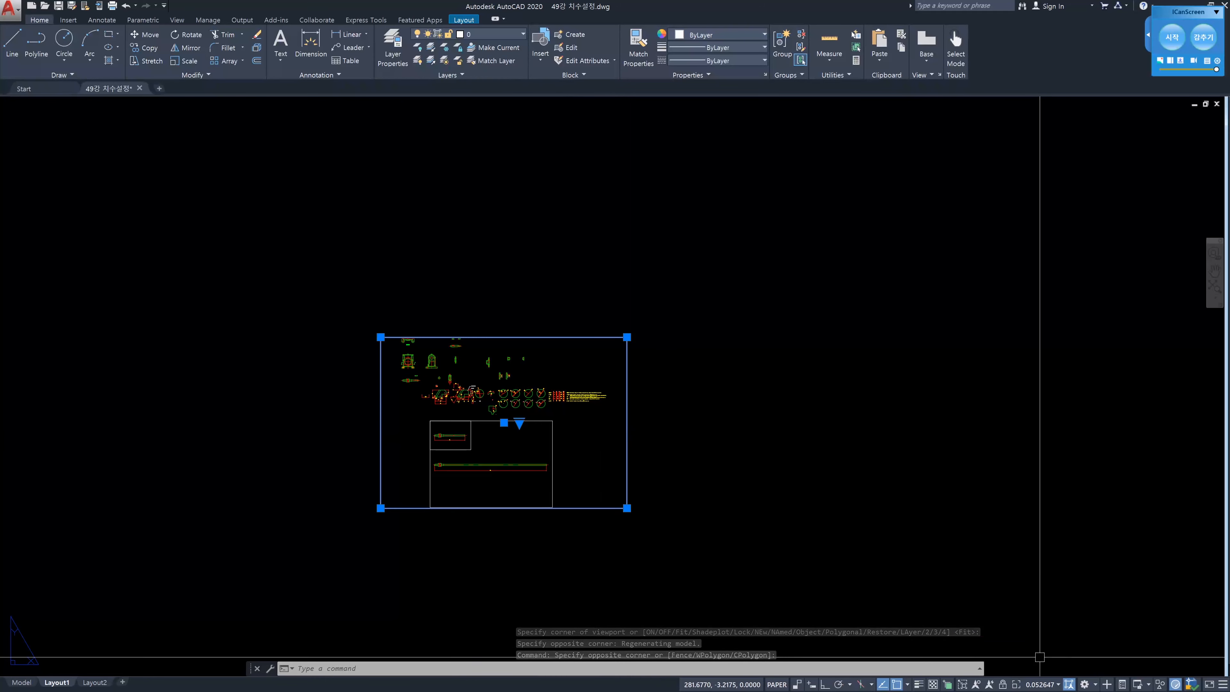
click(1058, 685)
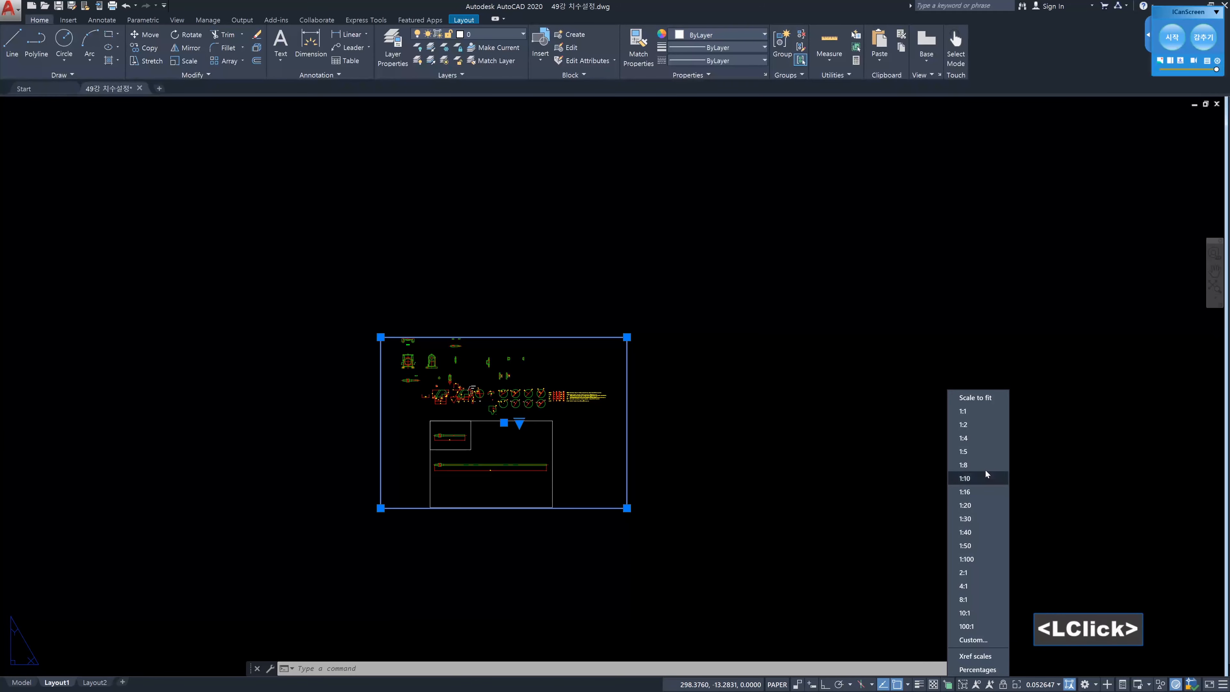
click(972, 413)
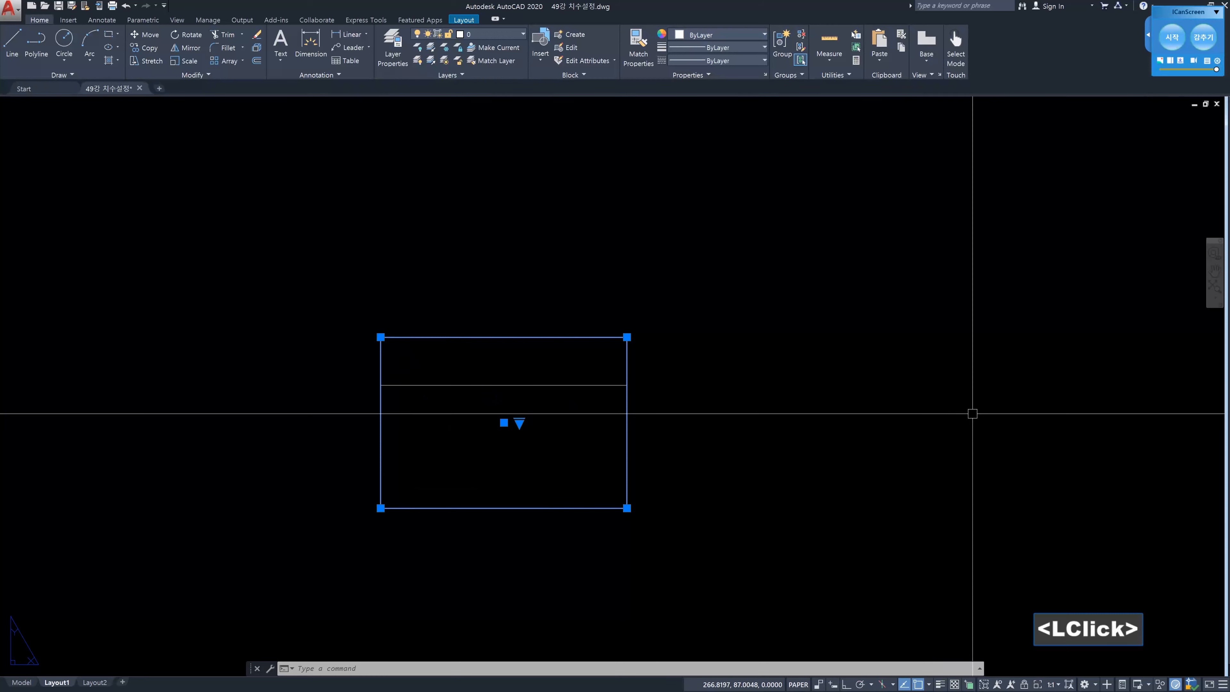
key(Escape)
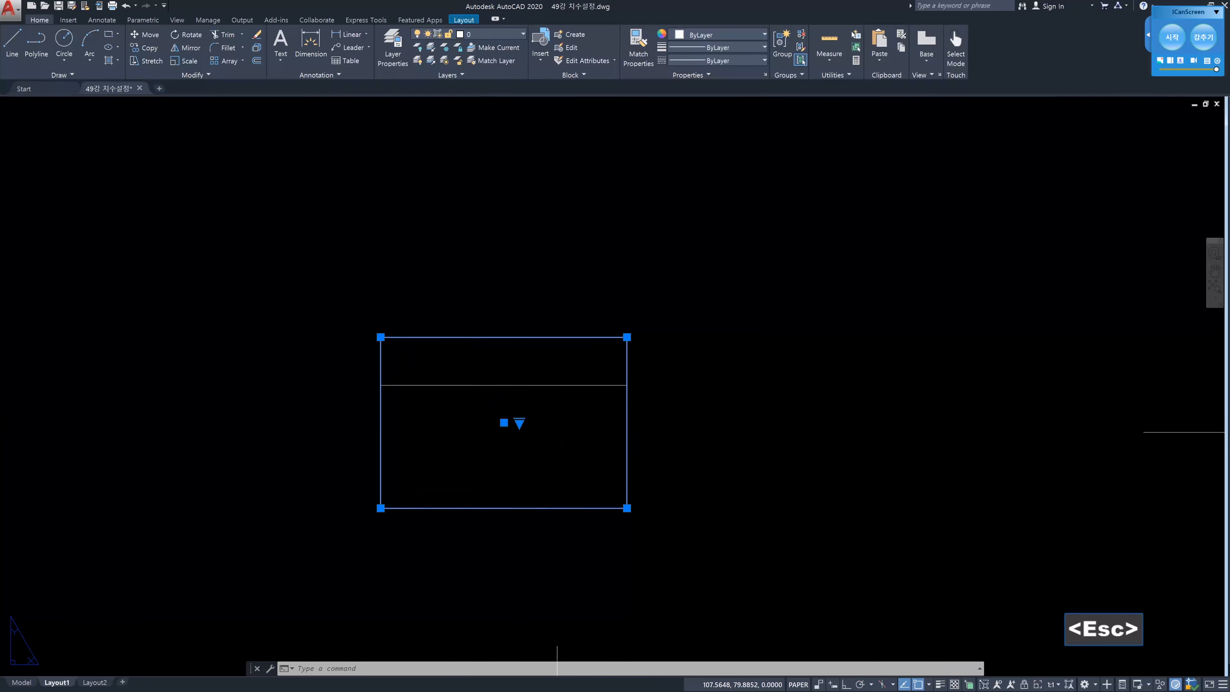
Enlarge the viewport by stretching its upper-right corner up and outward
scroll(603, 405, down, 2)
scroll(610, 400, down, 1)
scroll(610, 393, up, 2)
click(615, 386)
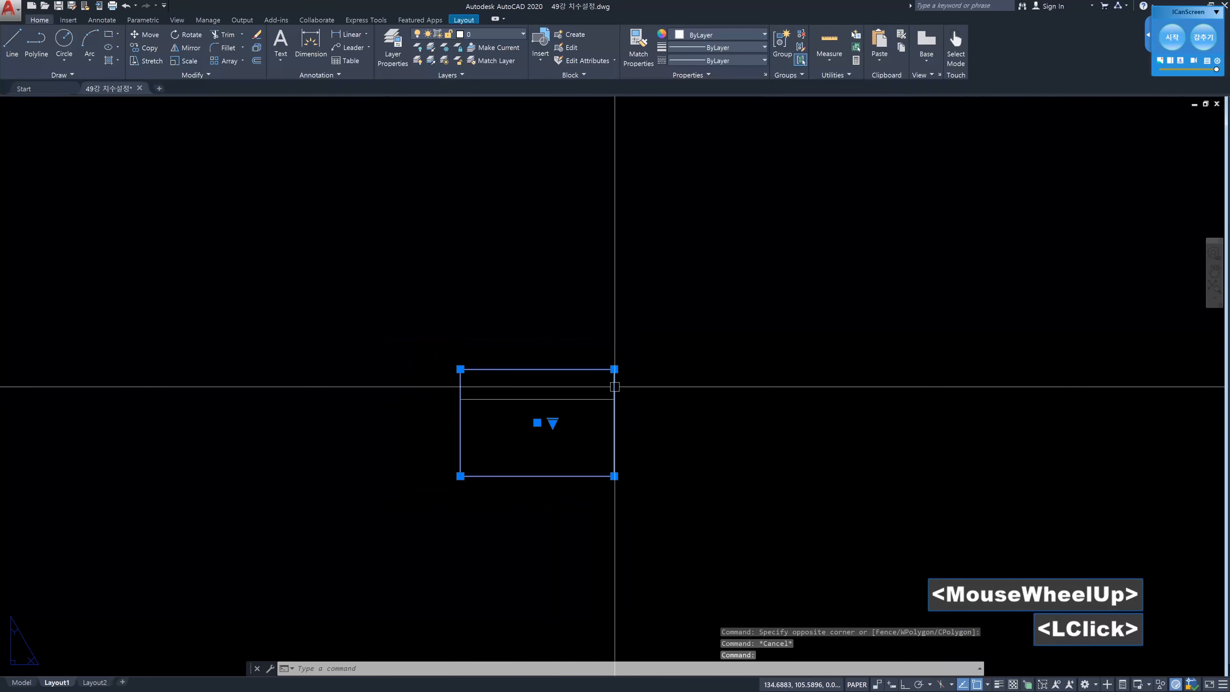
click(614, 370)
click(877, 171)
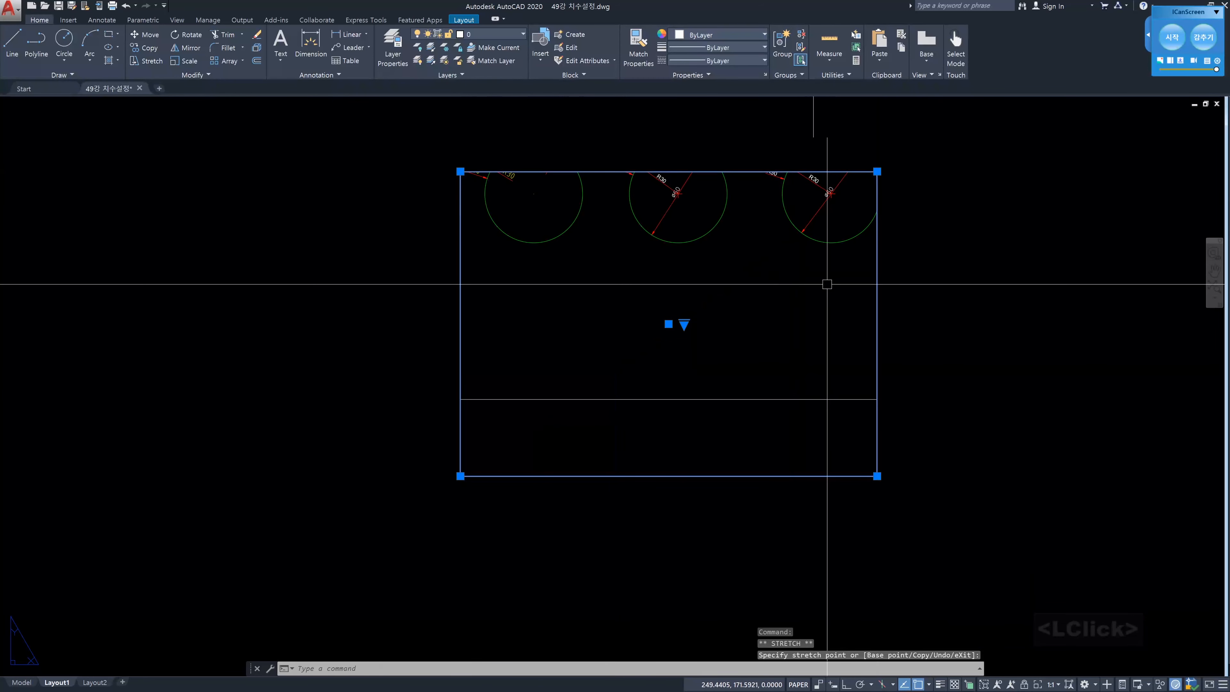
Activate the viewport and frame the last pair of dimensioned circles beside the Best fit to Always samples
key(Escape)
click(799, 275)
double_click(794, 286)
middle_drag(794, 286, 692, 457)
middle_drag(758, 394, 545, 412)
middle_drag(709, 407, 578, 402)
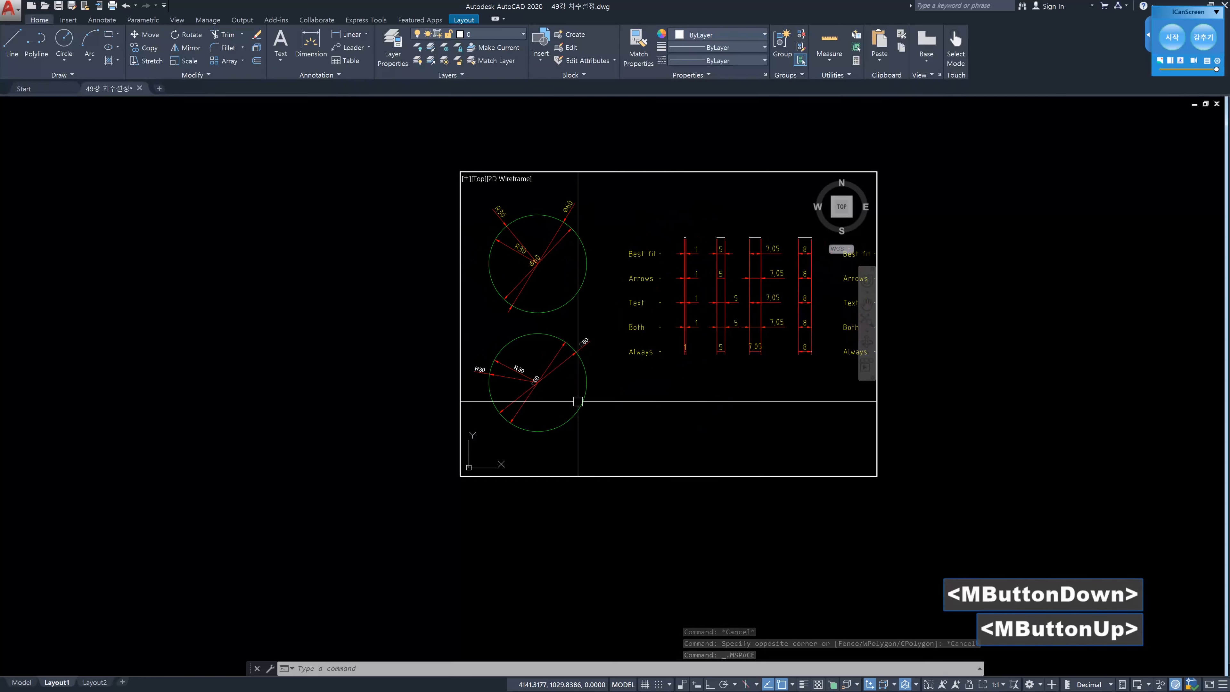
Add a horizontal linear dimension about 8.64 long inside the active viewport, below the fit option samples
double_click(941, 383)
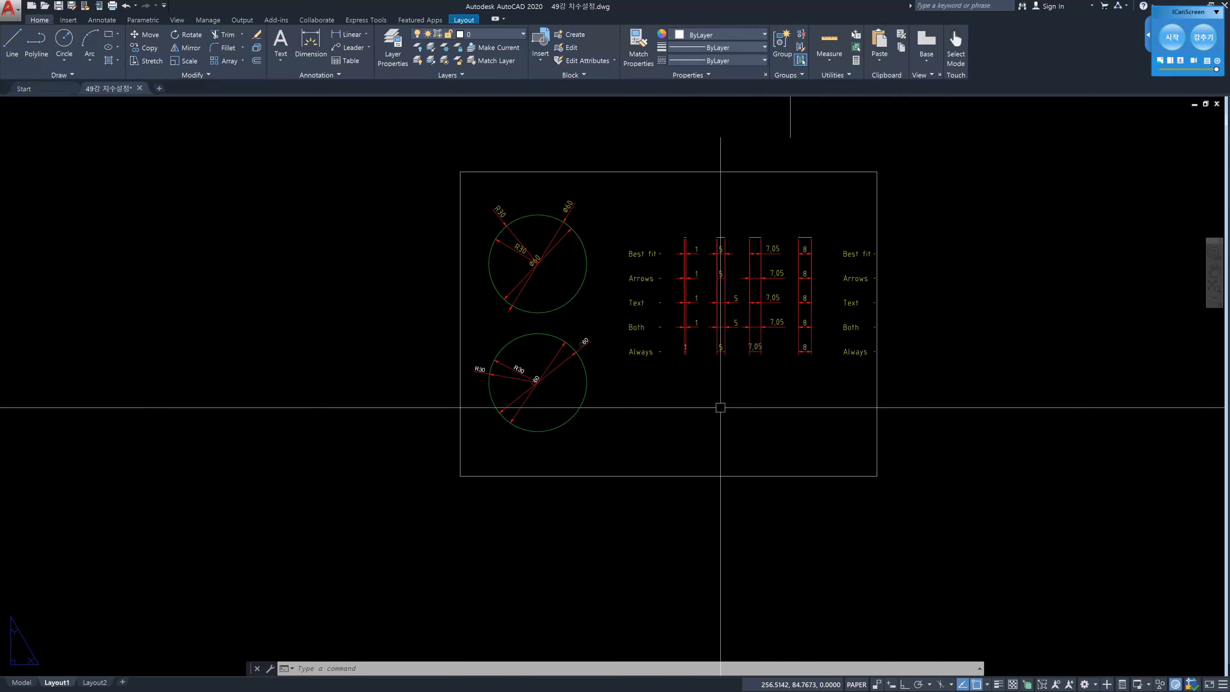
click(757, 388)
double_click(756, 388)
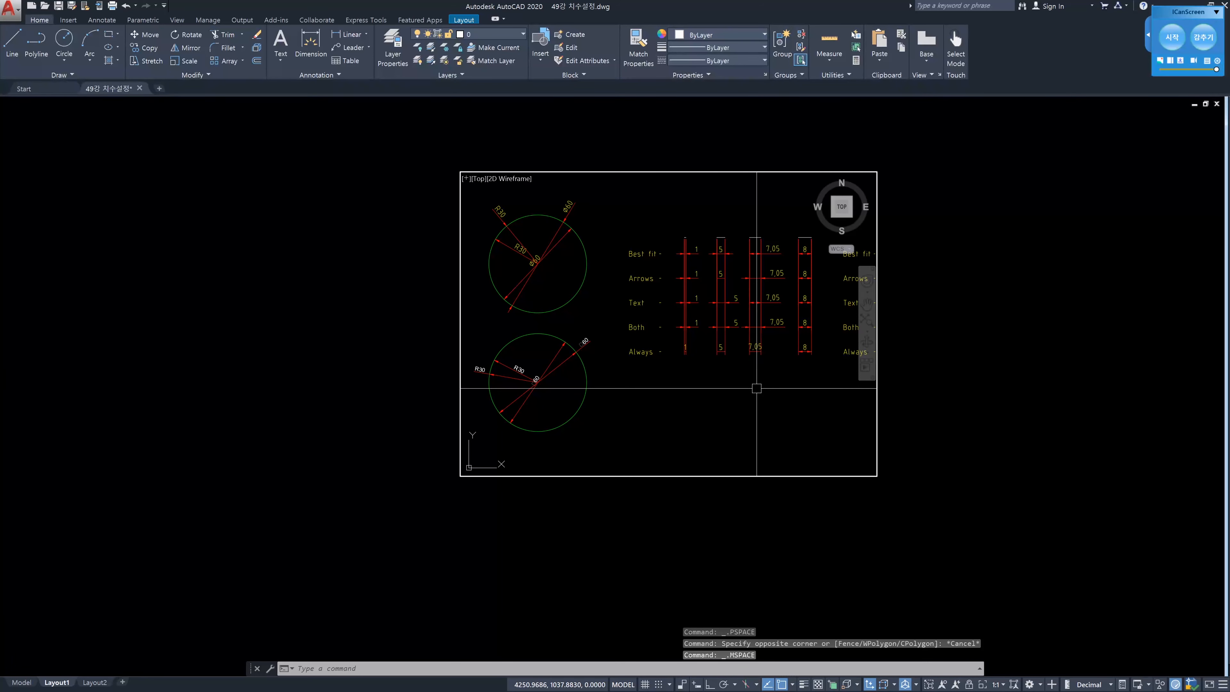
text(d)
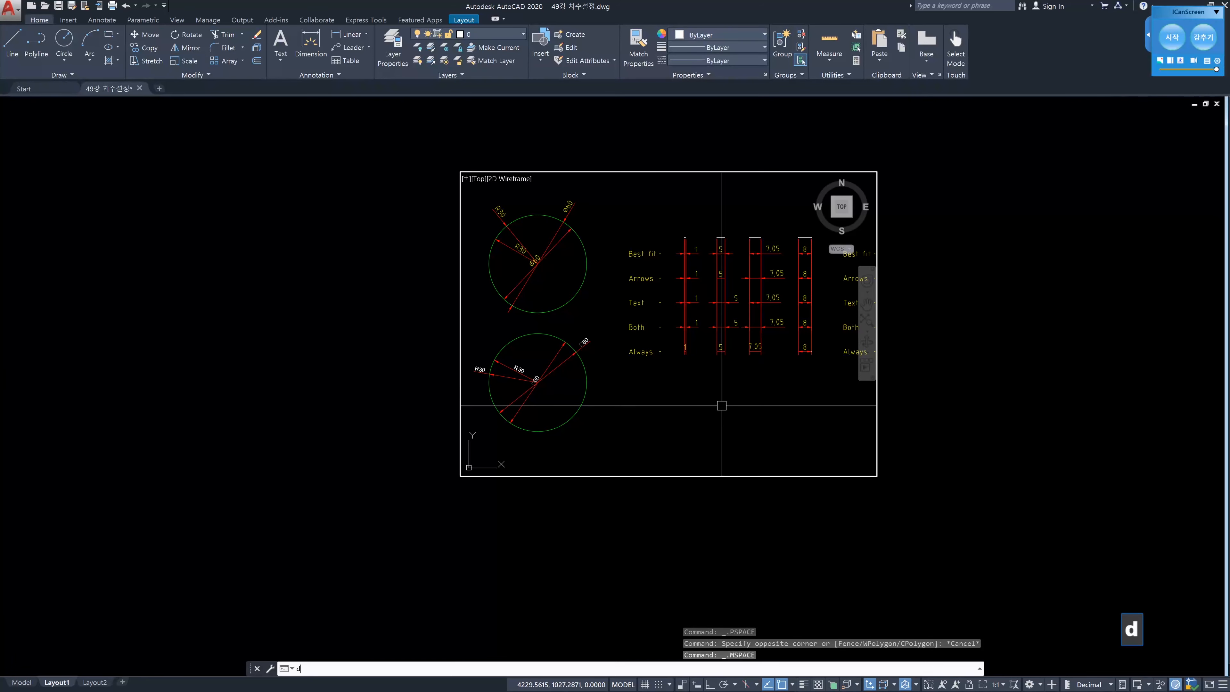
text(li)
key(Return)
click(717, 403)
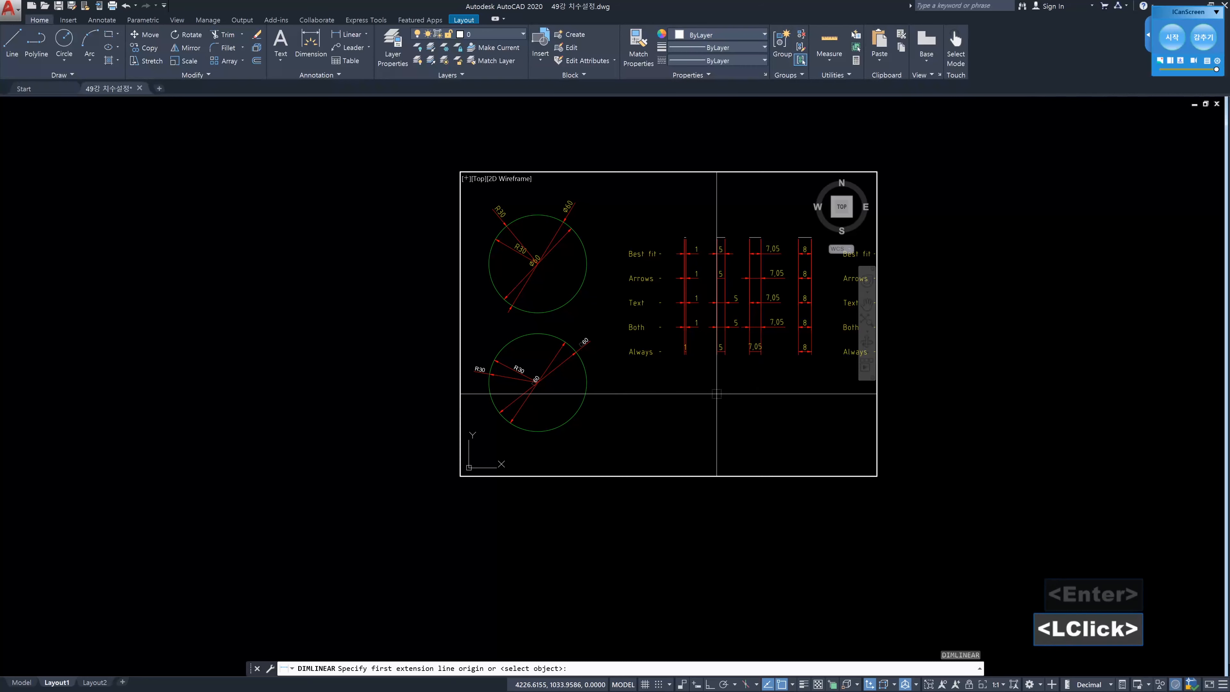
click(733, 406)
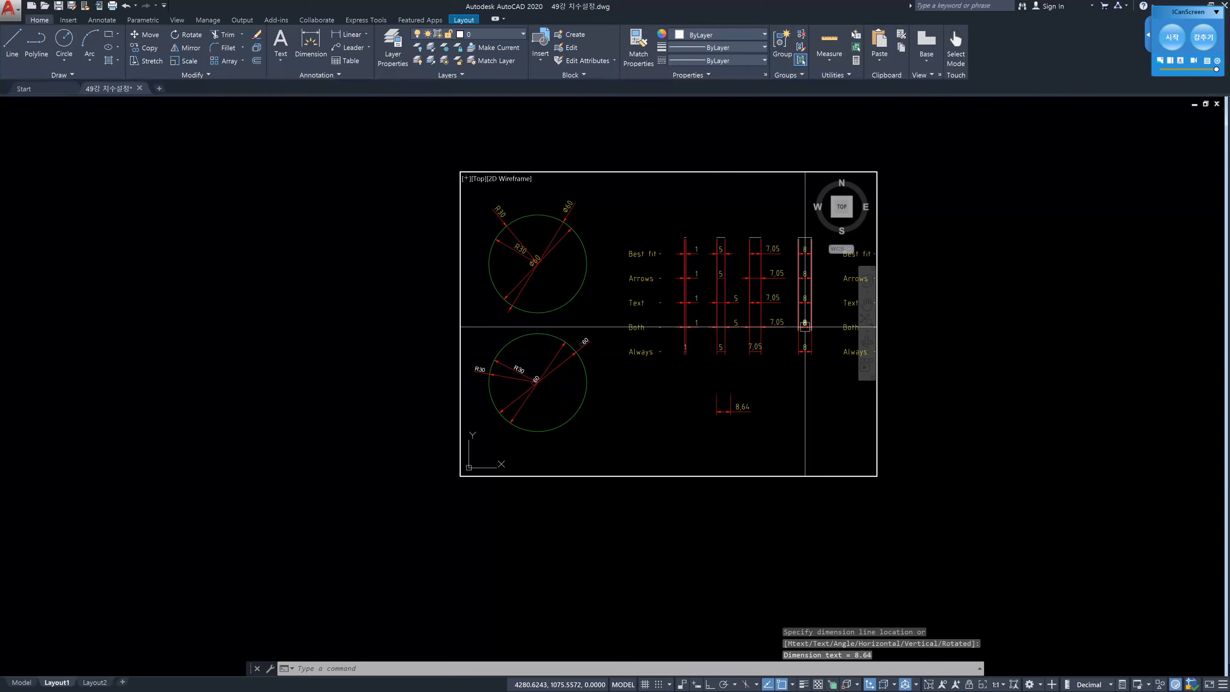
Return to paper space and set the viewport's scale to 1:2
double_click(1005, 324)
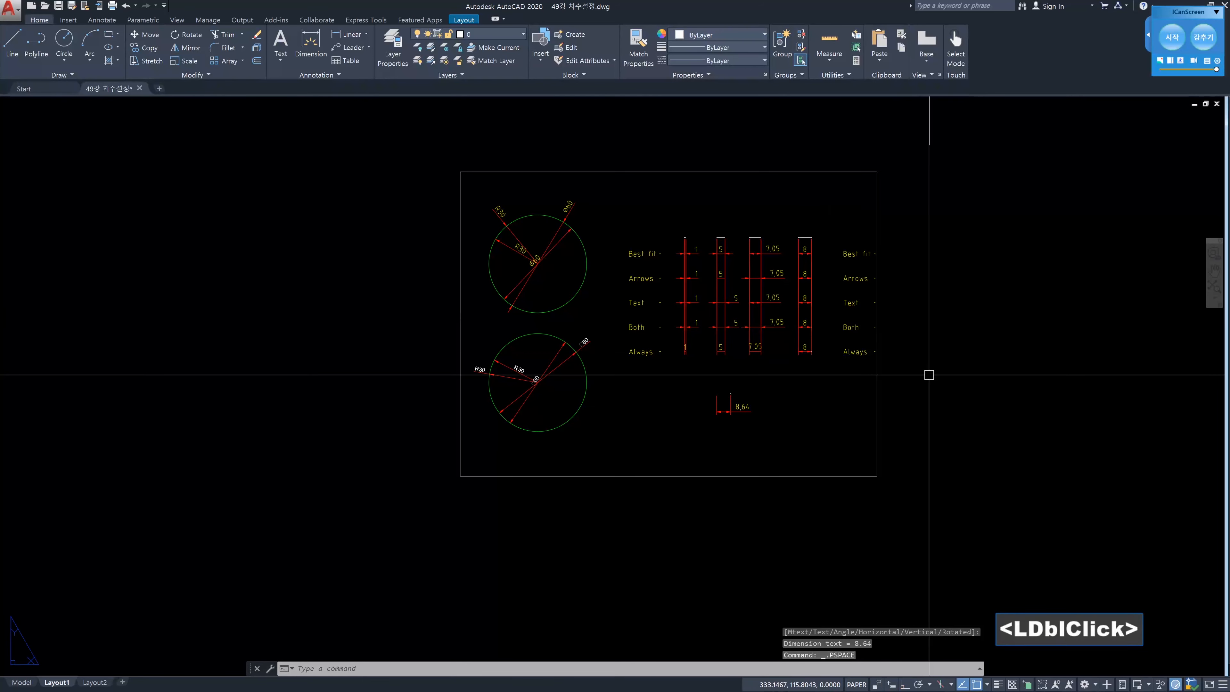
click(916, 383)
click(867, 374)
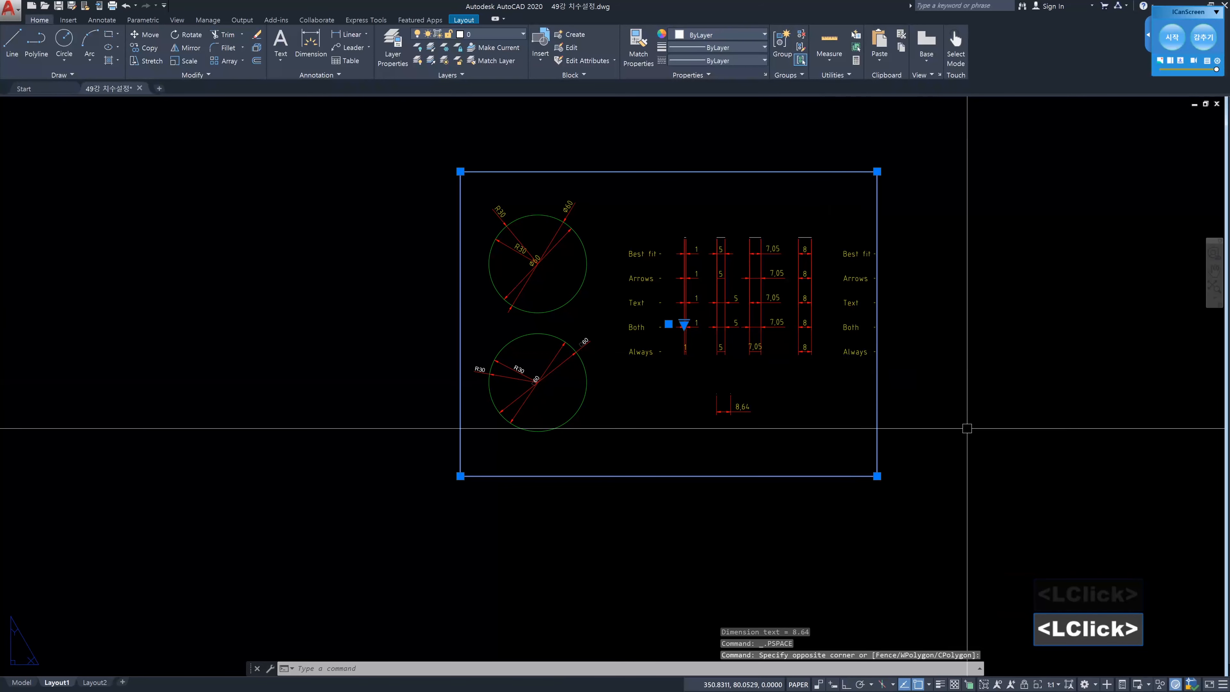
click(1059, 685)
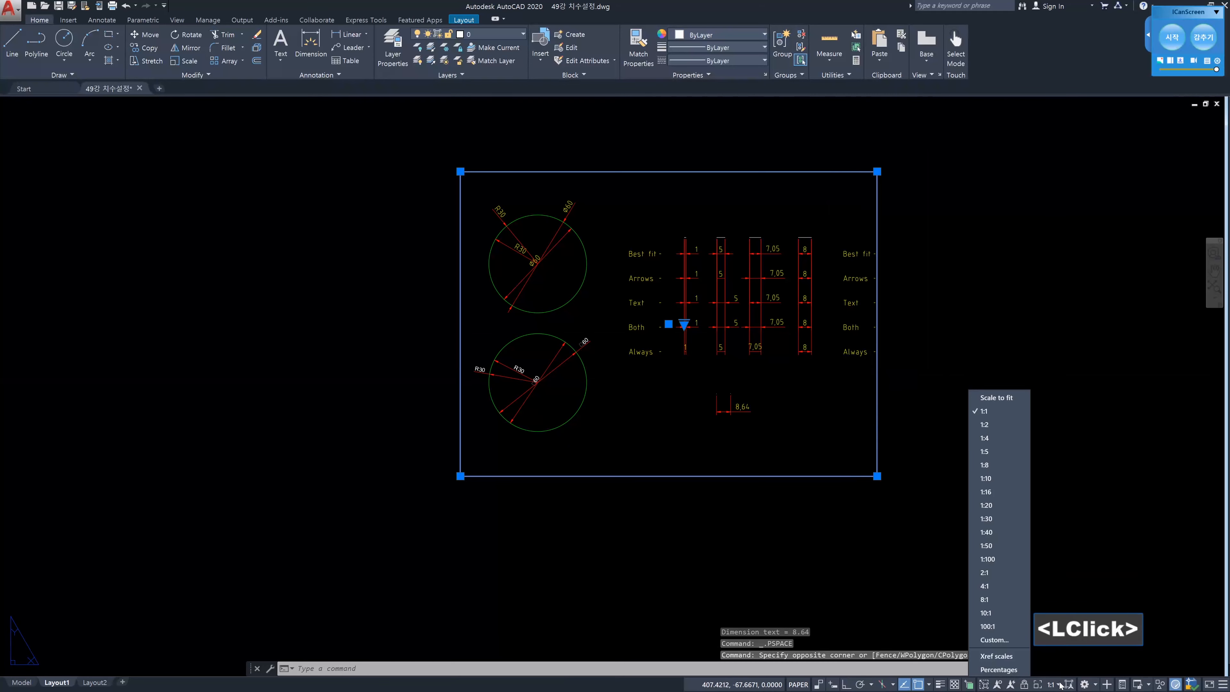
click(994, 429)
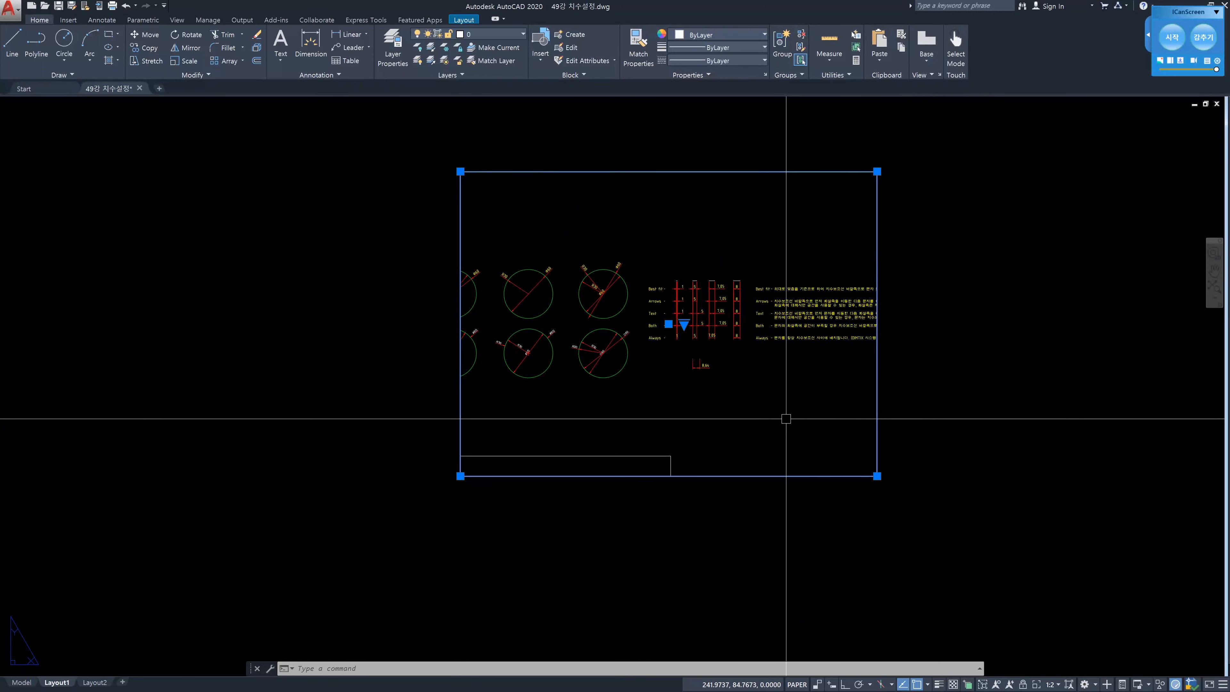
key(Escape)
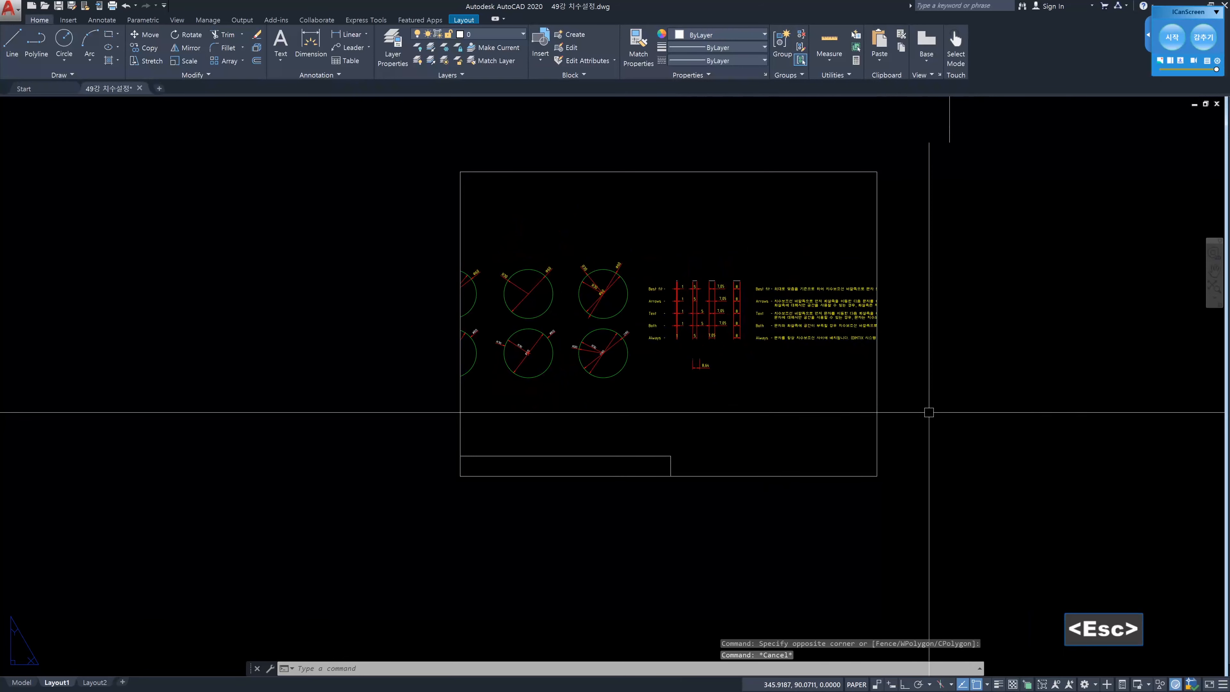
Add a second horizontal linear dimension about 34.17 long inside the viewport, below and beside the first new one
click(801, 424)
double_click(800, 421)
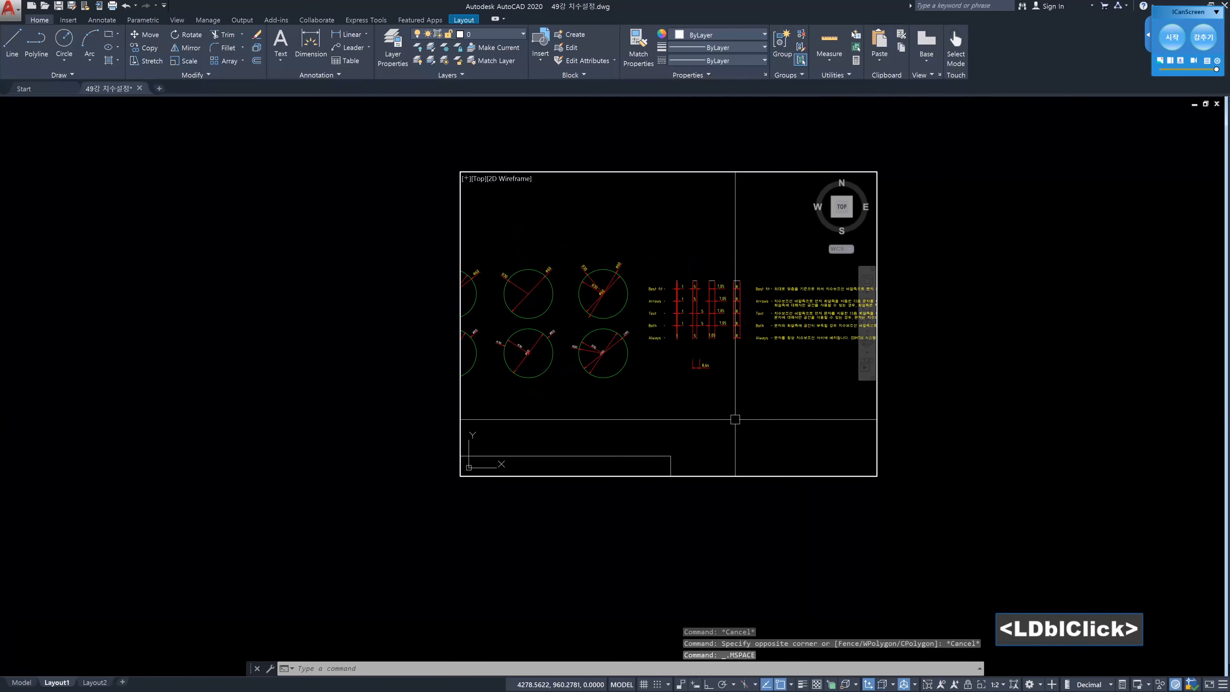
text(dli)
key(Return)
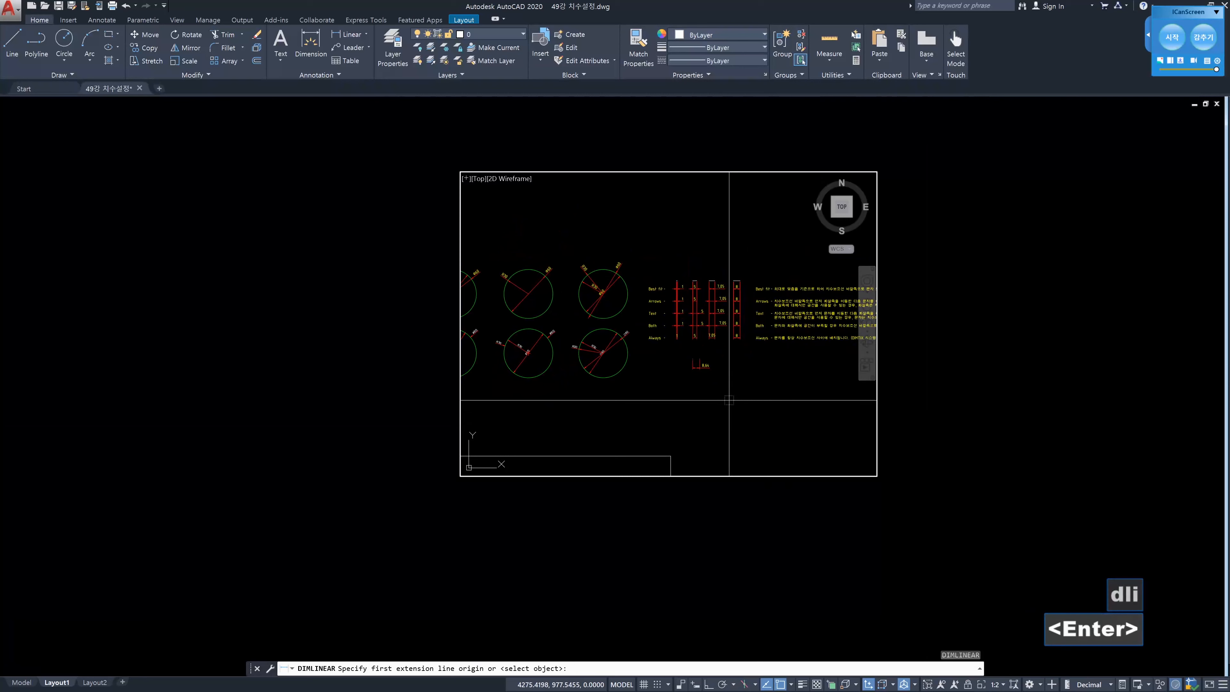
click(725, 393)
click(748, 391)
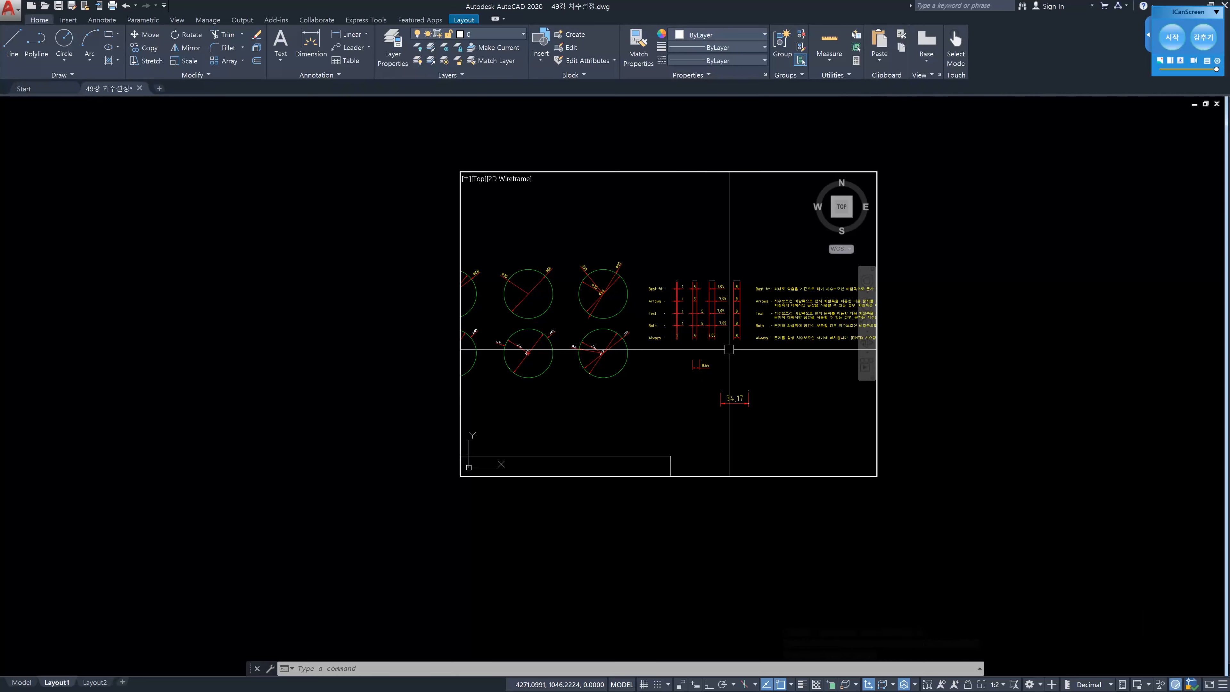
Return to model space and compare the text and arrow sizes of the two new linear dimensions
double_click(974, 366)
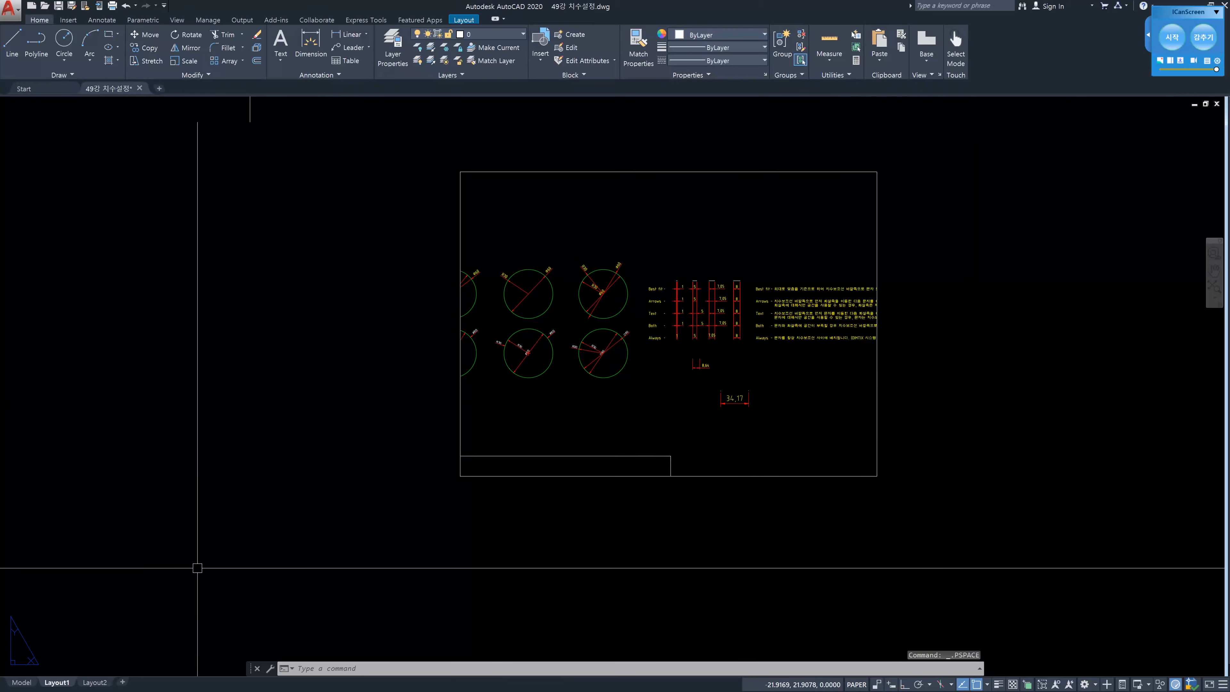
click(22, 683)
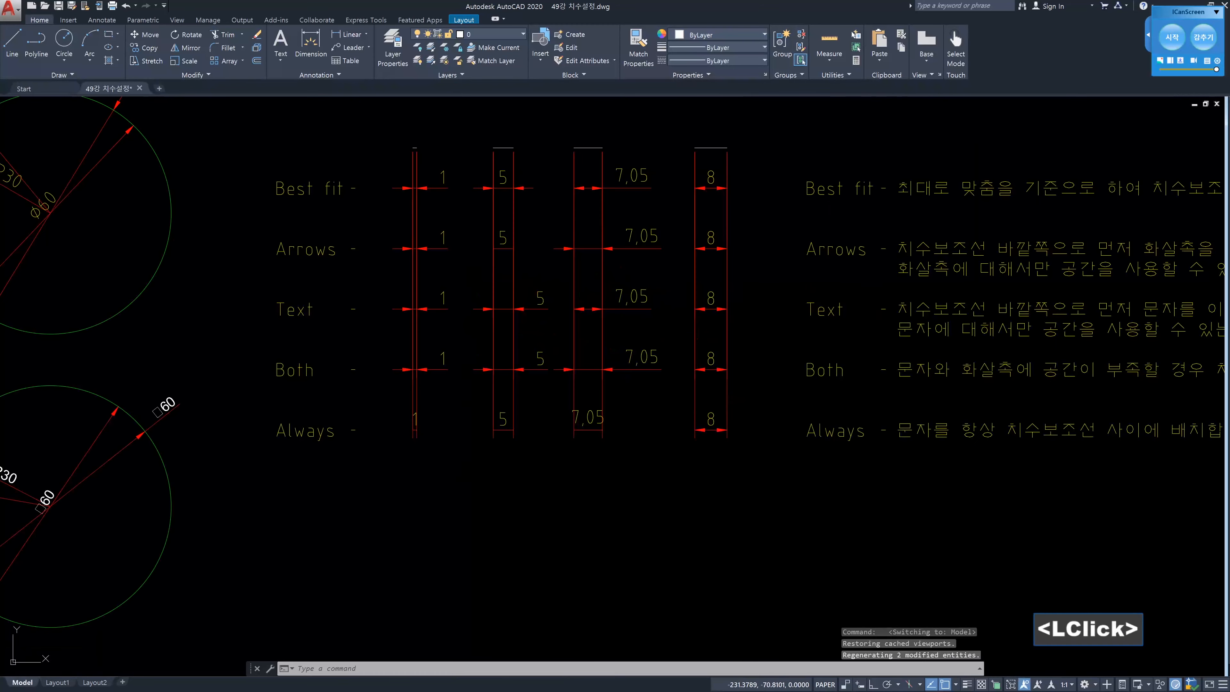
scroll(677, 493, down, 4)
middle_drag(678, 492, 629, 436)
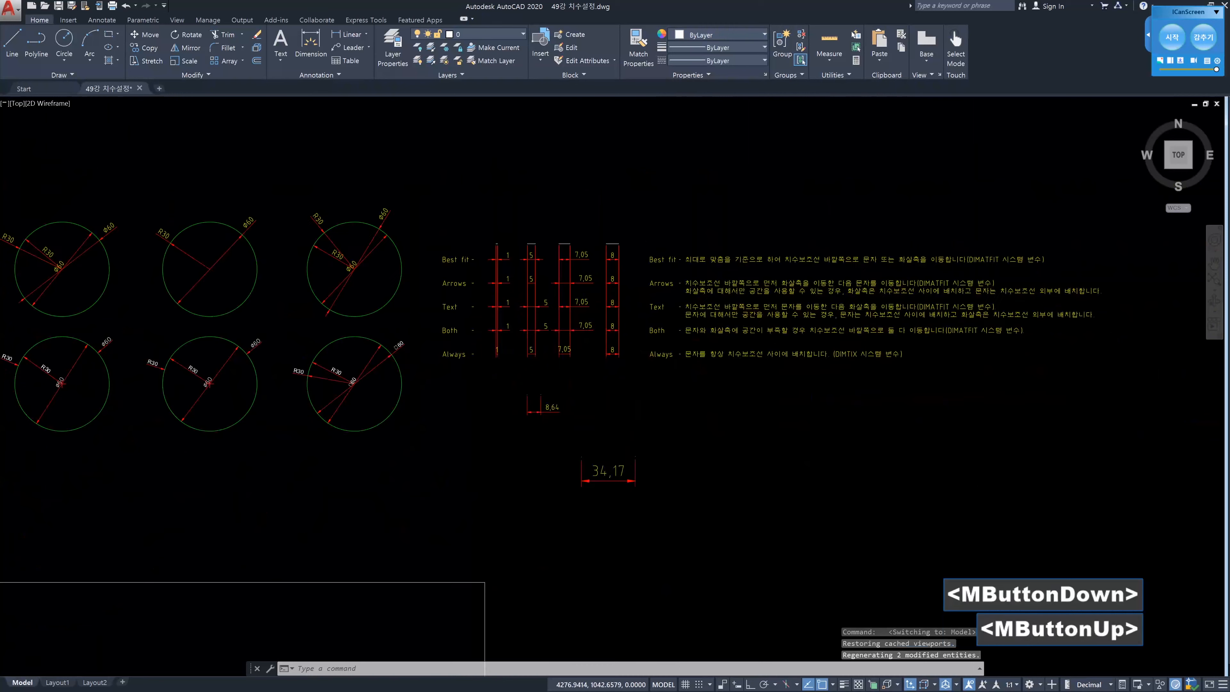
scroll(630, 436, up, 4)
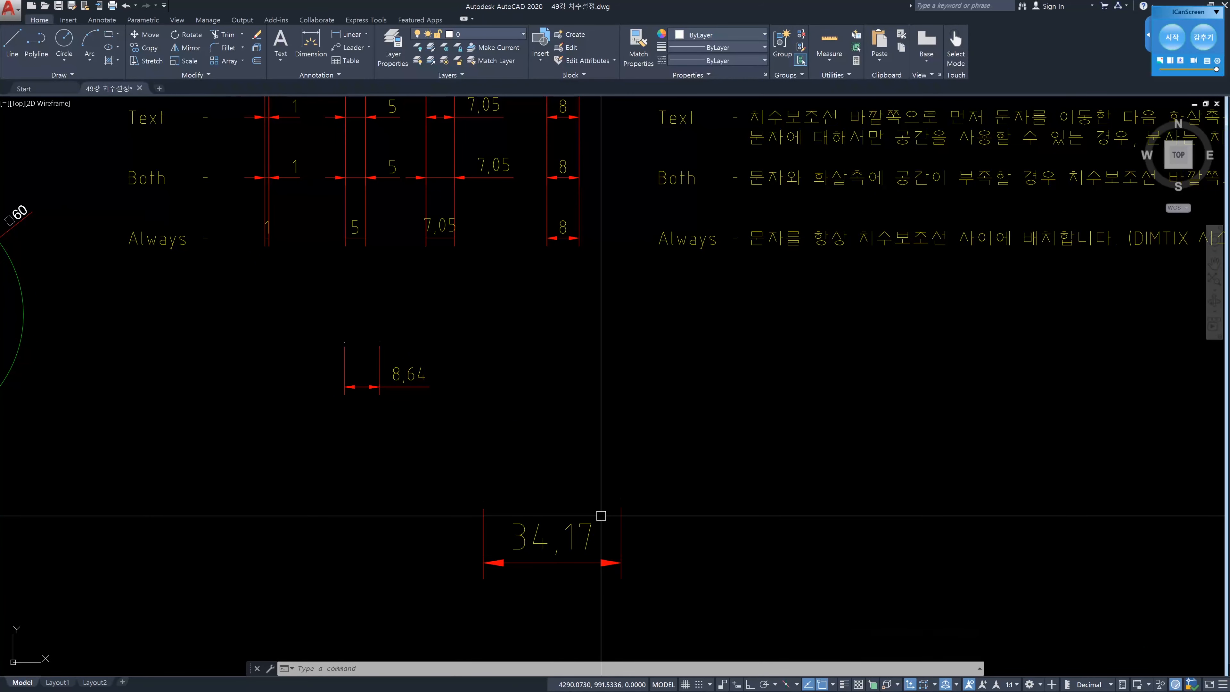
key(alt+Tab)
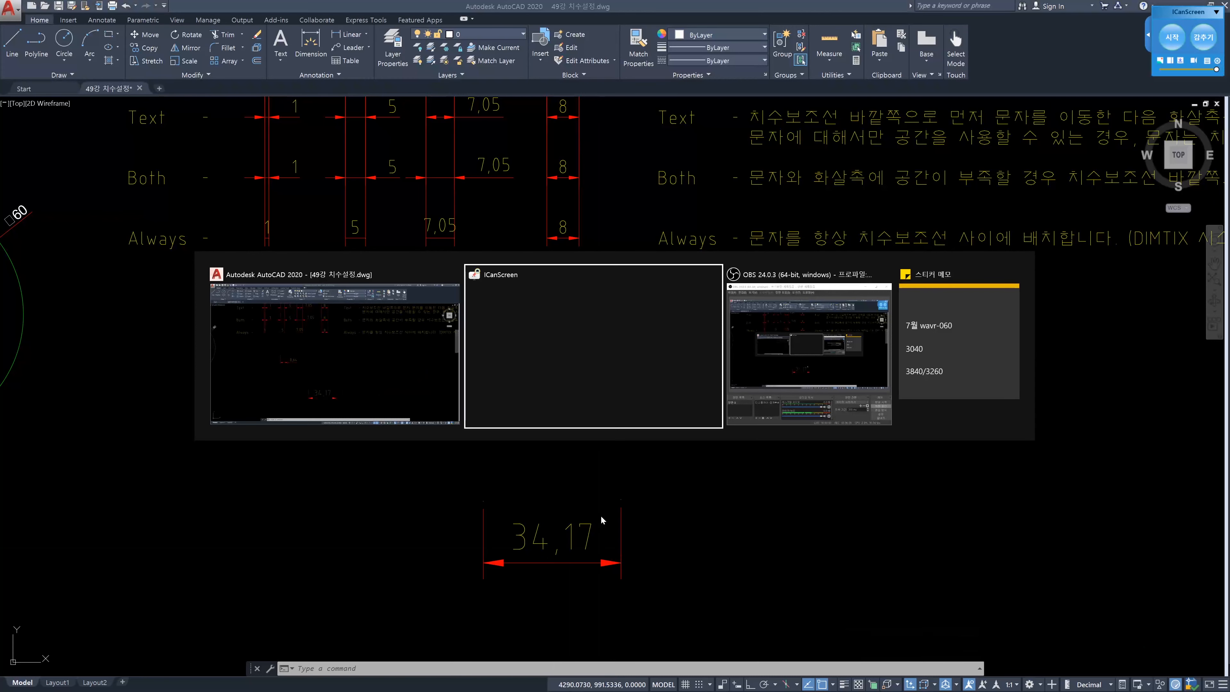
key(alt+Tab)
key(alt+Tab)
key(alt+Tab)
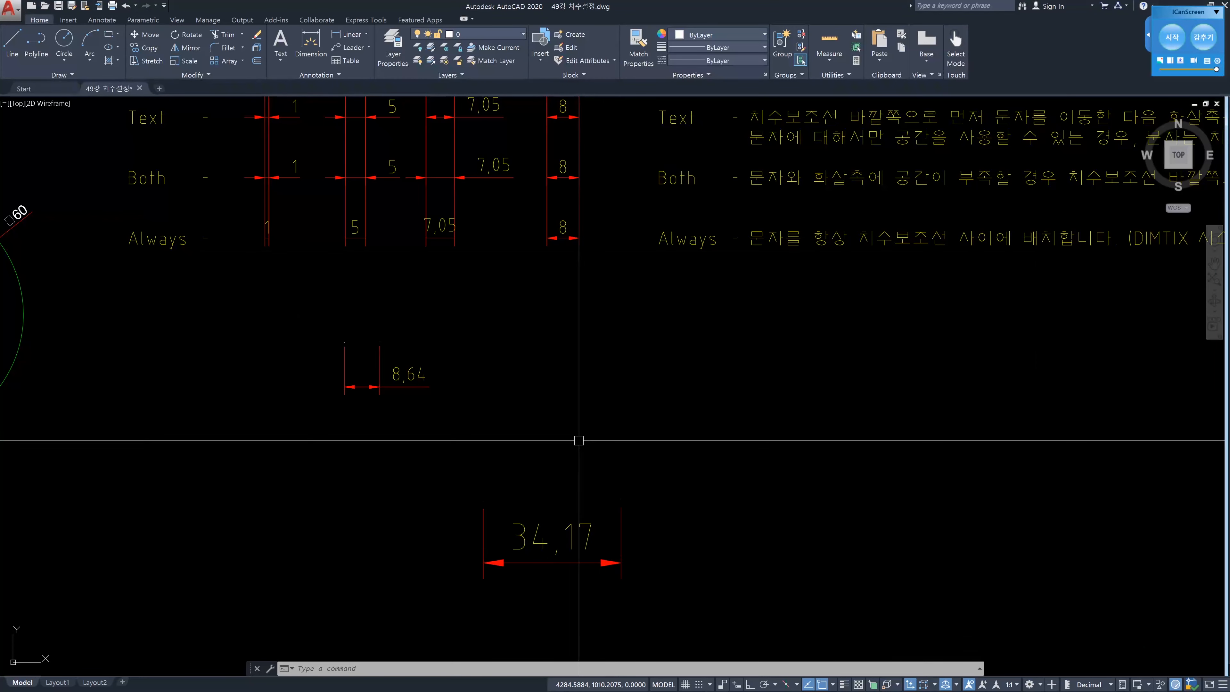
key(ctrl)
Reopen Layout1 and examine the two new linear dimensions in its viewport
click(56, 683)
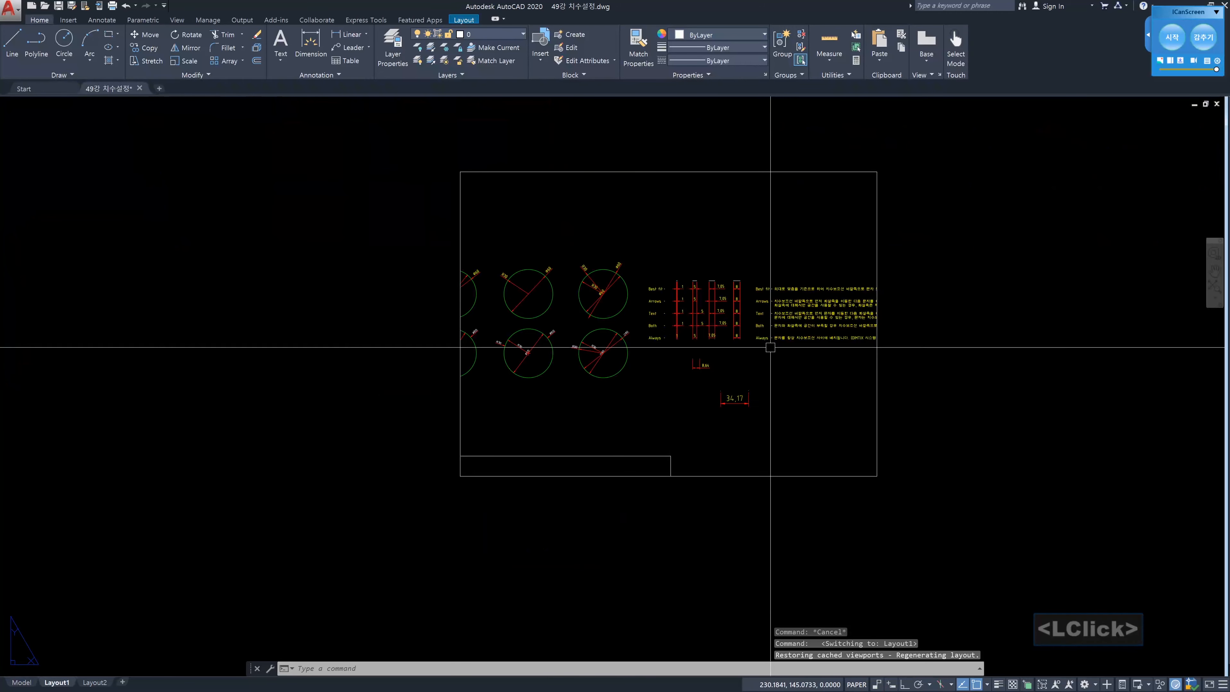
scroll(765, 385, up, 2)
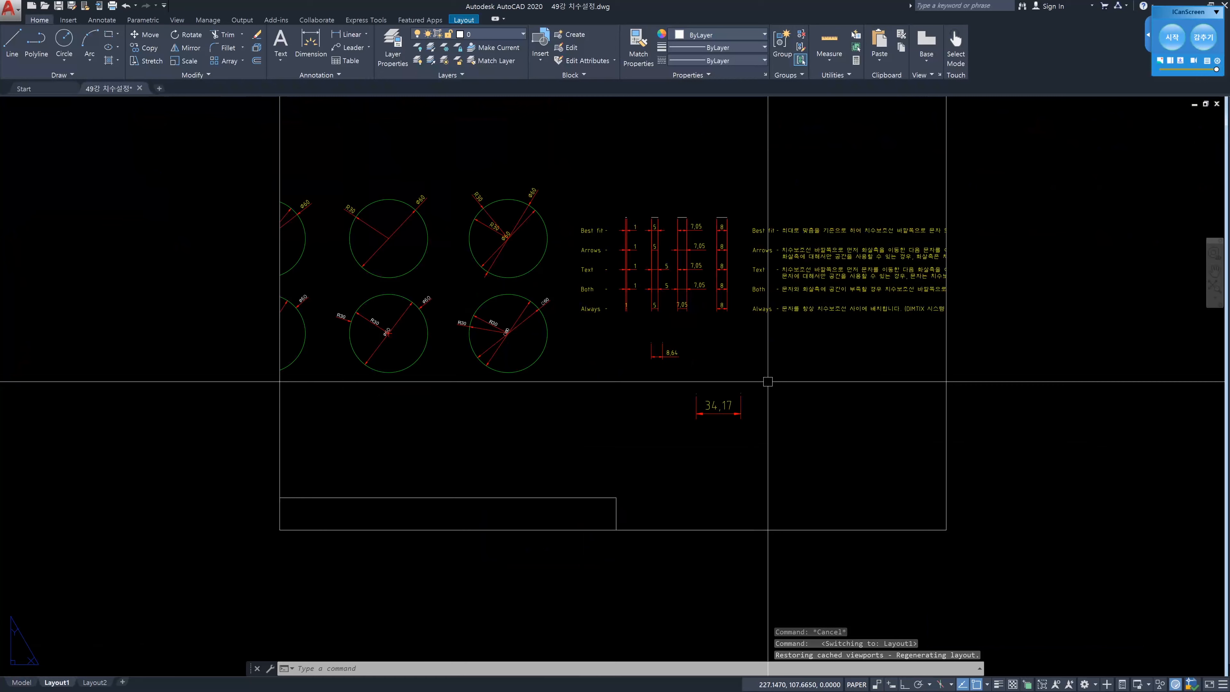
Set the Layout1 viewport's scale to 1:4
scroll(768, 382, down, 2)
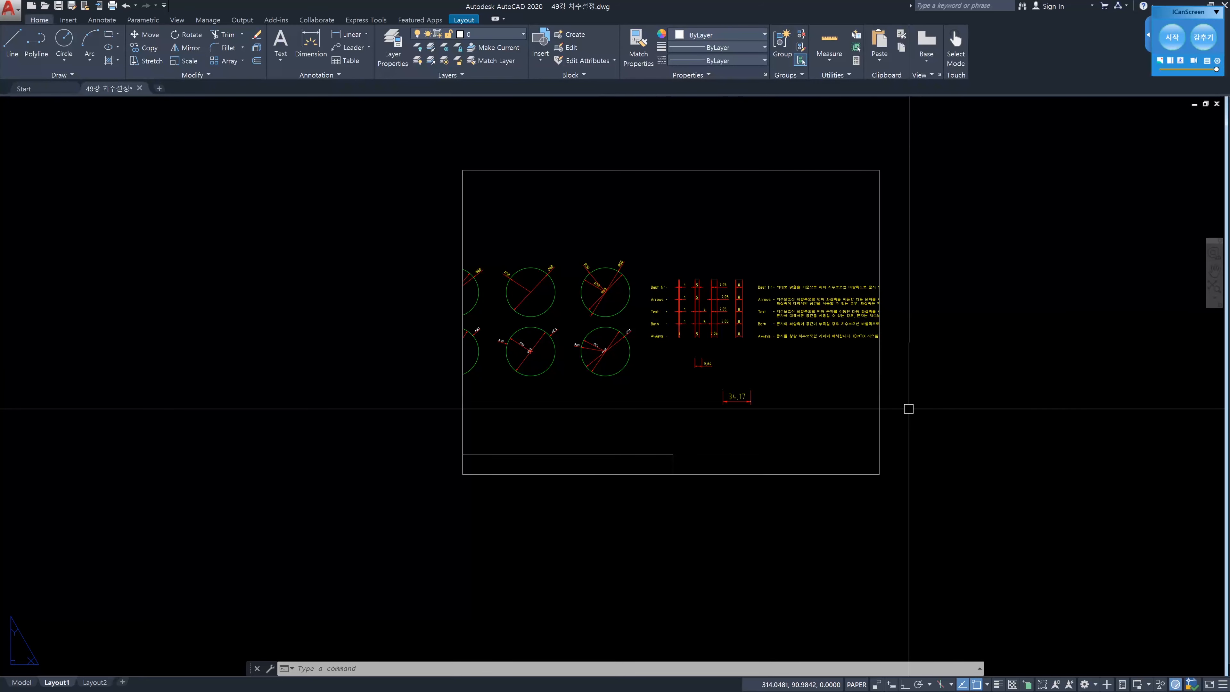
click(879, 408)
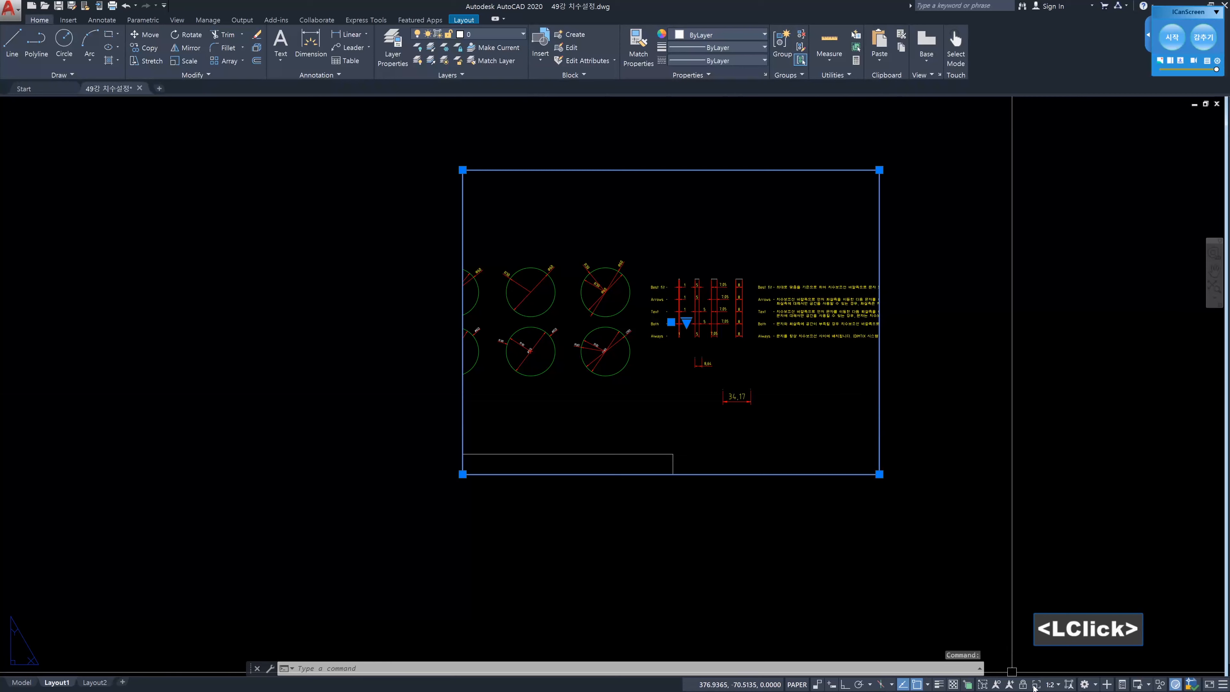
click(1055, 684)
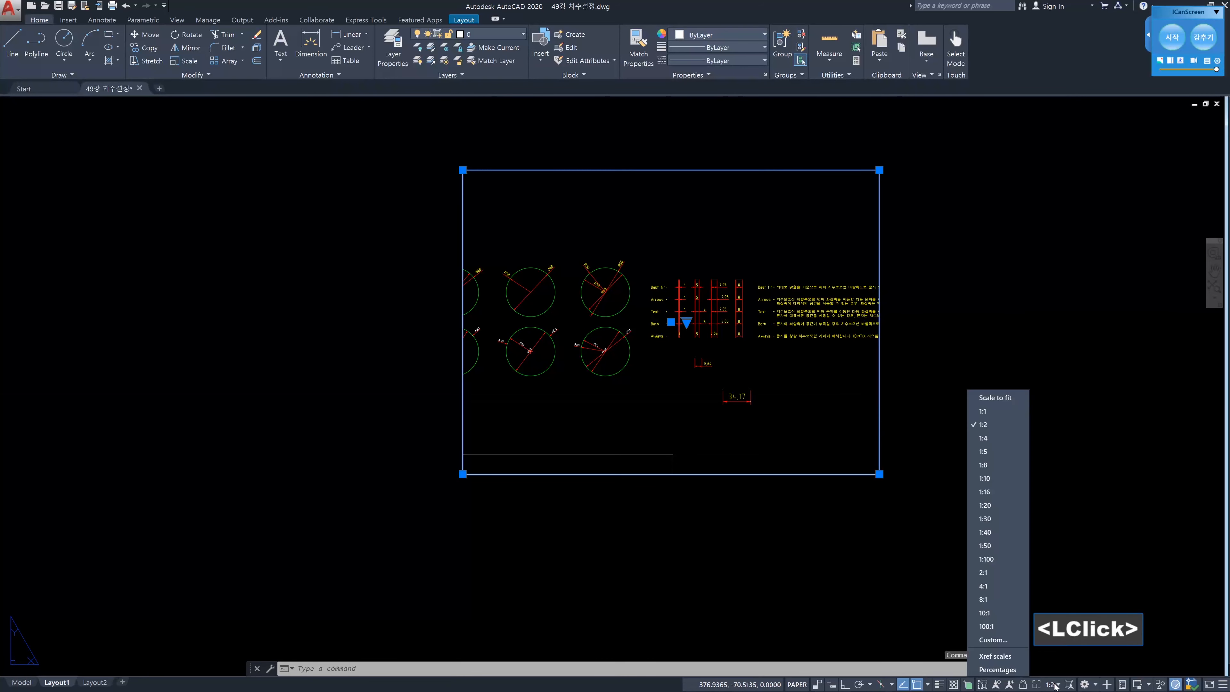
click(986, 440)
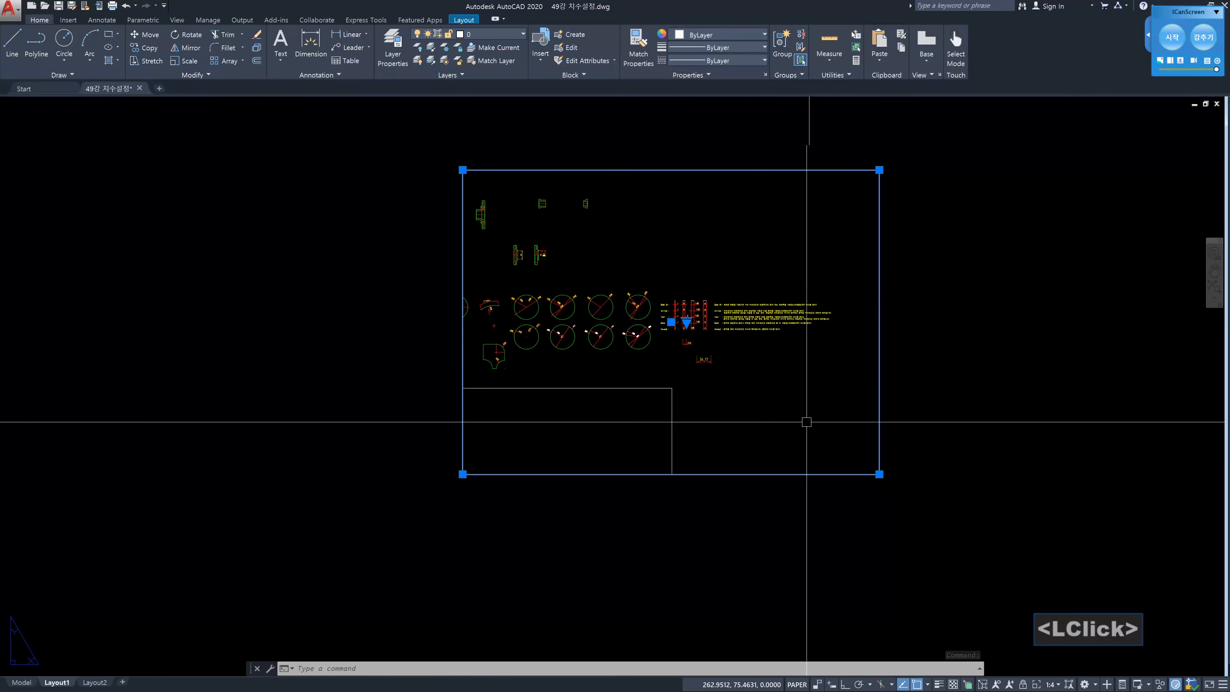
key(Escape)
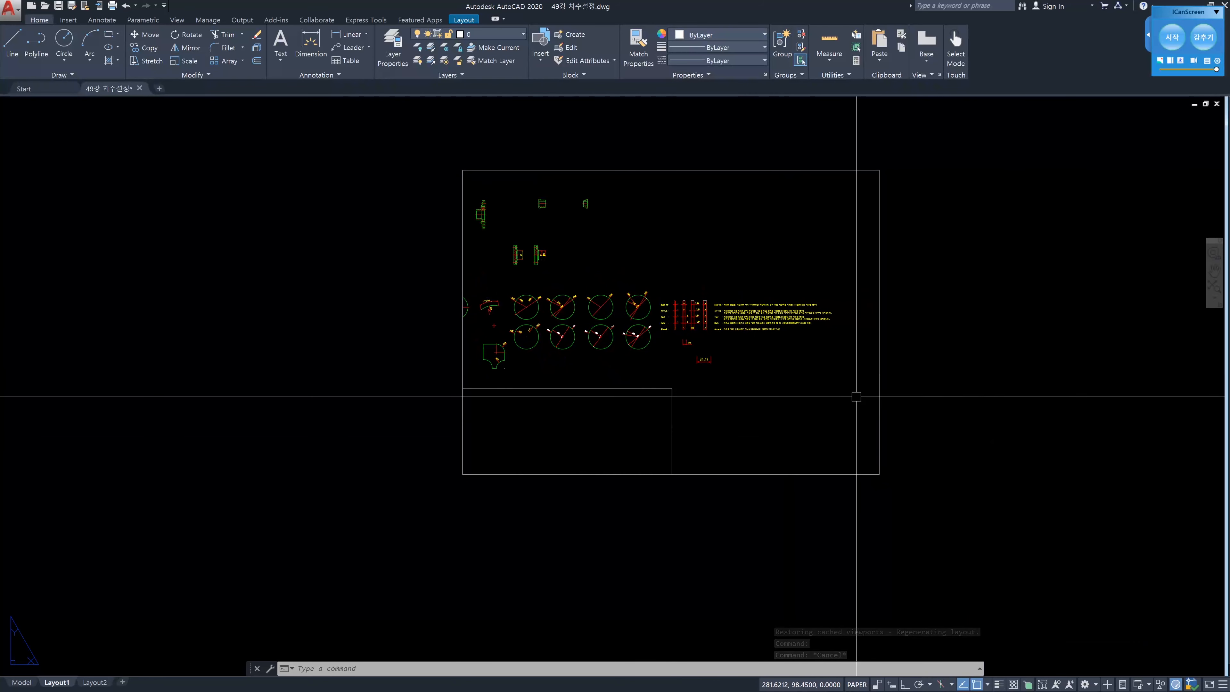
Add a horizontal linear dimension about 132.76 long inside the viewport below the existing test dimensions, and return to paper space
double_click(830, 398)
text(dl)
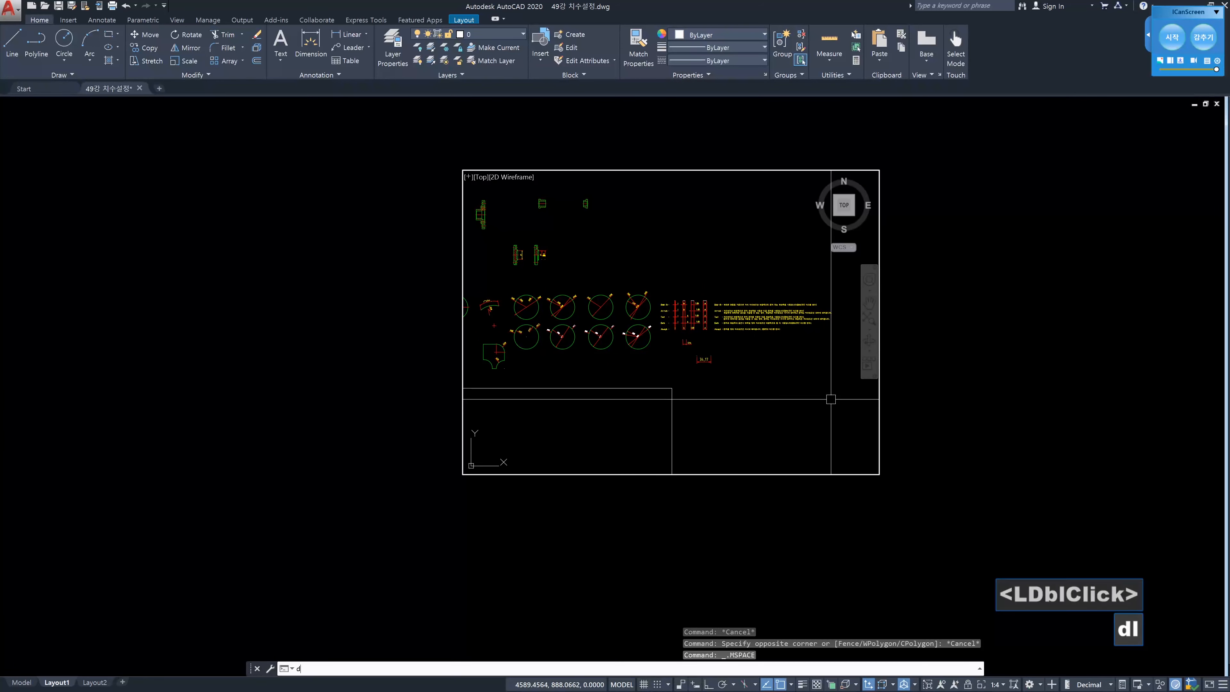
text(i)
key(Return)
click(764, 384)
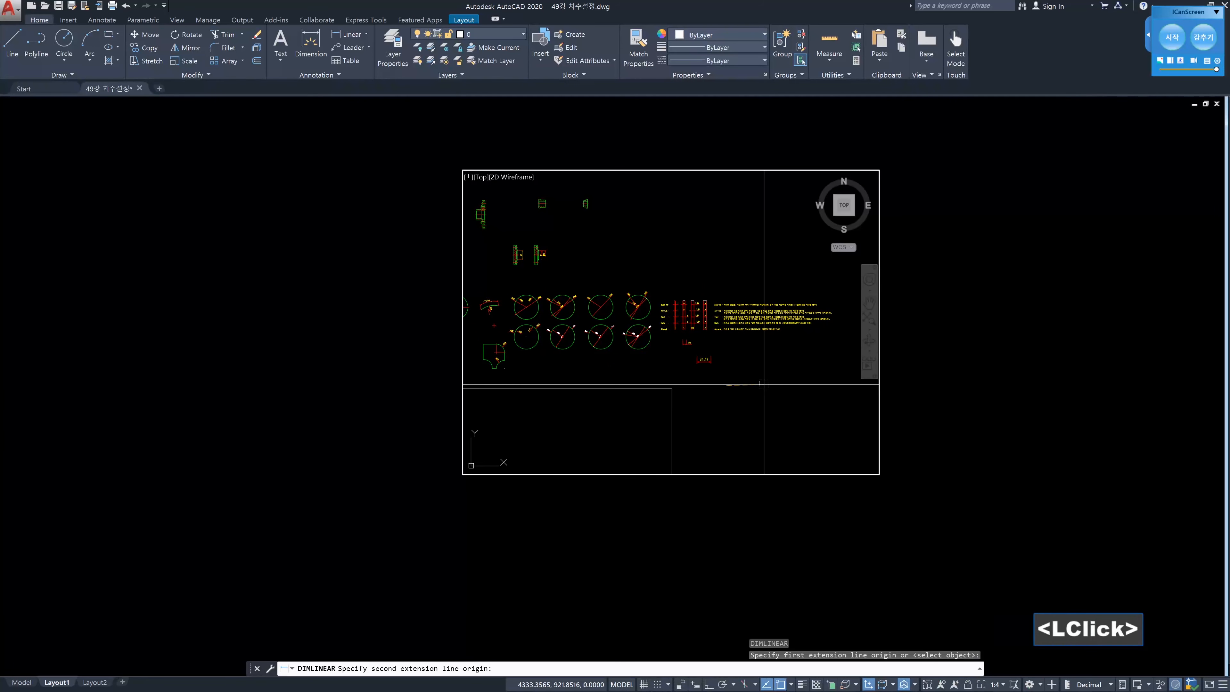
click(780, 386)
click(754, 398)
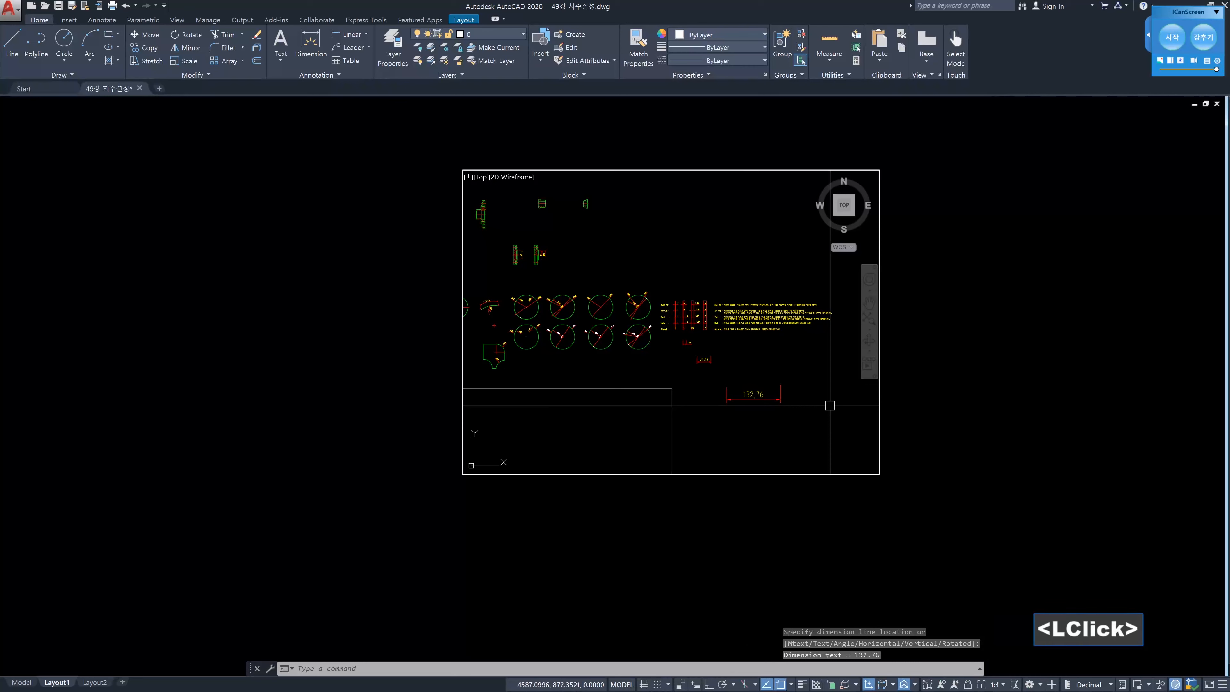
double_click(971, 402)
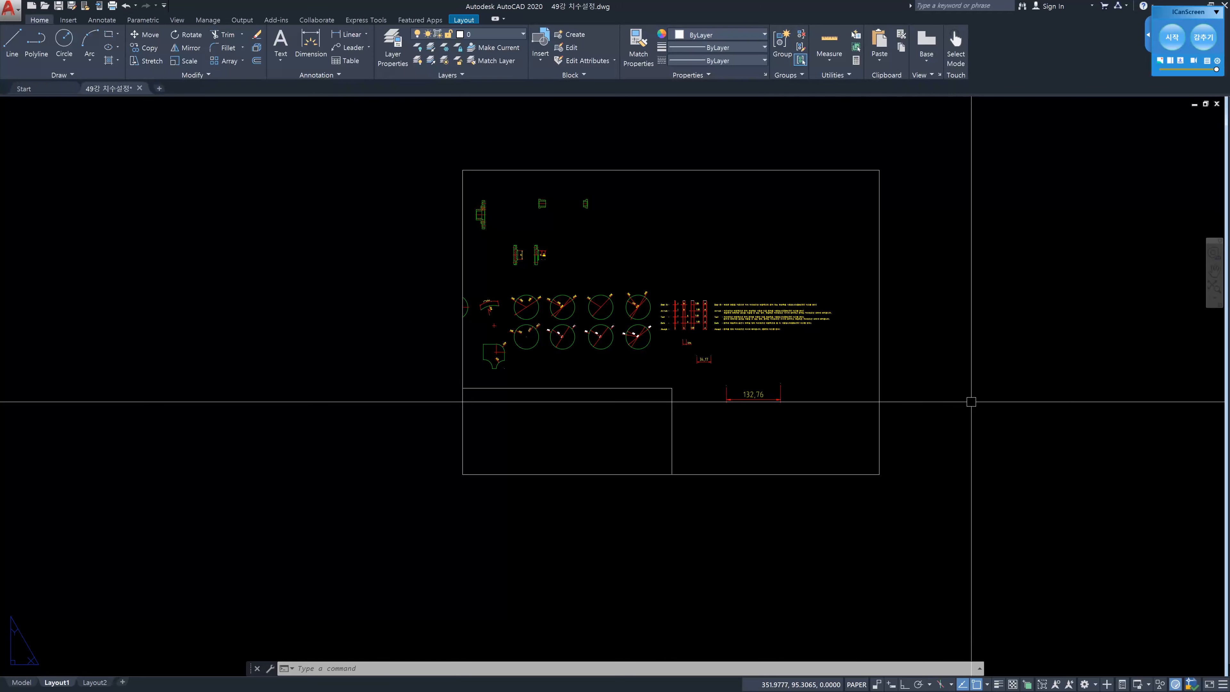
Open the Fit settings of dimension style 01 best and switch Annotative on and back off
text(d)
key(Return)
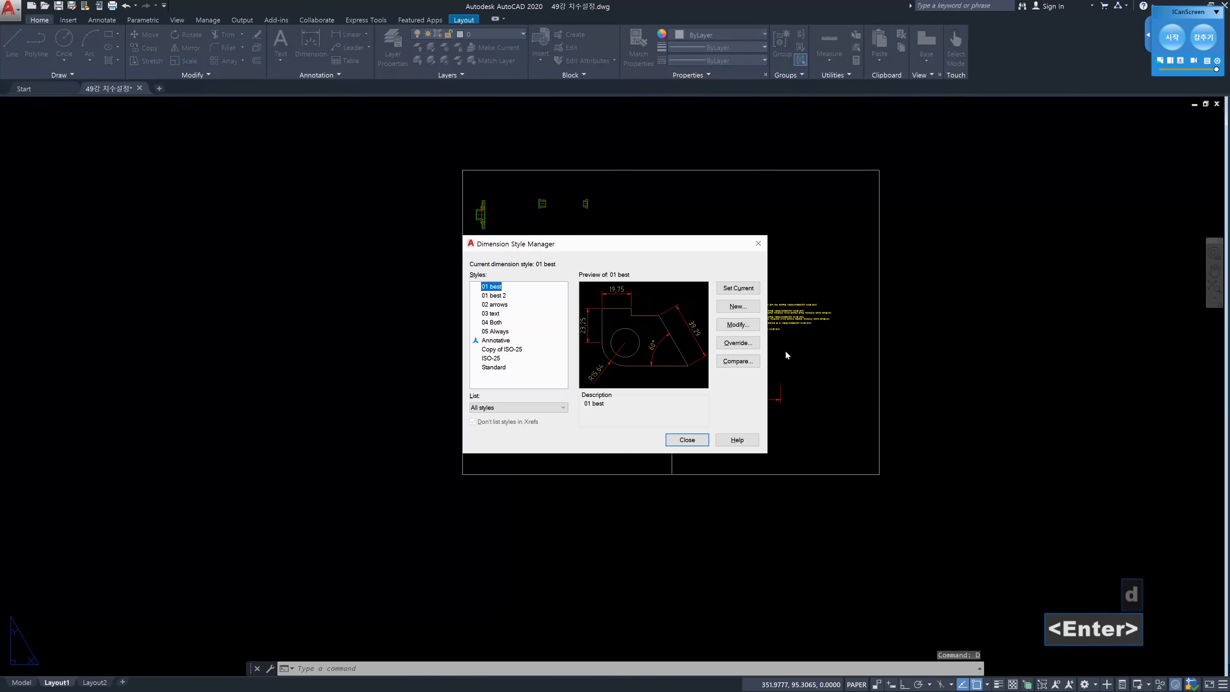
click(739, 325)
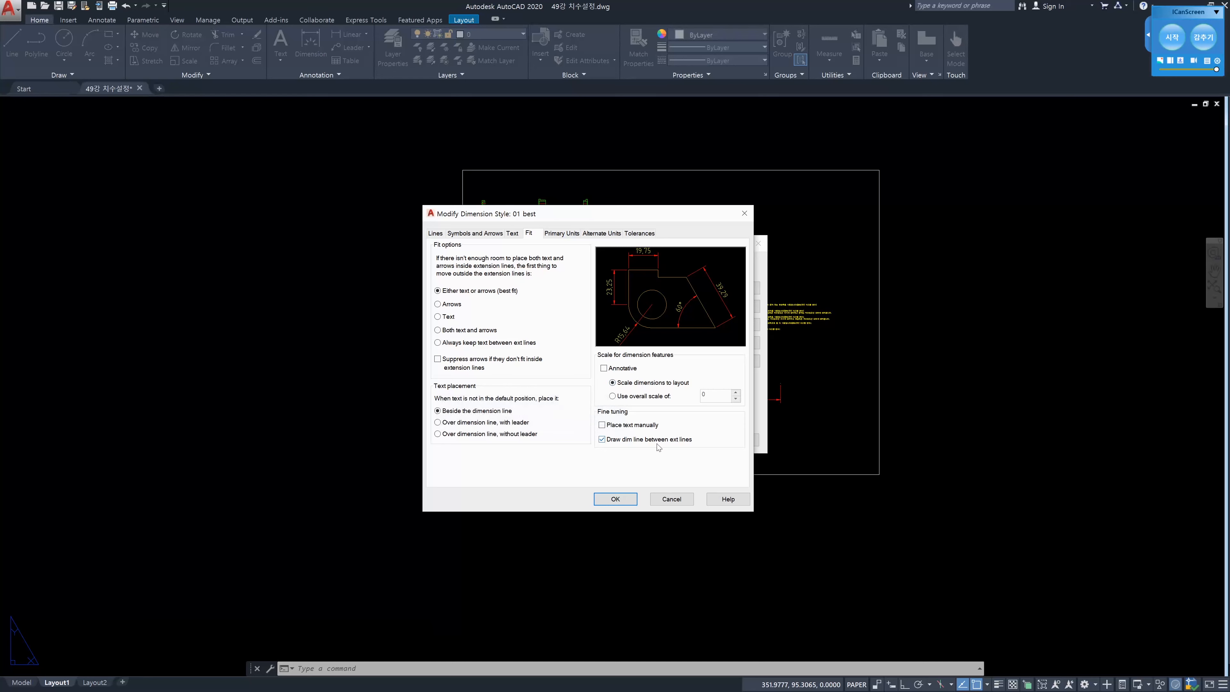
click(604, 368)
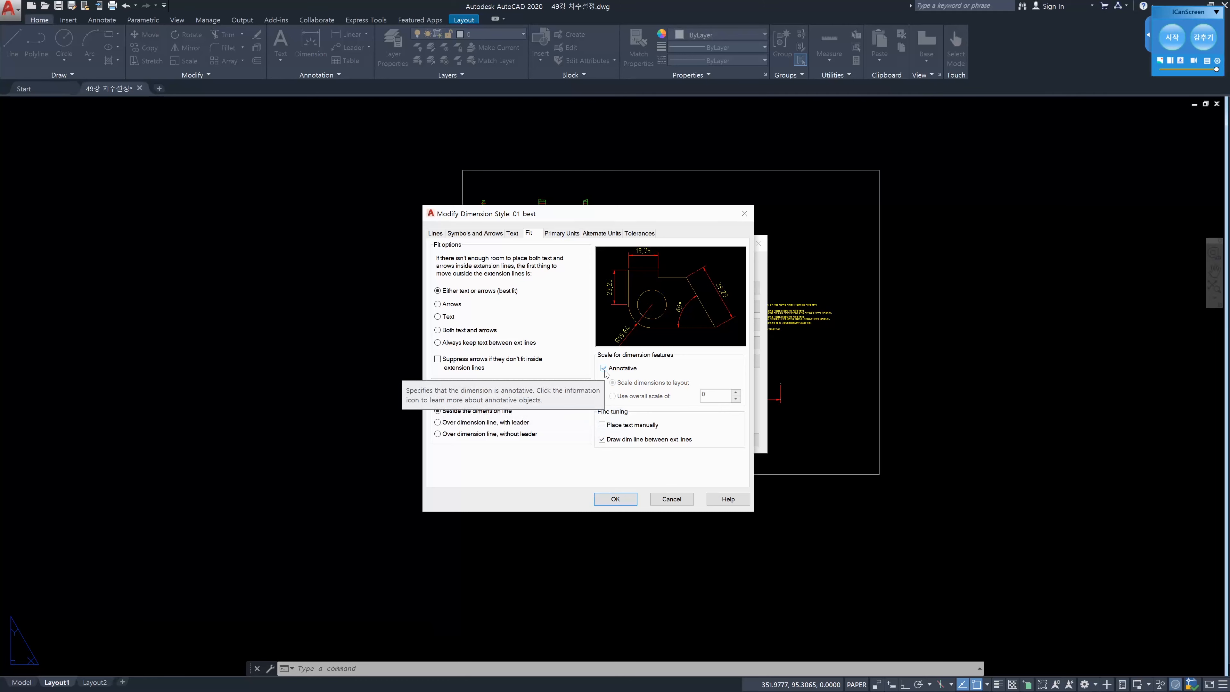
click(604, 368)
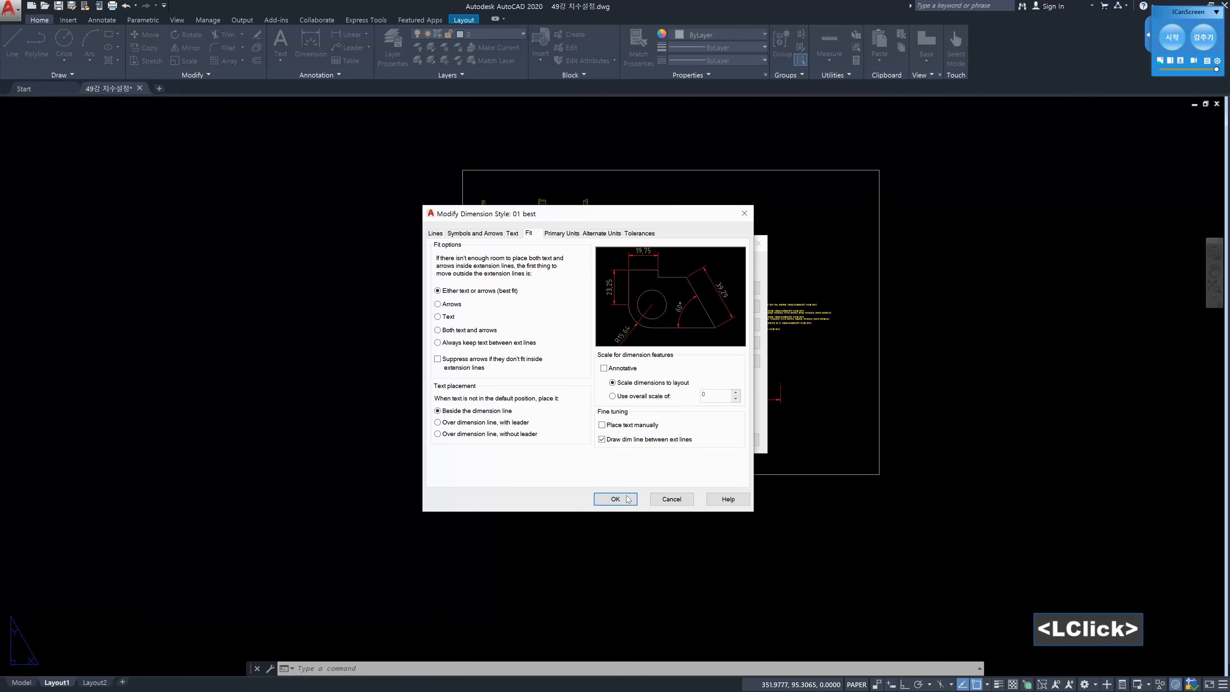
click(615, 499)
click(687, 443)
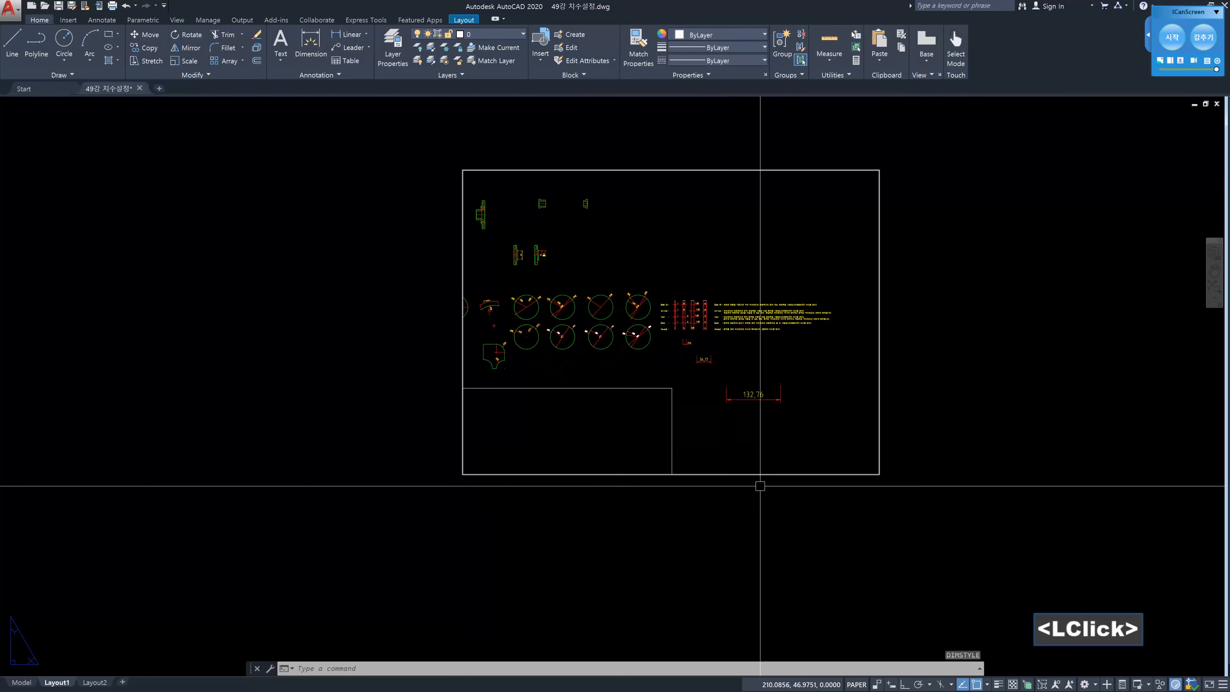
Delete the viewport from Layout1
click(914, 529)
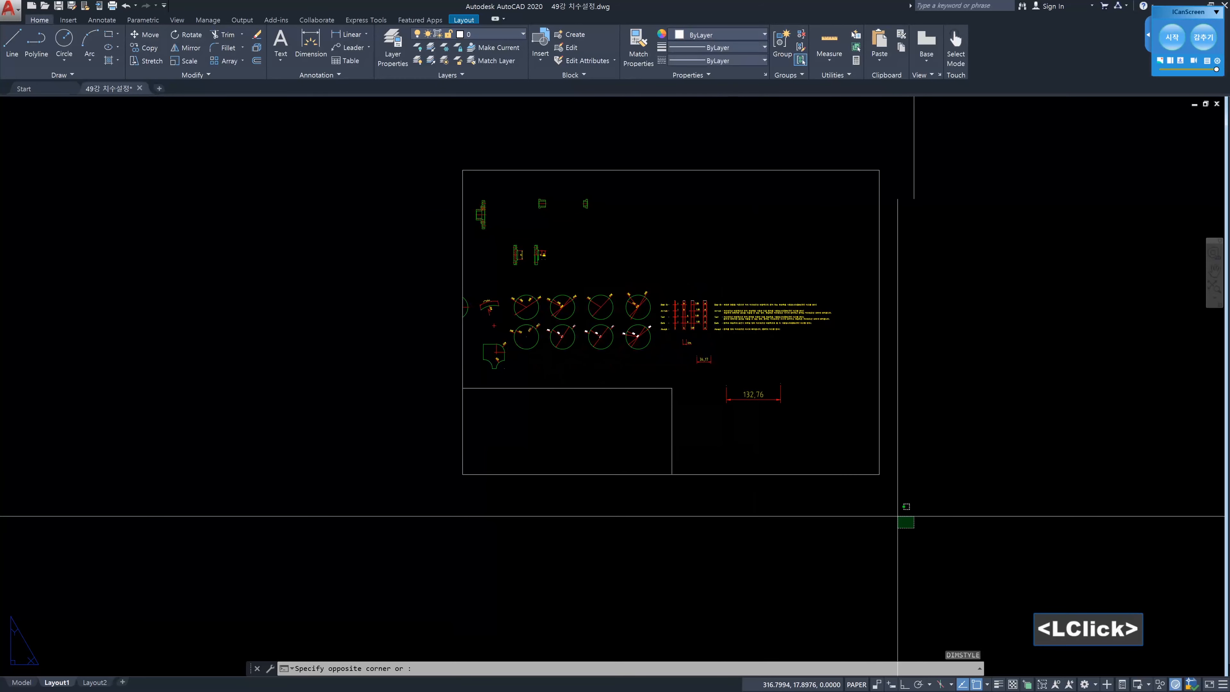
click(396, 109)
key(Delete)
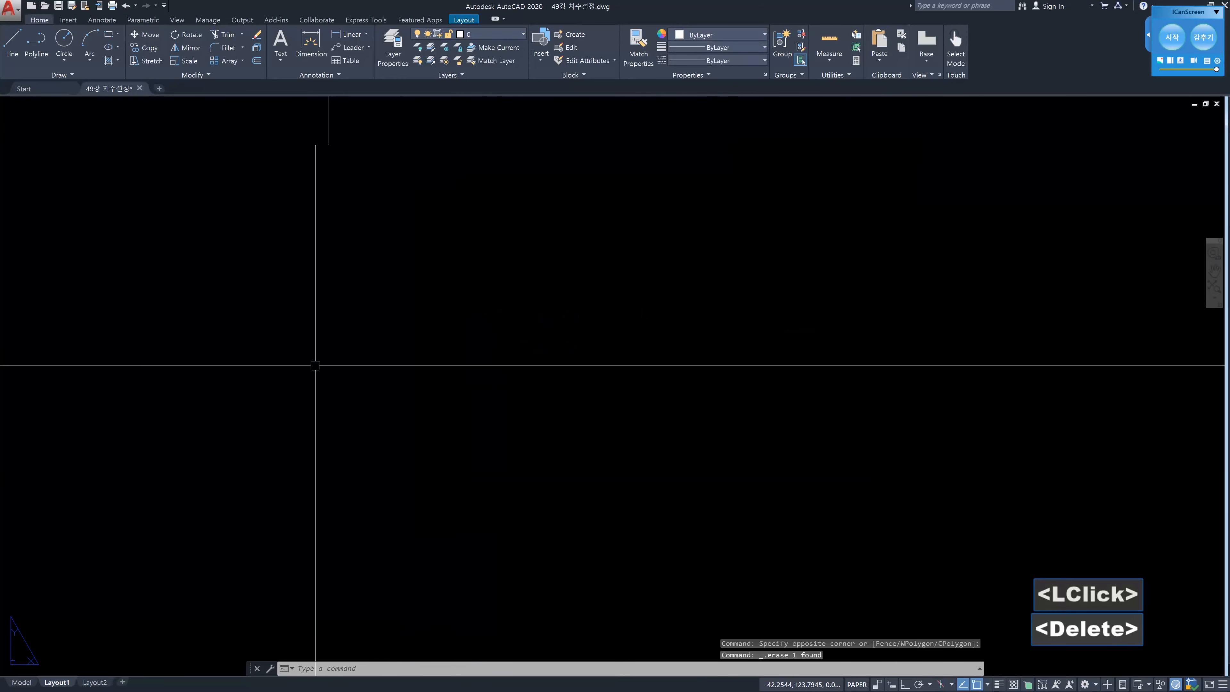
Return to model space and erase the 8,64 and 34,17 test dimensions below the fit samples
click(21, 682)
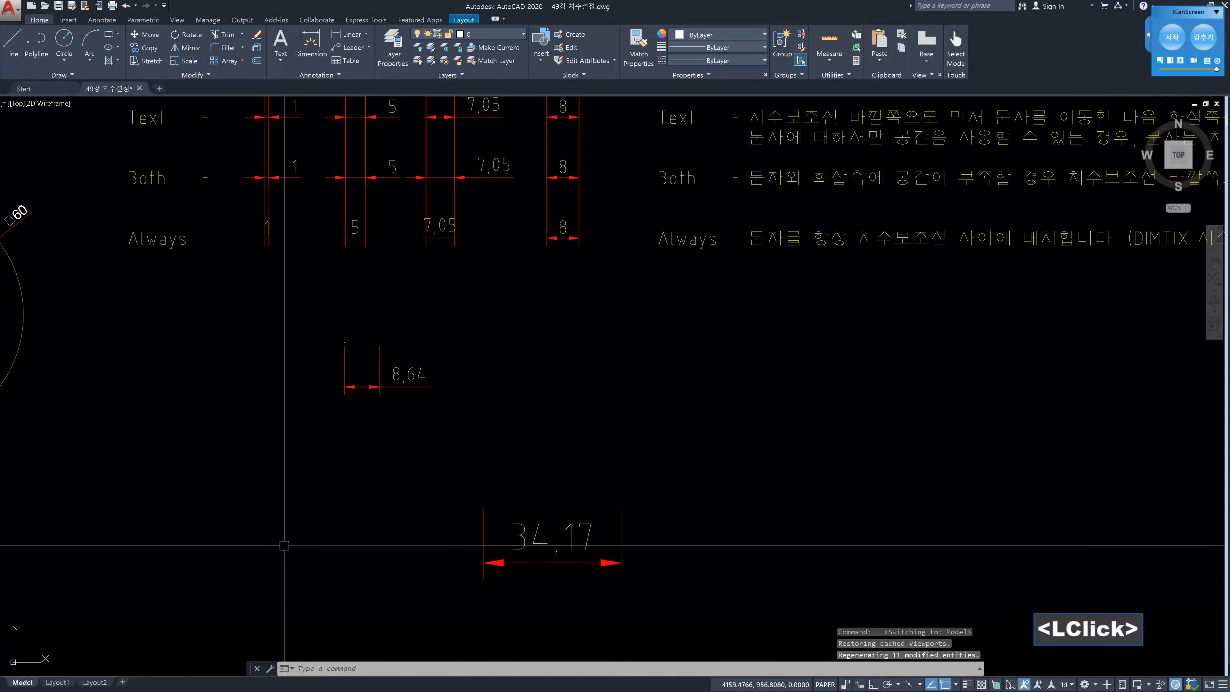
scroll(678, 541, down, 2)
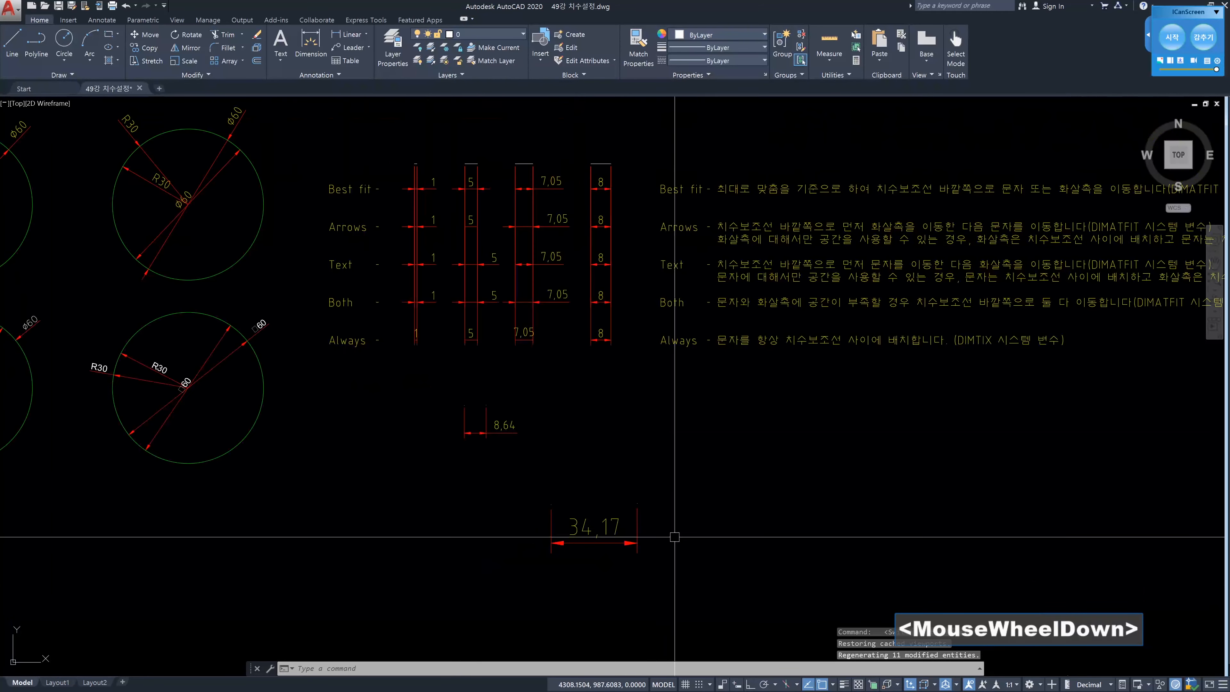
click(693, 584)
click(385, 397)
key(Delete)
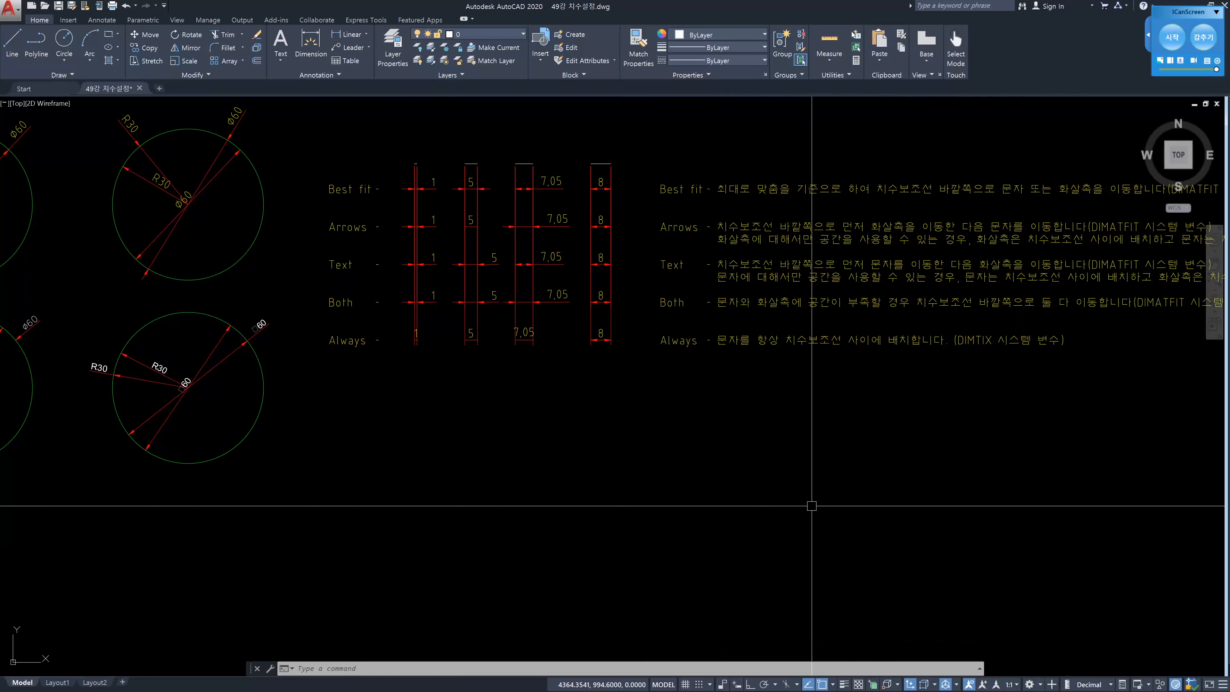
Make dimension style 01 best annotative in its Fit settings, then recheck the setting and close the Dimension Style Manager
text(d)
key(Return)
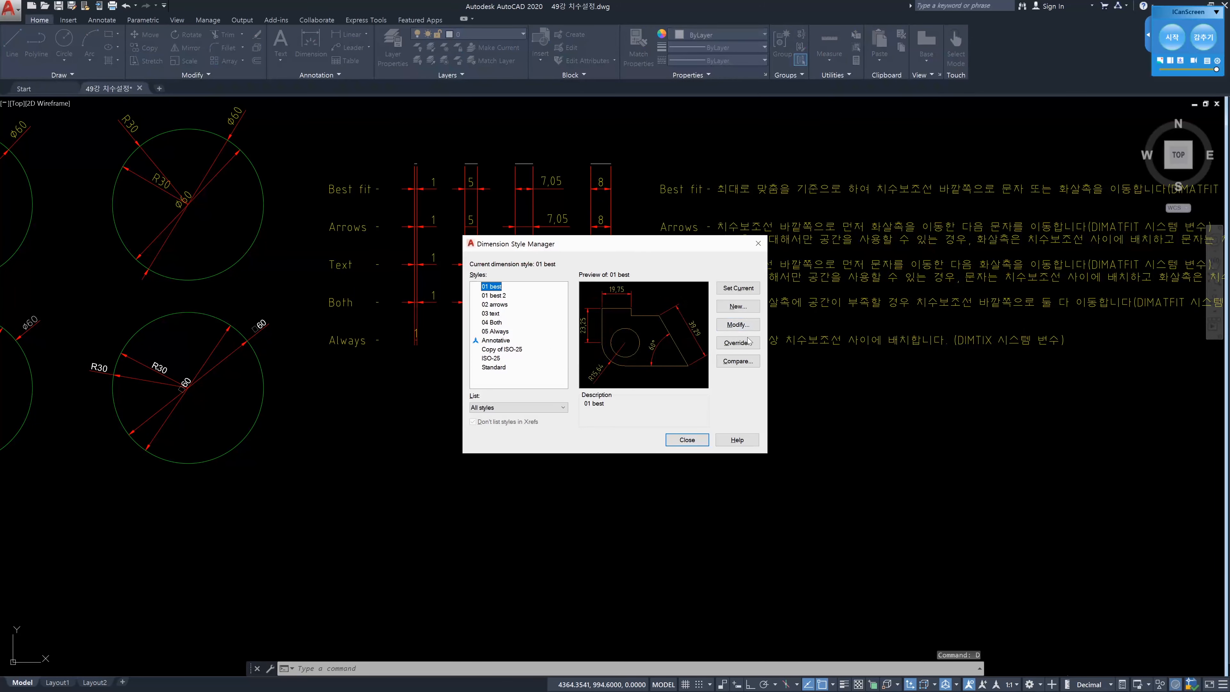
click(742, 328)
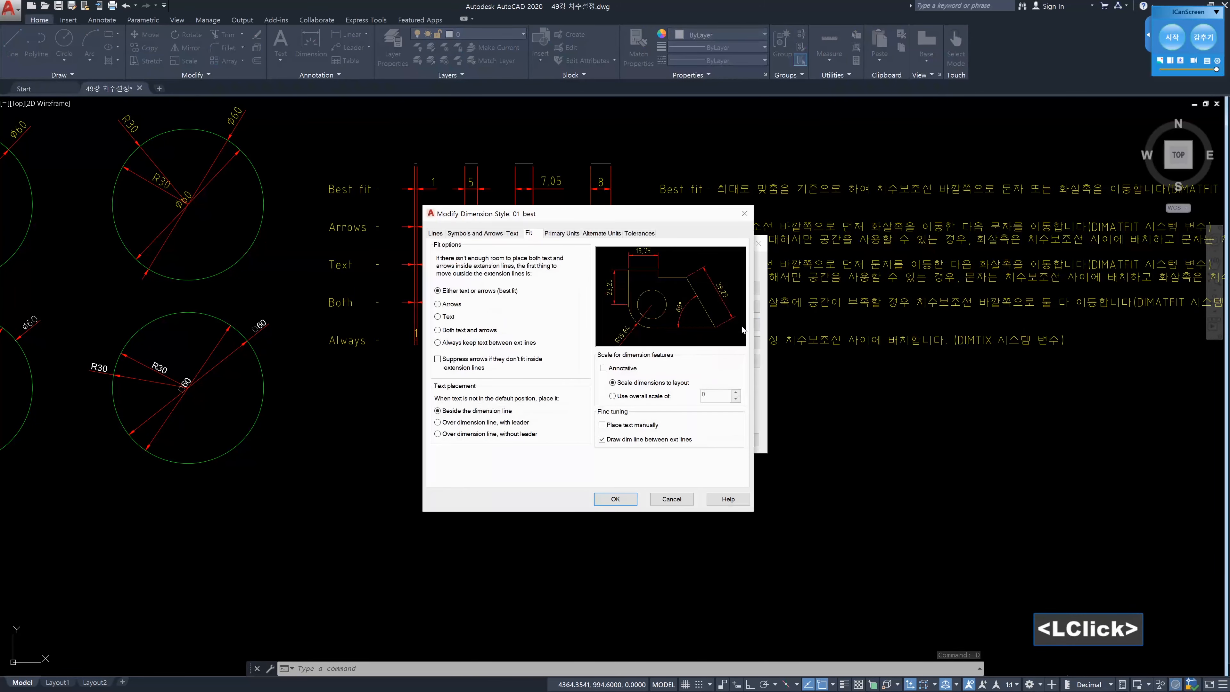
click(618, 370)
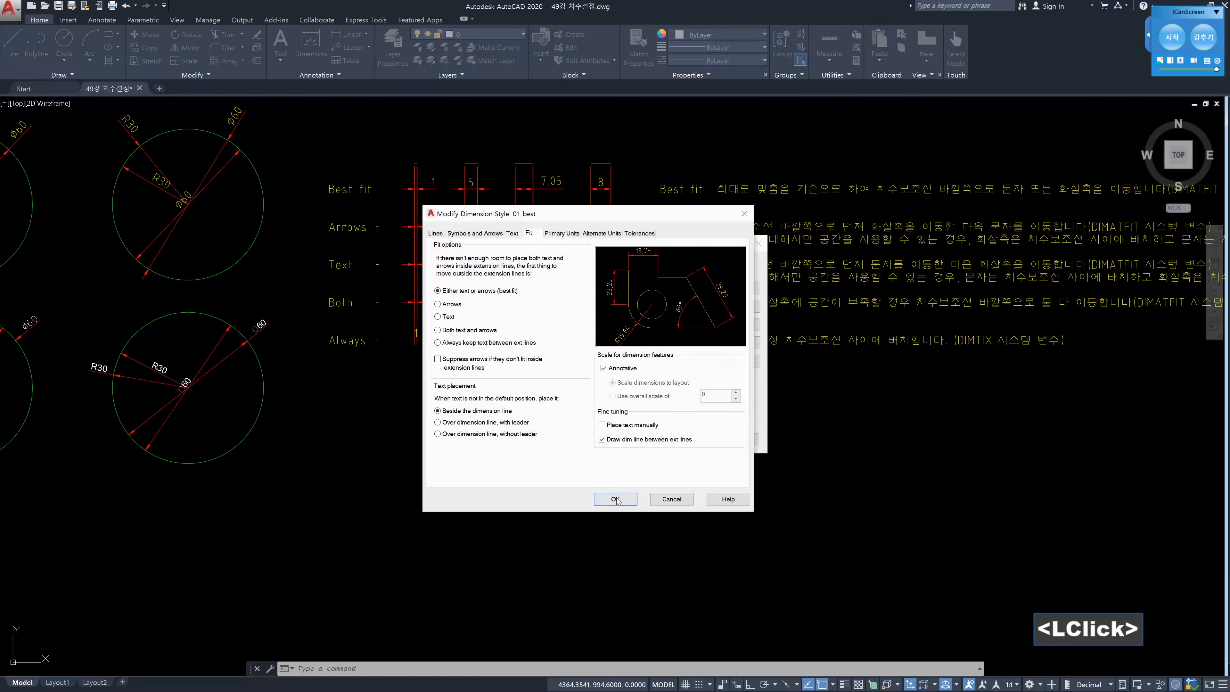
click(616, 499)
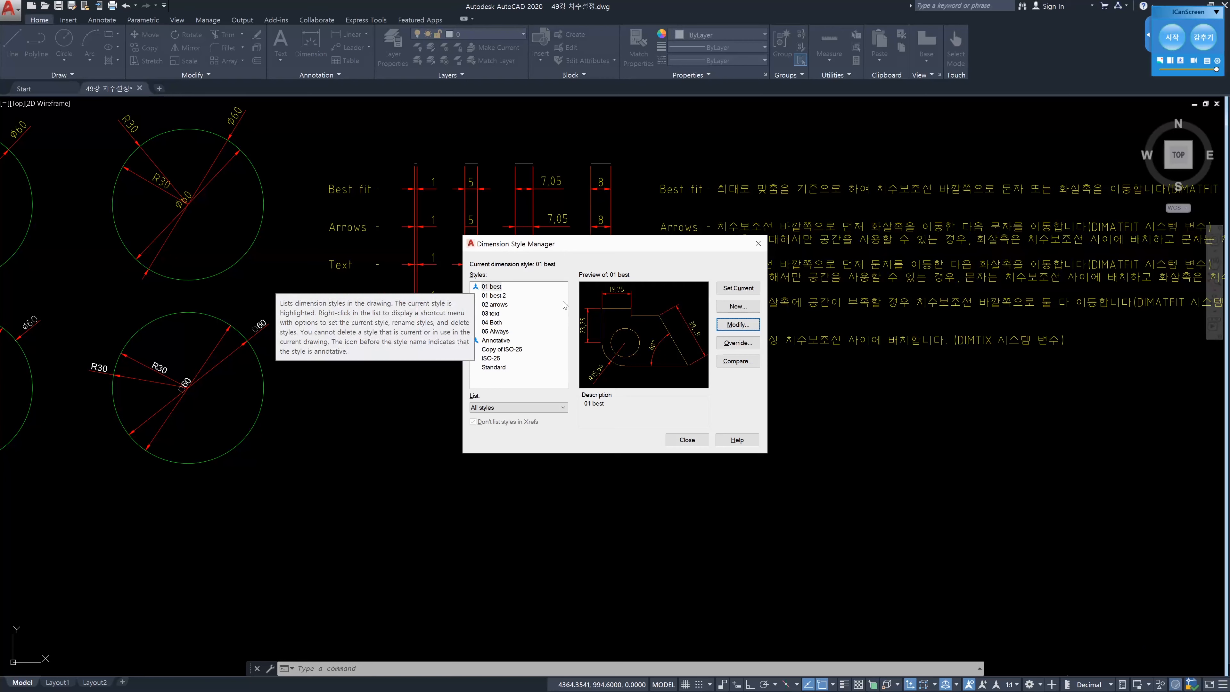
click(732, 331)
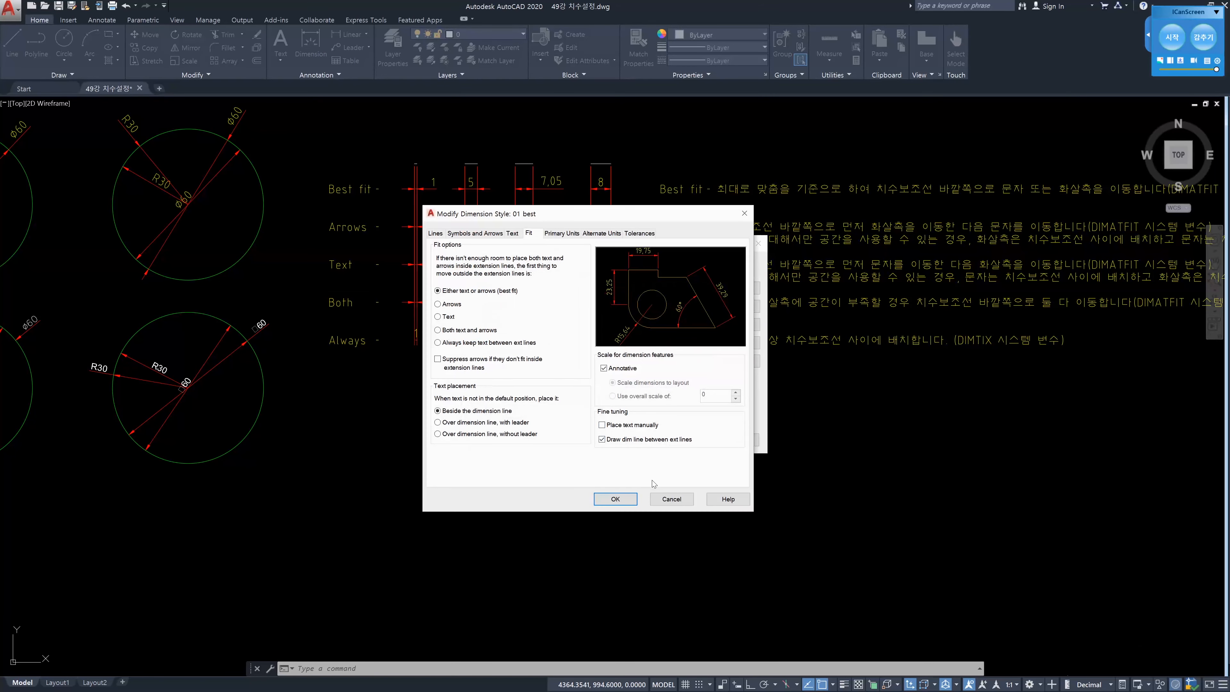
click(662, 498)
click(695, 442)
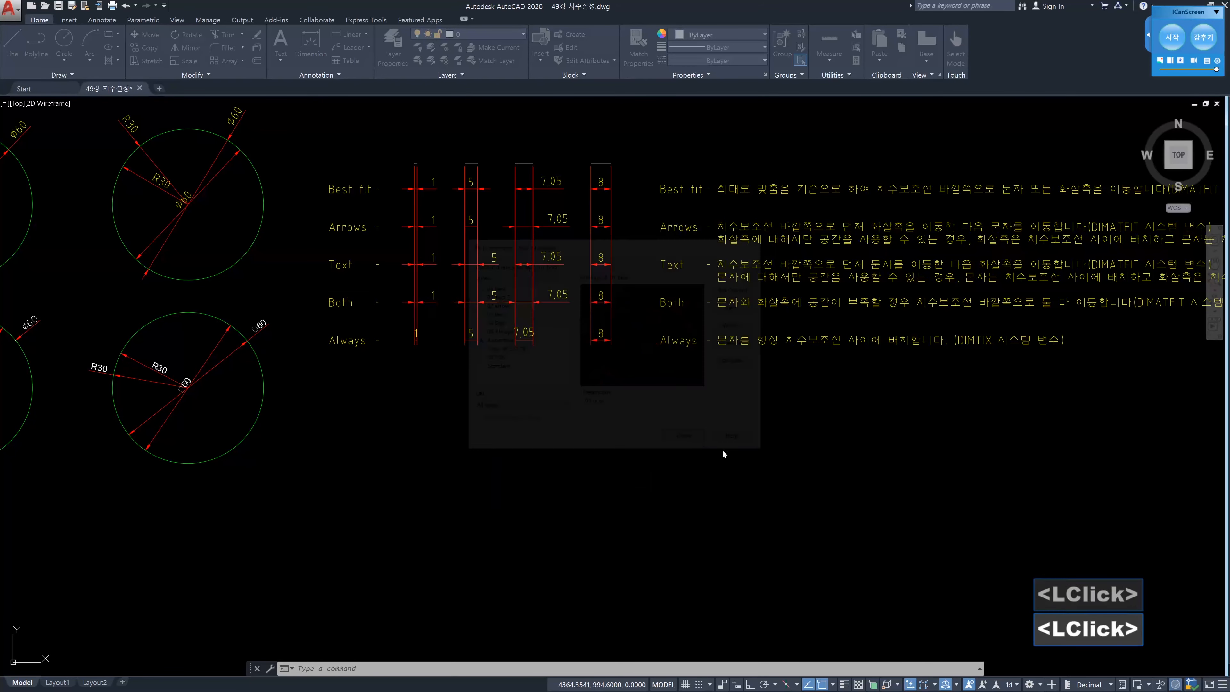
Set the annotation scale to 1:2 and add a horizontal linear dimension about 38.4 long below the fit samples
click(1010, 684)
click(947, 426)
text(dli)
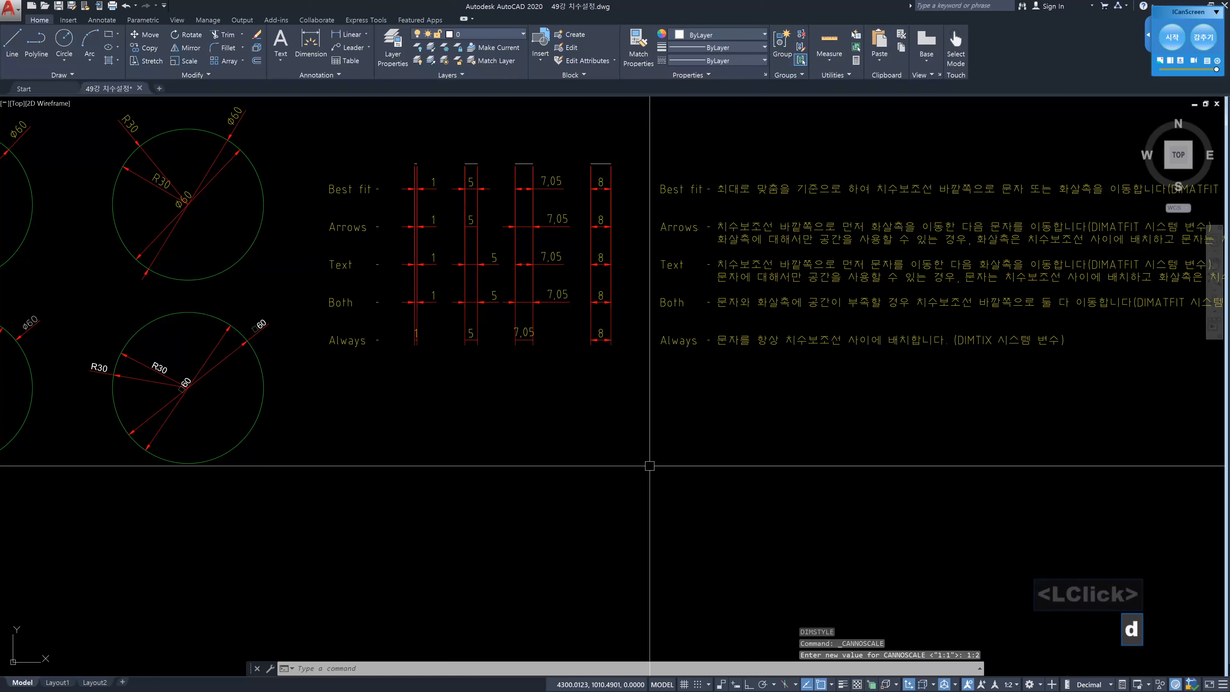
key(Return)
click(558, 427)
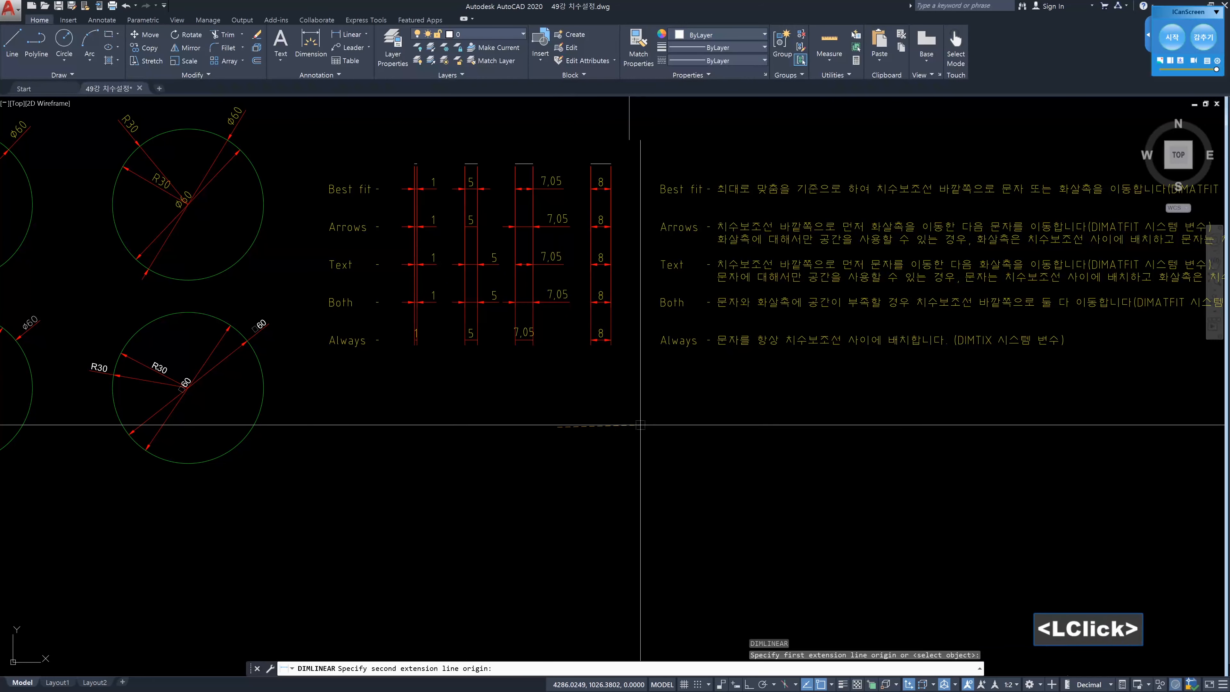
click(654, 425)
click(652, 472)
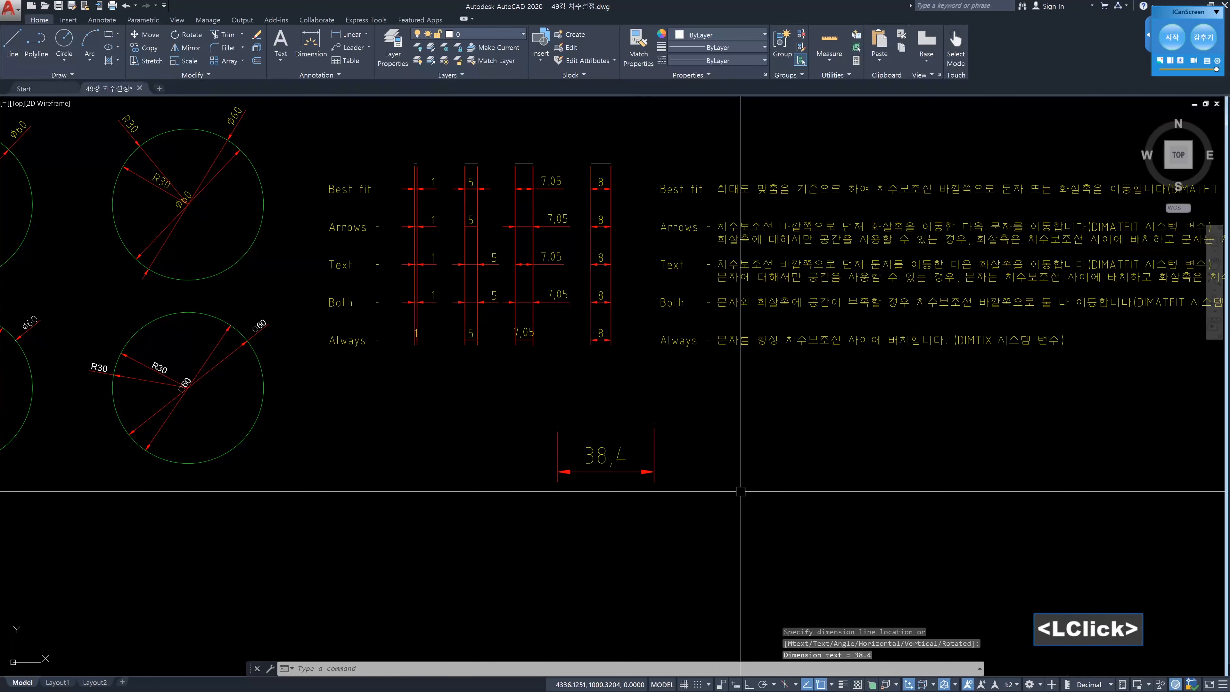
Set the annotation scale to 1:4 and add a horizontal linear dimension about 50.1 long beside the 38,4 dimension
click(1017, 685)
click(950, 438)
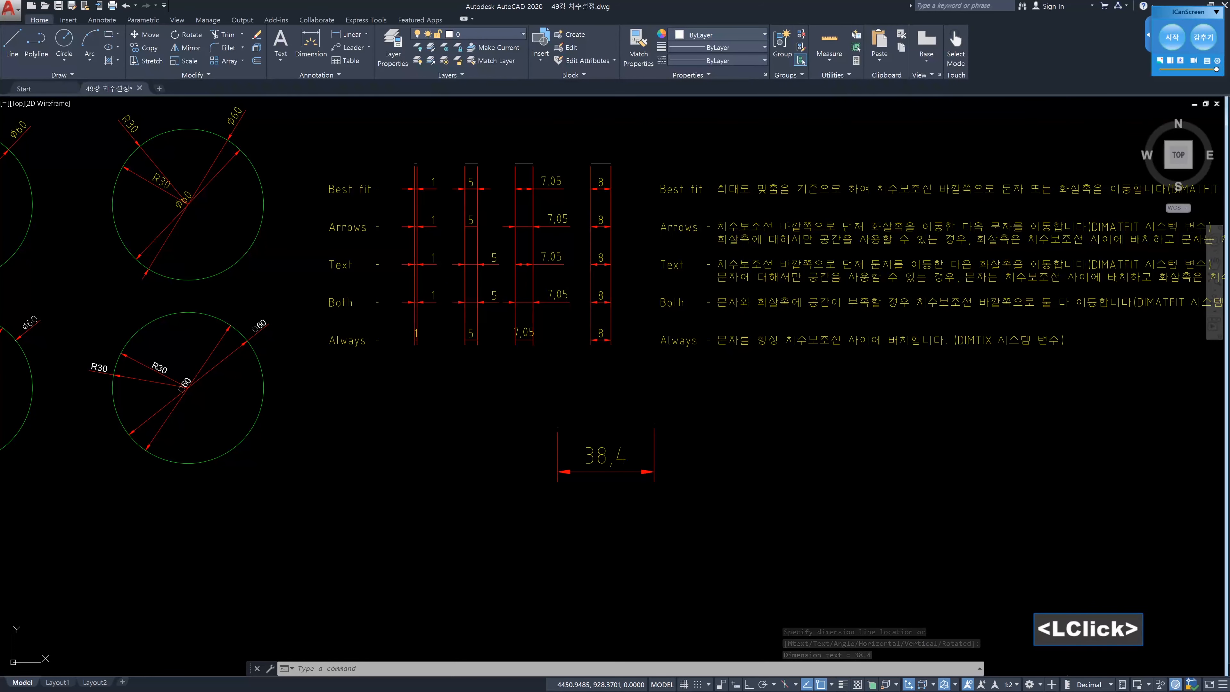
text(dli)
key(Return)
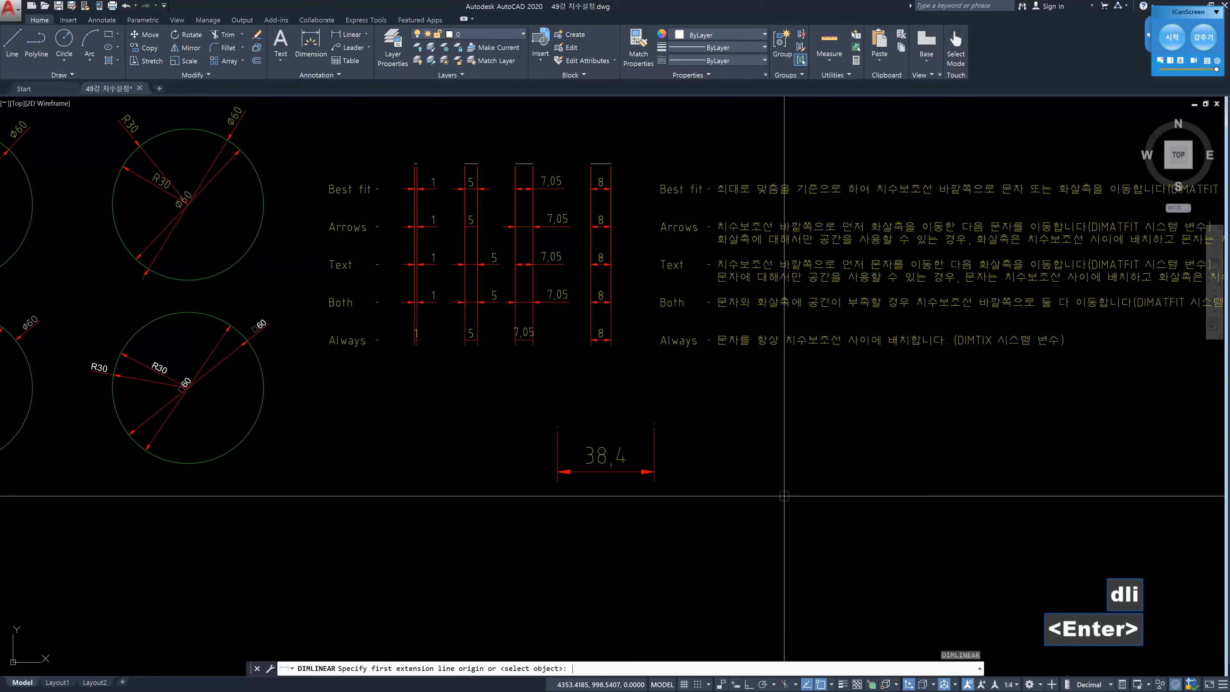
click(759, 473)
click(886, 472)
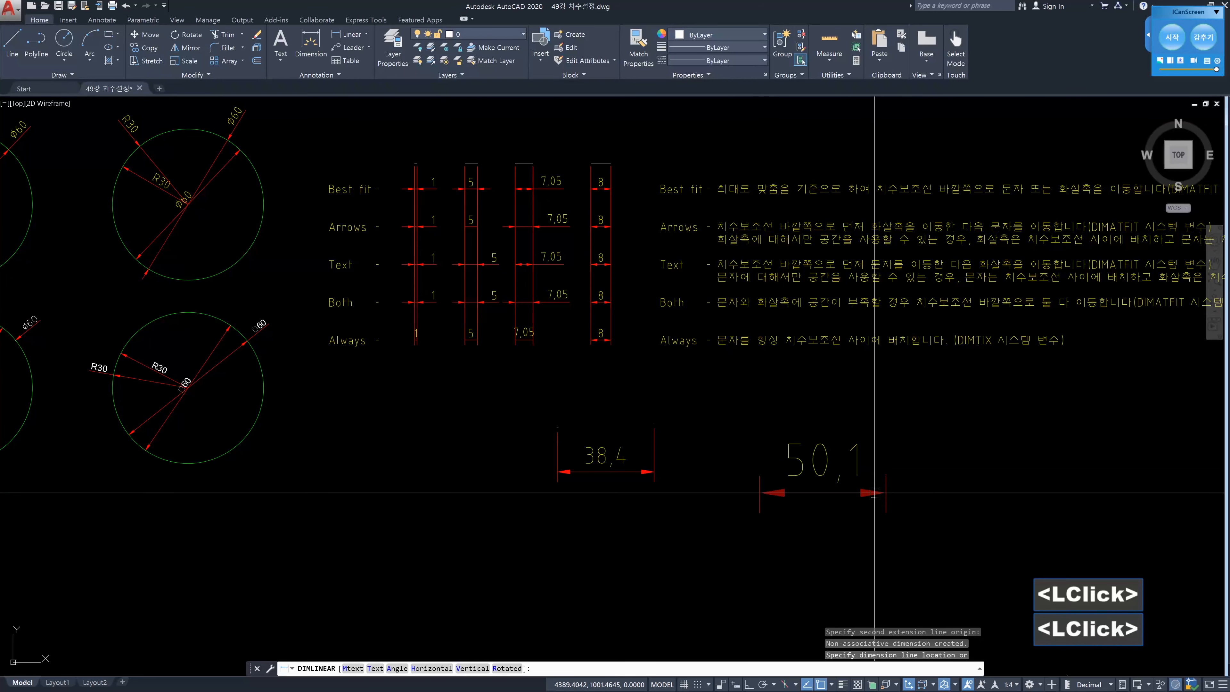
click(877, 506)
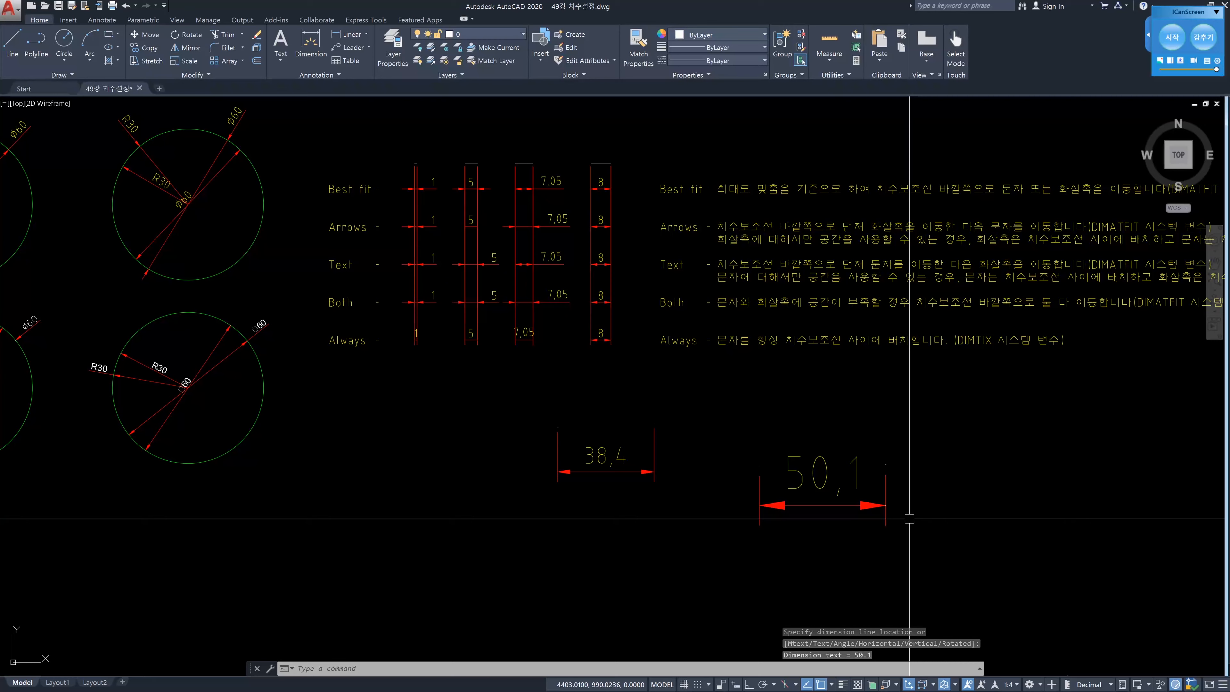
Set the annotation scale back to 1:1 and erase the 38,4 and 50,1 test dimensions below the fit samples
click(1013, 685)
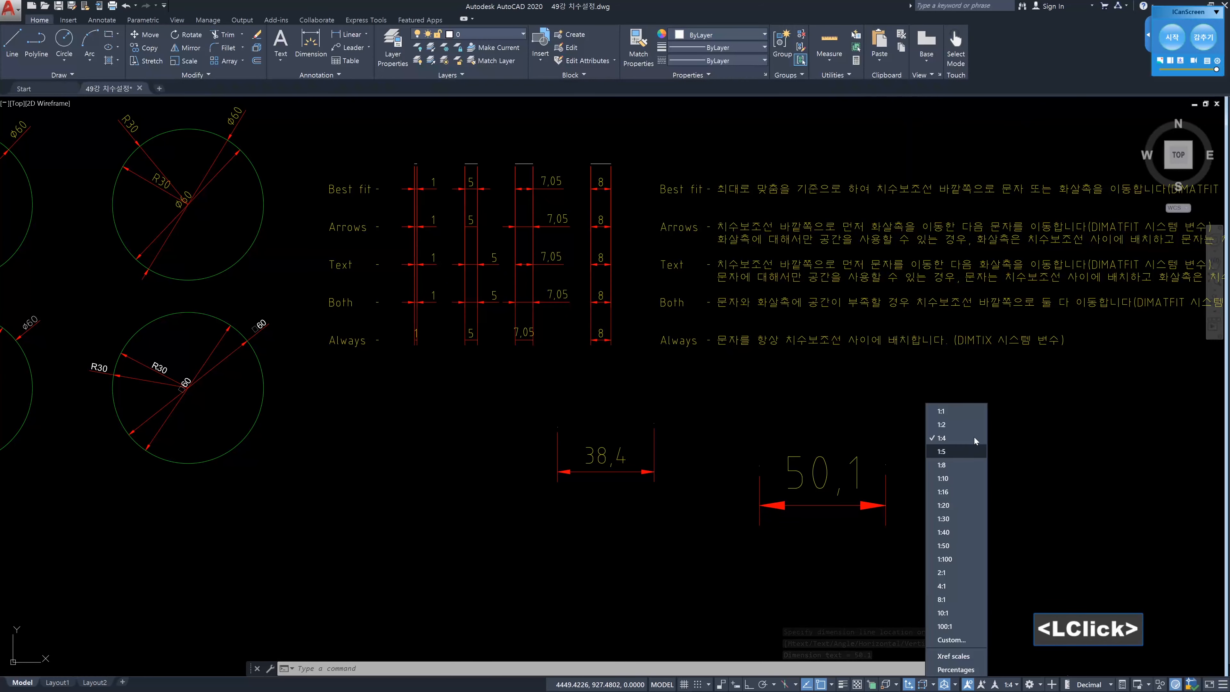
click(966, 412)
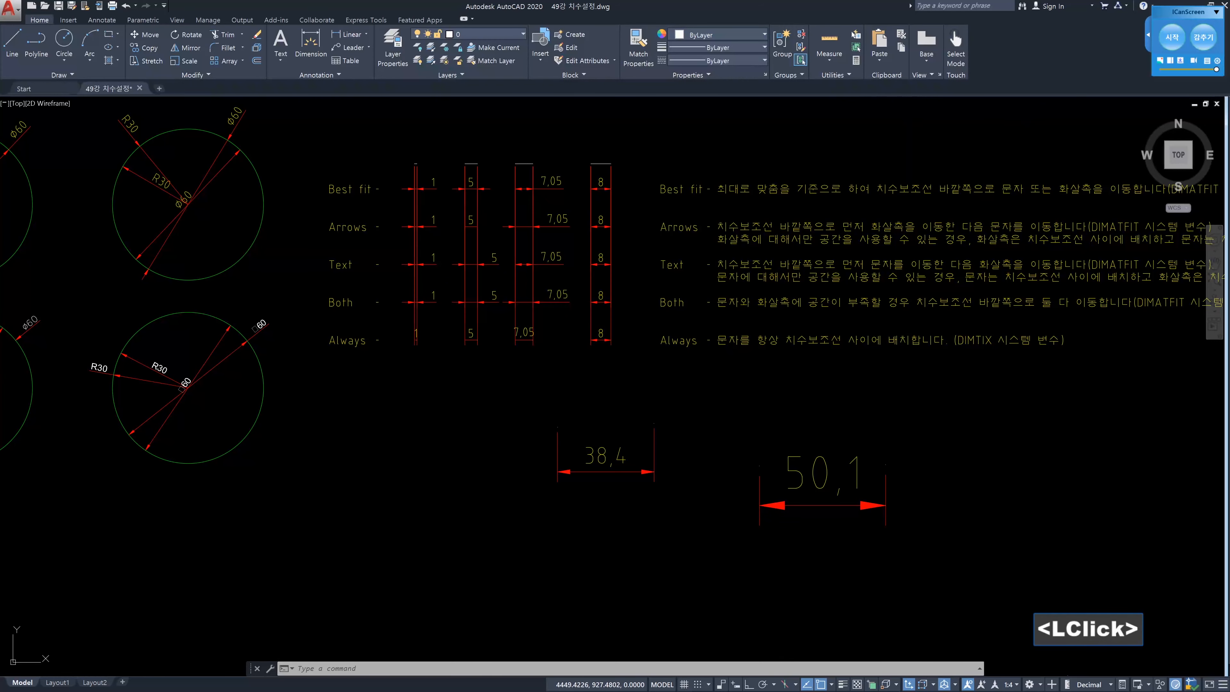
click(911, 505)
click(531, 420)
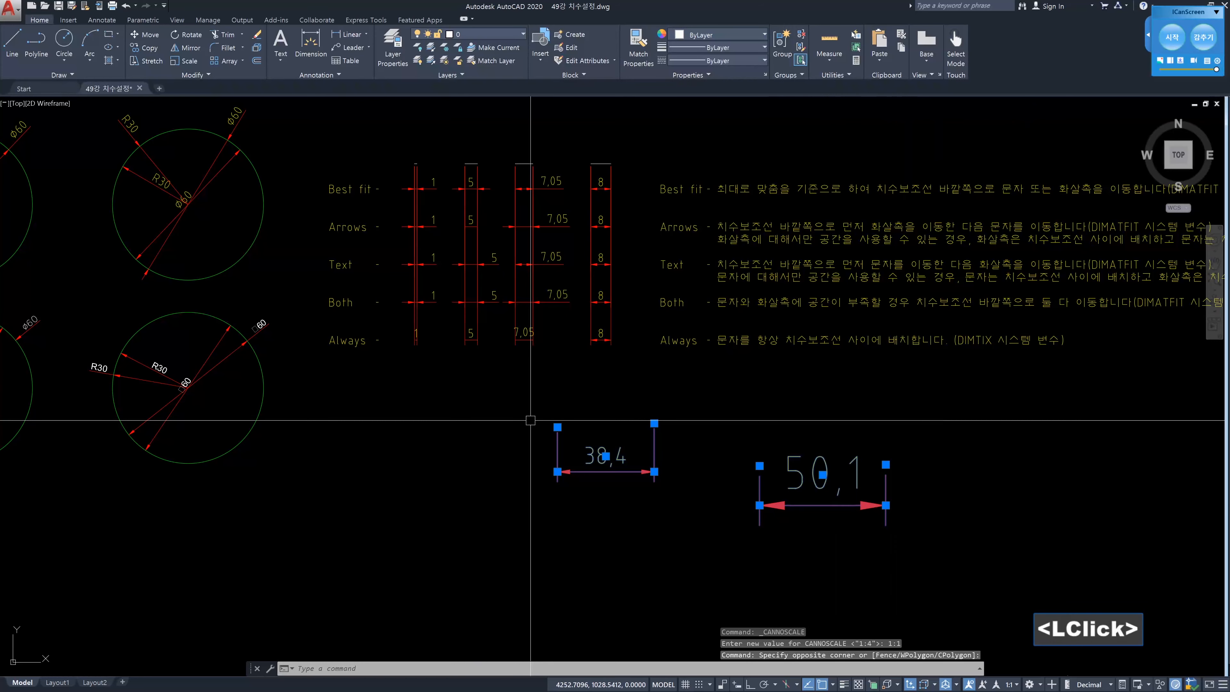
key(Delete)
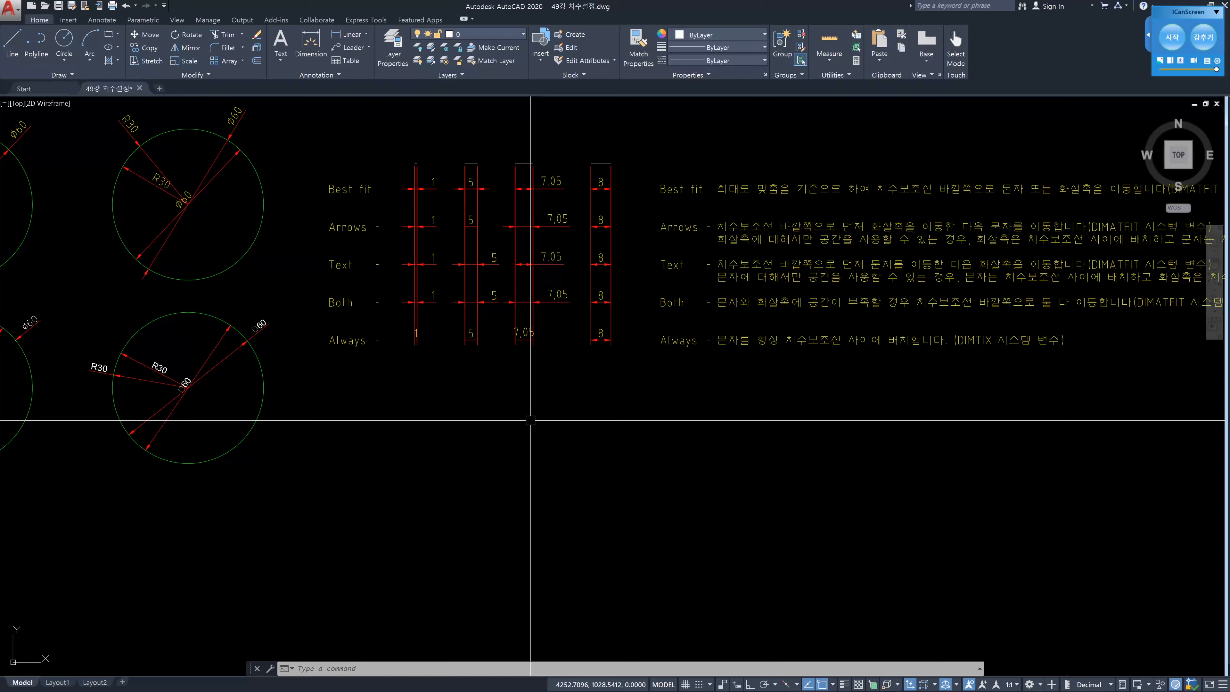
Turn off Annotative for dimension style 01 best, use an overall scale of 1, and preview style 01 best 2
text(d)
key(Return)
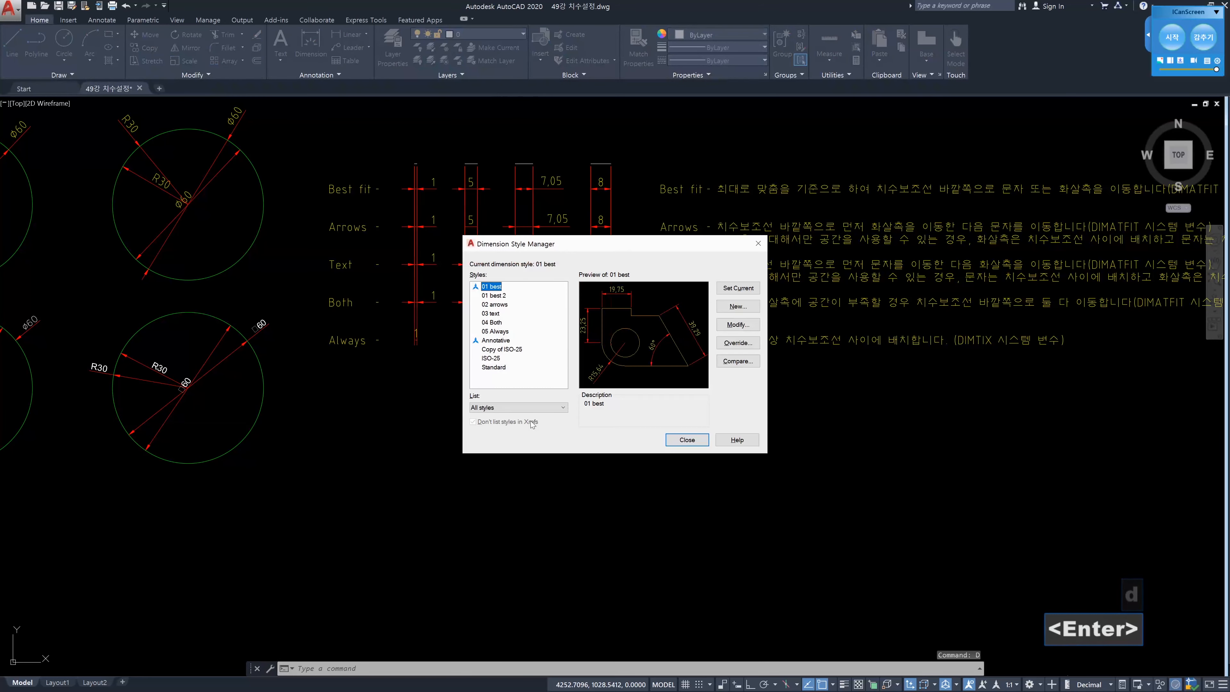
click(730, 325)
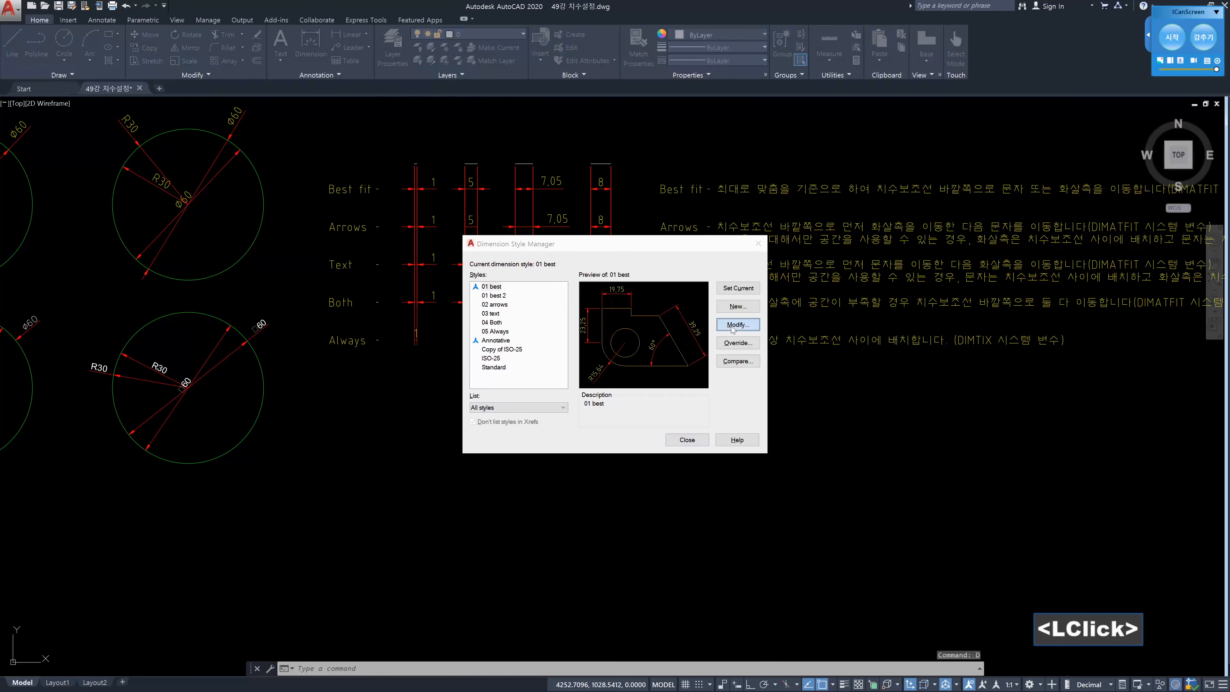
click(603, 368)
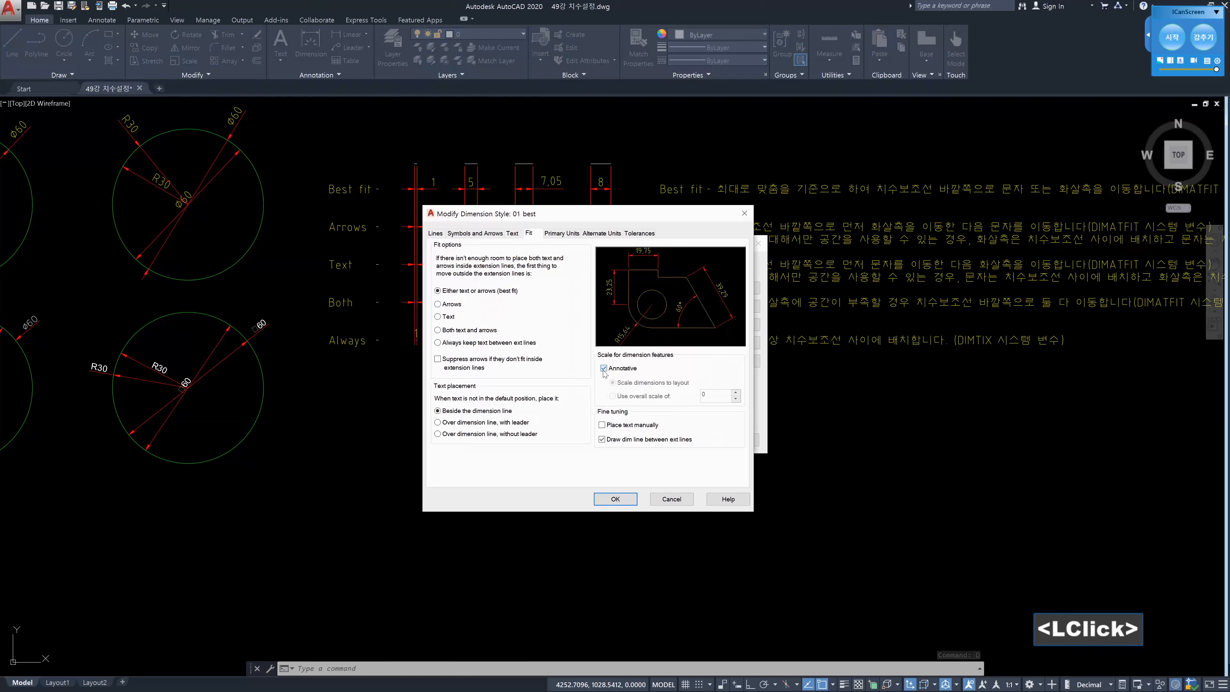
click(622, 396)
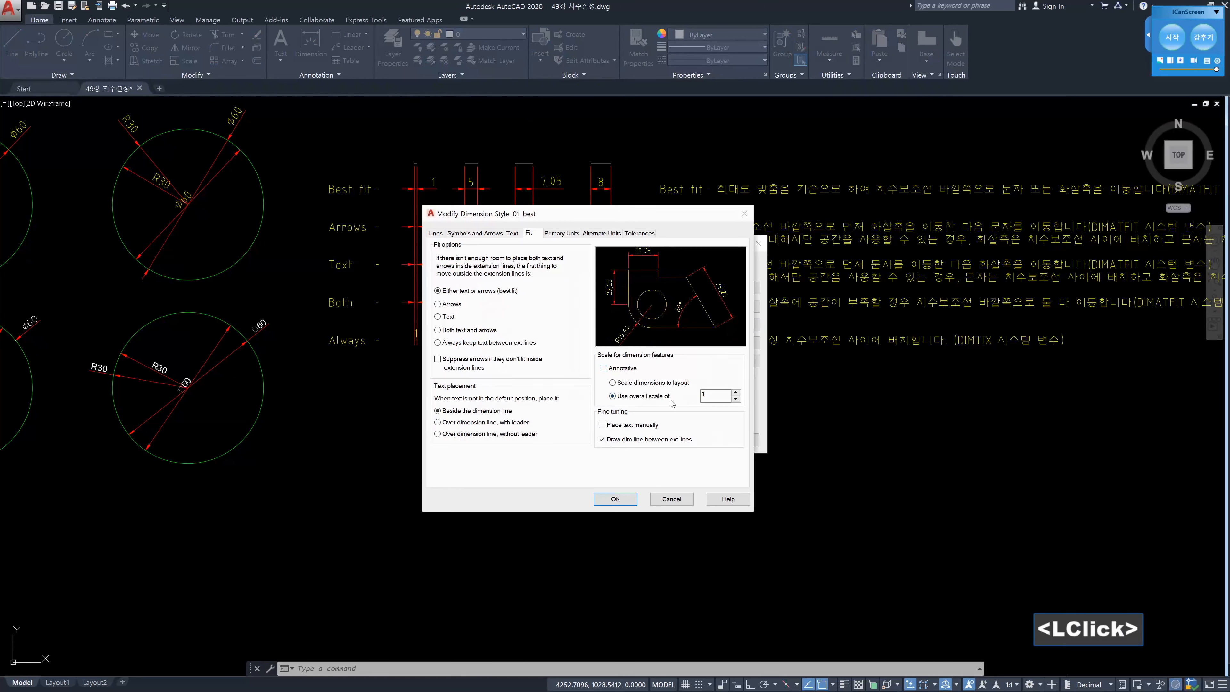
click(623, 502)
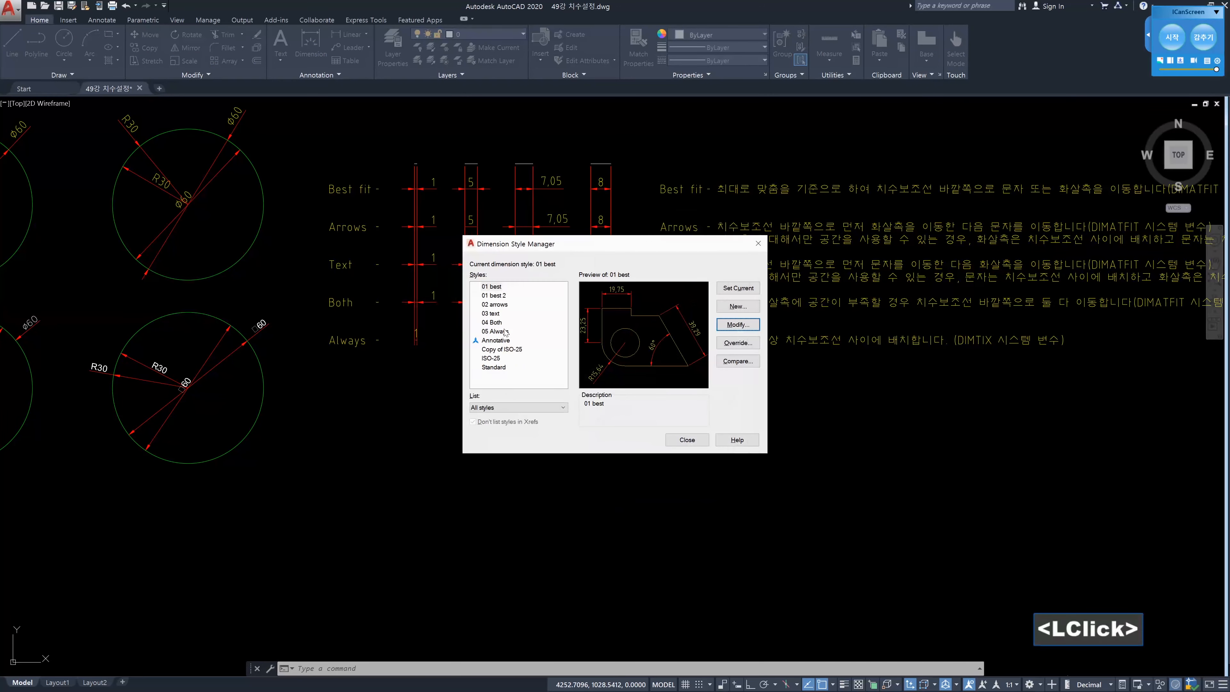
click(494, 296)
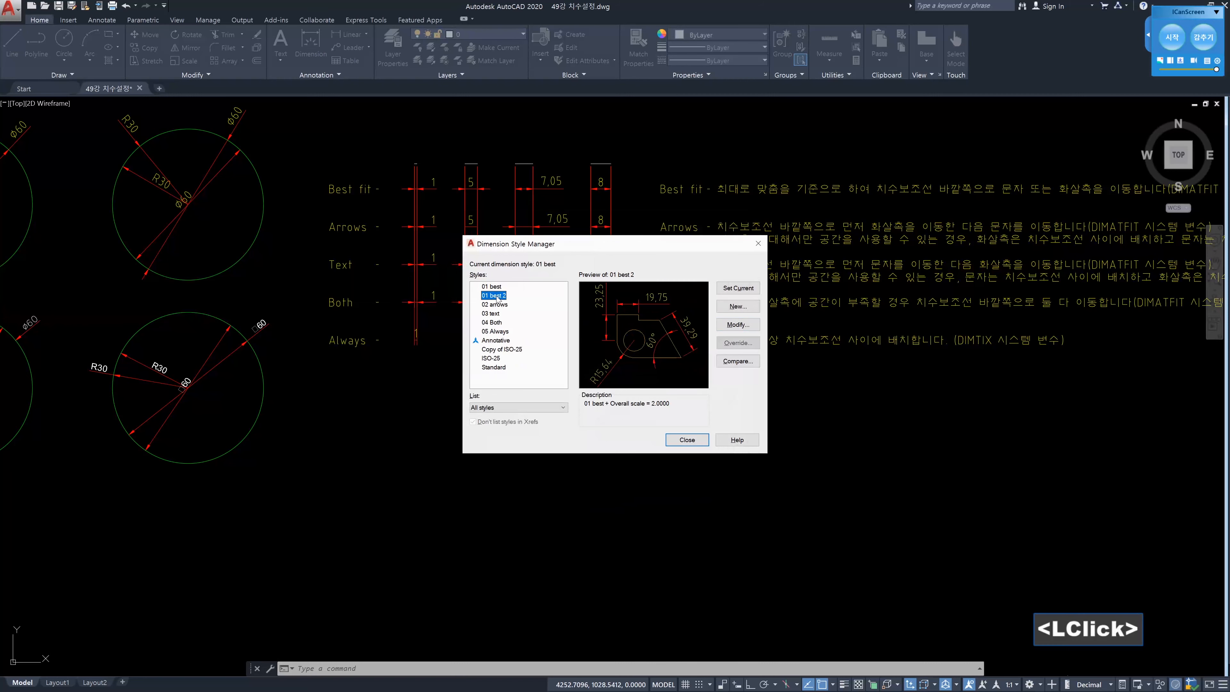
click(687, 440)
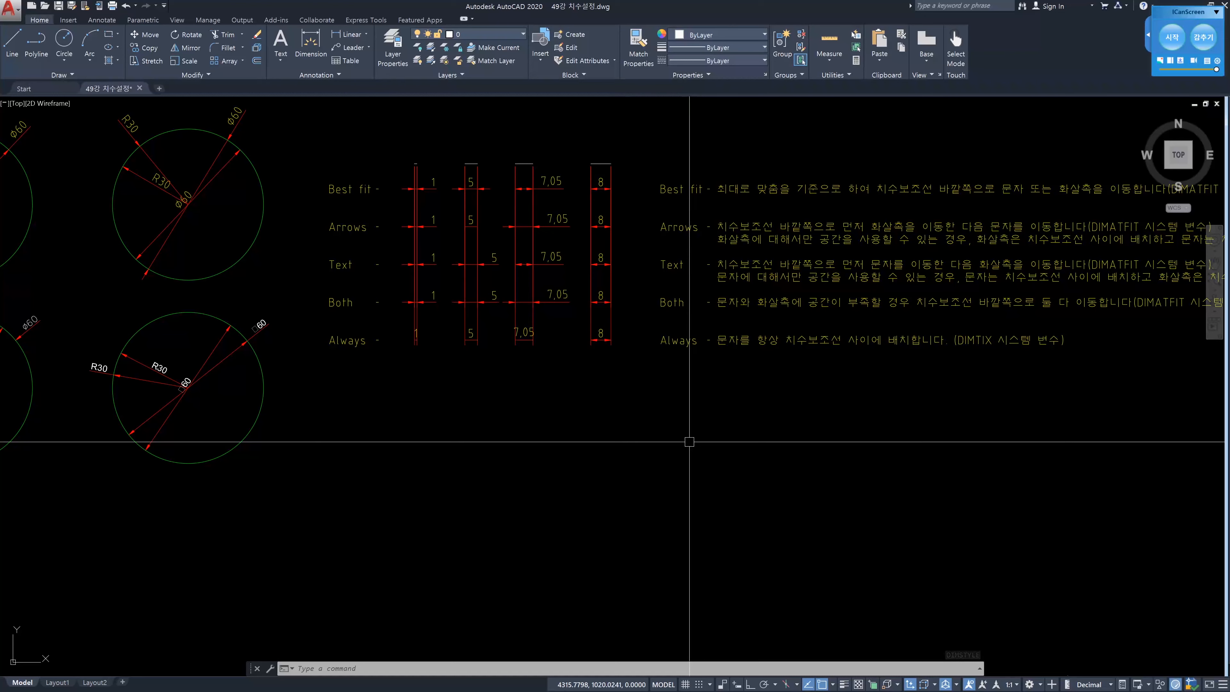
Review the fine tuning options in the Fit settings of dimension style 01 best, leaving them as they are
text(d)
key(Return)
click(751, 328)
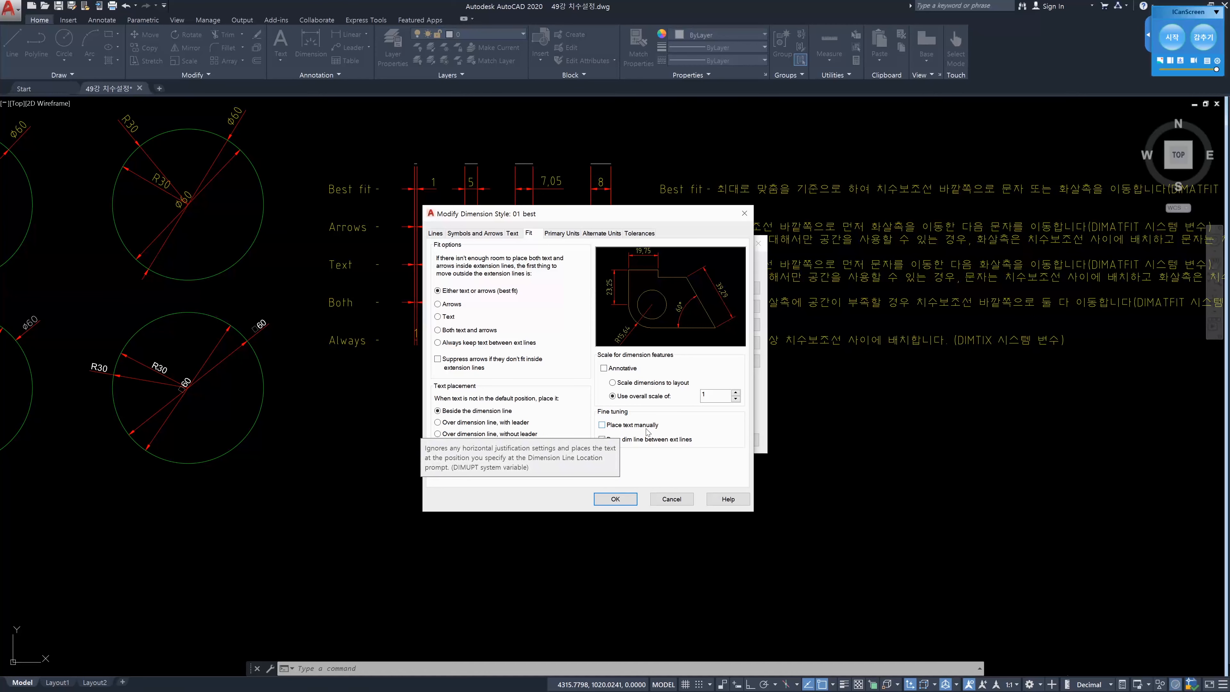
click(615, 499)
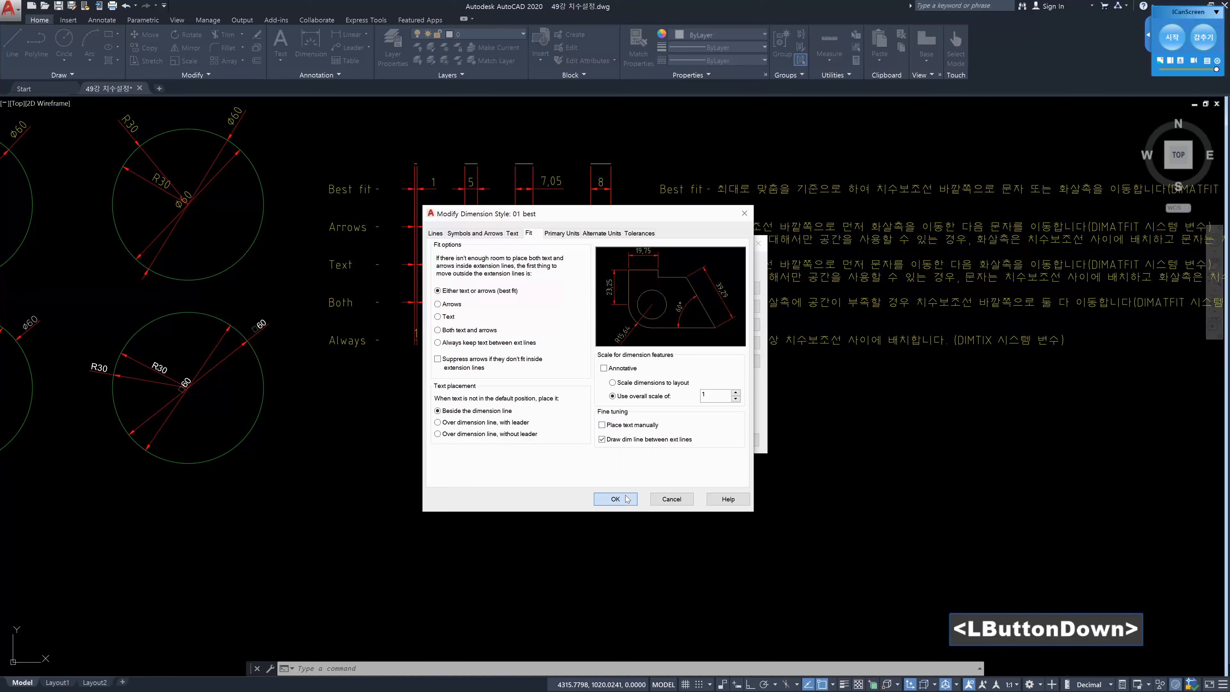
click(683, 439)
Add a horizontal linear dimension about 25.7 long below the fit samples
text(dli)
key(Return)
click(487, 414)
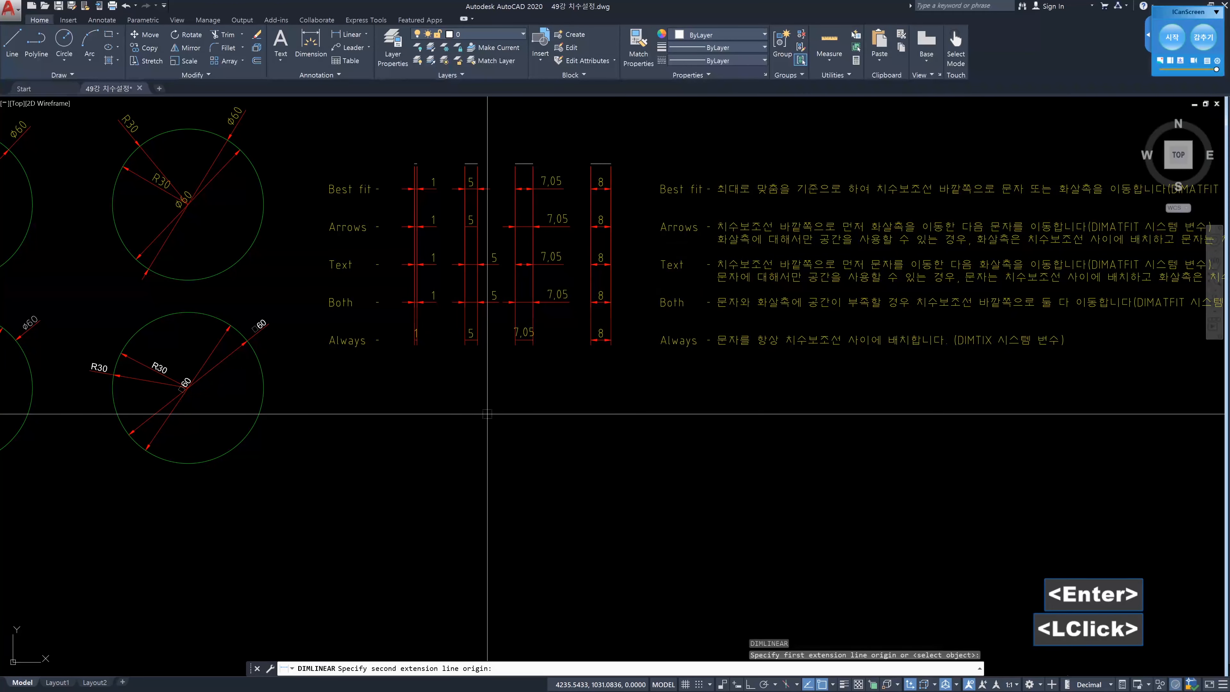
click(552, 415)
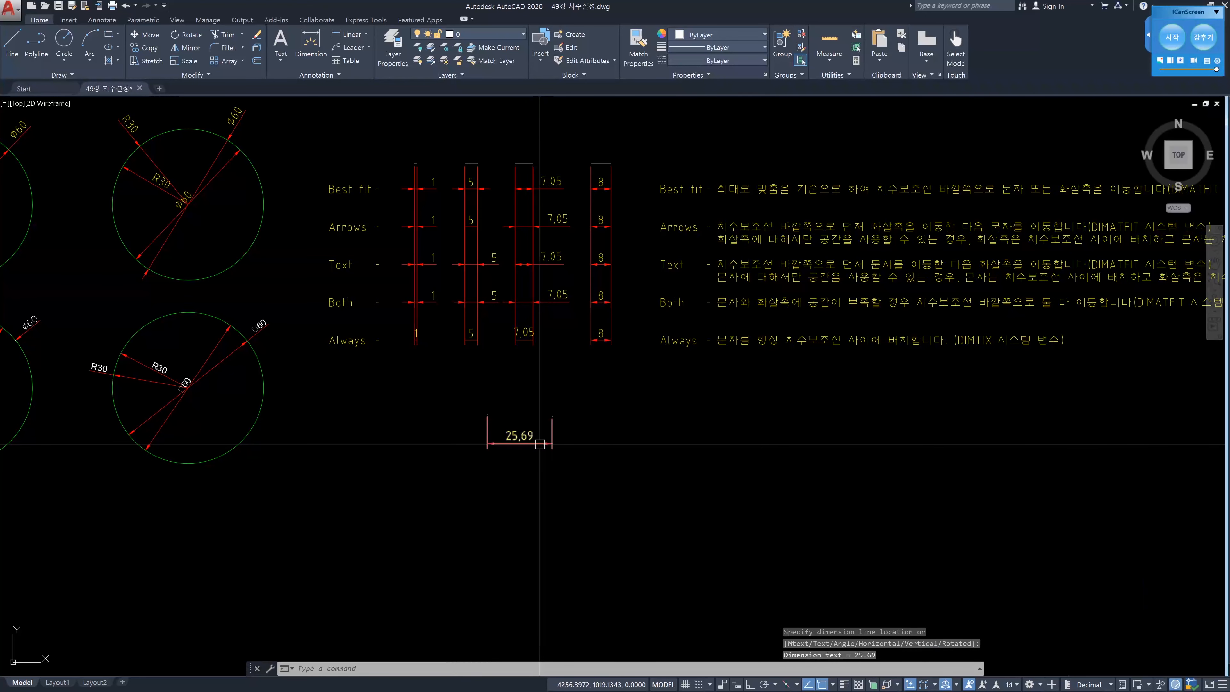
Turn on Place text manually in the Fit settings of dimension style 01 best and close the Dimension Style Manager
text(d)
key(Return)
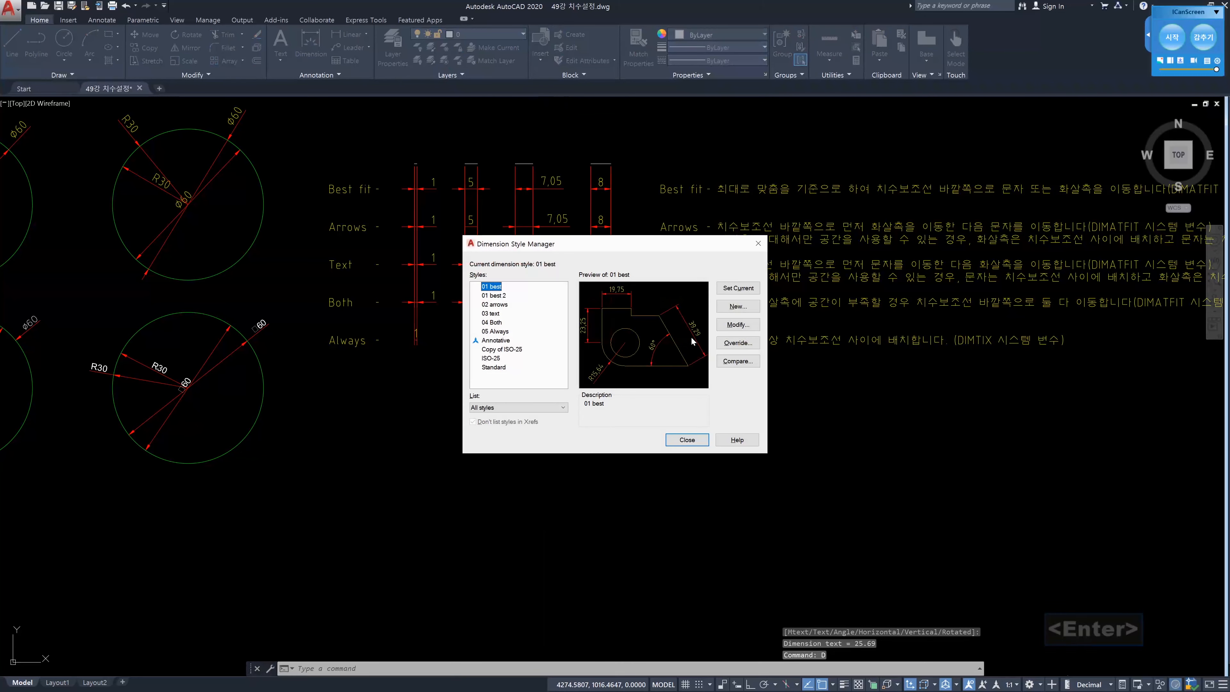
click(731, 328)
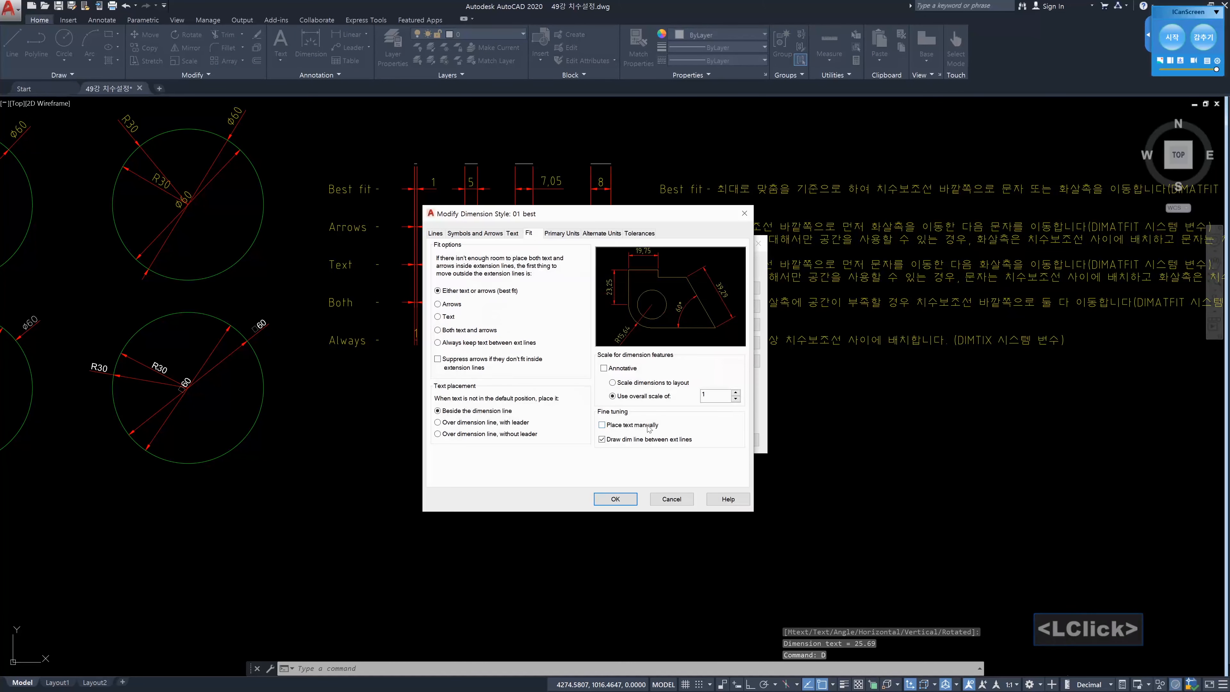
click(616, 497)
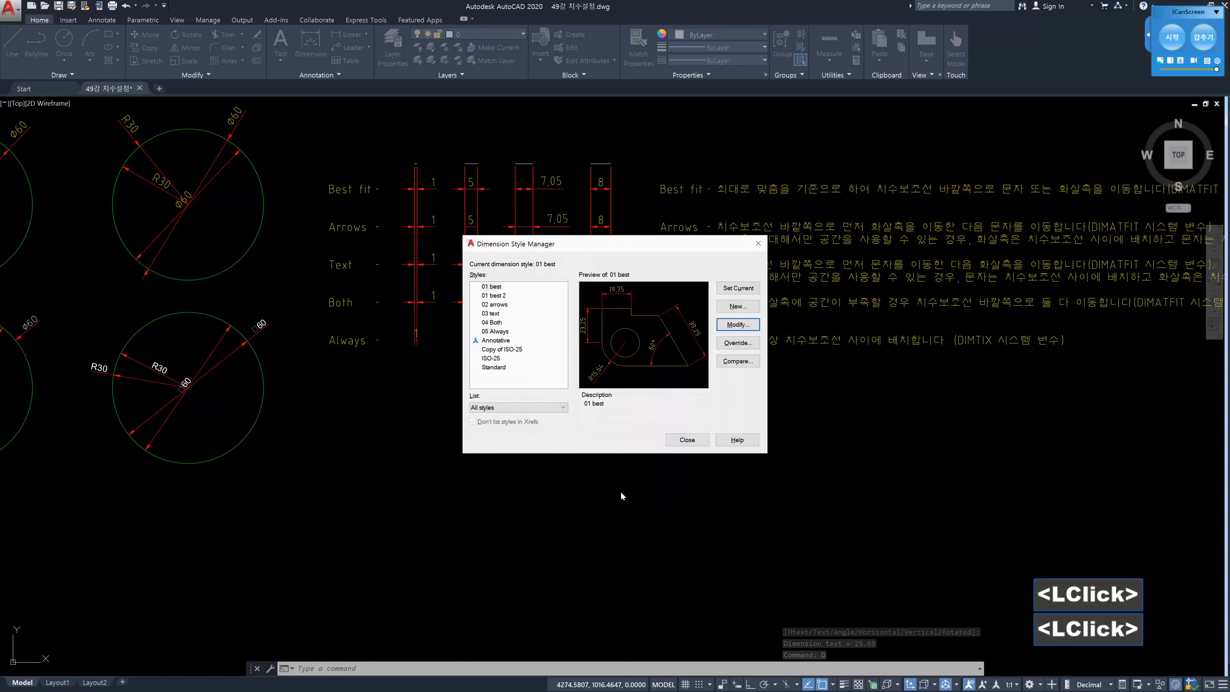
click(681, 440)
Add a horizontal linear dimension about 35.2 long beside the 25,69 dimension, placing its text manually slightly off centre
text(dli)
key(Return)
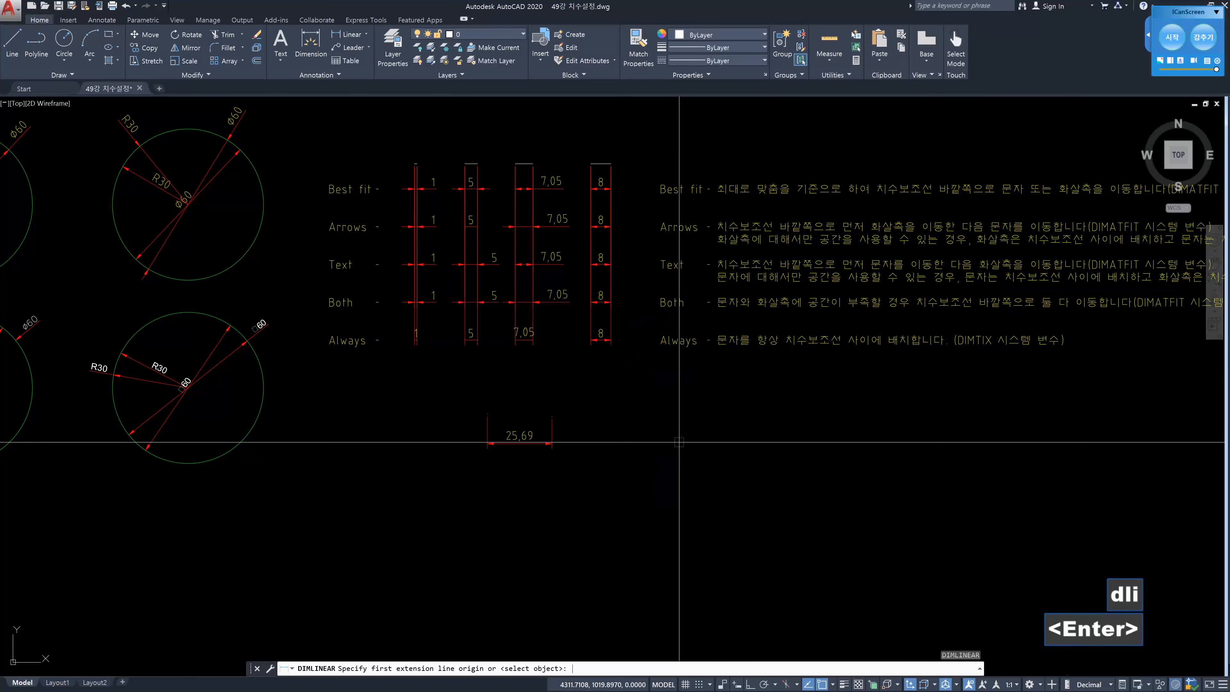
click(621, 452)
click(709, 451)
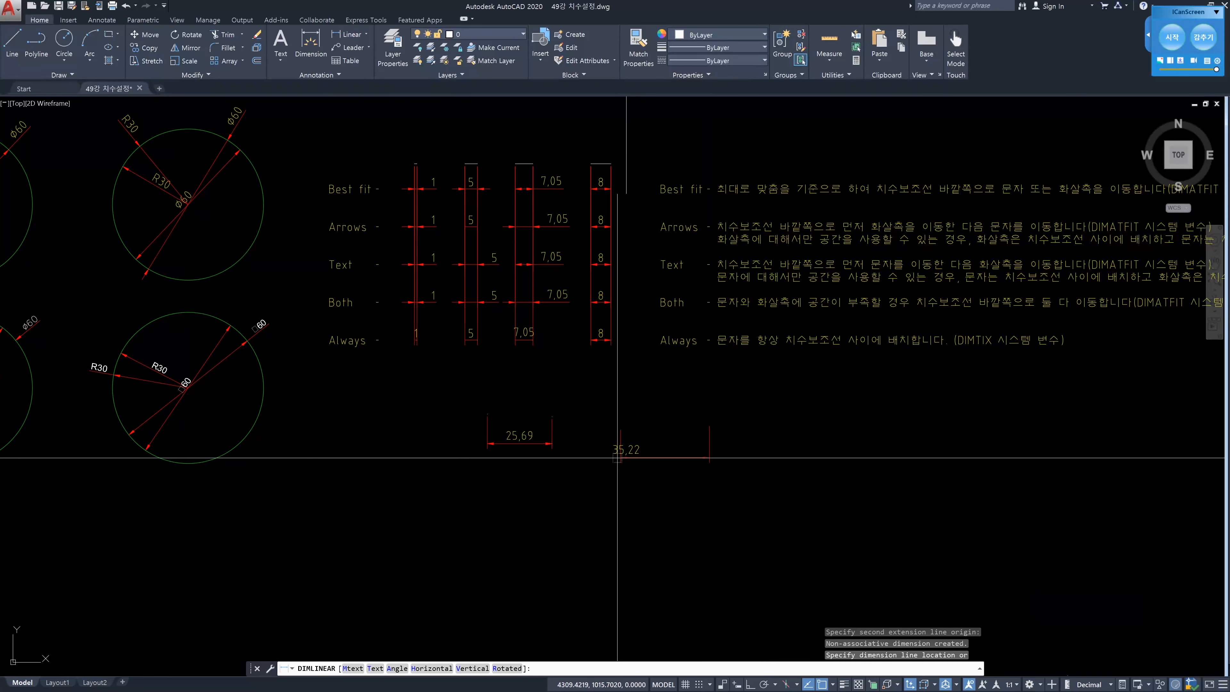
click(659, 461)
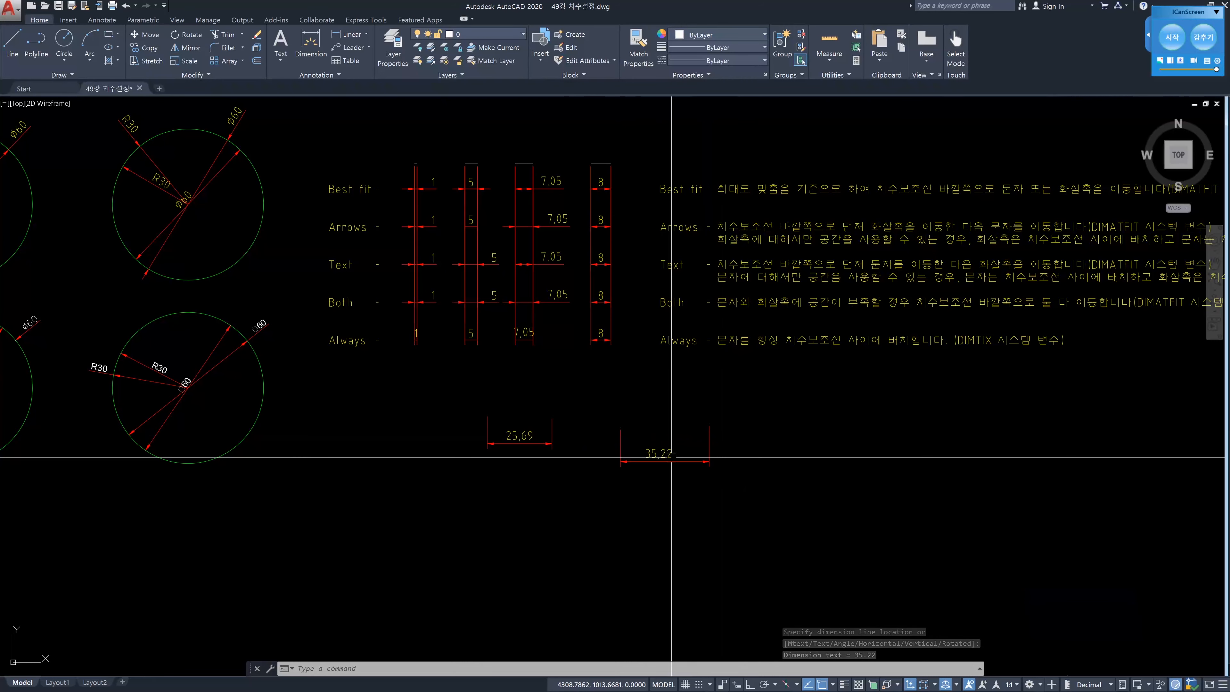
Shift the text of the 35,22 dimension to the middle of its dimension line, and erase that dimension
click(662, 454)
click(659, 461)
click(665, 461)
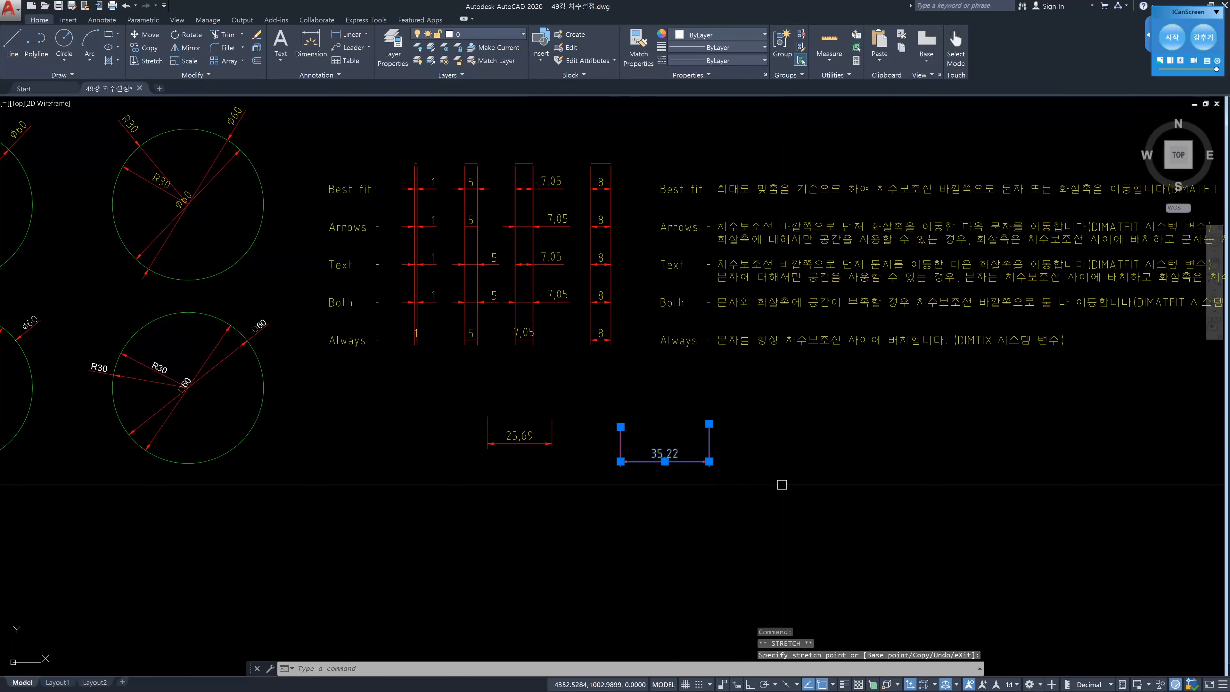
key(Escape)
click(776, 501)
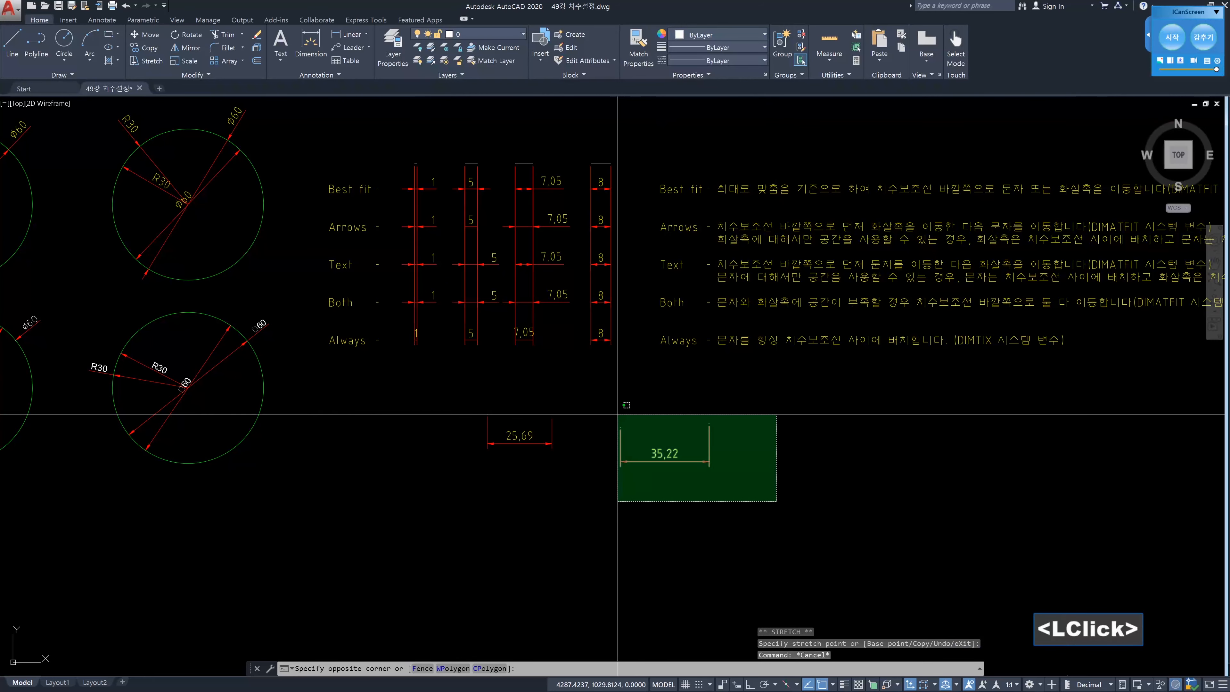
click(617, 409)
key(Delete)
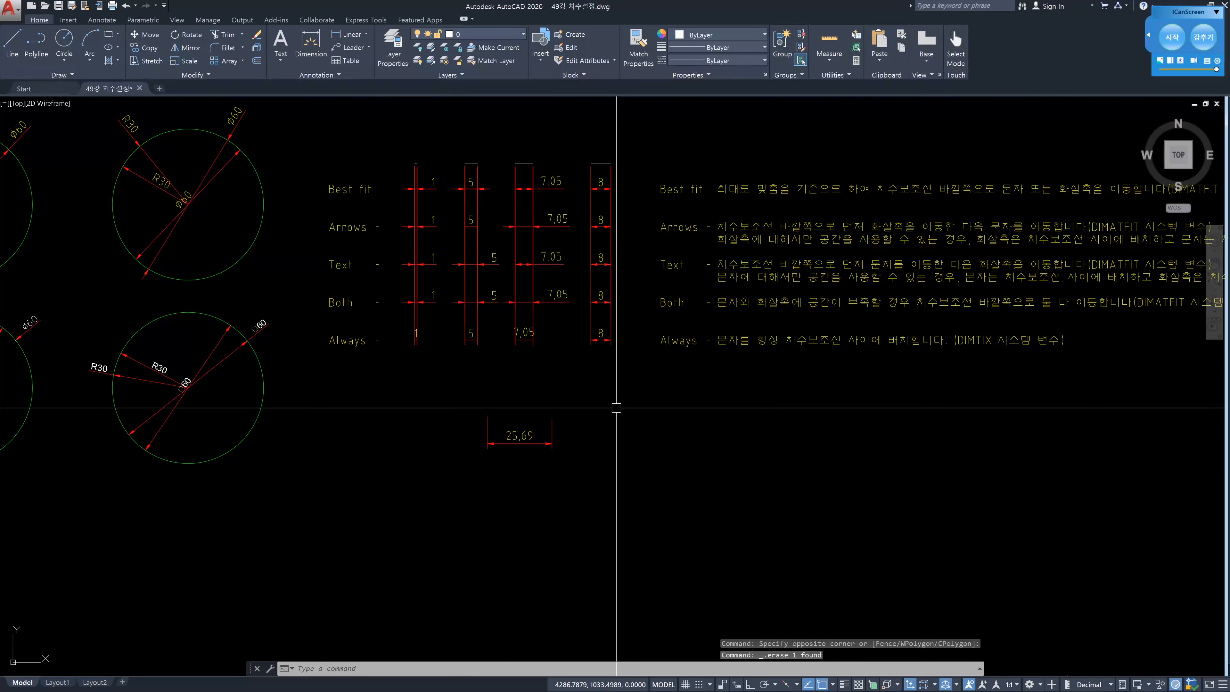
Move the text of the 25,69 dimension towards its right extension line, raising the dimension line slightly
scroll(528, 436, up, 4)
click(518, 441)
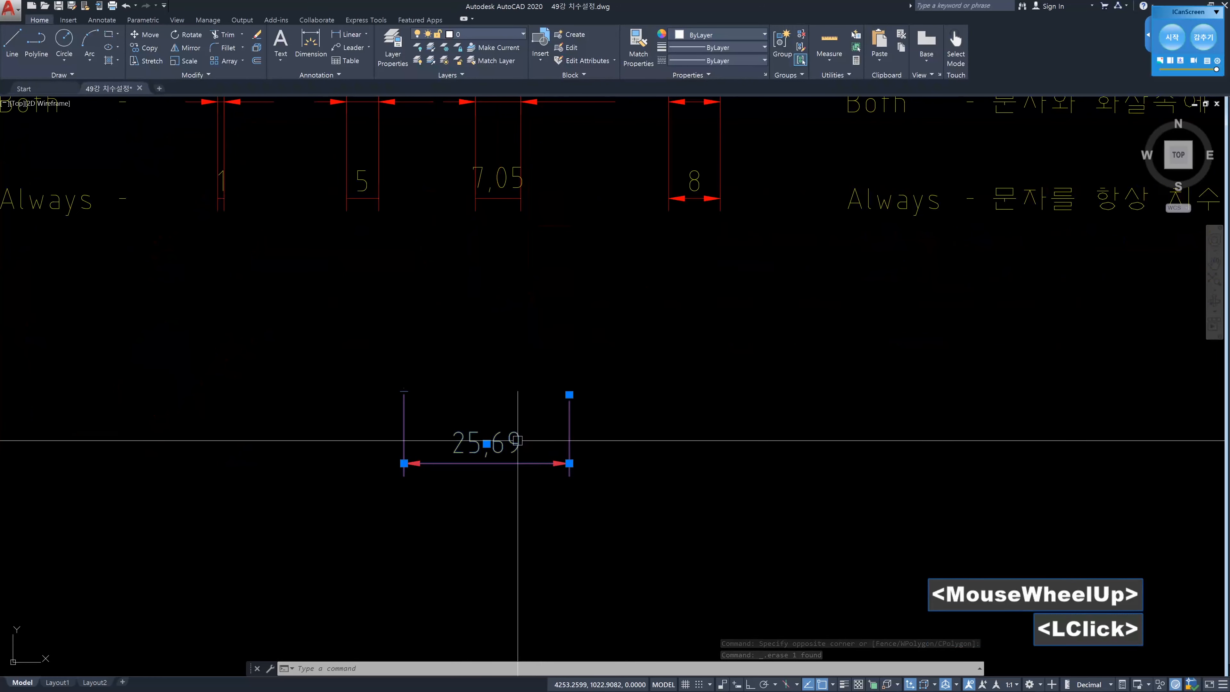
click(487, 443)
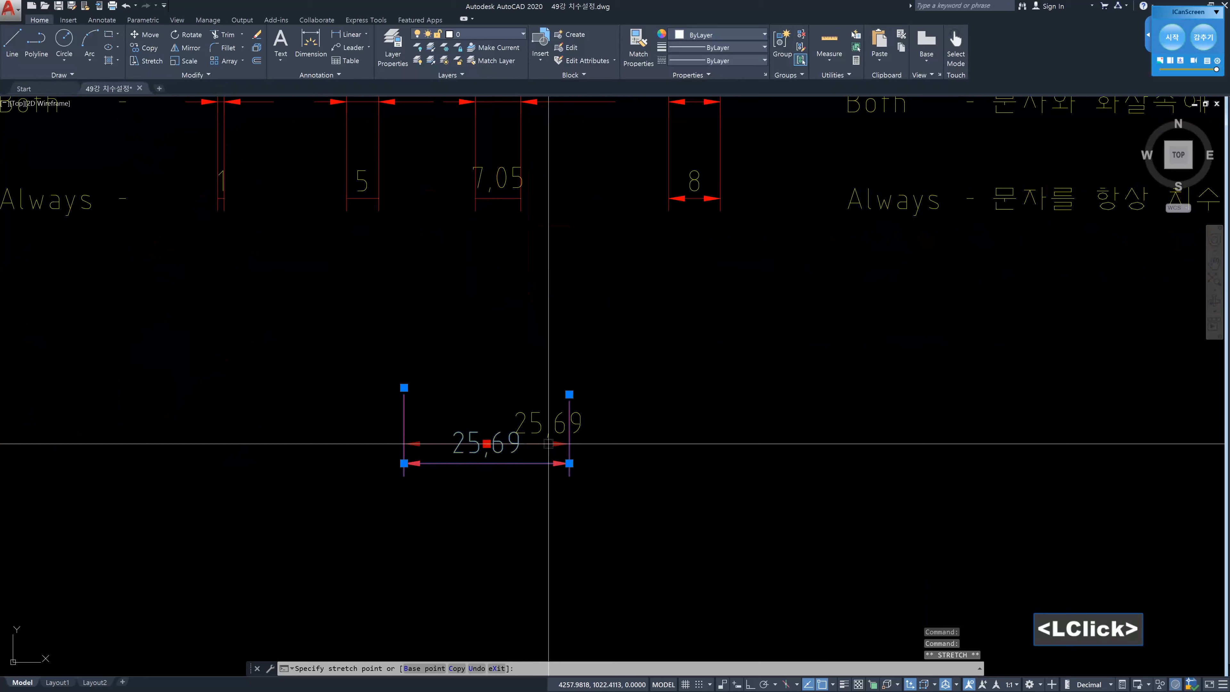
click(538, 444)
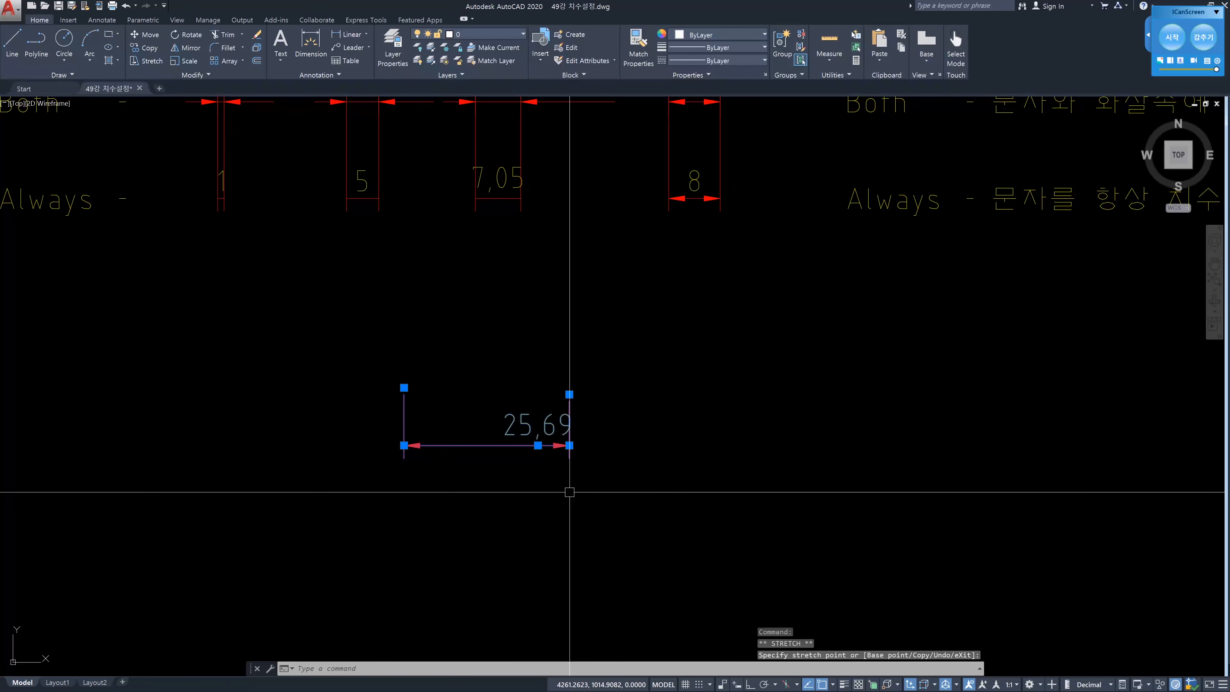
key(Escape)
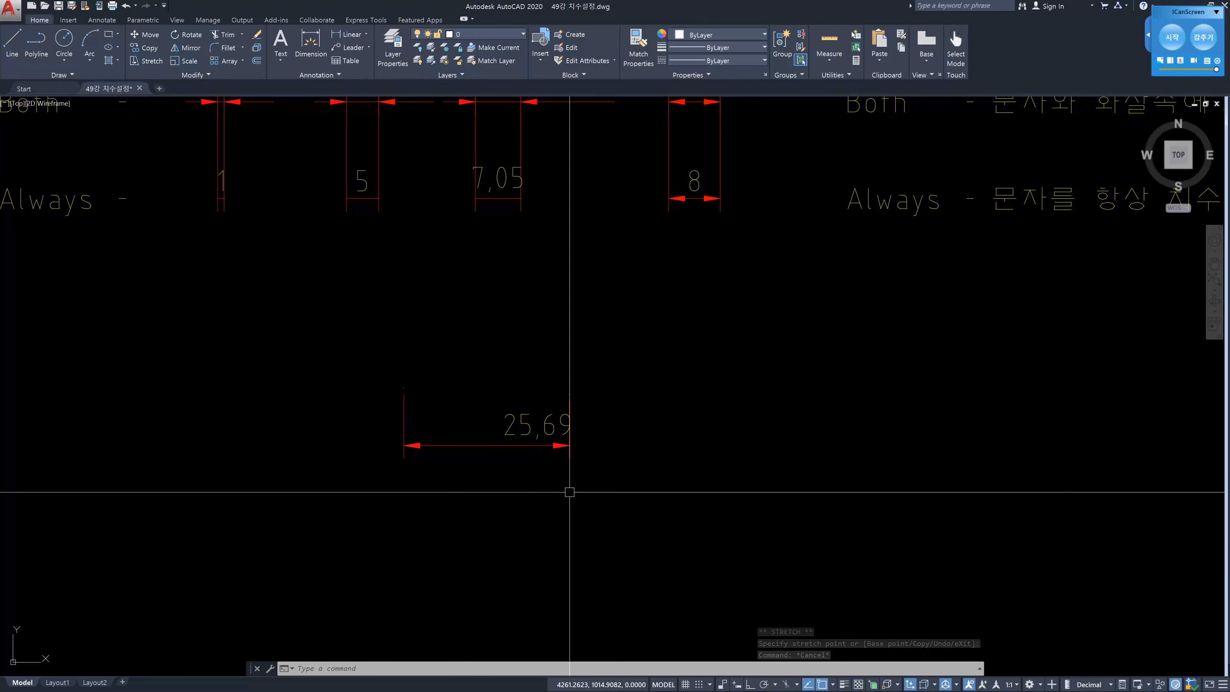
Turn off Place text manually in the Fit settings of dimension style 01 best and close the Dimension Style Manager
scroll(570, 491, down, 2)
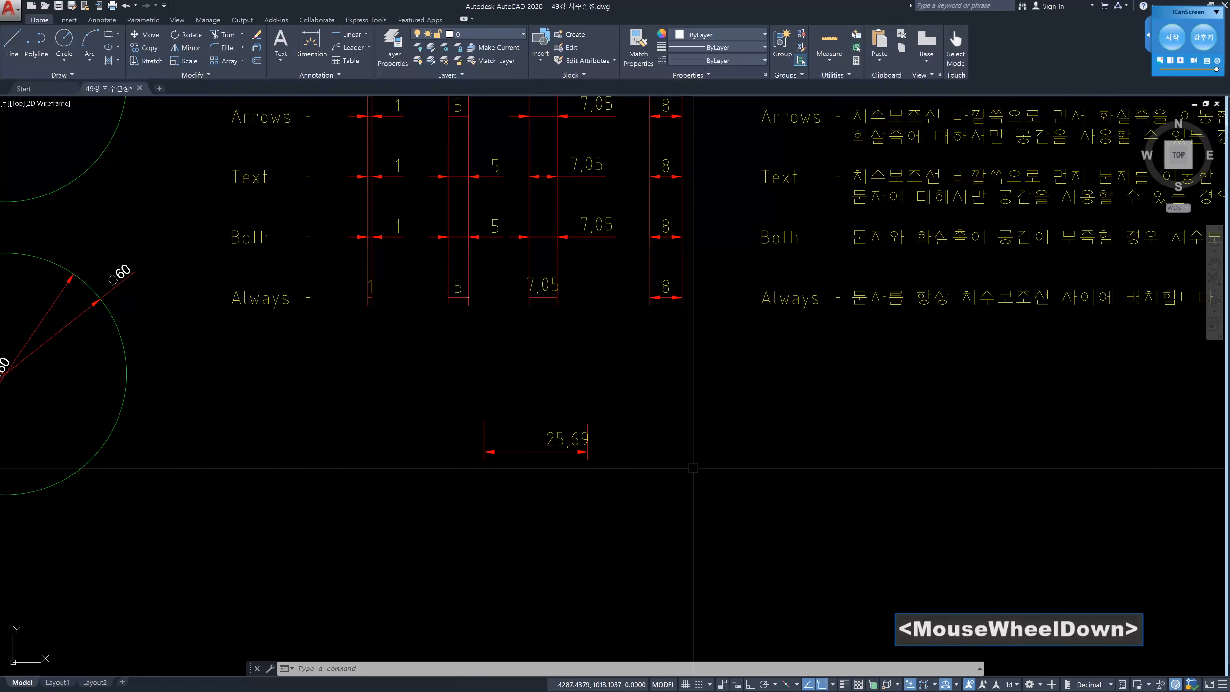
text(d)
key(Return)
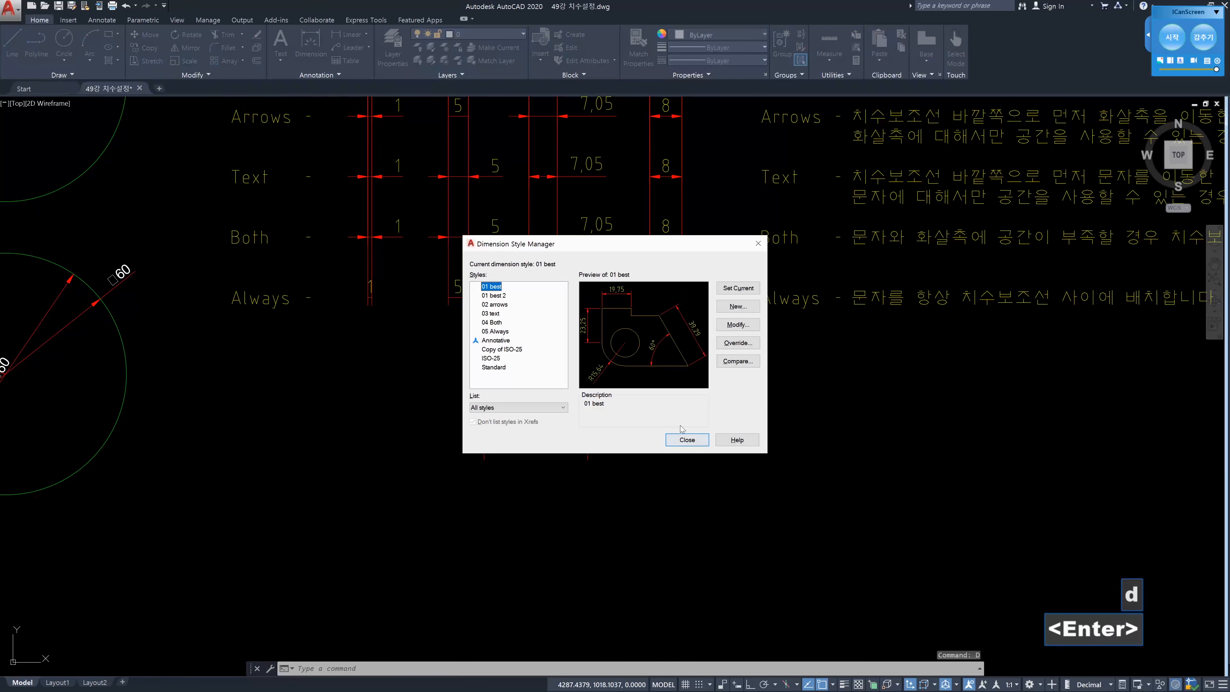
click(750, 325)
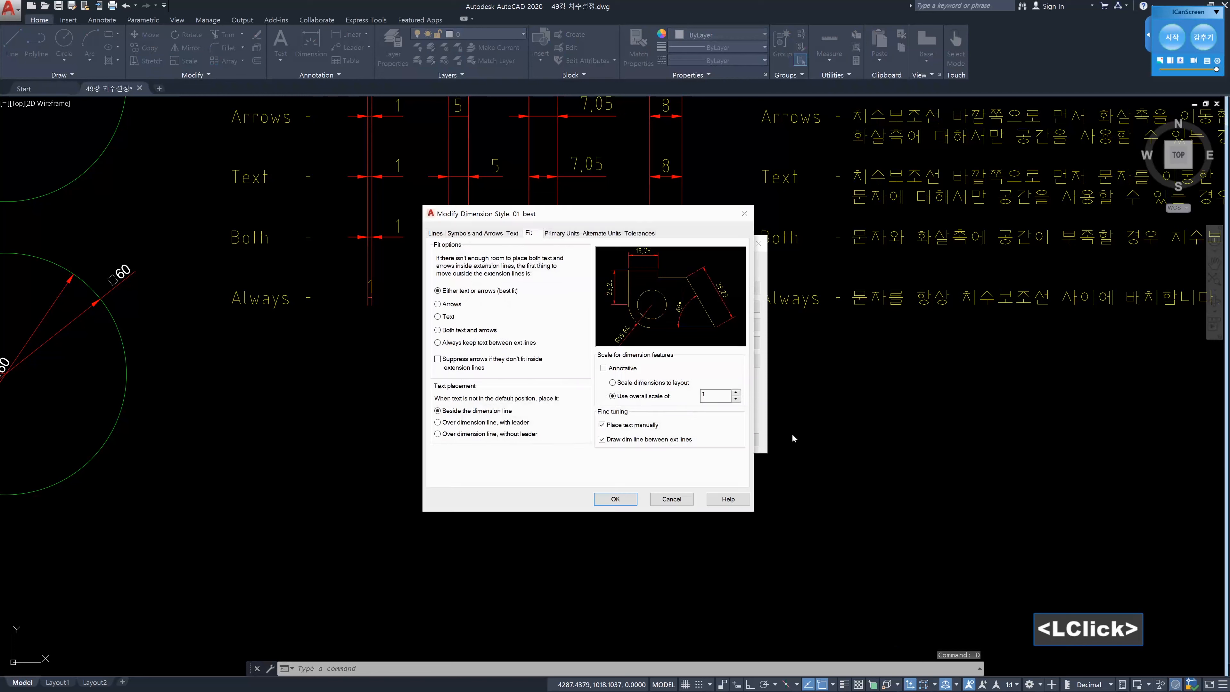
click(603, 426)
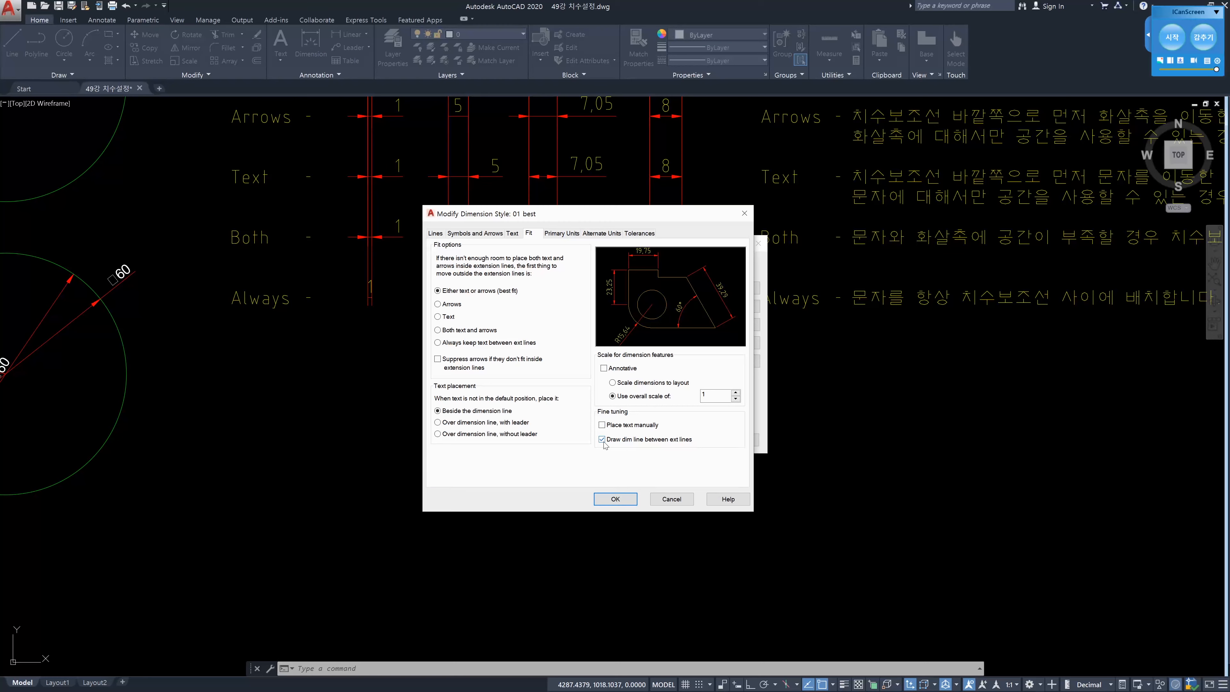
click(622, 498)
click(687, 441)
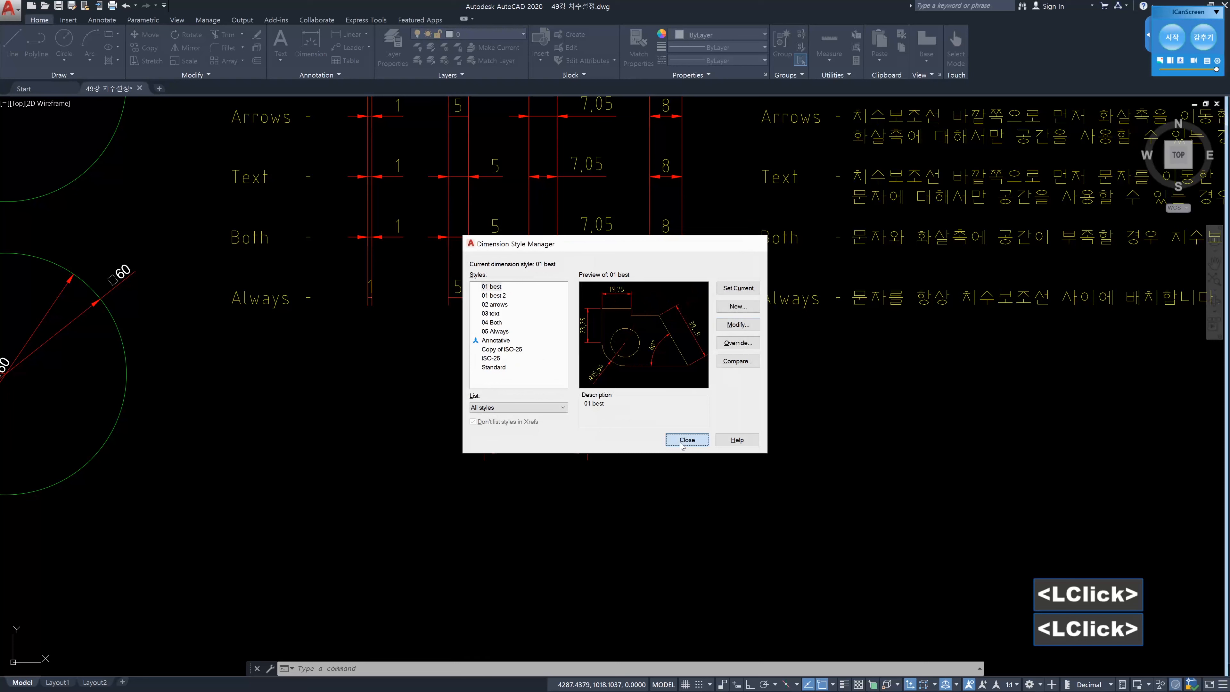
Turn off Draw dim line between ext lines in the Fit settings of dimension style 01 best and close the Dimension Style Manager
middle_drag(484, 329, 548, 484)
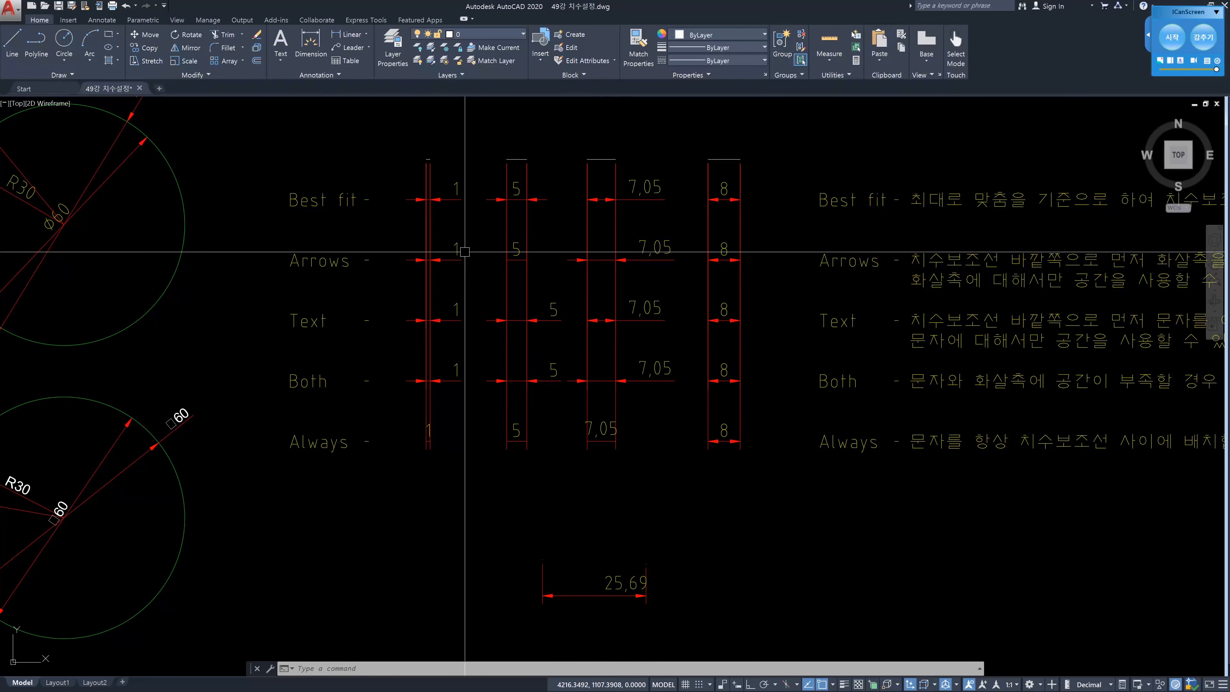
scroll(426, 257, up, 2)
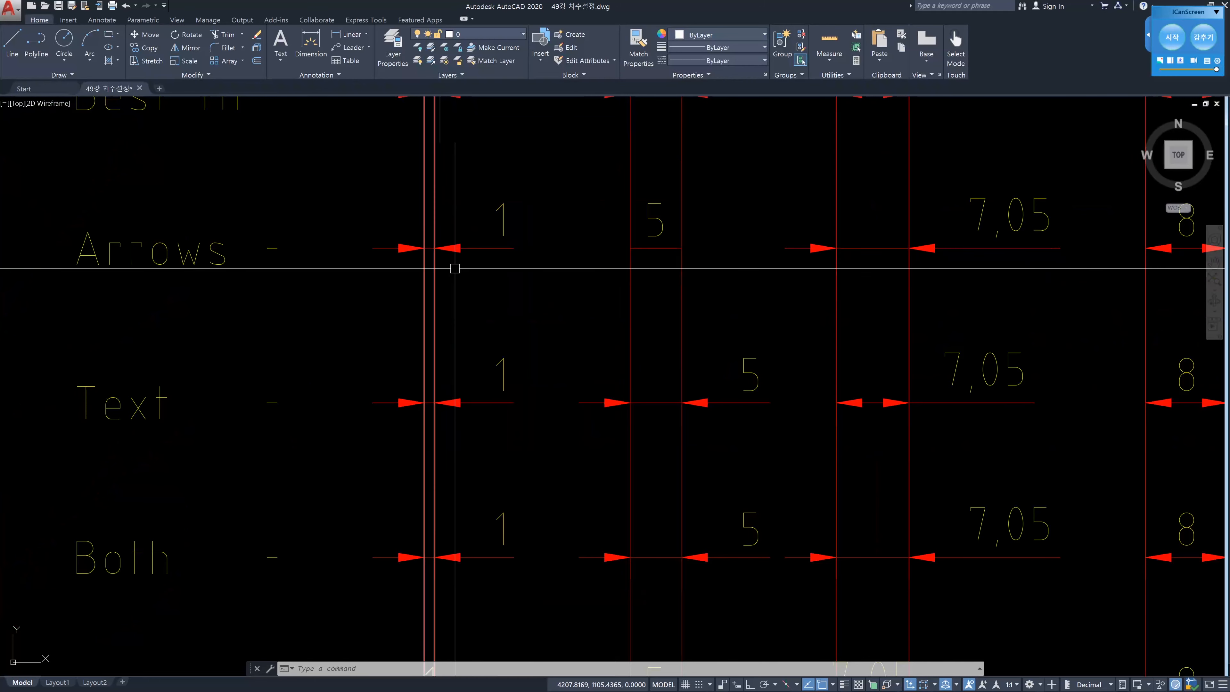
scroll(480, 292, down, 2)
text(d)
key(Return)
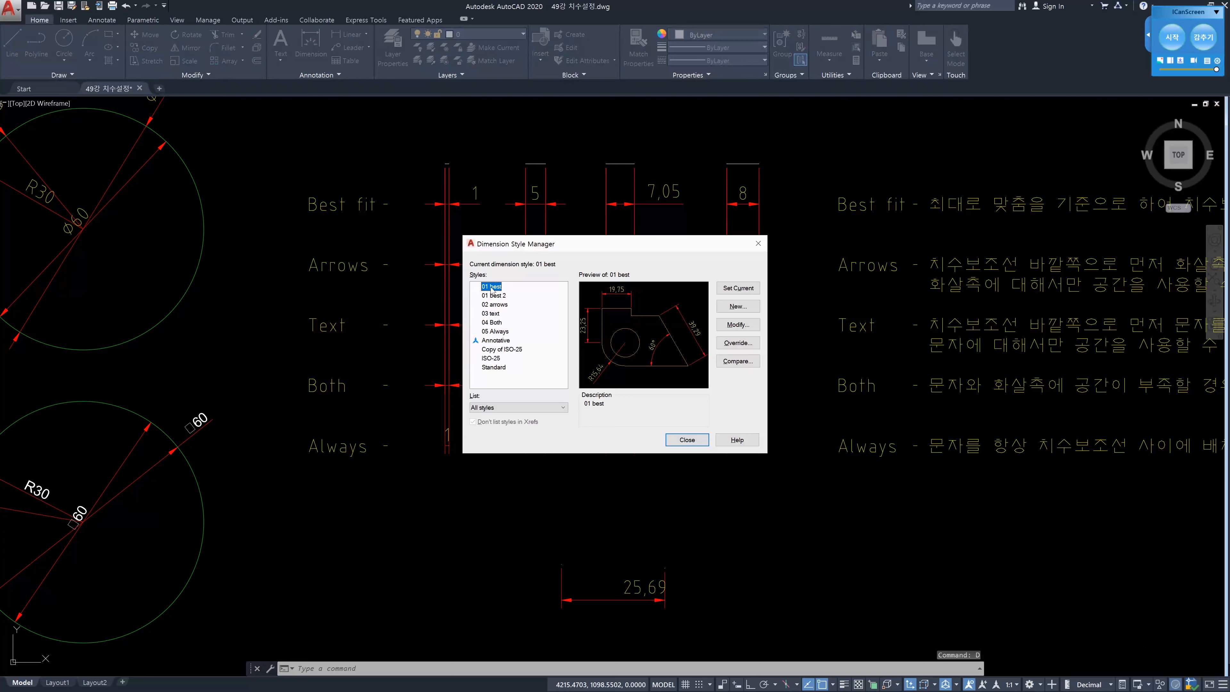
click(735, 329)
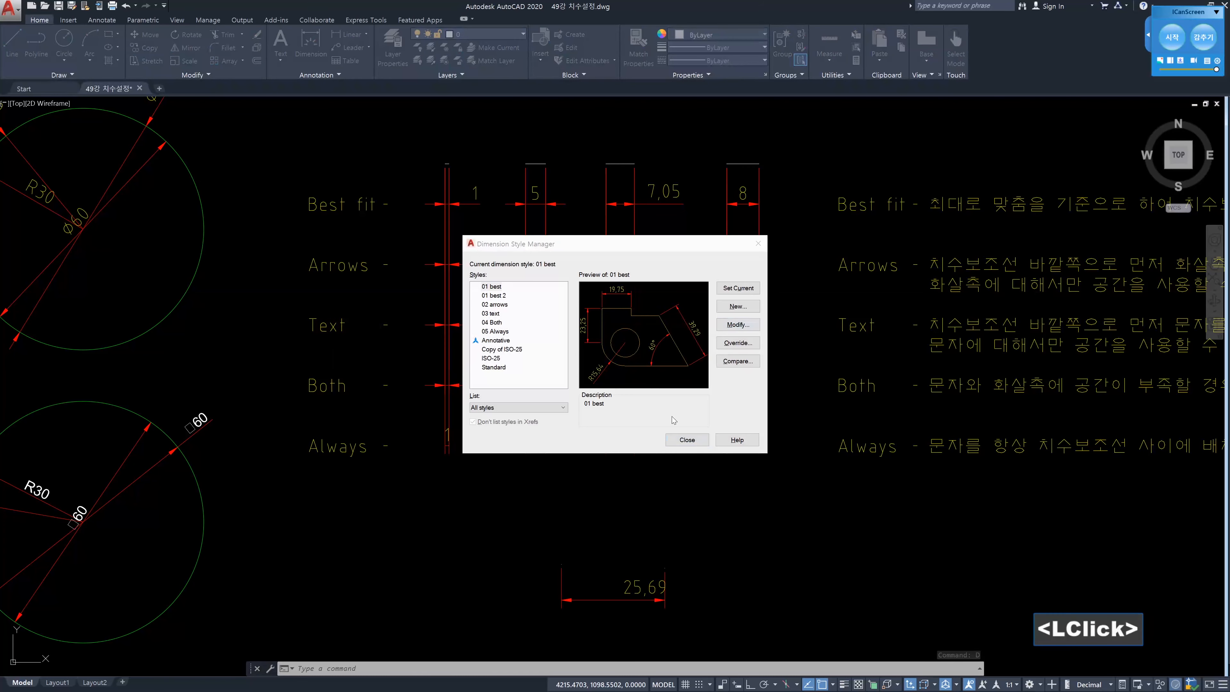
click(603, 439)
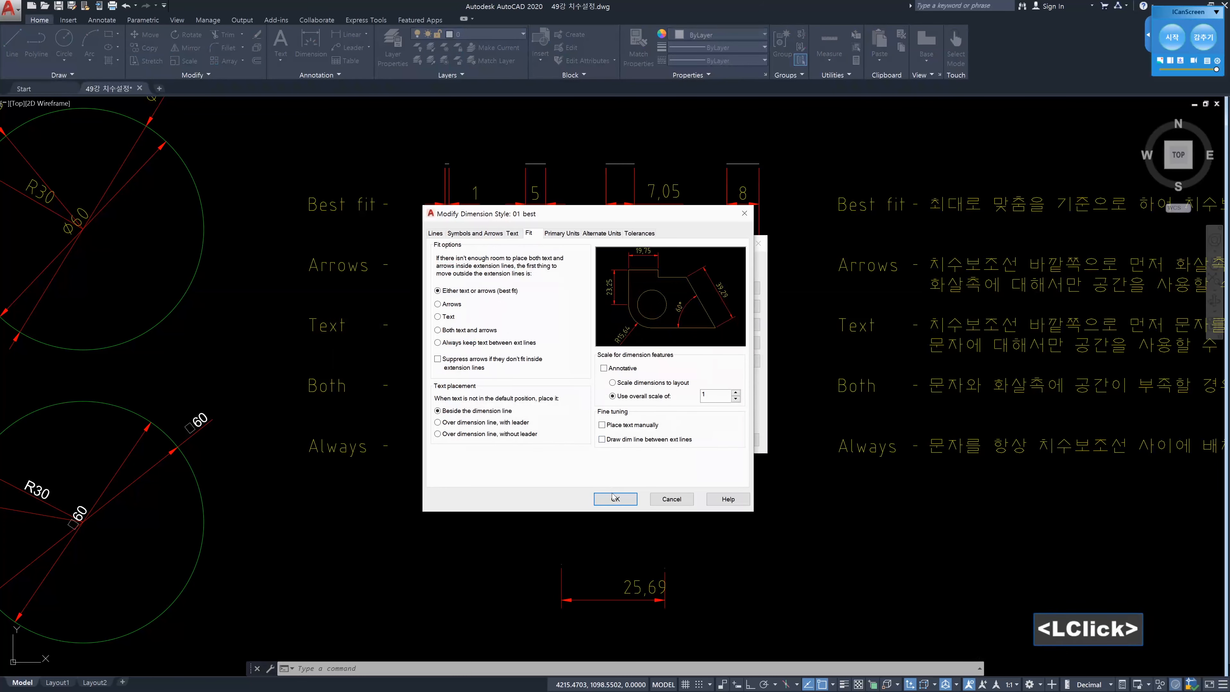
click(614, 498)
click(687, 444)
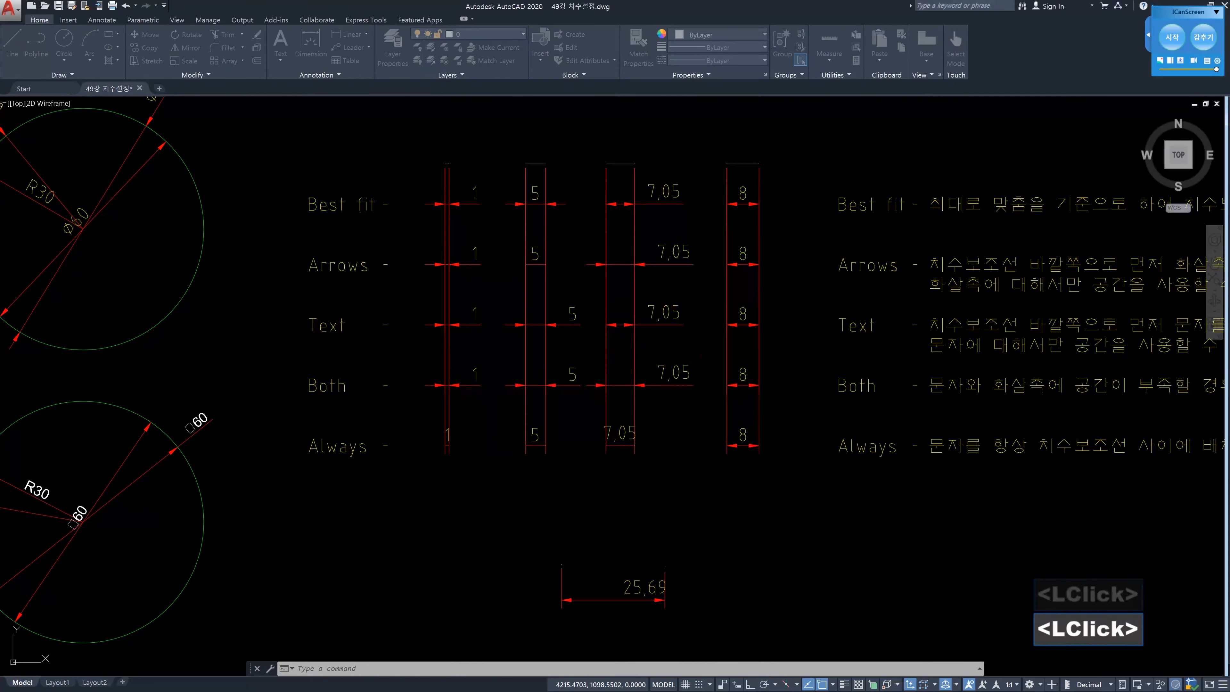
Make 02 arrows the current dimension style and turn off Draw dim line between ext lines in its Fit settings
scroll(441, 228, up, 3)
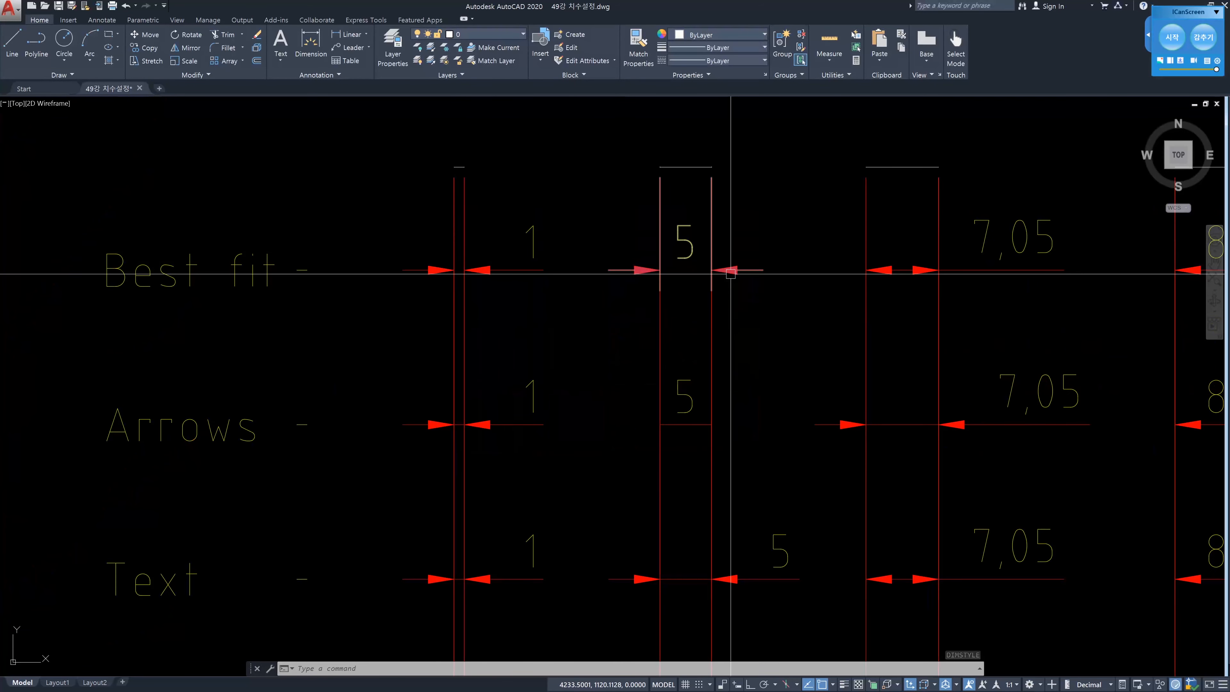
middle_drag(899, 272, 737, 277)
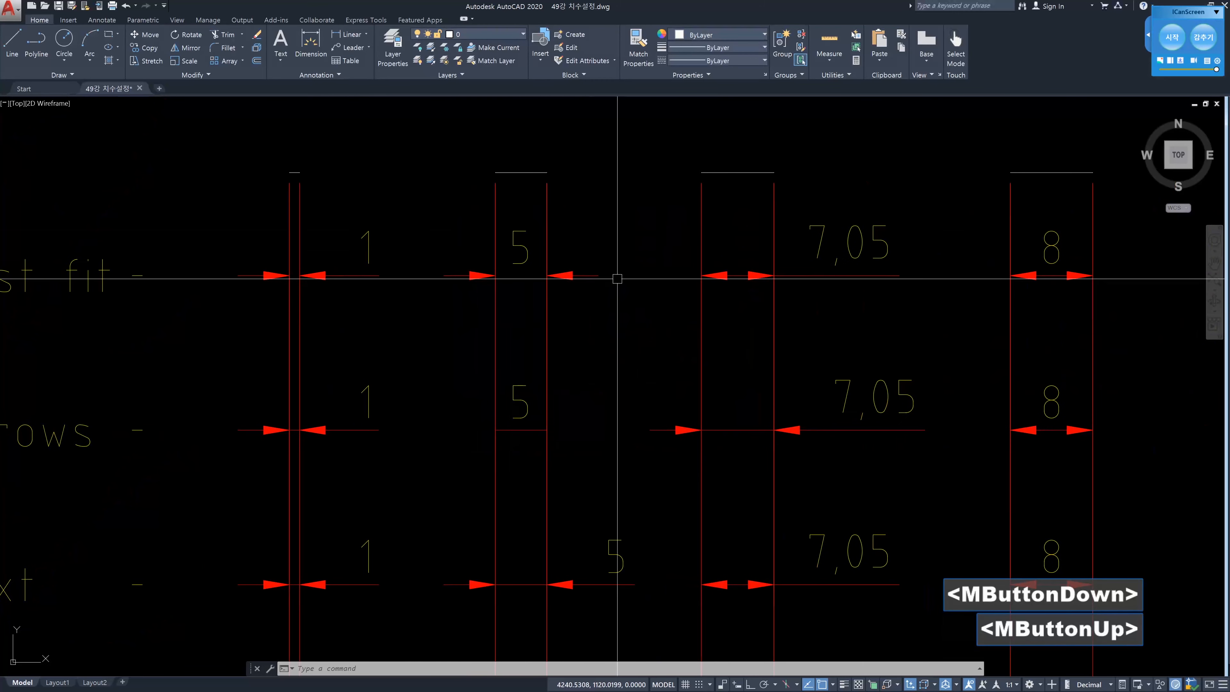
middle_drag(501, 353, 541, 281)
middle_drag(432, 358, 531, 331)
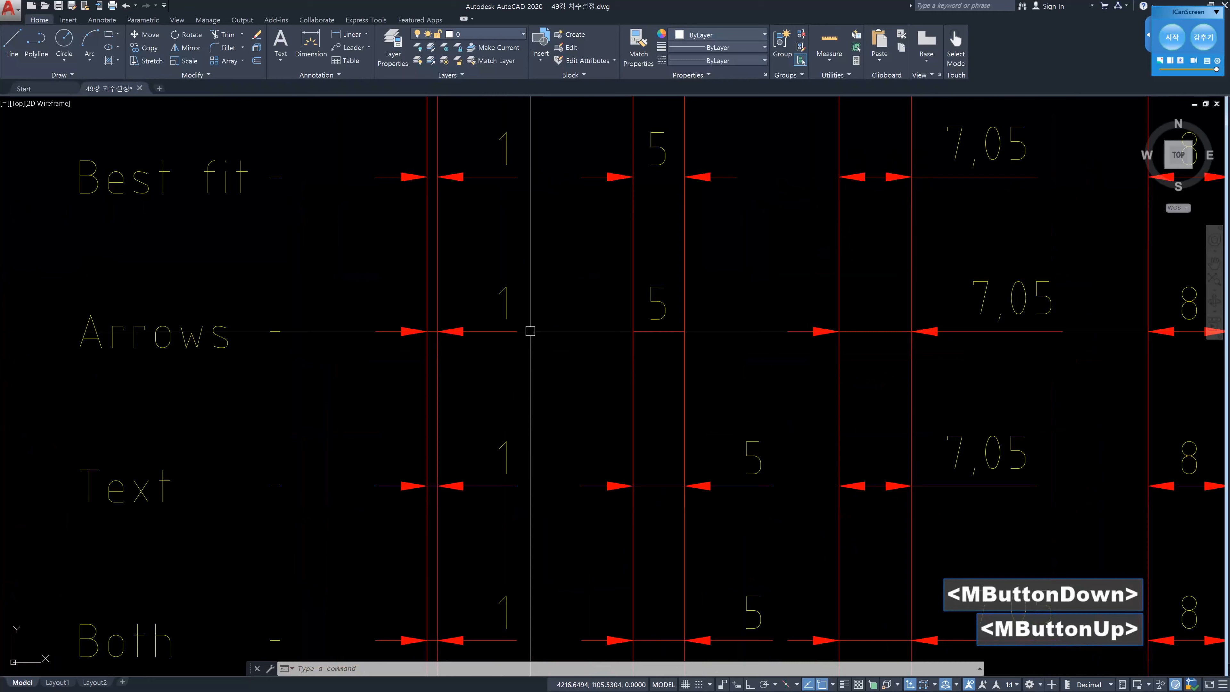
text(d)
key(Return)
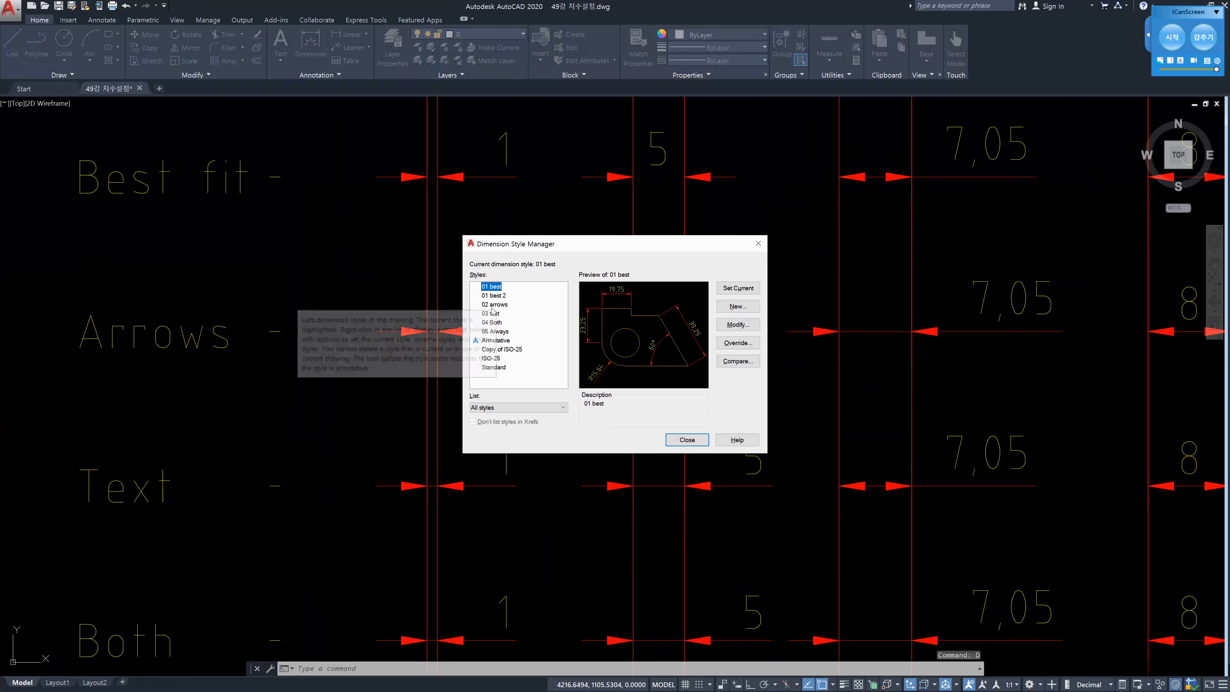
double_click(492, 306)
click(736, 325)
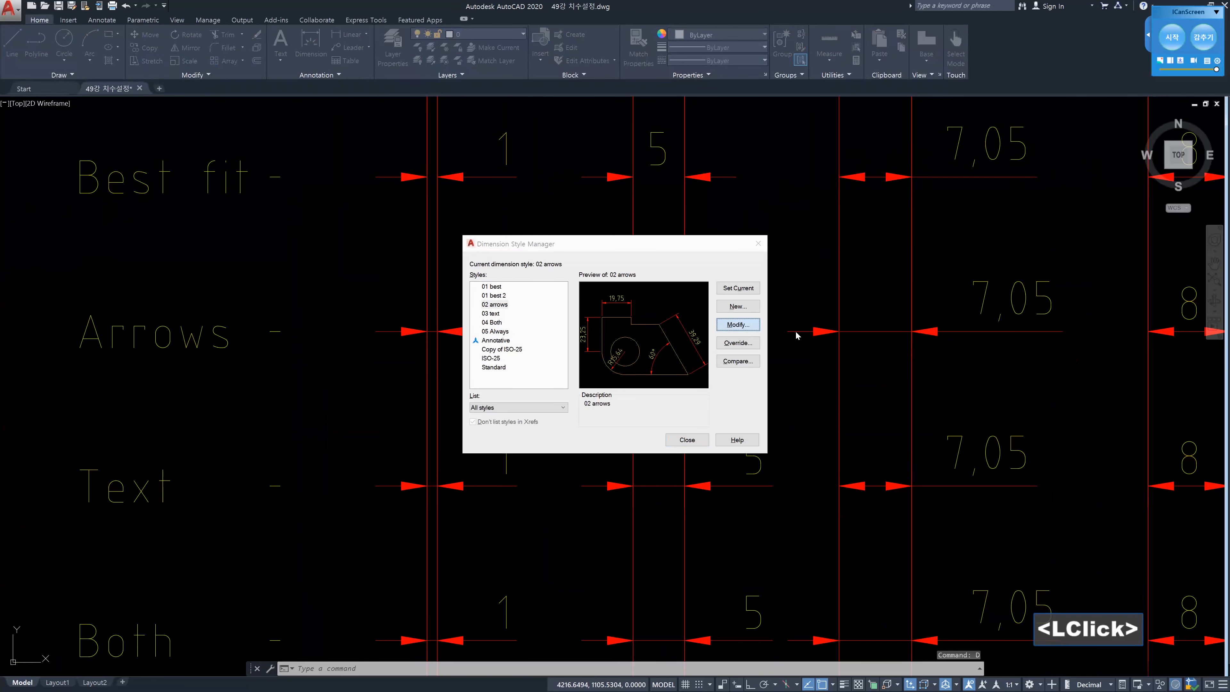
click(620, 441)
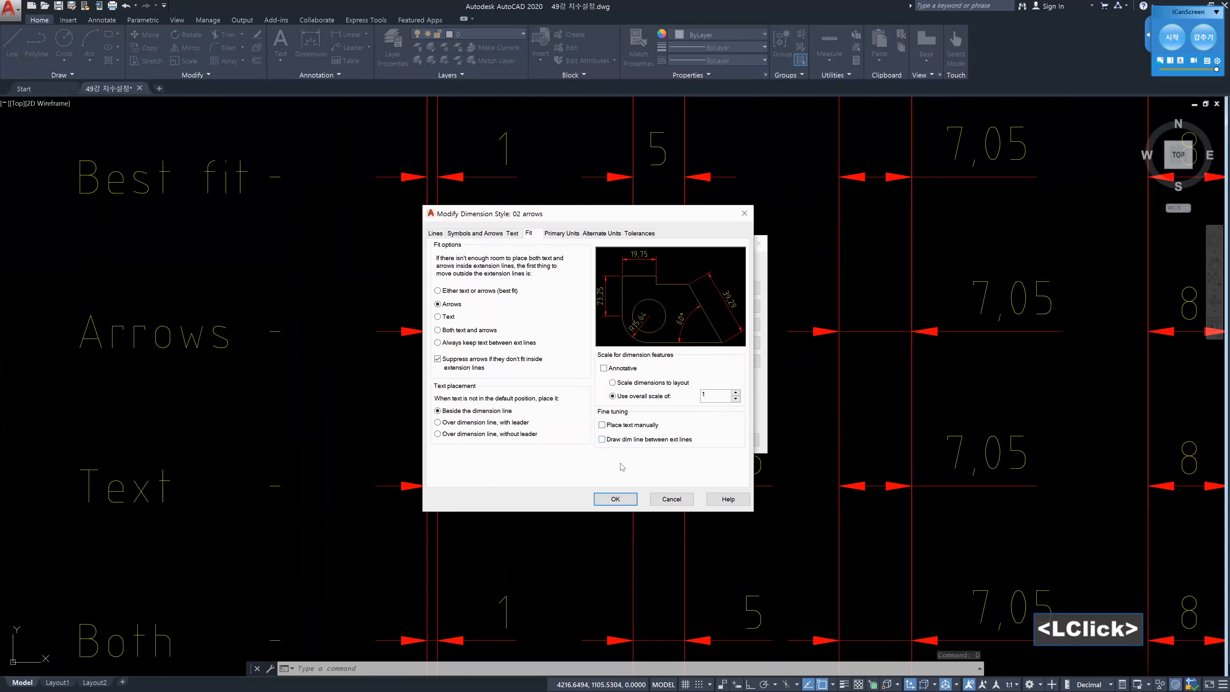
click(616, 499)
click(684, 440)
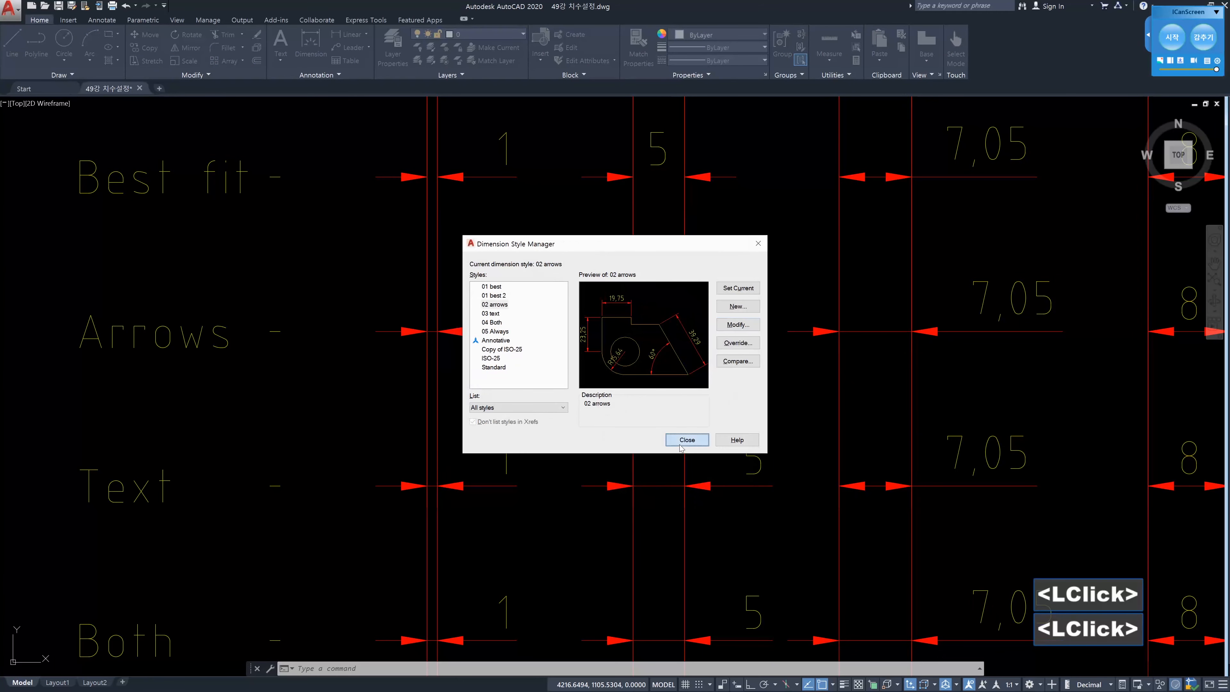
Turn off Suppress arrows if they don't fit inside extension lines in the Fit settings of dimension style 02 arrows
scroll(596, 406, down, 2)
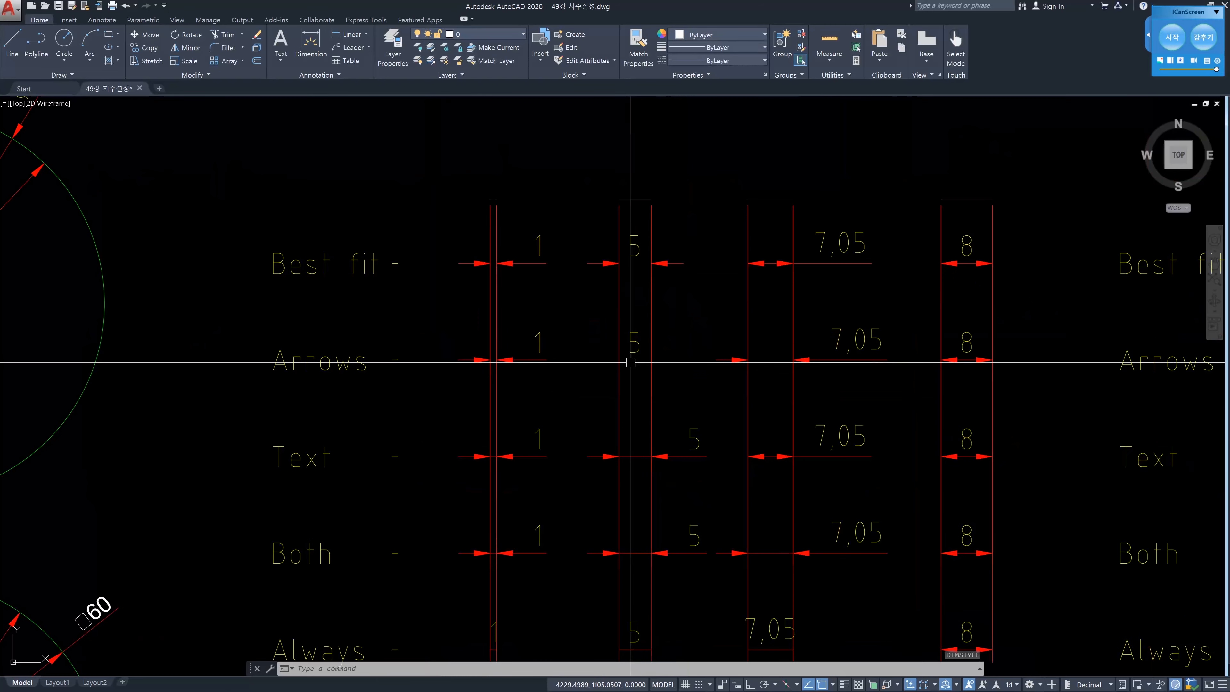
text(d)
key(Return)
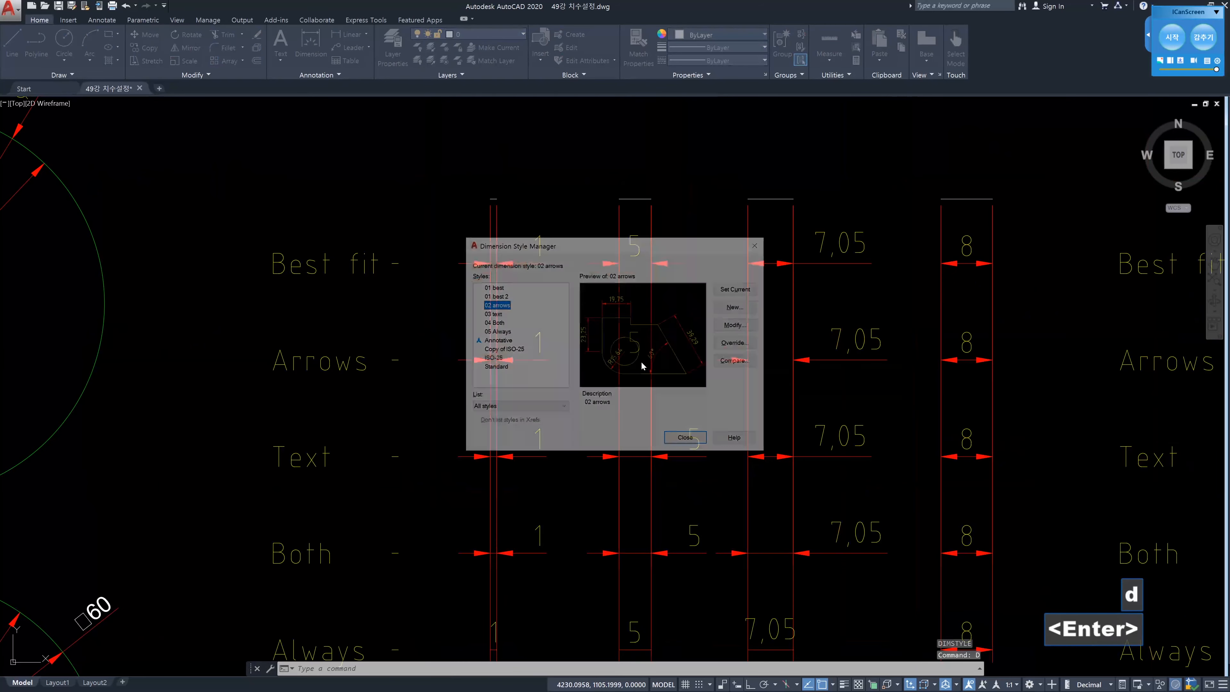
click(738, 324)
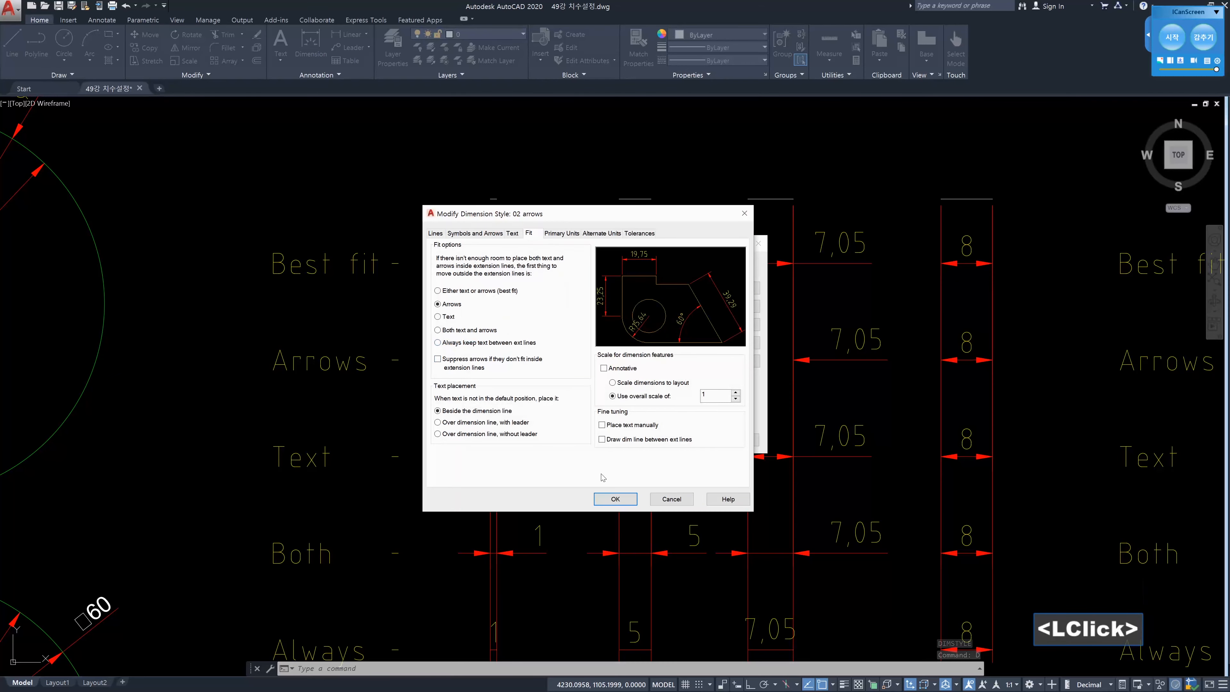
double_click(616, 499)
click(684, 438)
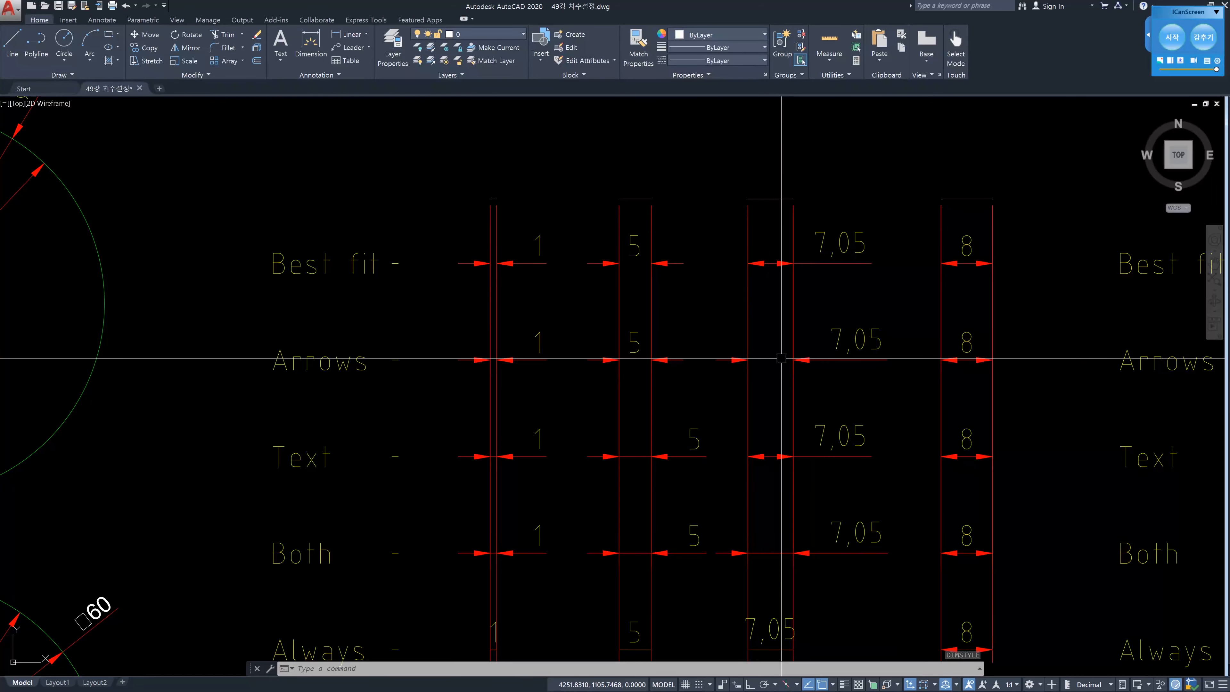
Set Dim line forced to Off in the properties of the 1-wide dimension in the Text row and deselect it
scroll(782, 358, down, 2)
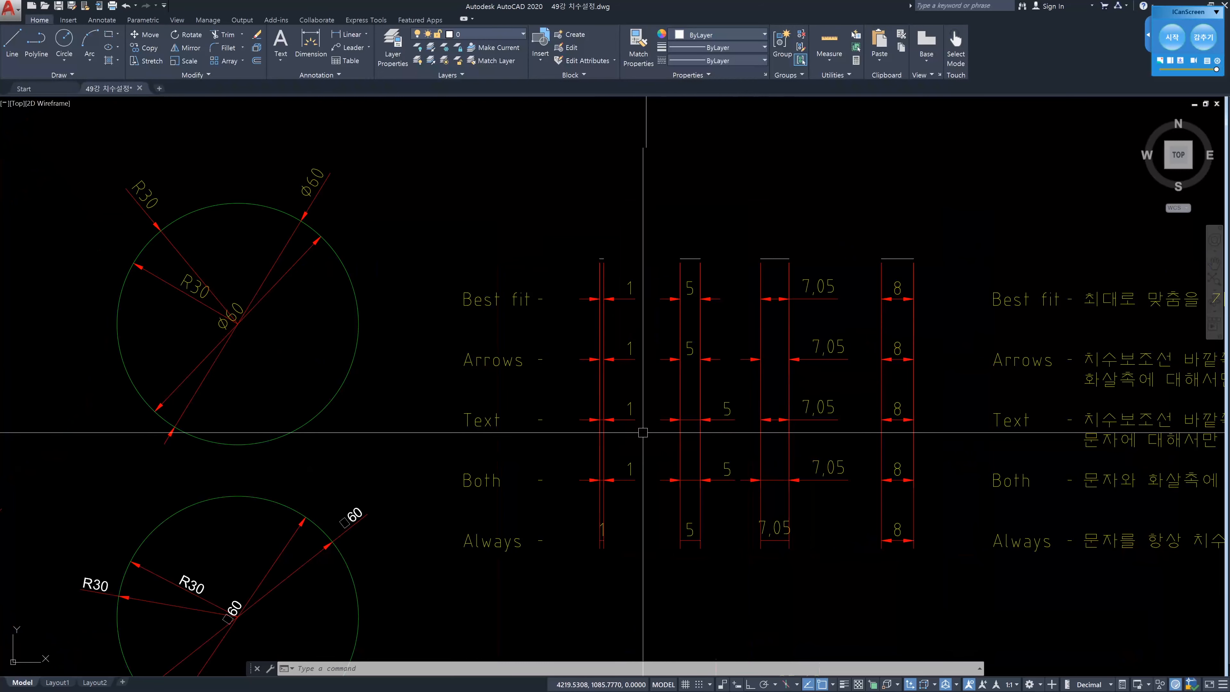
click(632, 420)
key(ctrl+1)
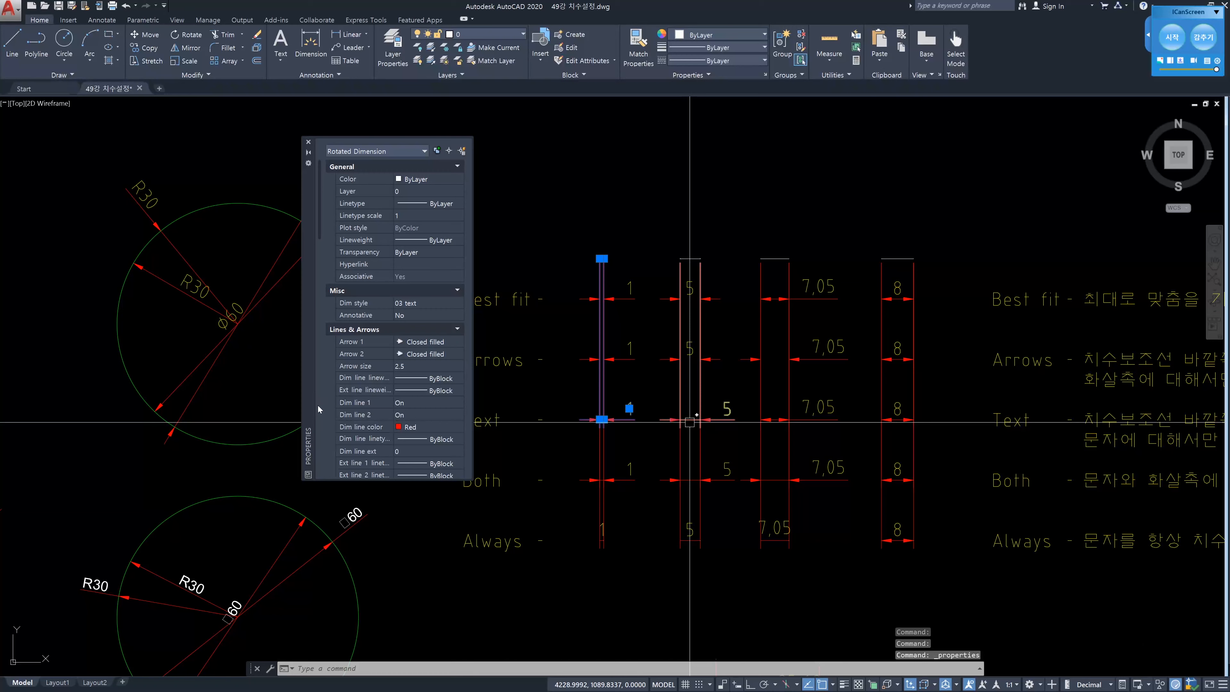
click(318, 407)
click(319, 405)
click(318, 405)
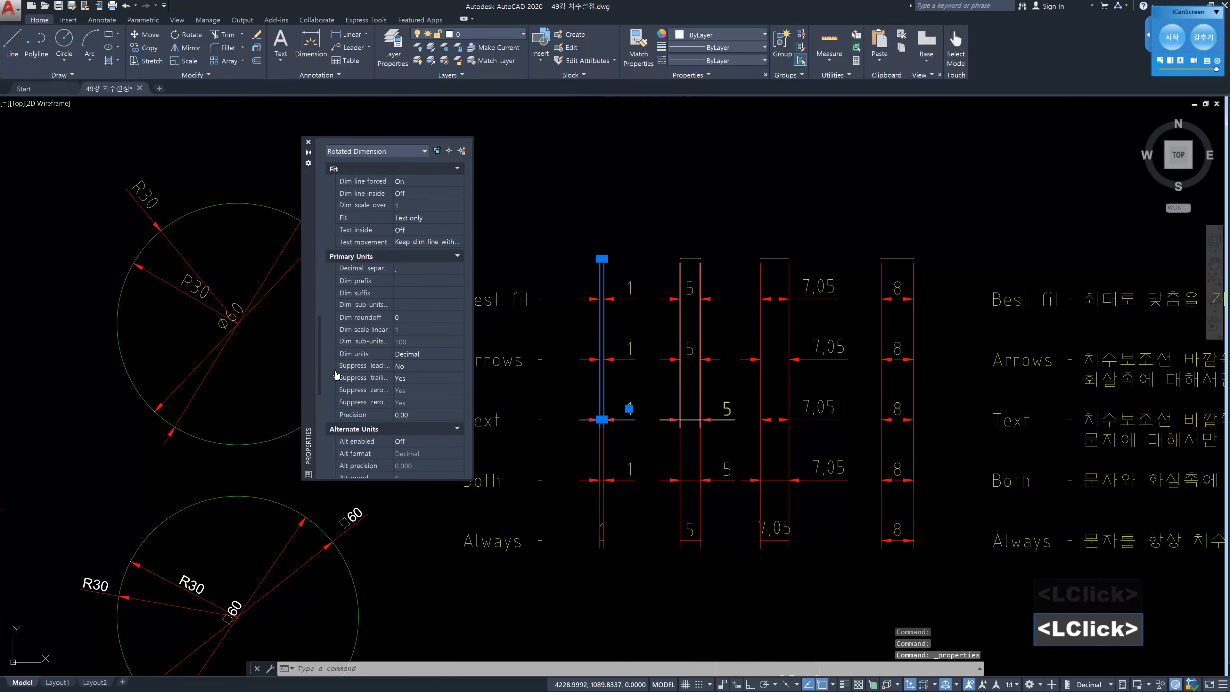
mouse_move(390, 187)
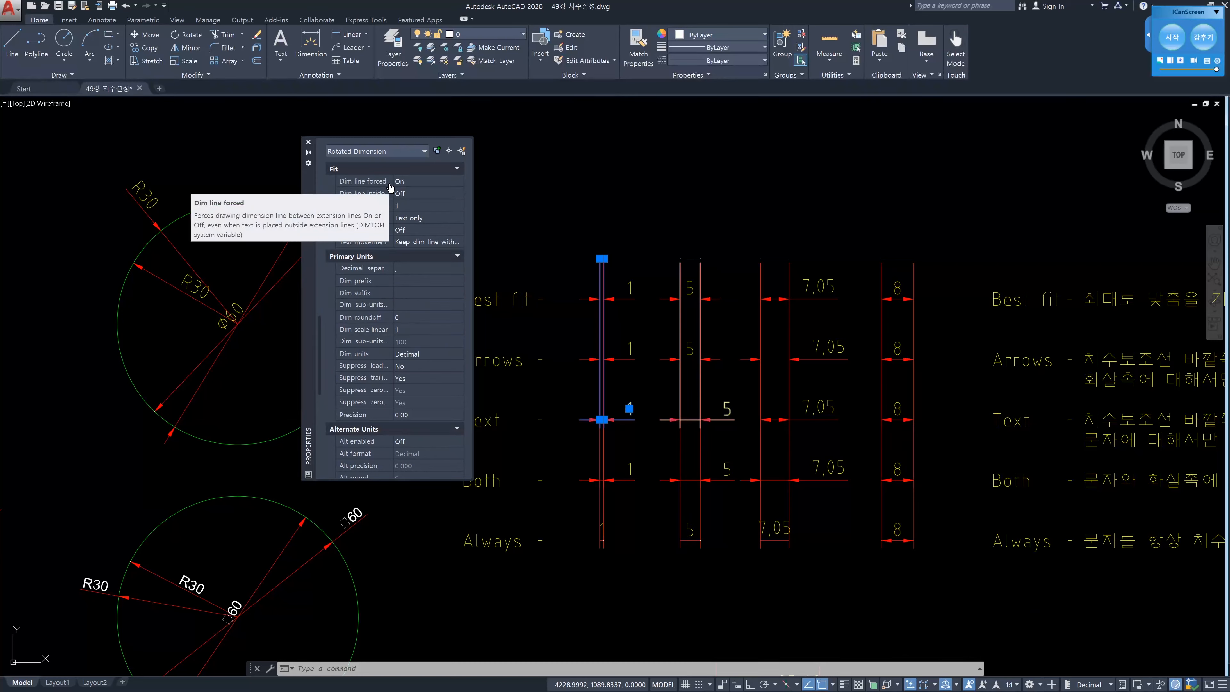
double_click(450, 184)
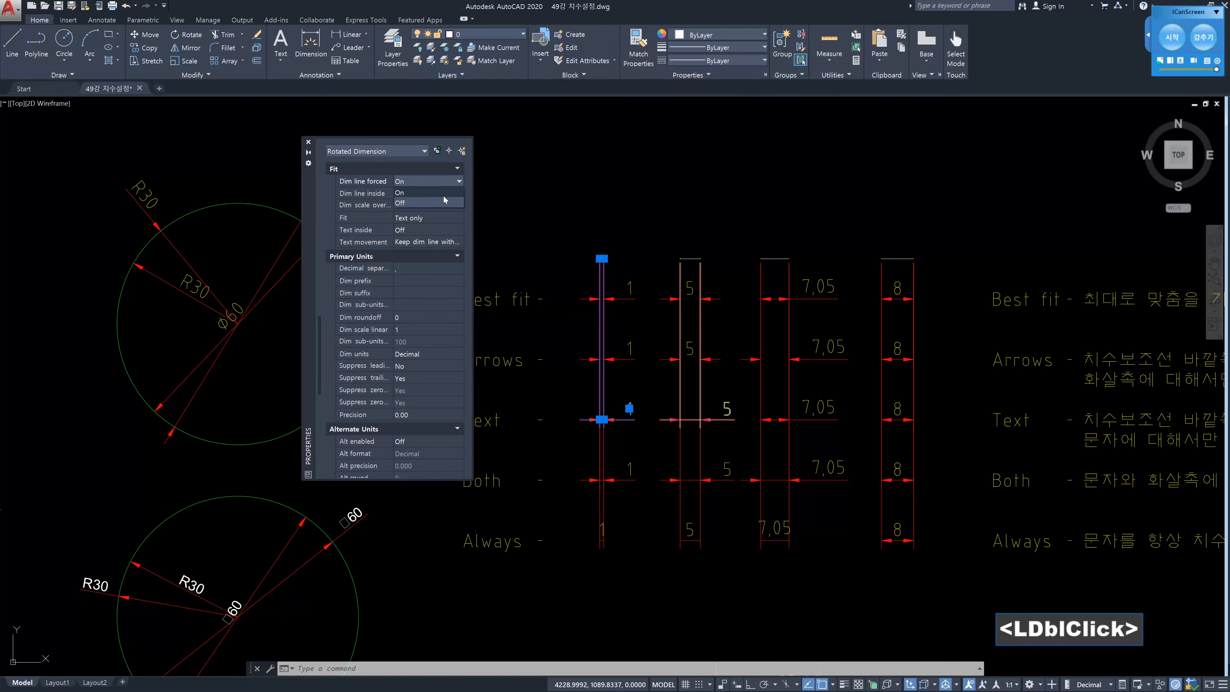
click(442, 202)
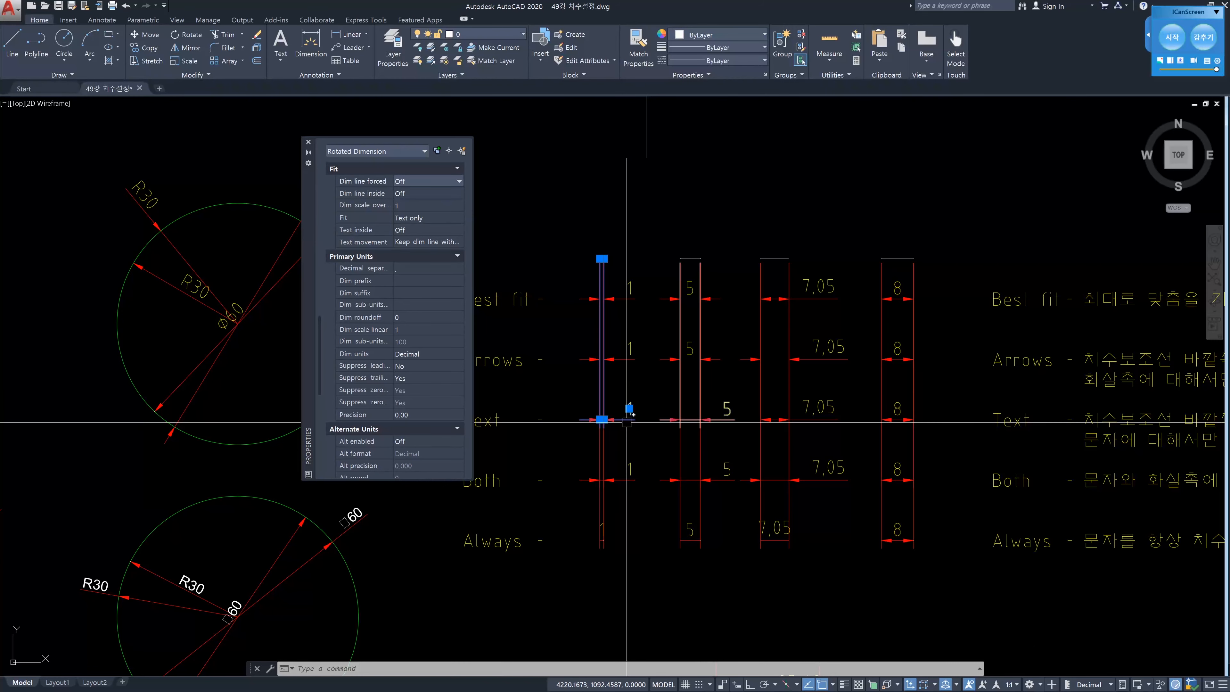
click(308, 143)
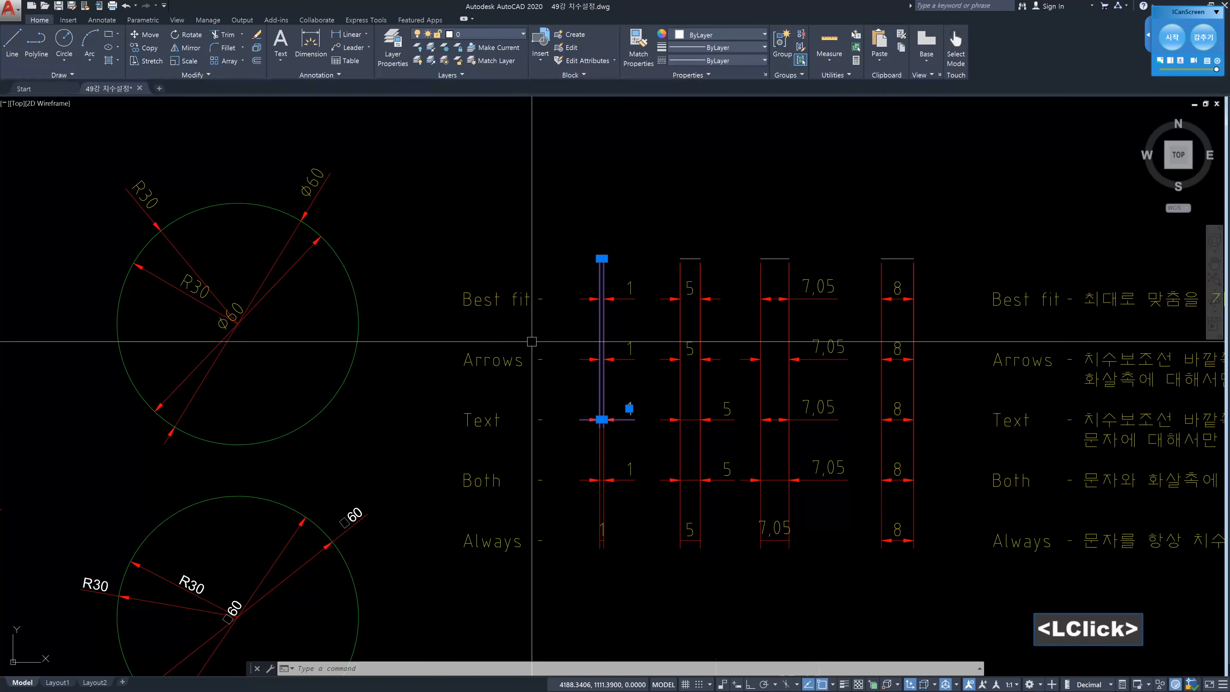
key(Escape)
Set Dim line forced to Off for the outside R30 and Ø60 dimensions of the upper circle nearest the Best fit table, then deselect them
scroll(611, 425, up, 2)
scroll(611, 421, down, 3)
mouse_move(612, 417)
middle_down()
mouse_move(610, 341)
mouse_move(668, 330)
middle_up()
scroll(644, 310, up, 2)
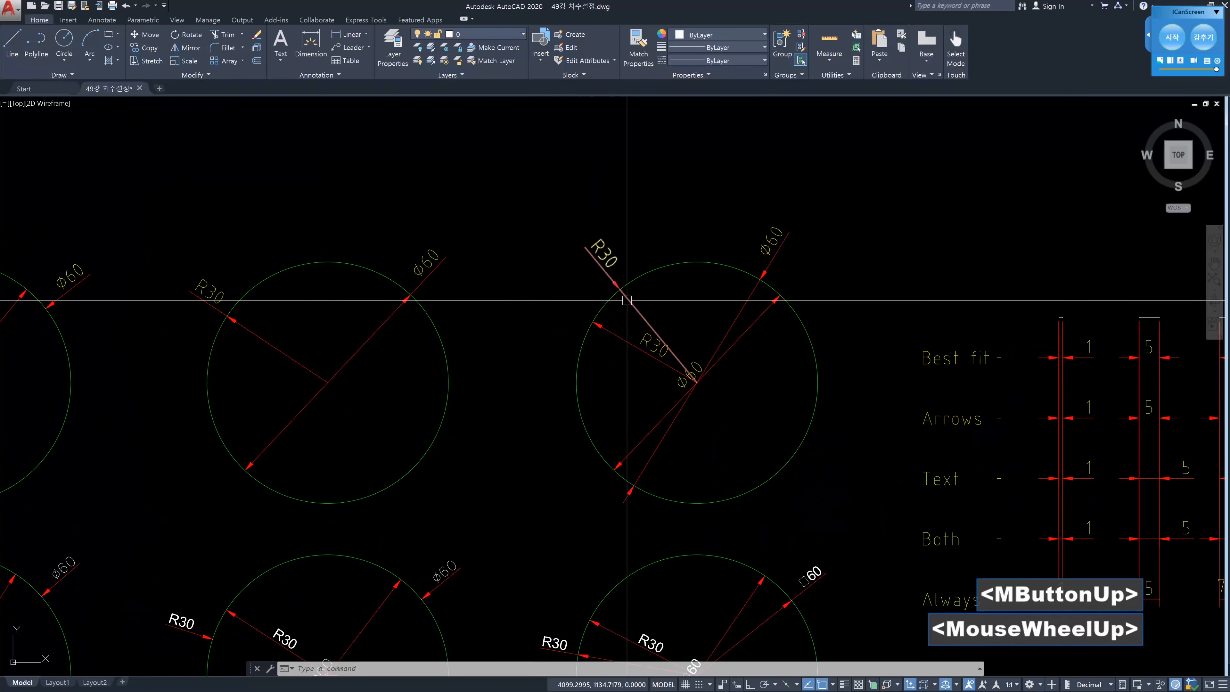
click(775, 262)
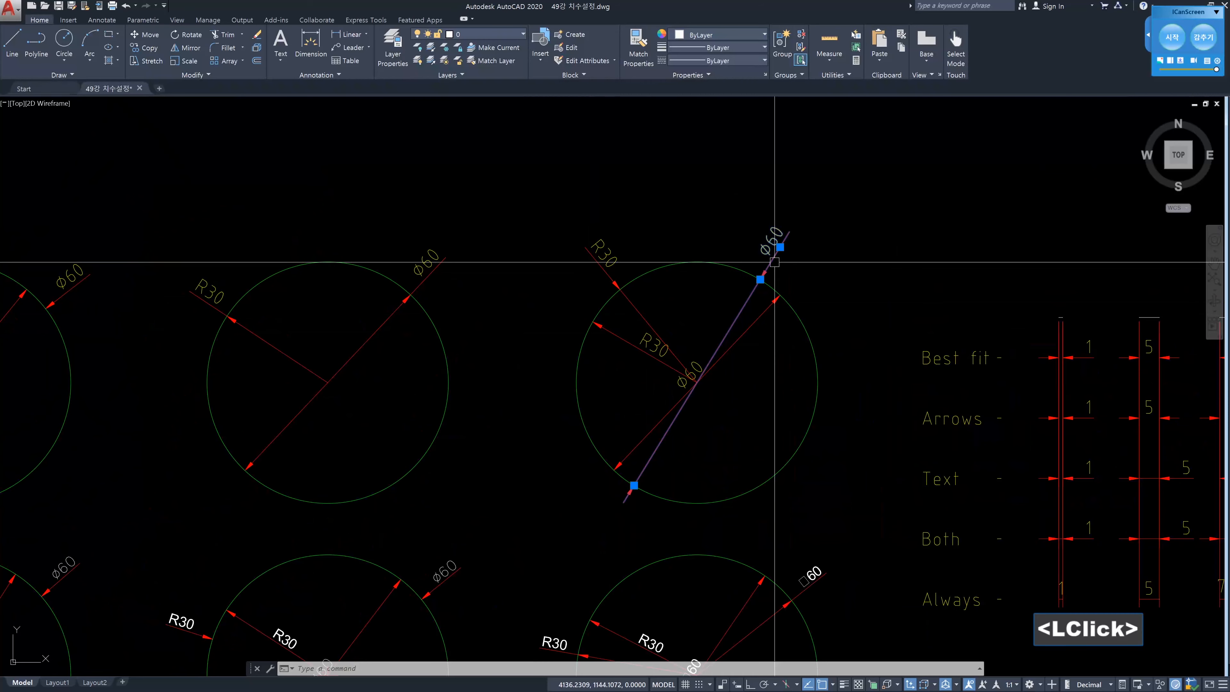
click(605, 272)
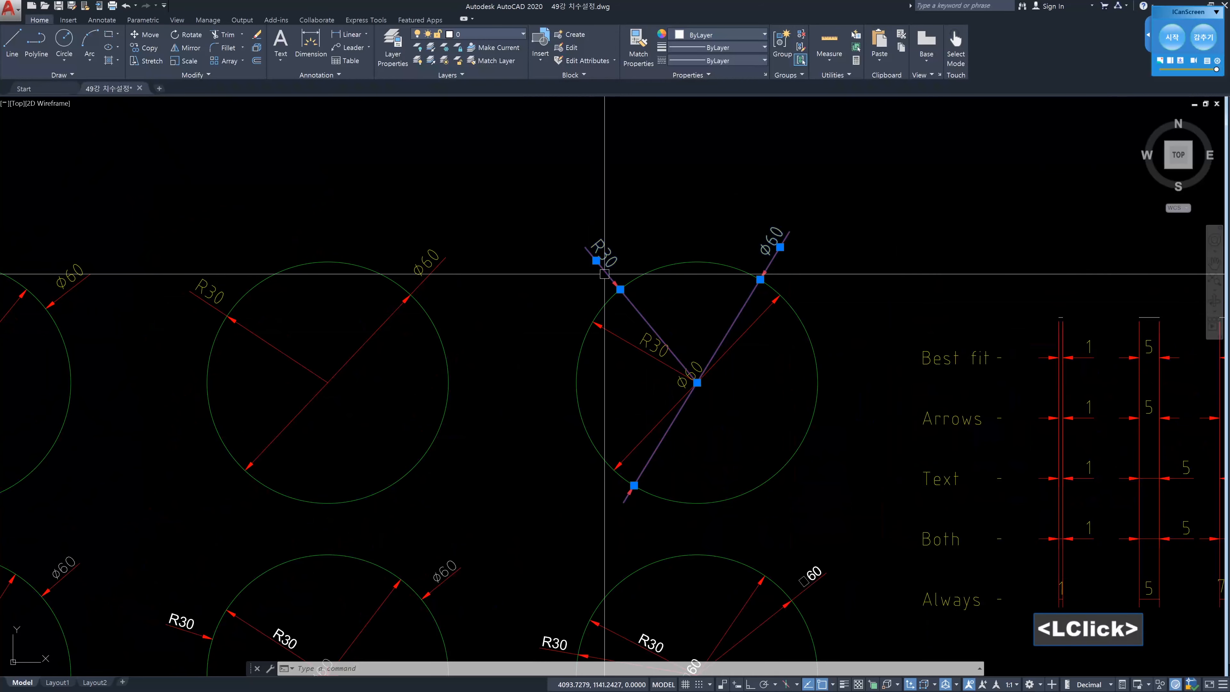
key(ctrl+1)
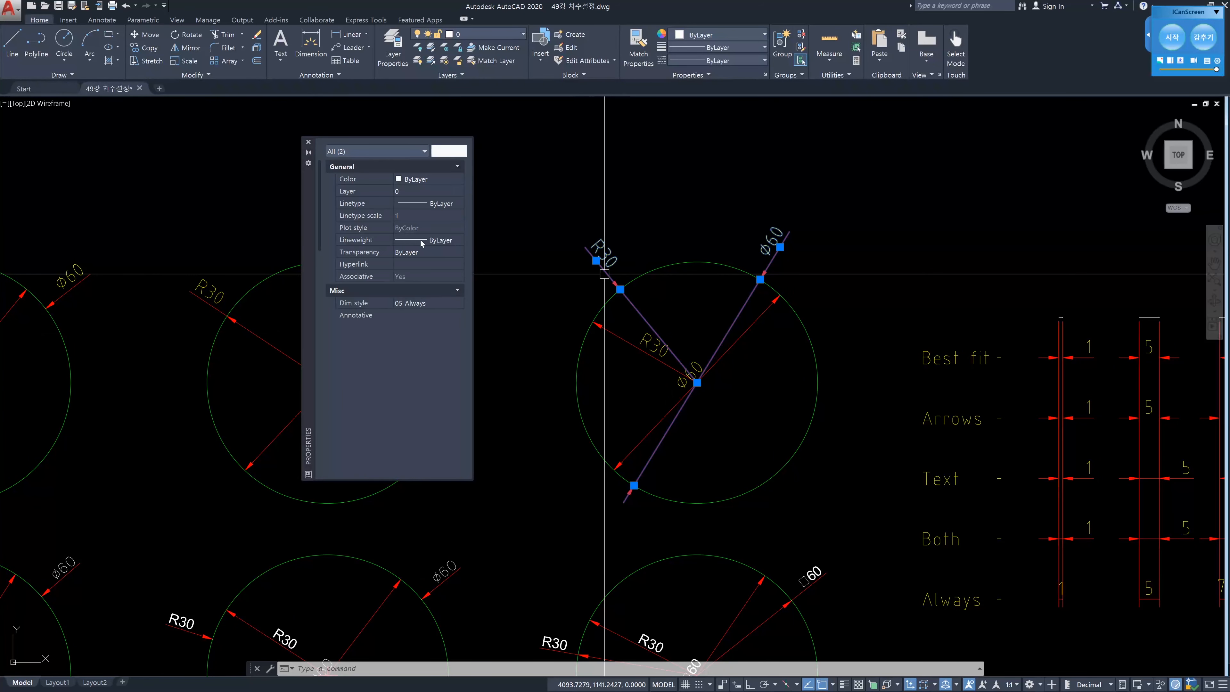
click(320, 399)
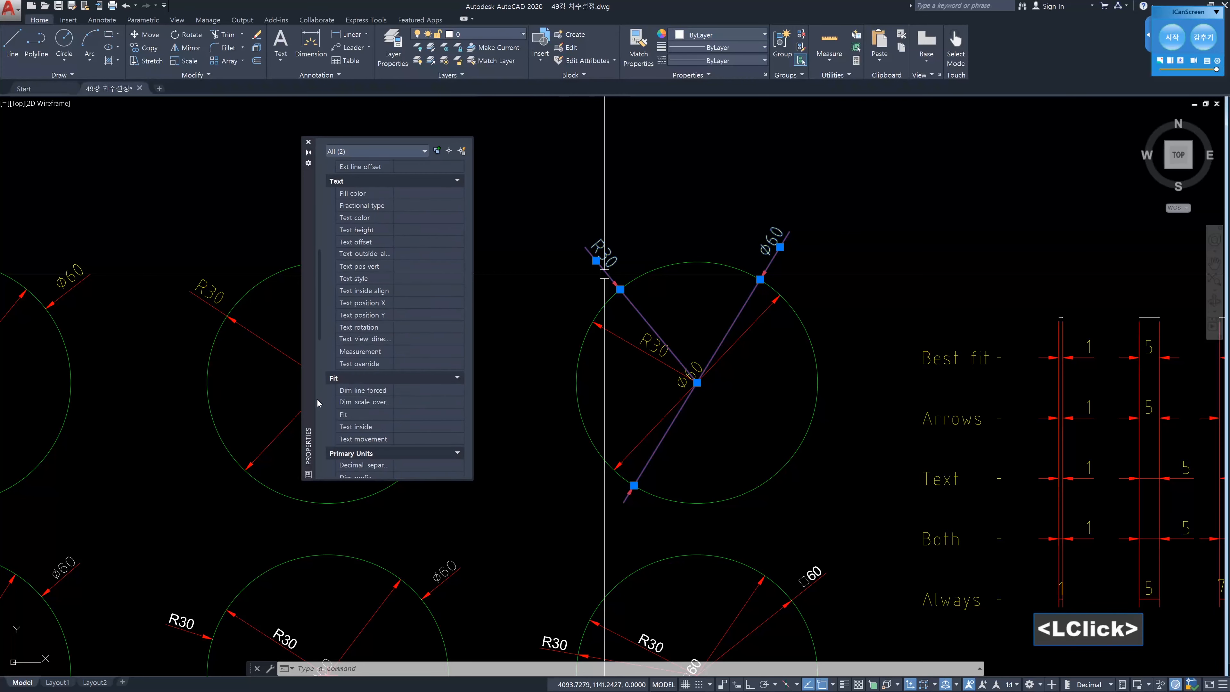
click(452, 390)
click(451, 391)
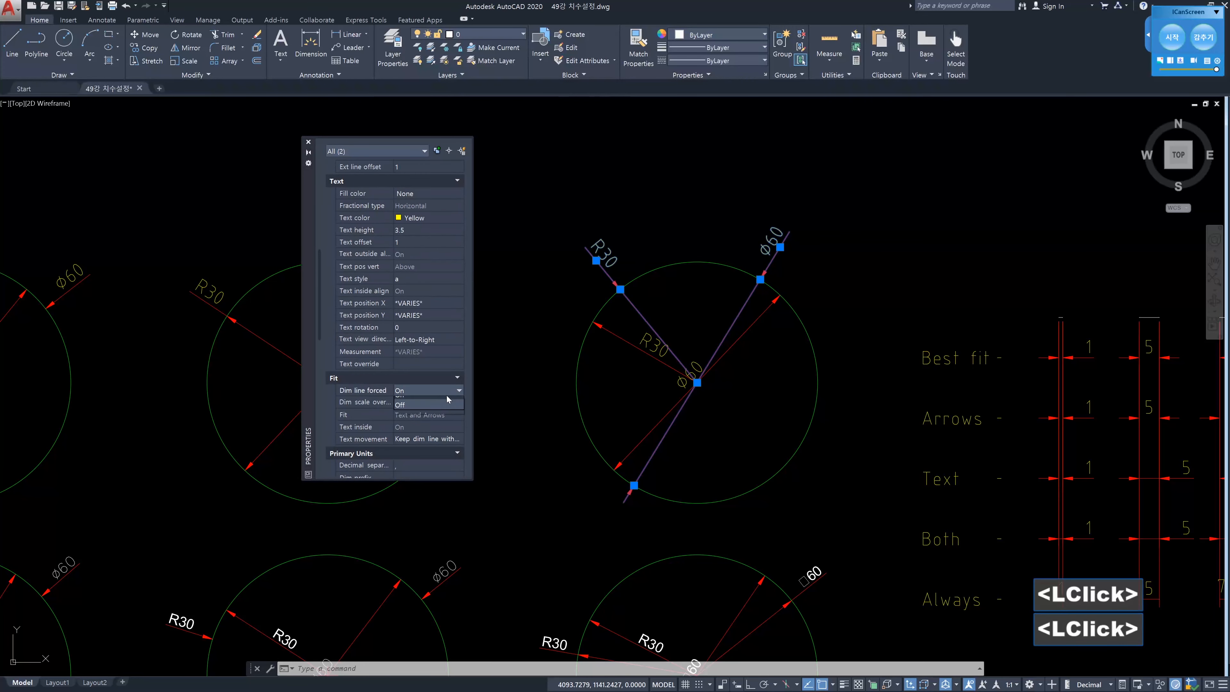
click(440, 412)
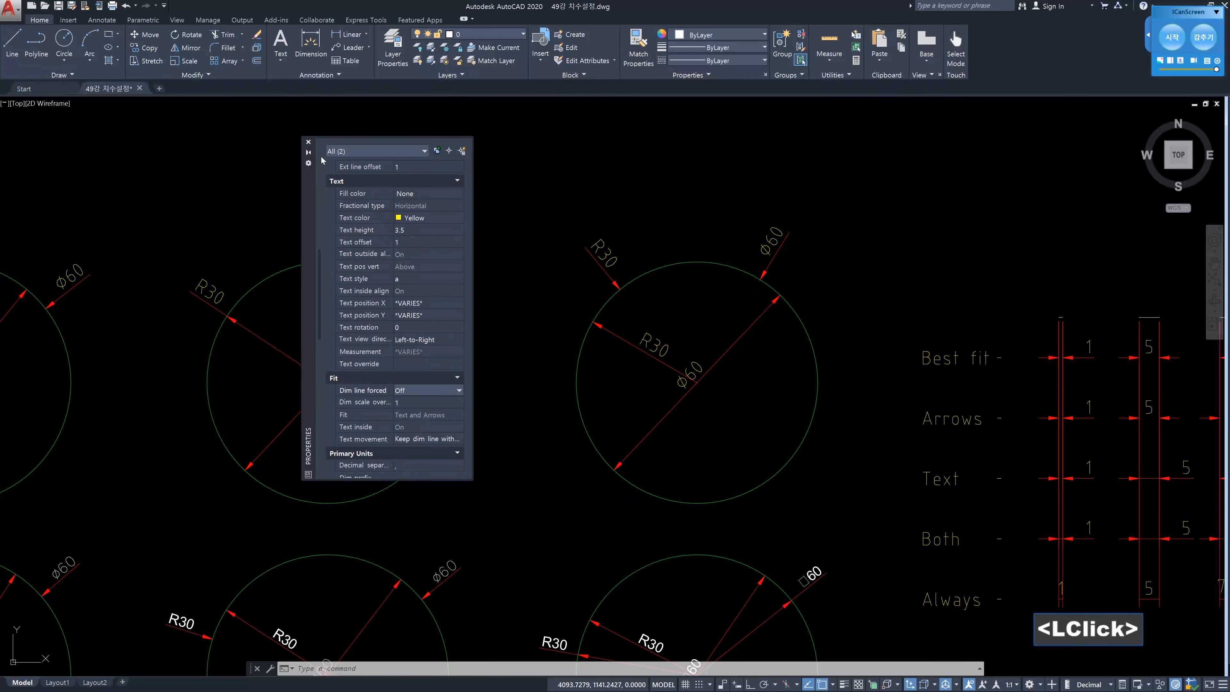
click(308, 141)
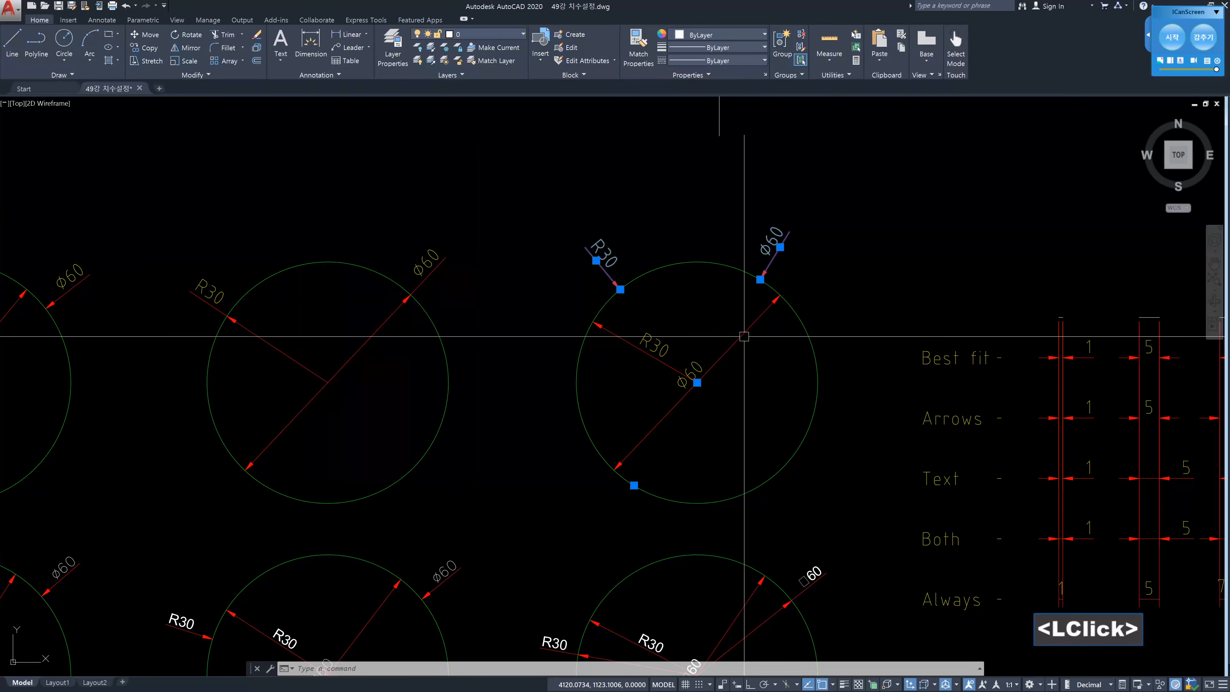
scroll(751, 340, down, 3)
key(Escape)
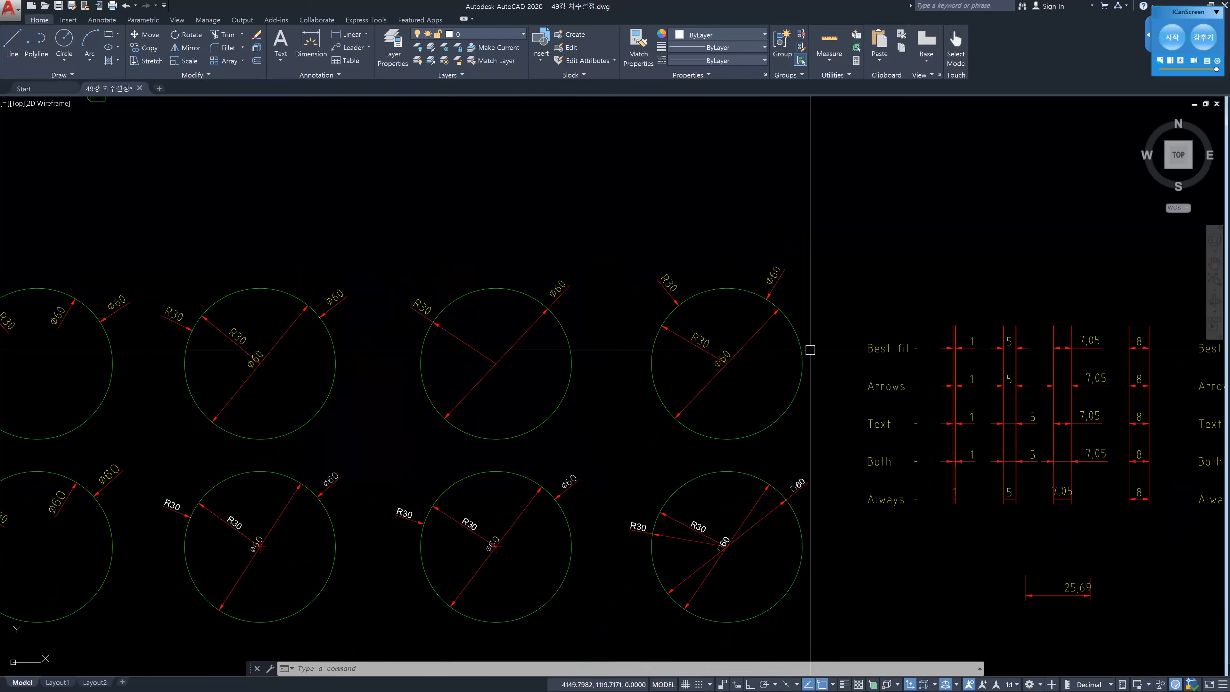
Set Dim line forced to Off for the R30 and Ø60 dimensions of the upper circle second nearest the Best fit table, then deselect them
click(510, 347)
click(491, 355)
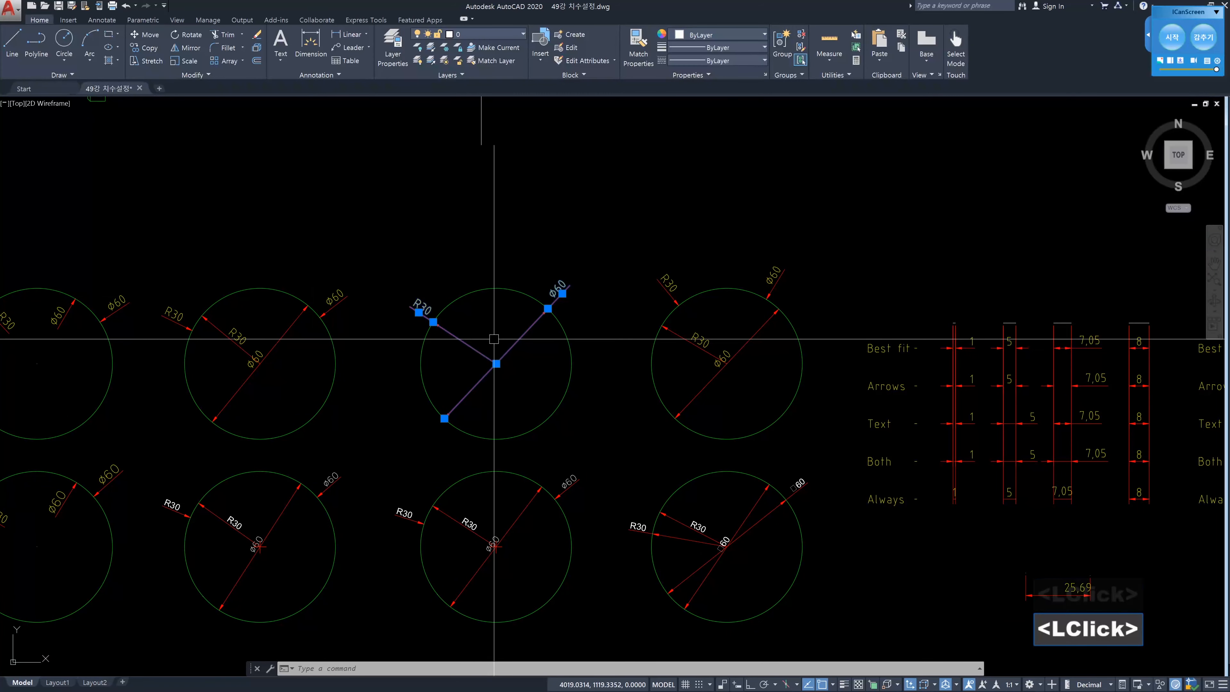
key(ctrl+1)
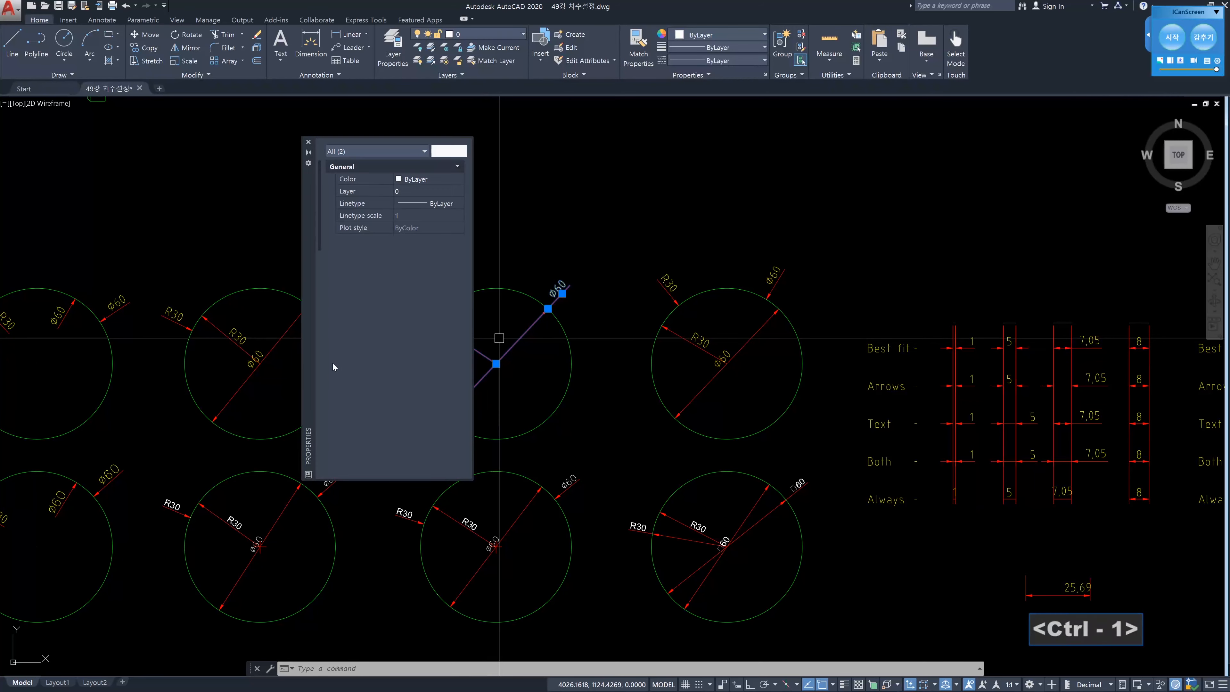
click(318, 395)
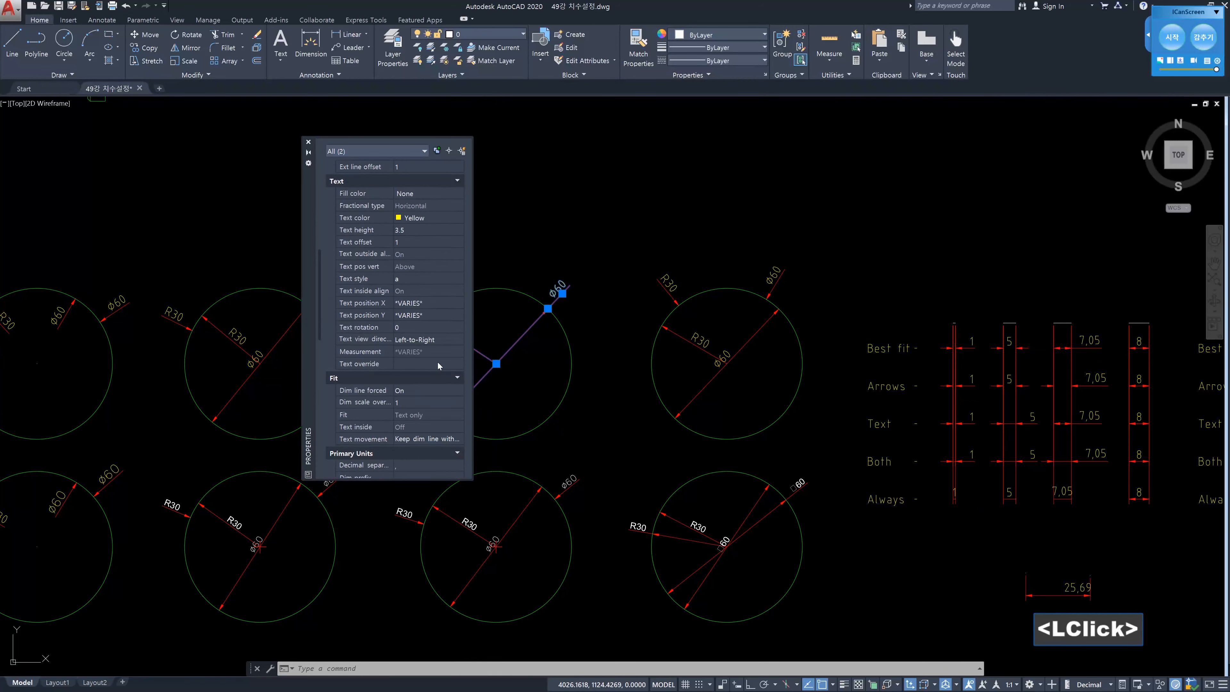
double_click(441, 390)
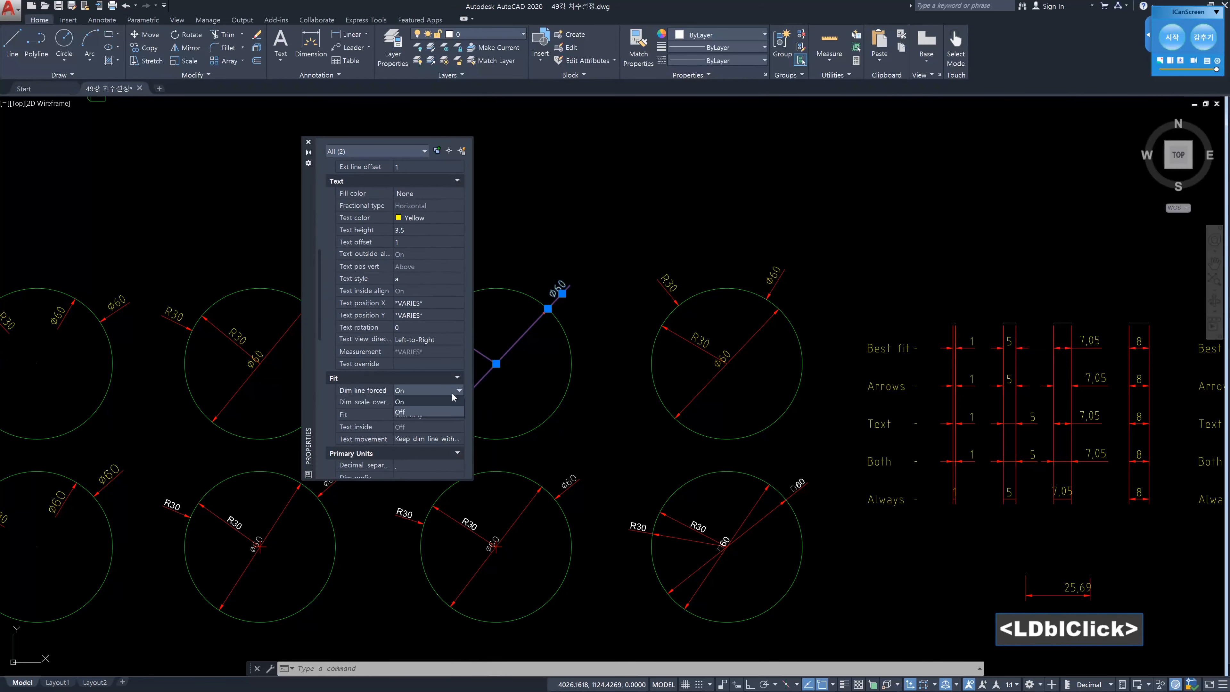
click(442, 412)
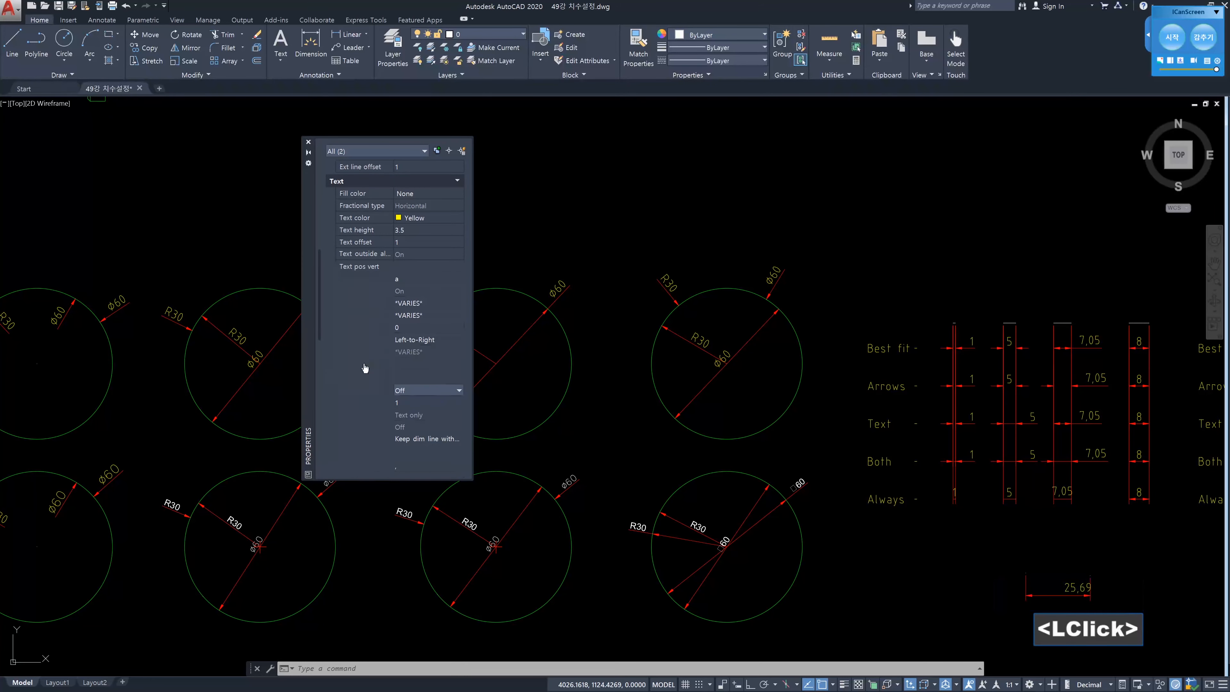
click(309, 142)
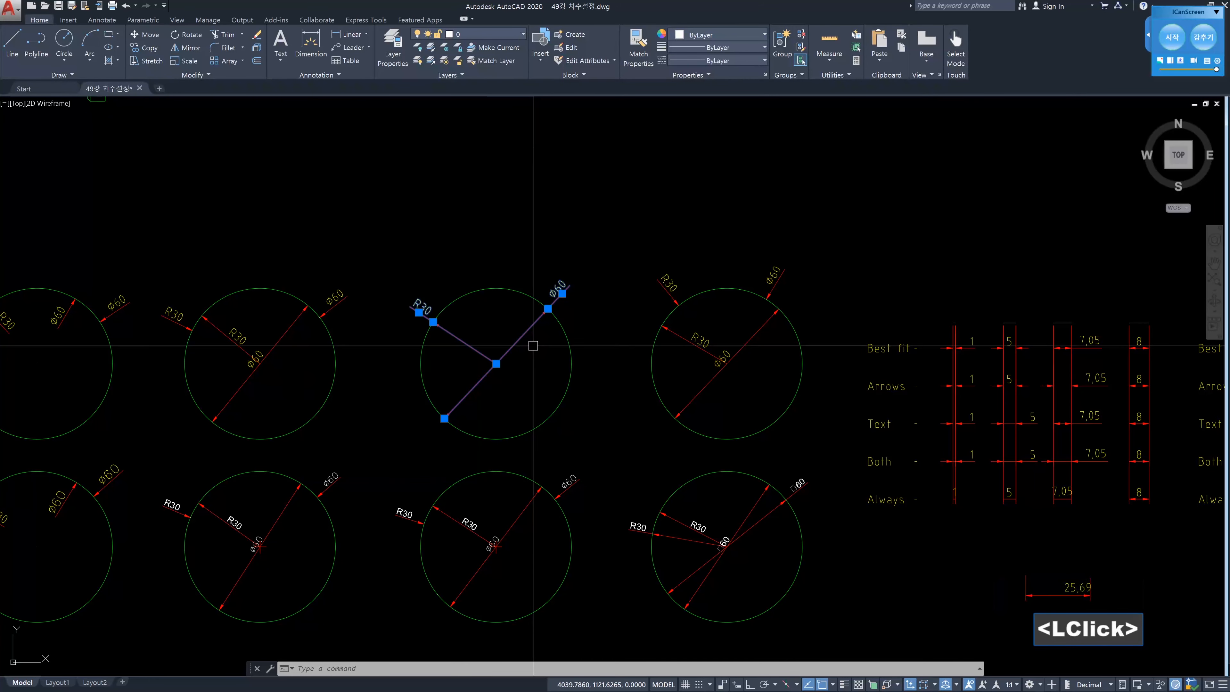
key(Escape)
Open dimension style 02 arrows for modification and open the overall scale value in its Fit settings for editing
scroll(536, 352, up, 3)
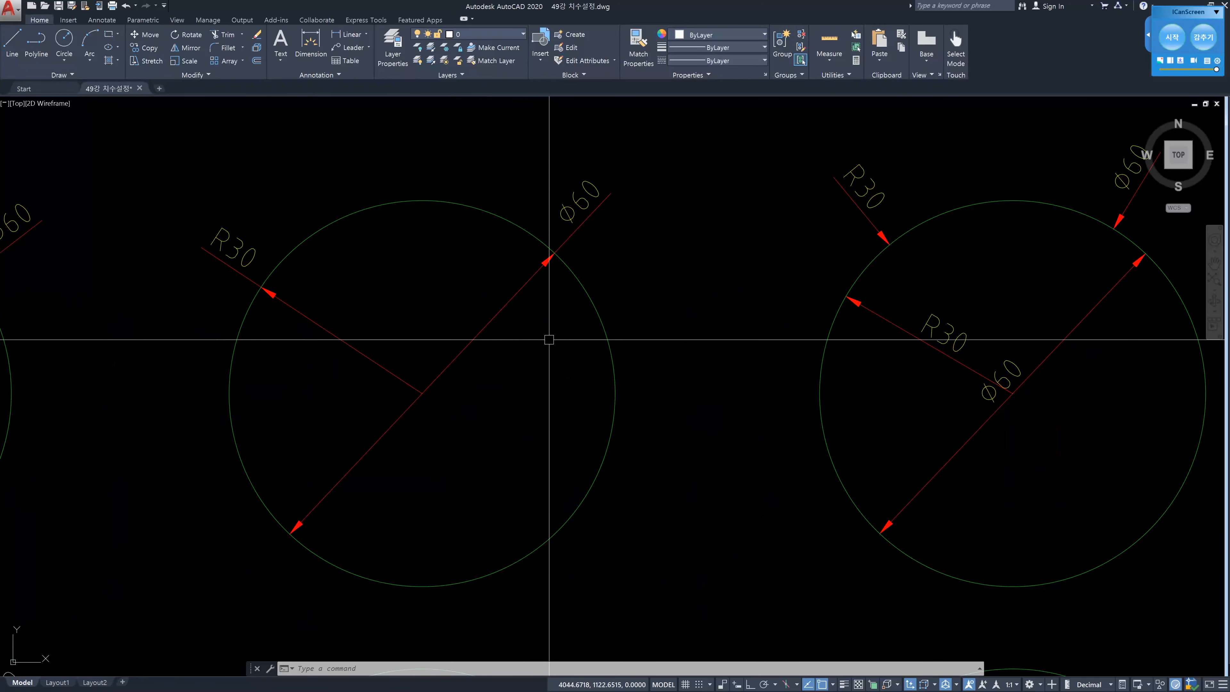
scroll(549, 339, down, 2)
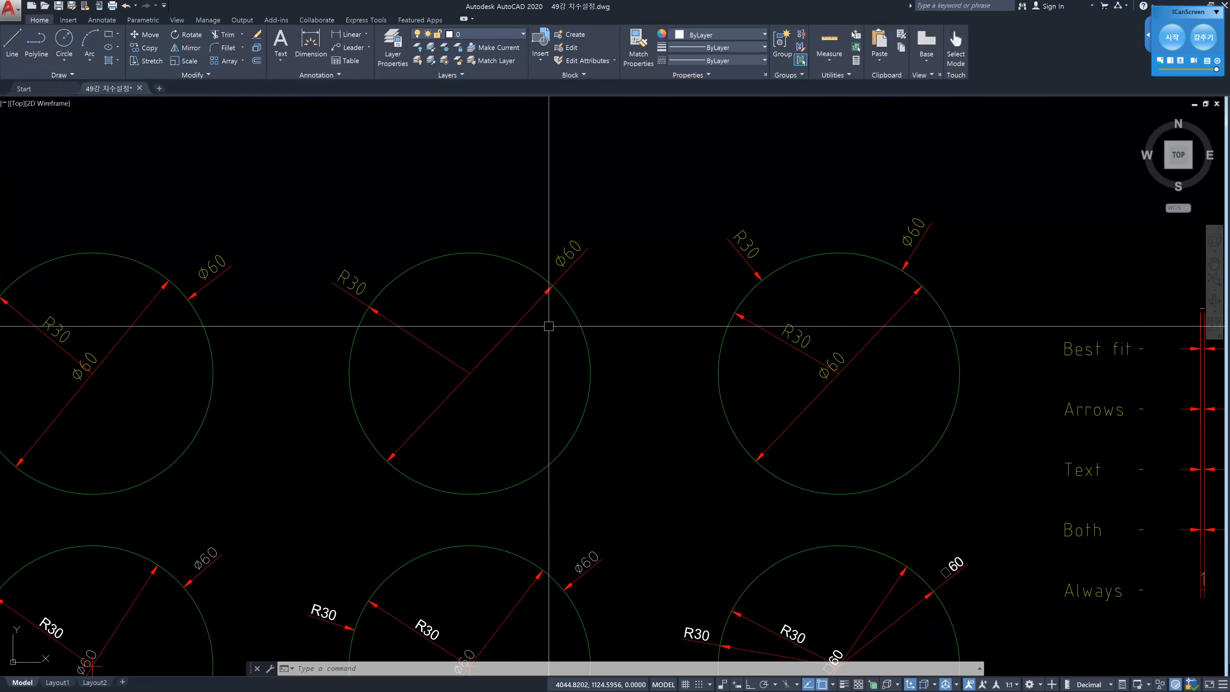
scroll(549, 340, down, 2)
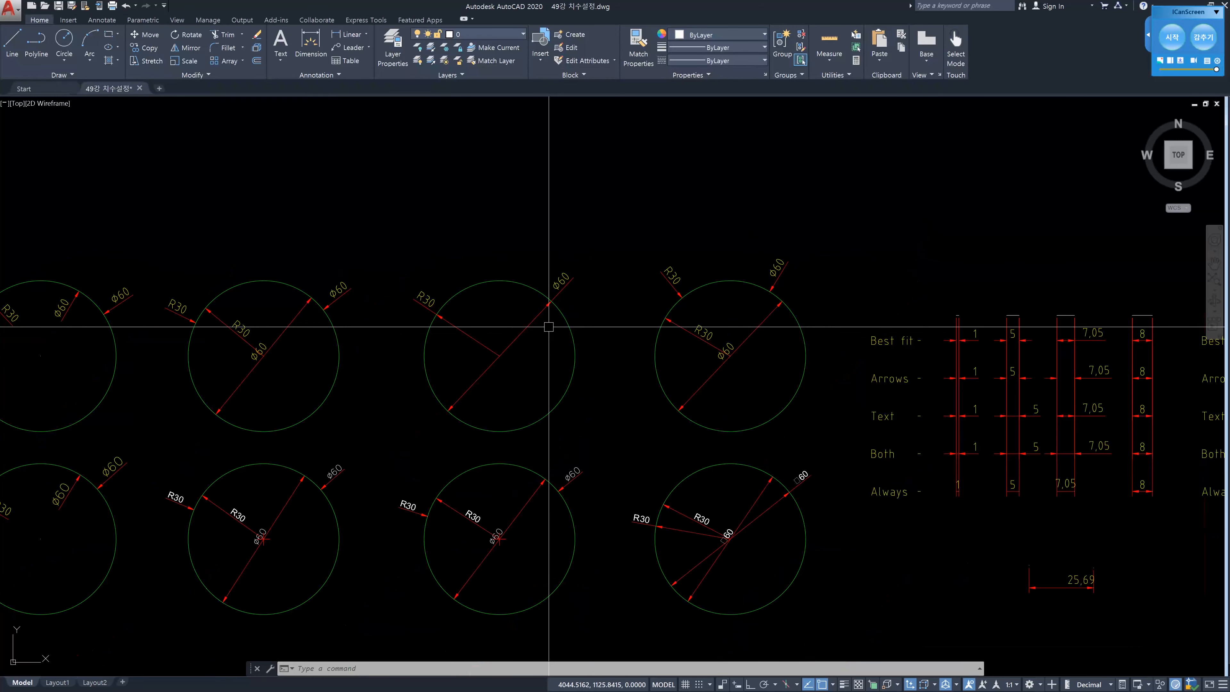
scroll(549, 327, up, 2)
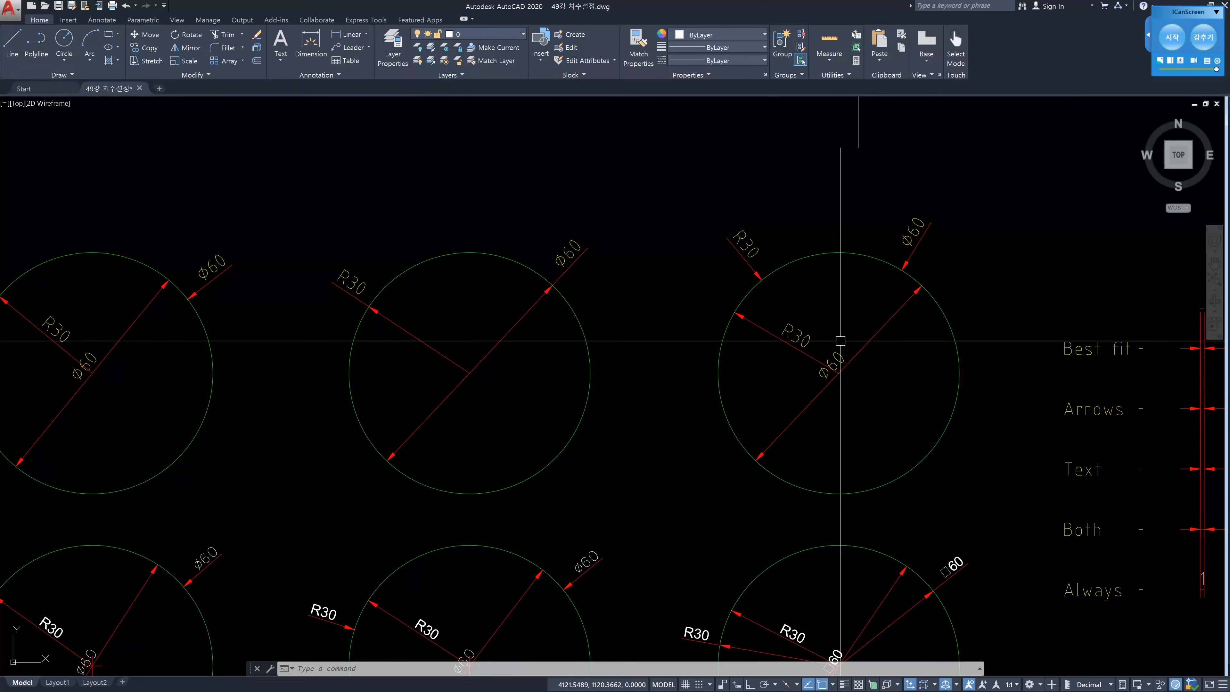
scroll(864, 335, down, 2)
middle_drag(934, 354, 740, 360)
text(d)
key(Return)
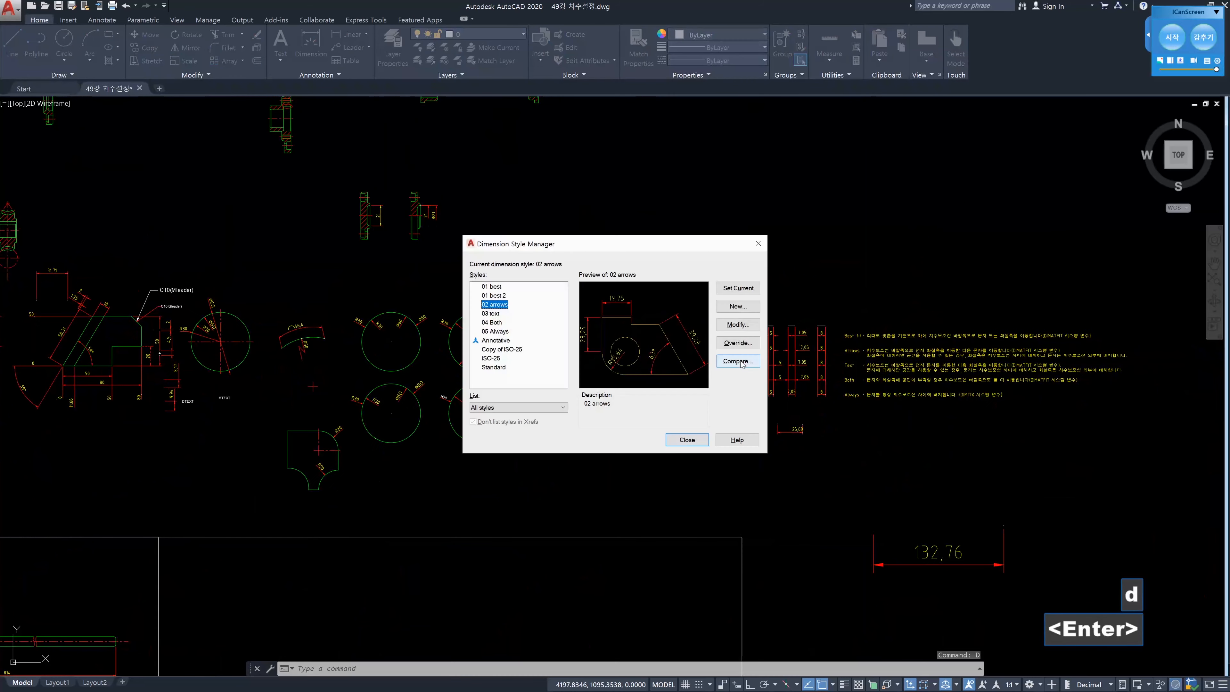
click(738, 324)
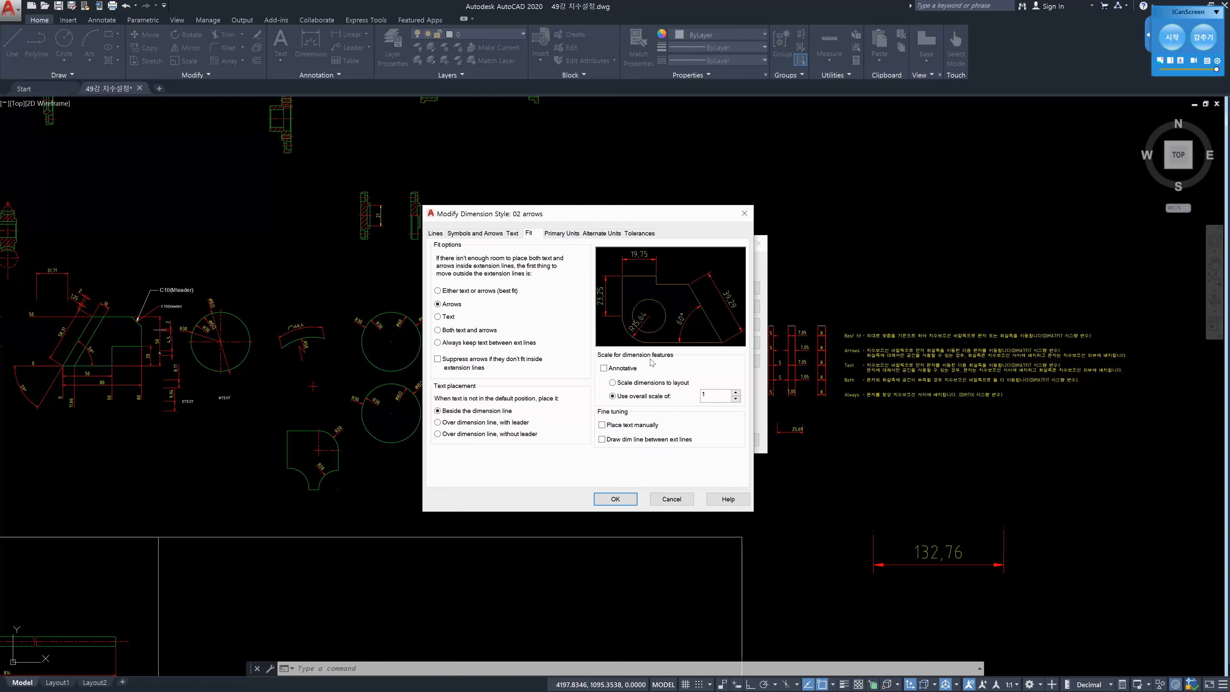
click(709, 395)
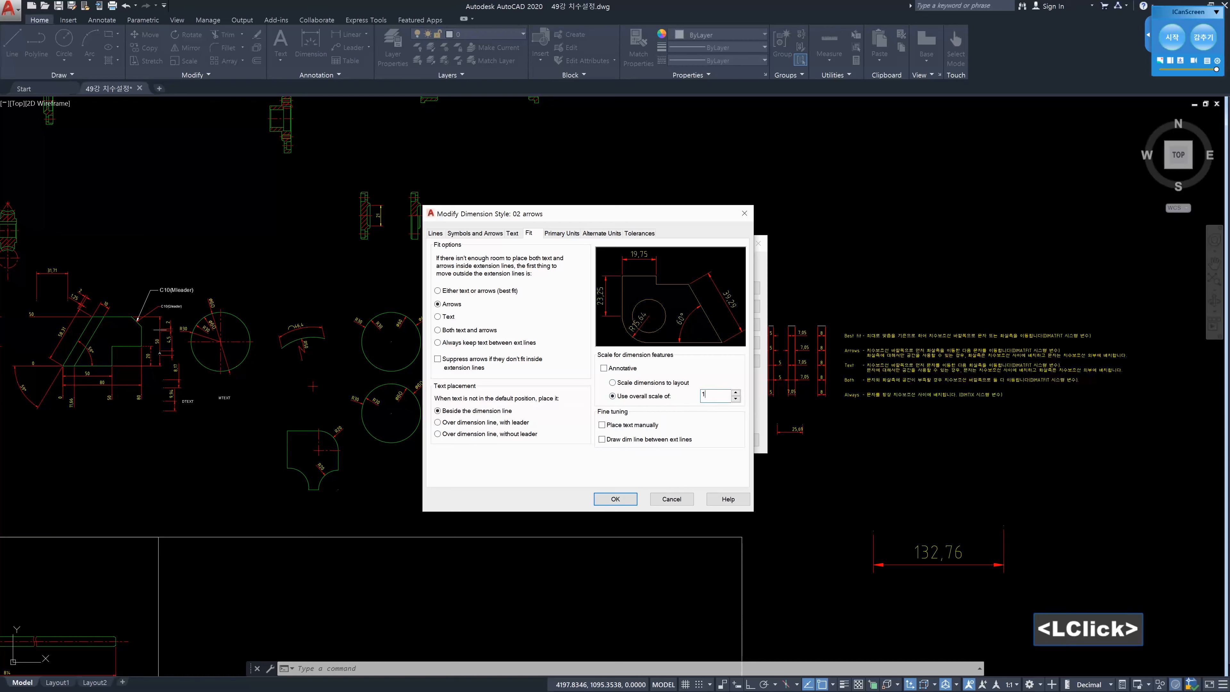